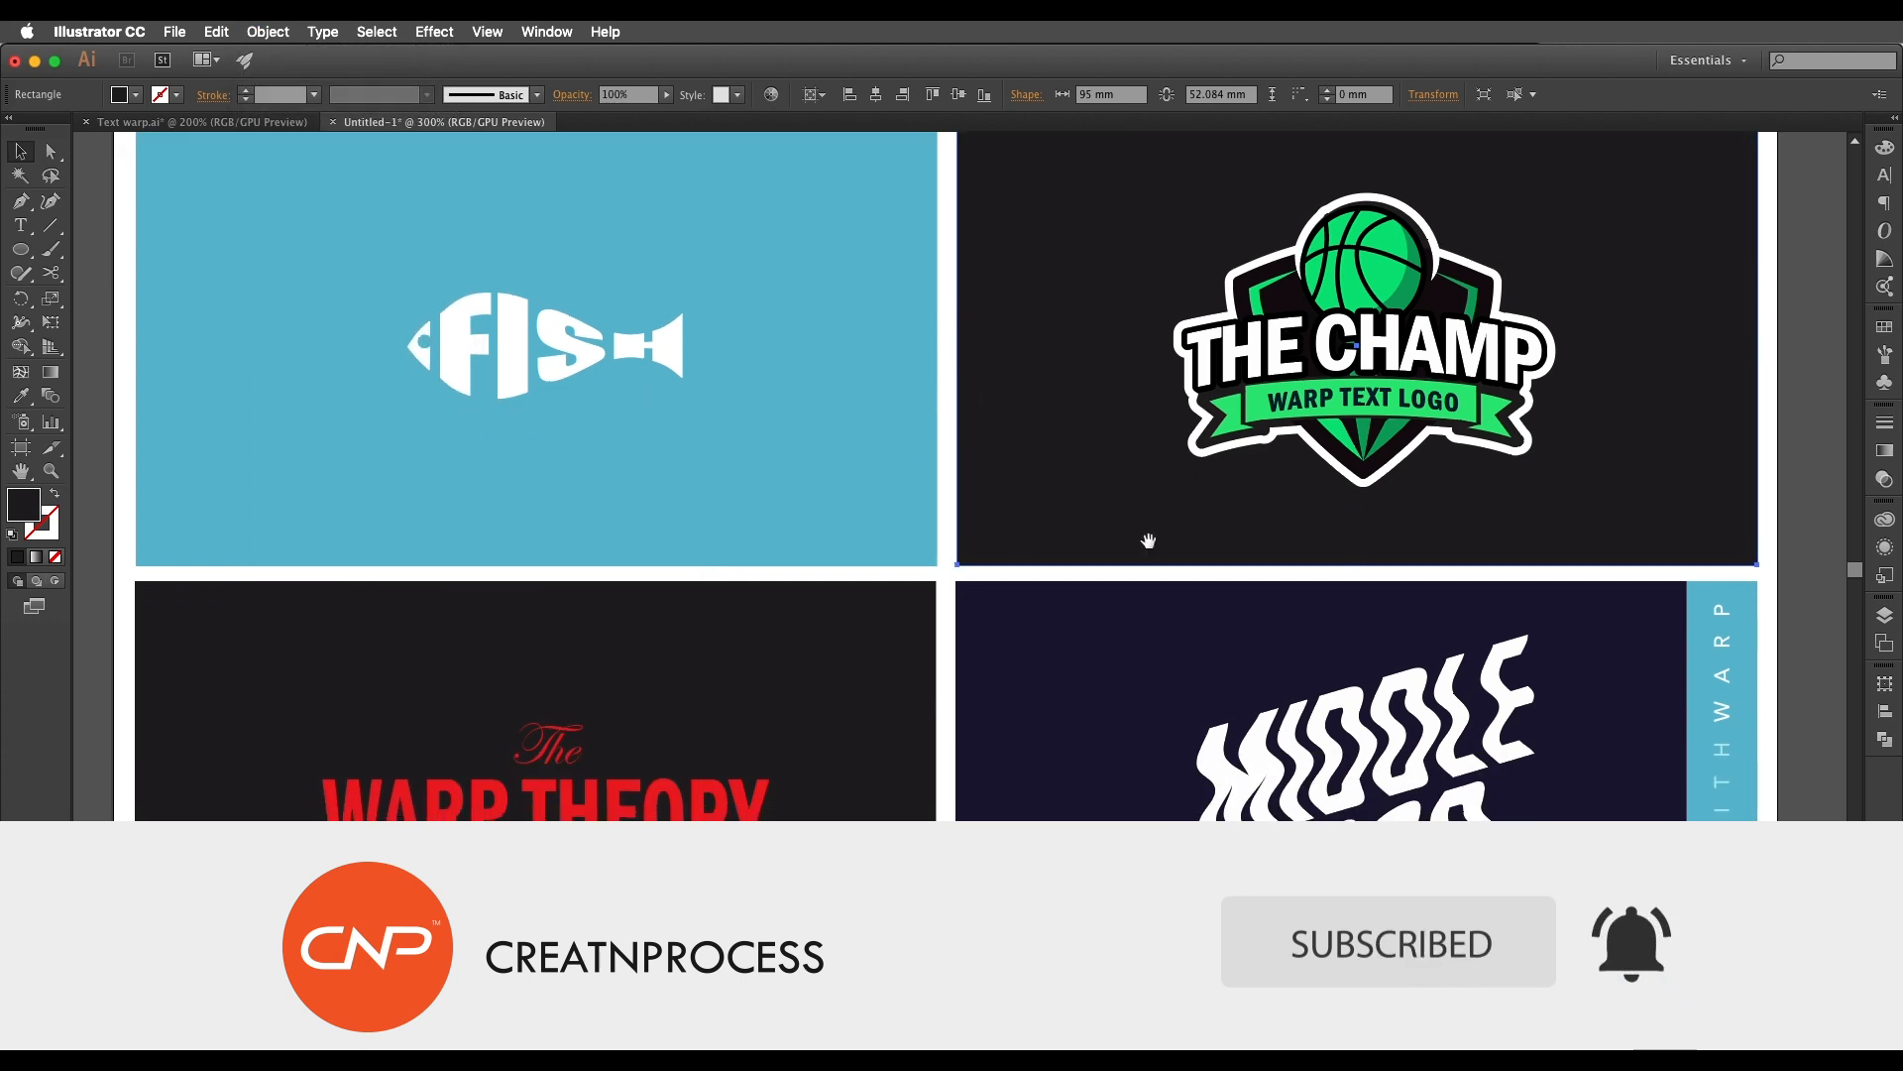
left_click_drag(1148, 541, 1146, 643)
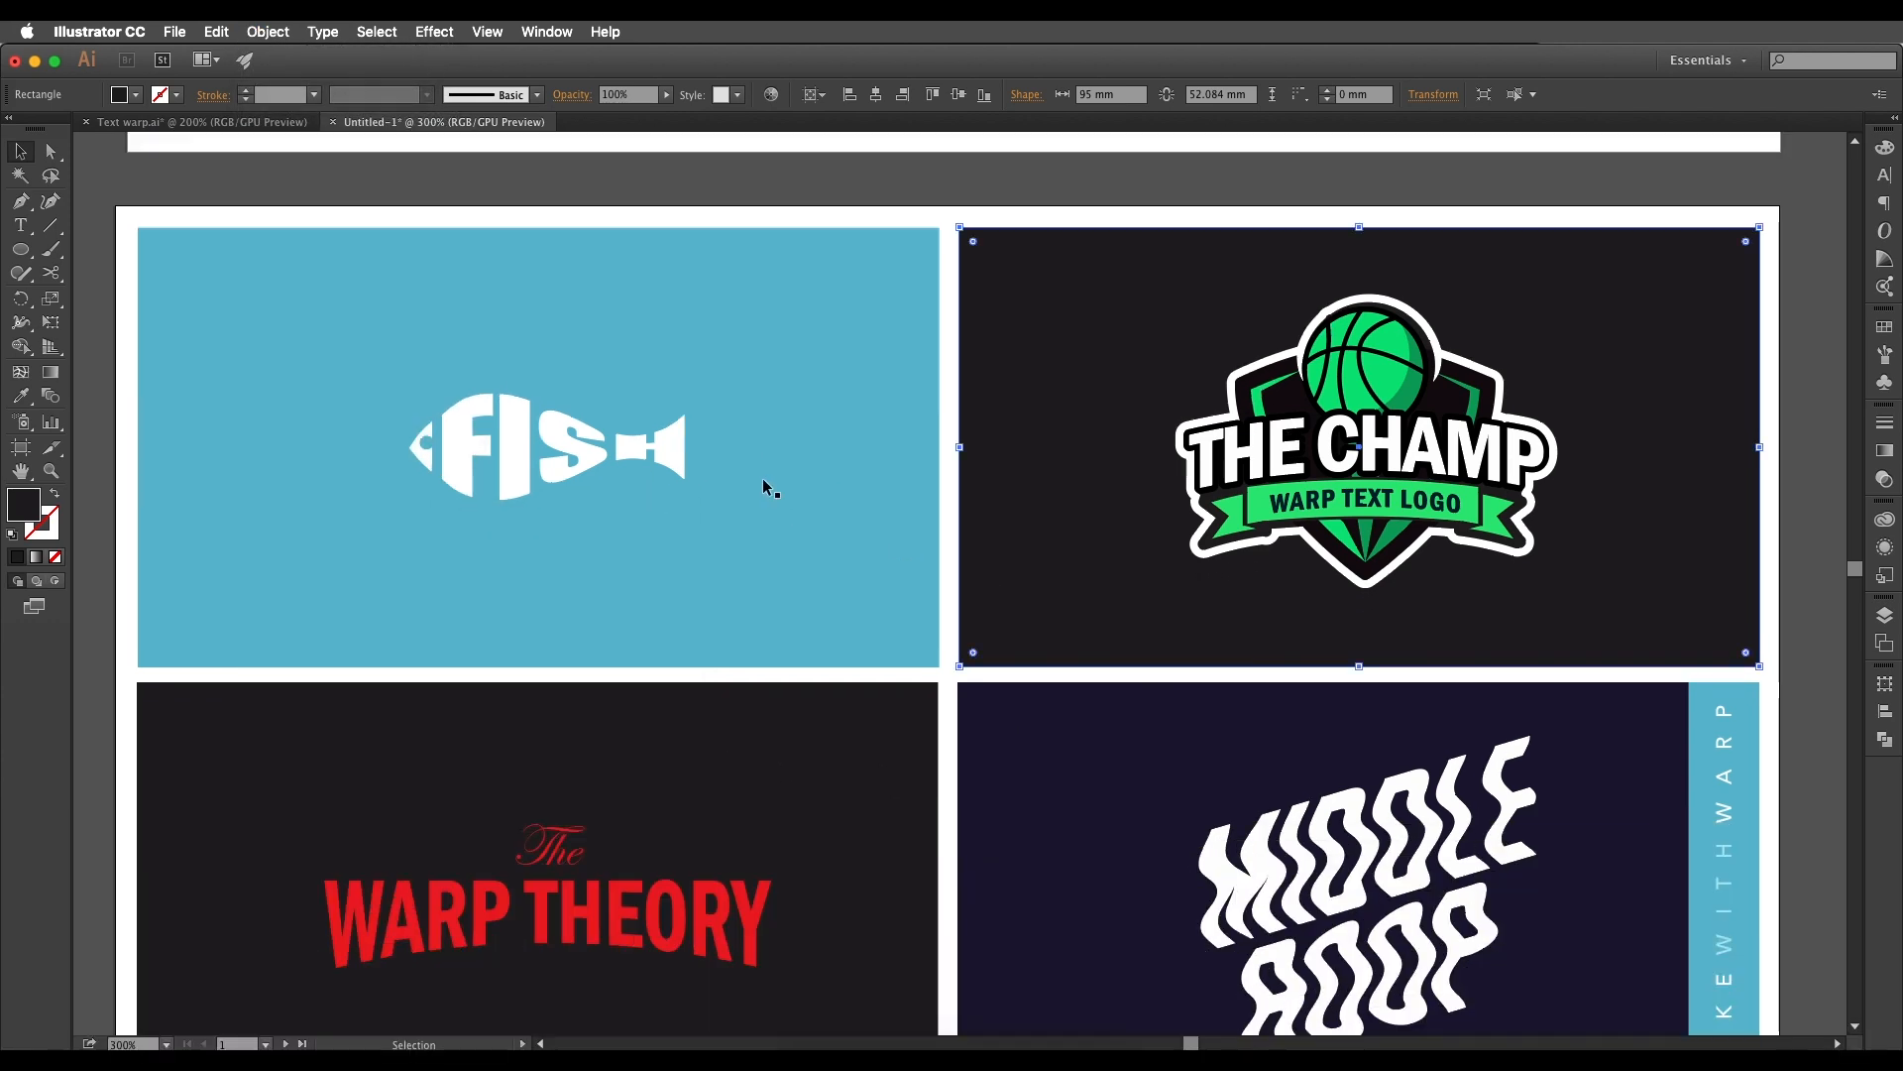
left_click_drag(731, 496, 751, 397)
left_click_drag(675, 466, 730, 694)
left_click_drag(718, 614, 716, 732)
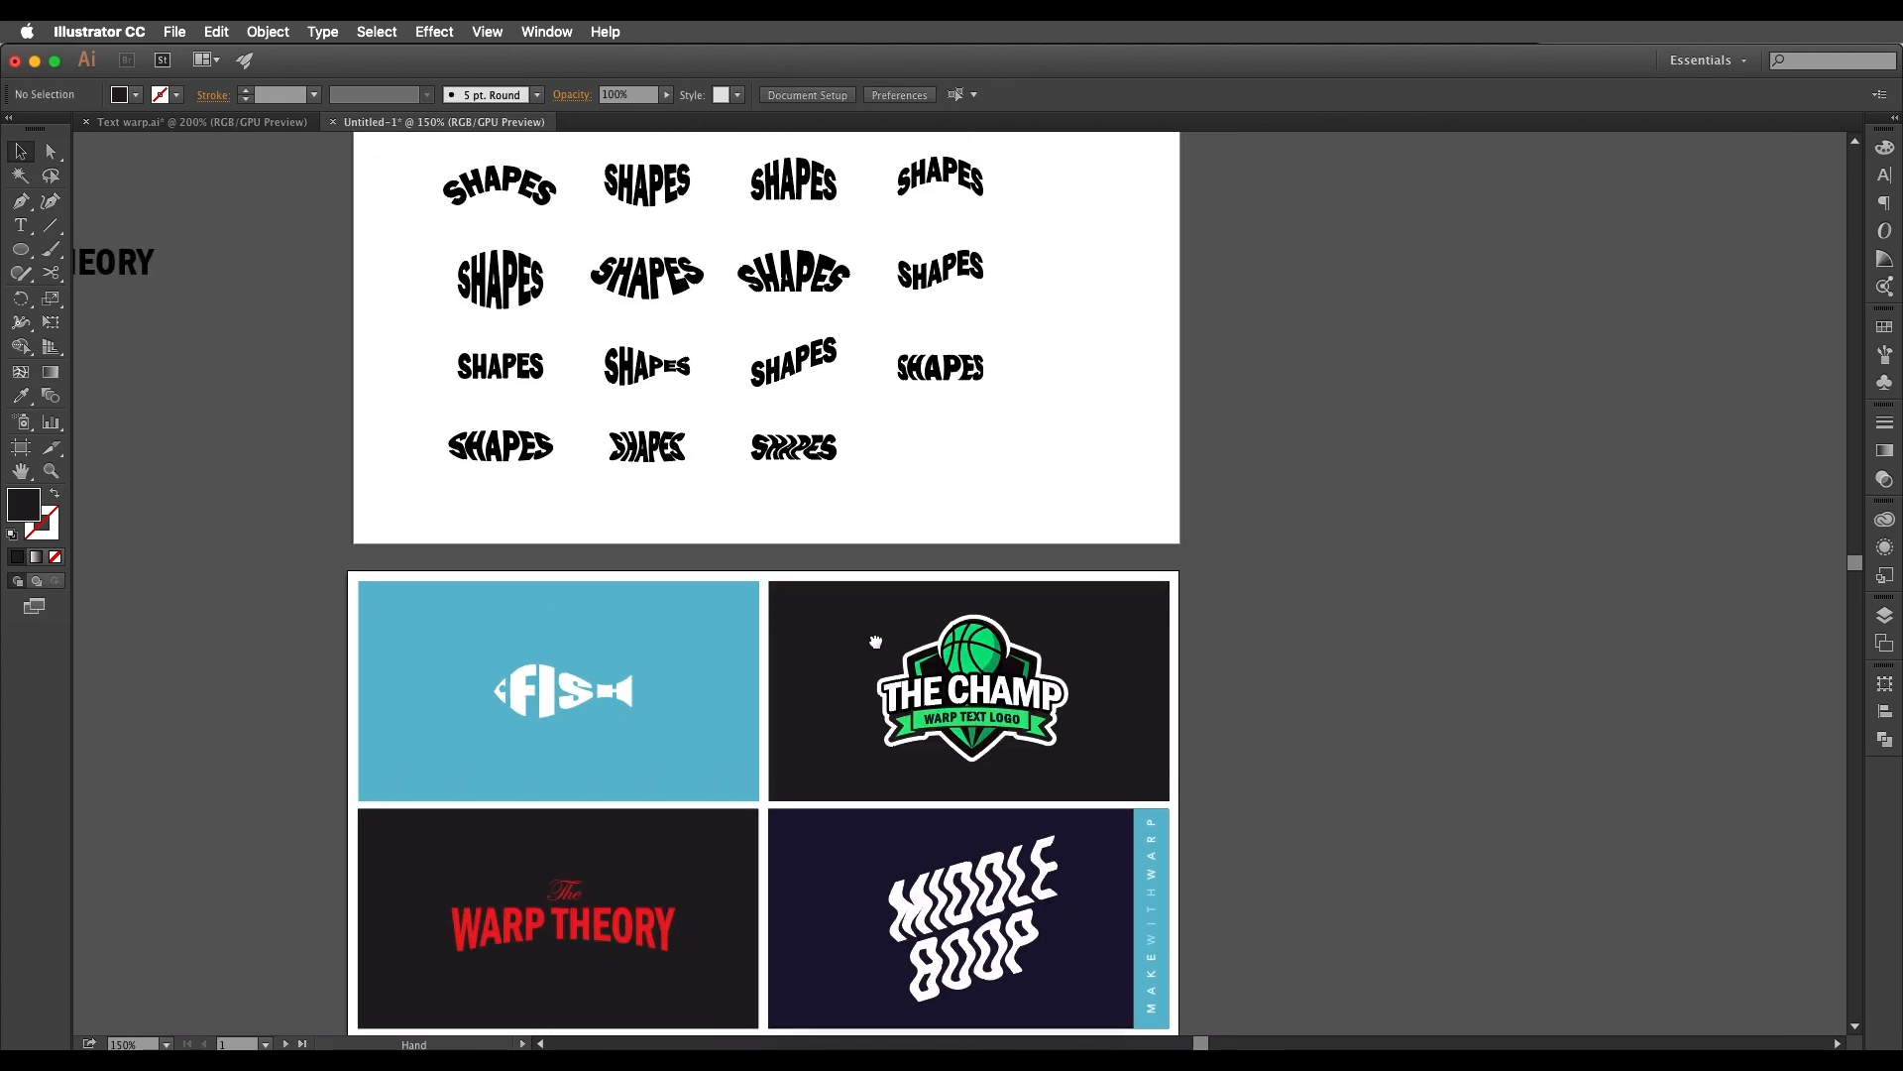
left_click_drag(875, 641, 876, 651)
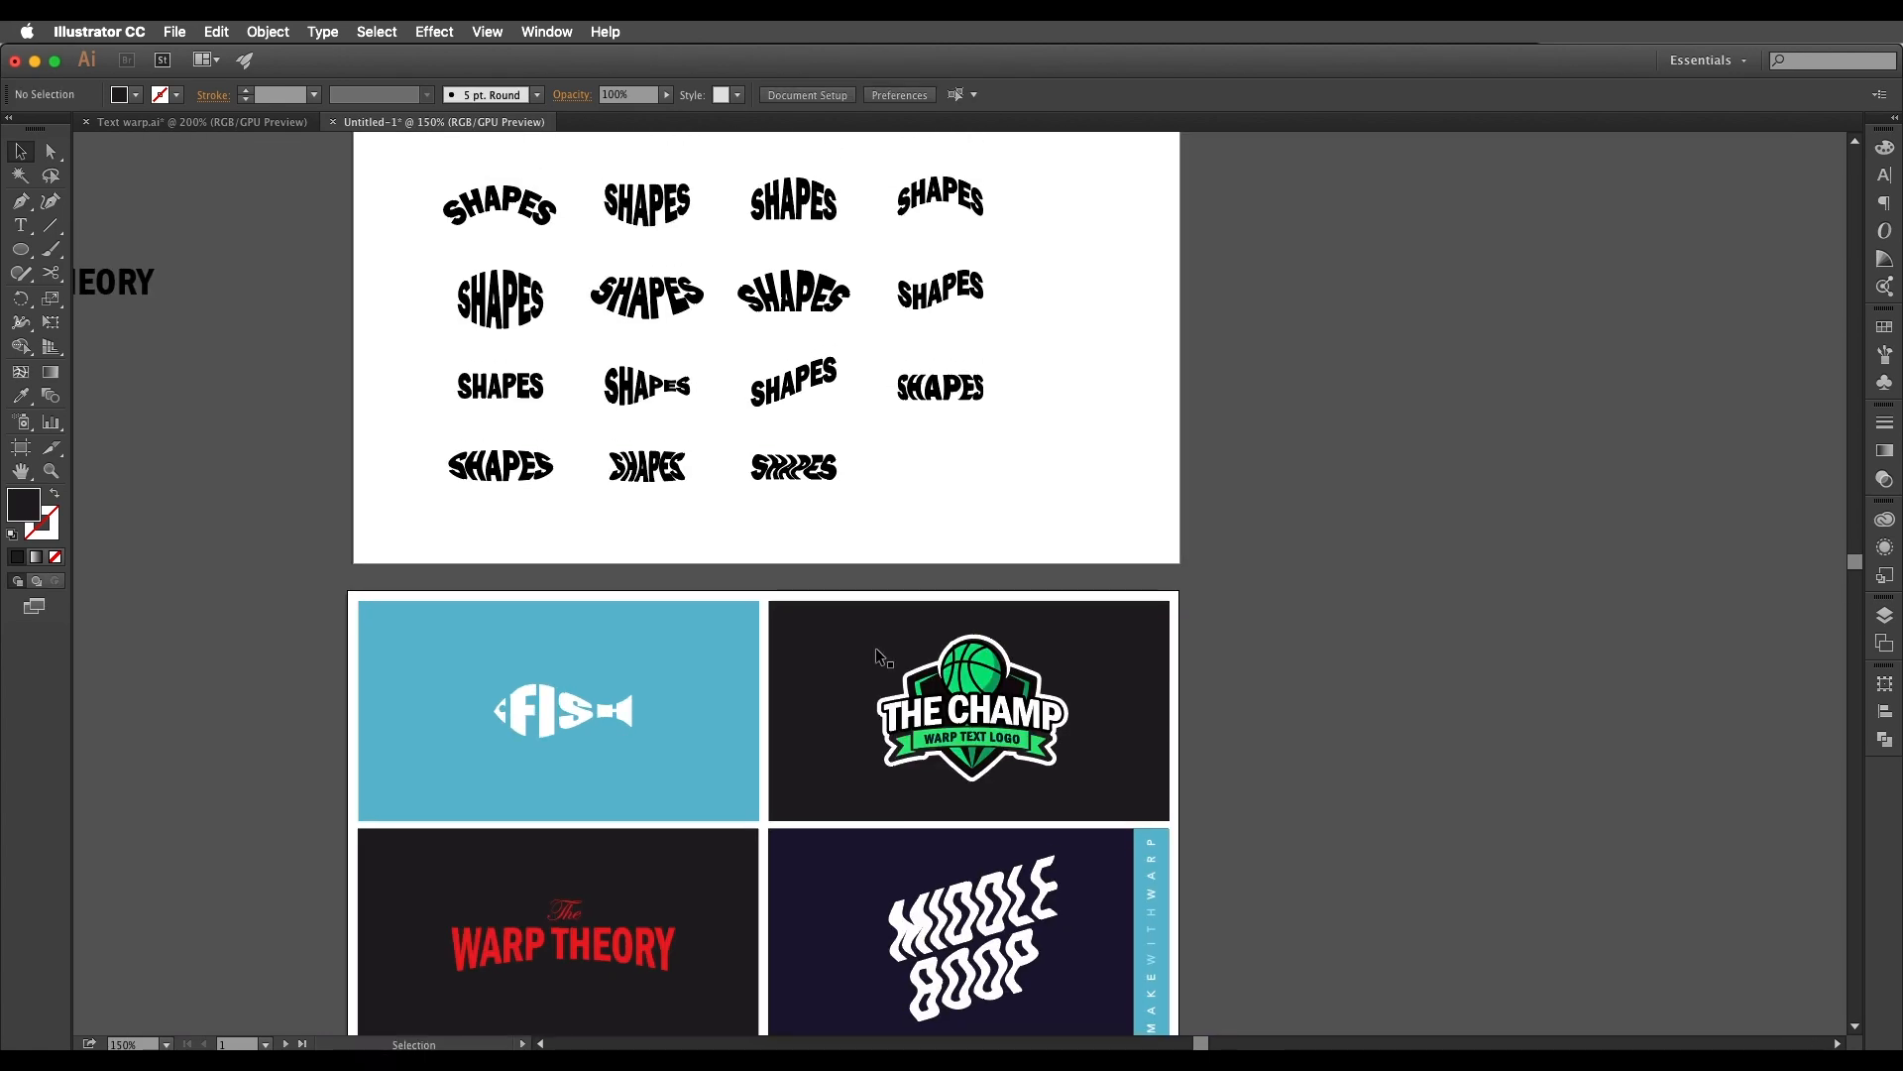
Step: Add the text "SHAPES" on the empty canvas beside the white artboard of warped samples
left_click_drag(942, 434, 837, 581)
key("t")
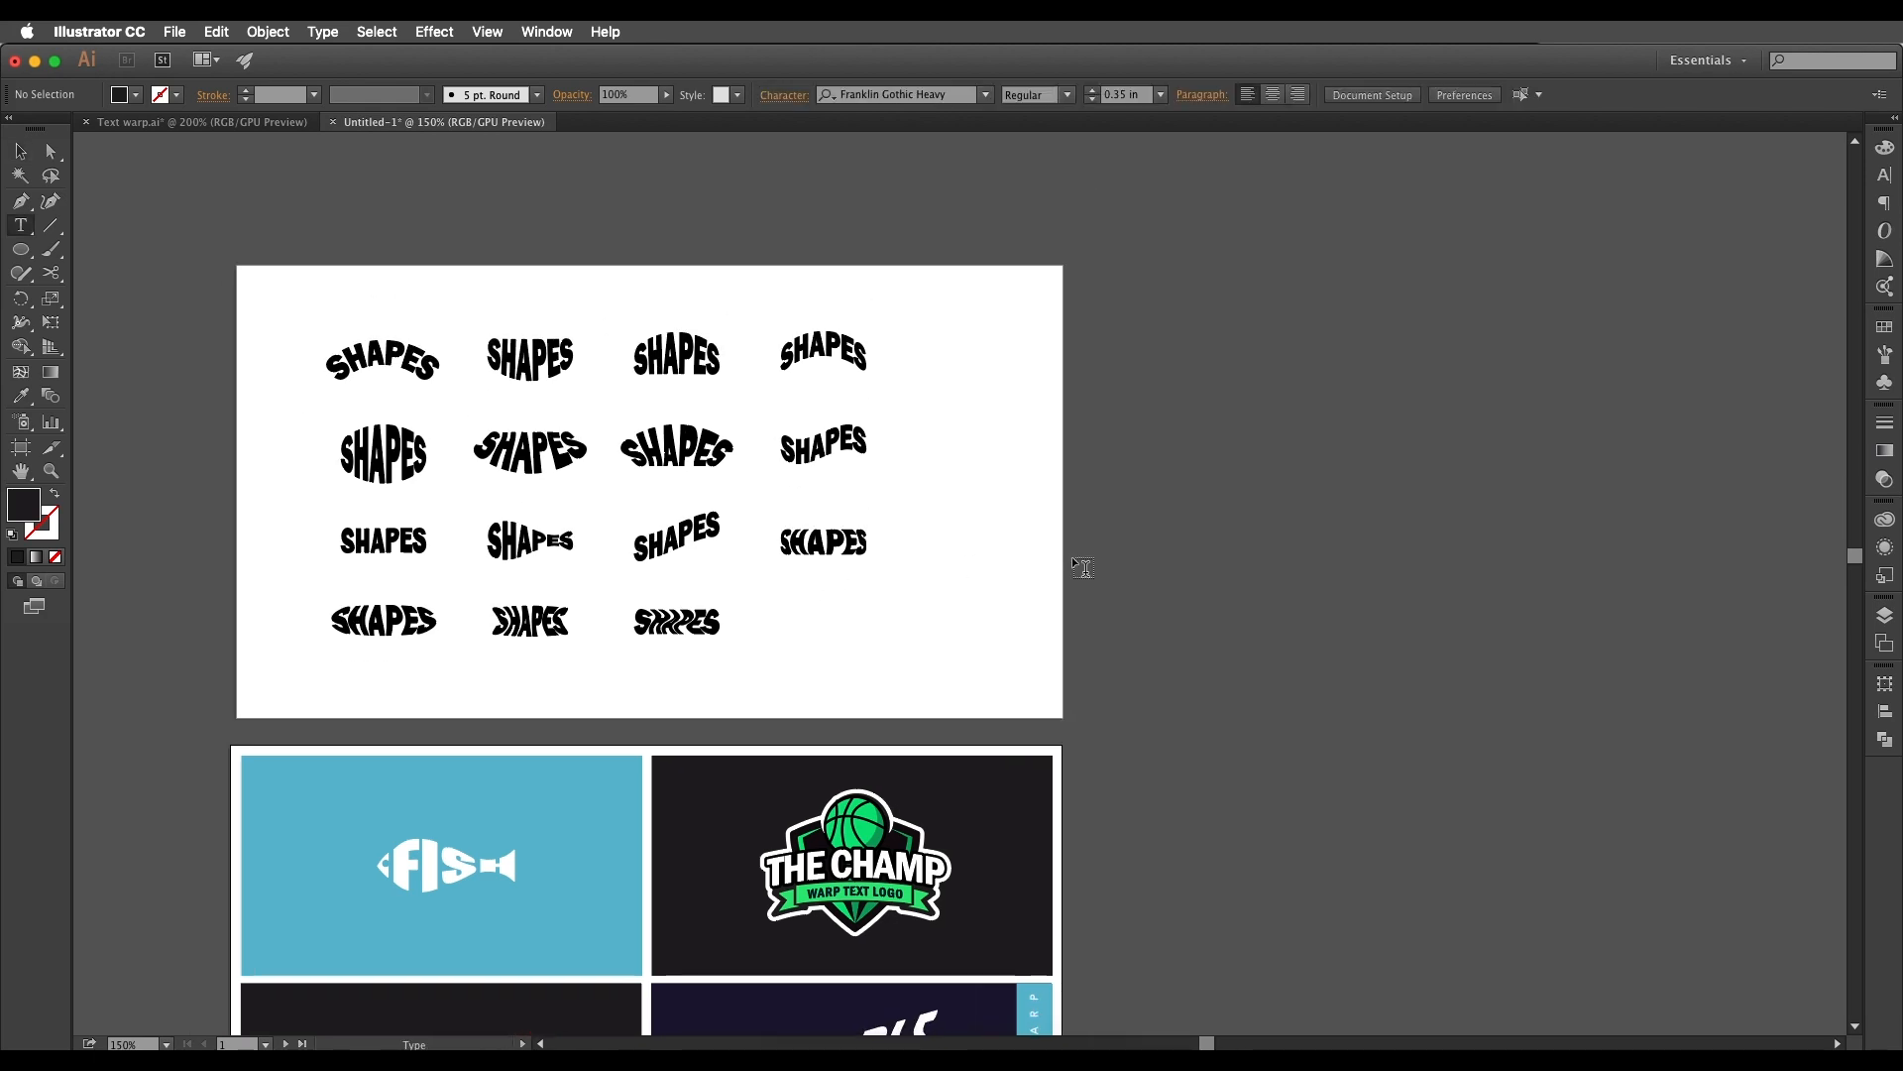
left_click(1143, 398)
type("SHAPES")
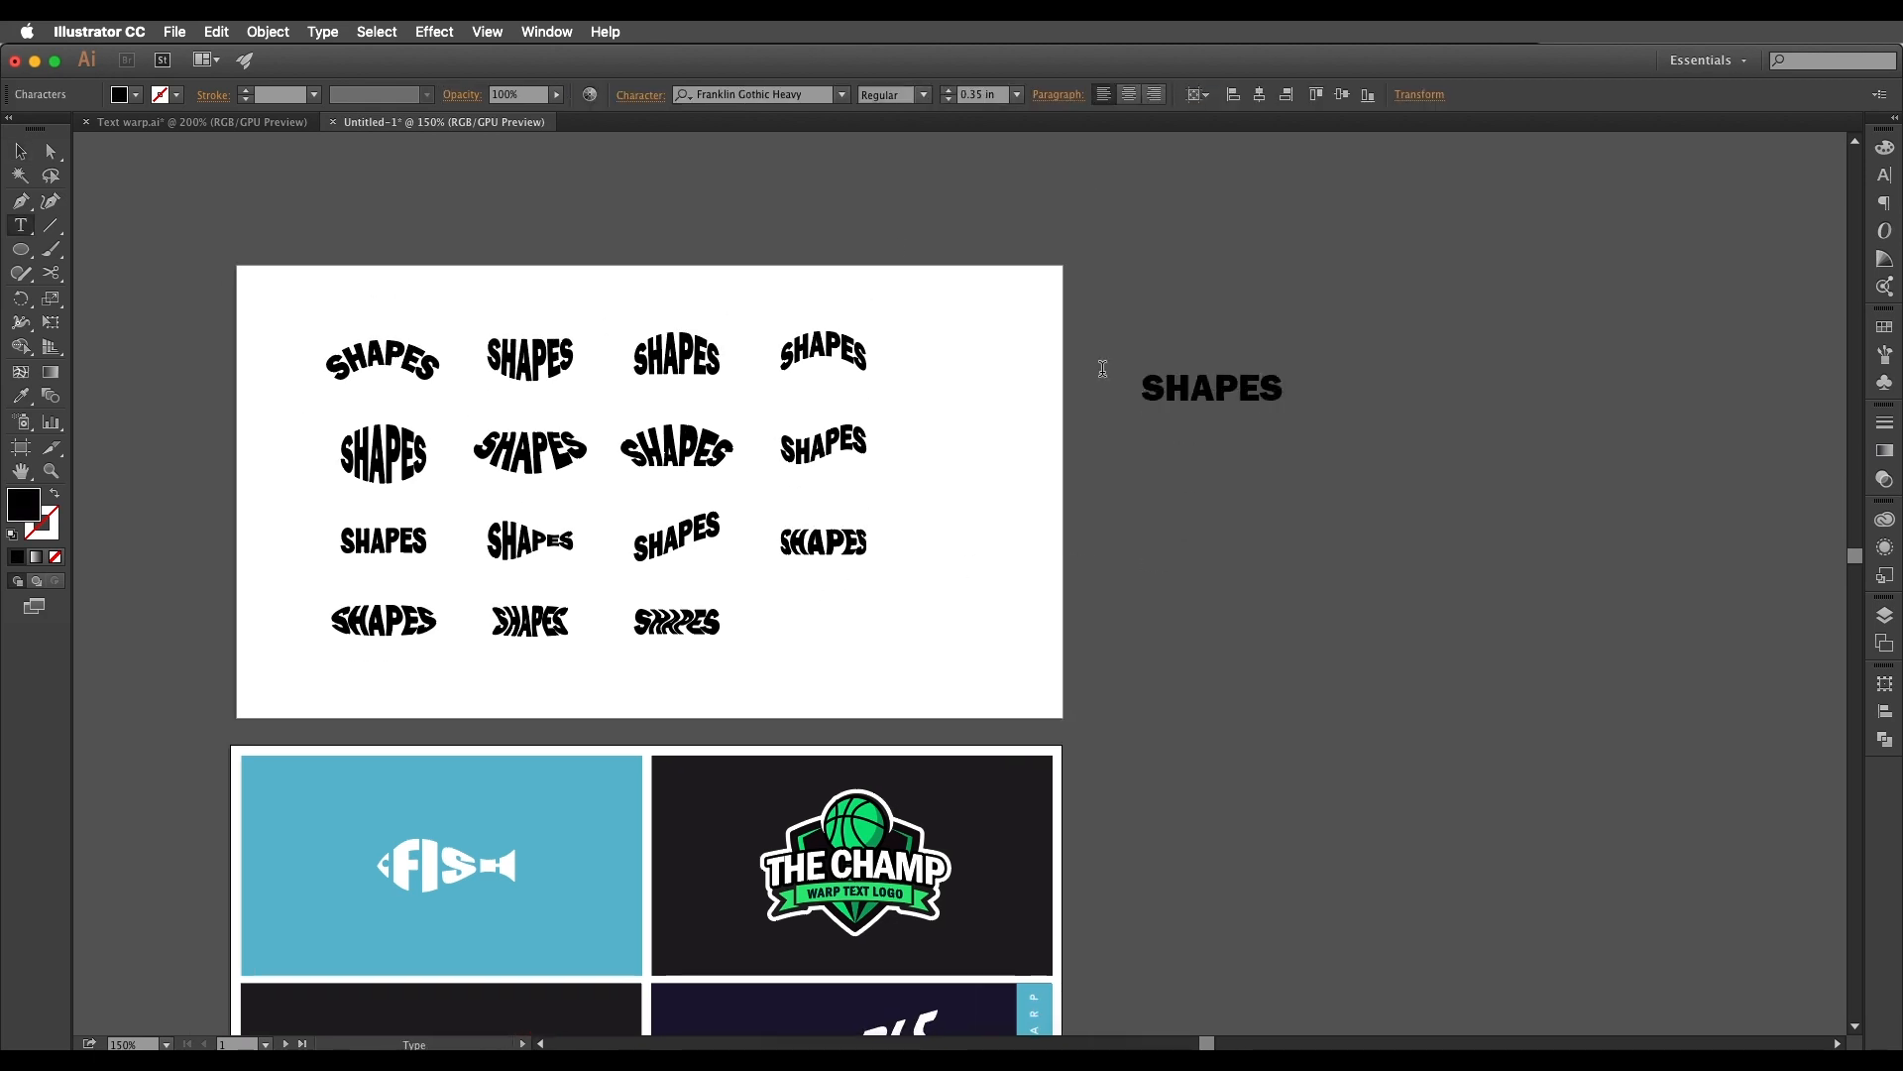
left_click(20, 151)
Step: Start an Envelope Distort Make with Warp on the new SHAPES text, keeping the text in view beside the options
scroll(1197, 372, "up", 2)
left_click_drag(1183, 416, 1097, 477)
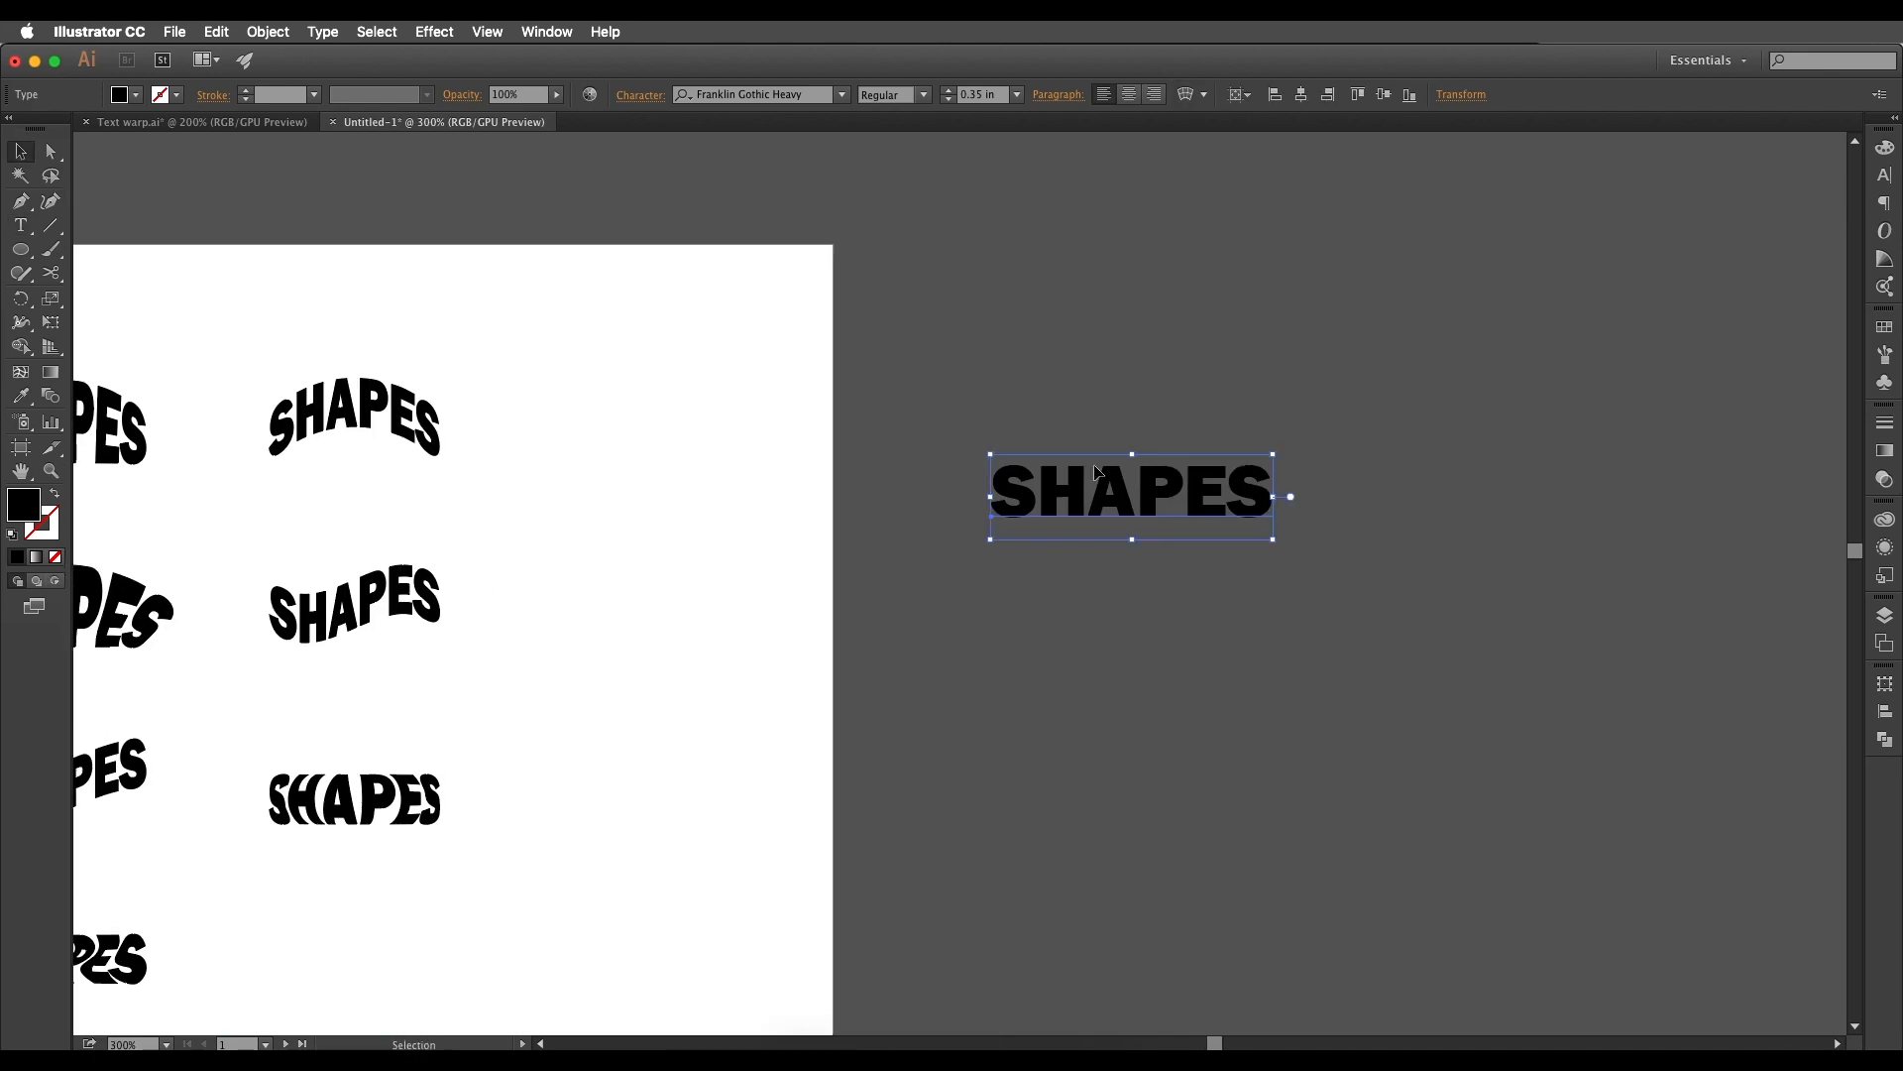
left_click_drag(1147, 545, 1071, 527)
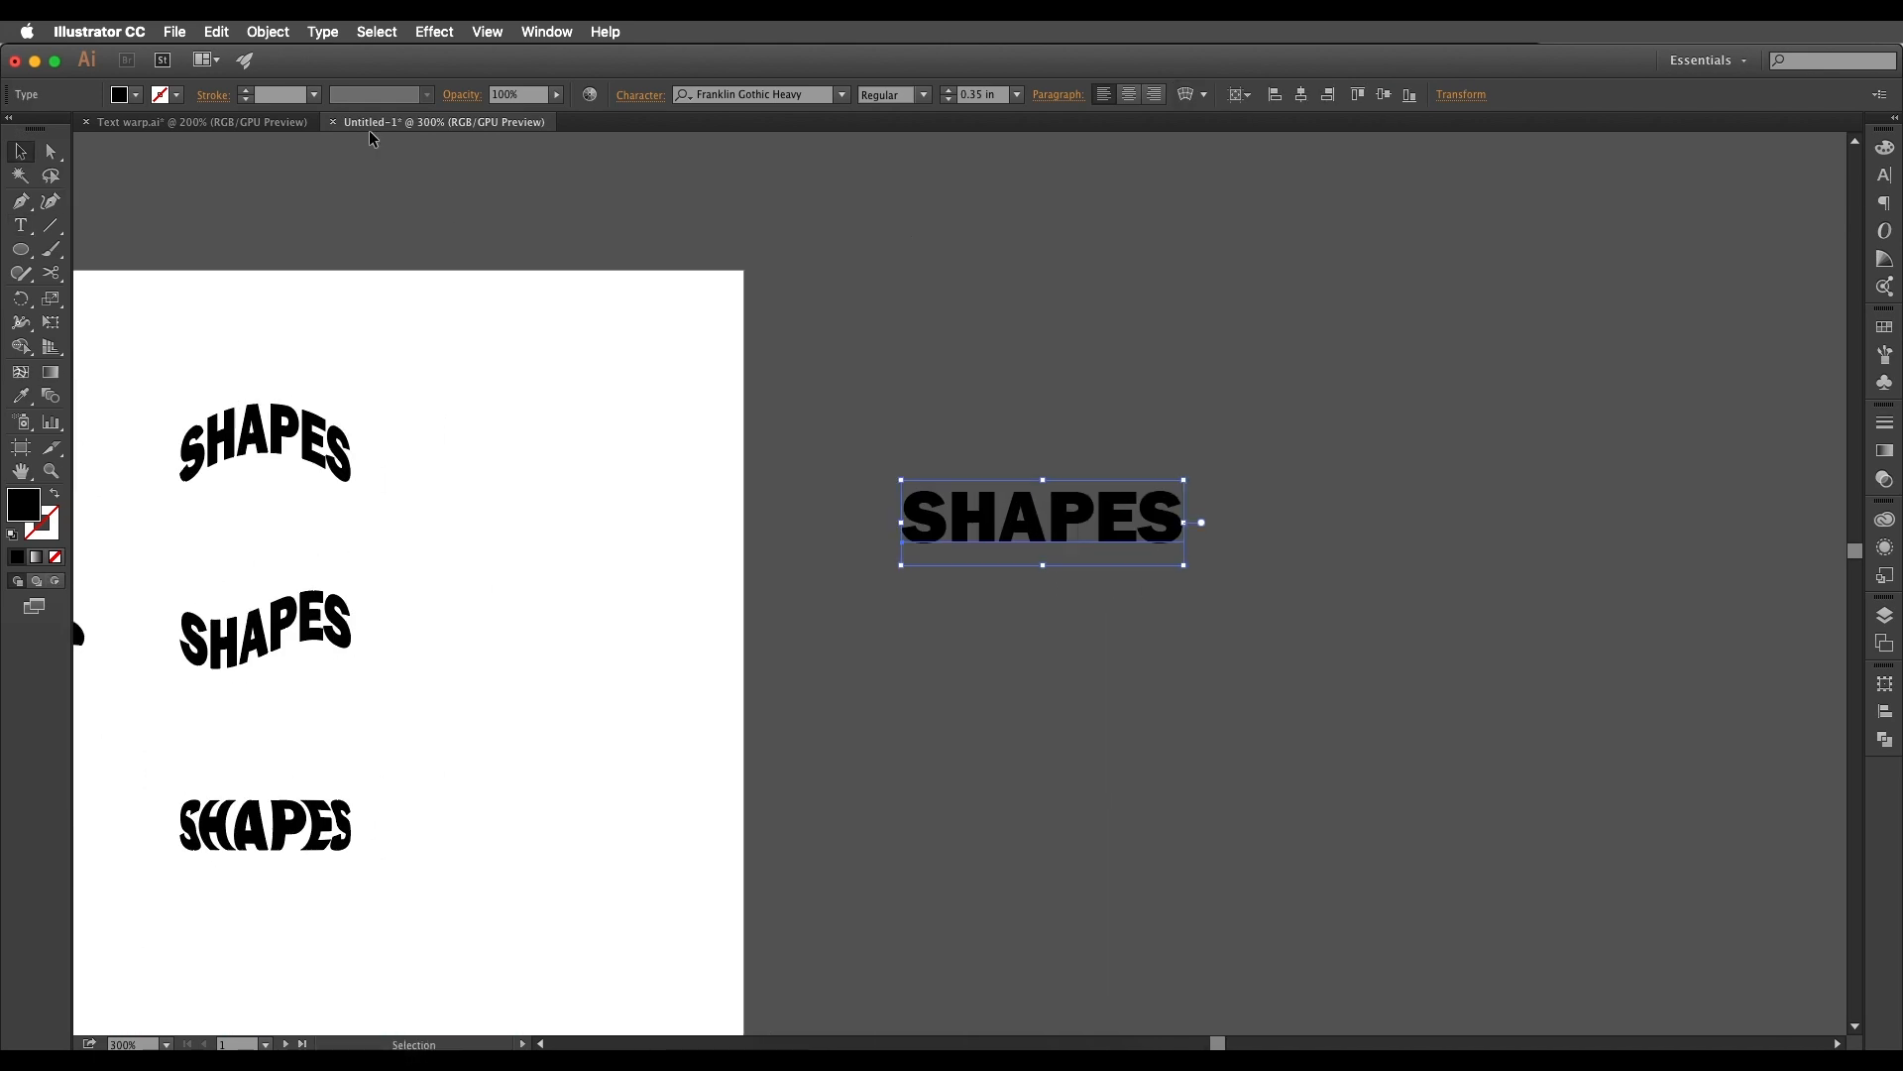
left_click(265, 32)
mouse_move(416, 480)
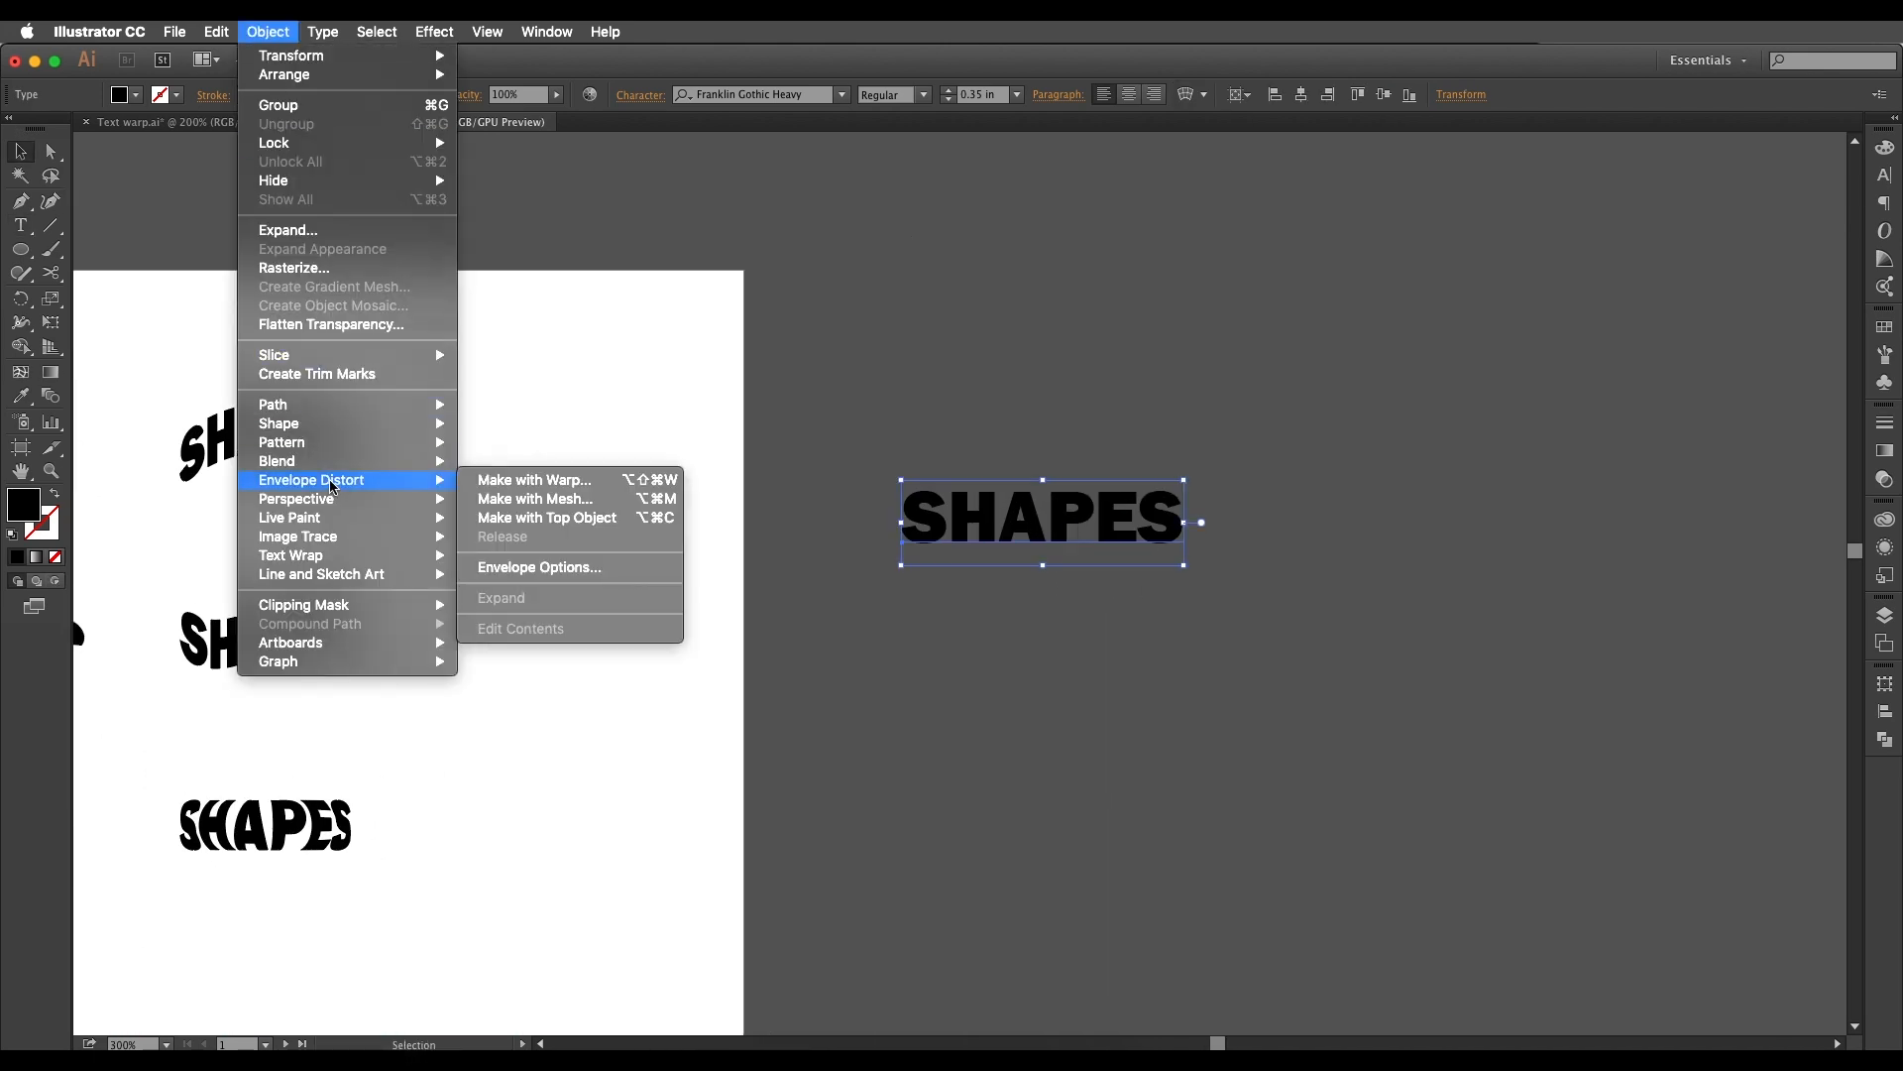
left_click(530, 481)
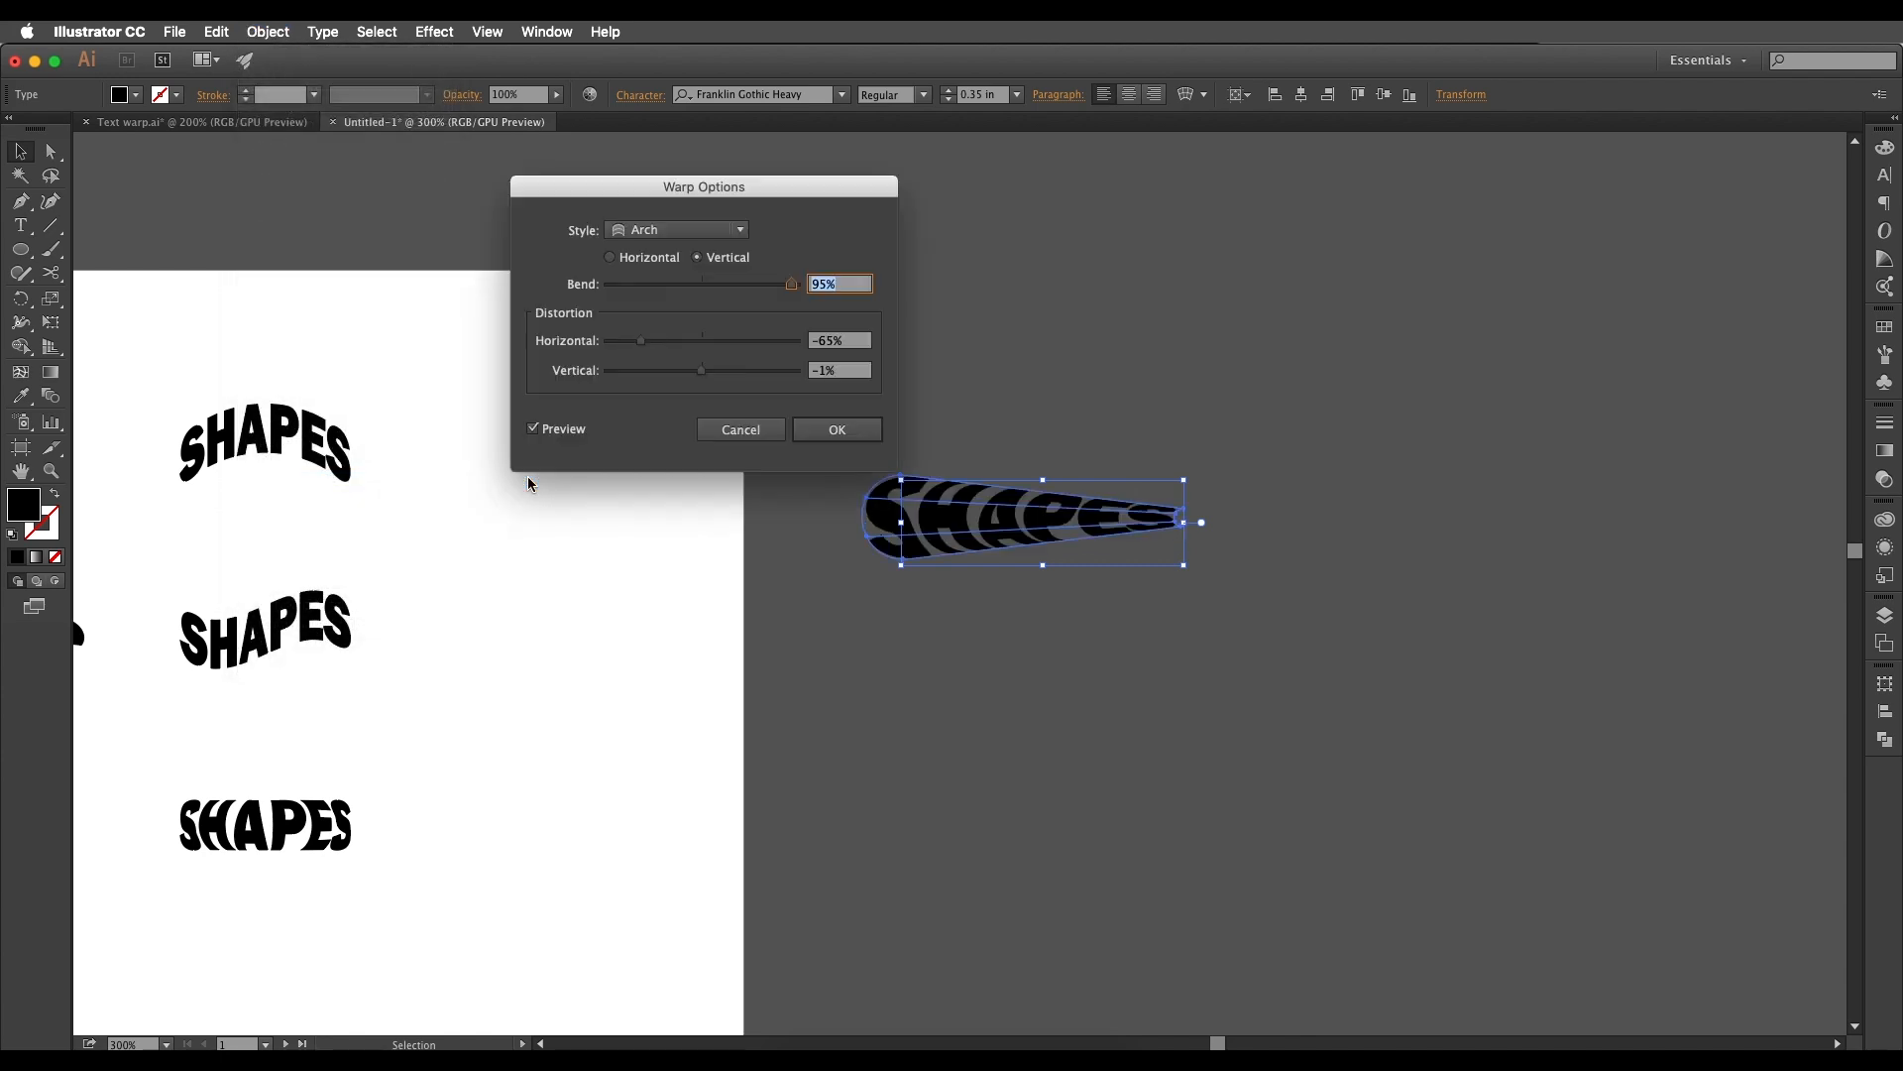
left_click_drag(678, 191, 506, 179)
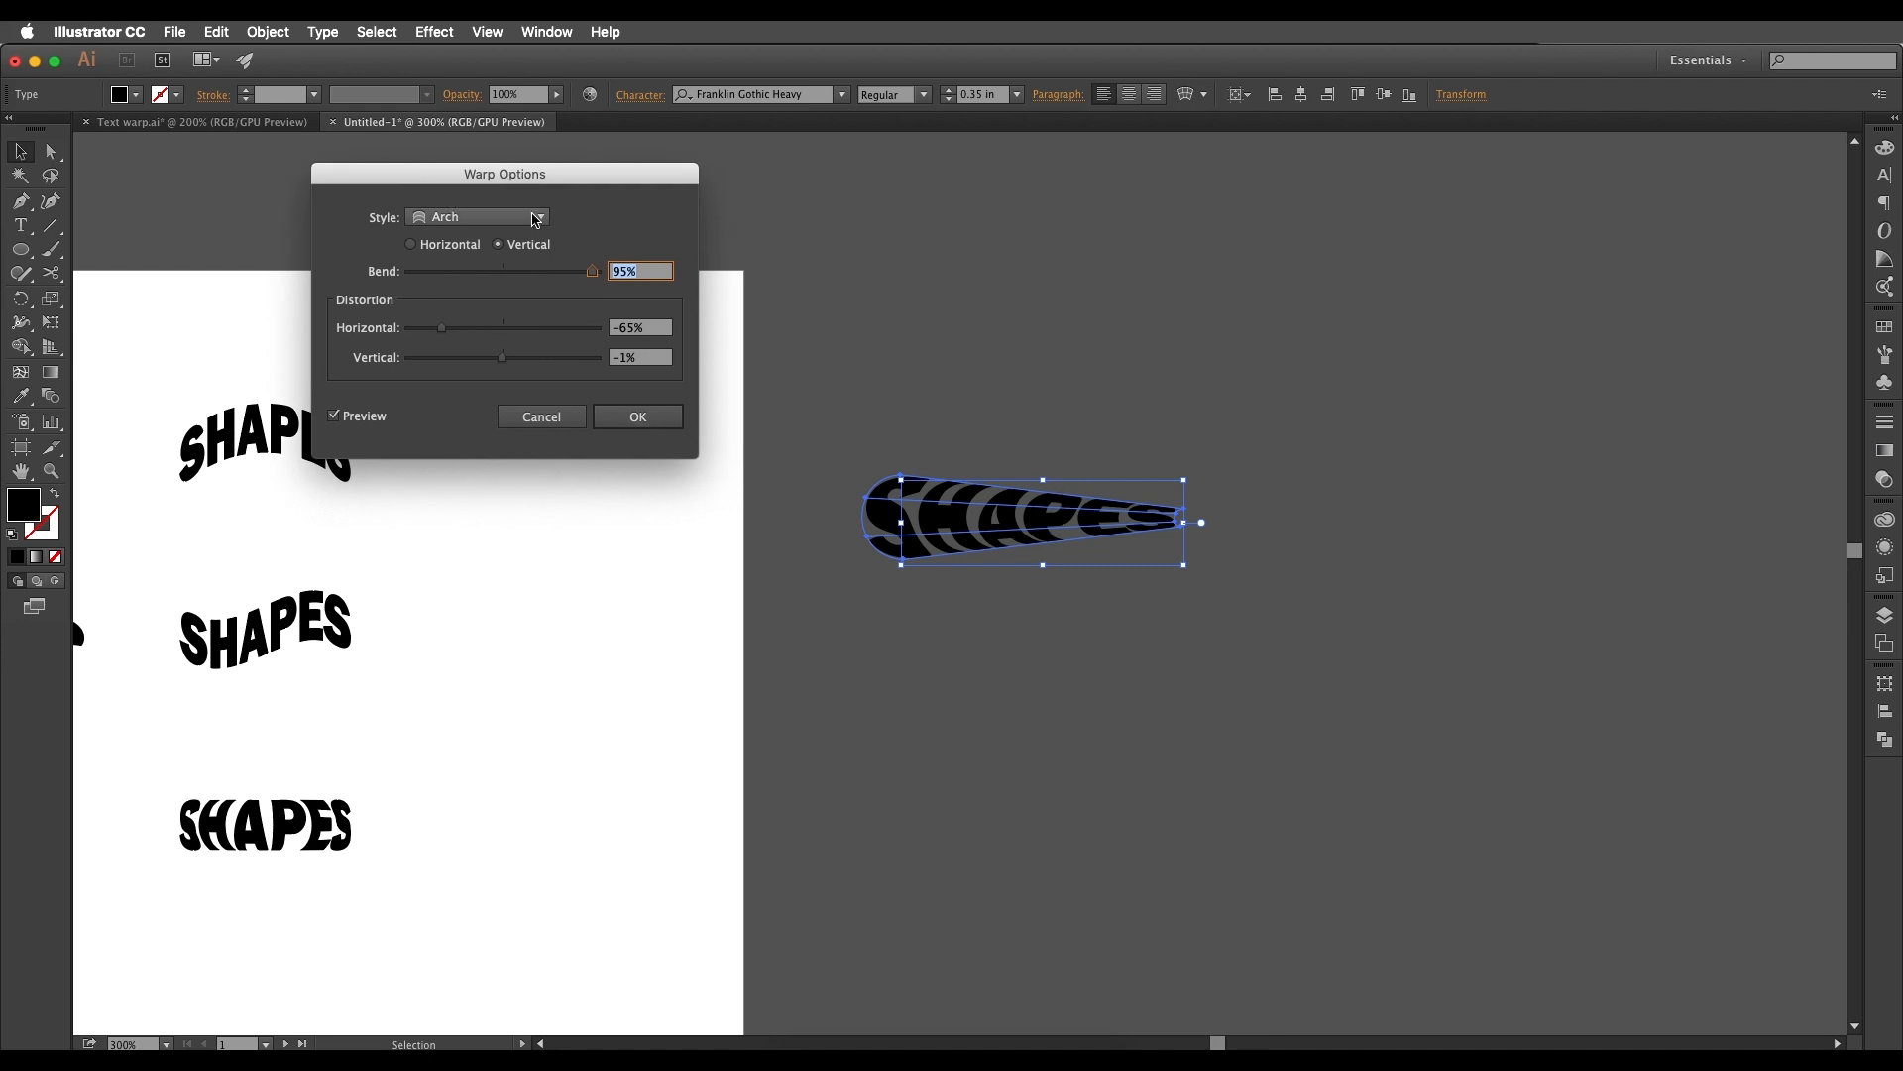
Step: Set the warp style to Arc and compare vertical and horizontal orientation, ending on horizontal
left_click(476, 217)
left_click(464, 228)
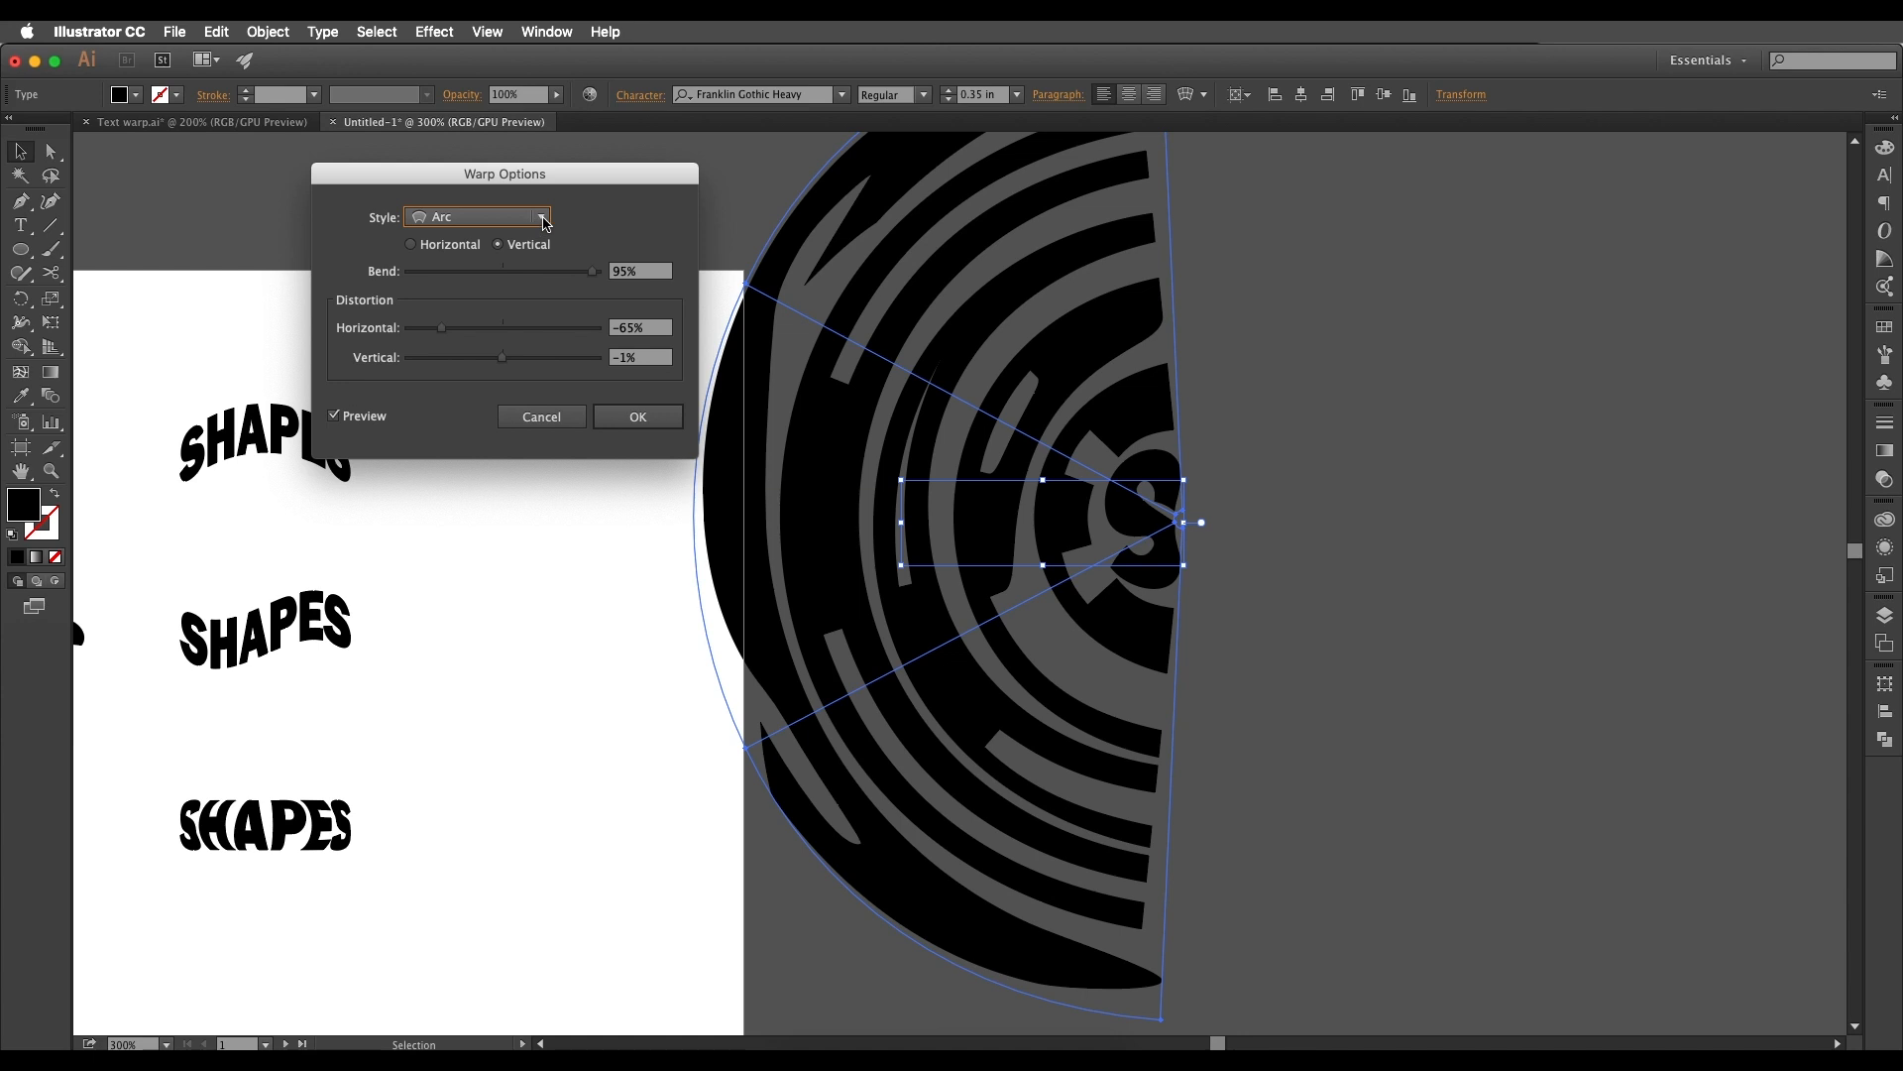
left_click(476, 224)
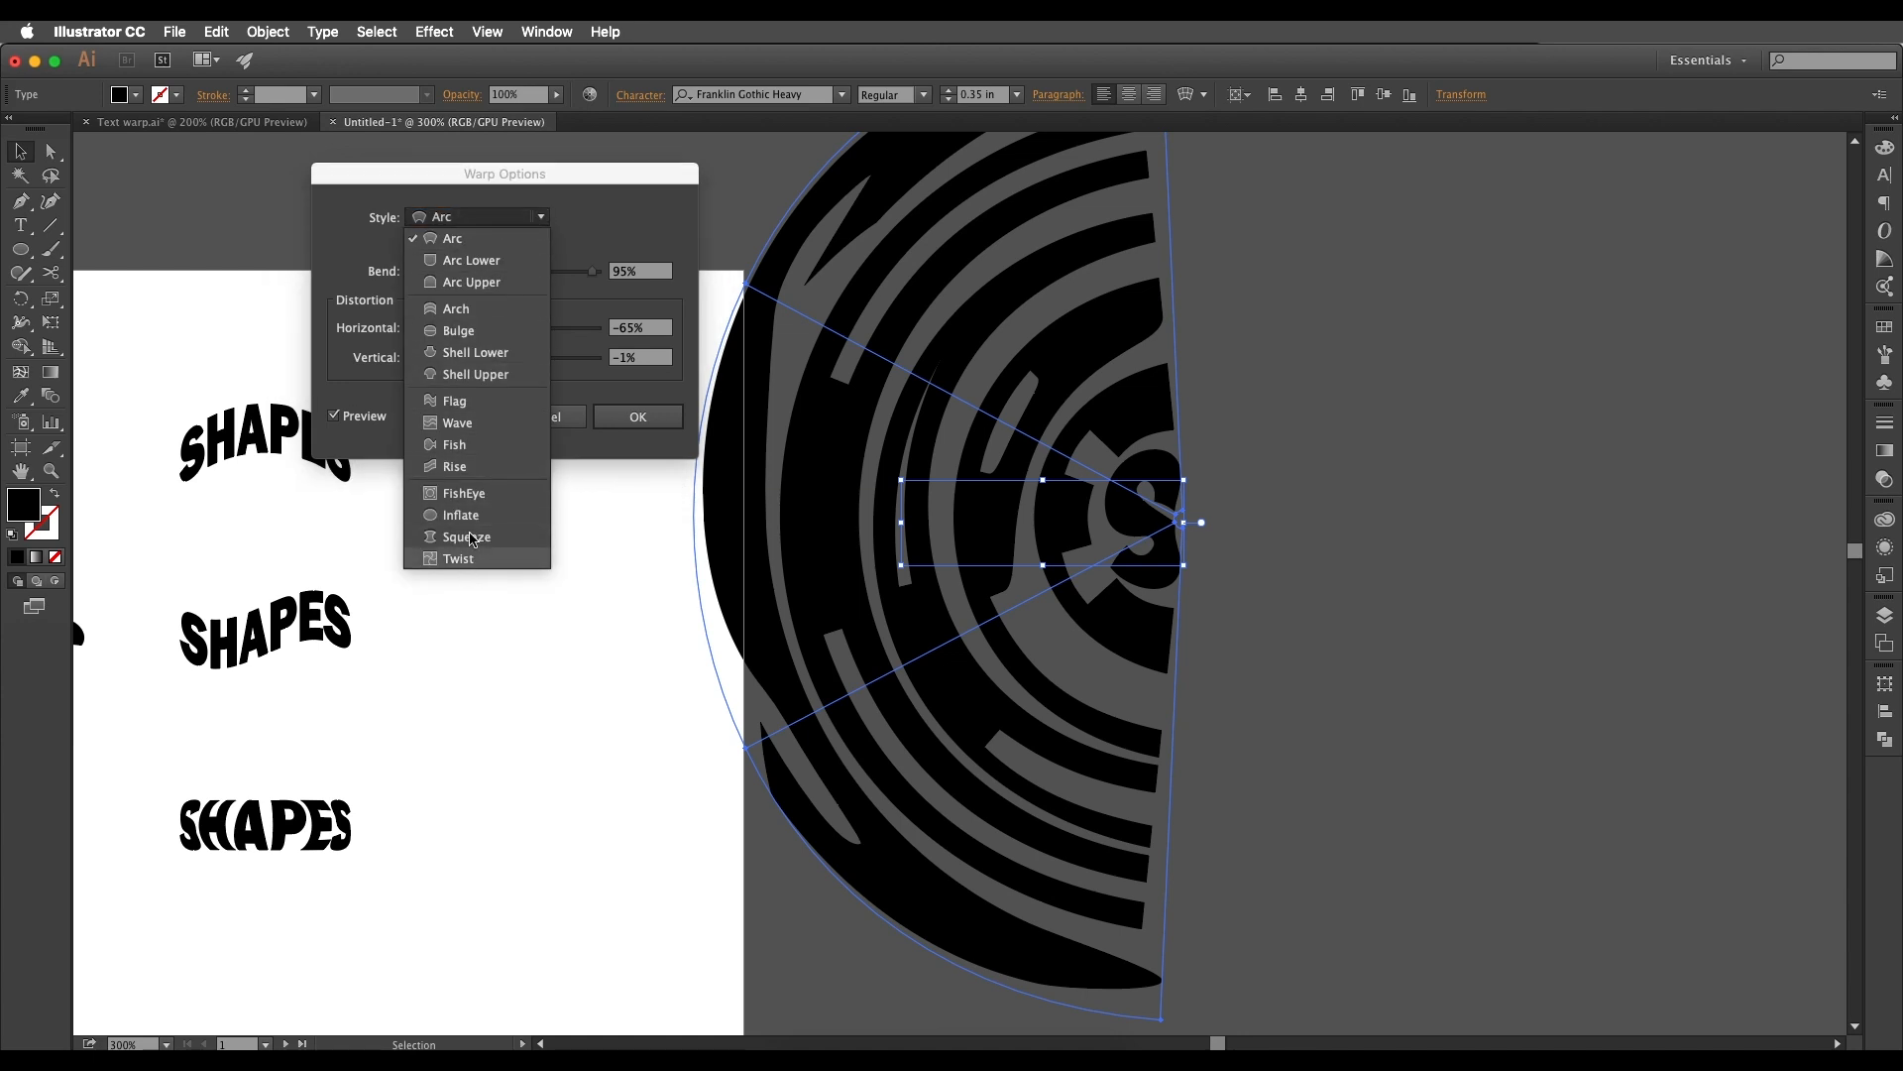
left_click(480, 238)
left_click(484, 218)
left_click(485, 240)
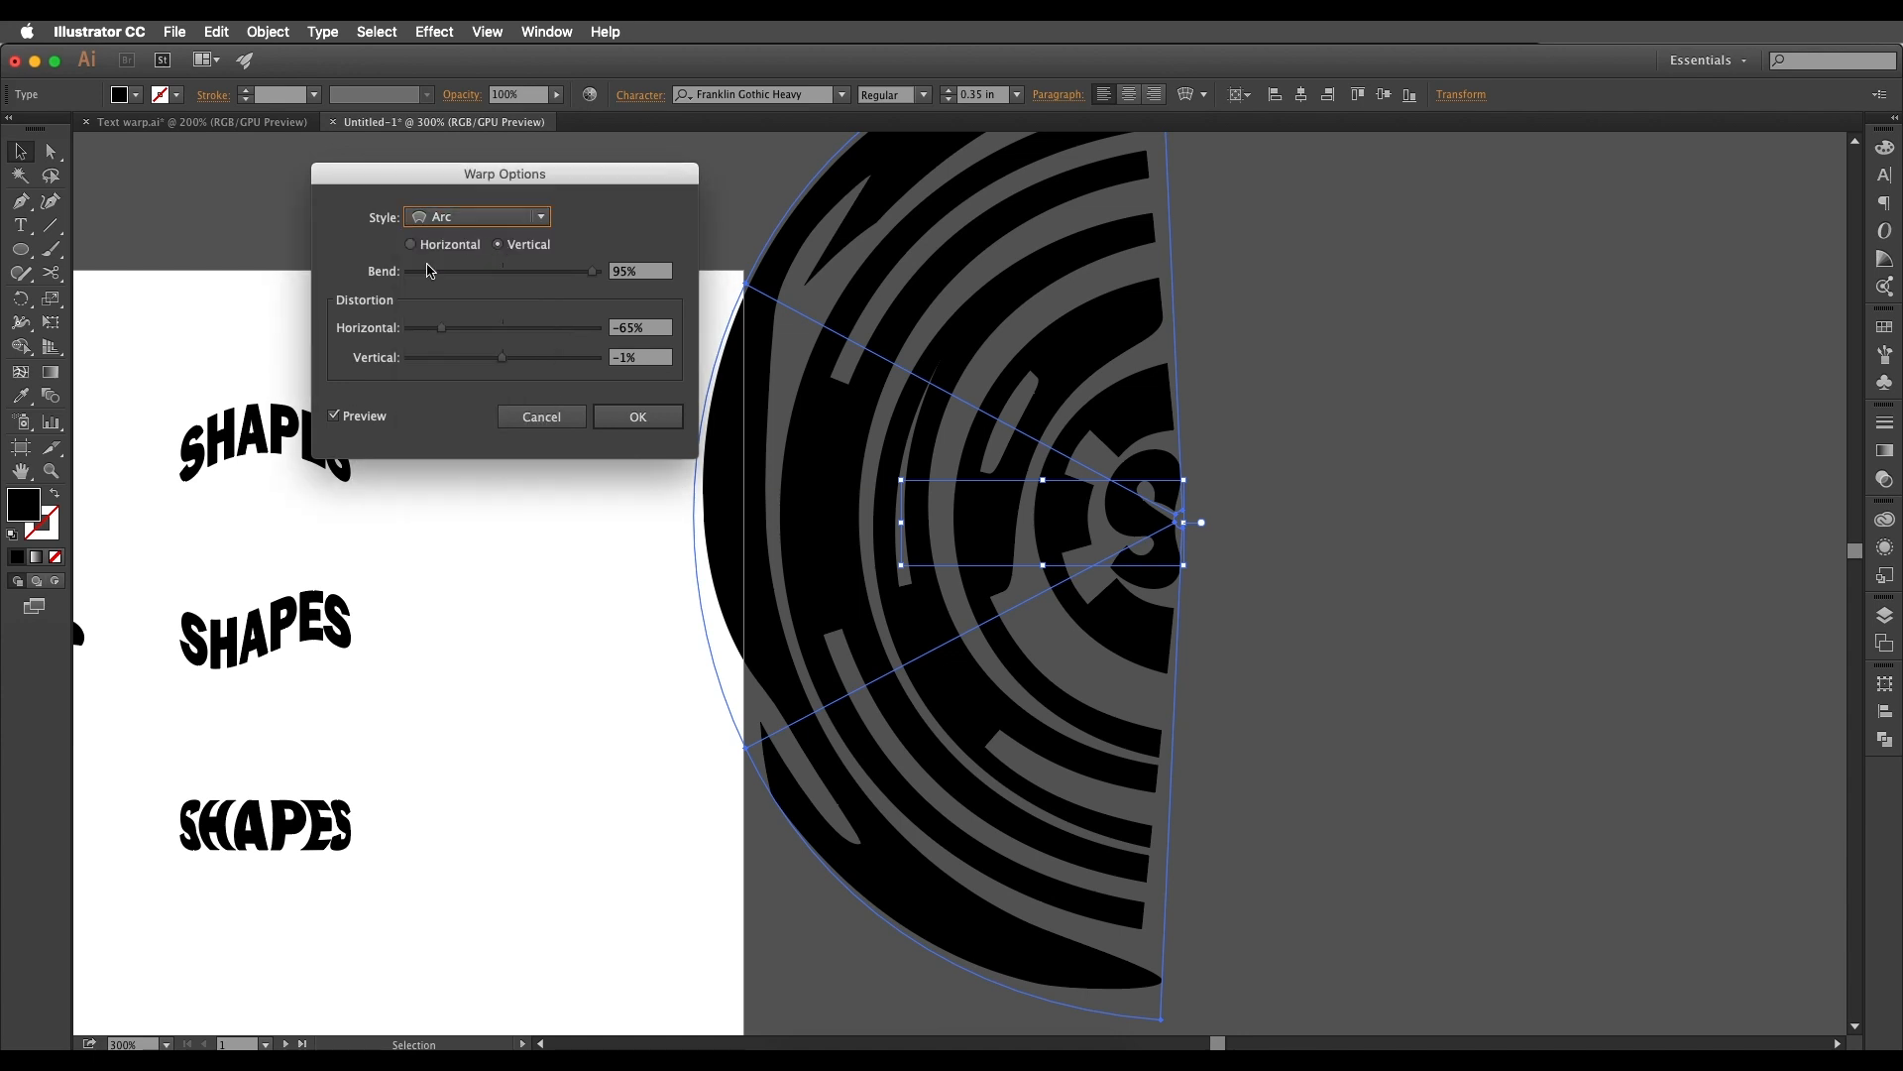
left_click(413, 245)
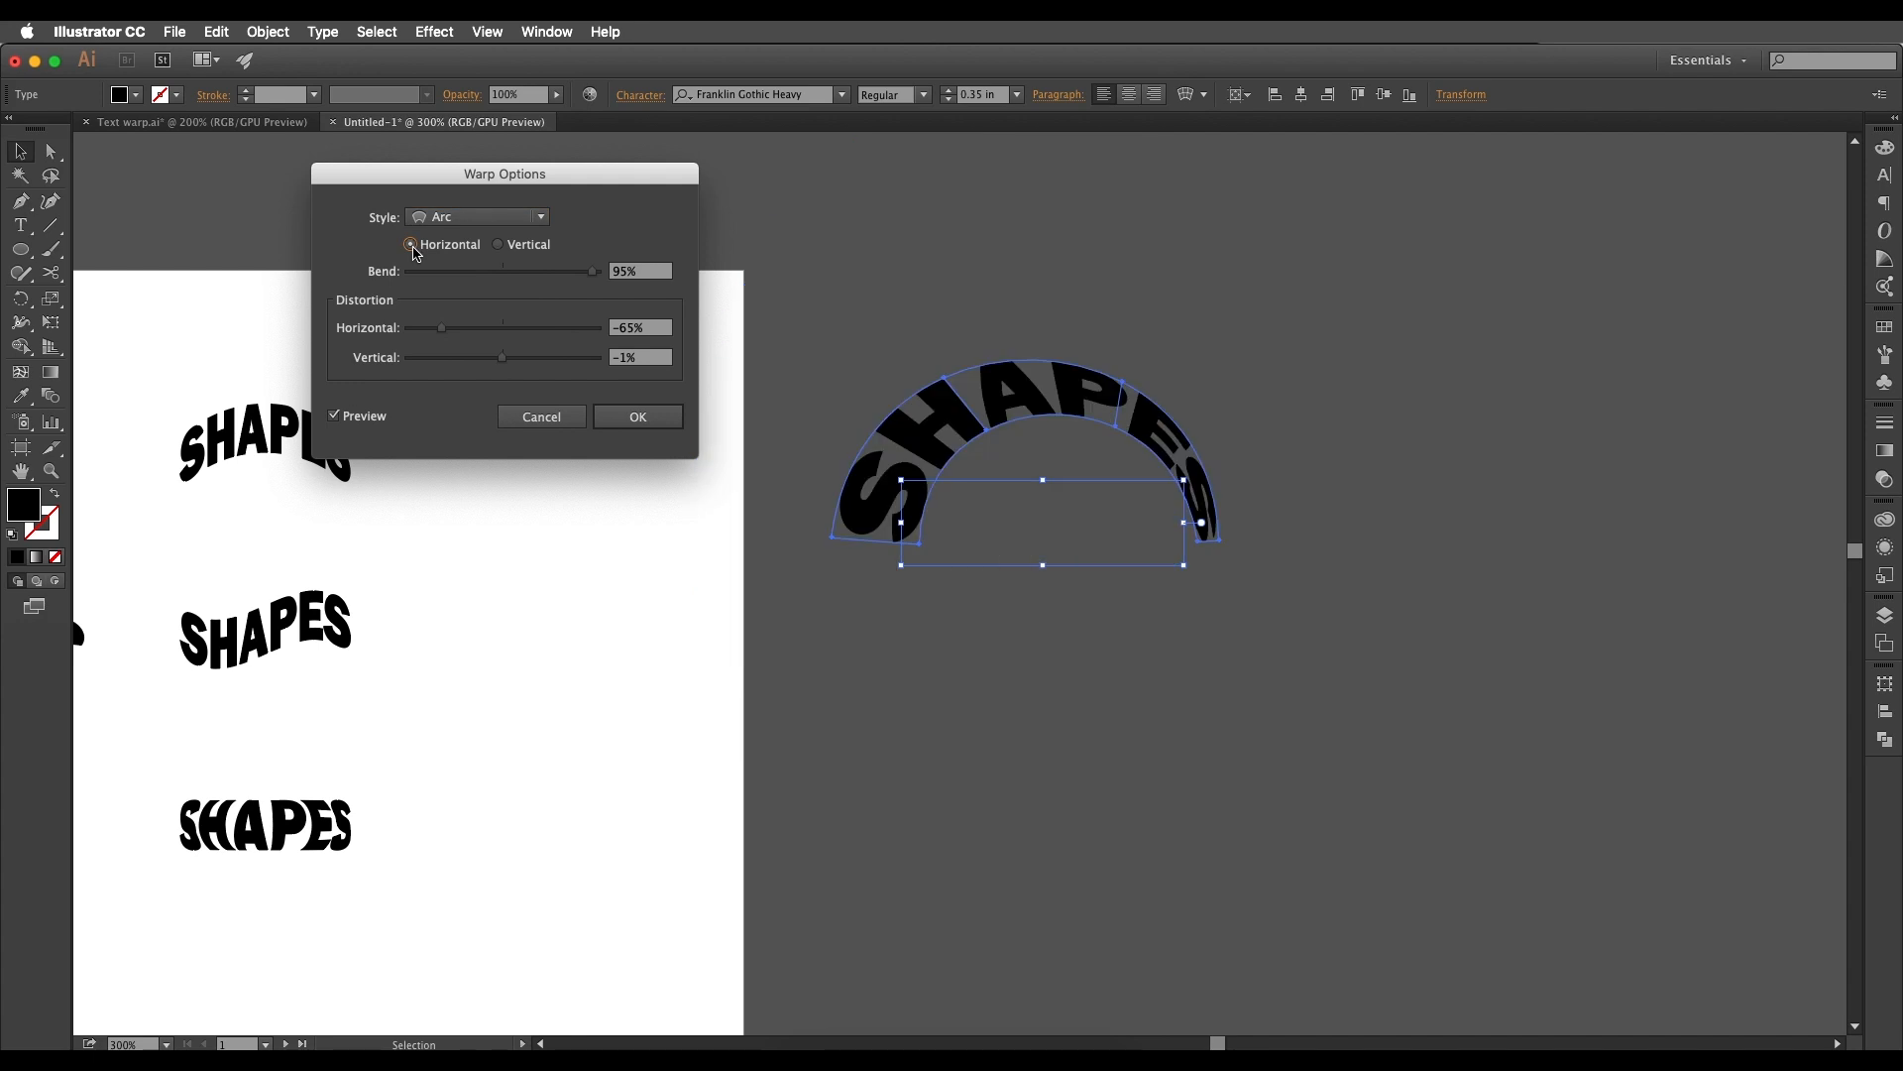
left_click(499, 245)
left_click(412, 245)
Step: Set the horizontal and vertical distortion to 0% and reduce the Arc bend to 43%
left_click_drag(444, 335, 607, 375)
left_click(503, 358)
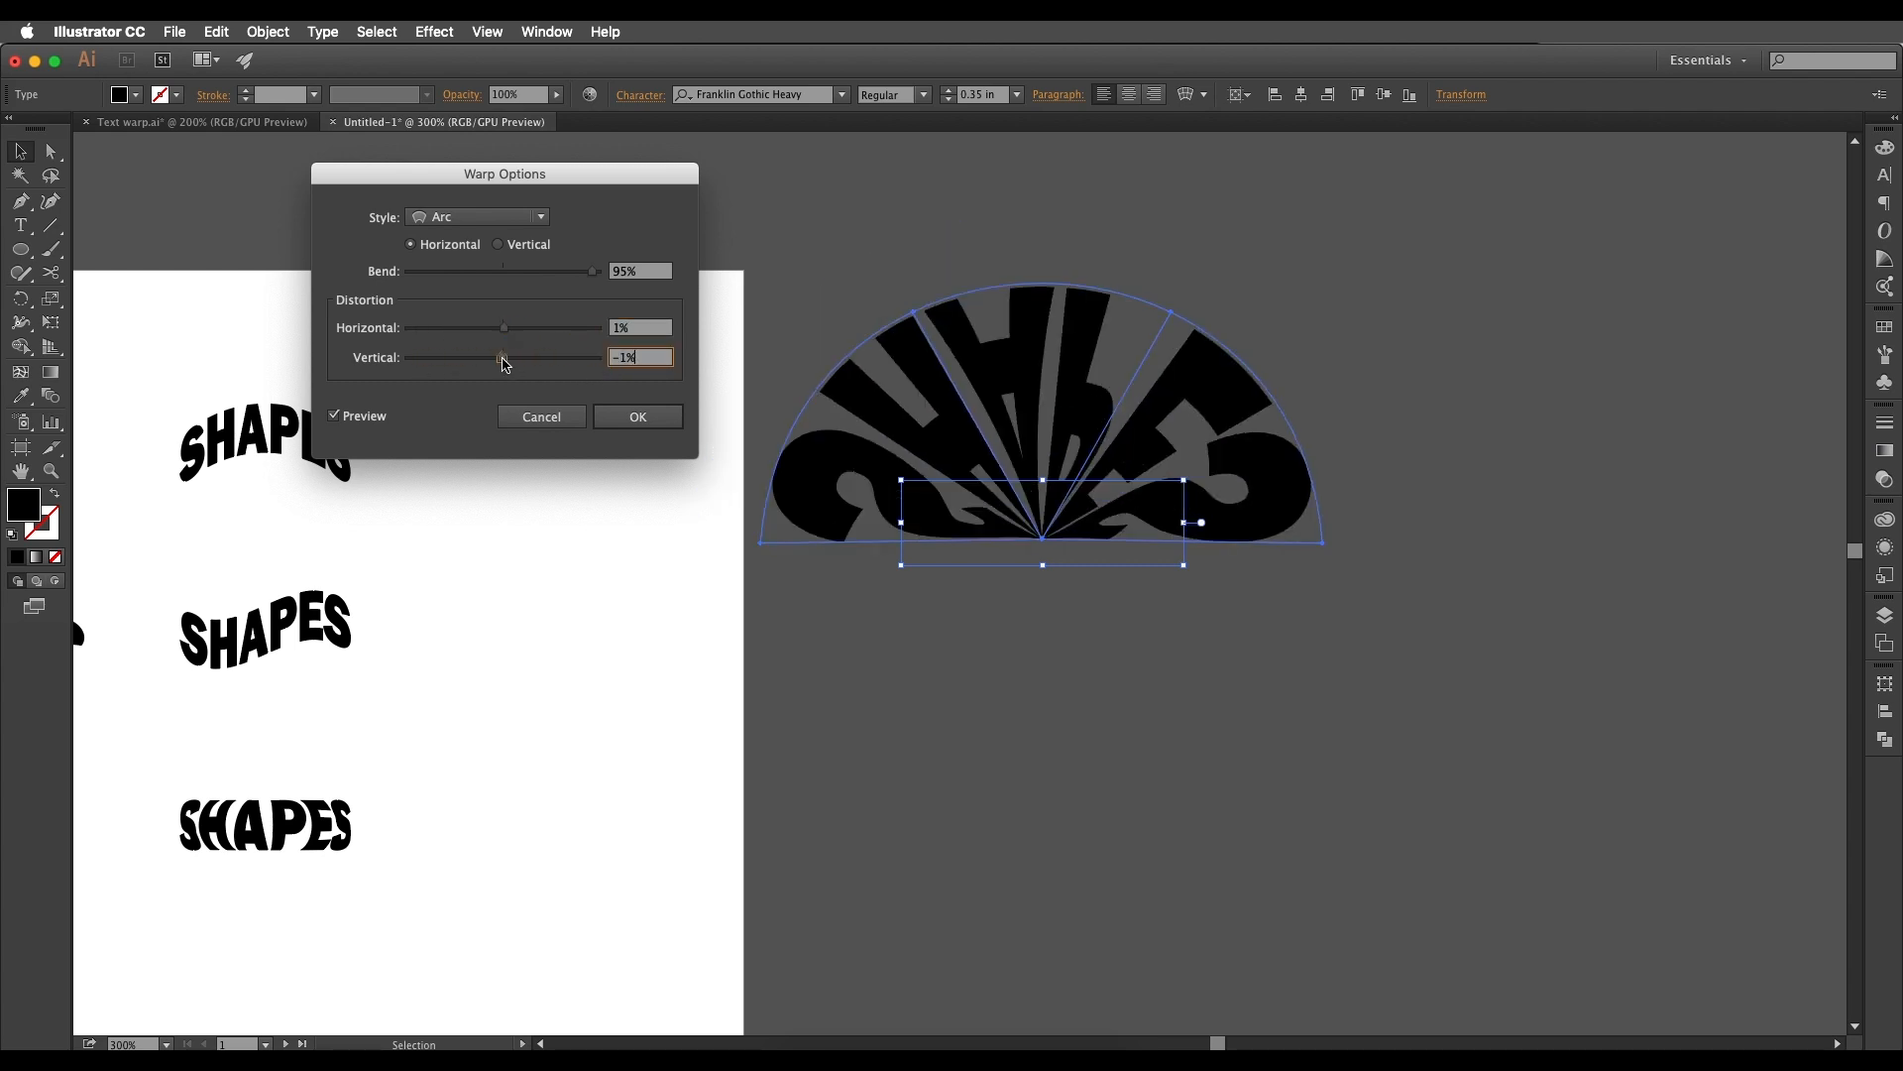
type("0")
left_click(650, 328)
type("0")
left_click_drag(593, 272, 548, 276)
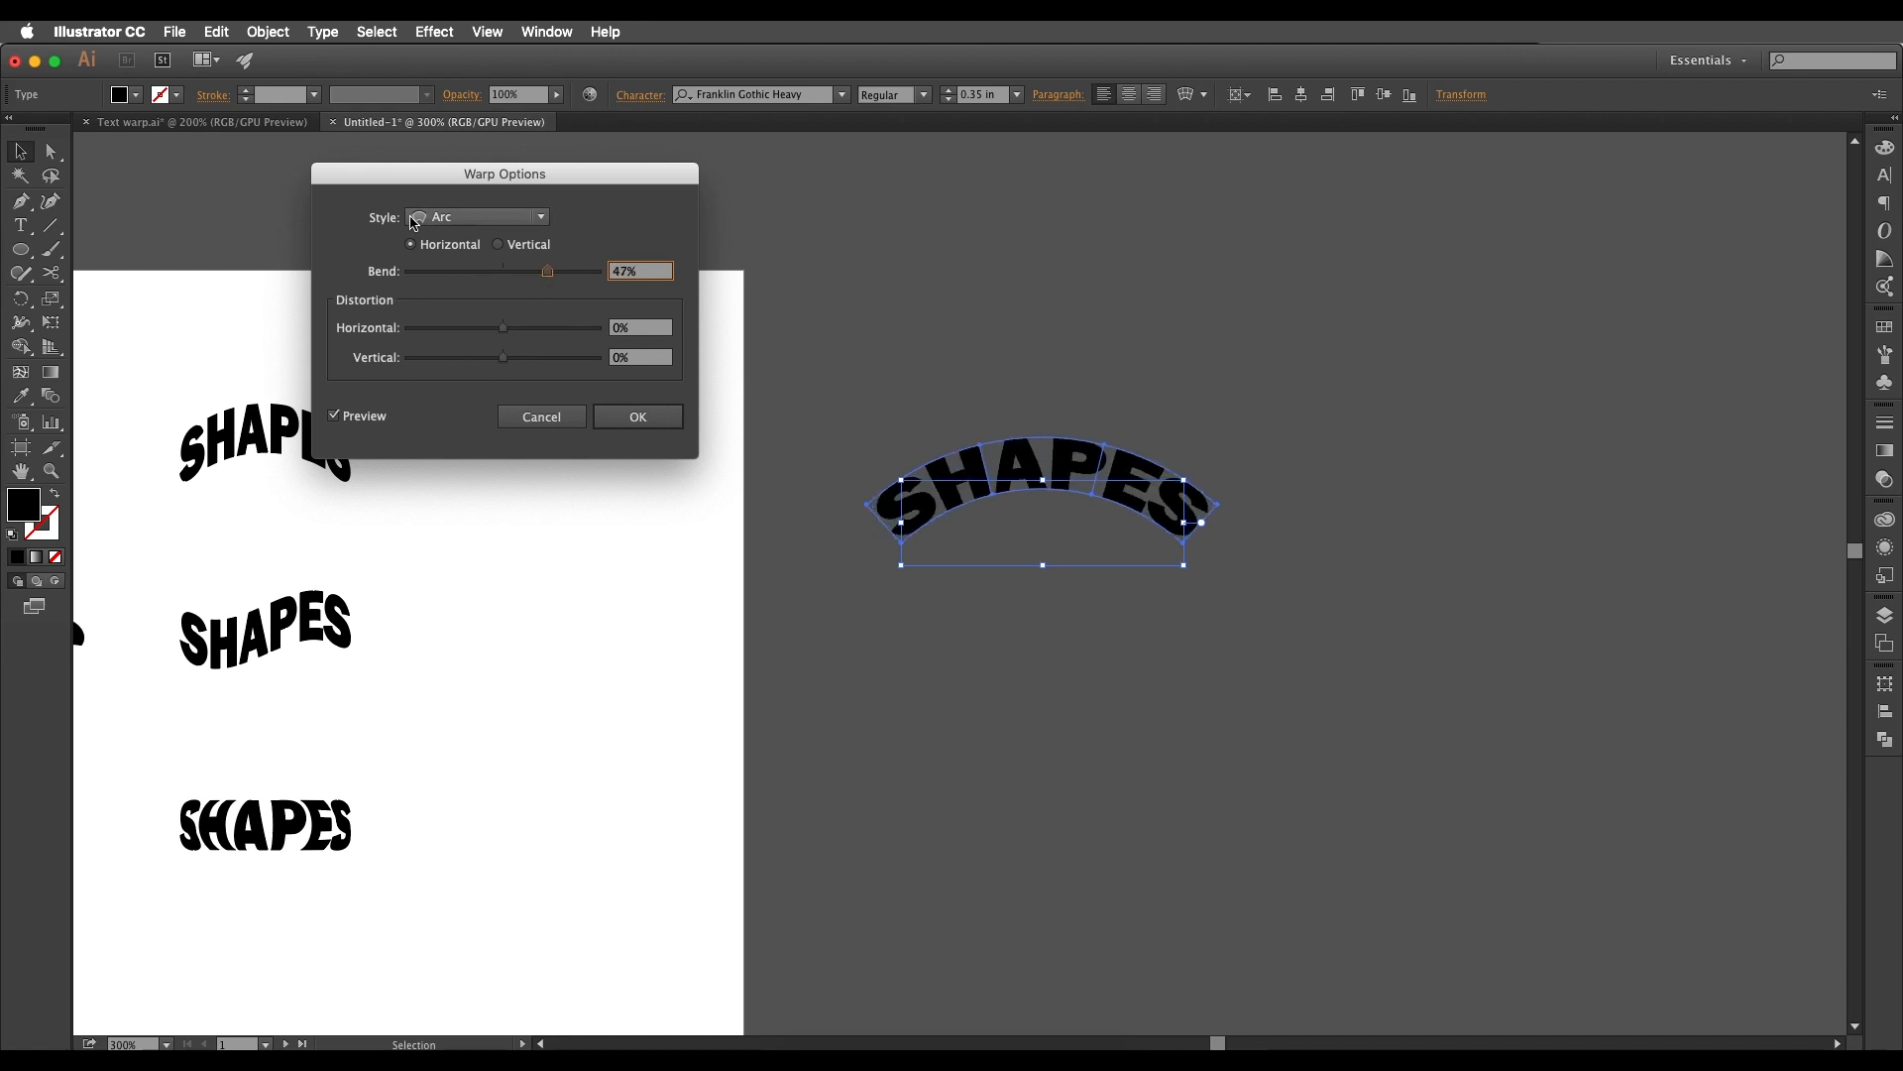
left_click_drag(444, 188, 583, 180)
left_click(605, 208)
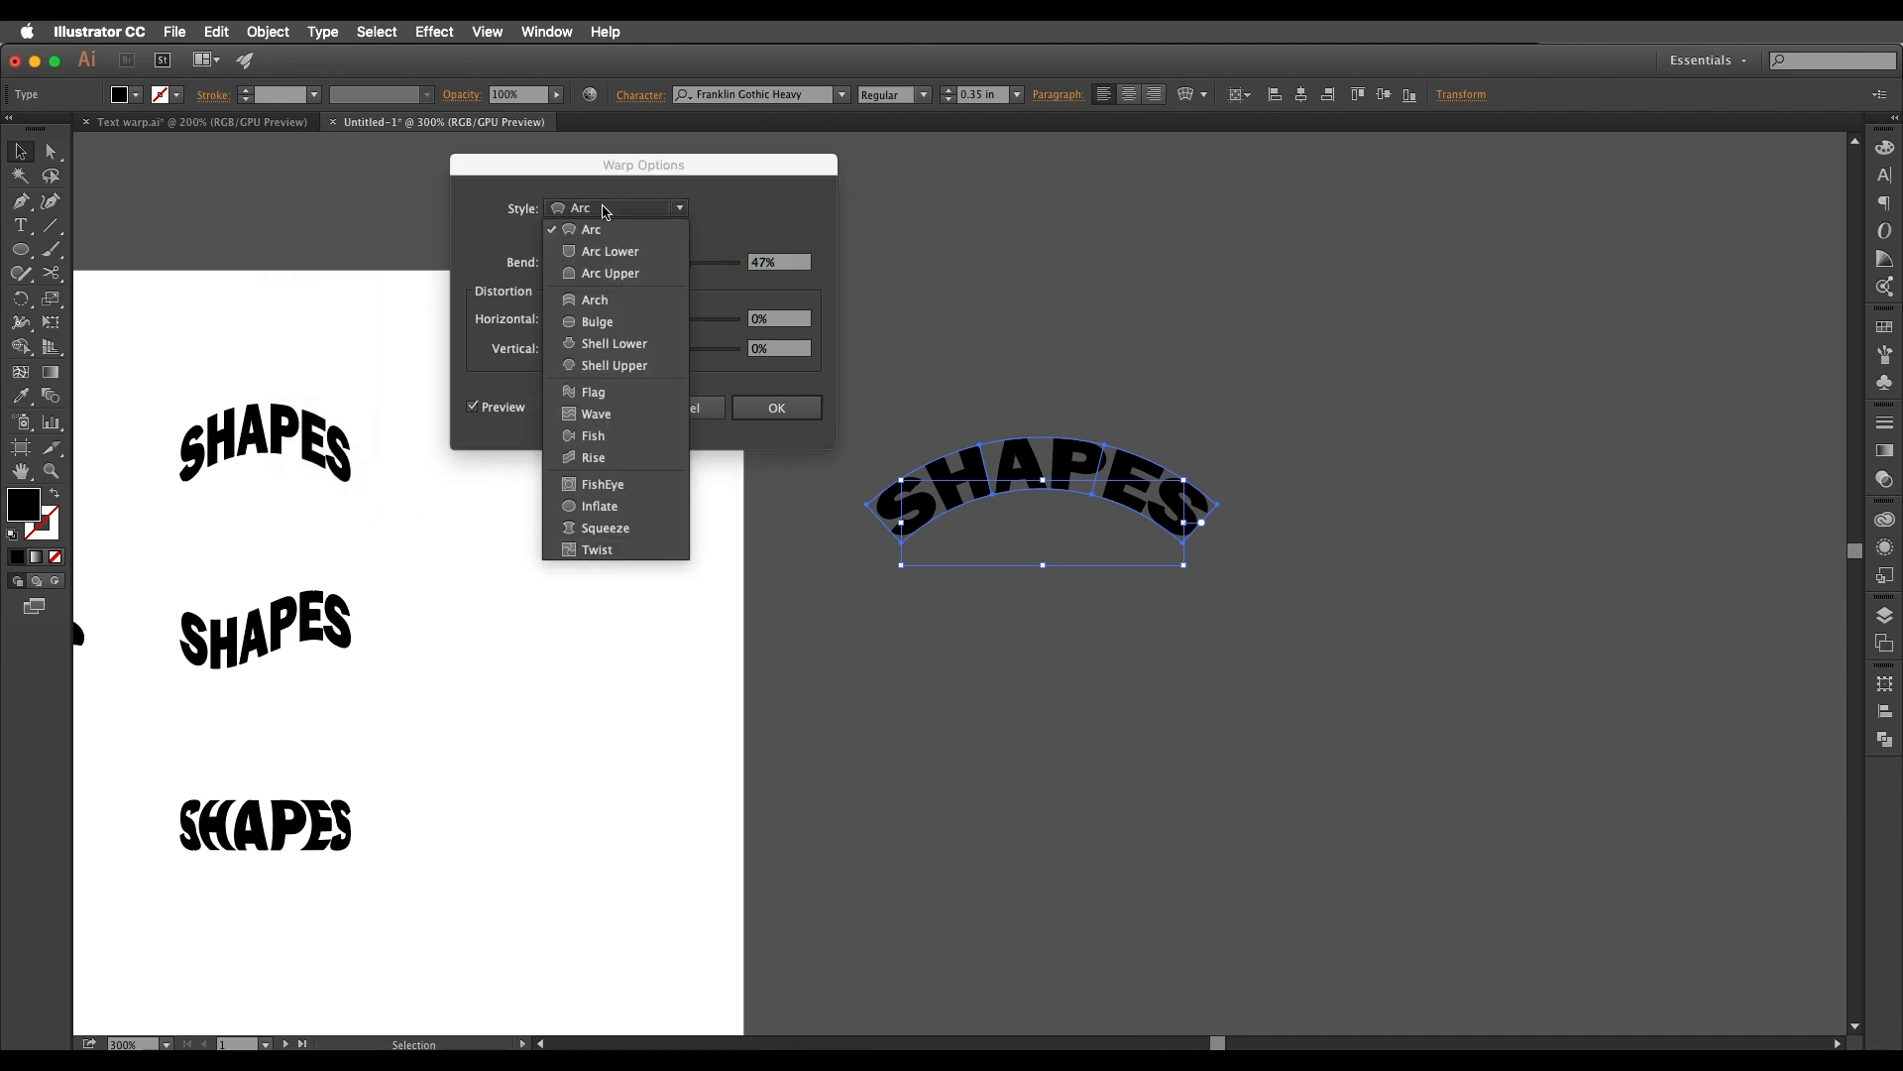
left_click(683, 210)
mouse_move(680, 266)
left_mouse_down()
mouse_move(579, 272)
mouse_move(705, 271)
mouse_move(590, 272)
mouse_move(684, 271)
left_mouse_up()
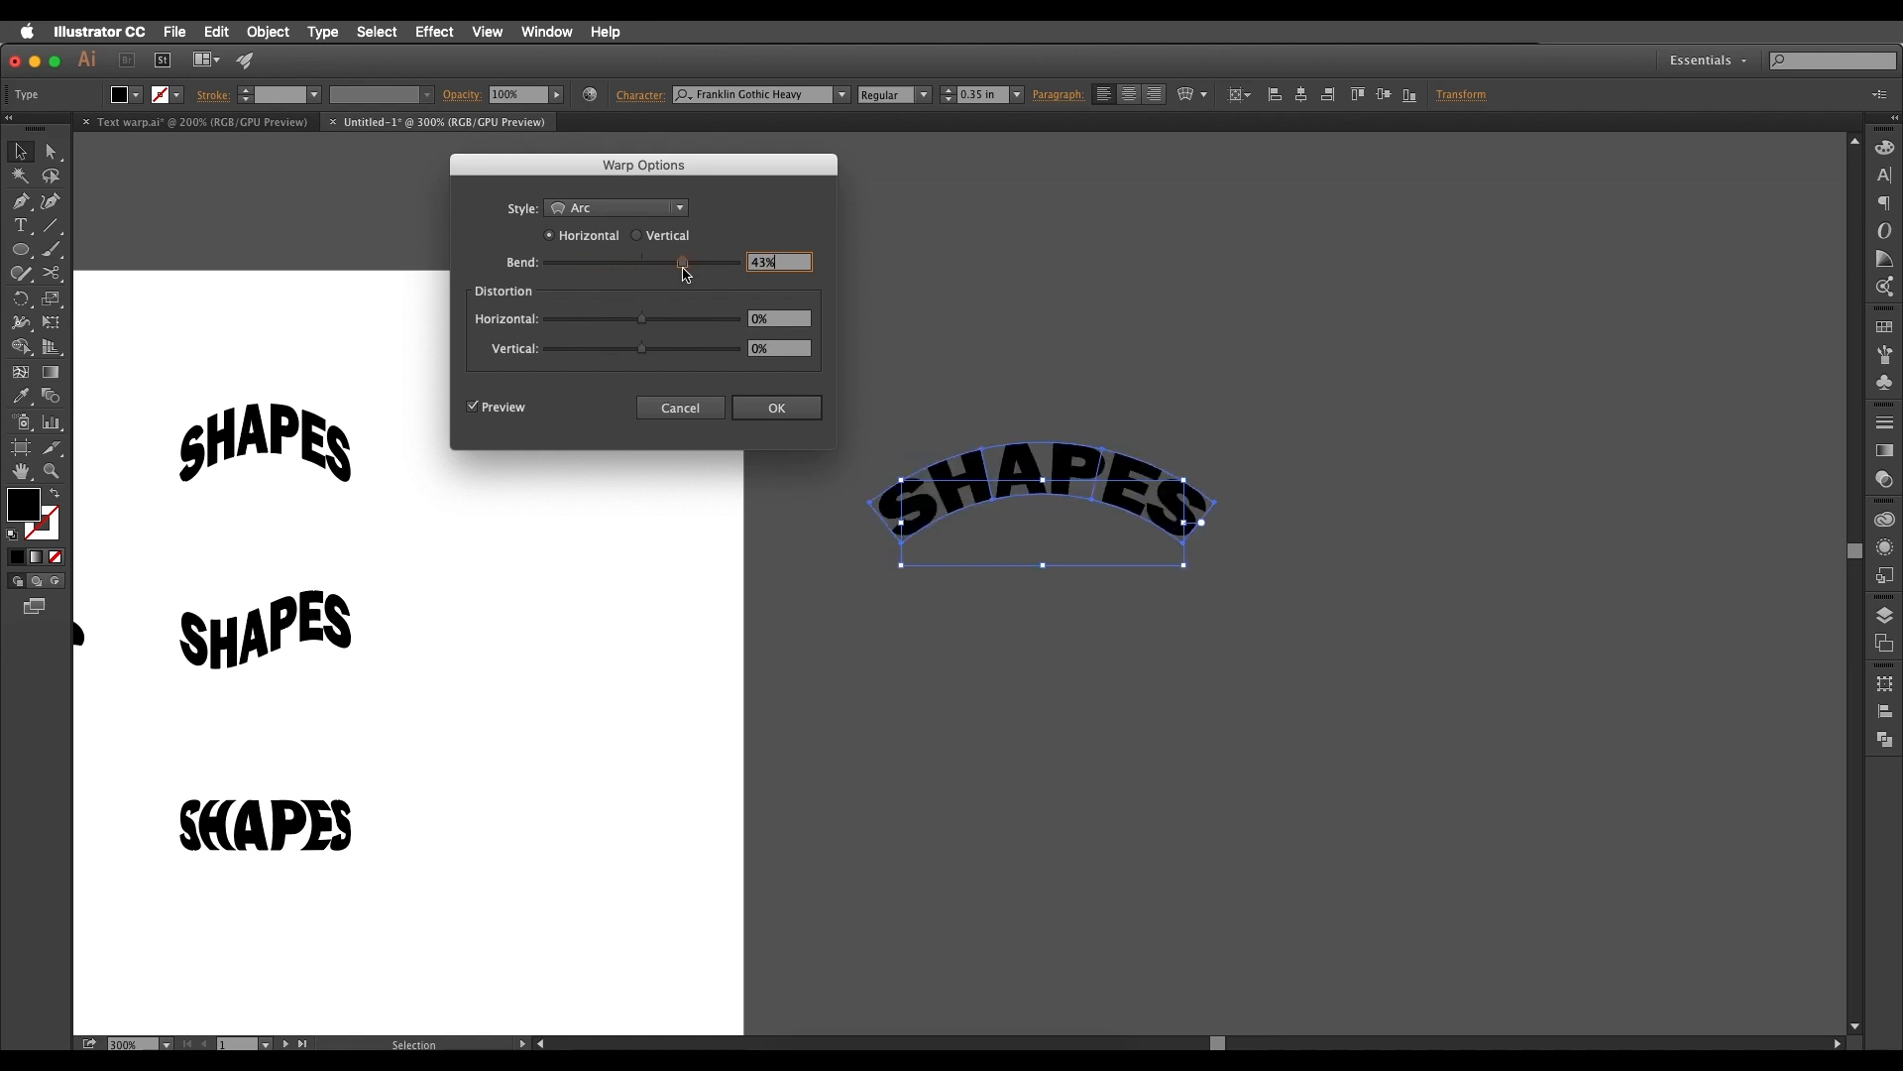
Step: Try the Arc Lower style in horizontal and vertical orientation, ending on horizontal with a 68% bend
left_click(639, 211)
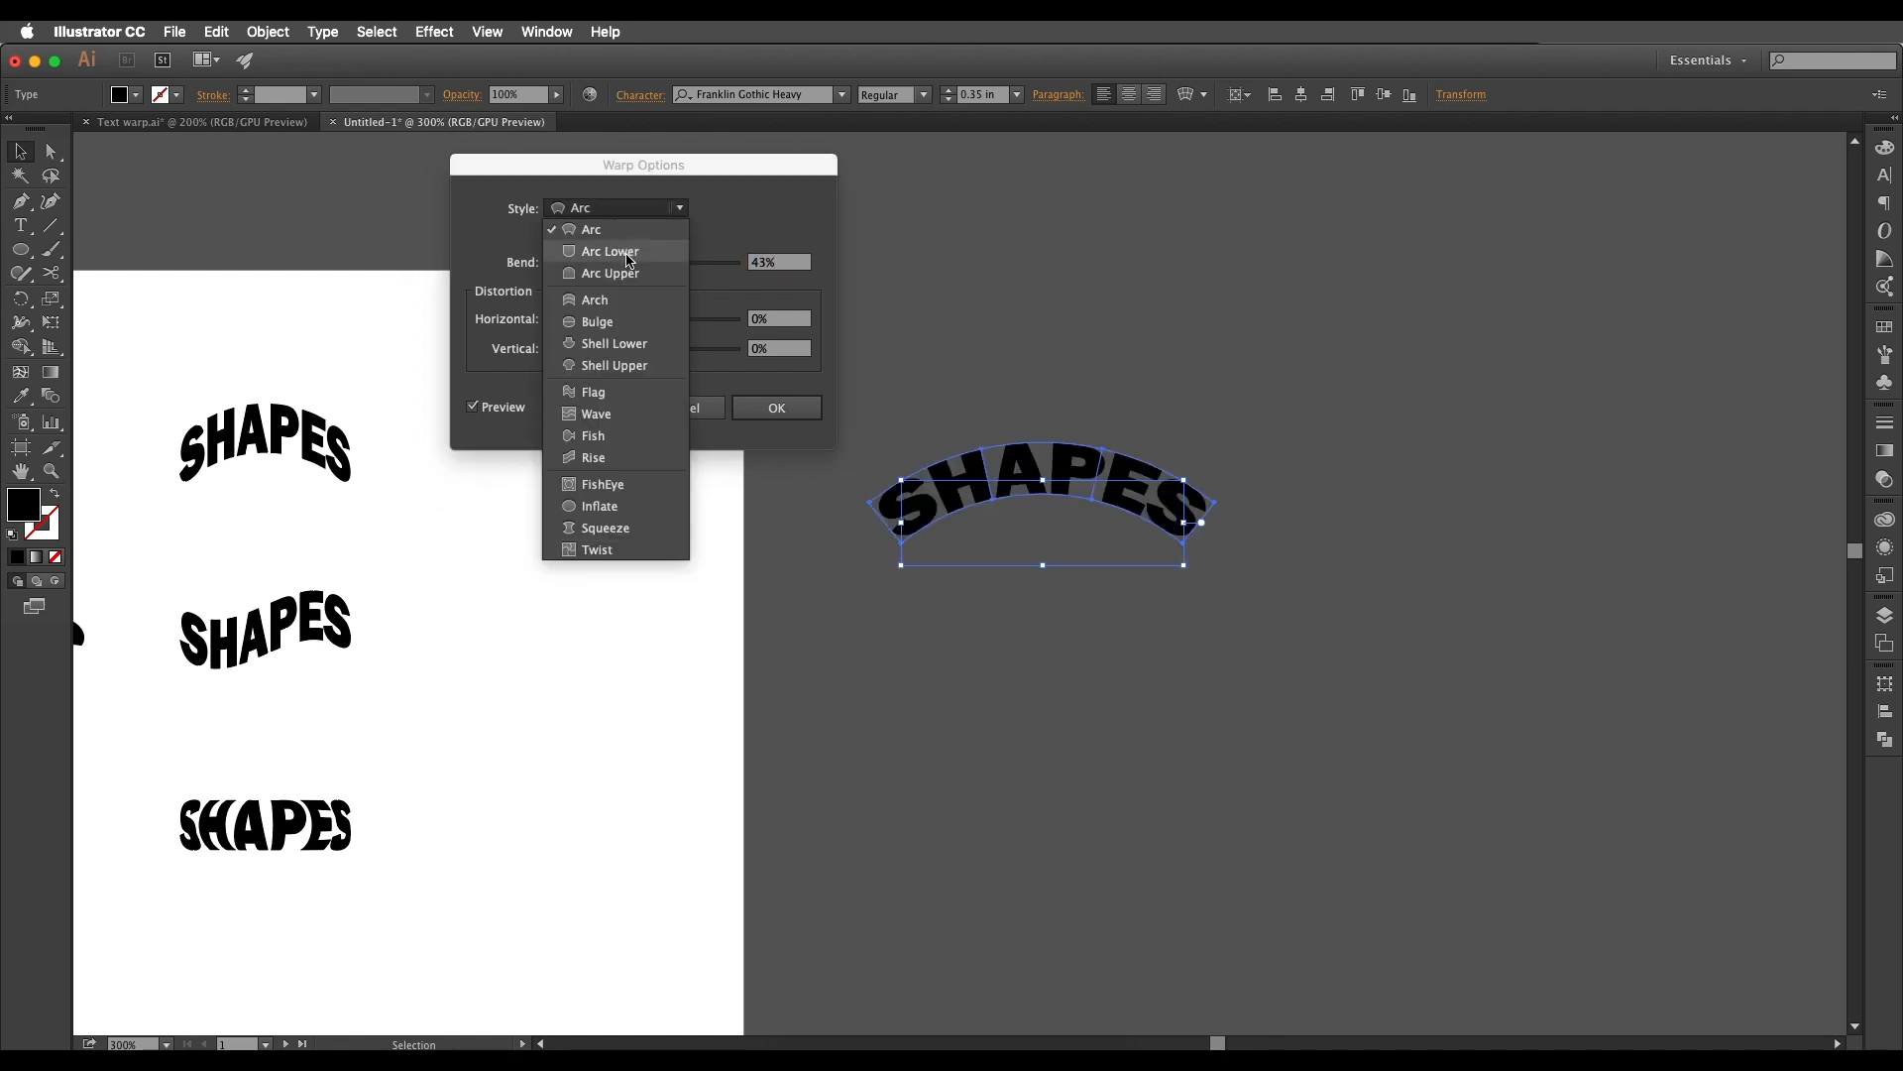
left_click(628, 252)
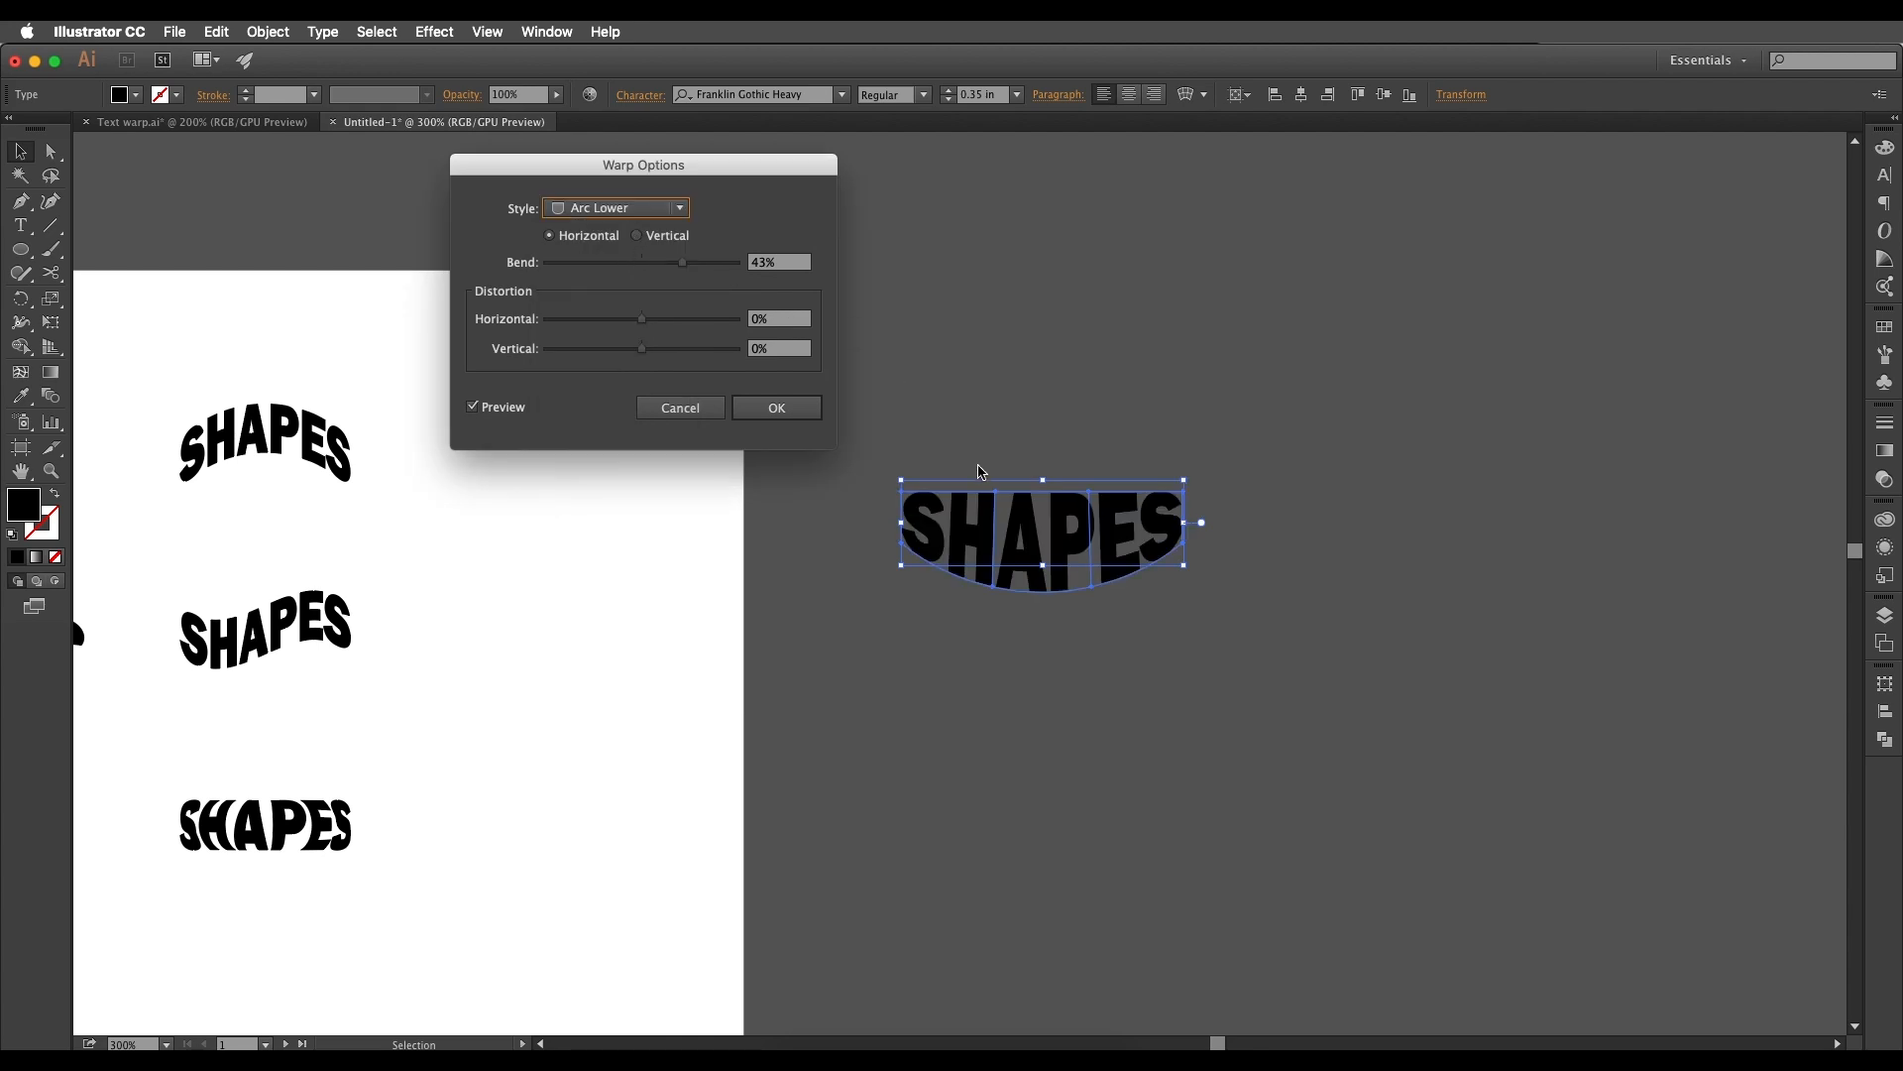
mouse_move(683, 275)
left_mouse_down()
mouse_move(700, 268)
mouse_move(583, 269)
mouse_move(705, 270)
left_mouse_up()
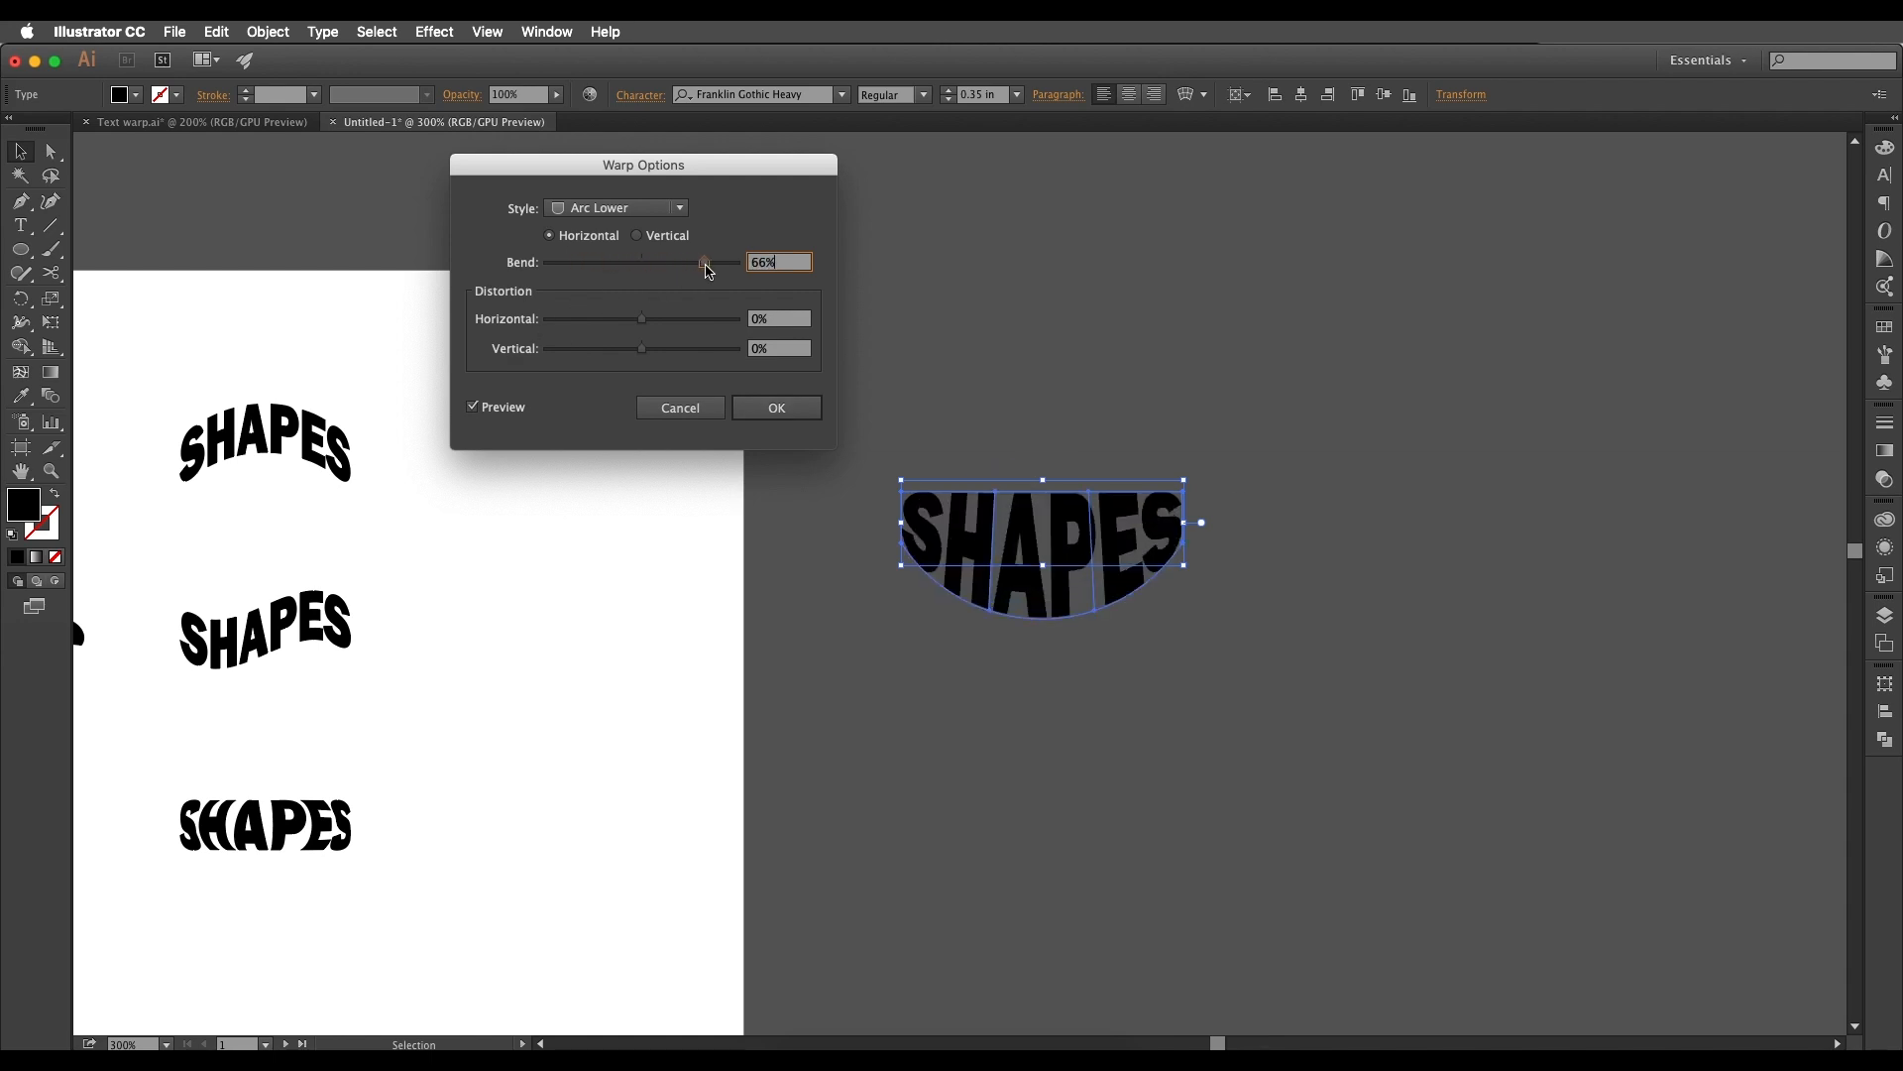
left_click(636, 235)
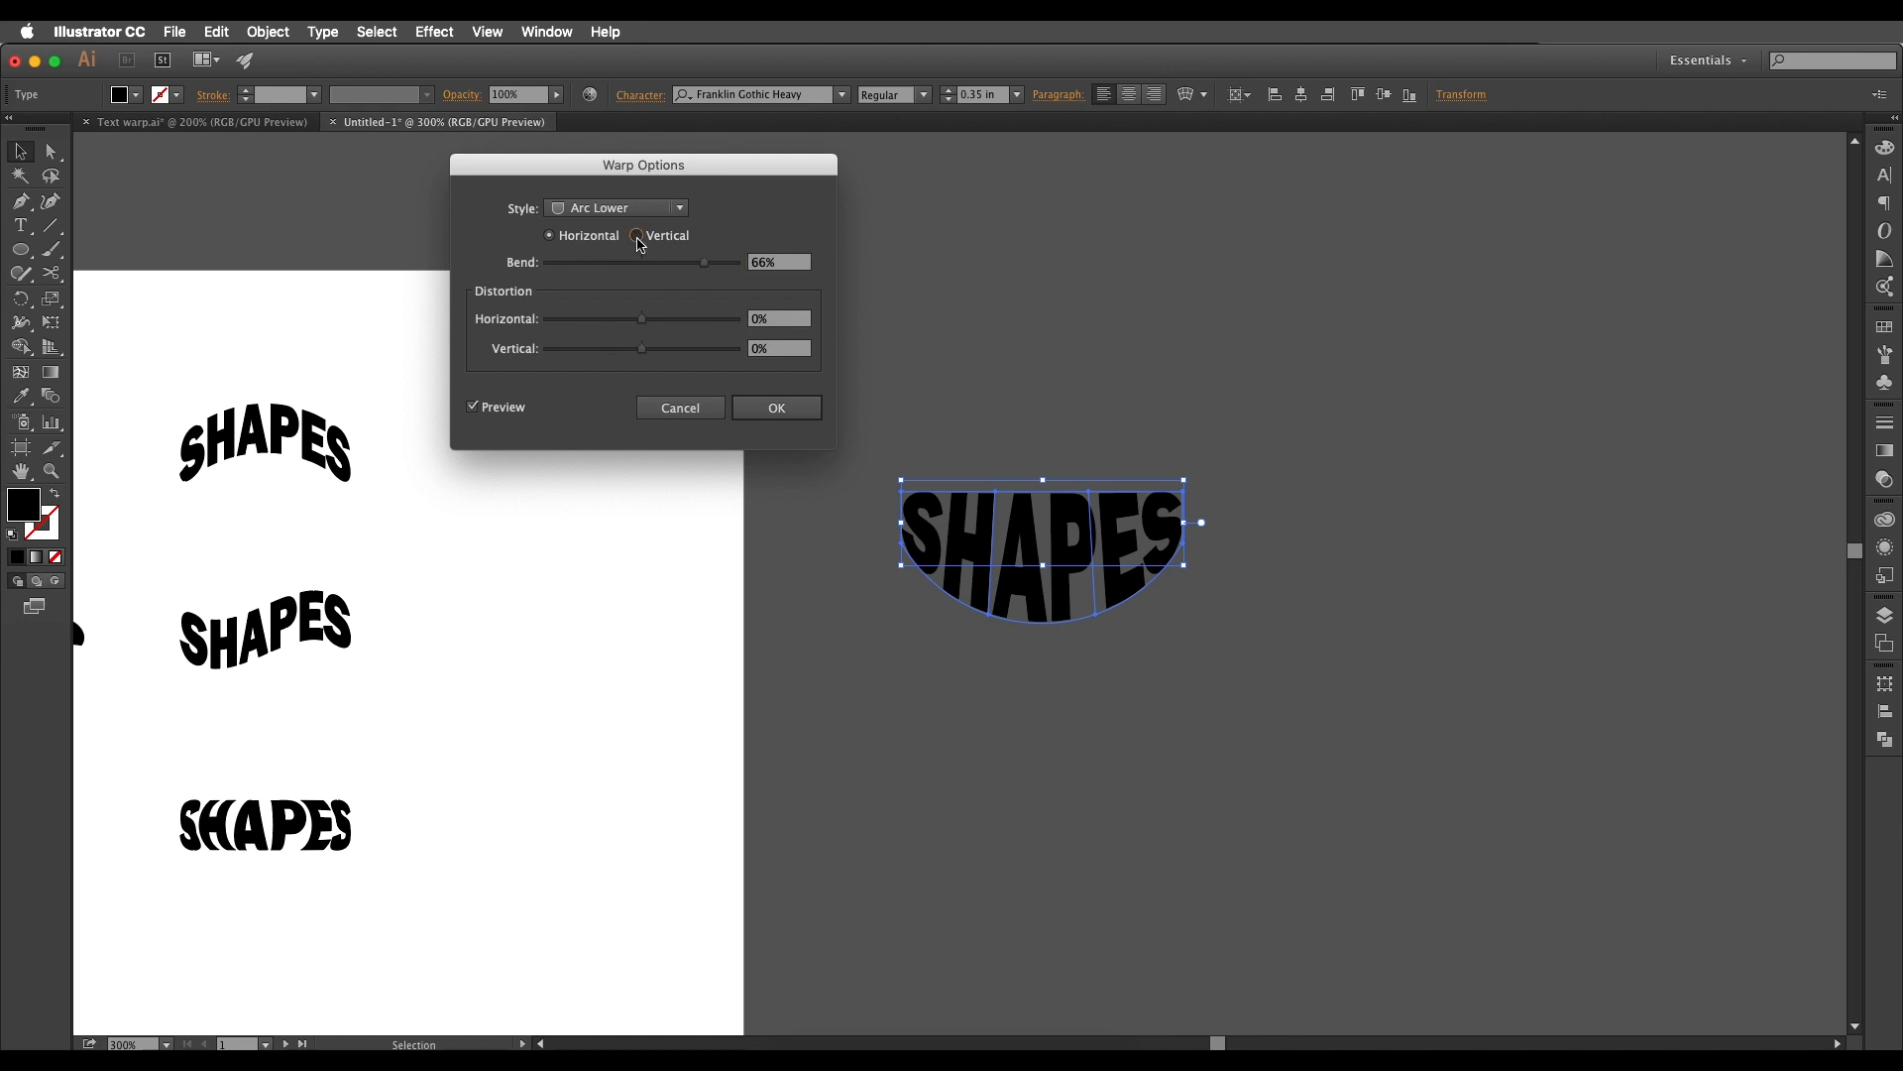
left_click(550, 236)
left_click(637, 236)
left_click(550, 236)
left_click(636, 236)
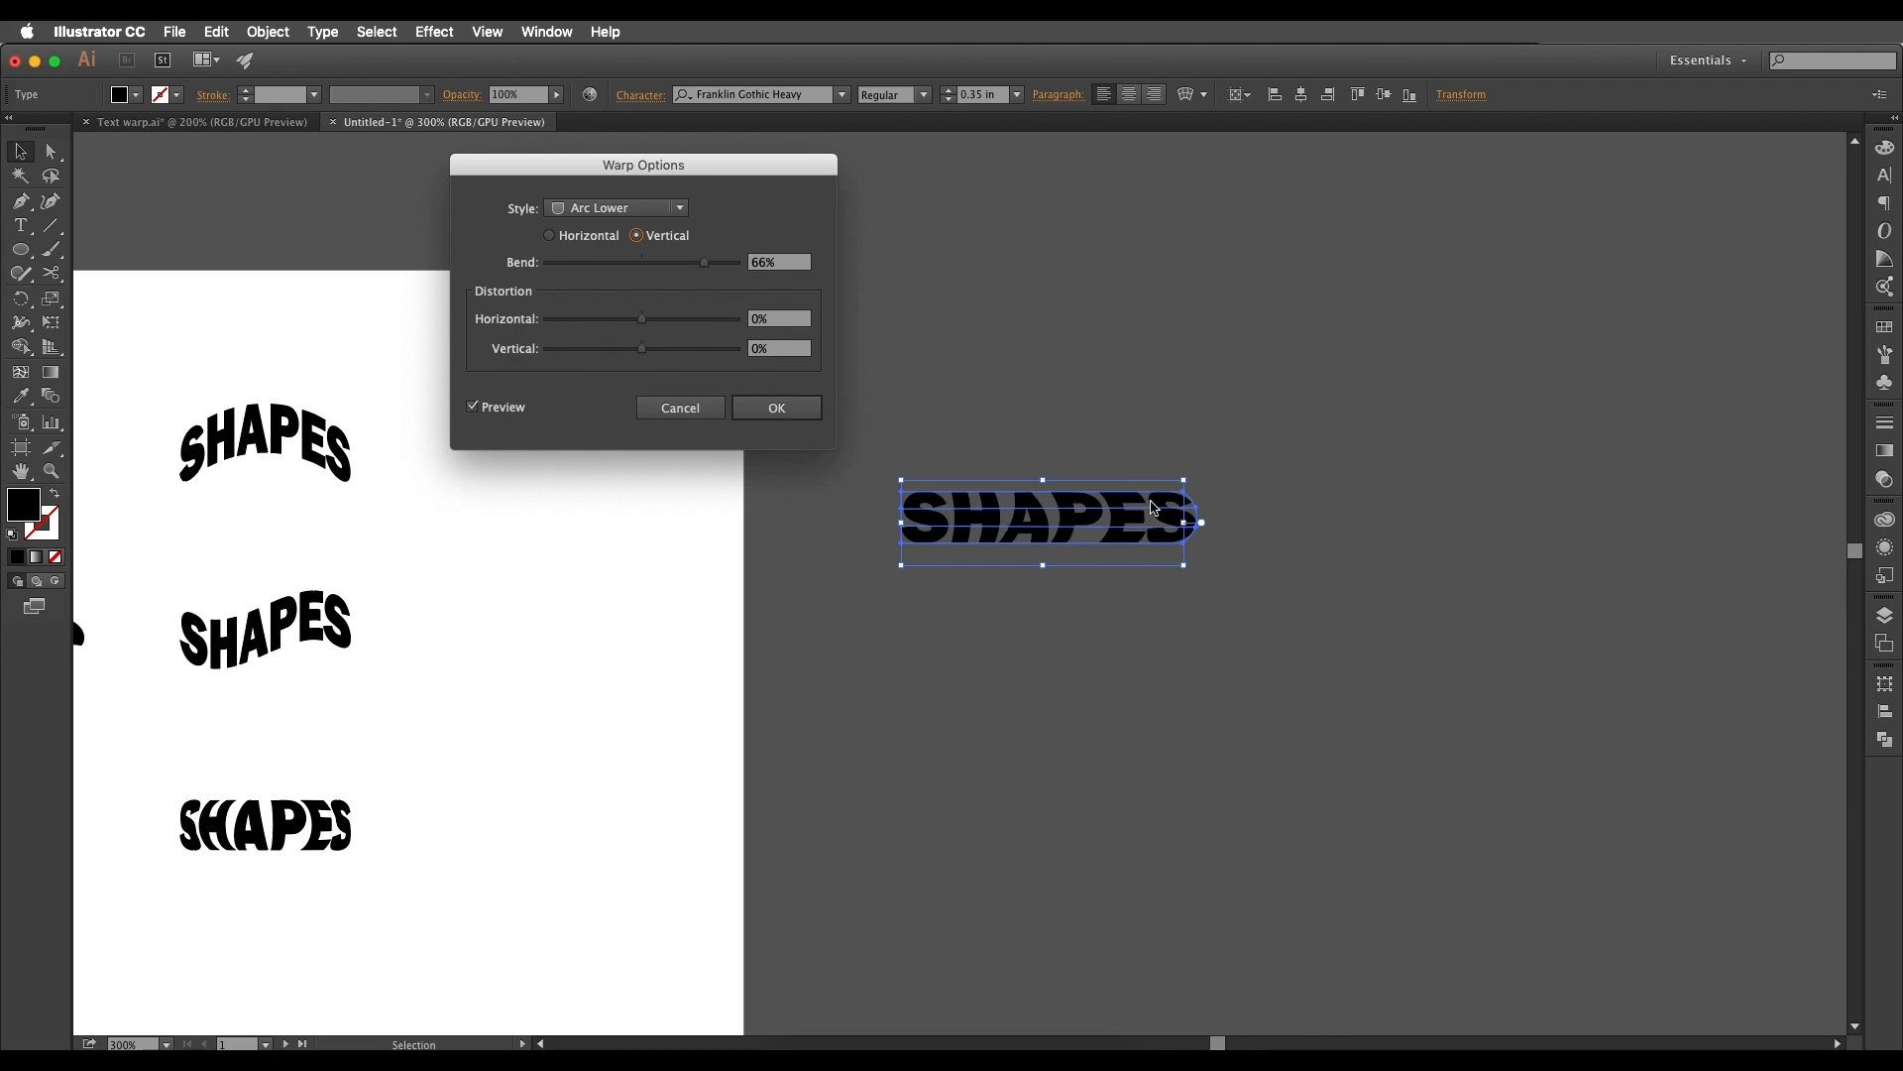
left_click_drag(717, 268, 706, 263)
left_click(579, 236)
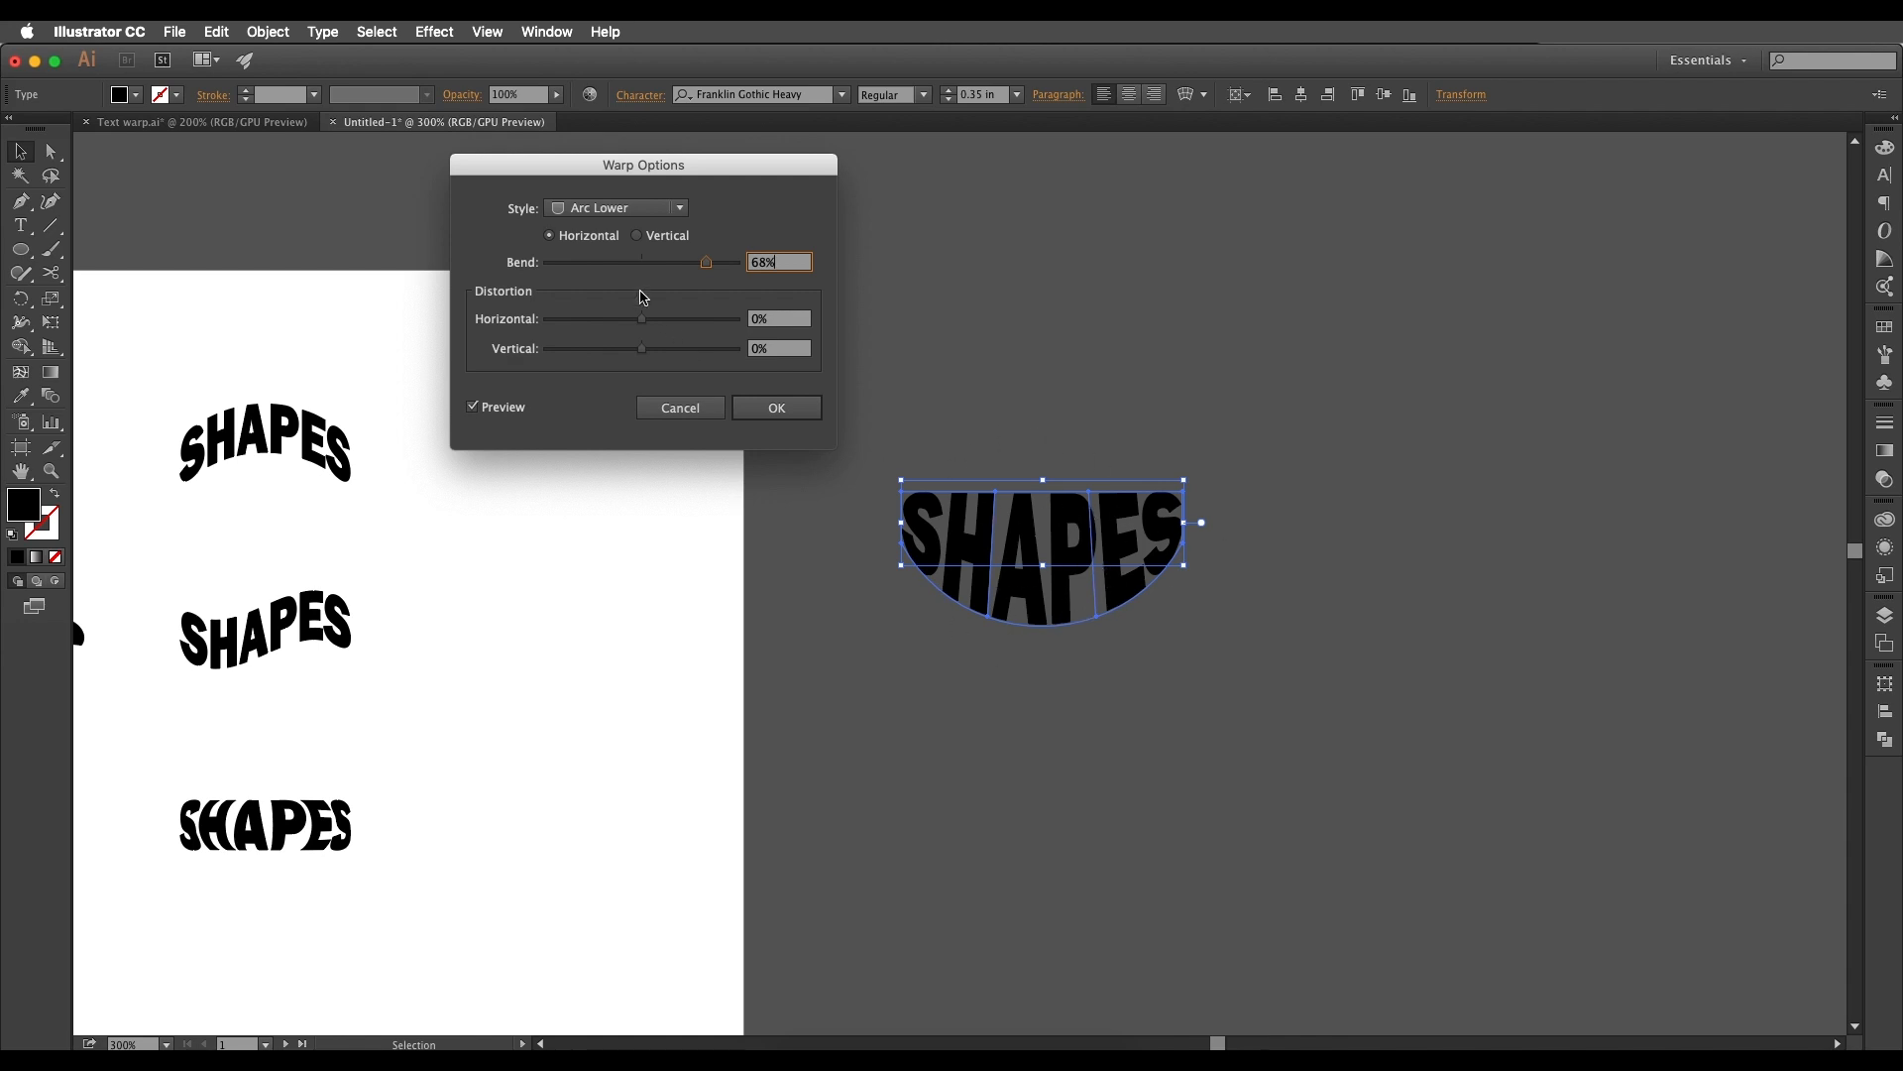
Step: Preview the Arc Upper style on the text and switch to Arch with a 59% bend
left_click(634, 208)
left_click(631, 275)
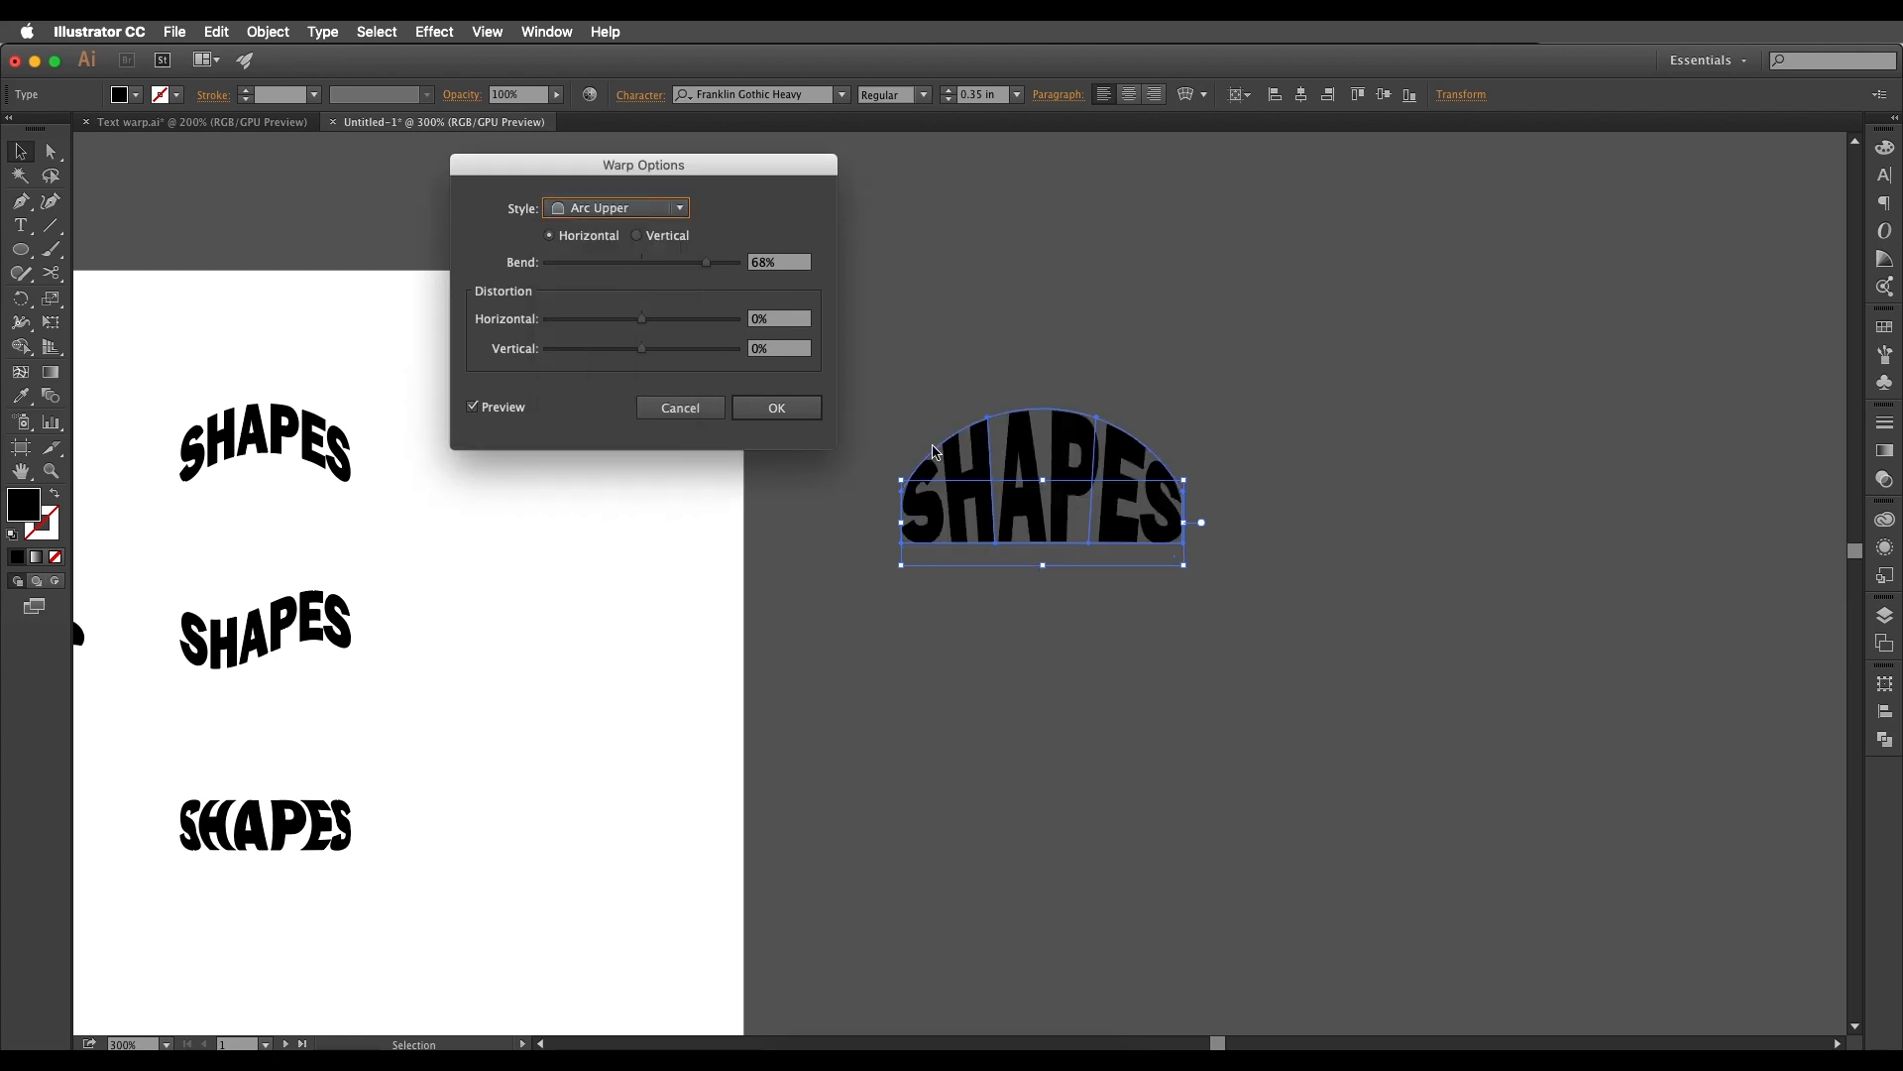
left_click(663, 216)
left_click(624, 305)
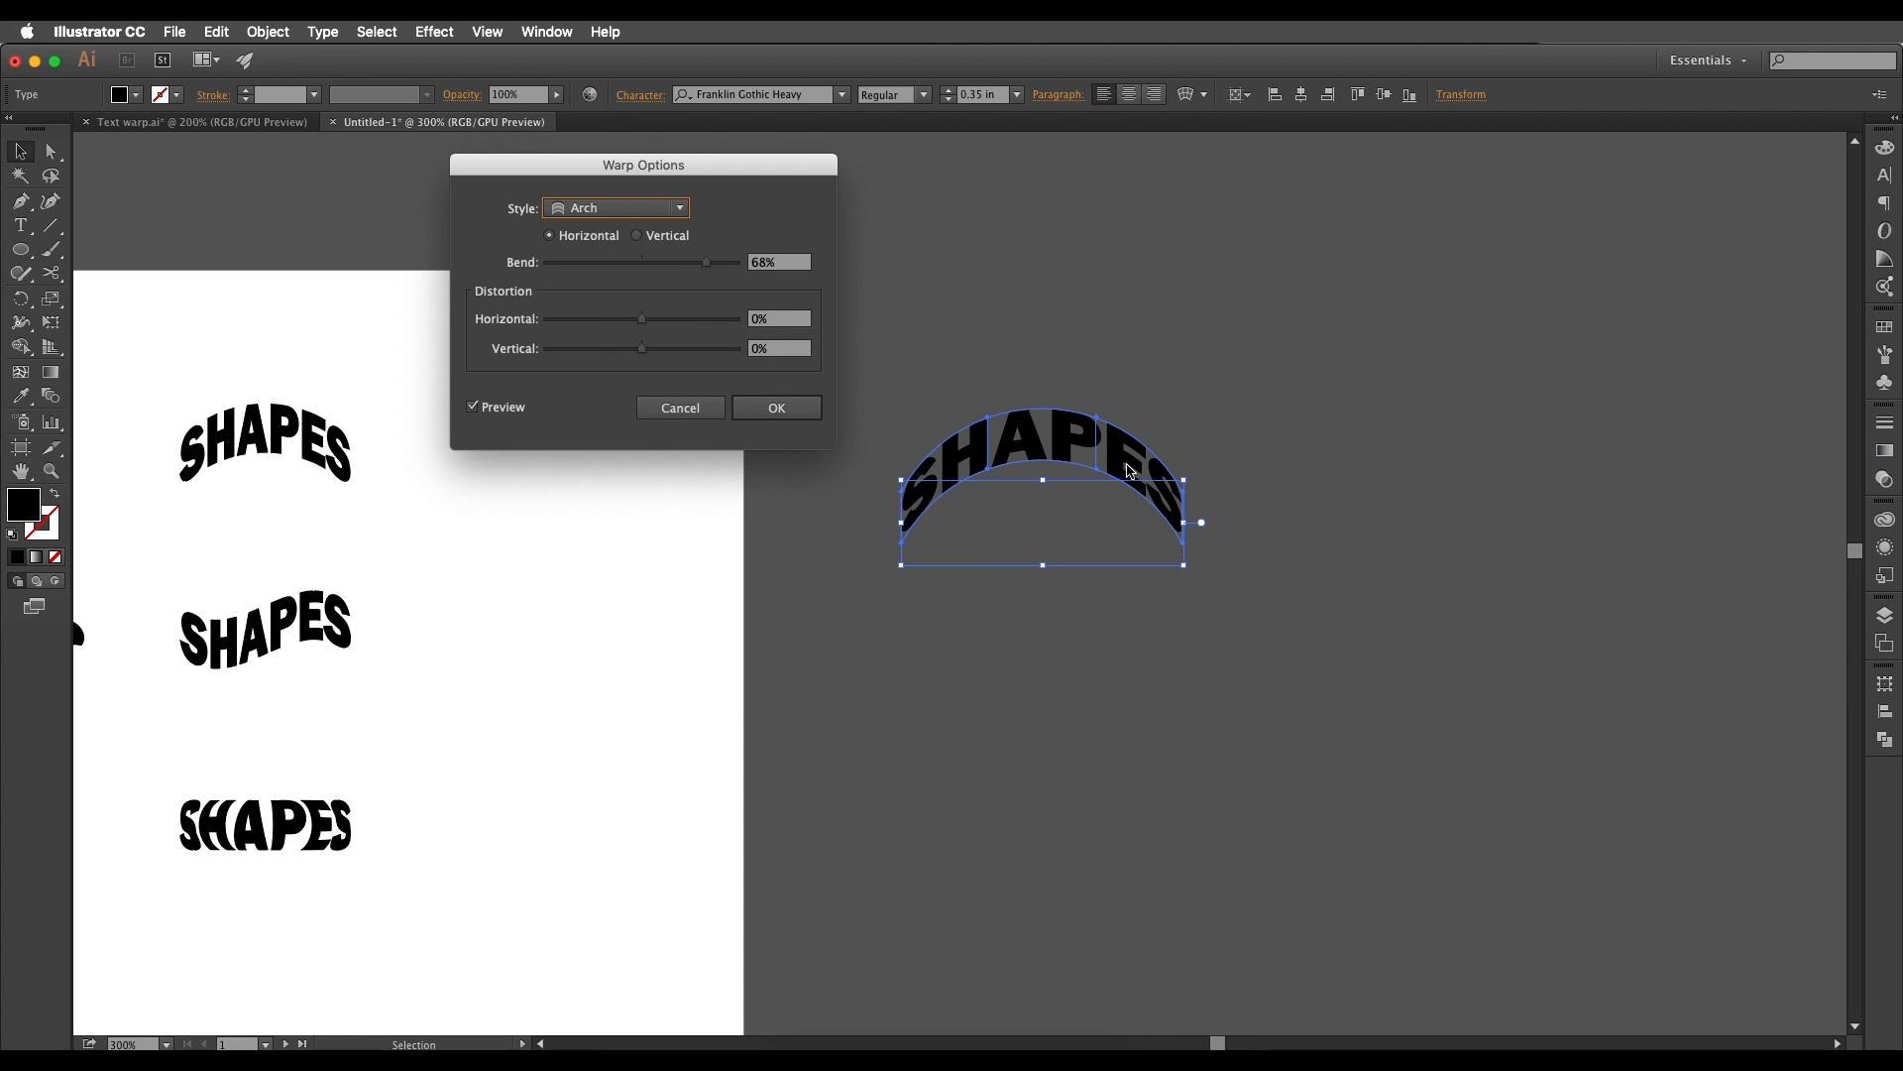
mouse_move(706, 263)
left_mouse_down()
mouse_move(599, 268)
mouse_move(713, 268)
mouse_move(607, 264)
mouse_move(696, 263)
left_mouse_up()
Step: Compare the Arch warp in vertical and horizontal orientation, ending on horizontal
left_click(636, 235)
left_click(551, 236)
left_click(637, 236)
left_click(551, 237)
left_click(637, 236)
left_click(551, 236)
left_click(639, 237)
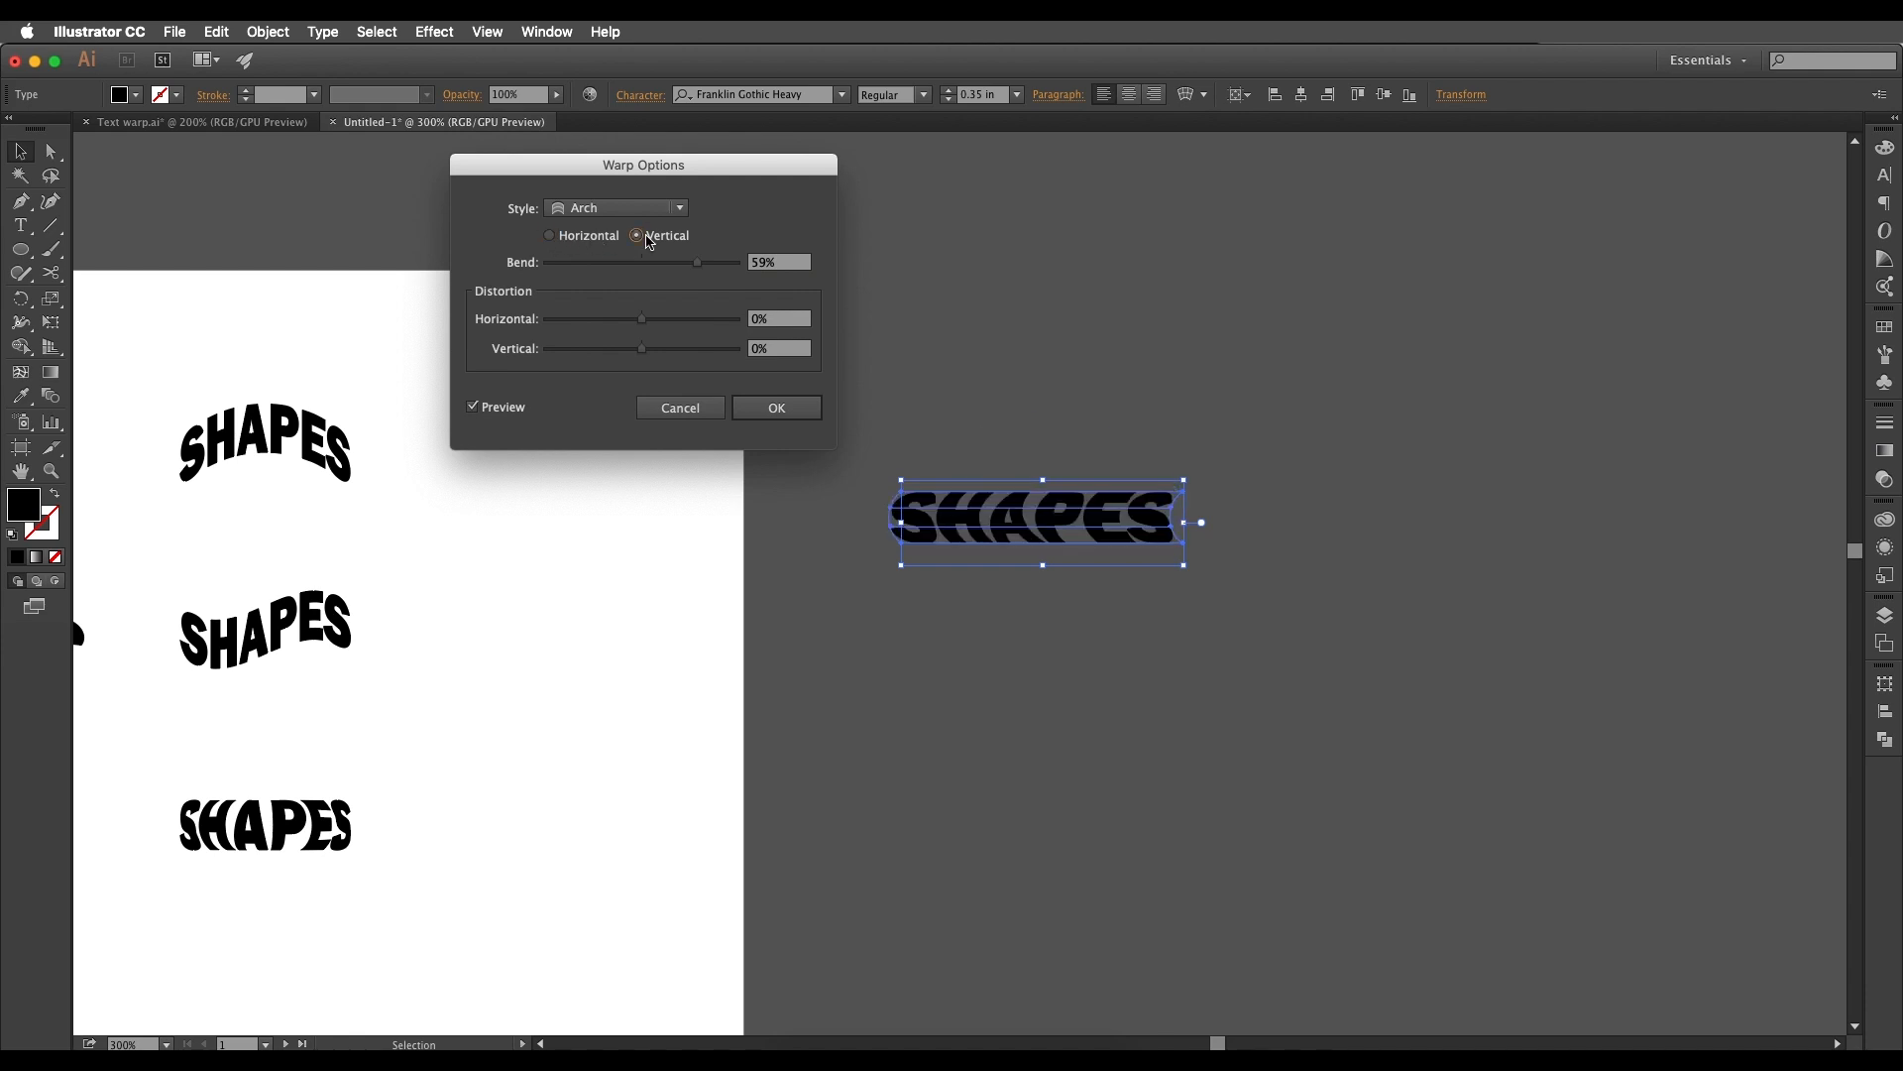
left_click(596, 240)
Step: Try the Bulge style on the SHAPES text with a 29% bend
left_click(615, 207)
left_click(595, 315)
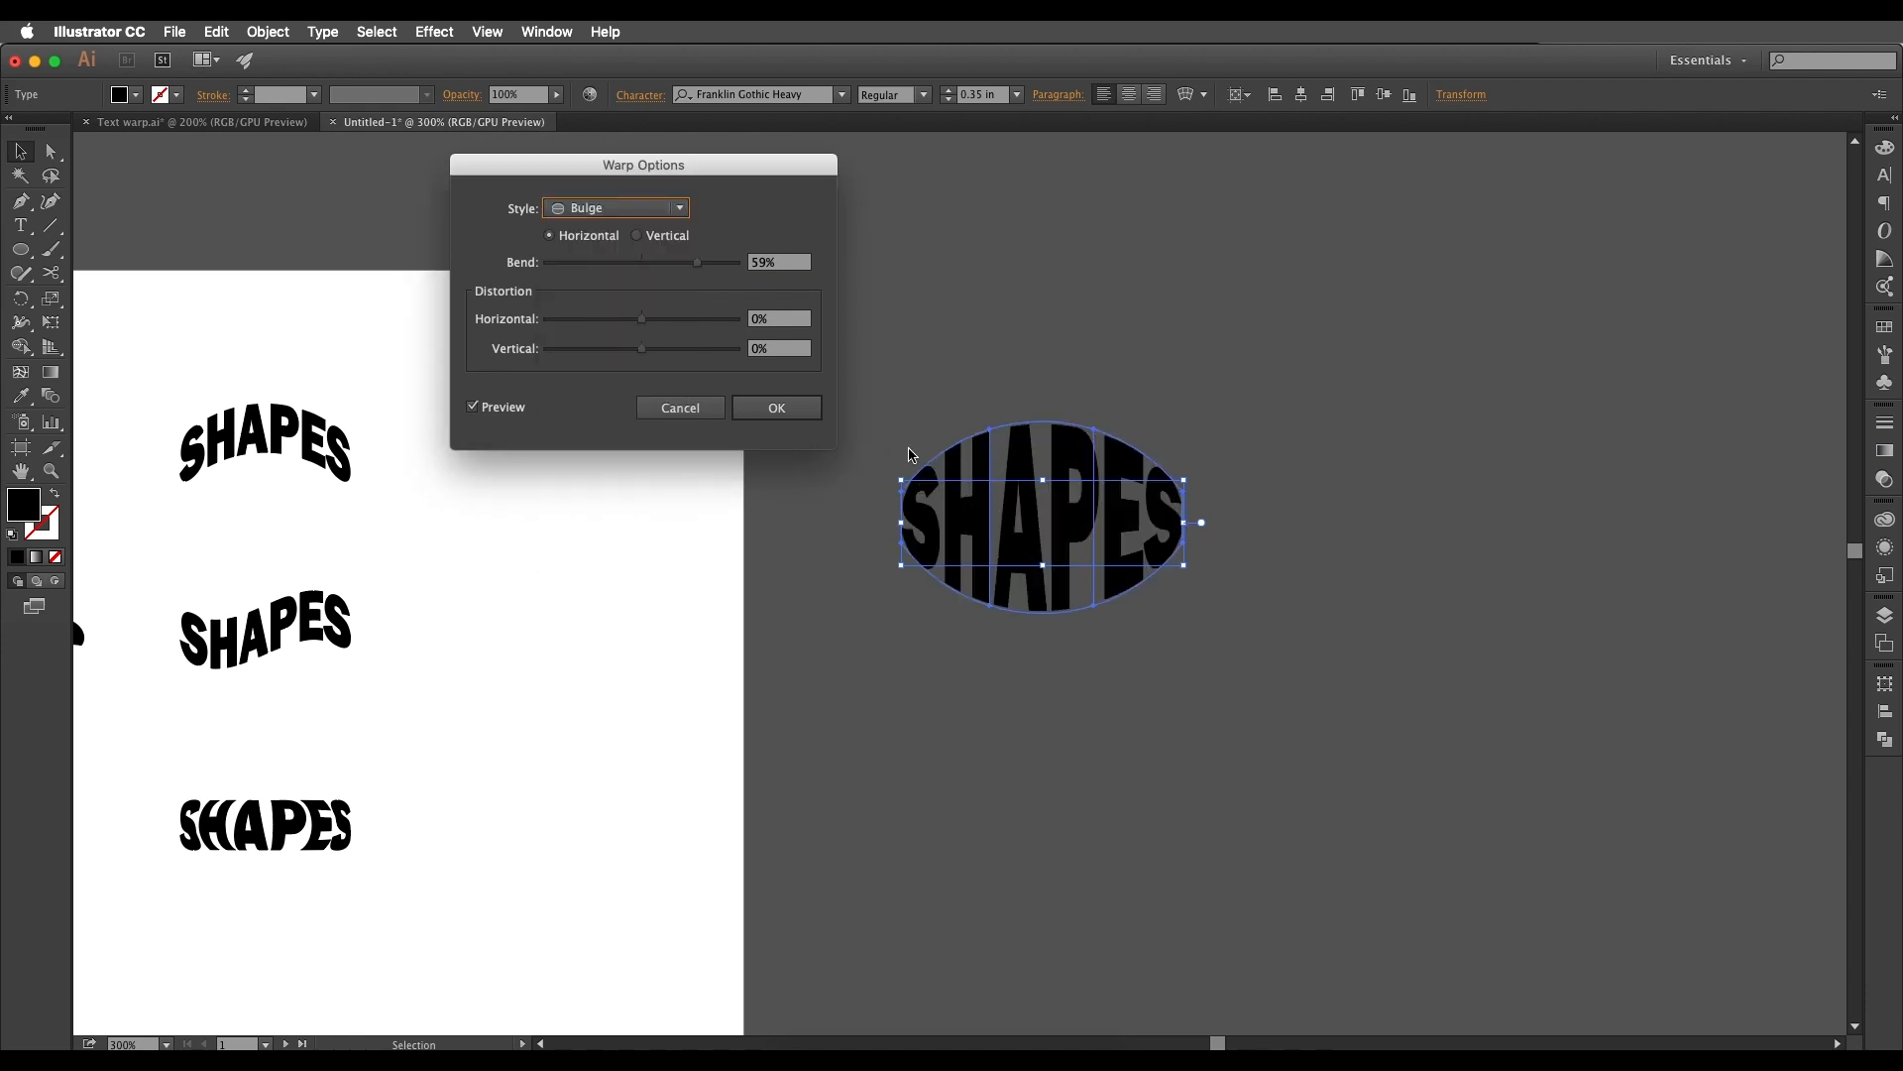
mouse_move(697, 262)
left_mouse_down()
mouse_move(733, 271)
mouse_move(668, 264)
left_mouse_up()
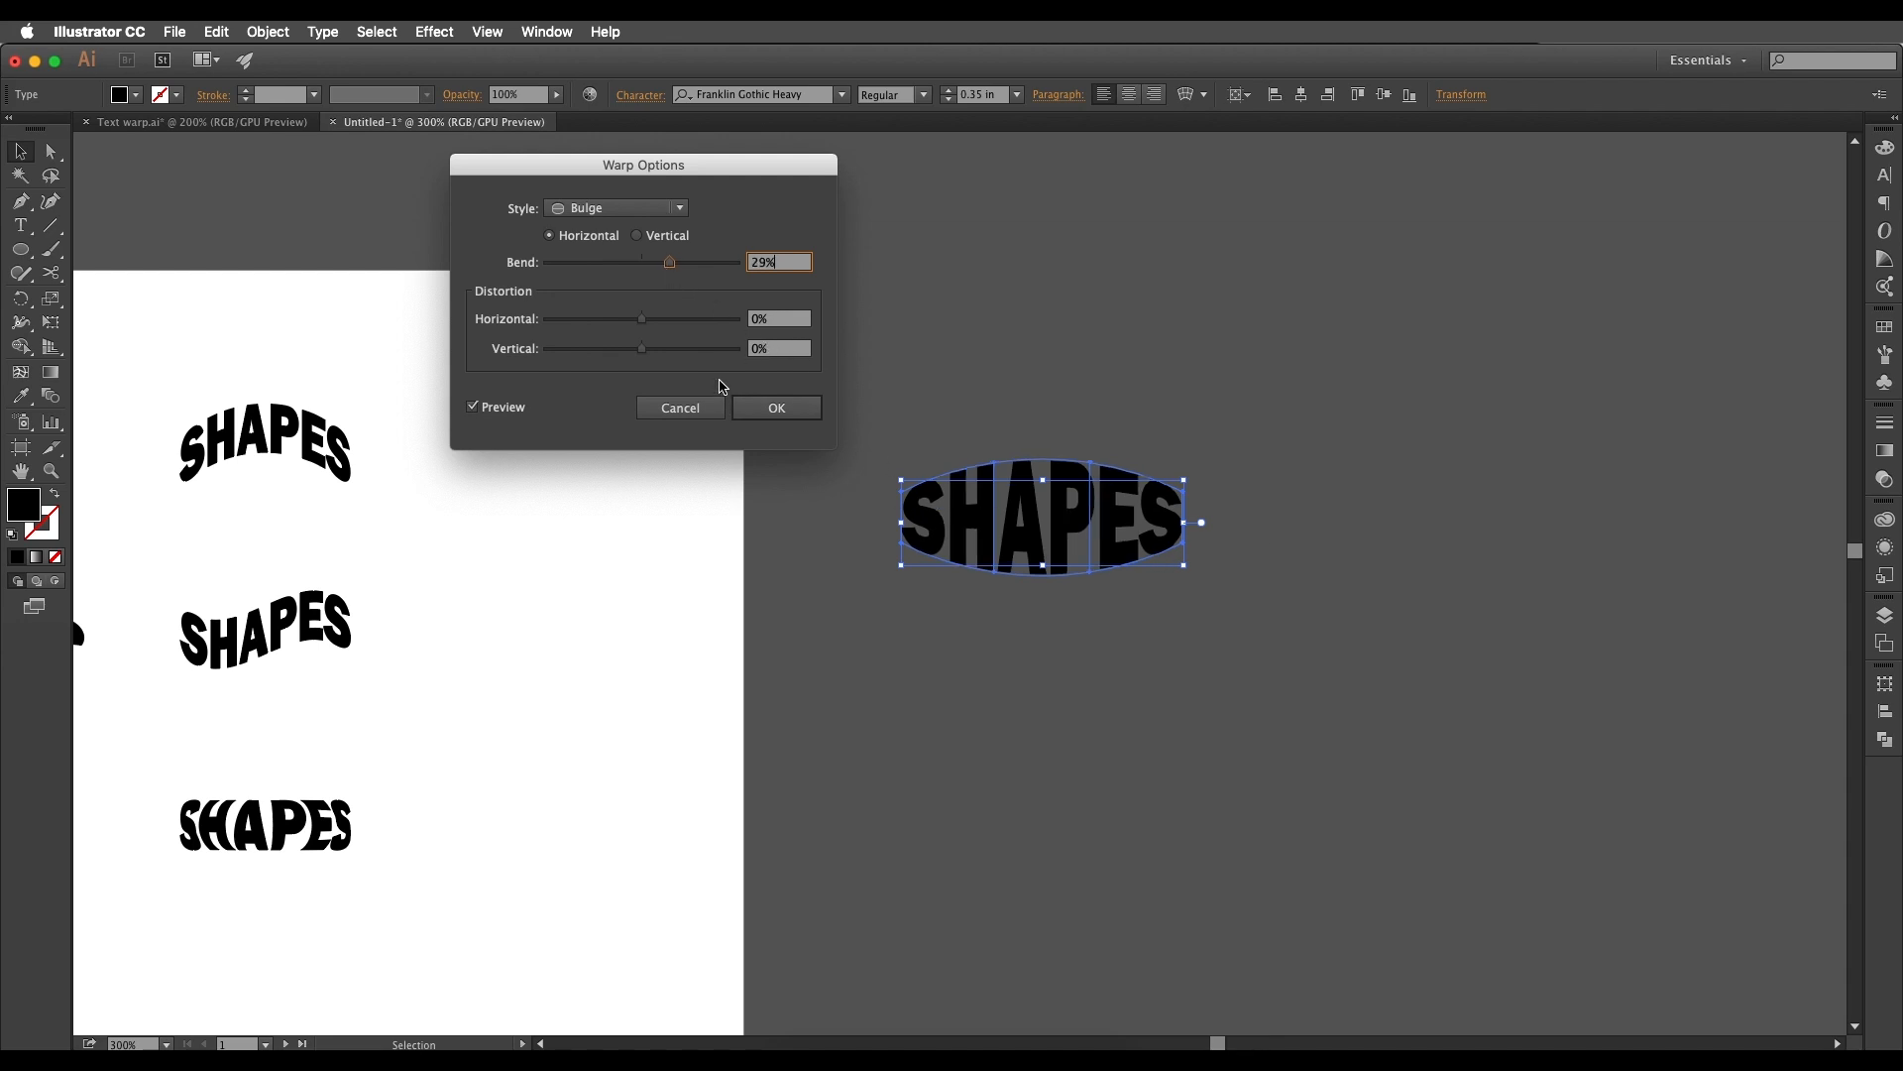
Step: Try 76% horizontal and -35% vertical distortion on the Bulge warp, and reset both distortions to 0%
left_click_drag(641, 321, 712, 322)
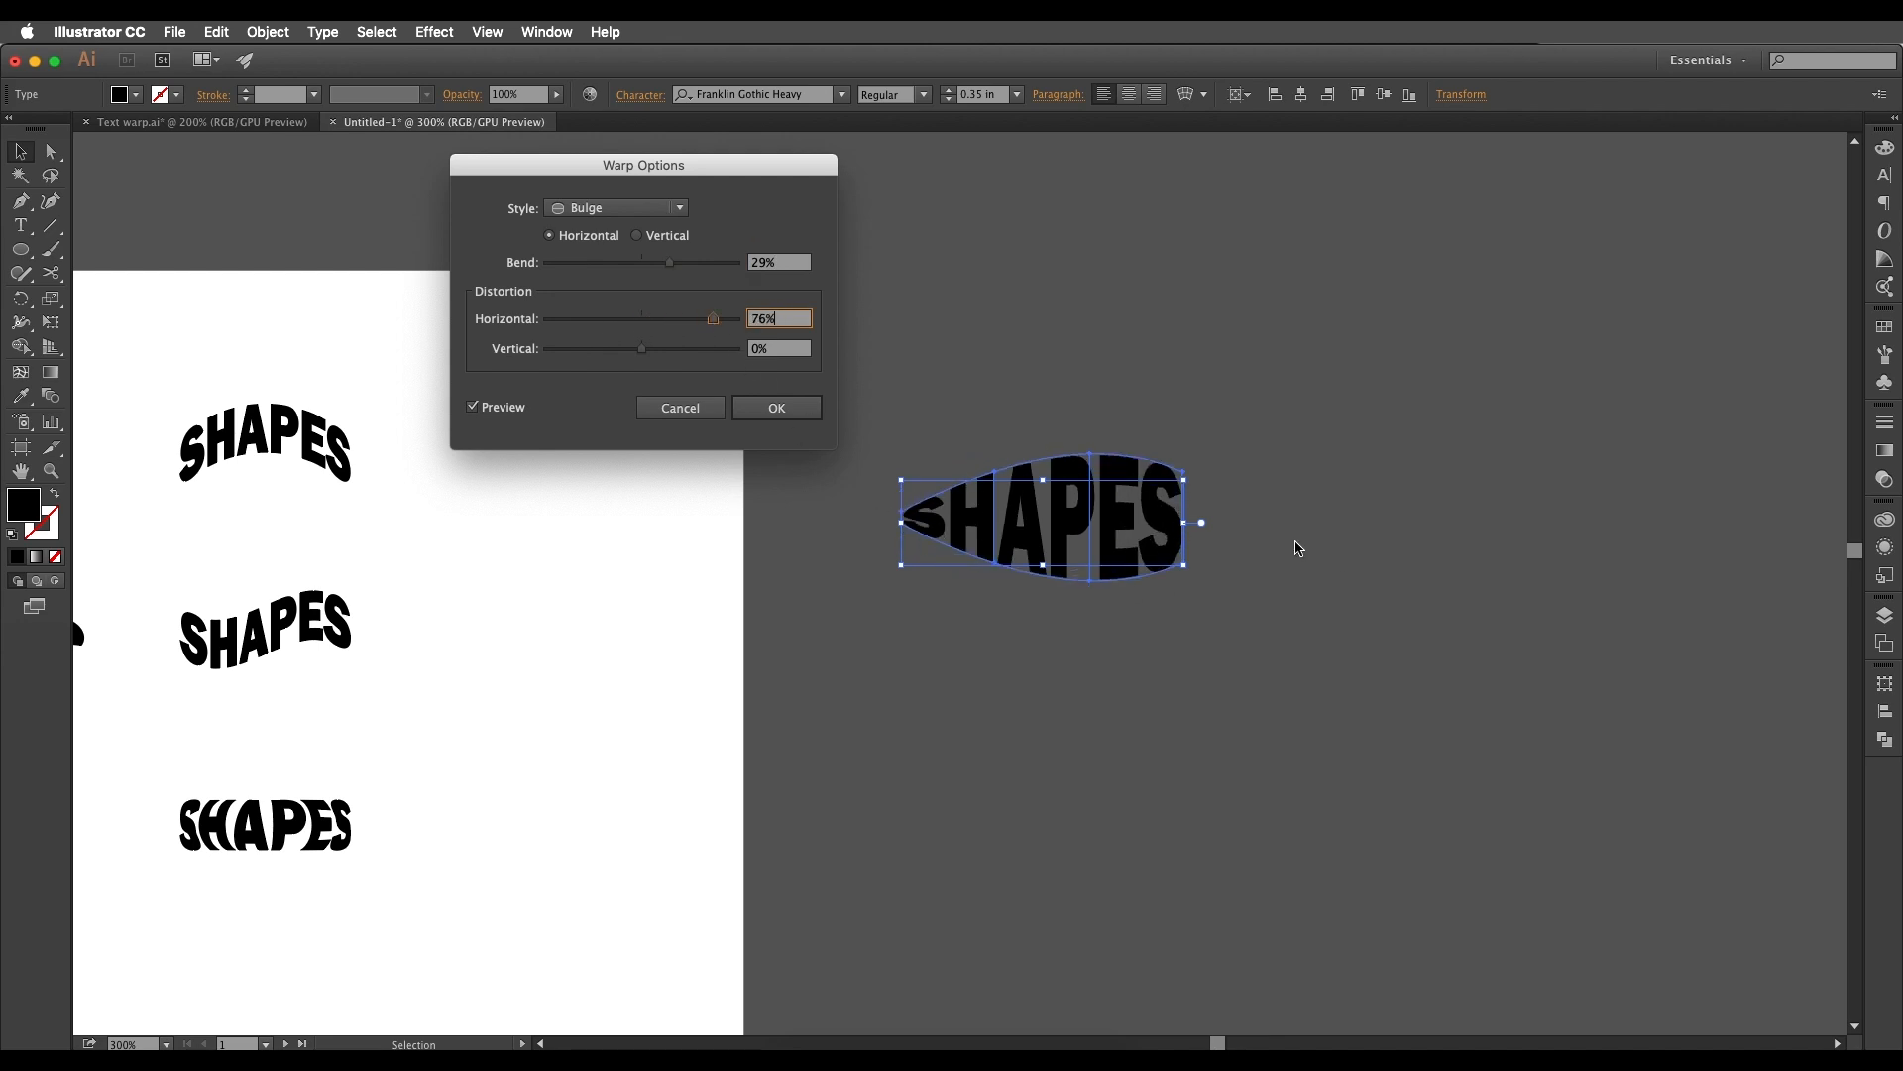
left_click_drag(701, 334, 611, 359)
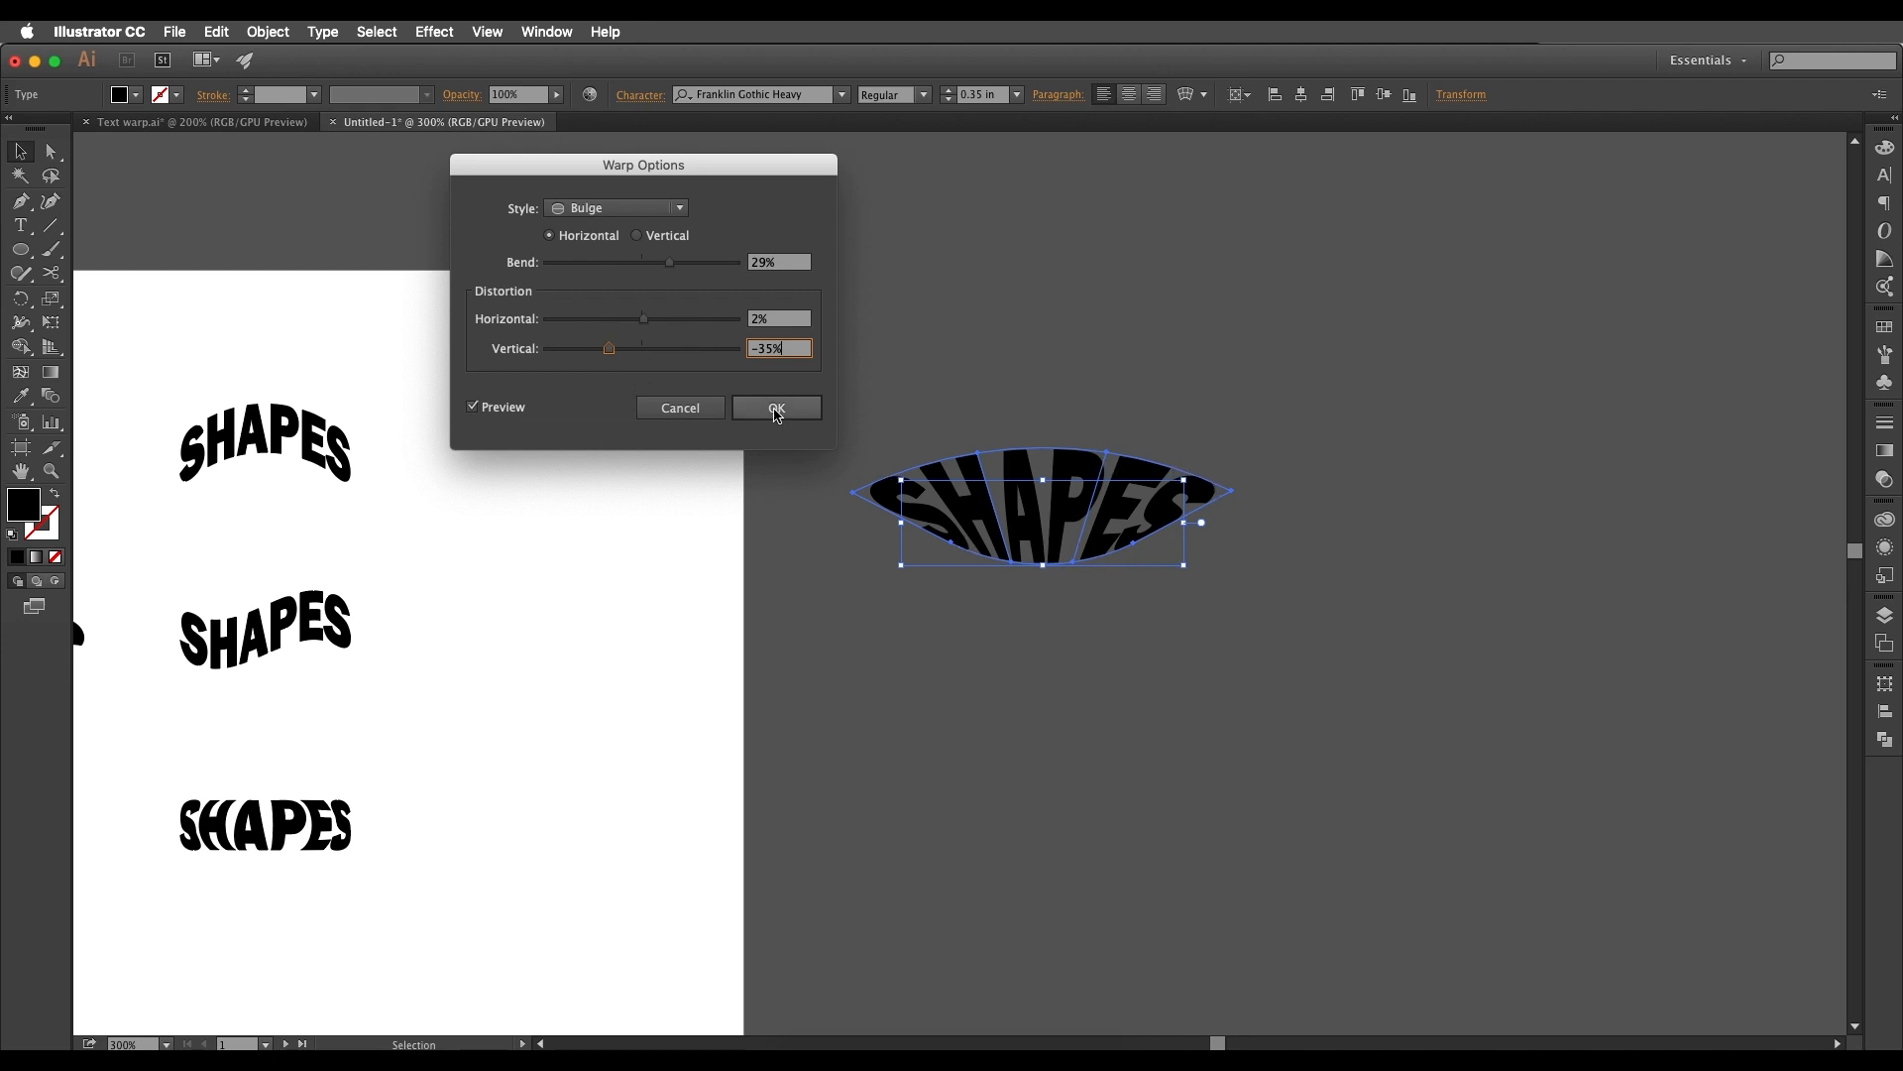
left_click(641, 349)
left_click_drag(781, 352, 743, 321)
type("00")
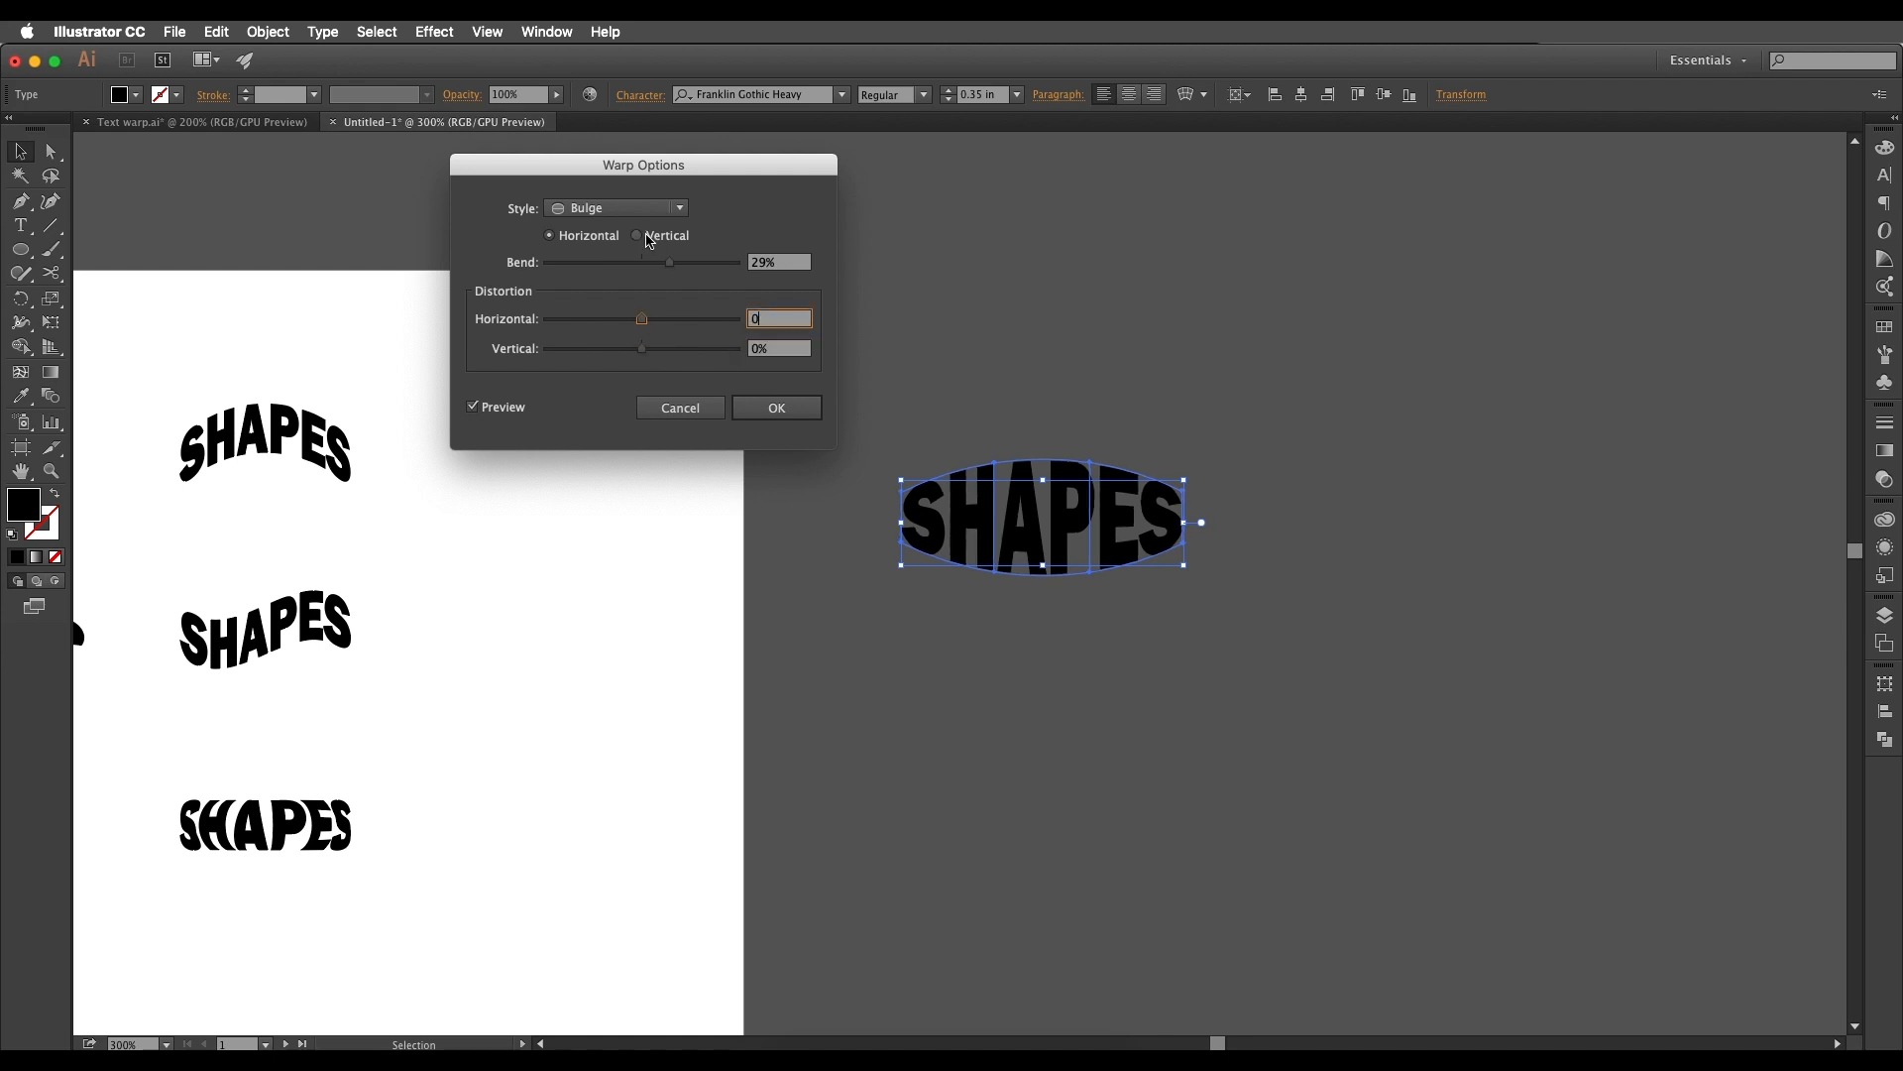
Step: Preview the Shell Lower and Shell Upper warp styles on the SHAPES text
left_click(635, 208)
left_click(622, 349)
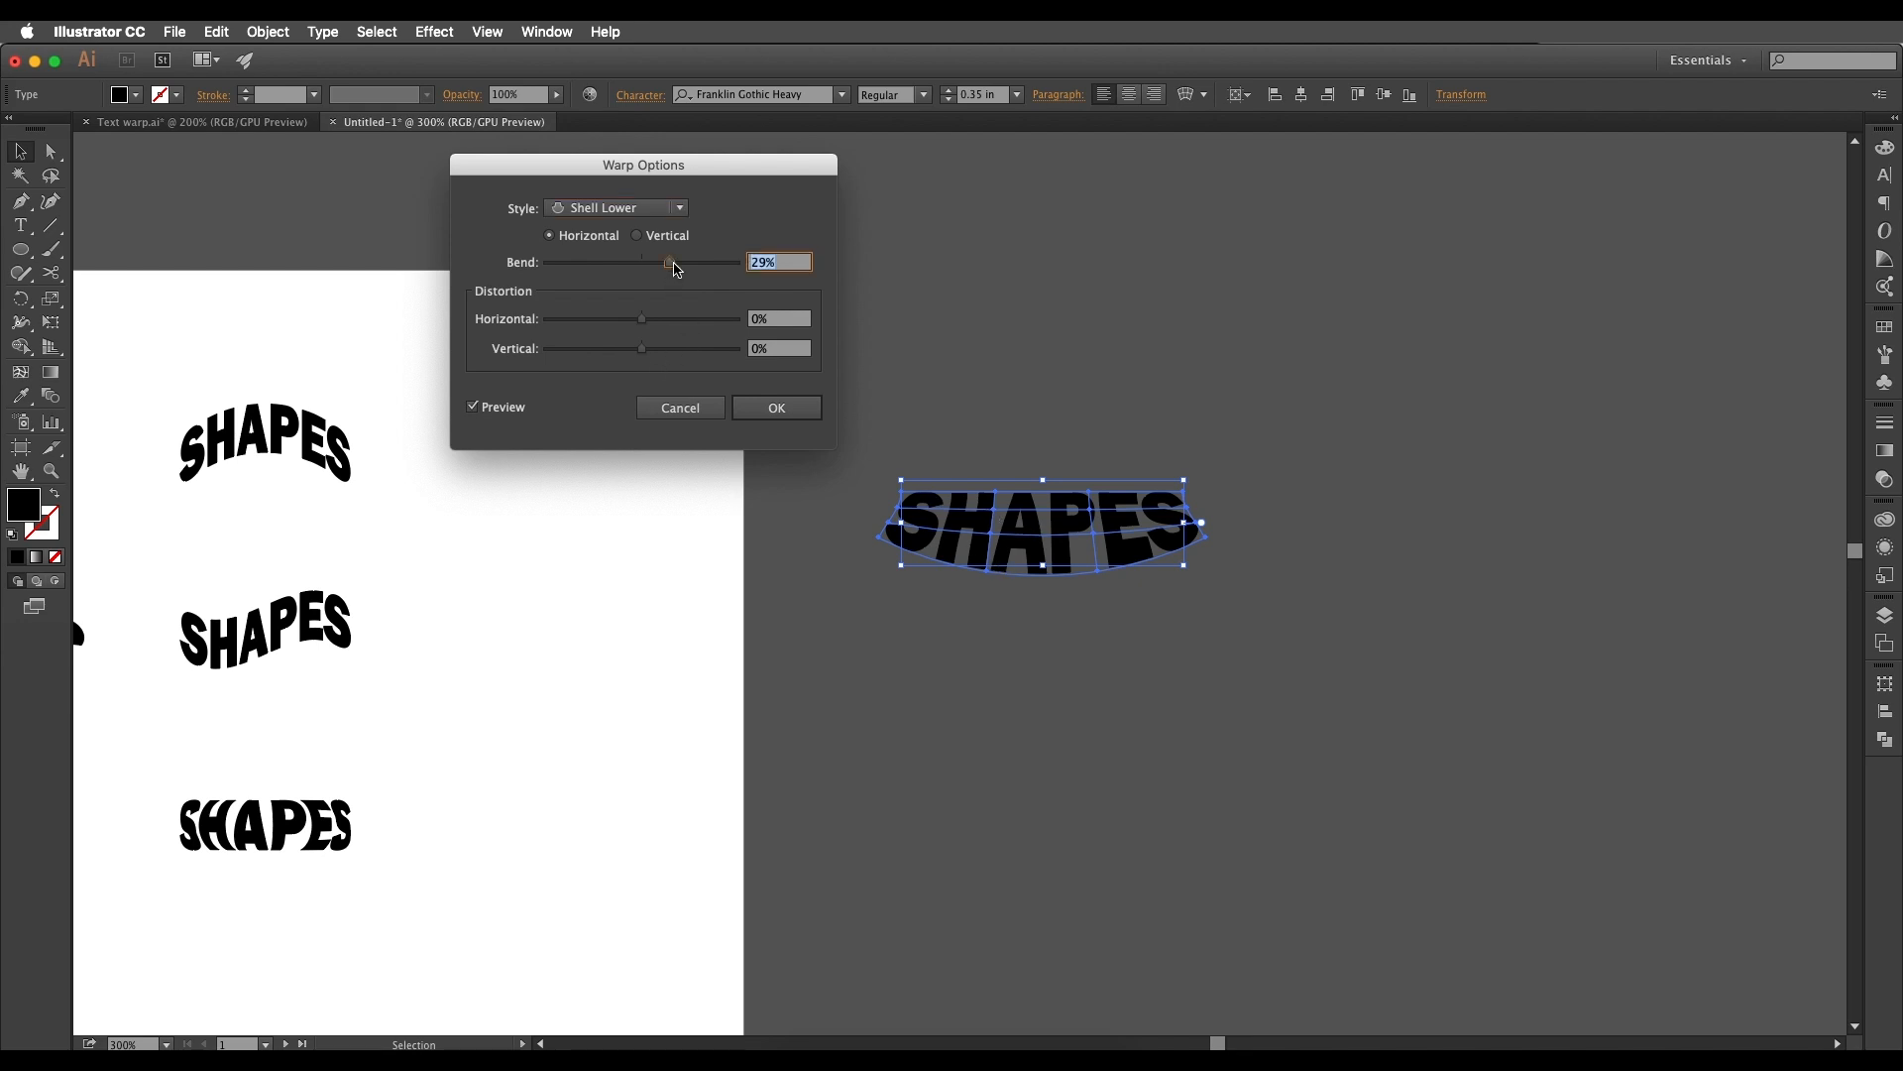
left_click(614, 208)
left_click(608, 373)
Step: Apply the Flag style with an 83% bend and 1% horizontal distortion, and switch its orientation to vertical
left_click(651, 211)
left_click(635, 393)
mouse_move(697, 274)
left_mouse_down()
mouse_move(668, 266)
mouse_move(721, 266)
left_mouse_up()
mouse_move(644, 319)
left_mouse_down()
mouse_move(681, 322)
mouse_move(574, 319)
mouse_move(716, 325)
mouse_move(642, 320)
left_mouse_up()
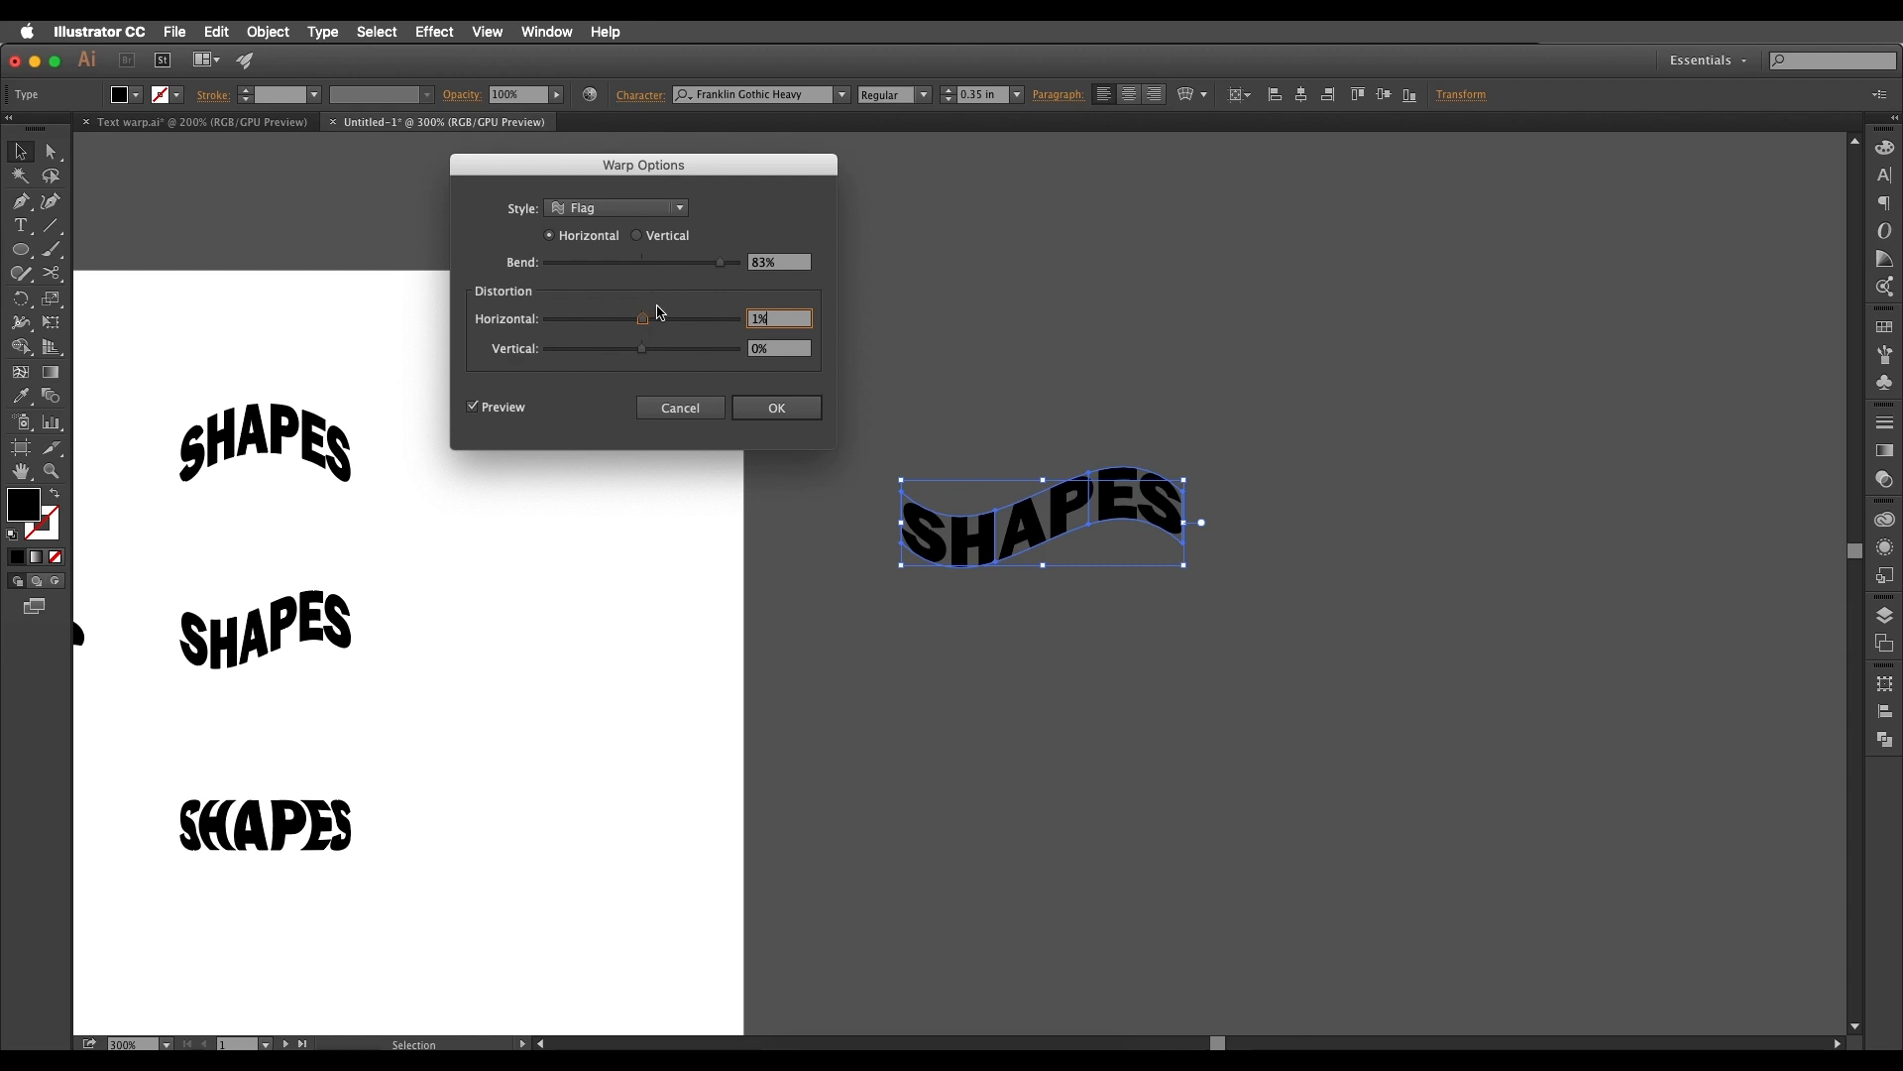
left_click(635, 235)
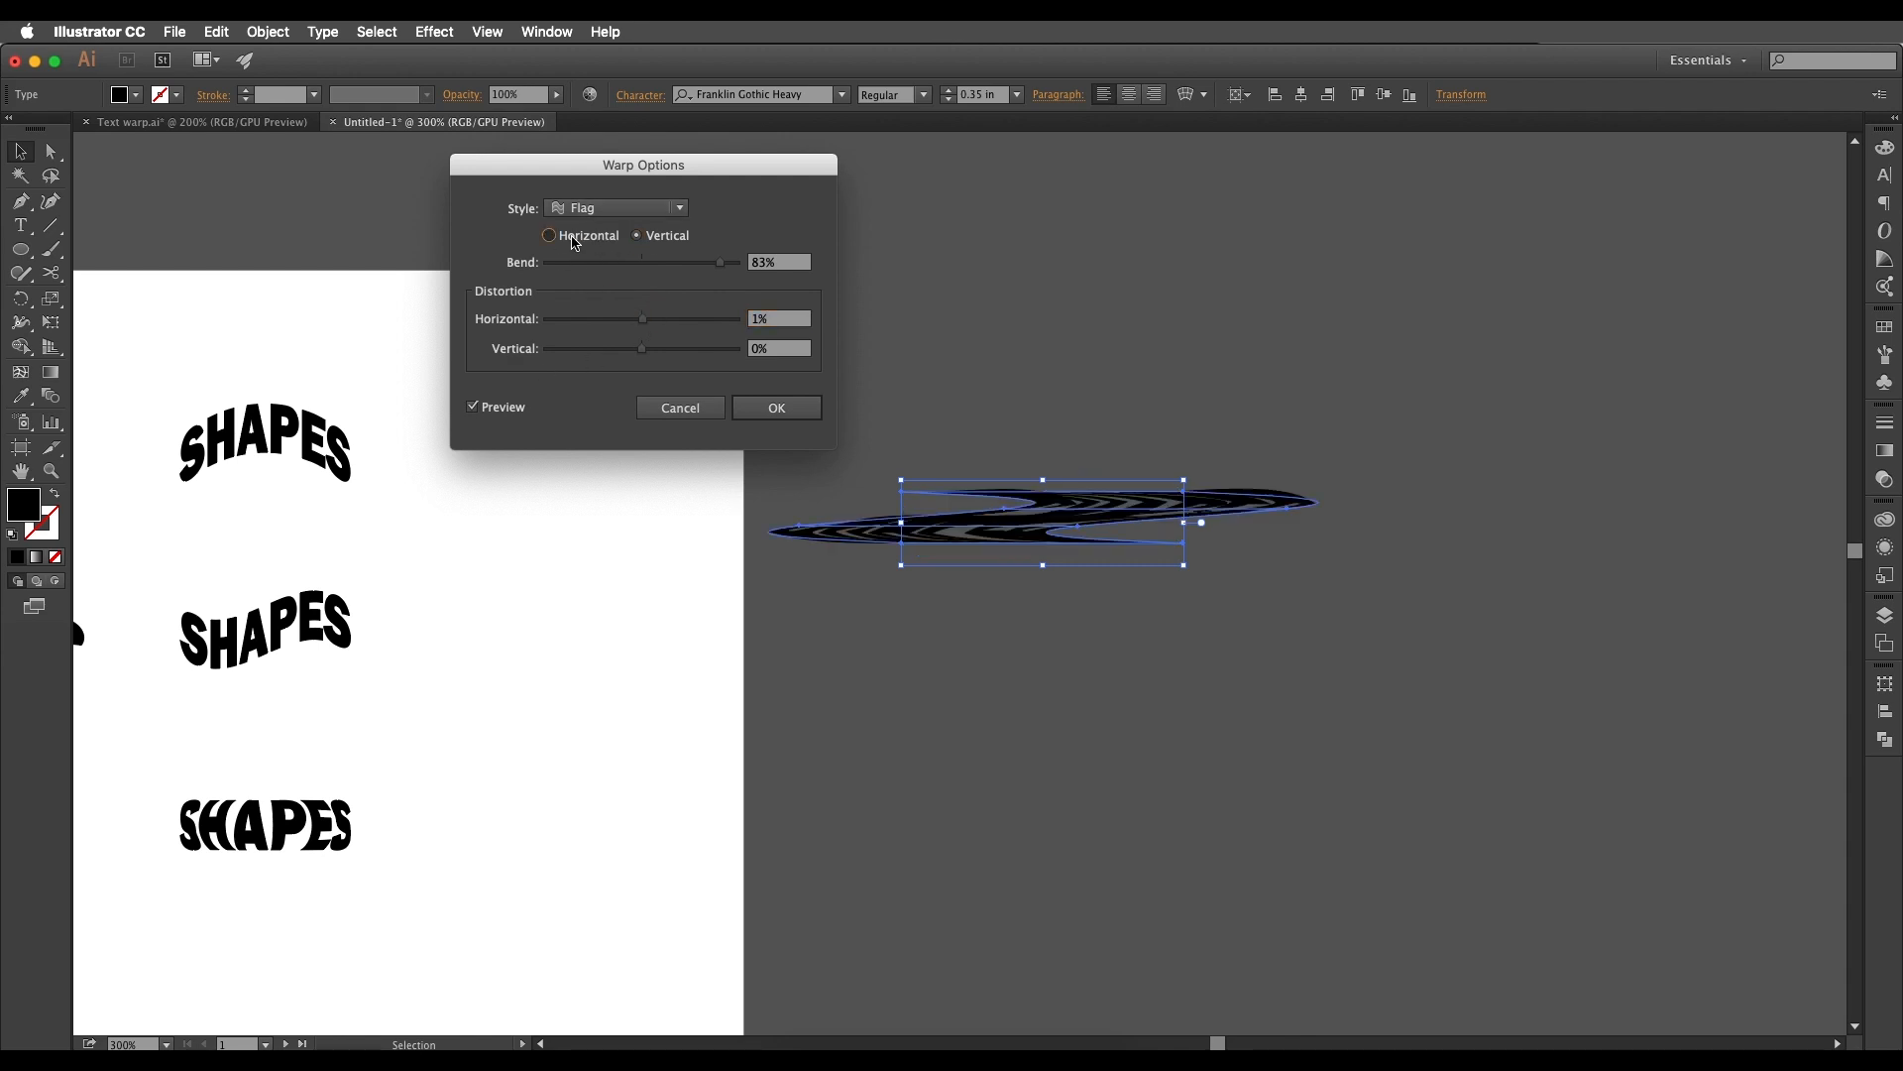
Step: Try the Wave style on the SHAPES text with horizontal orientation, a 96% bend and 0% horizontal distortion
left_click(551, 235)
left_click(617, 207)
left_click(595, 417)
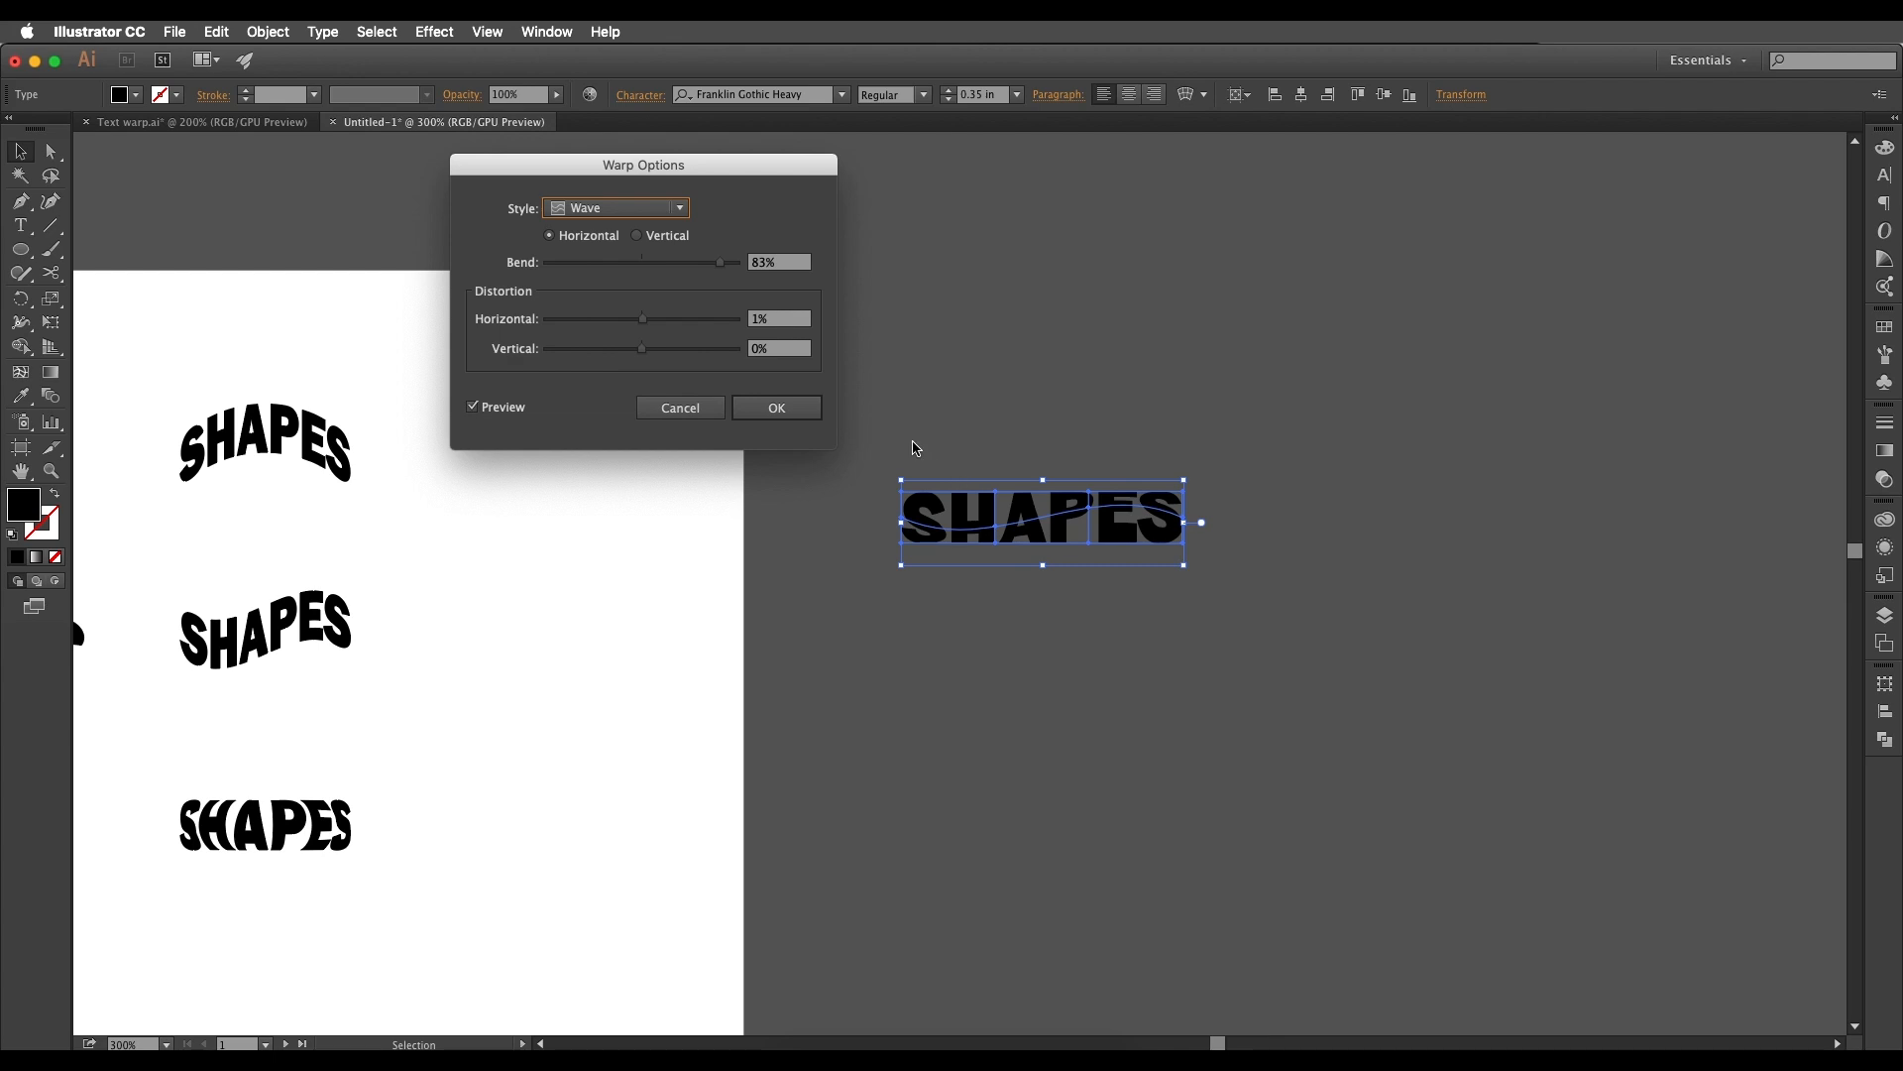
left_click_drag(688, 262, 735, 268)
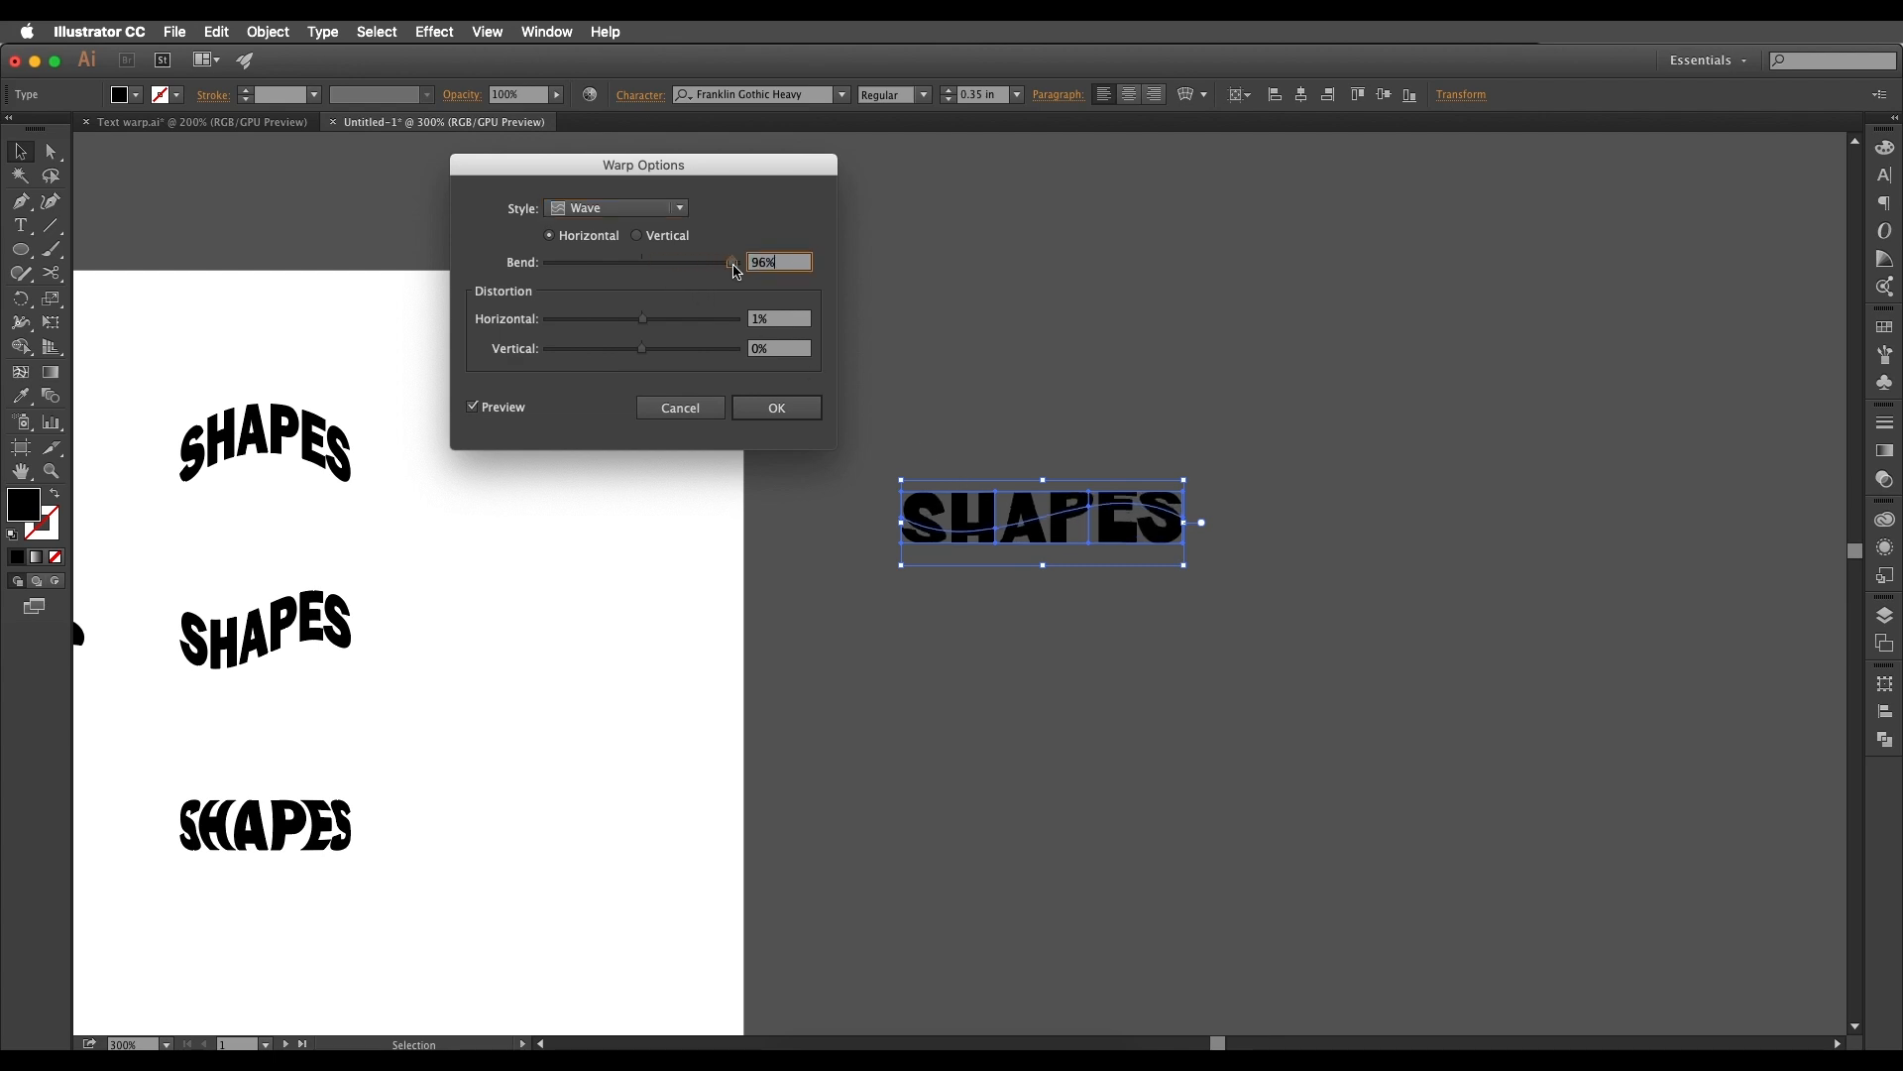
mouse_move(661, 321)
left_mouse_down()
mouse_move(625, 325)
mouse_move(645, 317)
left_mouse_up()
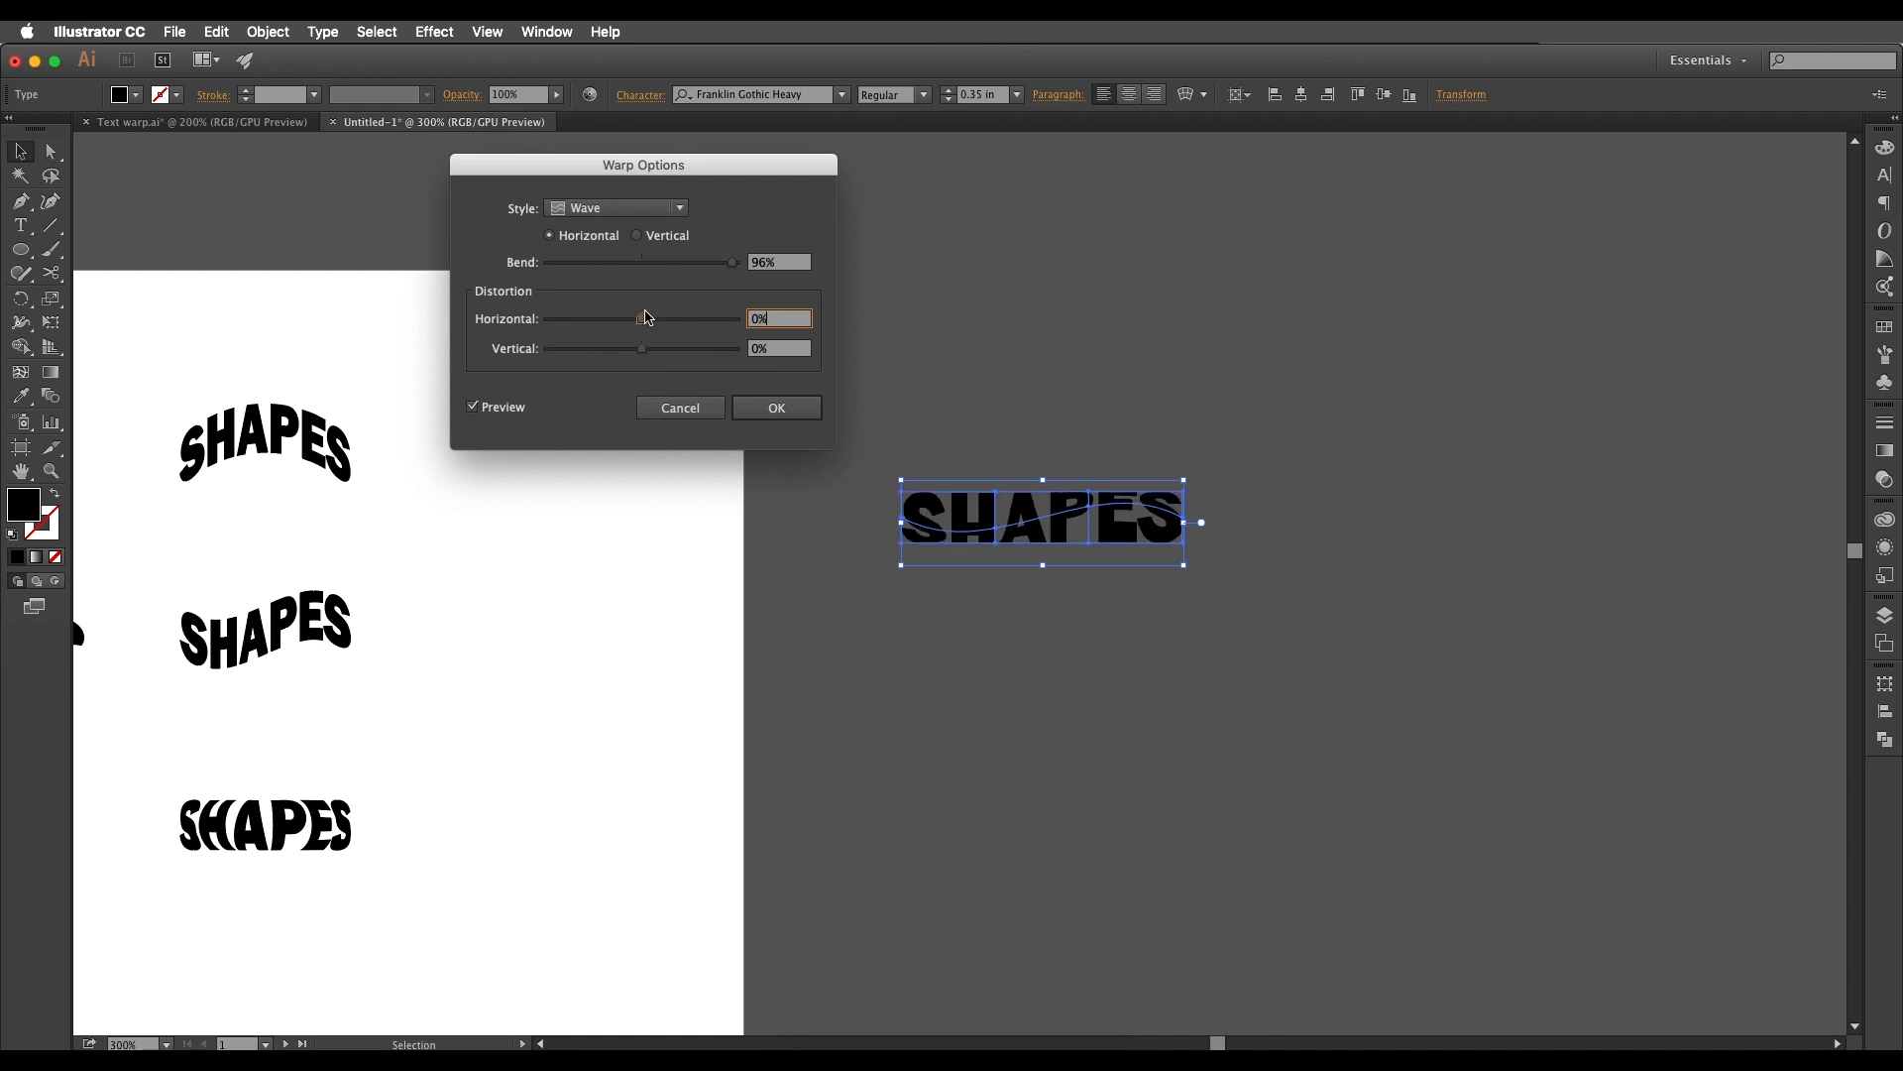
Step: Try the Fish style on the SHAPES text with a 64% bend
left_click(659, 209)
left_click(615, 437)
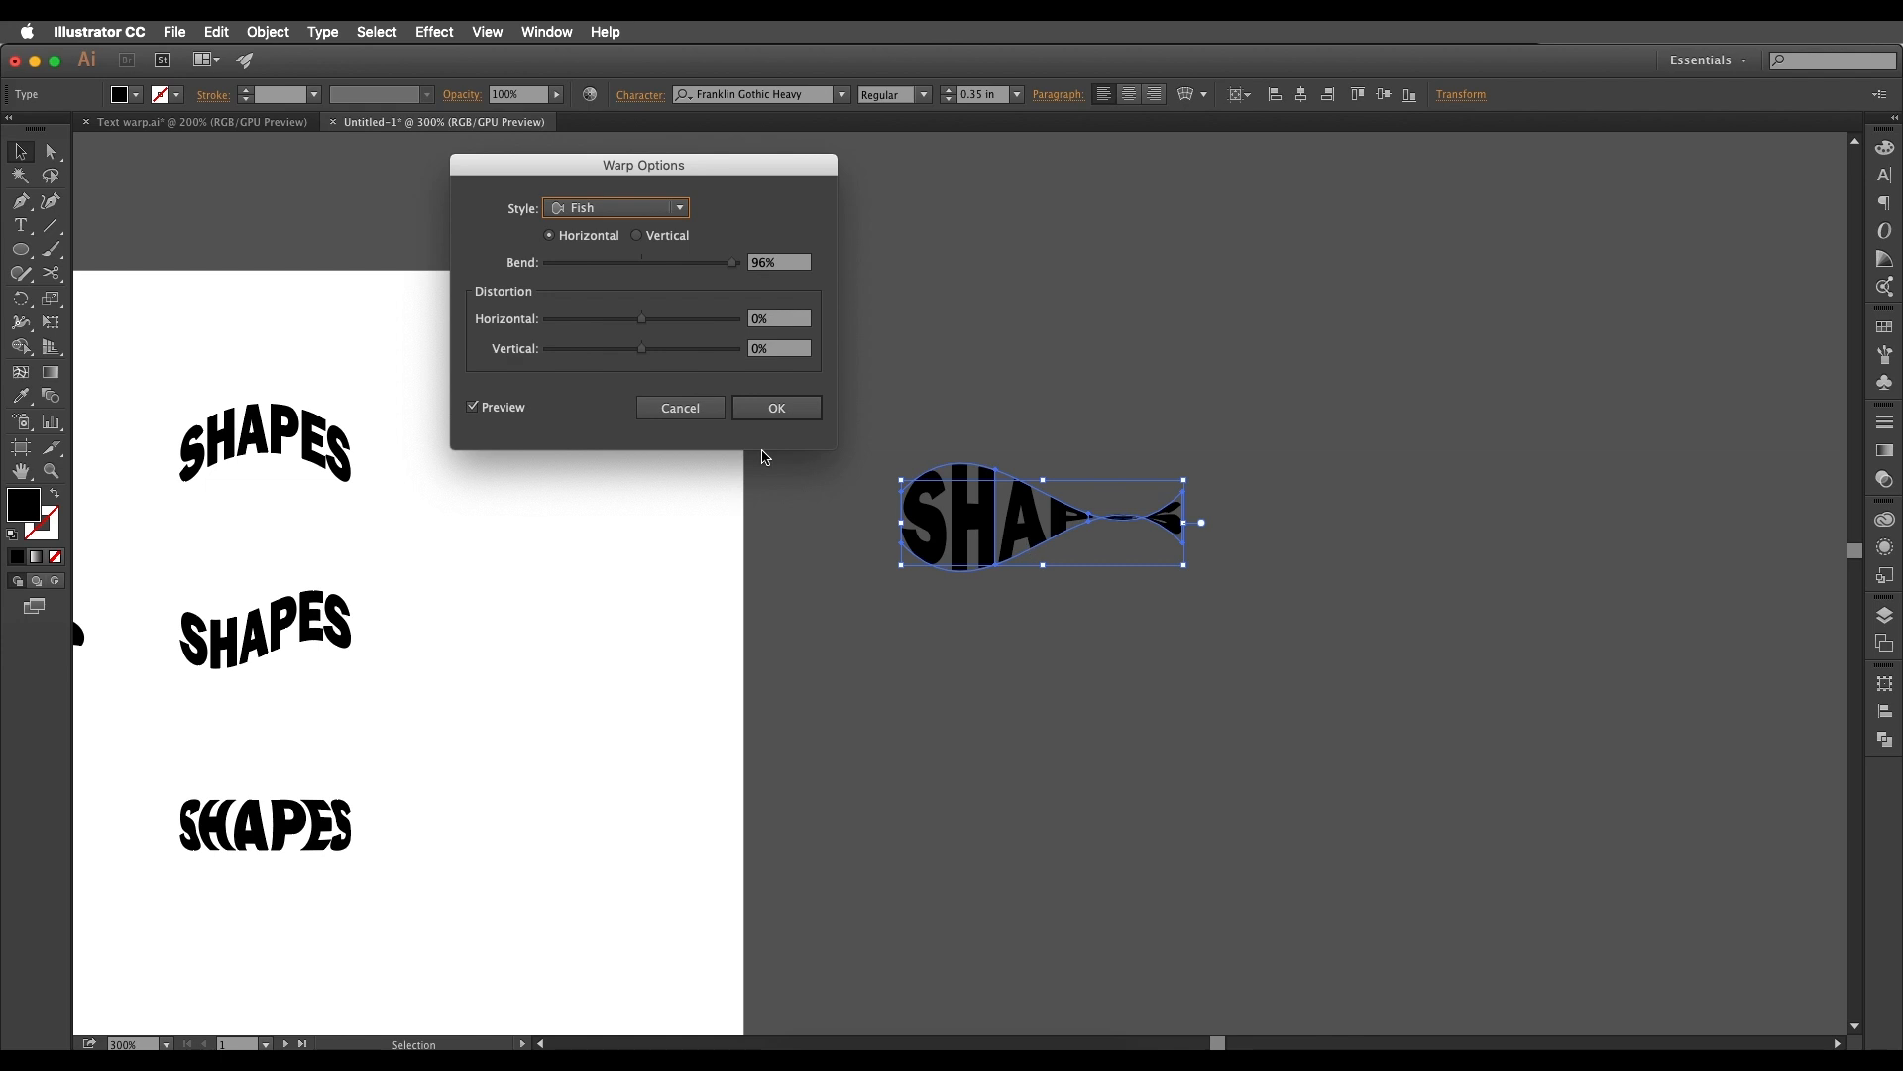
left_click_drag(678, 271, 705, 272)
Step: Preview the Rise and FishEye warp styles on the SHAPES text
left_click(631, 207)
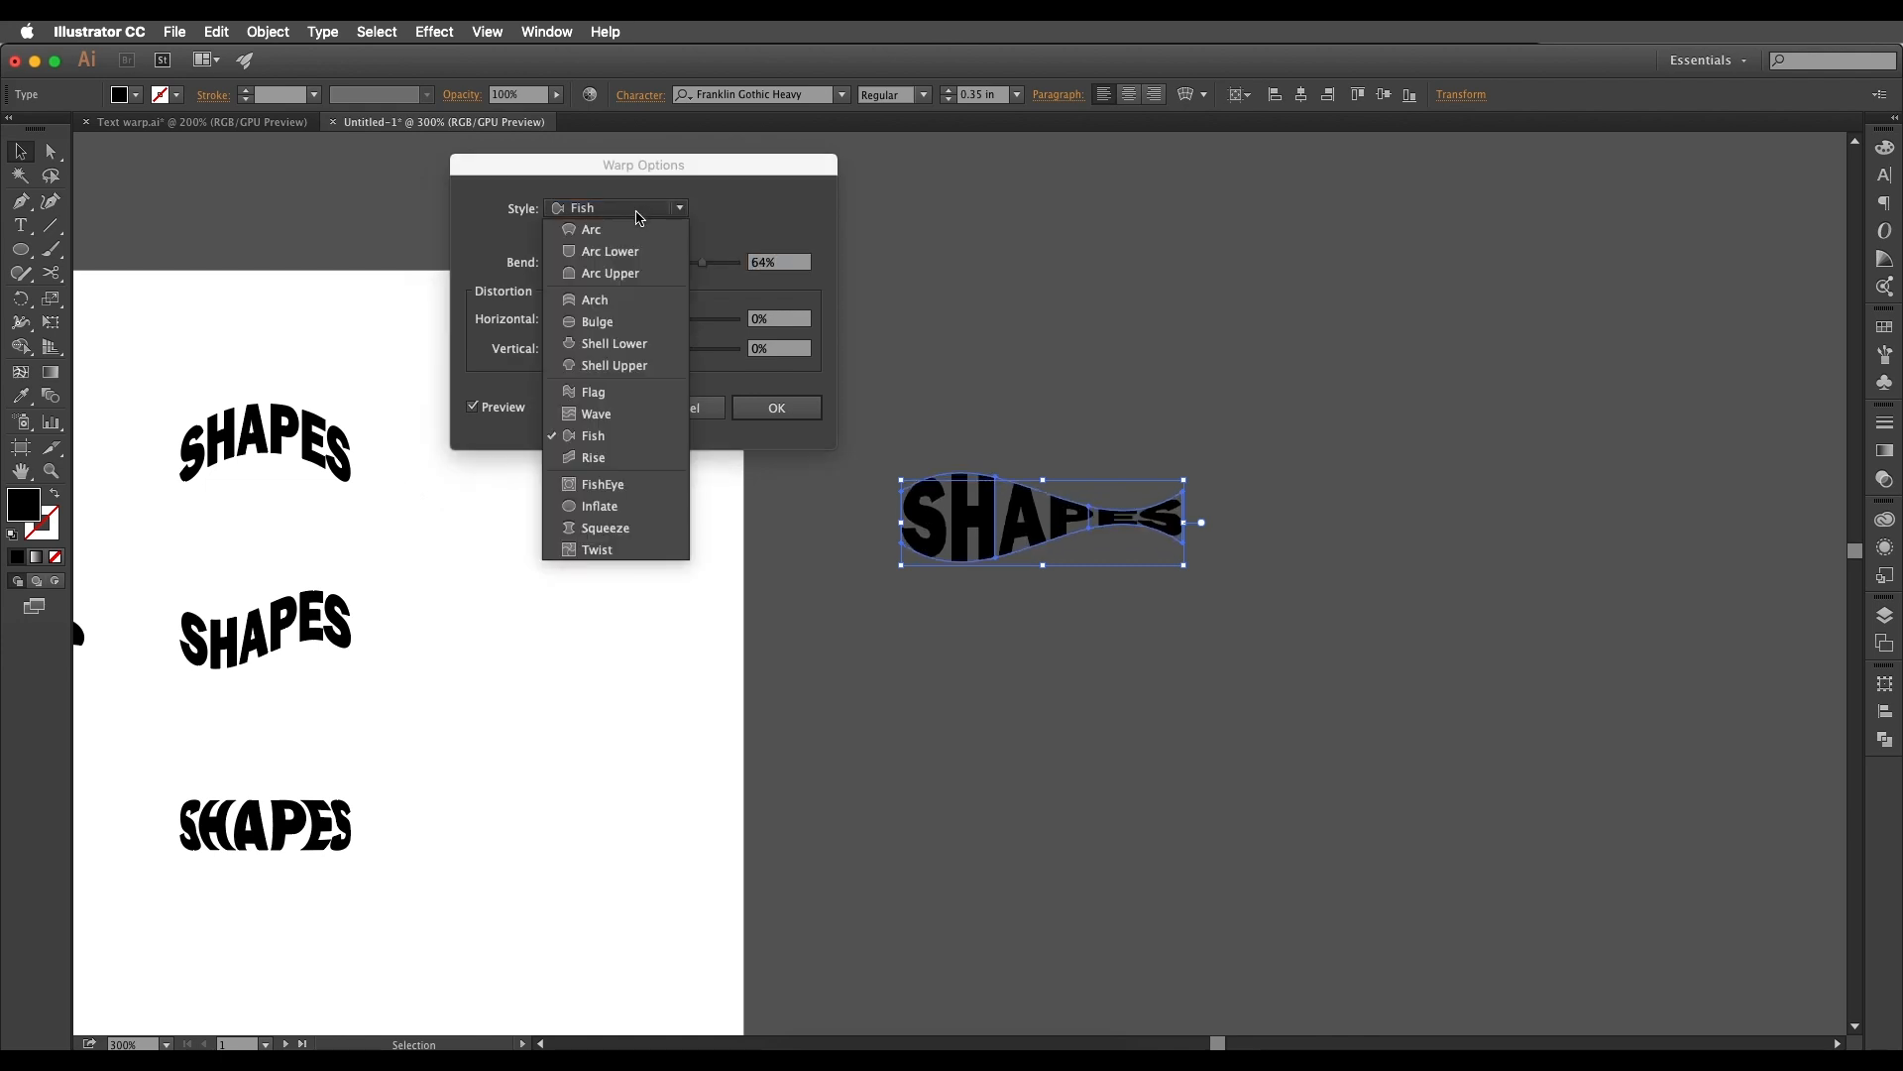
left_click(614, 459)
left_click(661, 216)
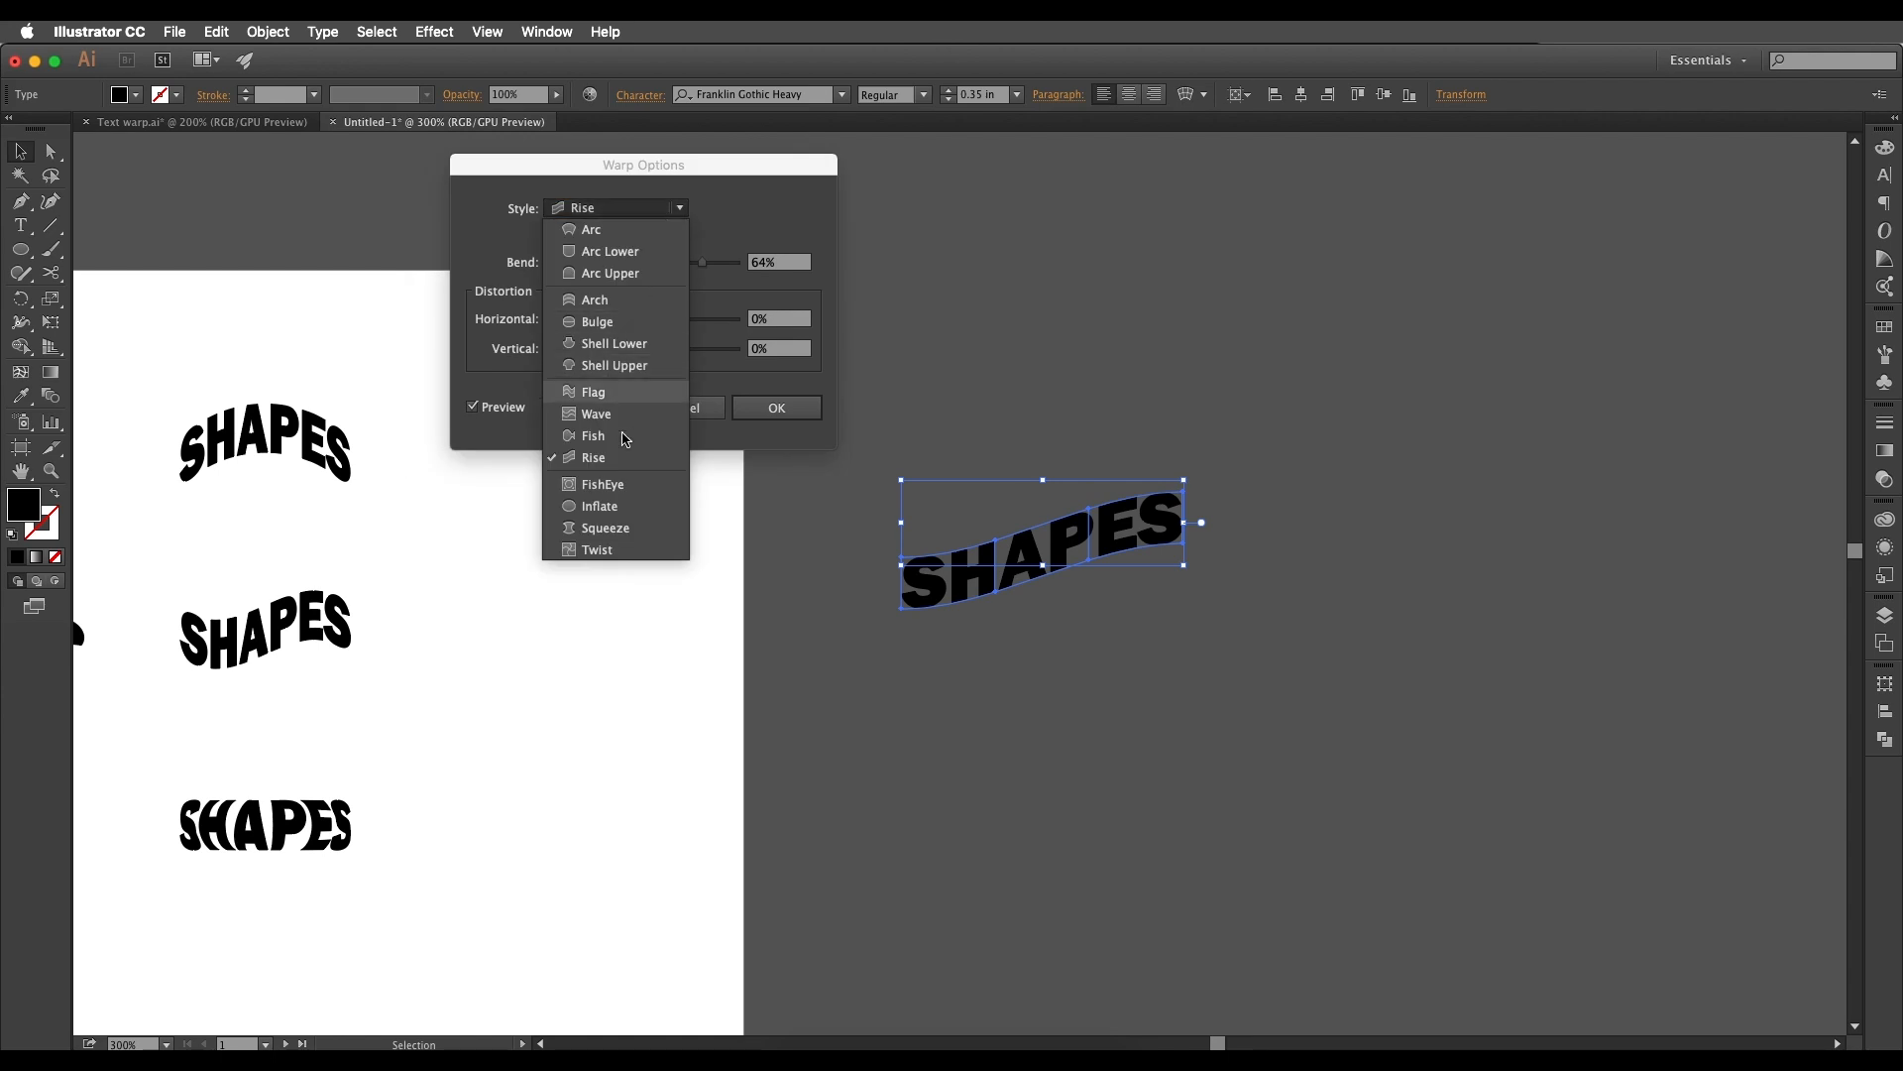
left_click(616, 482)
Step: Try the Inflate style on the SHAPES text with a 62% bend and 1% horizontal distortion
left_click(662, 208)
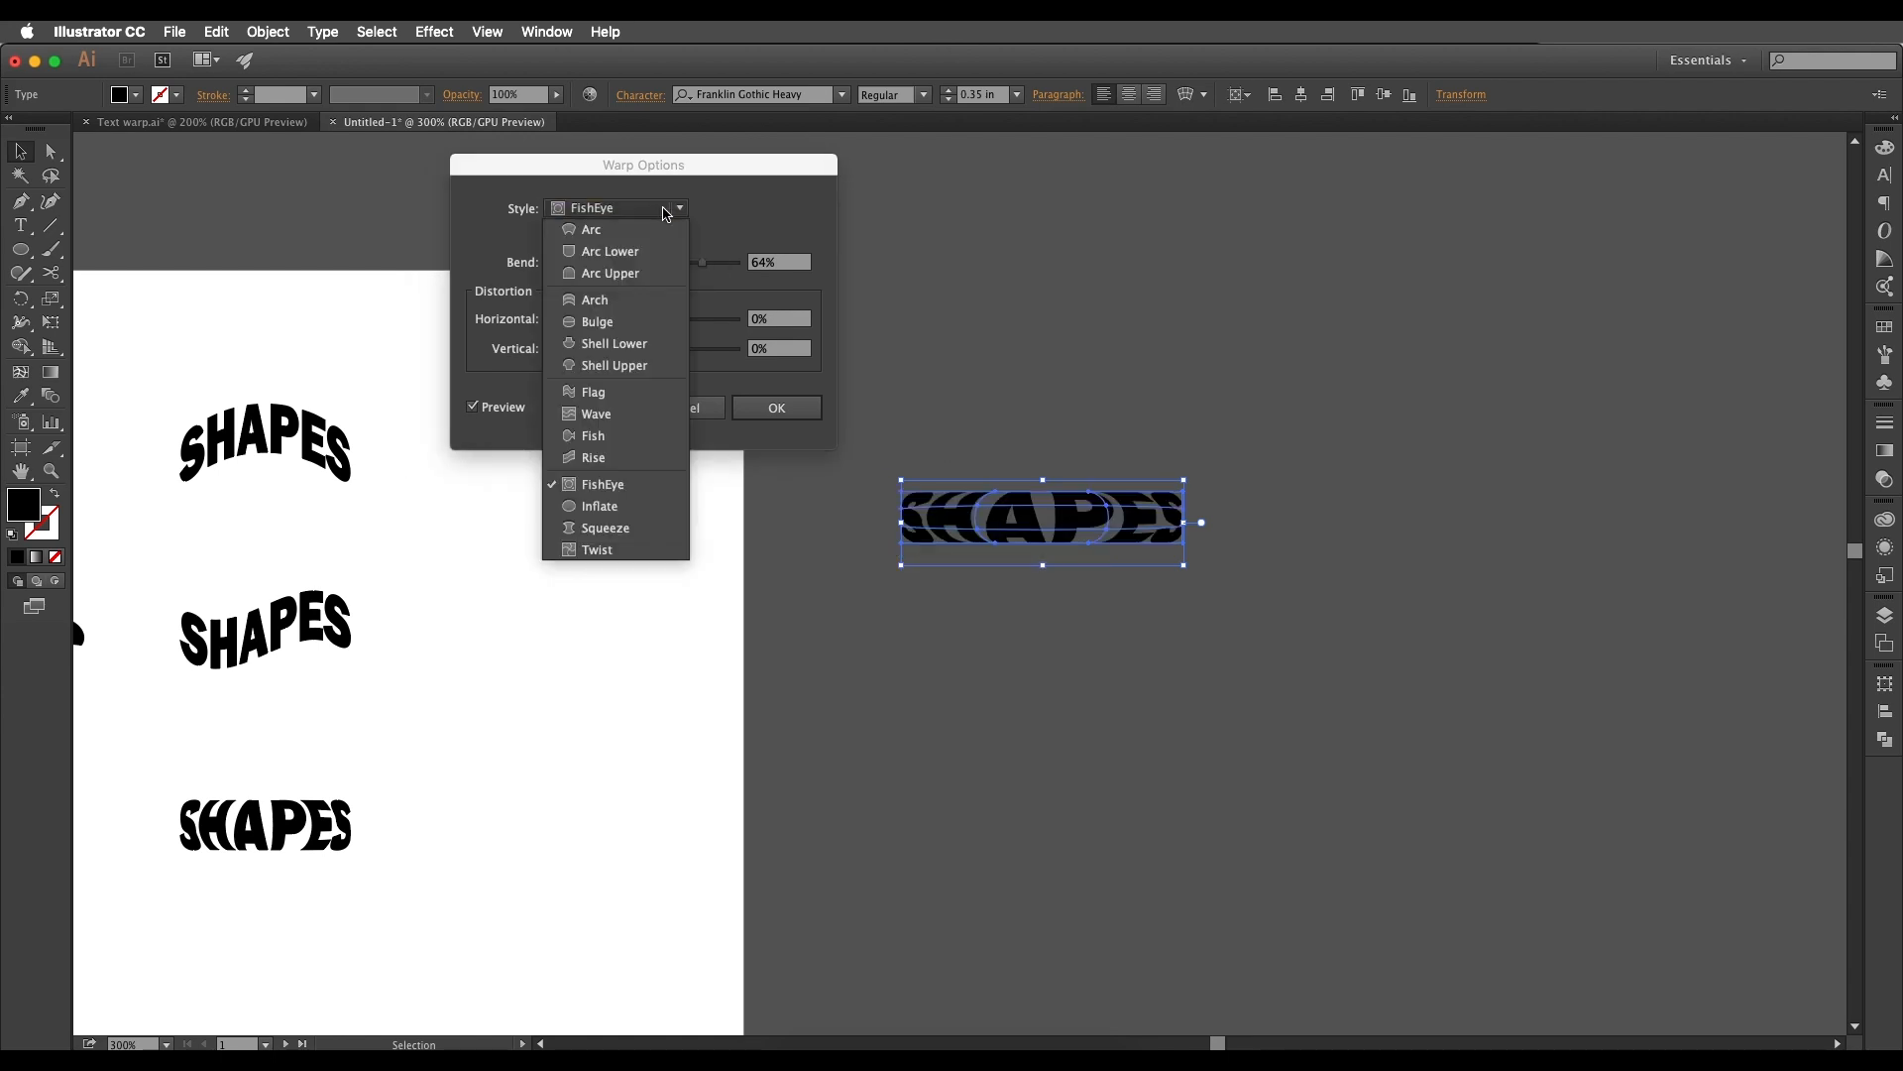
left_click(633, 509)
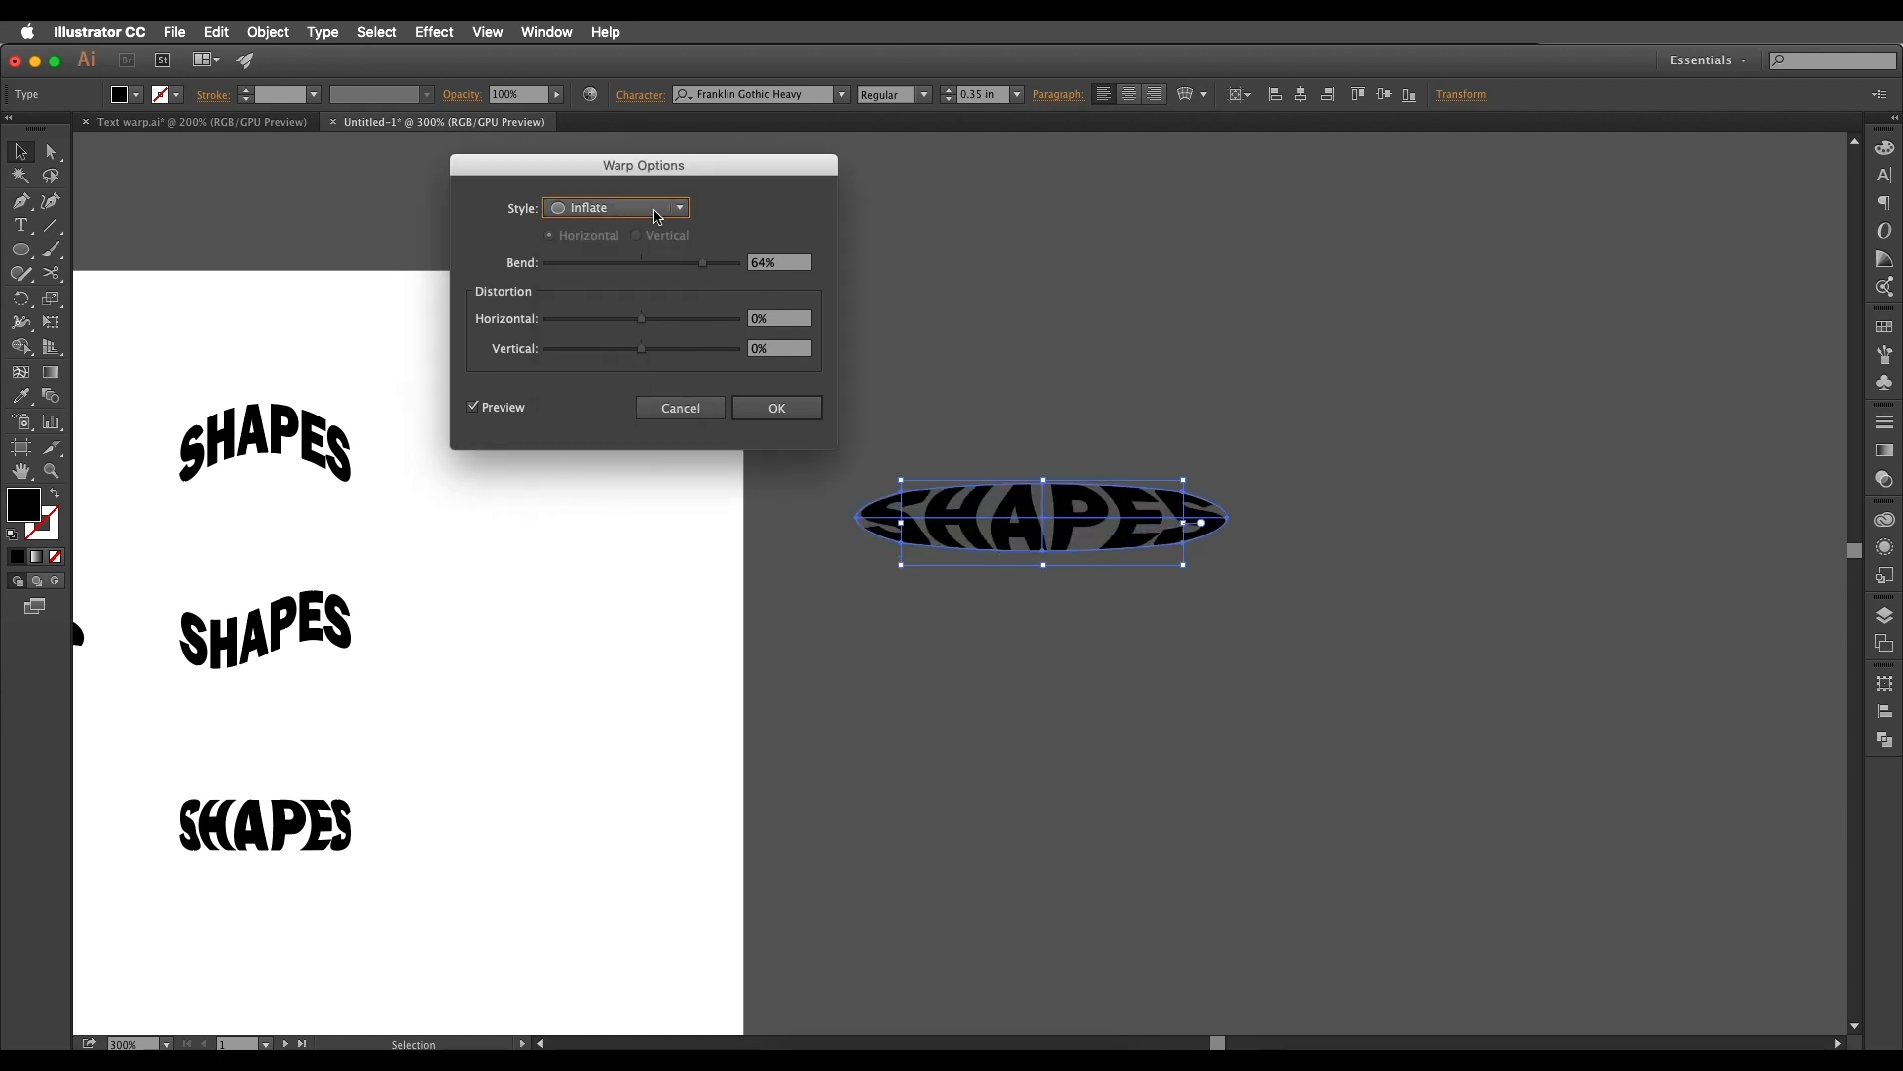
left_click(684, 319)
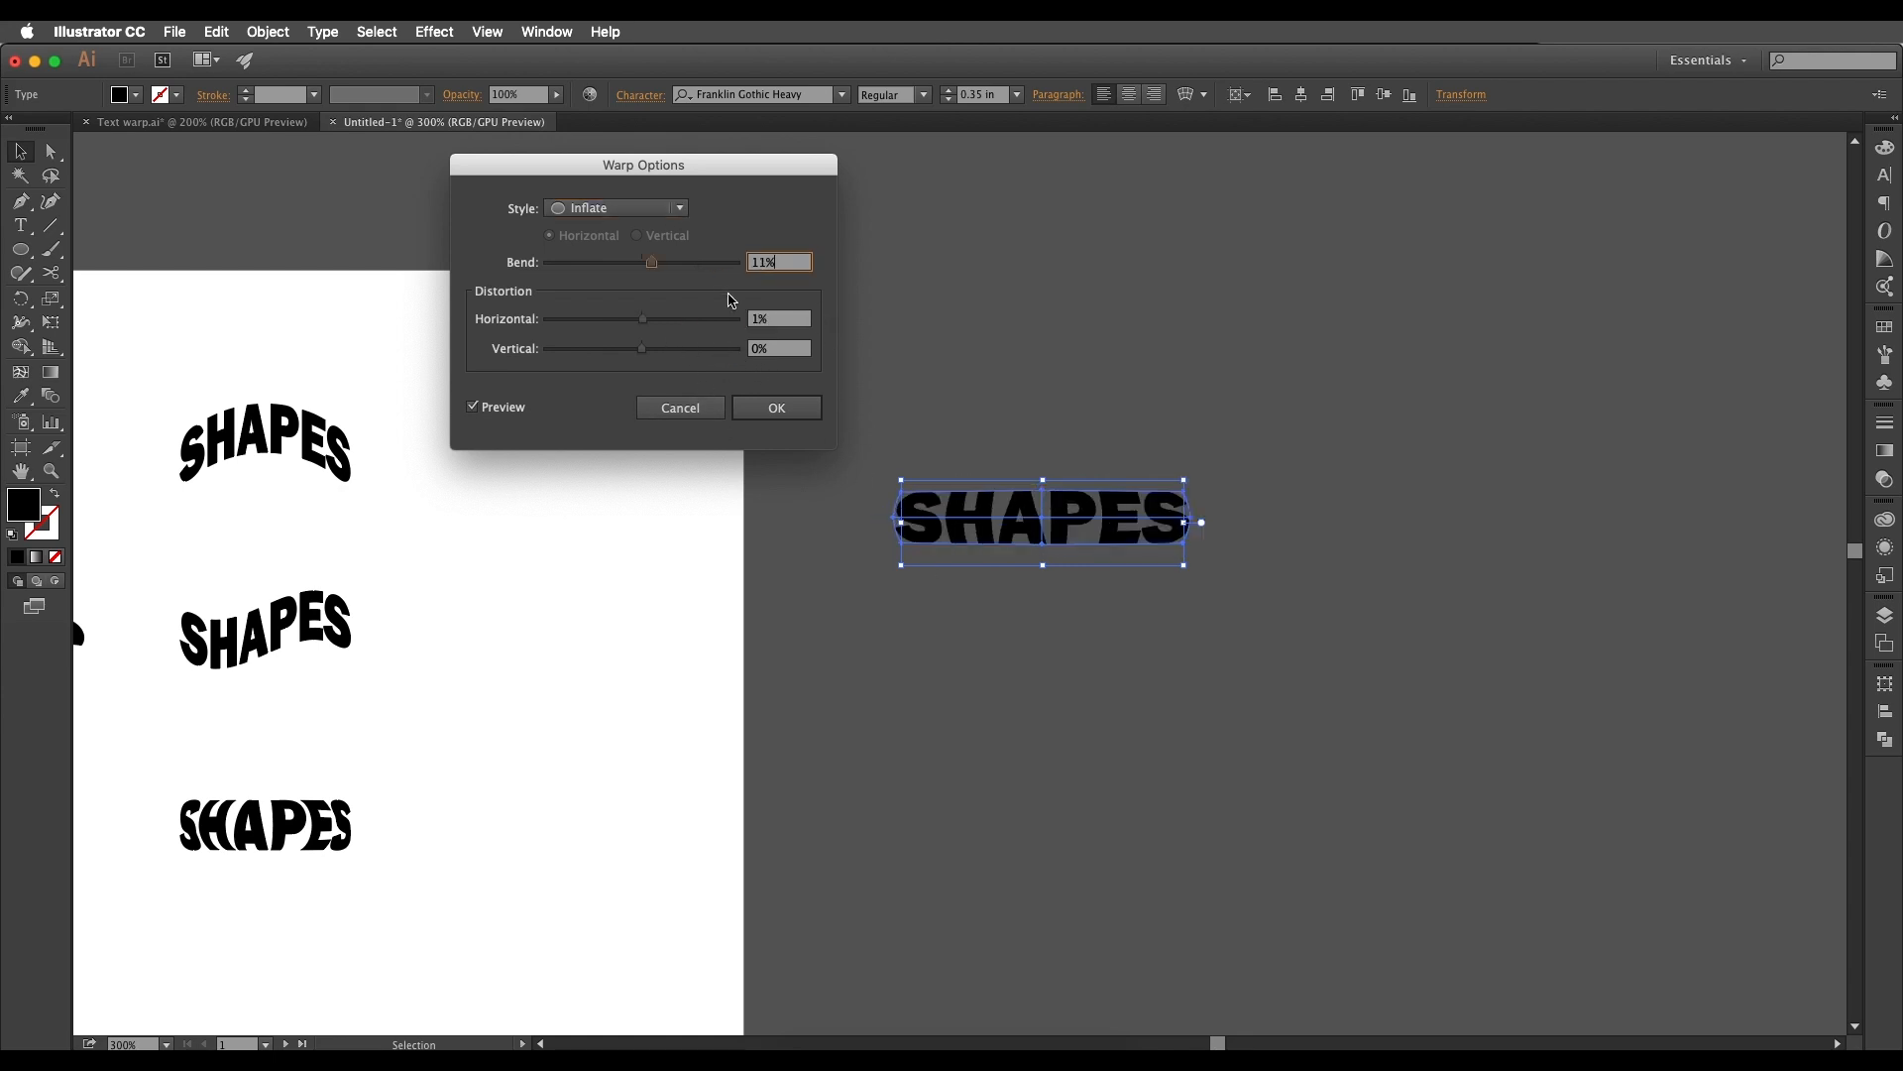
left_click_drag(731, 263, 700, 270)
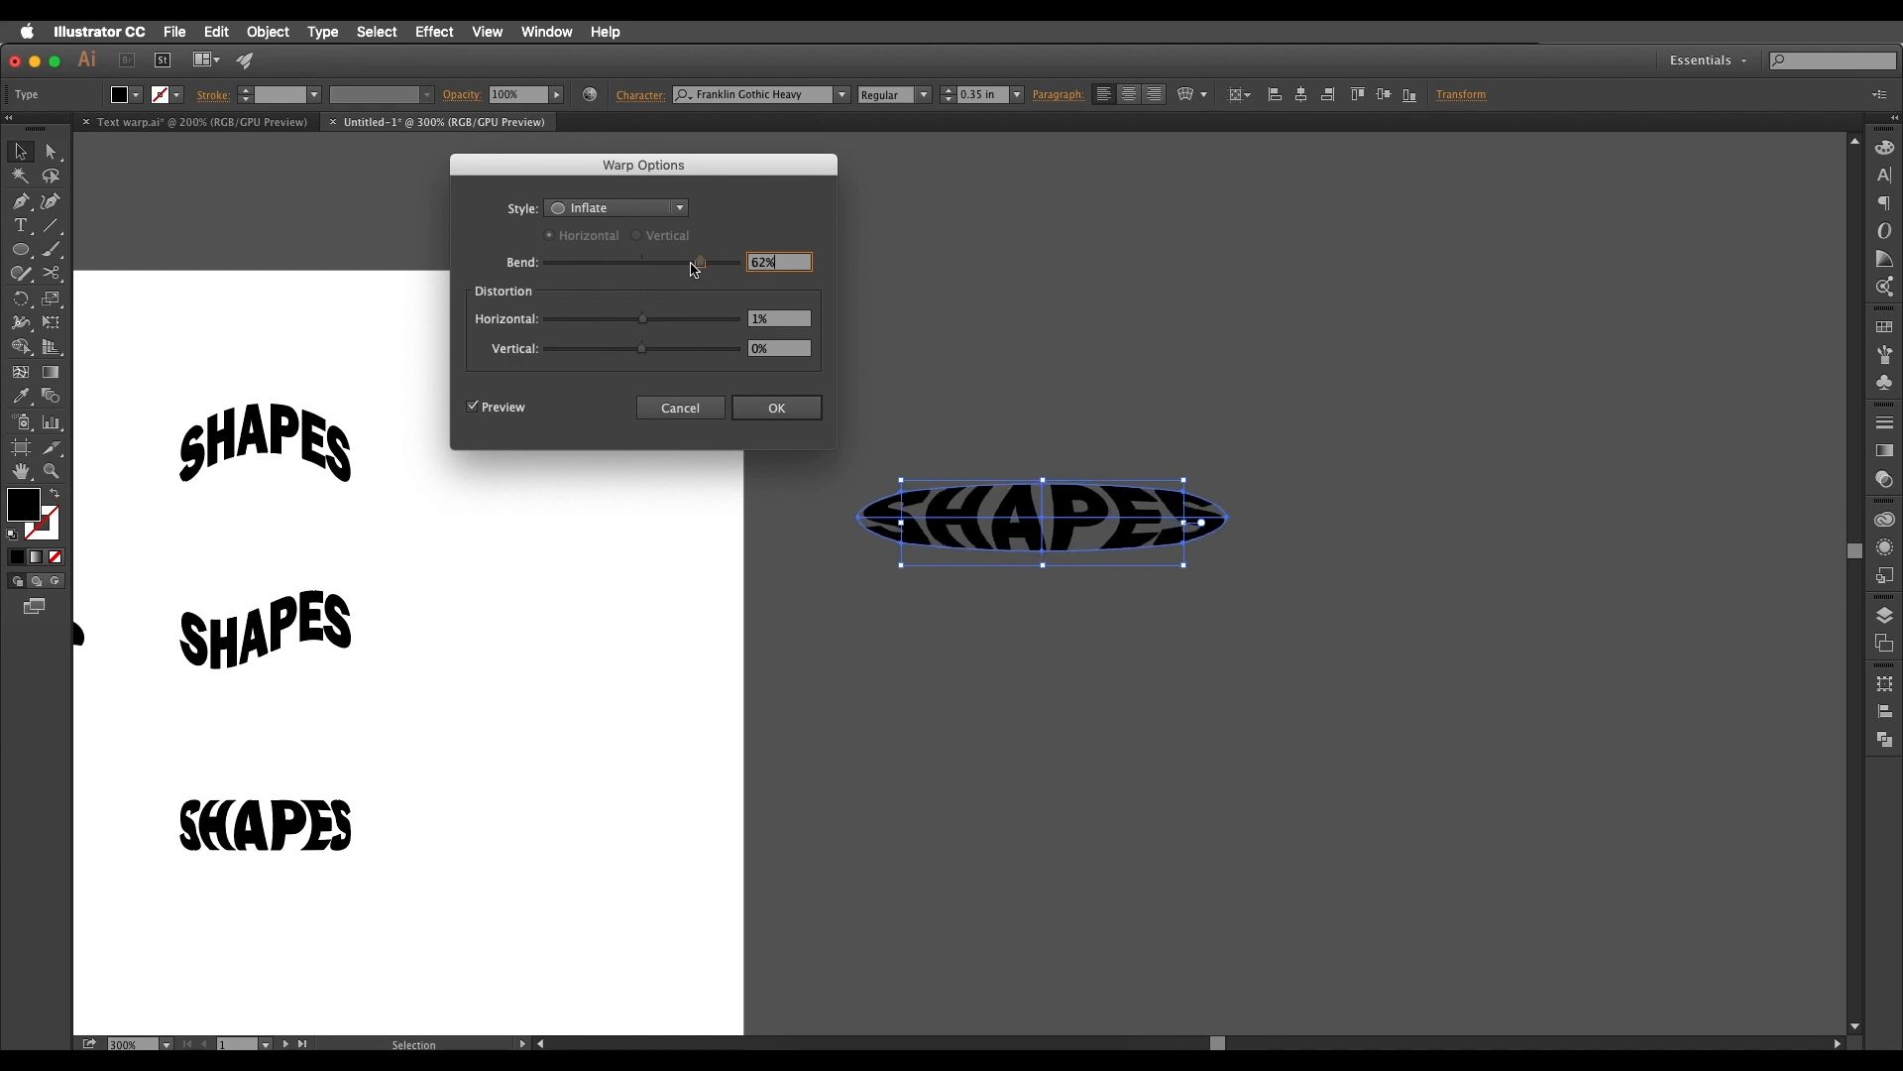
Step: Preview the Squeeze and Twist warp styles on the SHAPES text
left_click(616, 209)
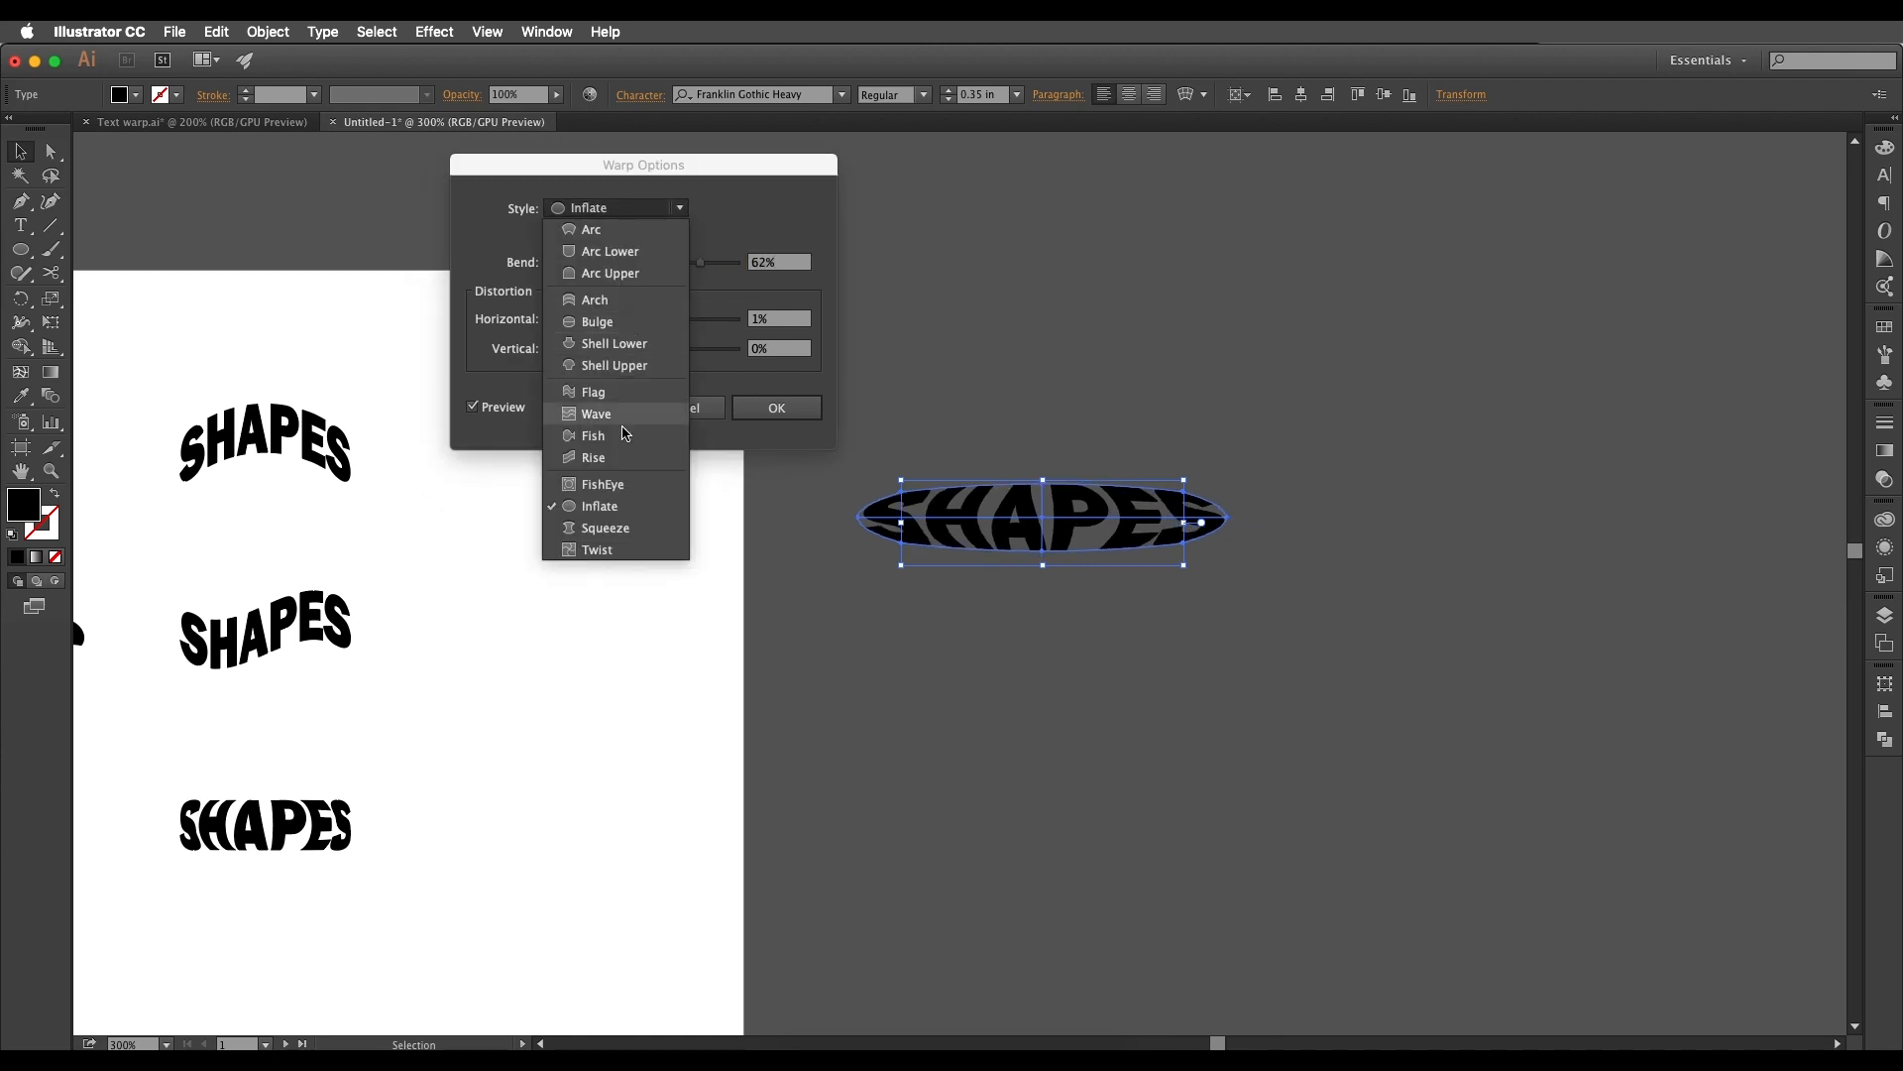
left_click(615, 534)
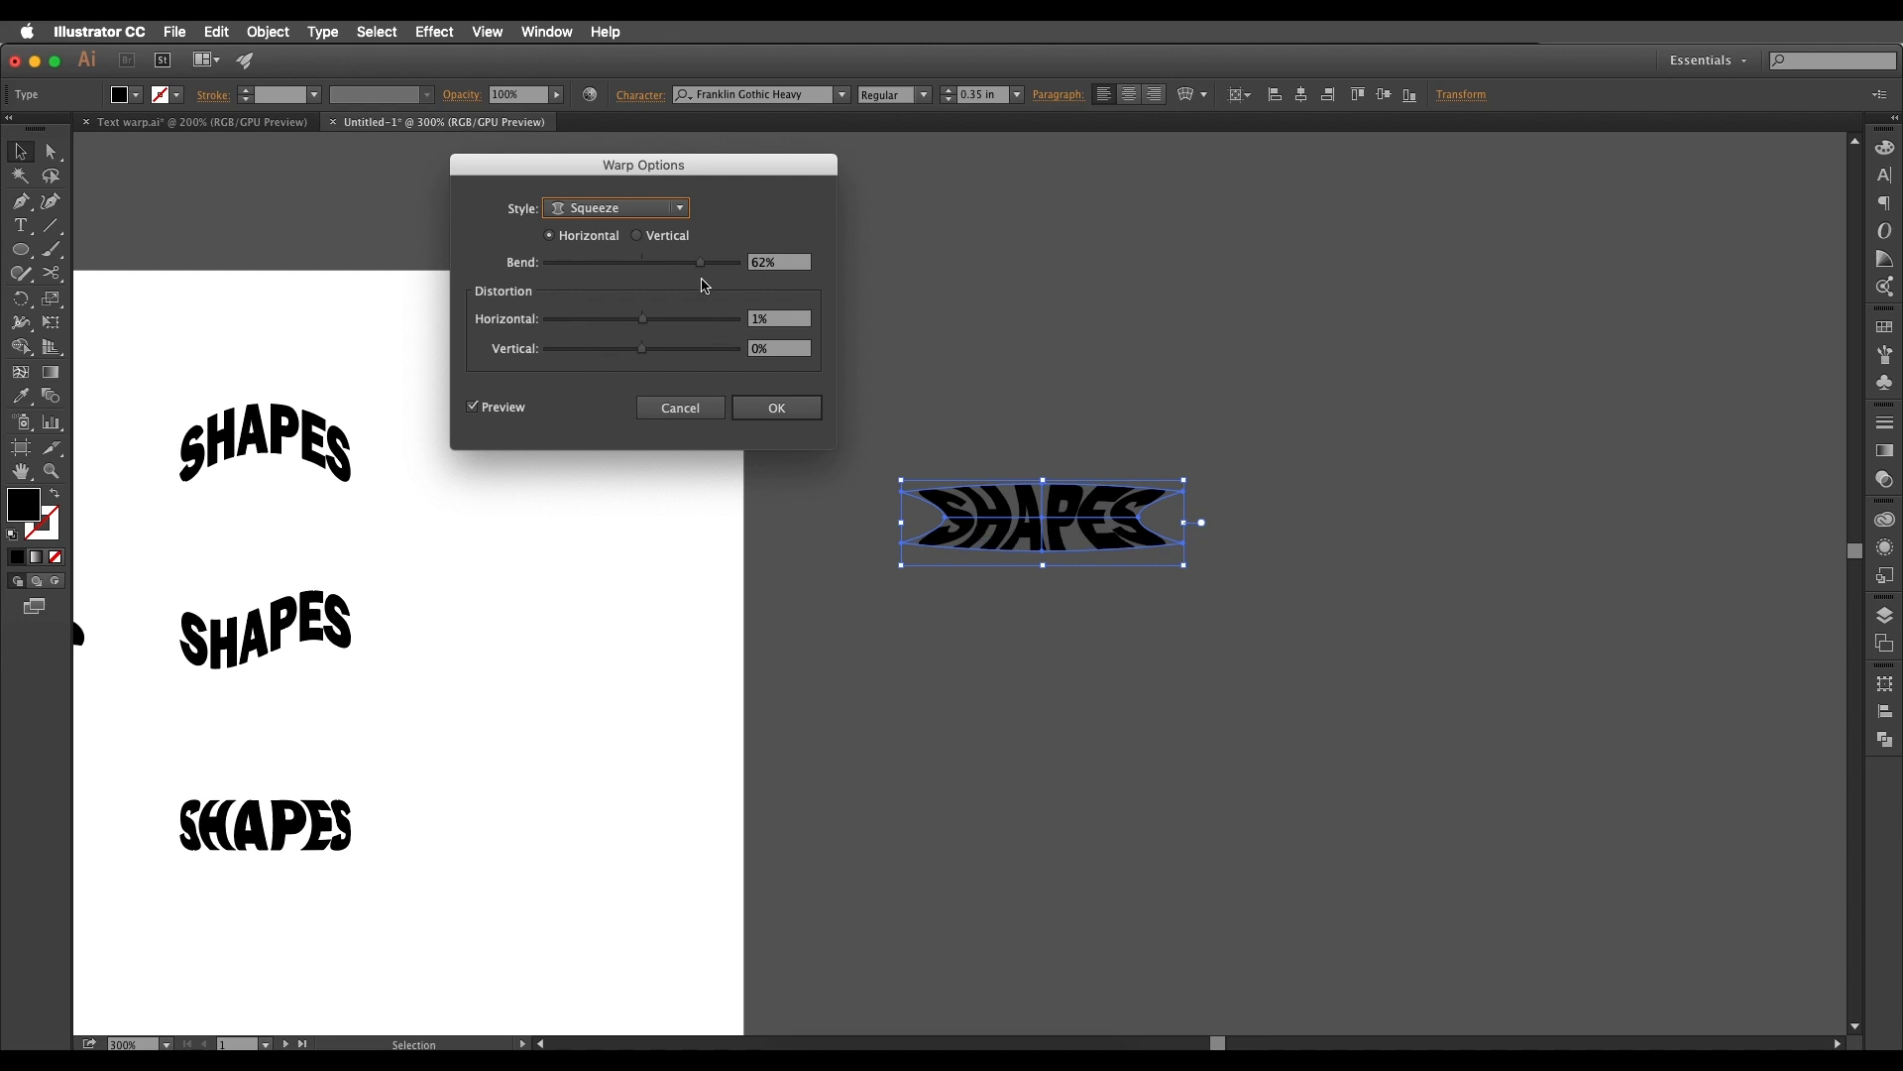
left_click(615, 207)
left_click(617, 551)
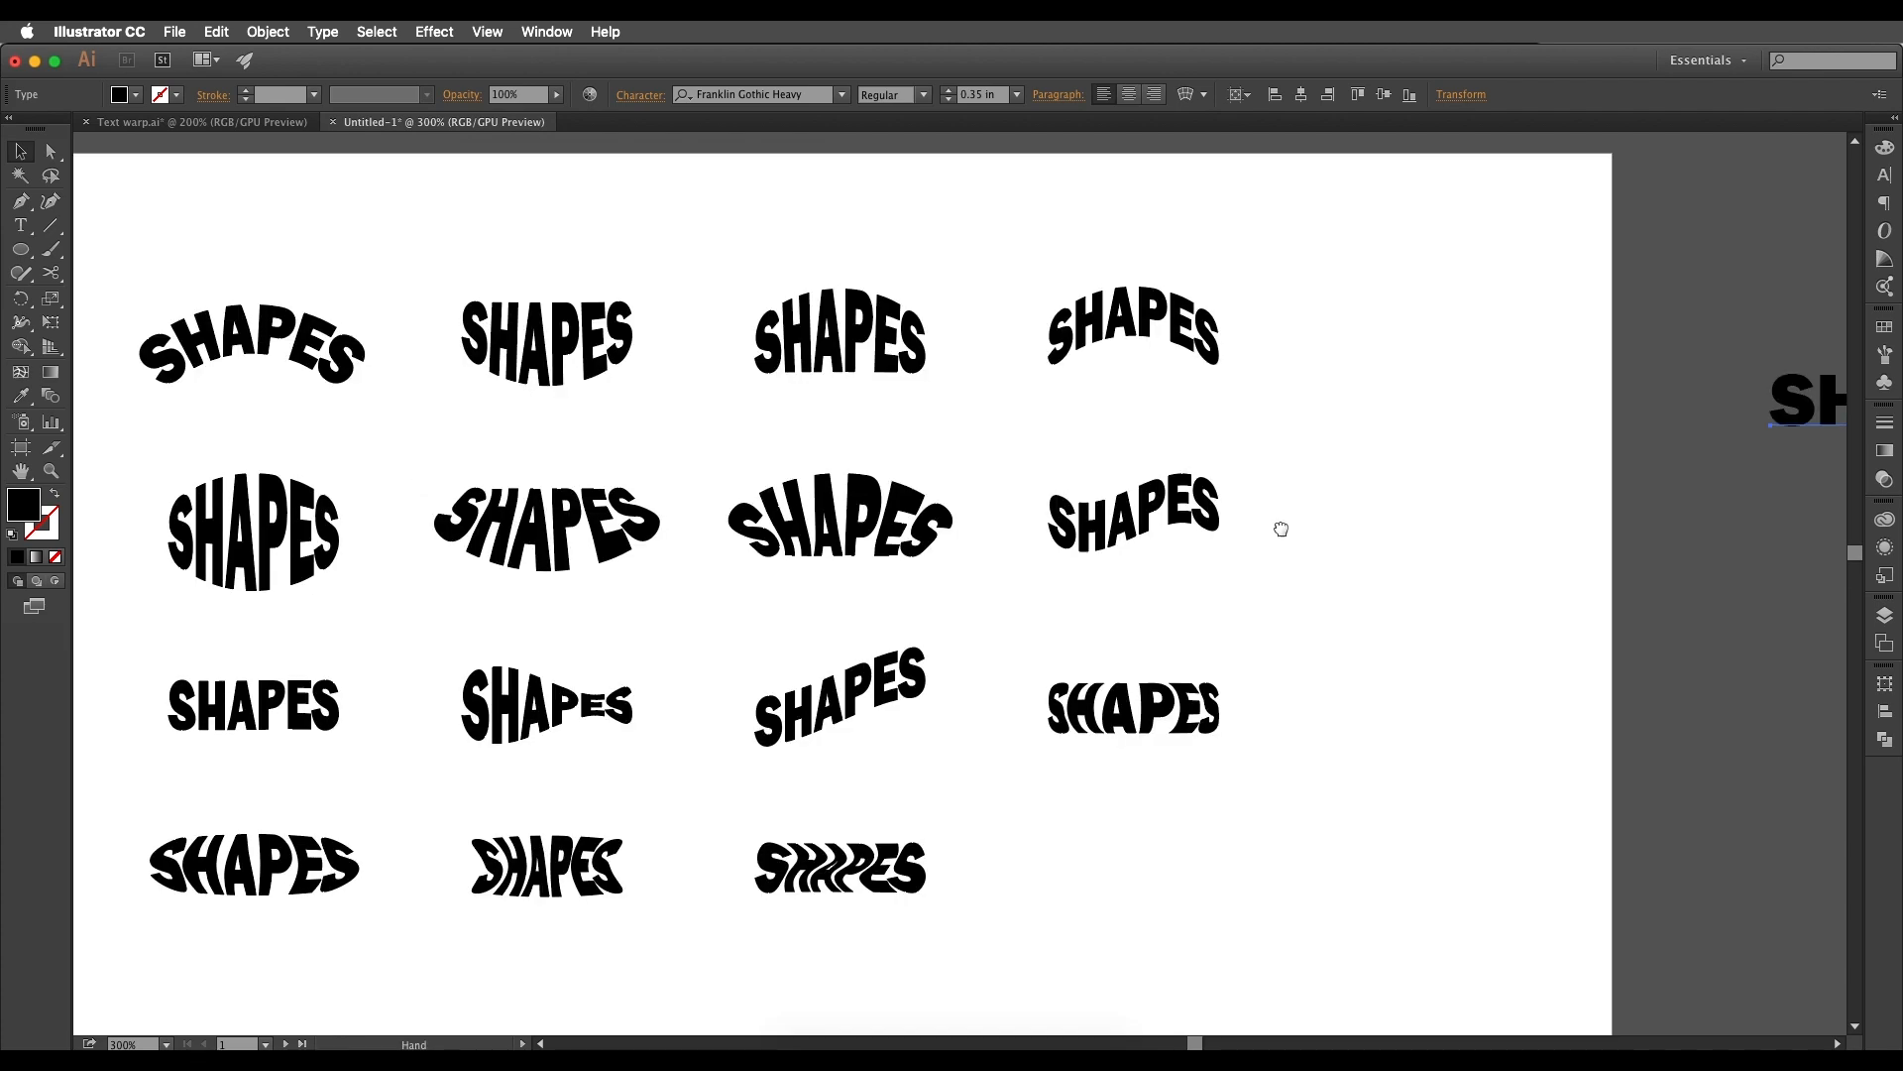
Step: Review the artboard of warped SHAPES samples, selecting the four samples in its top row one after another
left_click_drag(1230, 466, 1355, 413)
left_click_drag(175, 181, 1470, 863)
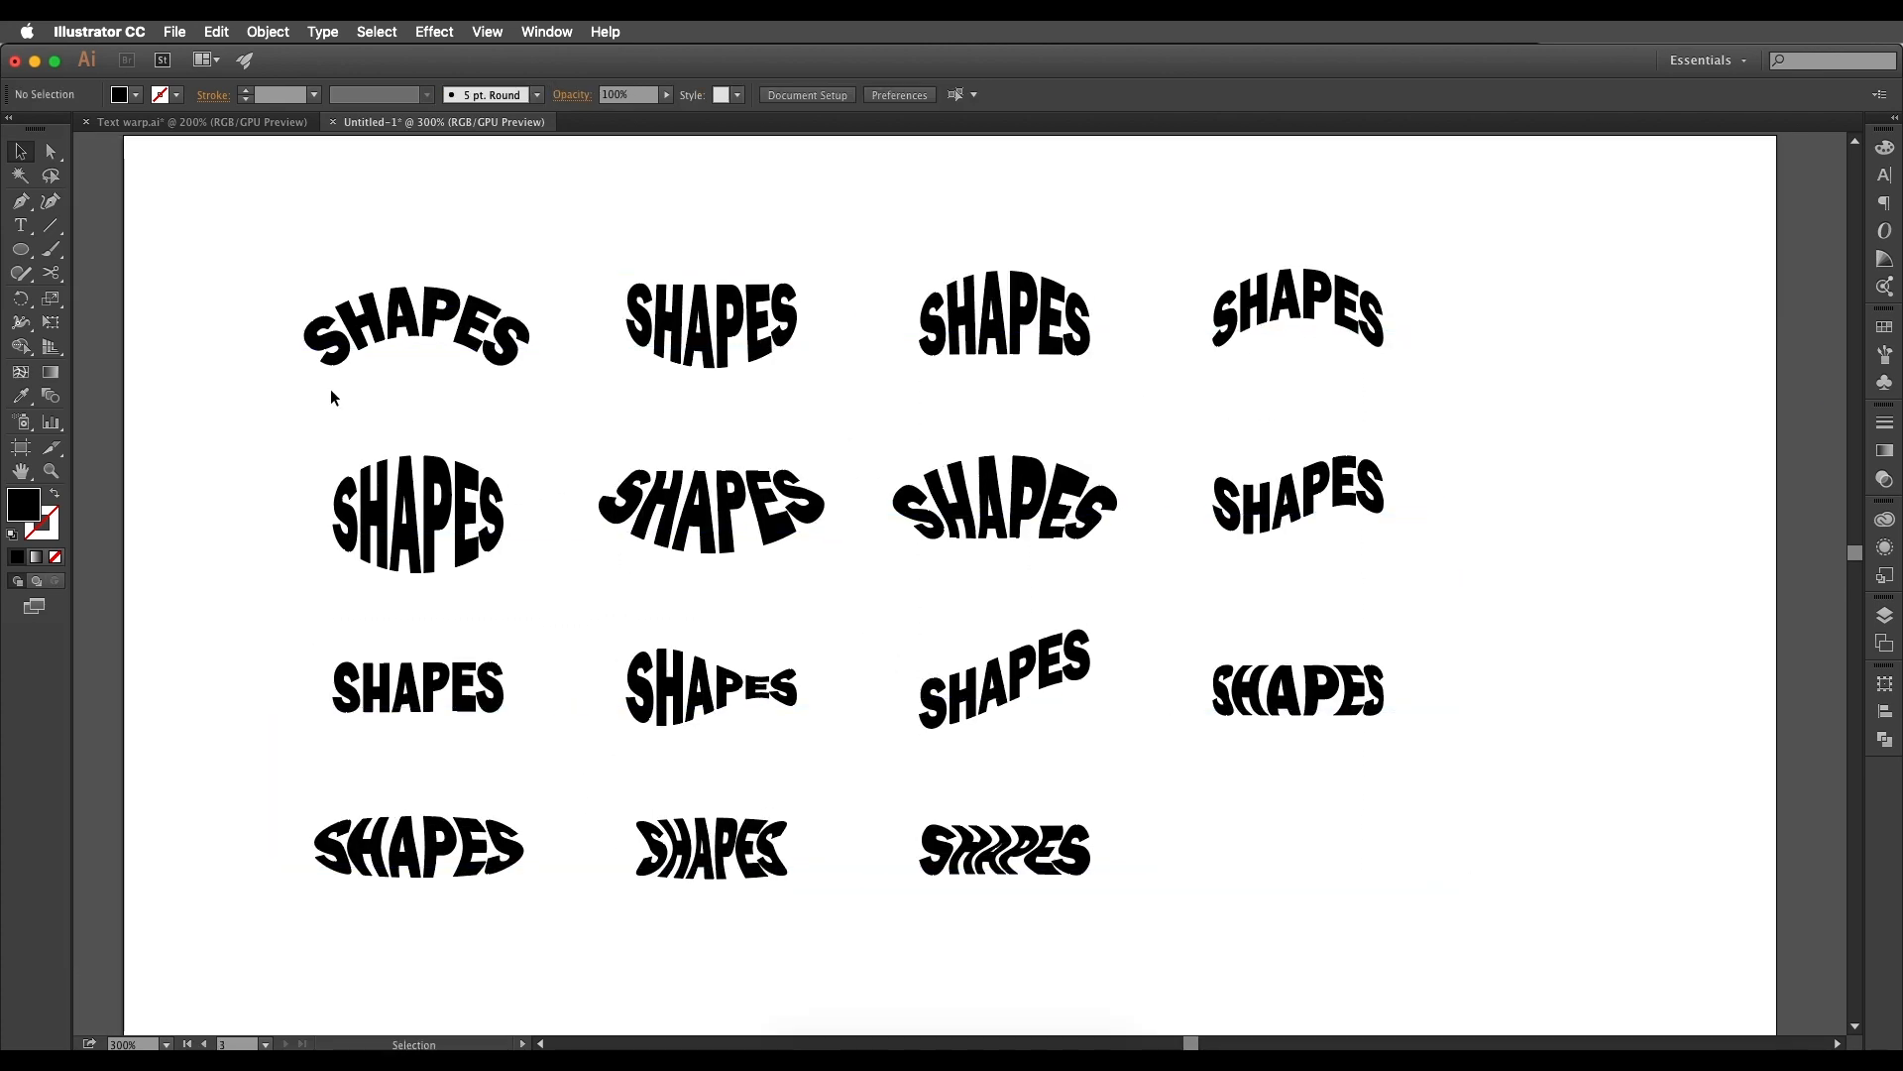
left_click(494, 337)
left_click(793, 334)
left_click(1051, 333)
left_click(1289, 316)
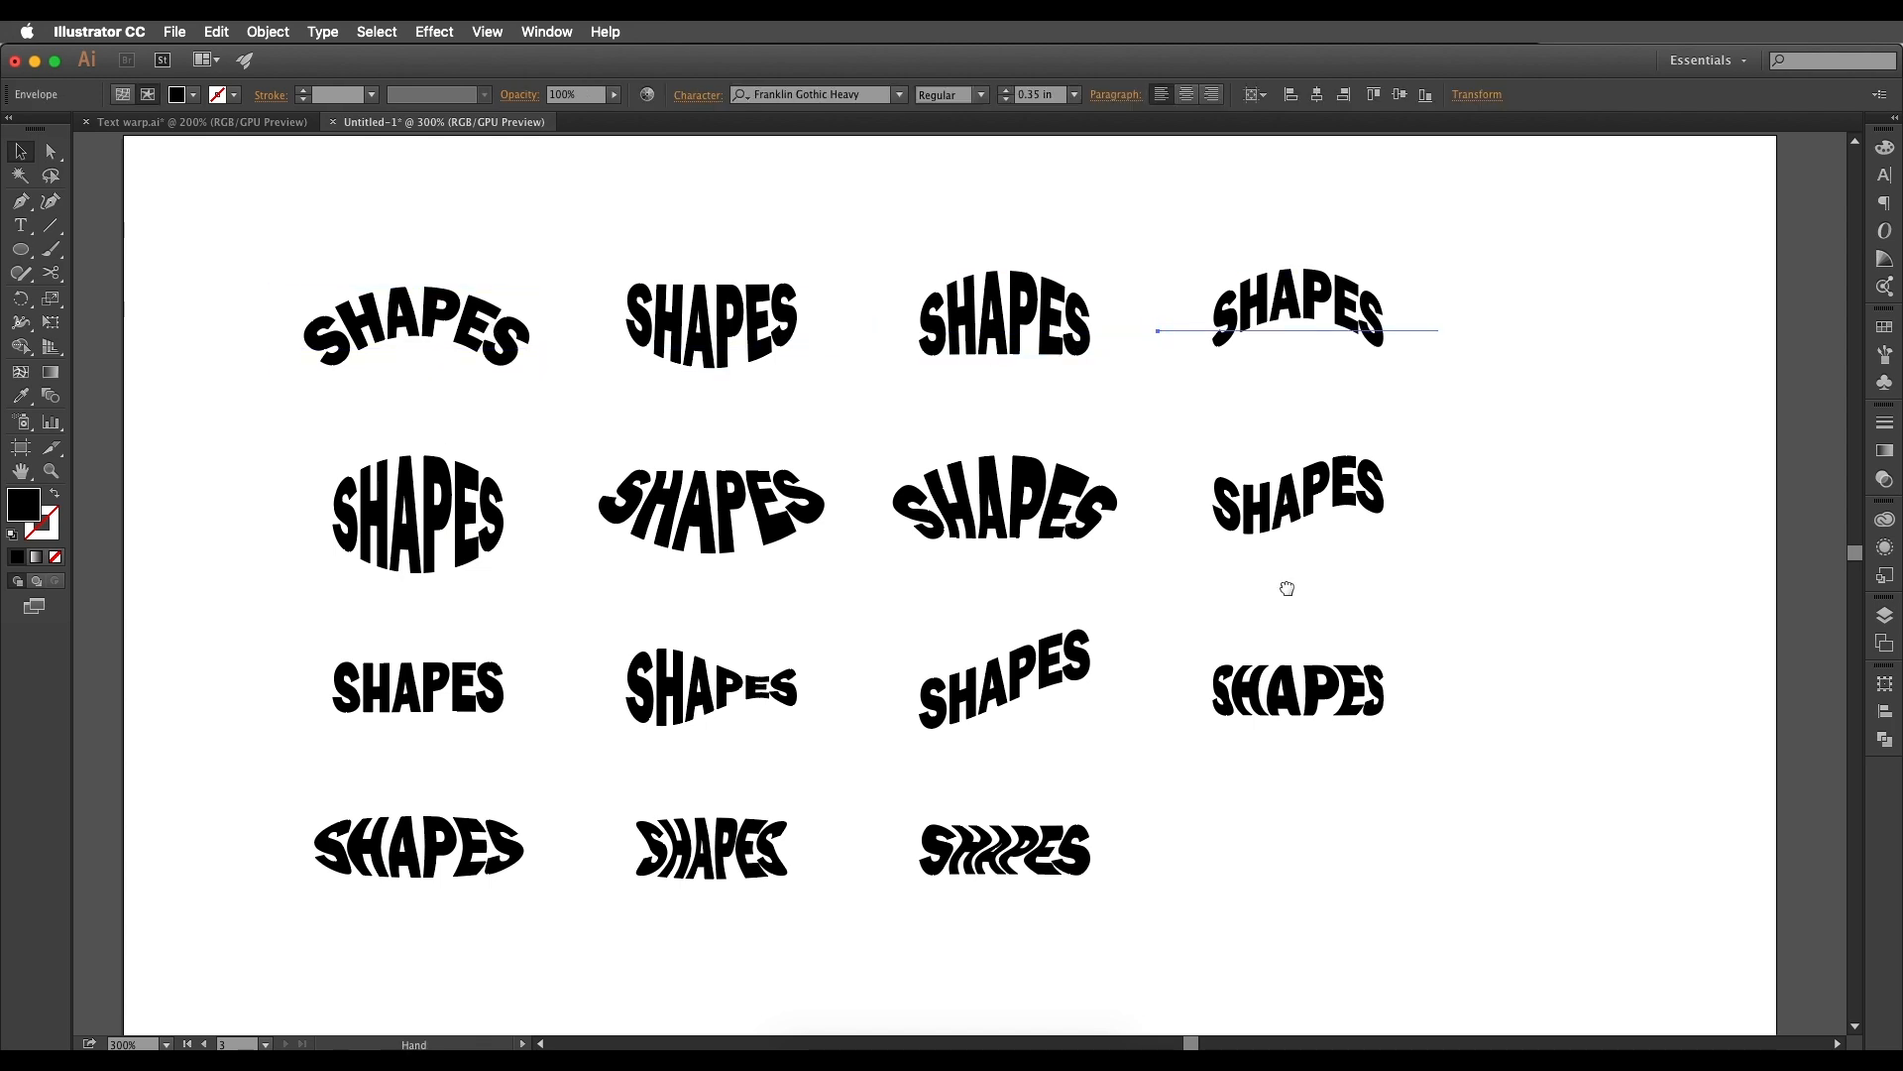
Step: Examine the warped-text logo examples on the artboard below the SHAPES samples, focusing on the FISH logo
left_click_drag(1286, 586, 1296, 527)
left_click_drag(1186, 667, 1097, 703)
scroll(1086, 642, "down", 2)
scroll(1083, 561, "up", 2)
left_click_drag(803, 1001, 969, 442)
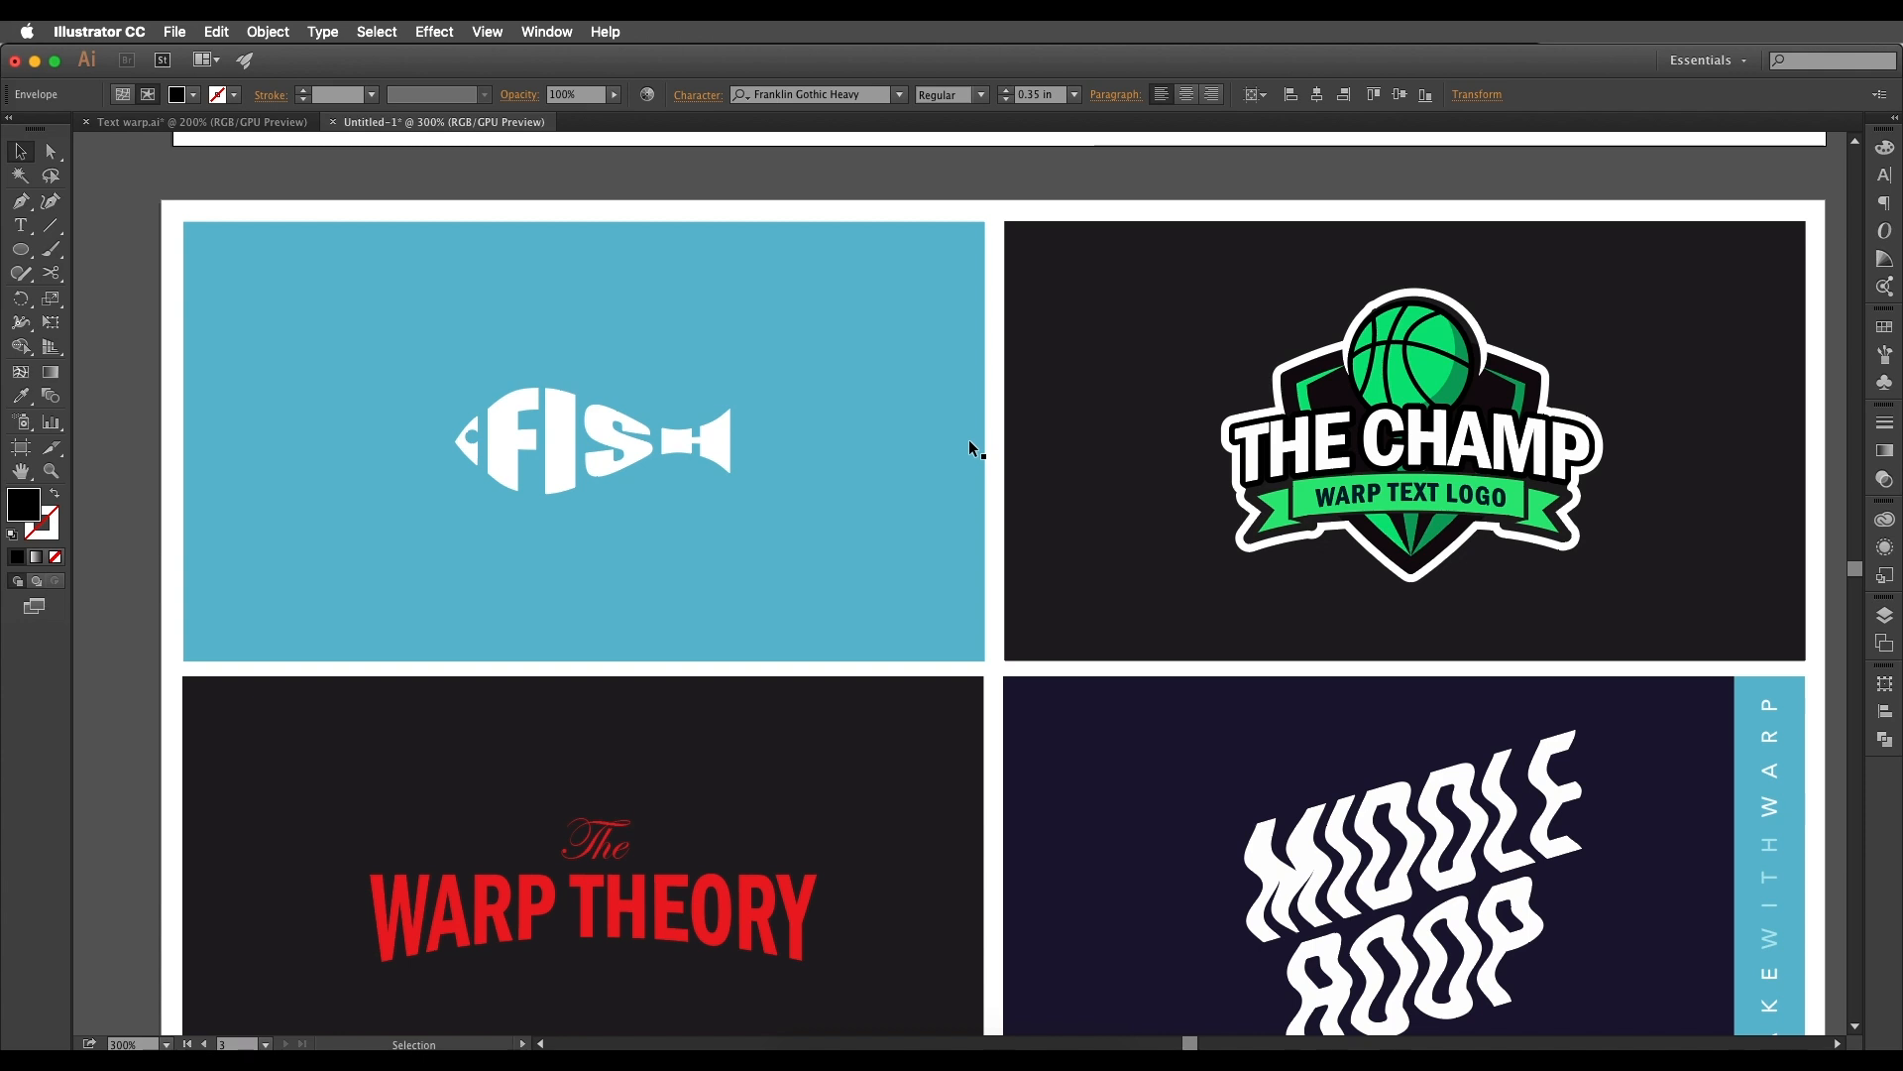
left_click_drag(508, 436, 576, 475)
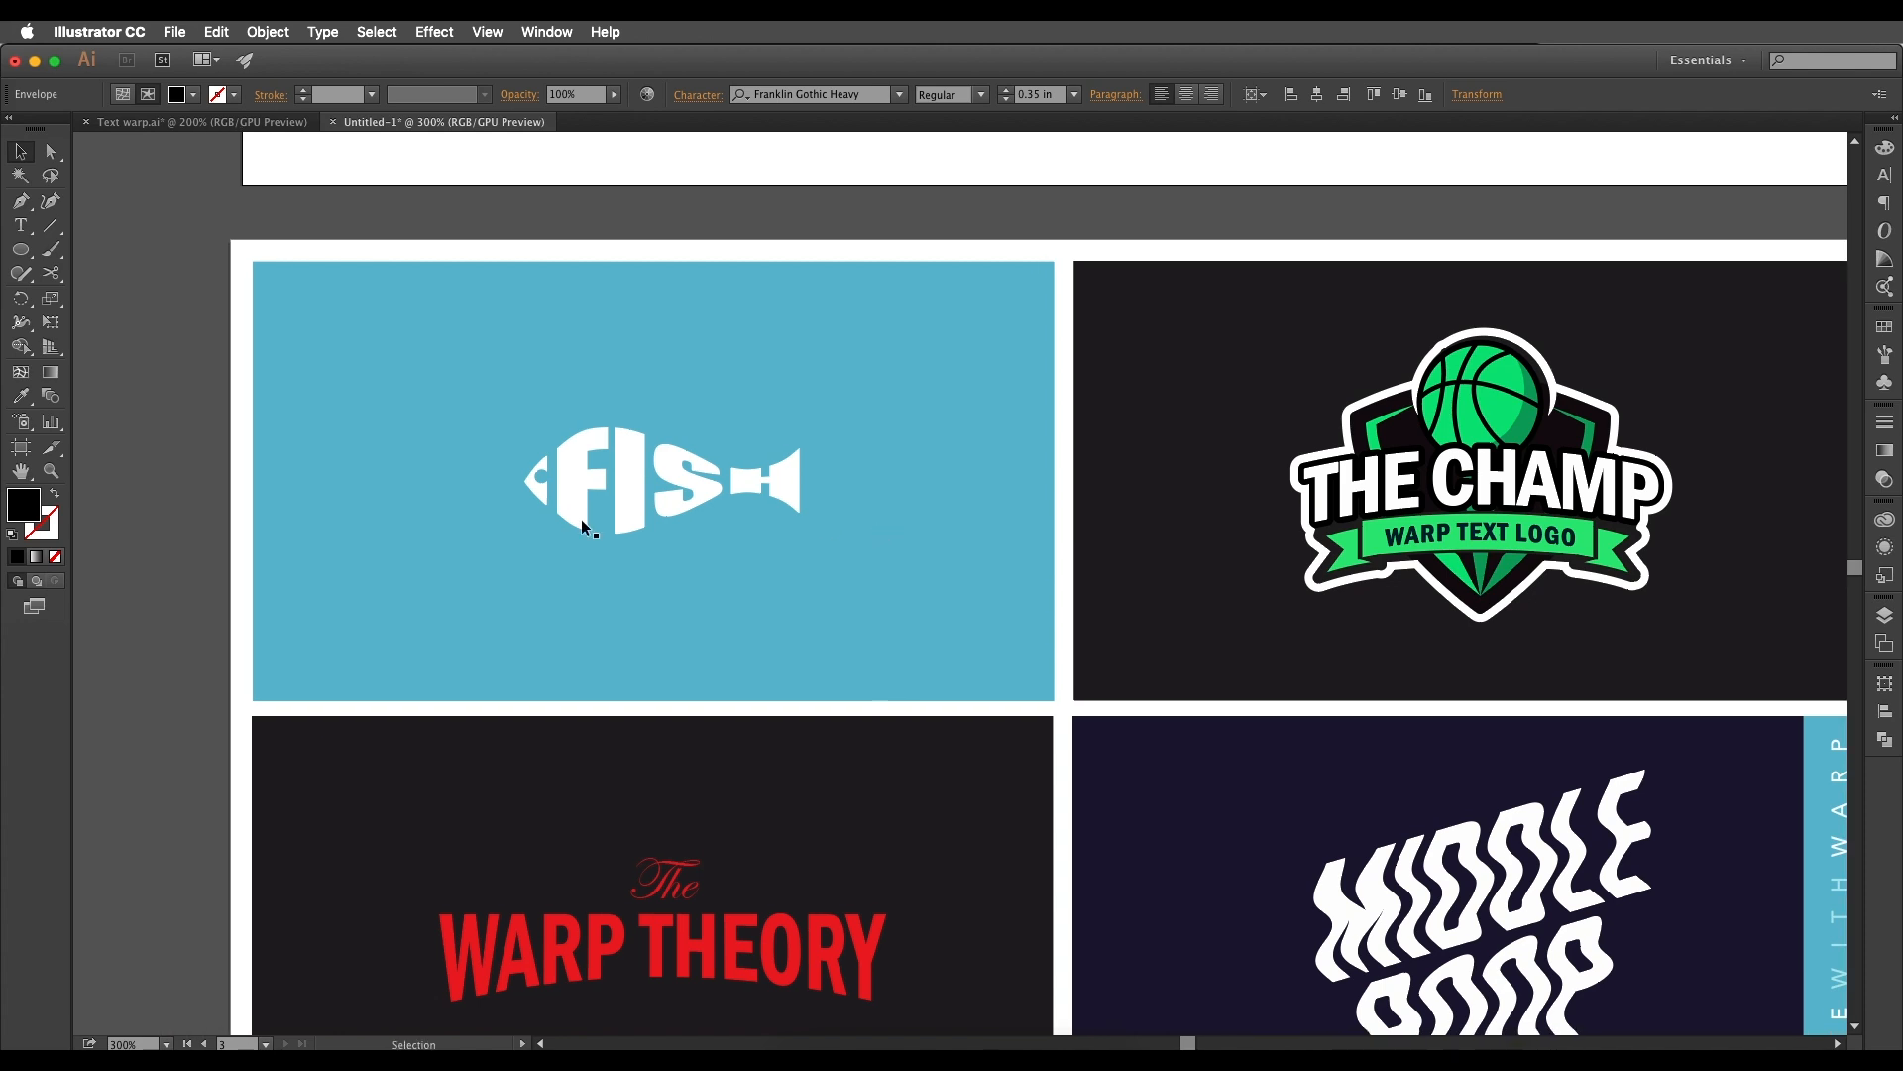
scroll(668, 546, "down", 2)
left_click_drag(657, 537, 1210, 516)
scroll(753, 534, "up", 2)
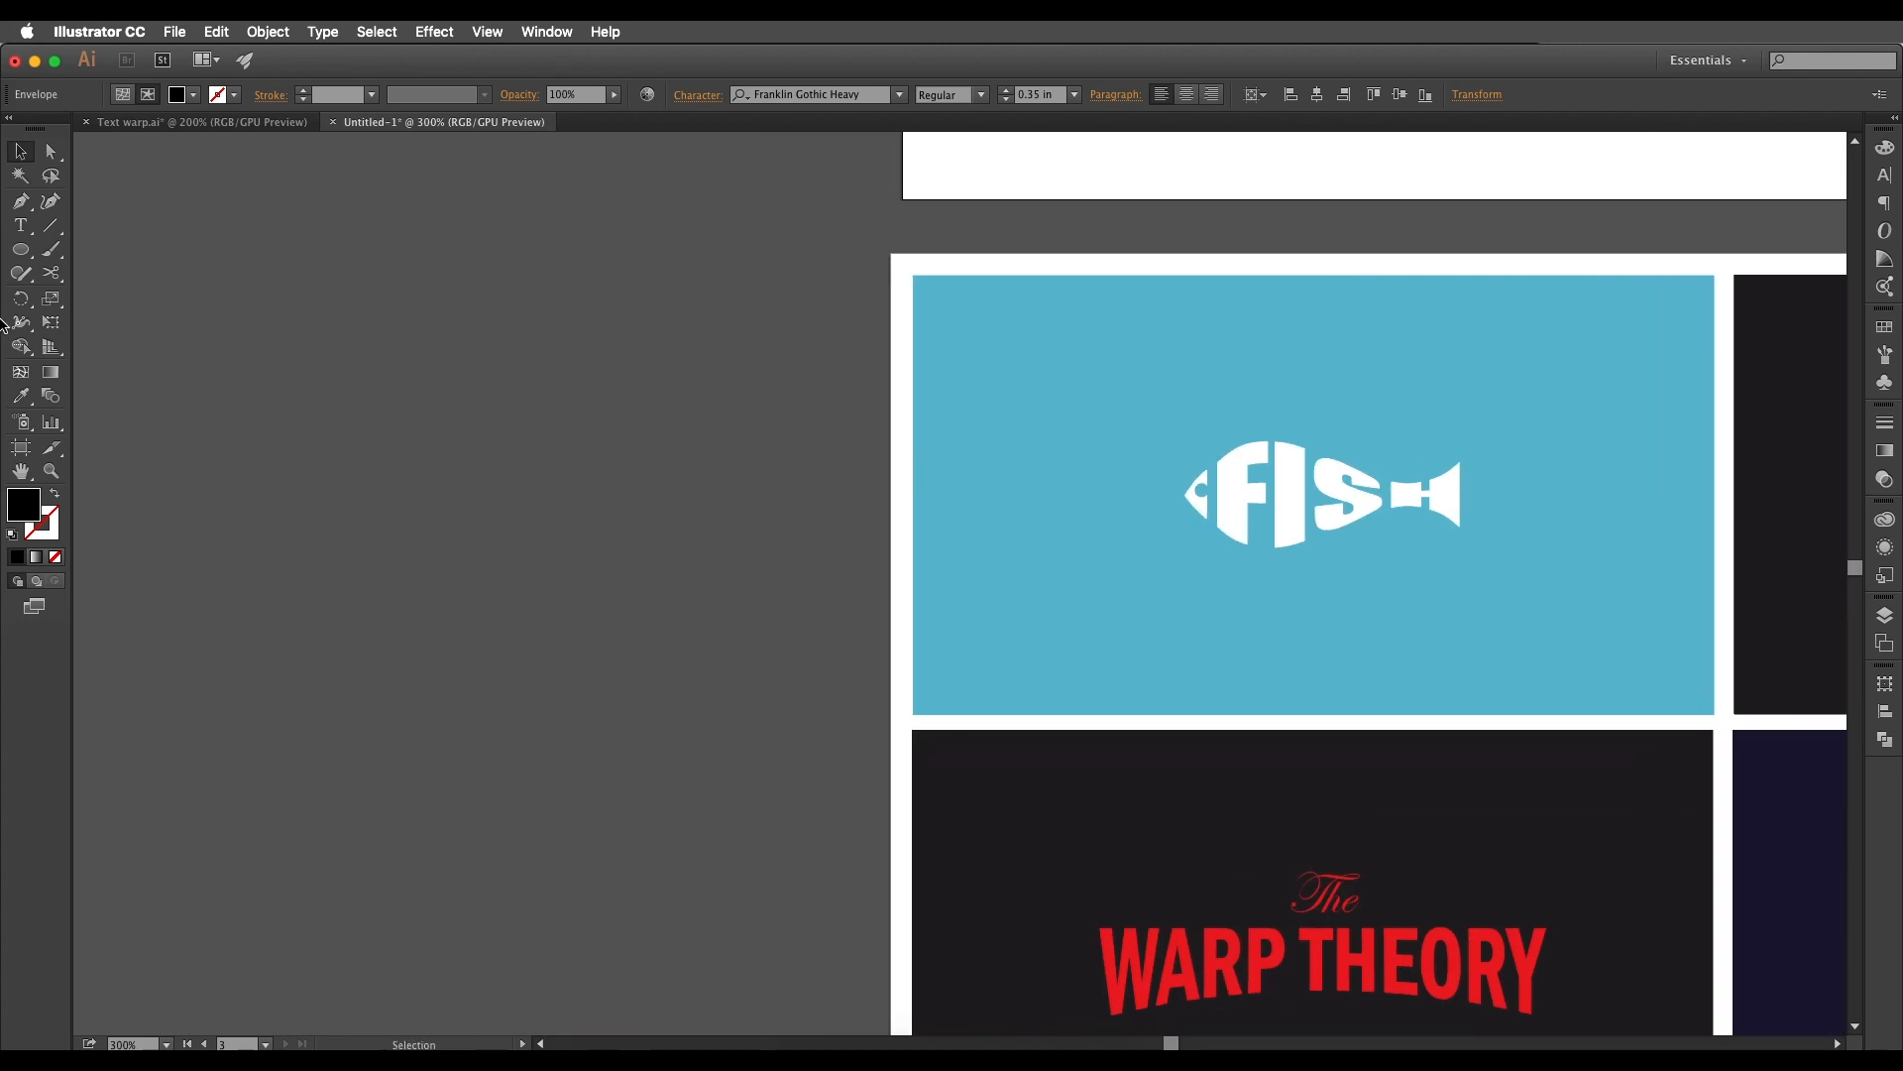
Step: Duplicate the FISH logo's blue background rectangle onto the empty canvas left of the artboard
left_click(1110, 419)
left_click_drag(1109, 418, 248, 424)
left_click_drag(565, 505, 820, 515)
Step: Create a FISH text object in Franklin Gothic Heavy and place it near the centre of the duplicated blue rectangle
key("t")
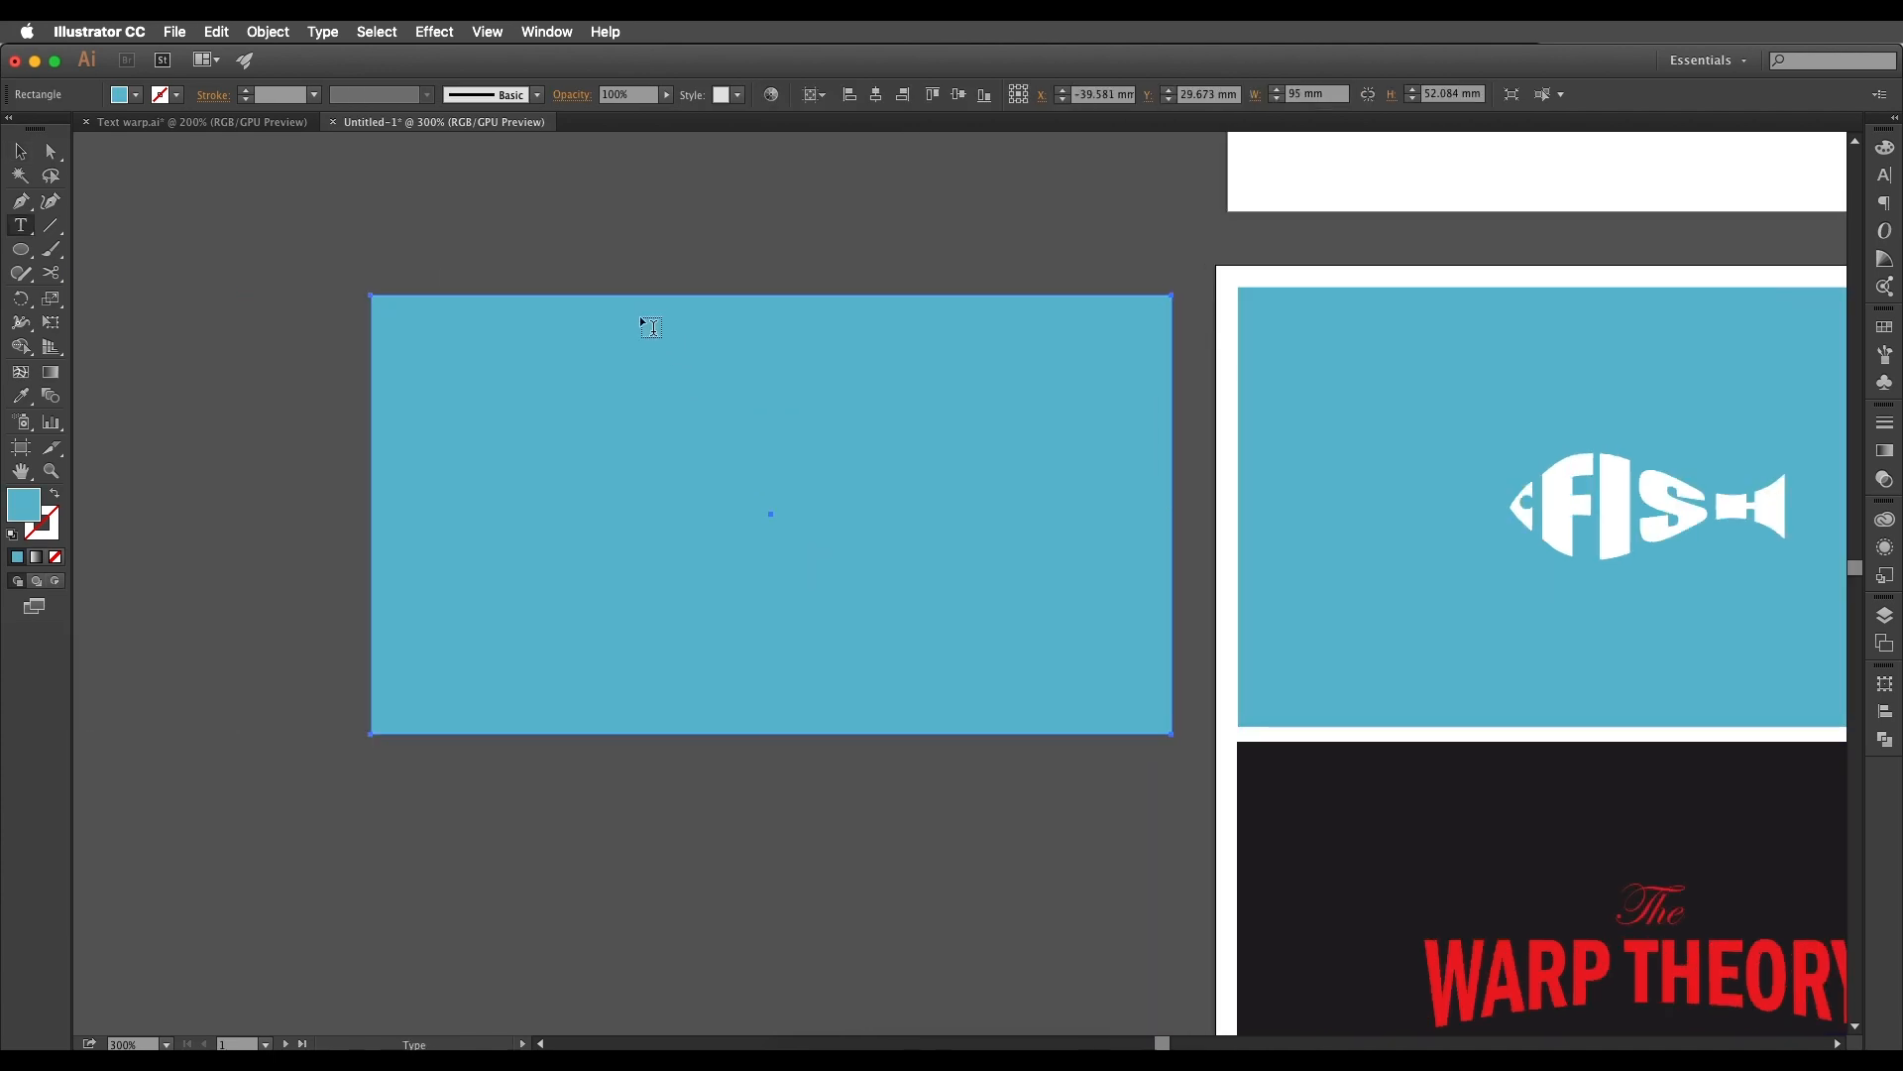
left_click(650, 220)
type("FISH")
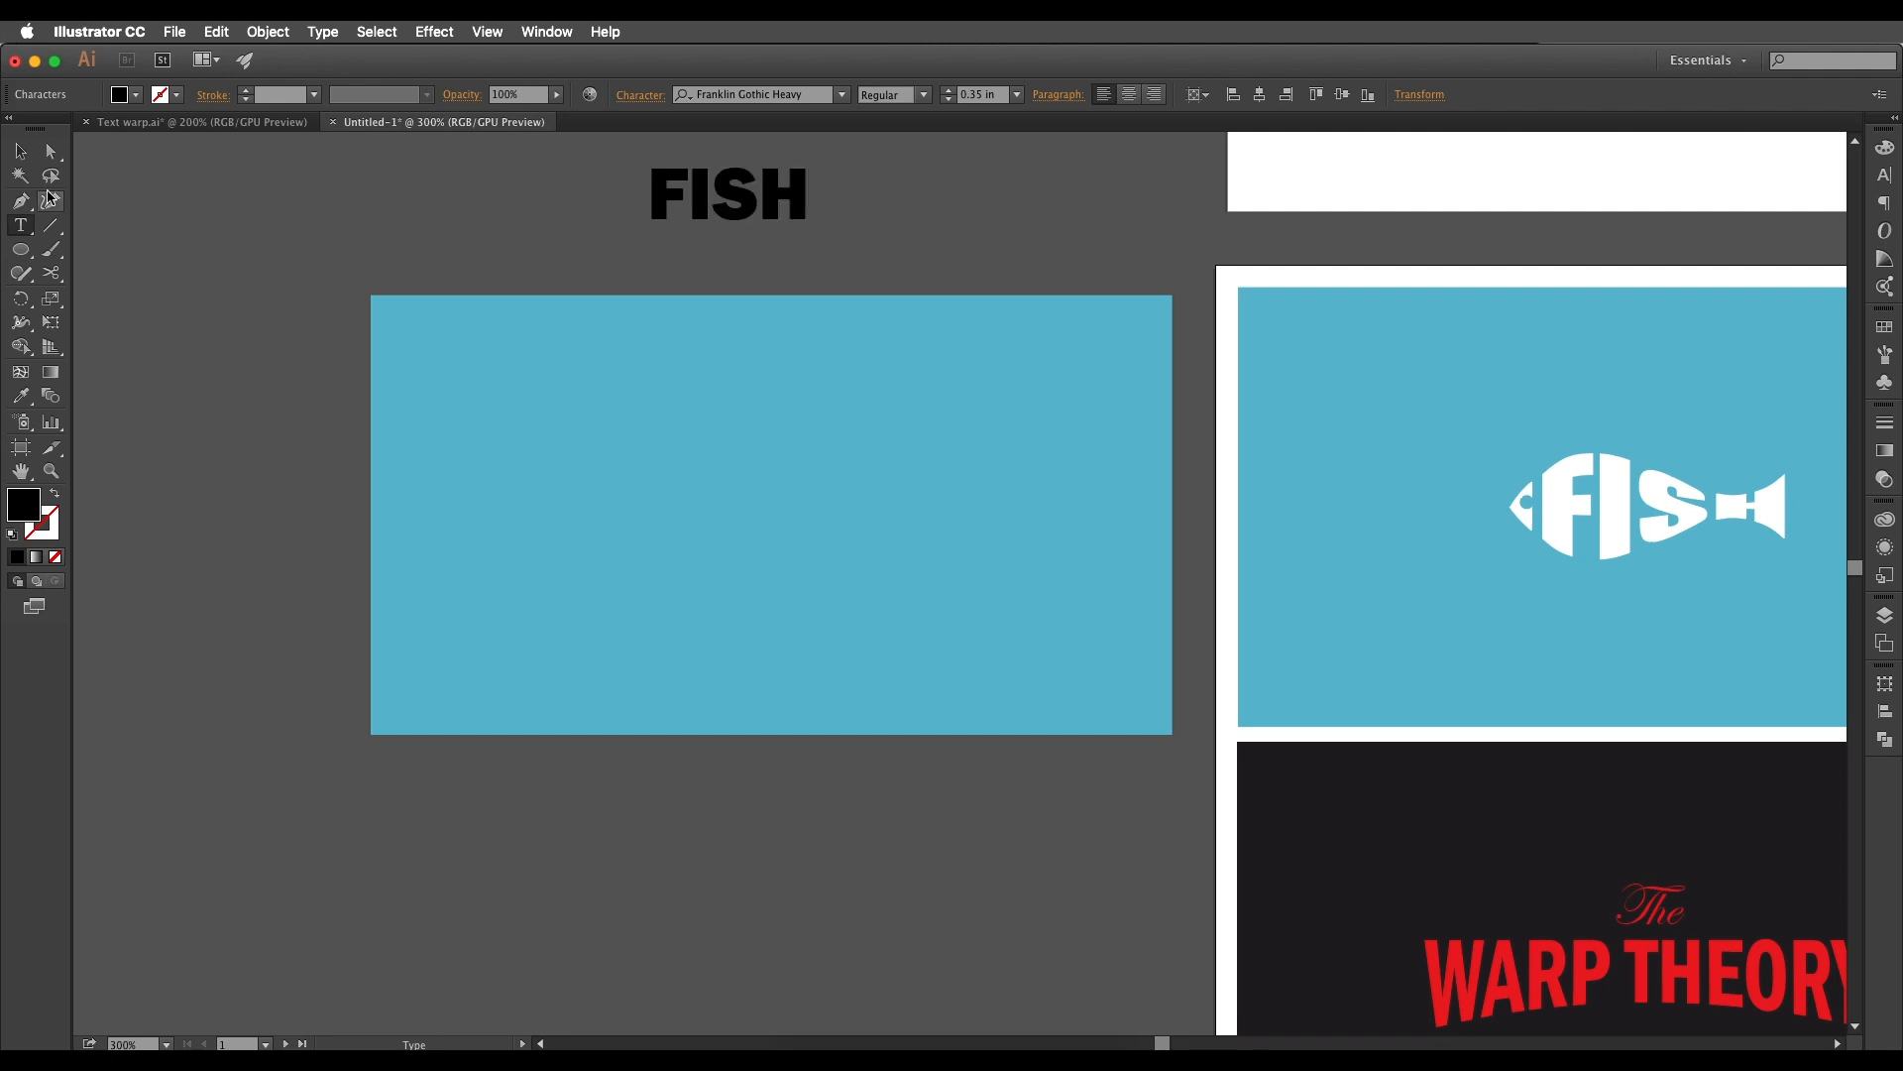
key("Escape")
left_click_drag(753, 218, 830, 523)
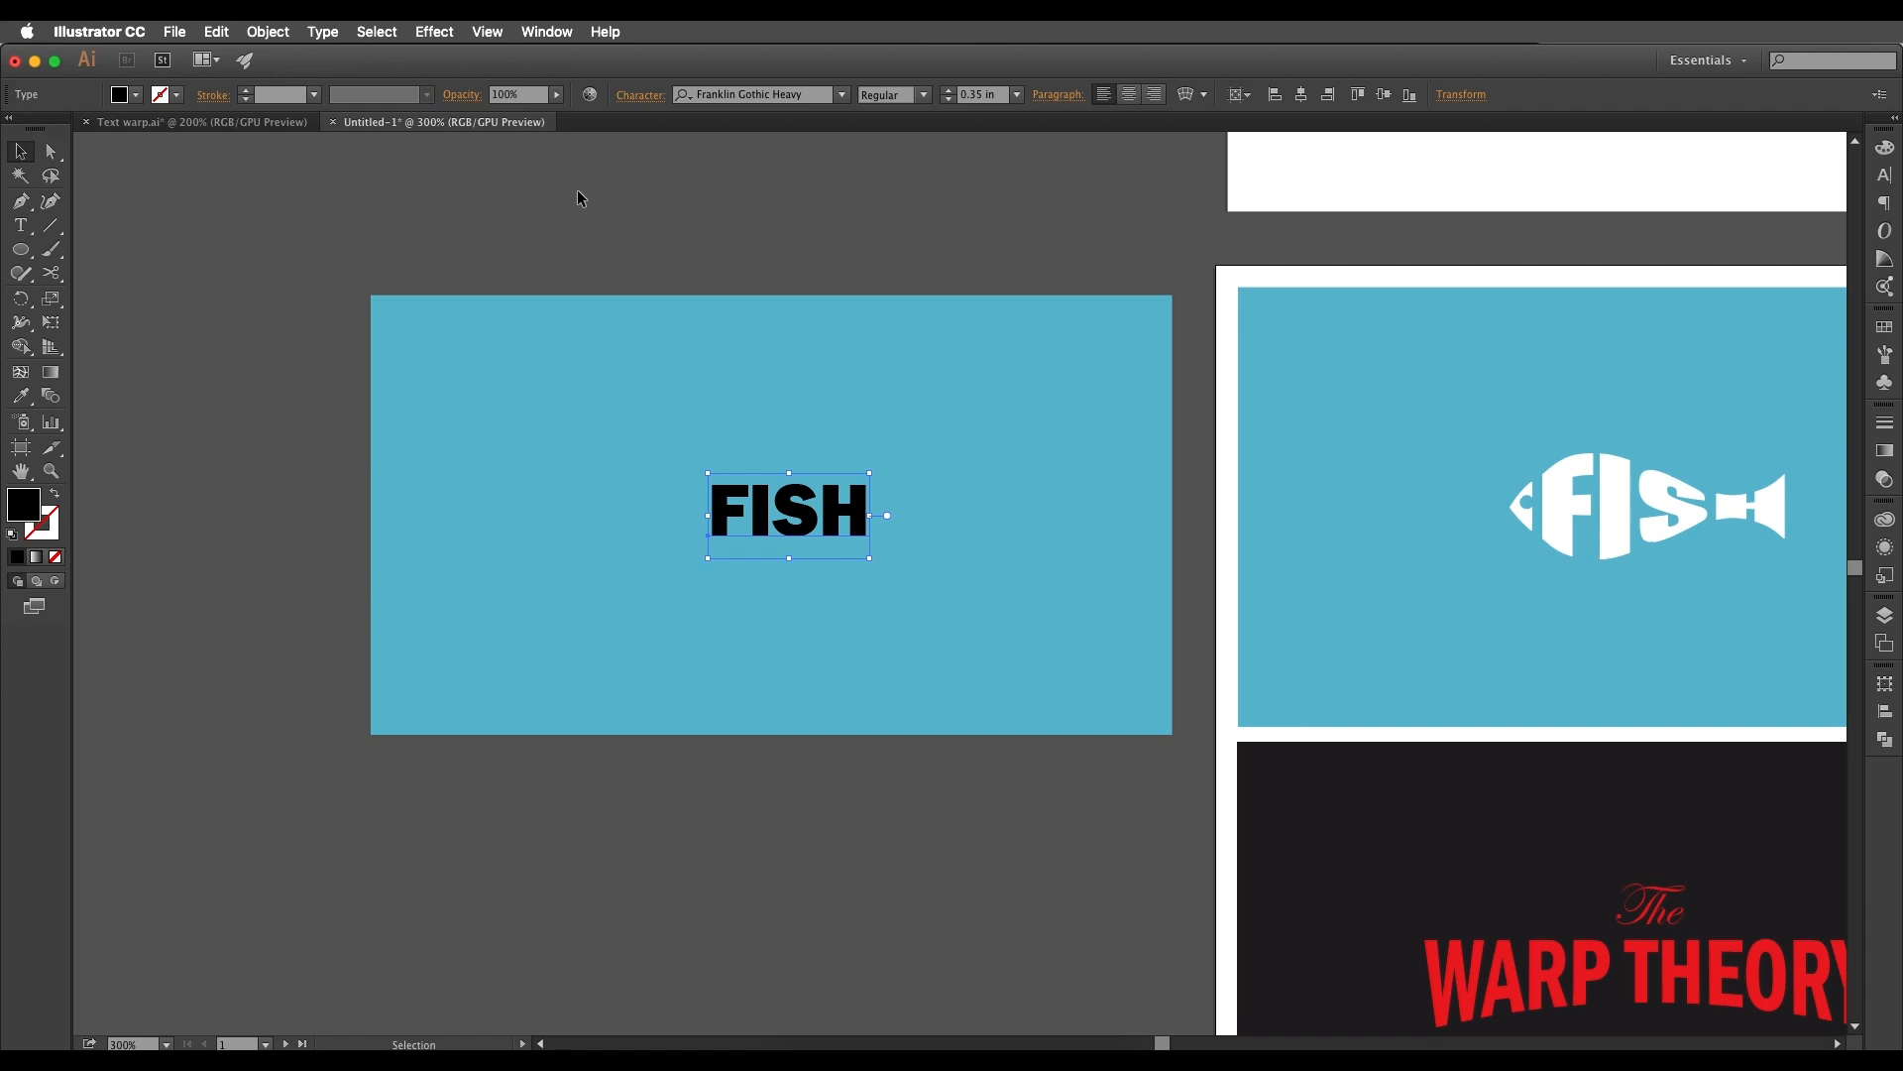
Step: Start an Envelope Distort warp on the FISH text using the Fish style with horizontal orientation
left_click(268, 31)
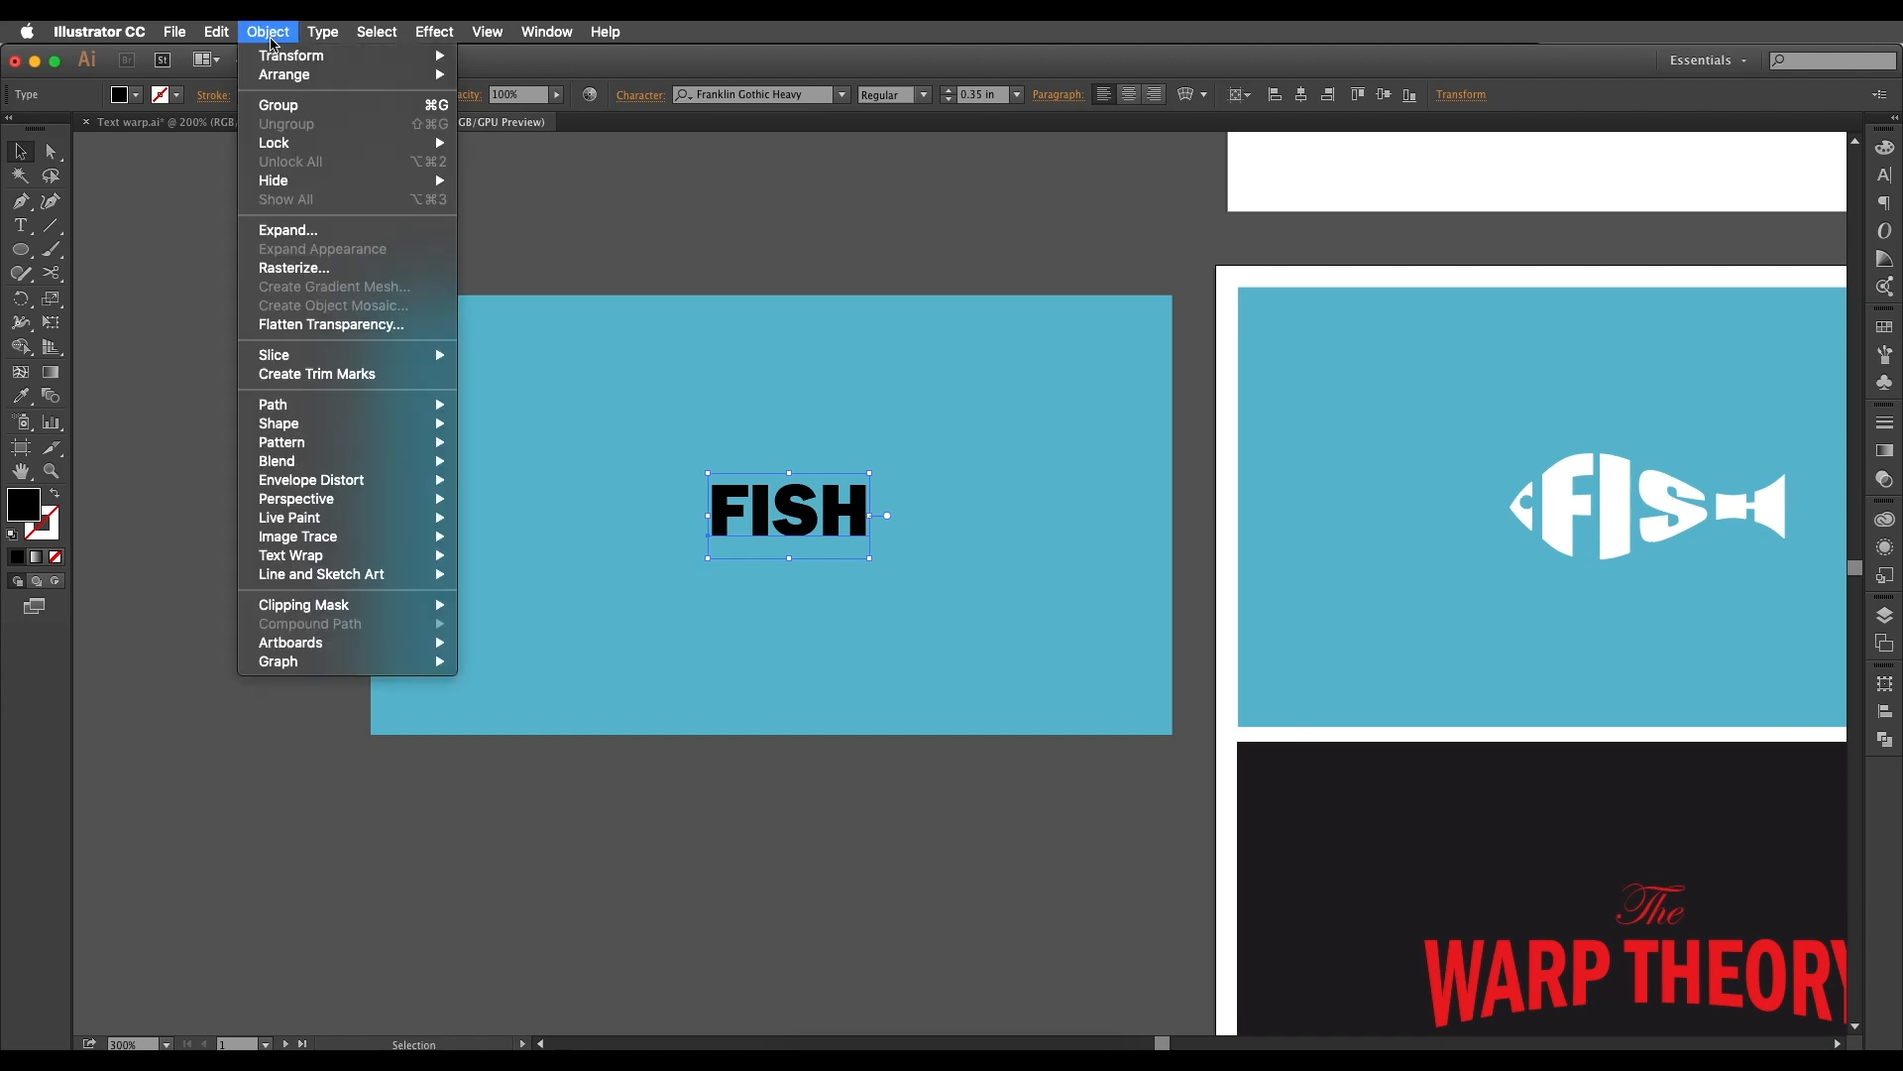
mouse_move(352, 480)
left_click(521, 482)
left_click_drag(674, 159, 1254, 137)
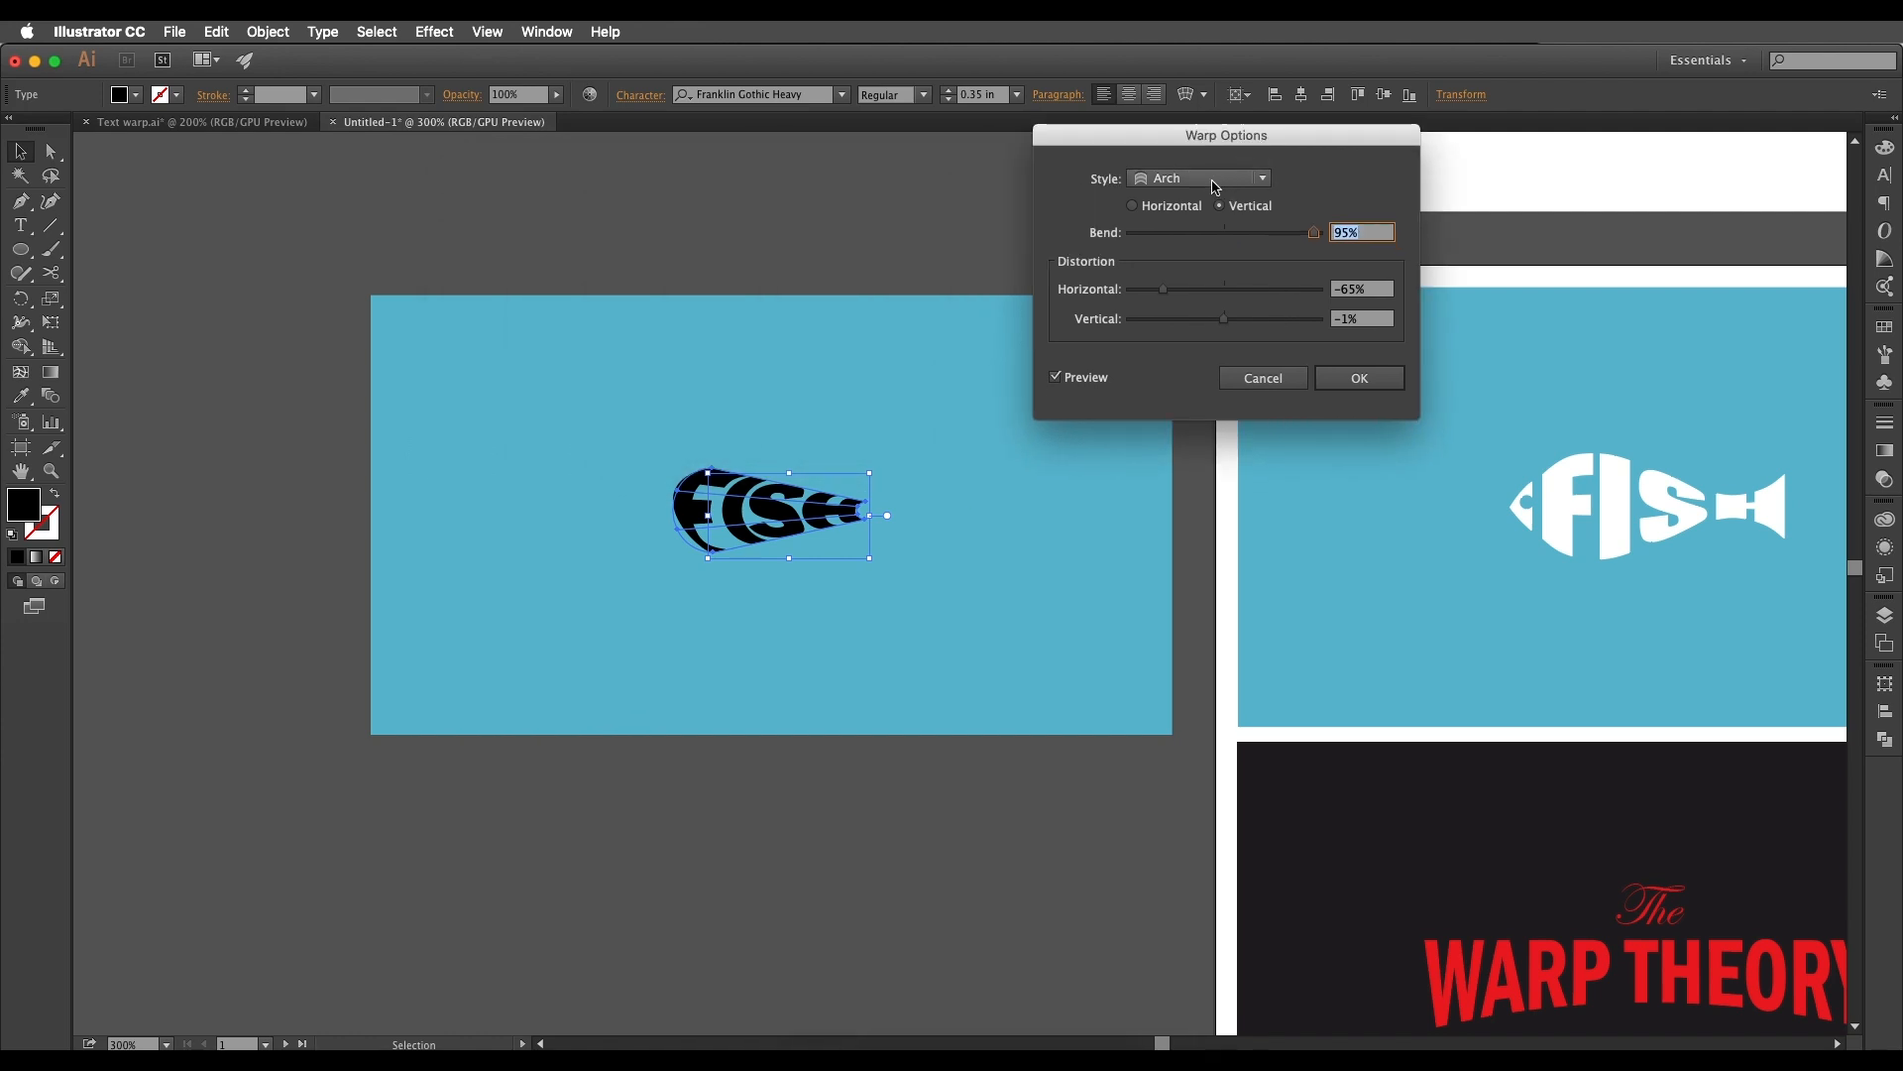
left_click(1216, 187)
left_click(1182, 416)
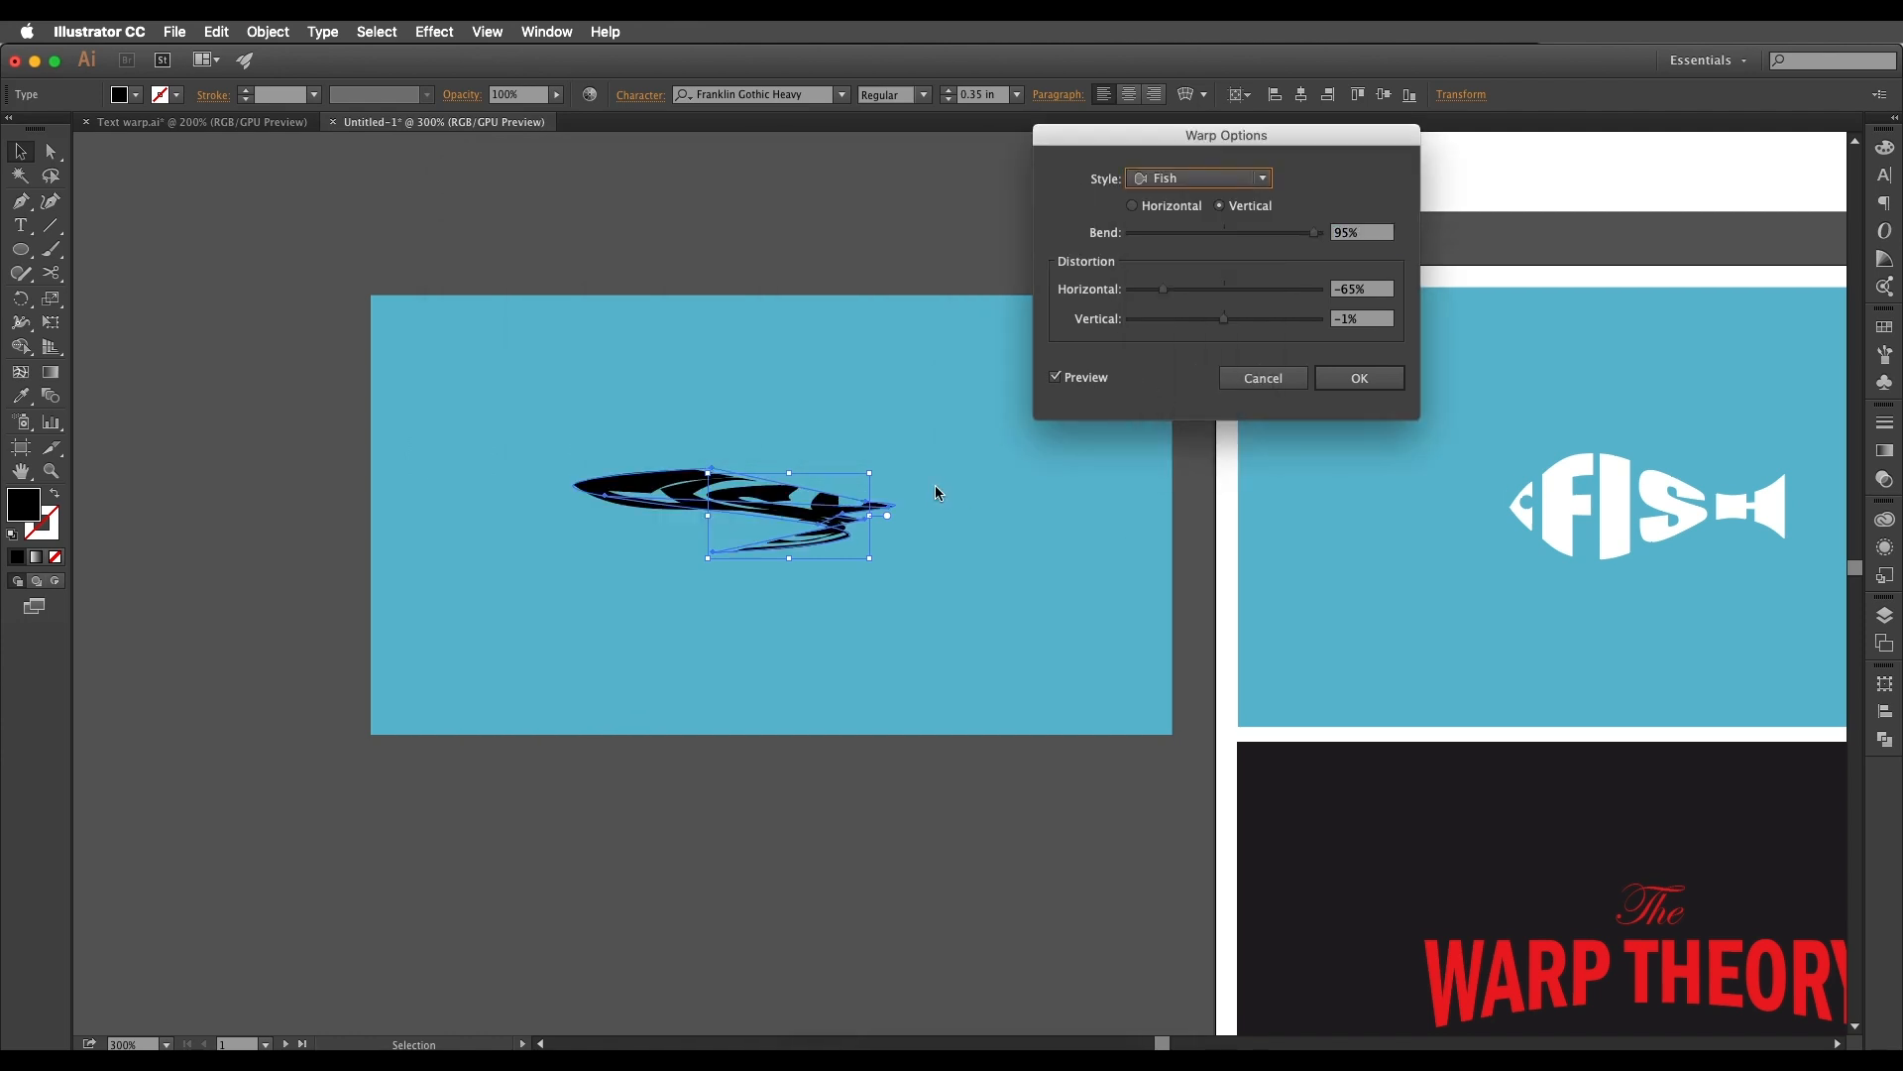
left_click_drag(1208, 140, 737, 83)
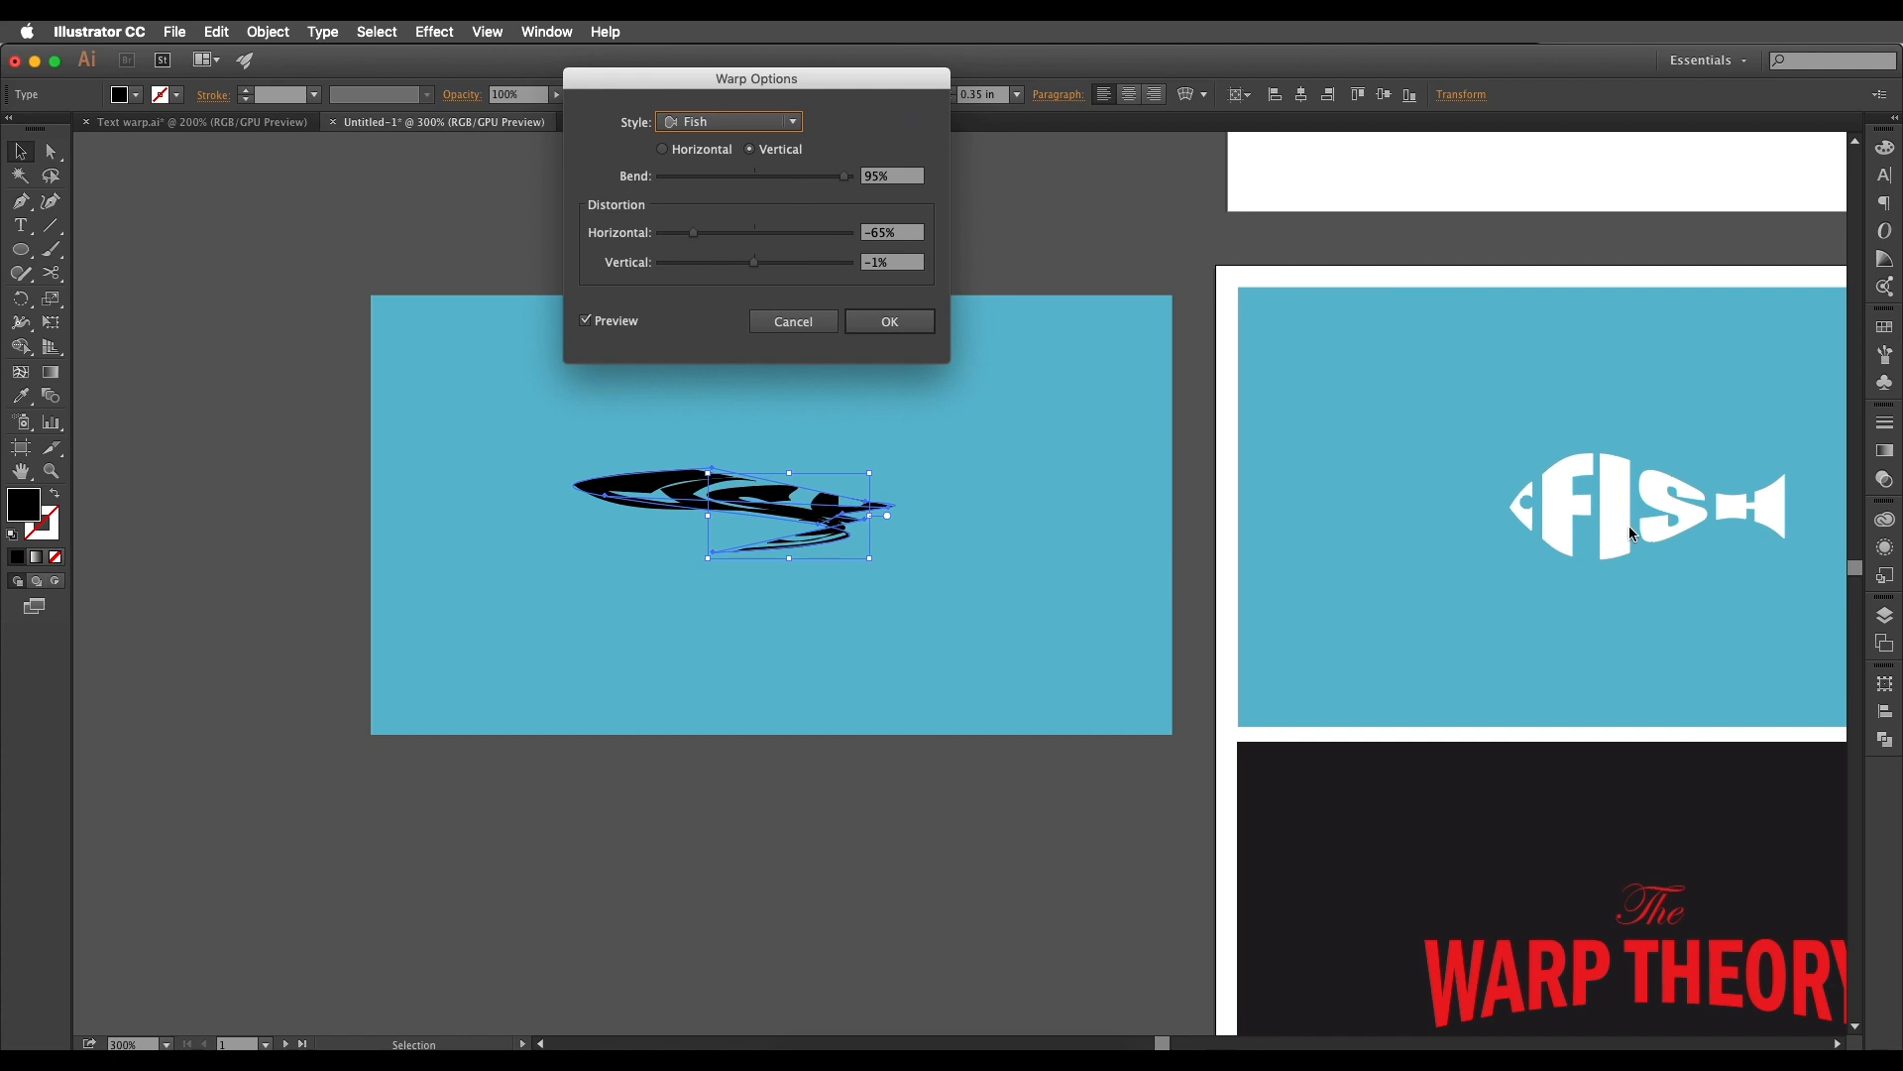
left_click(665, 149)
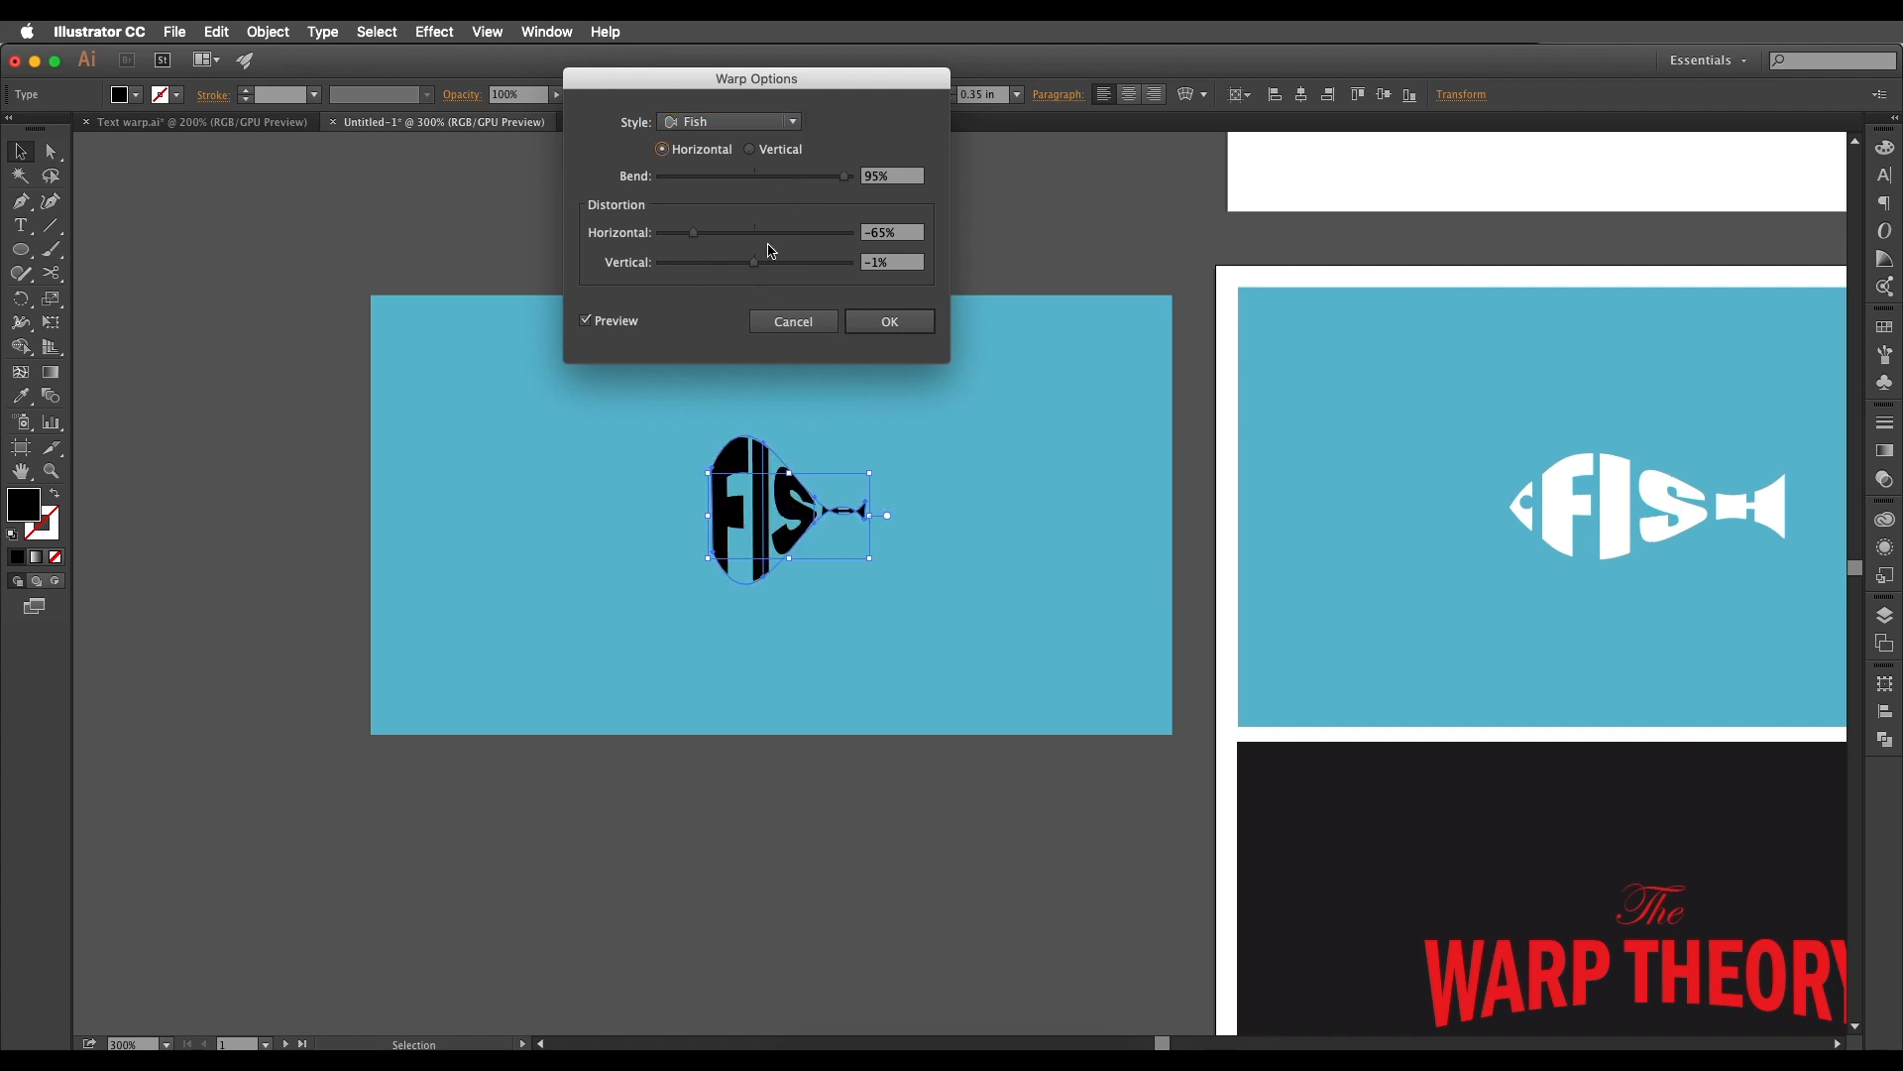
Step: Set both distortions to 0% and the bend to 53%, and apply the warp to the FISH text
left_click(893, 236)
type("0")
left_click(890, 261)
type("0")
left_click_drag(844, 177, 805, 178)
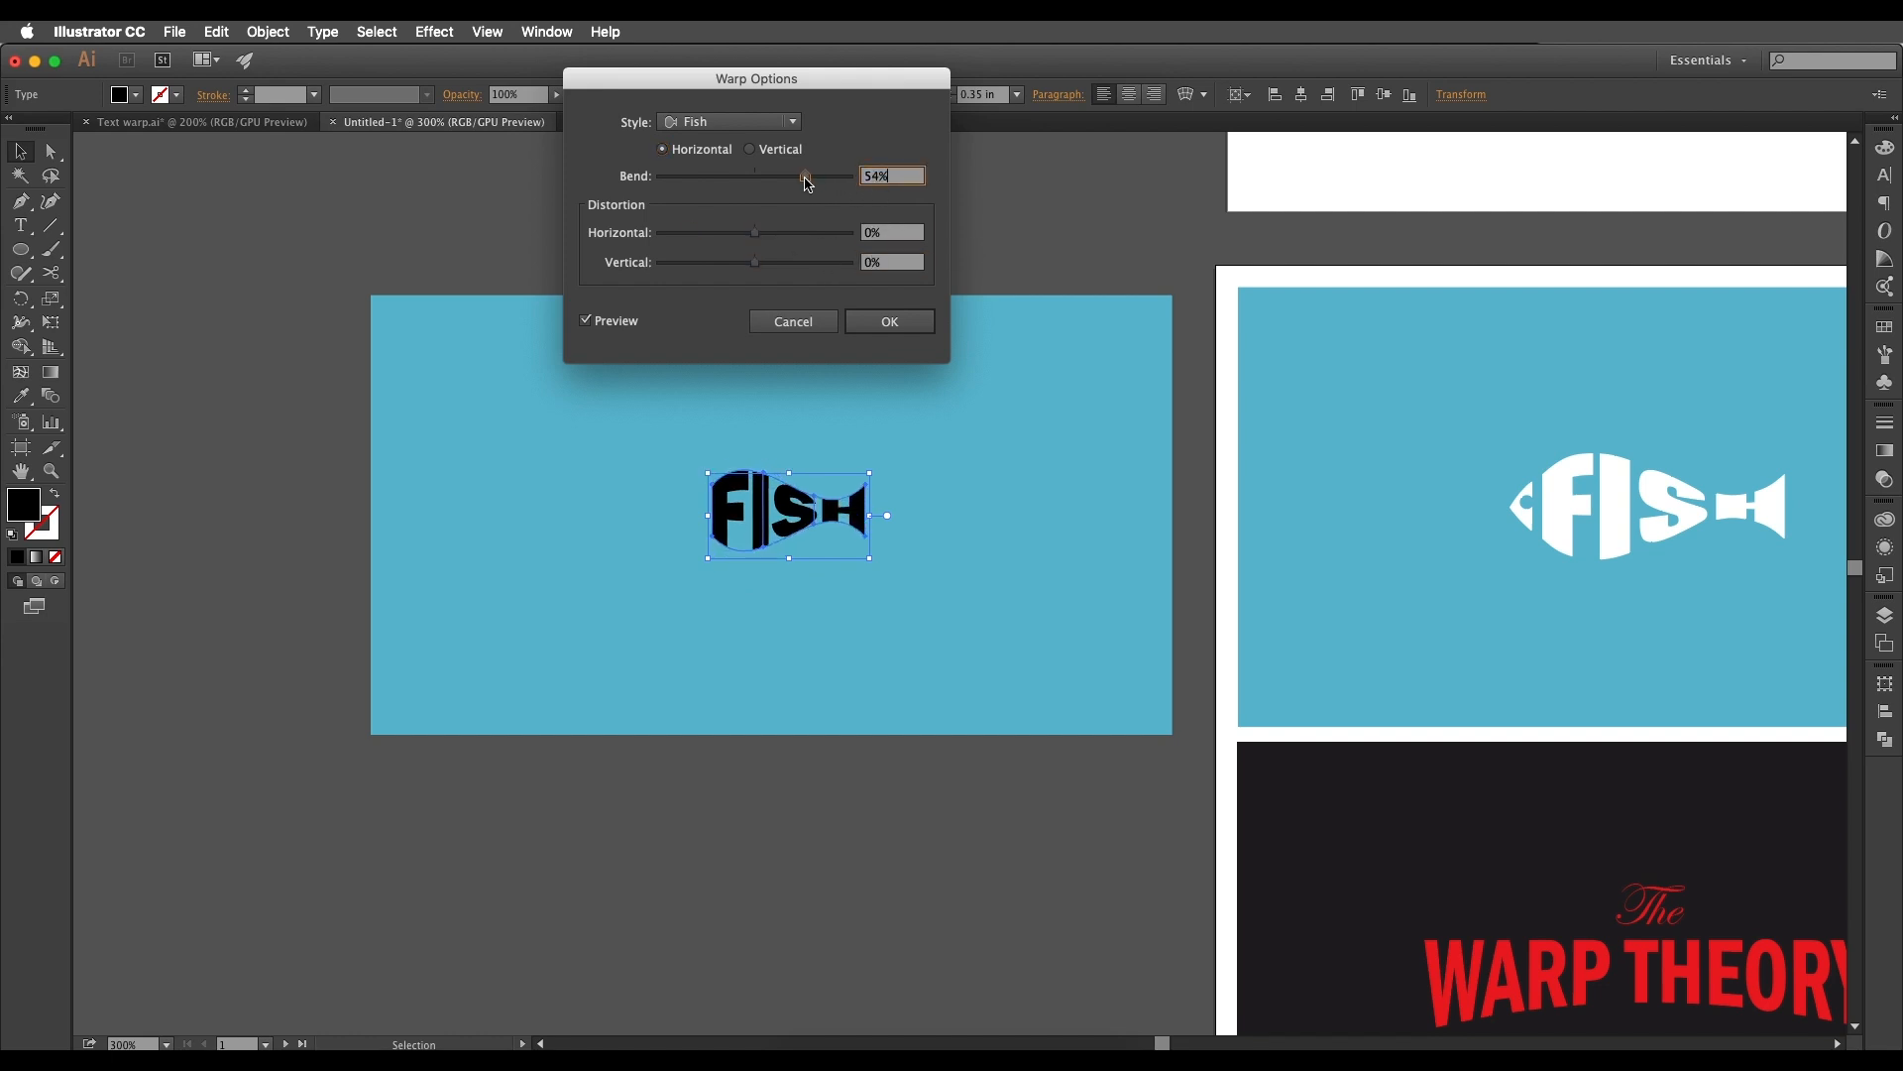
left_click_drag(805, 178, 809, 183)
left_click(930, 328)
Step: Reset the FISH envelope with Warp and apply a 56% bend in the Fish style
key("super+equal")
left_click_drag(751, 516, 594, 541)
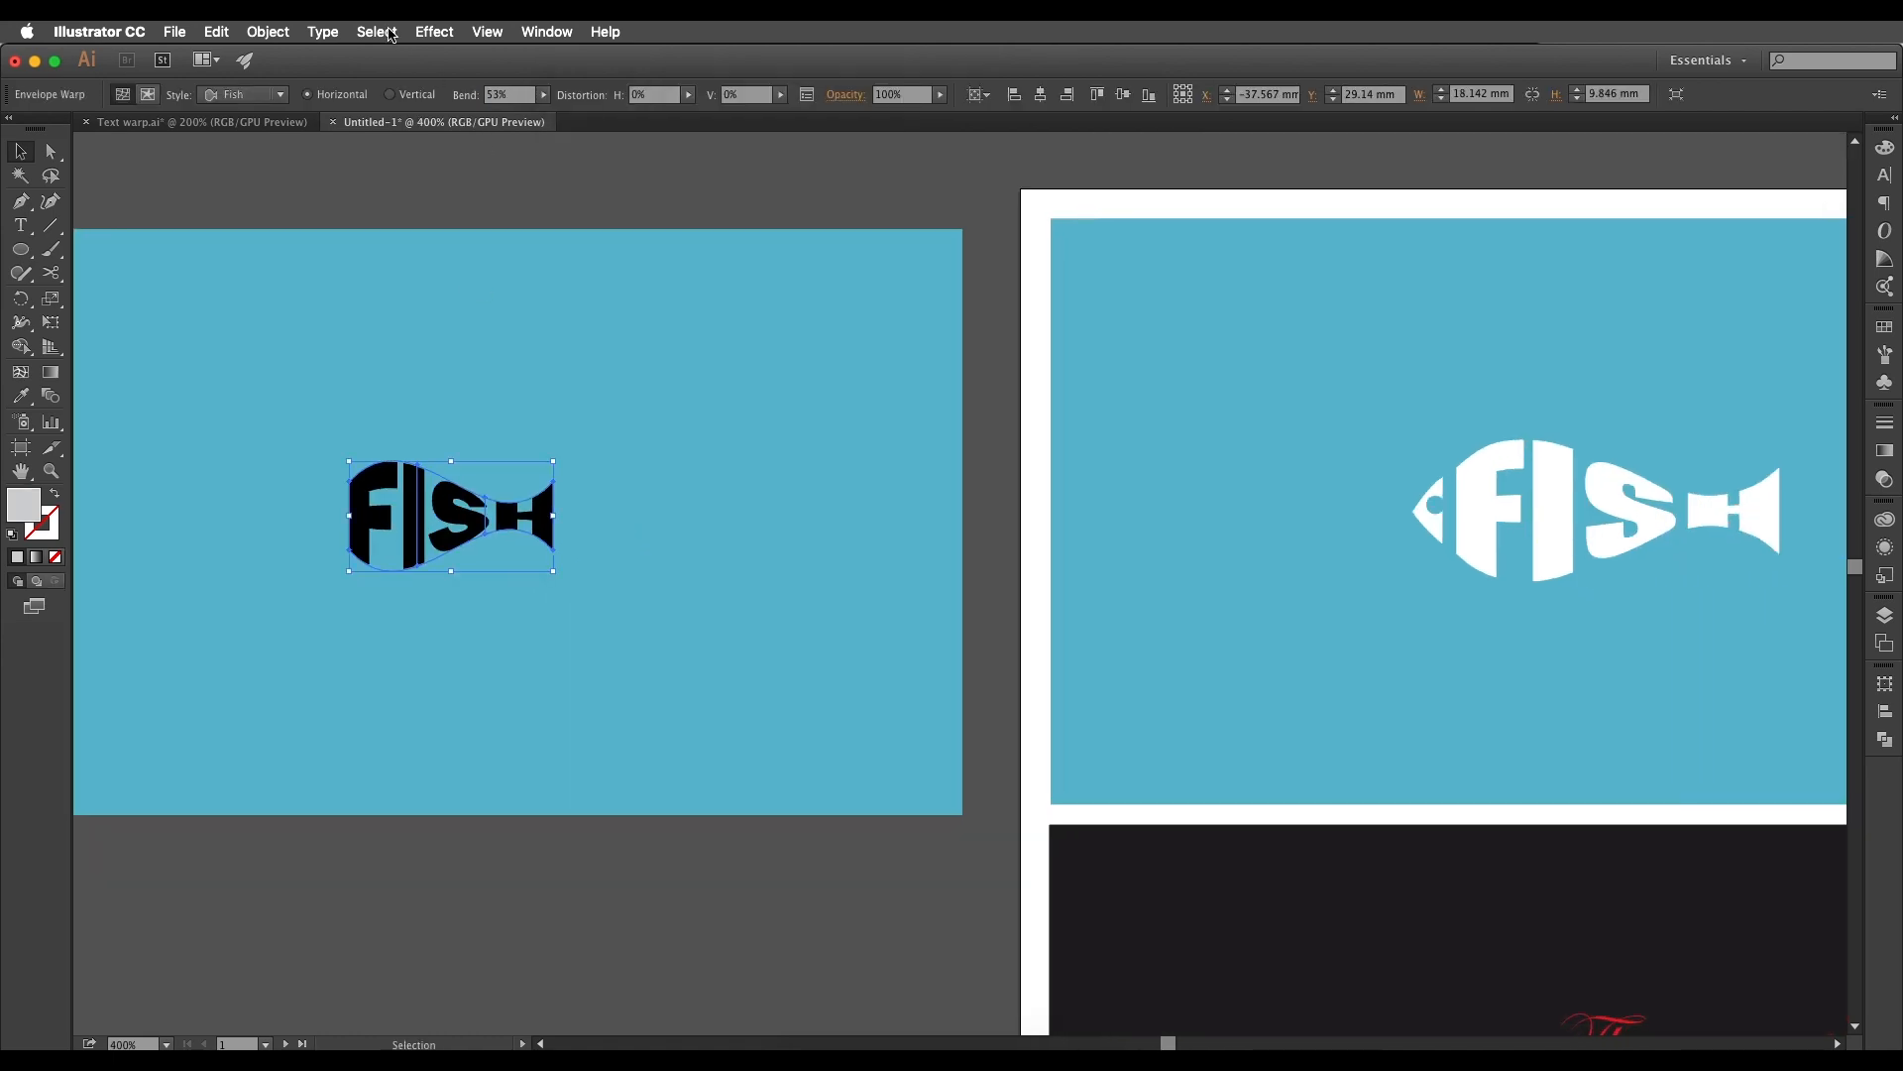
scroll(543, 498, "left", 3)
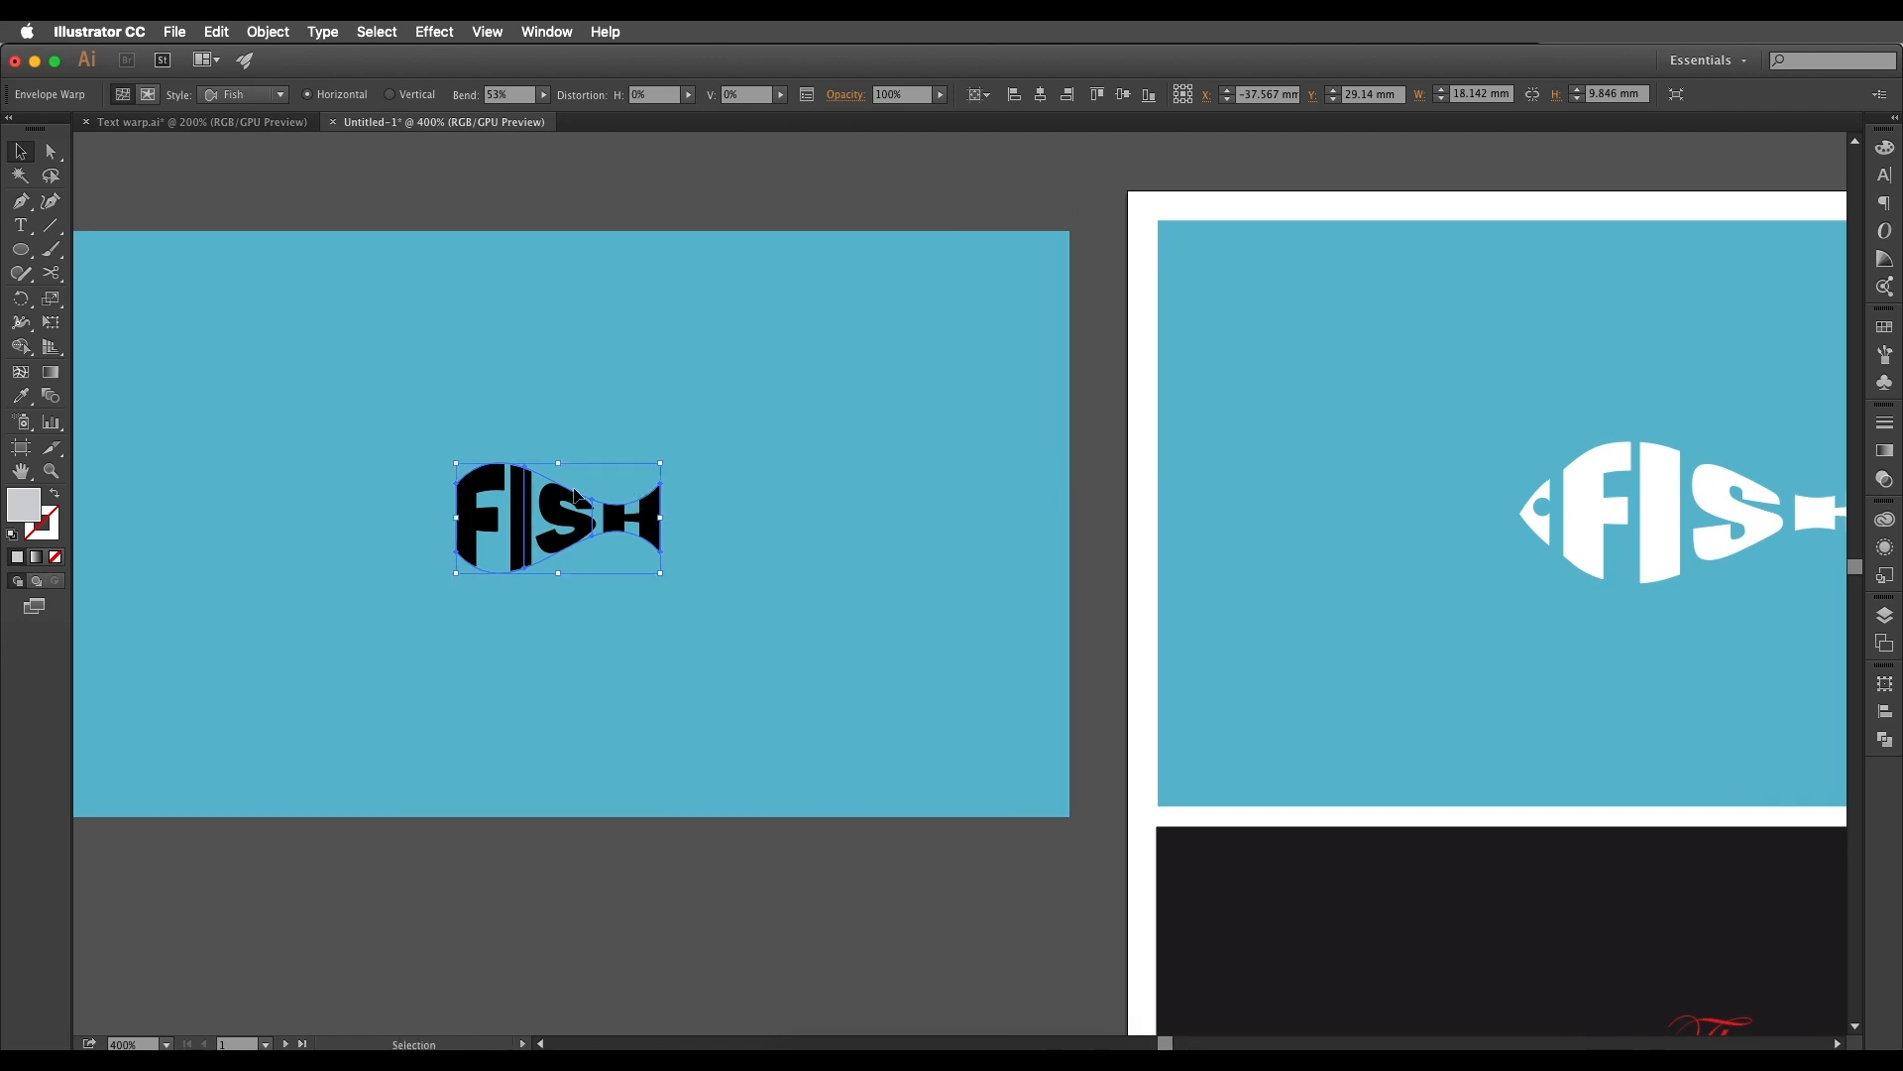
left_click(286, 35)
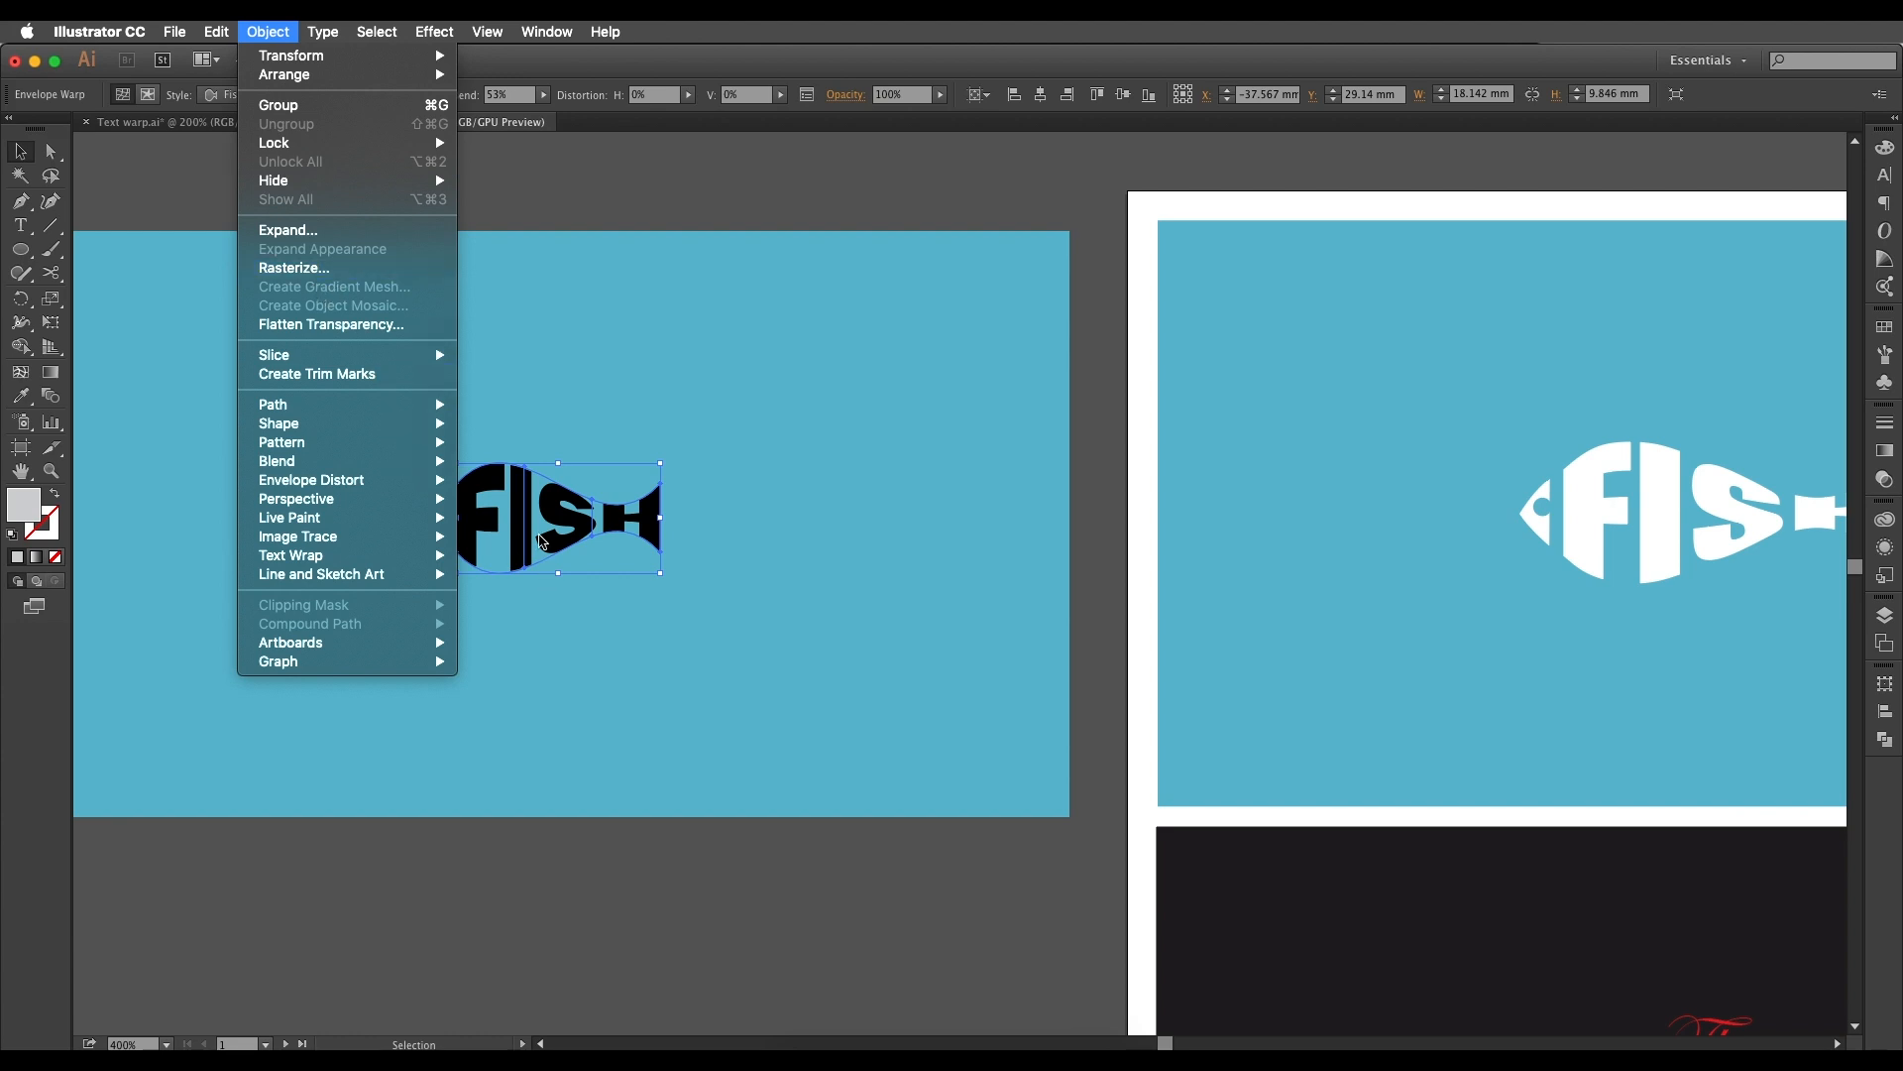
mouse_move(337, 480)
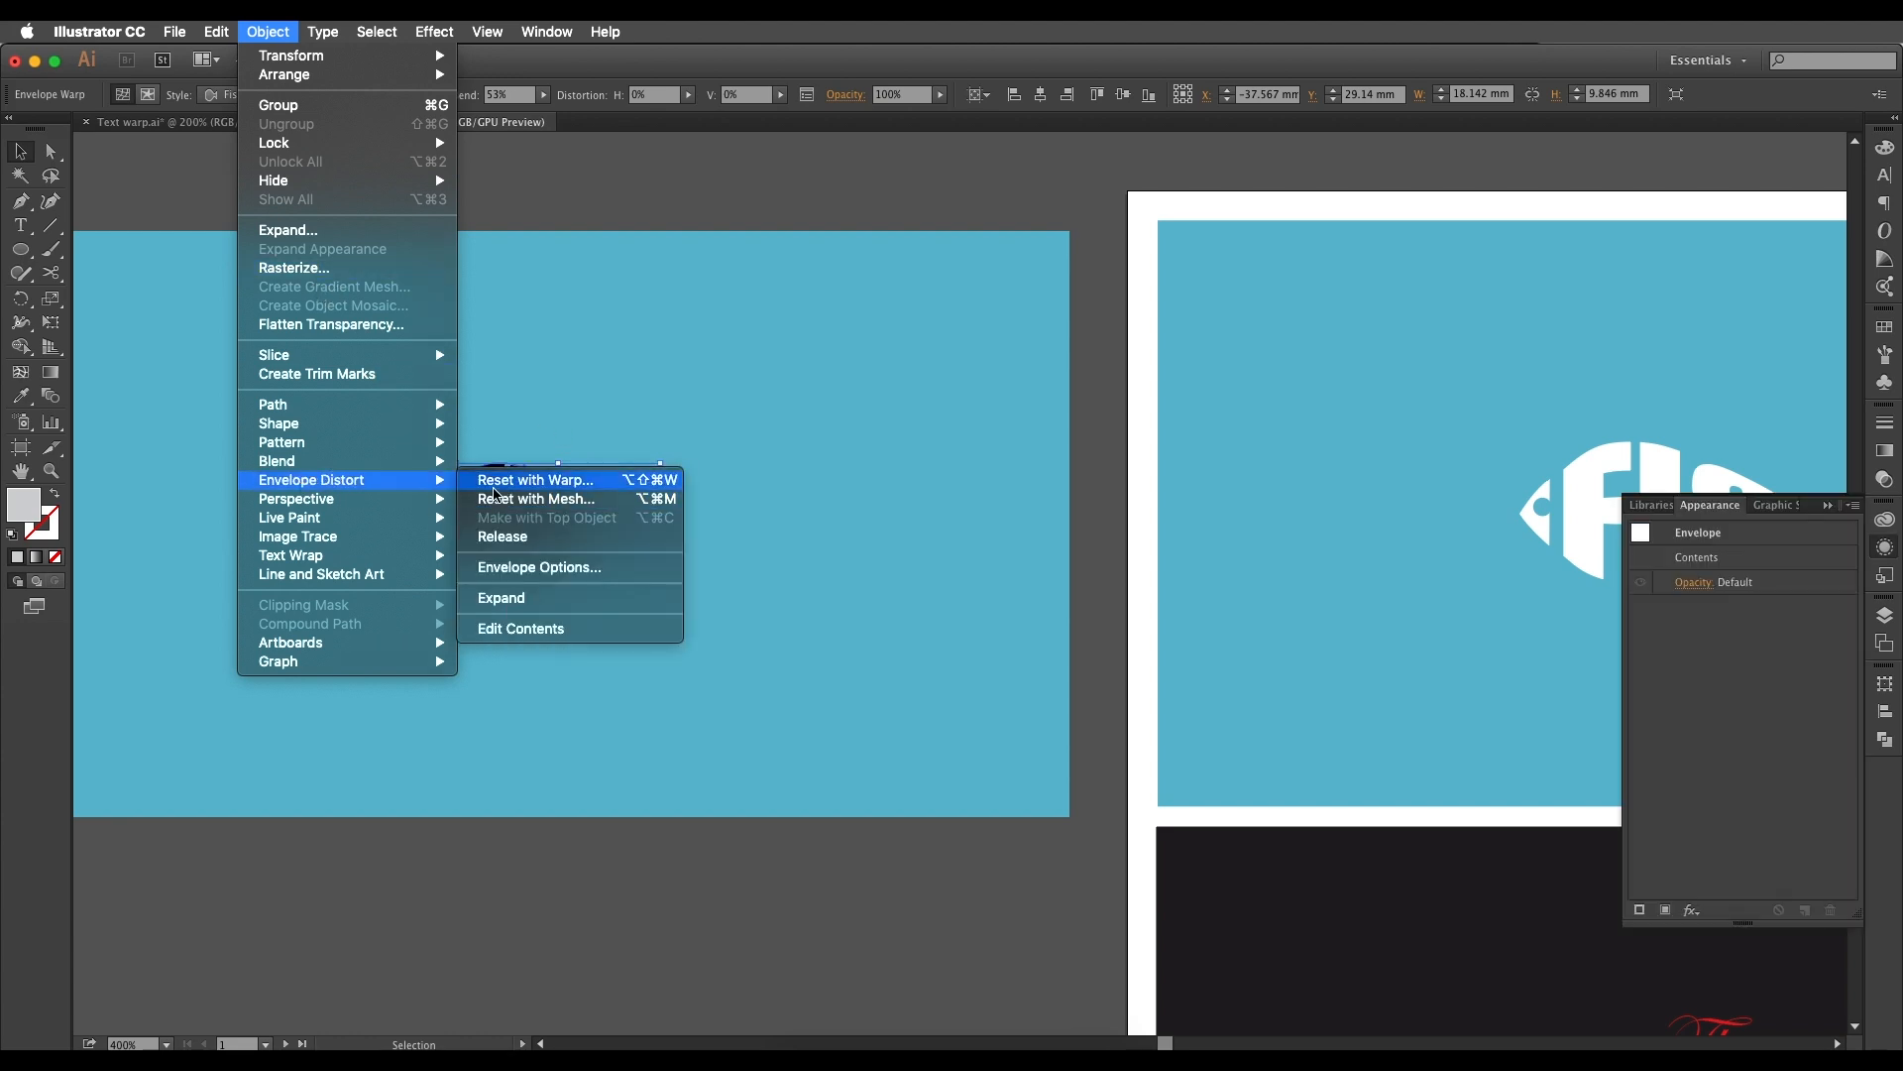
left_click(536, 480)
left_click_drag(803, 180, 811, 177)
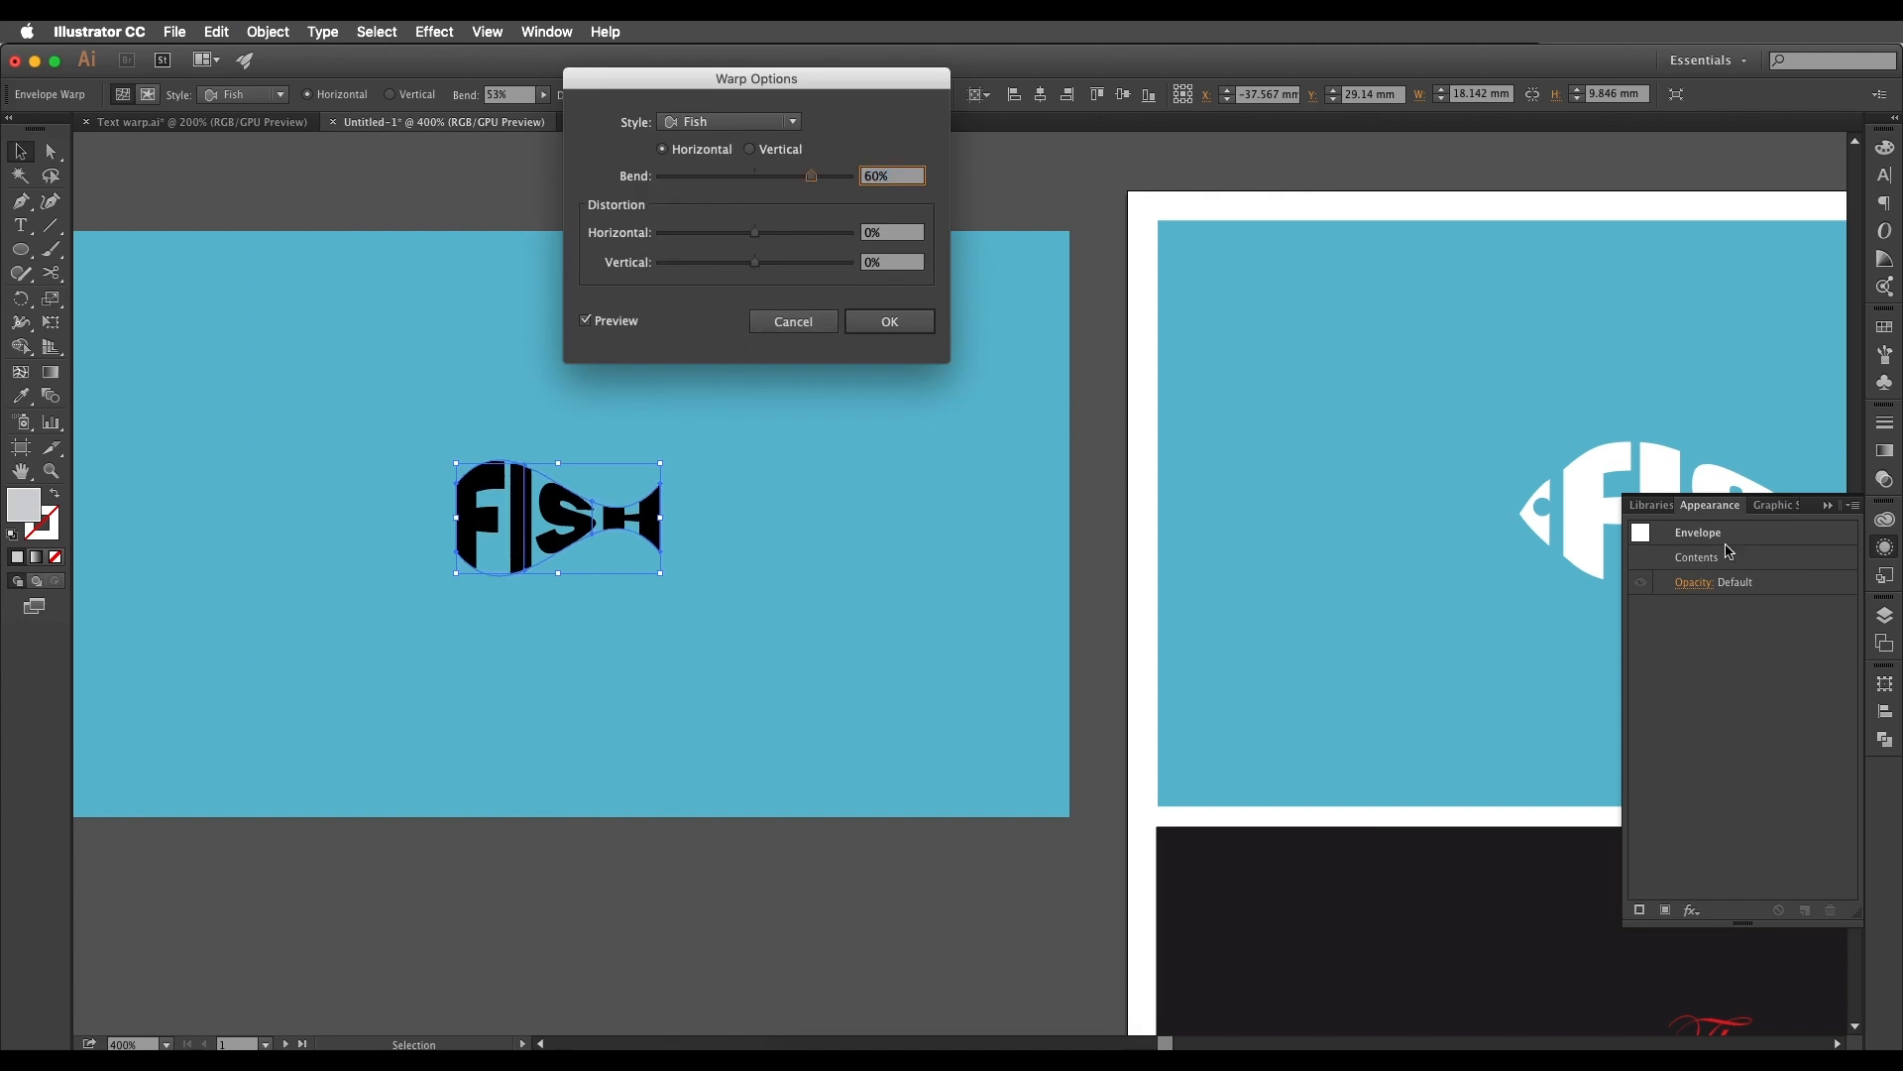
left_click_drag(805, 185, 807, 178)
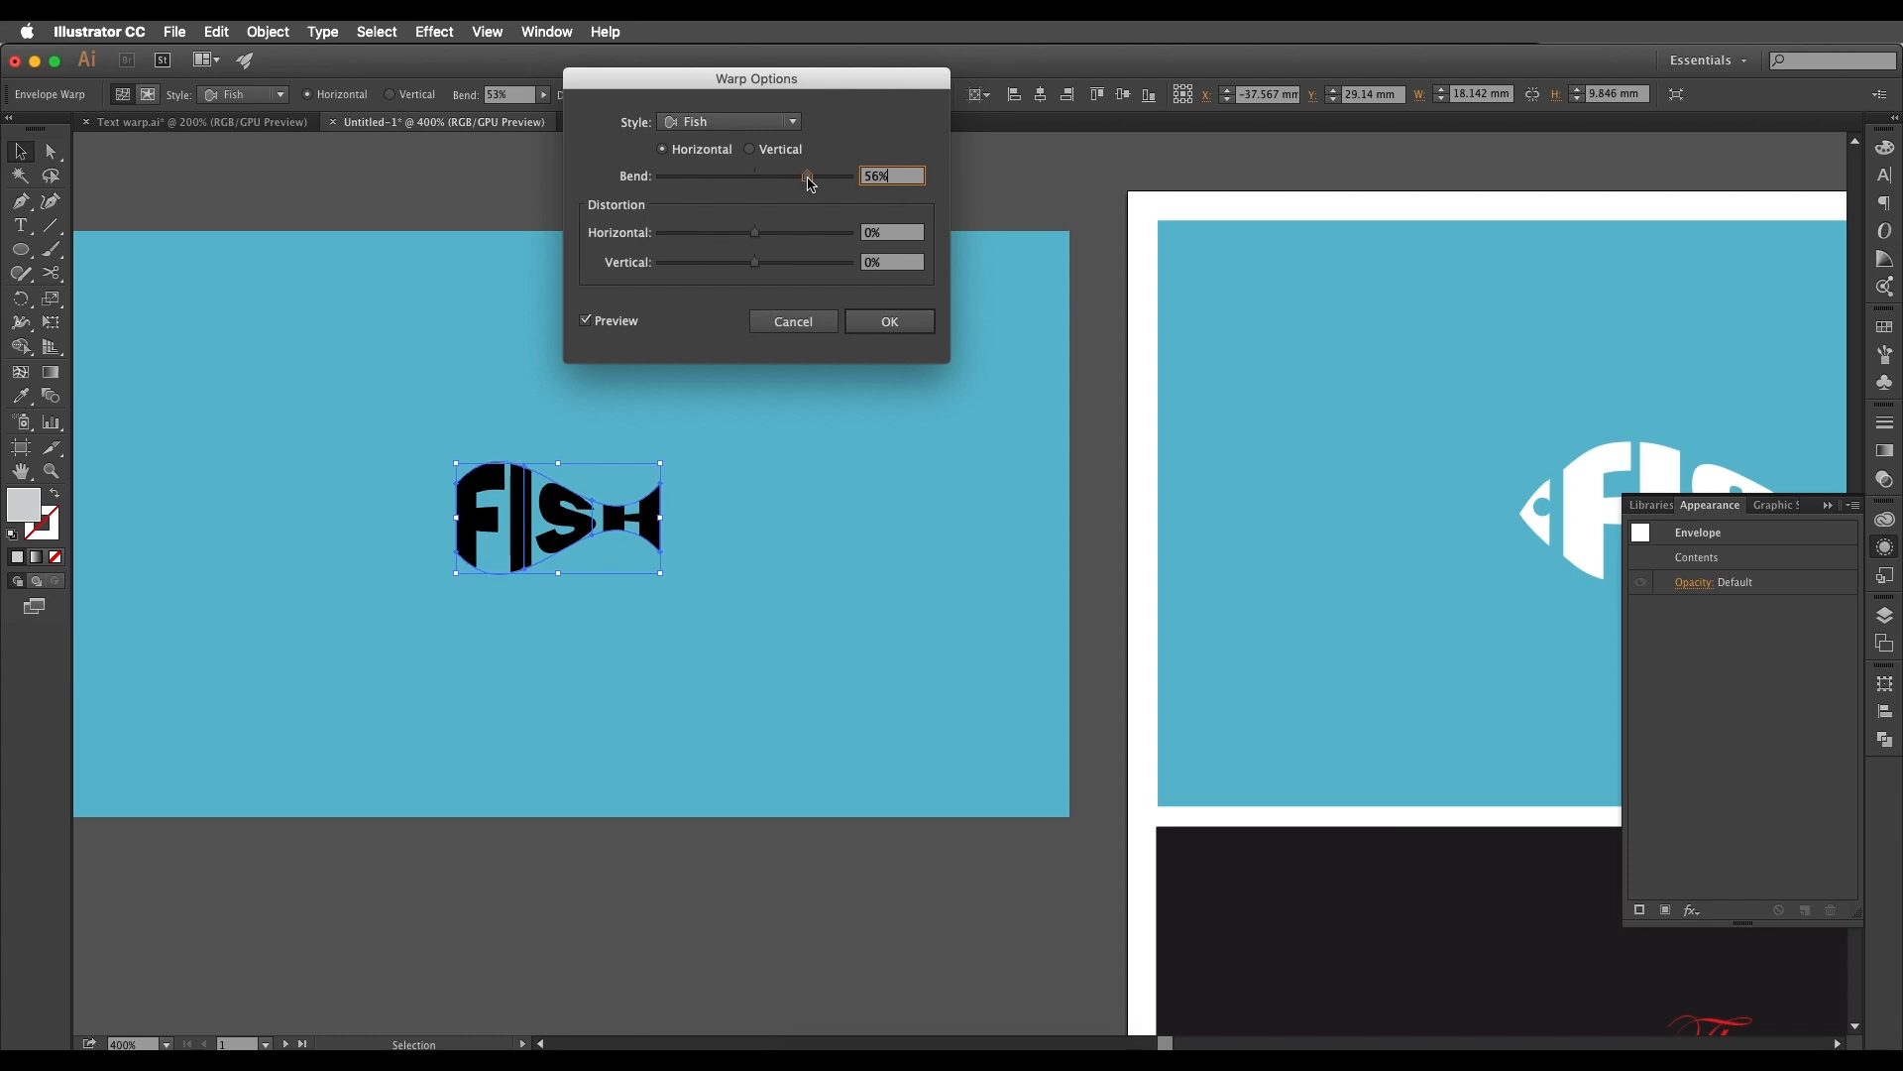
left_click(884, 325)
Step: Select the duplicated blue rectangle and compare the warped FISH text with the head shape of the finished FISH logo
left_click(993, 496)
left_click_drag(716, 596, 875, 556)
left_click_drag(1259, 523, 1021, 493)
left_click_drag(771, 488, 850, 475)
left_click_drag(630, 467, 945, 473)
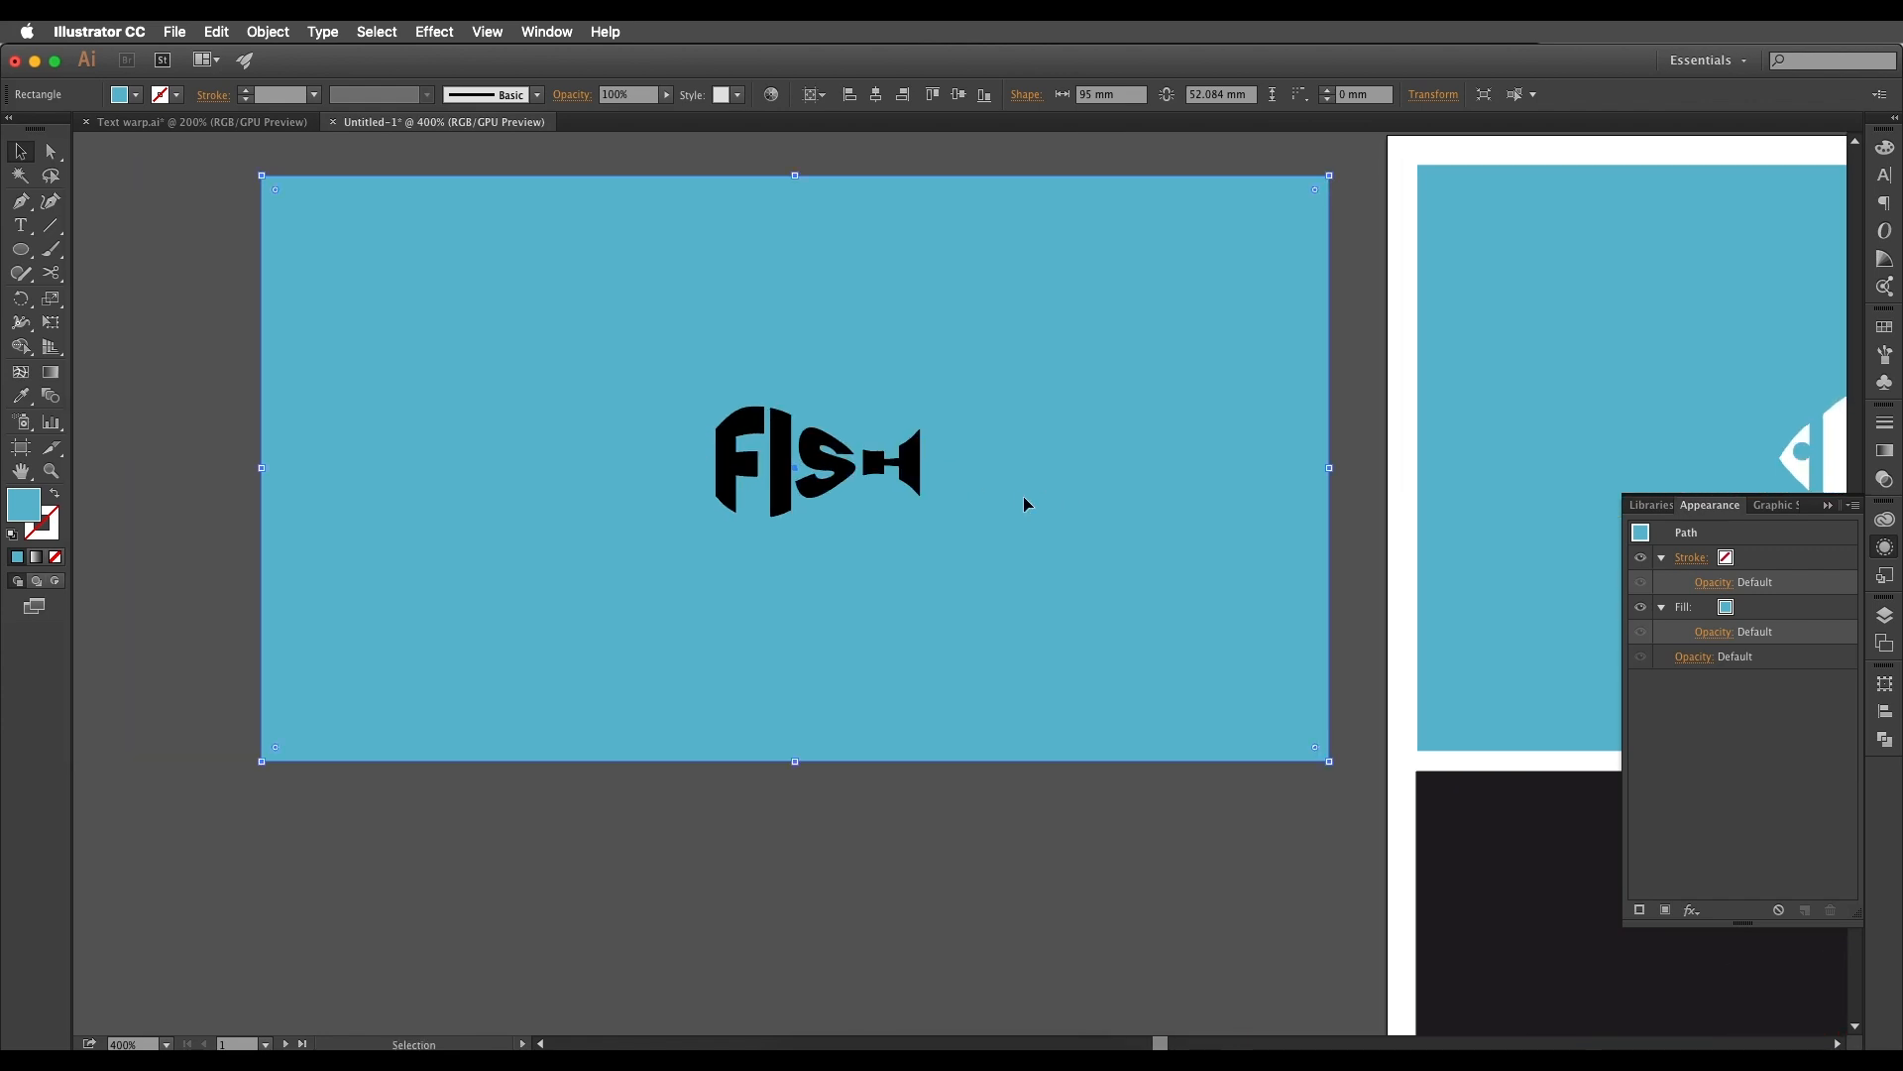
left_click_drag(1650, 455, 1162, 446)
left_click_drag(692, 422, 1166, 452)
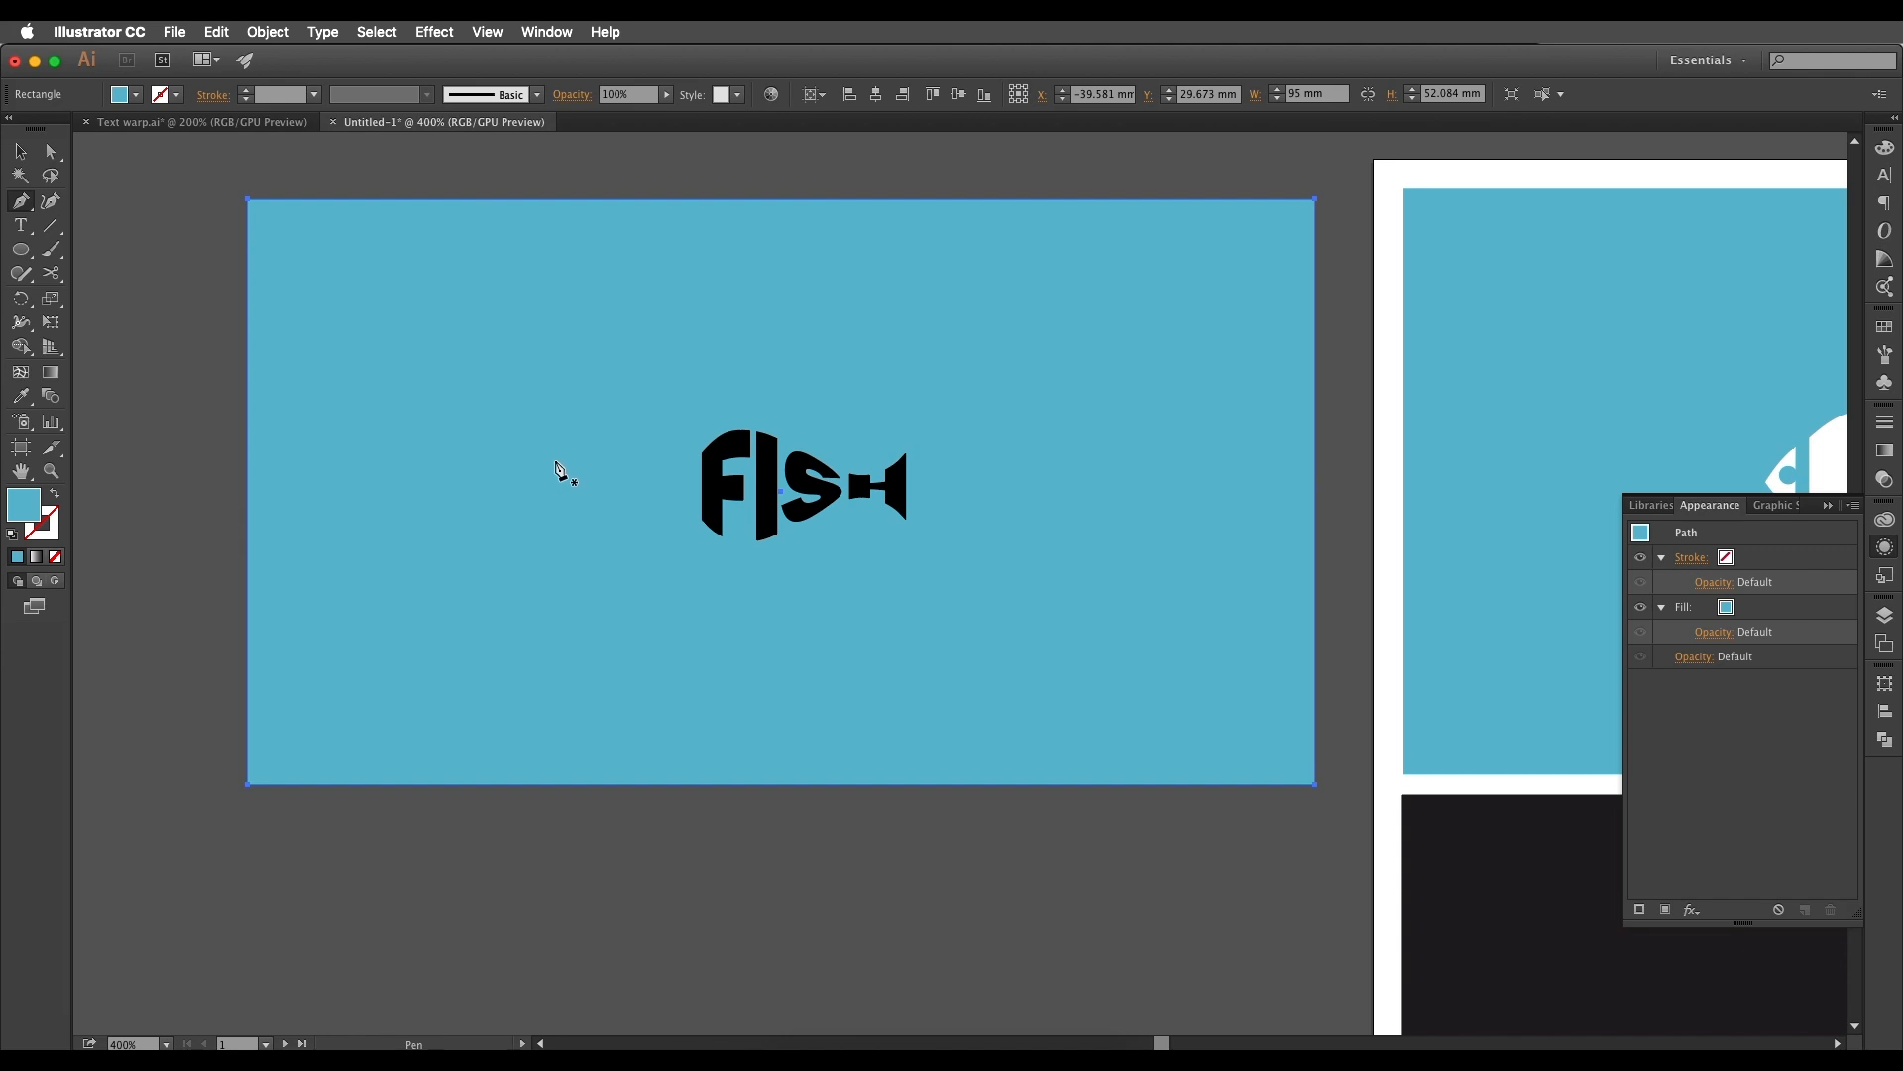
Step: Lock the blue background rectangle and draw a closed triangular head shape before the F of the warped FISH text with the Pen tool
key("a")
key("super+2")
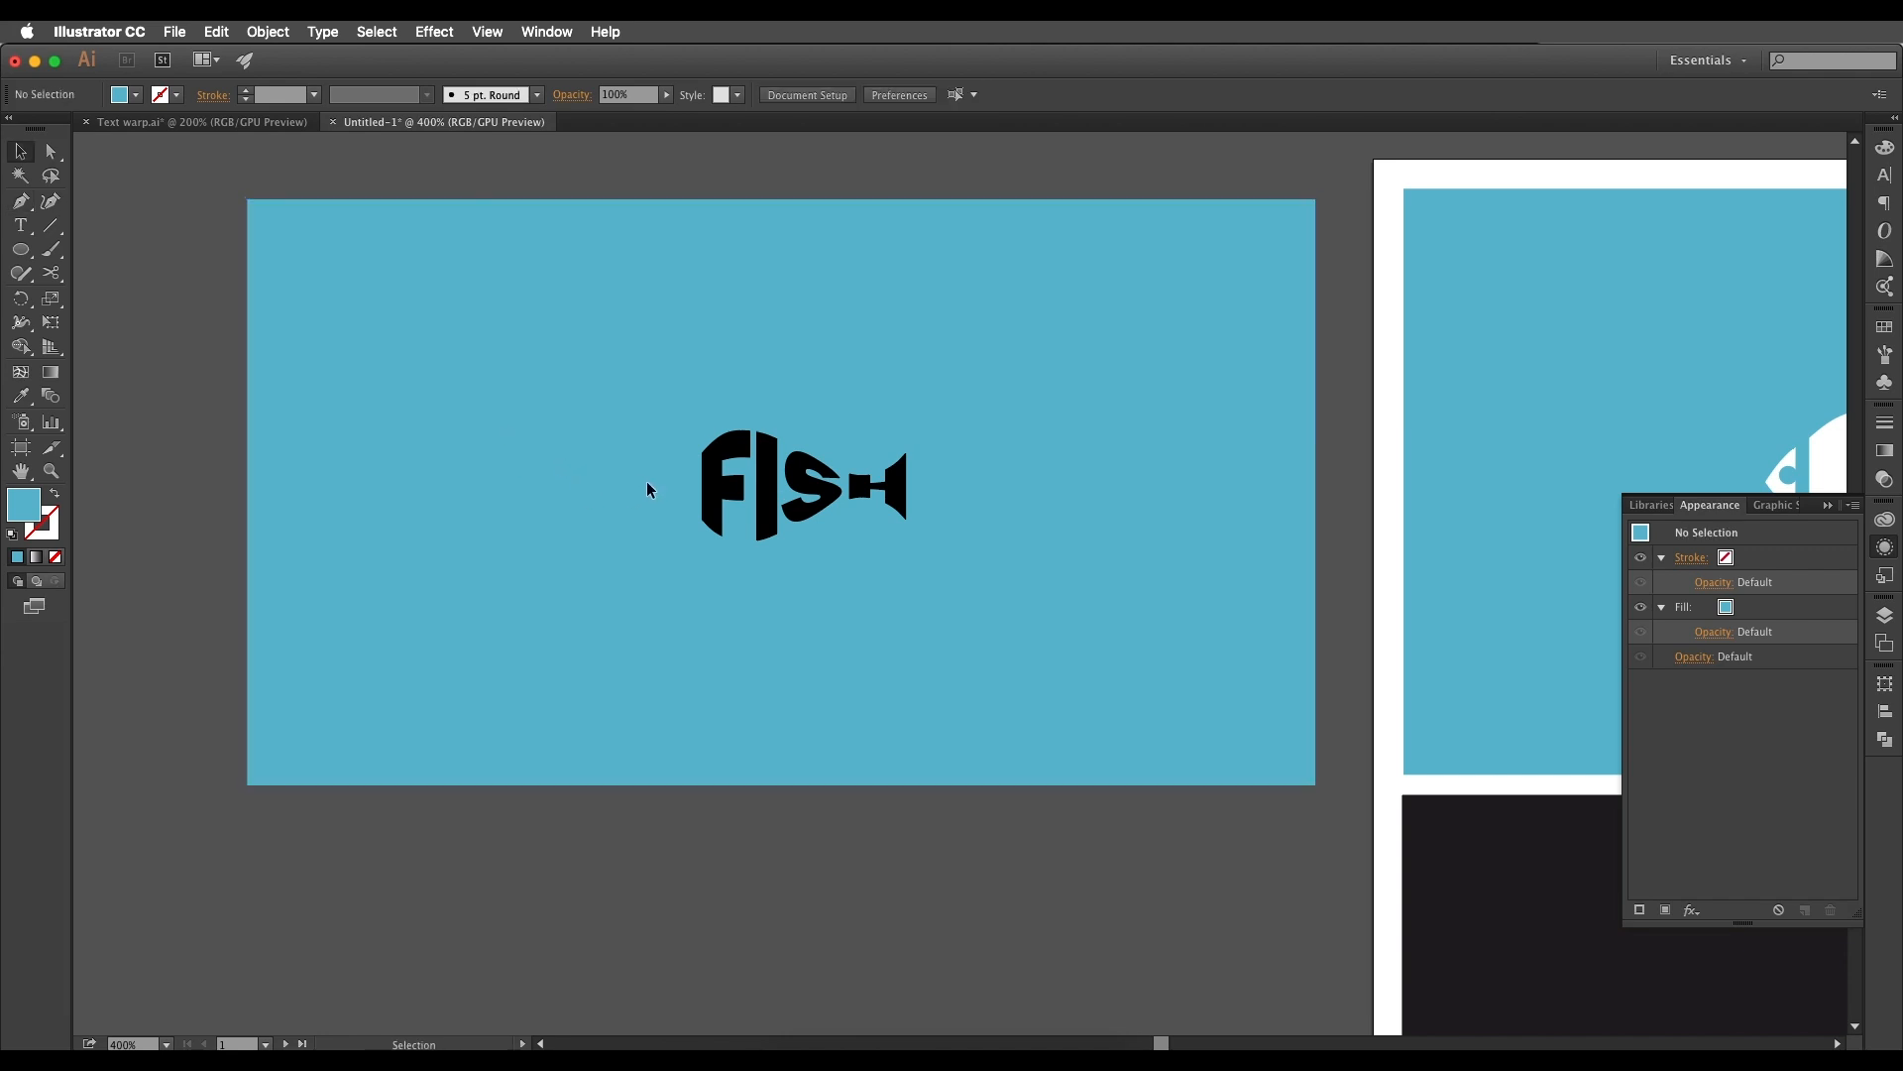
left_click(776, 502, "super")
left_click(776, 503, "super")
left_click_drag(662, 444, 766, 451)
key("super+equal")
key("p")
left_click(855, 425)
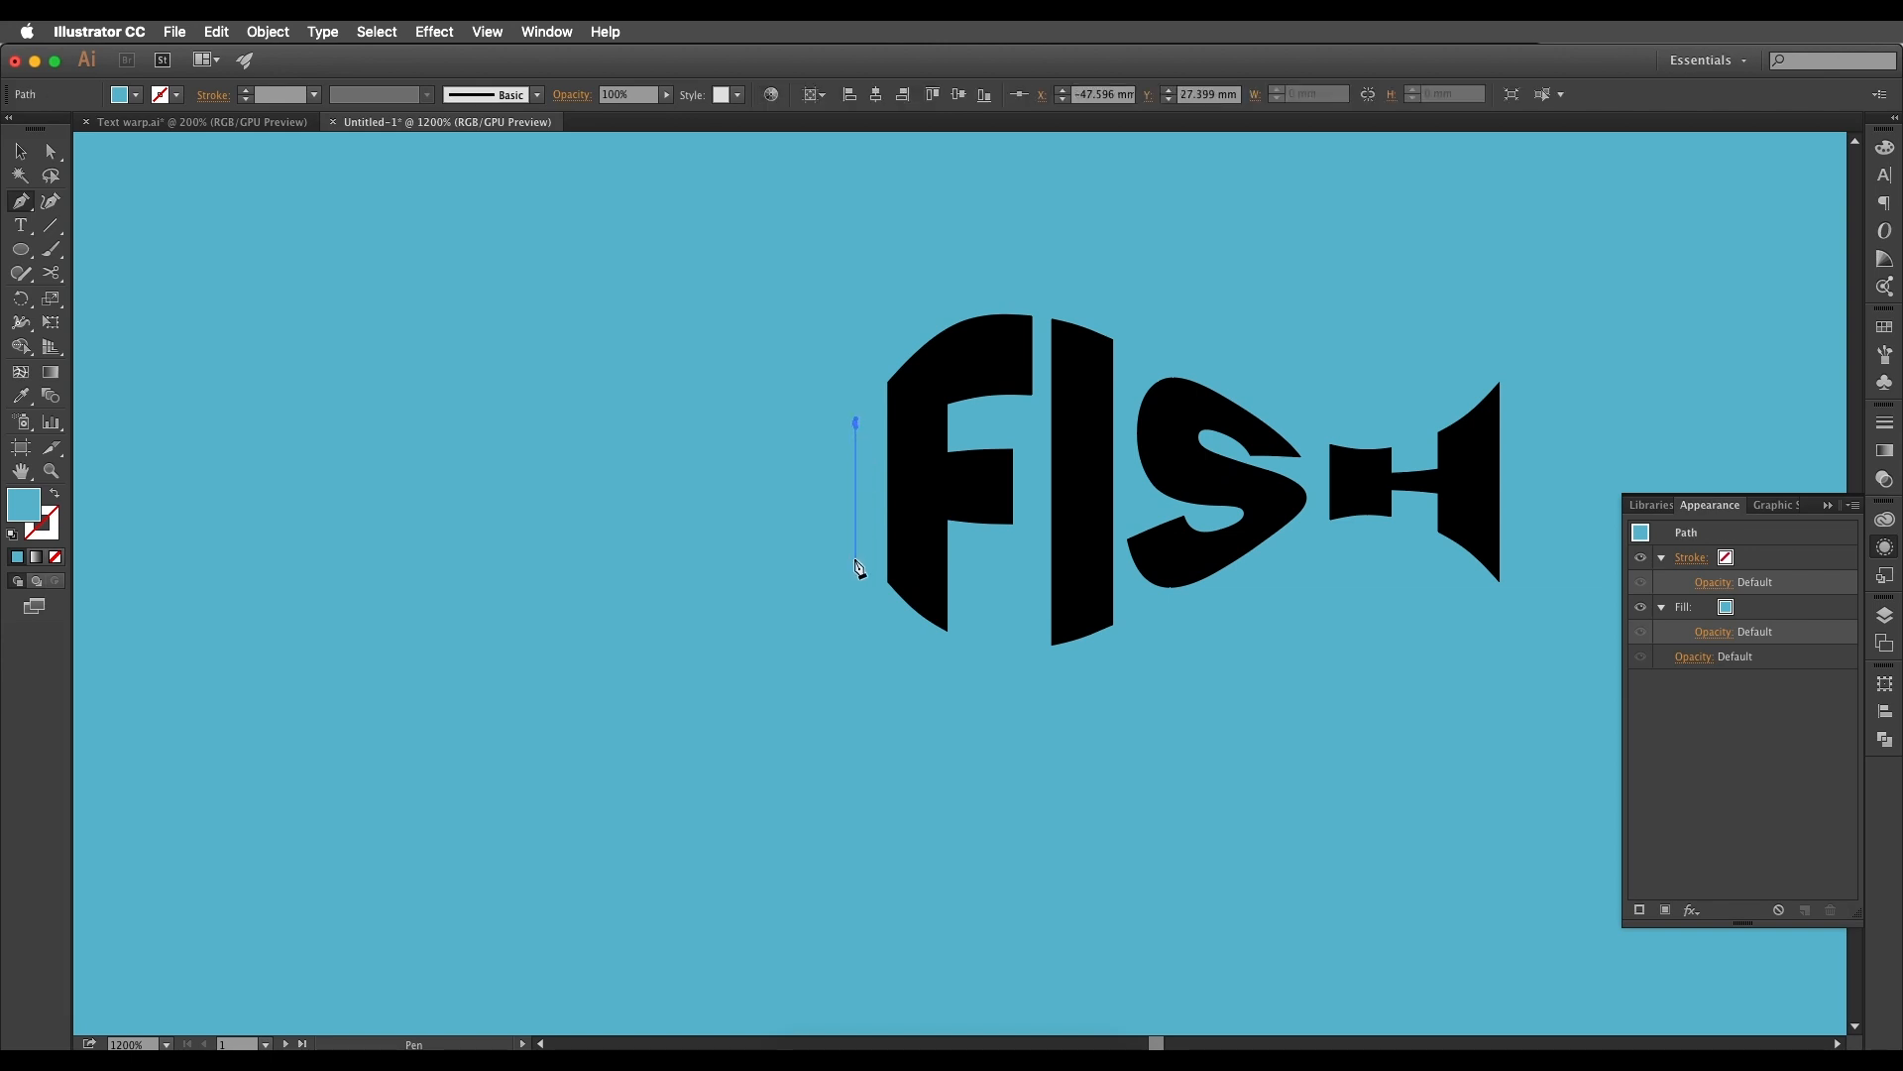
left_click(855, 557)
left_click_drag(793, 488, 772, 460)
left_click(794, 488)
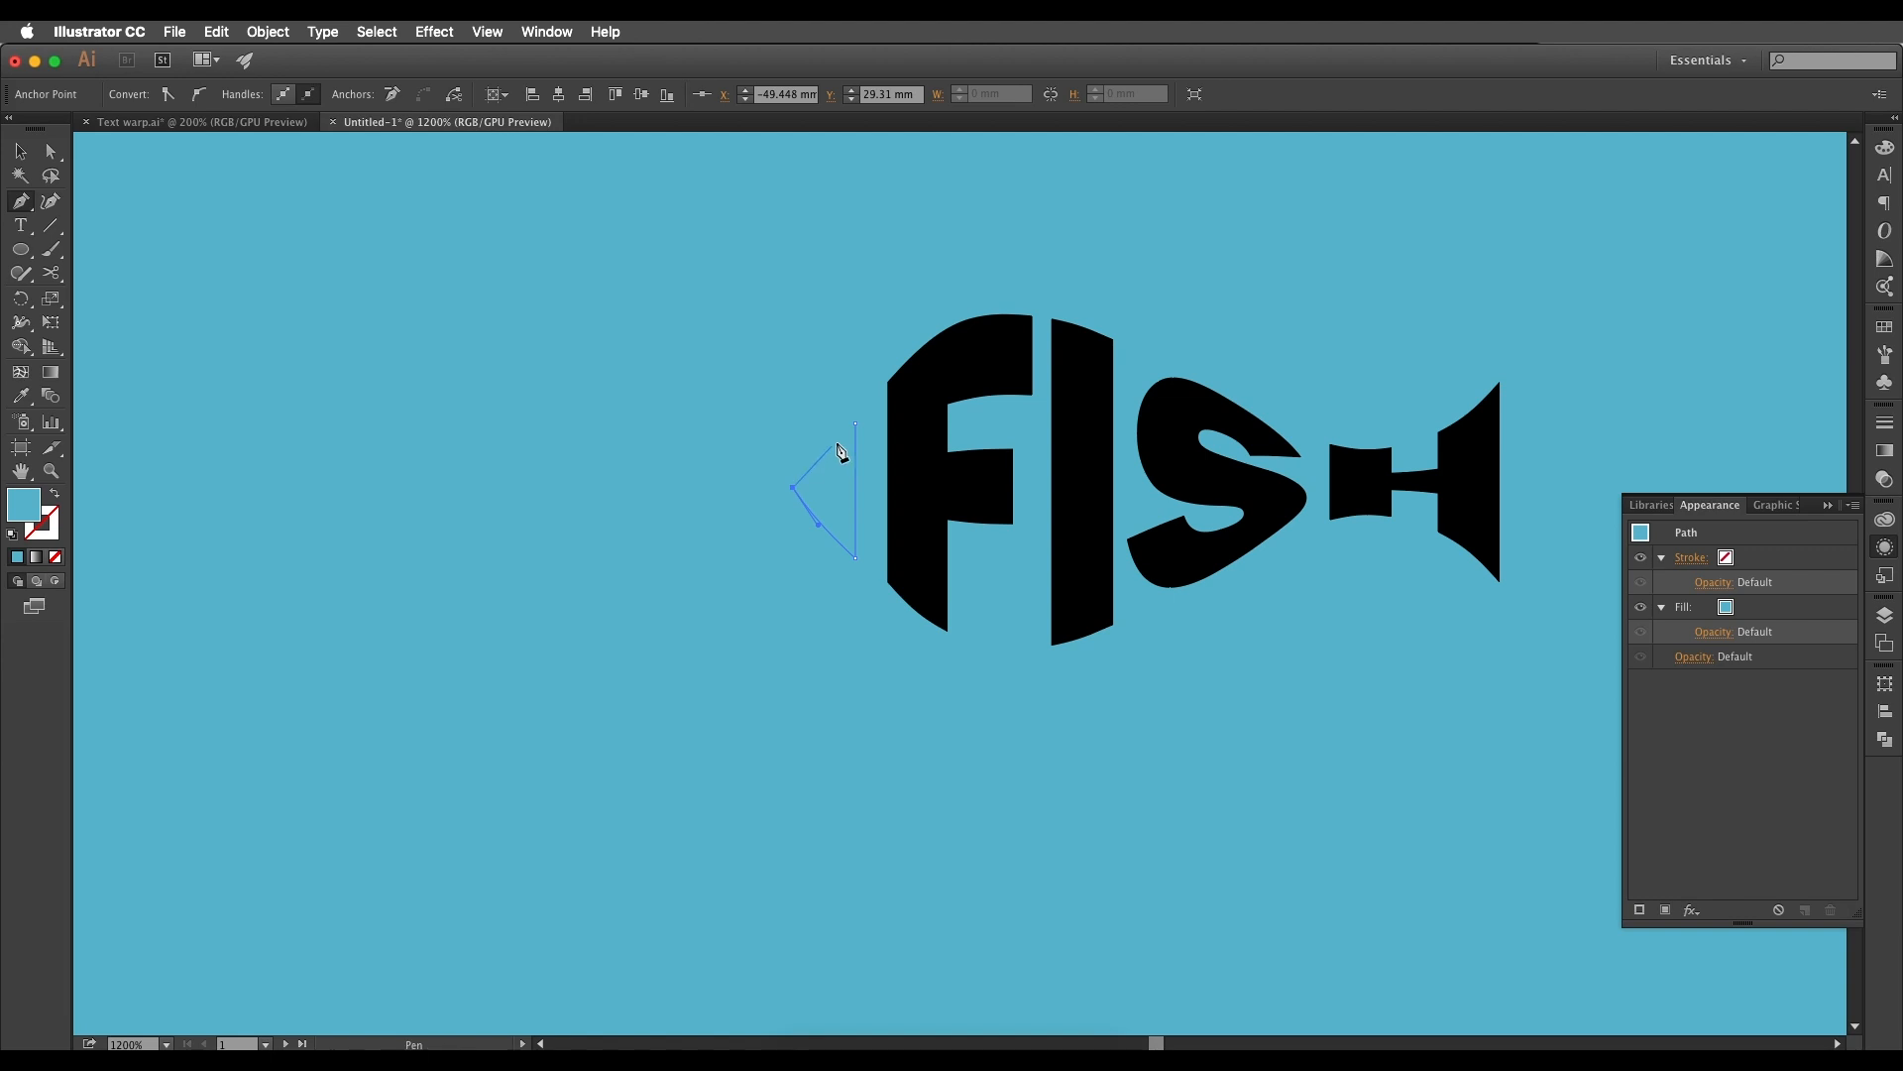
left_click_drag(856, 425, 889, 408)
Step: Fill the head shape with the black sampled from the letter F
key("i")
left_click(916, 413)
left_click(50, 150)
left_click(722, 401)
Step: Straighten the vertical back edge of the head by reshaping its upper corner's handles with the Anchor Point tool
left_click(850, 465)
scroll(849, 465, "up", 3)
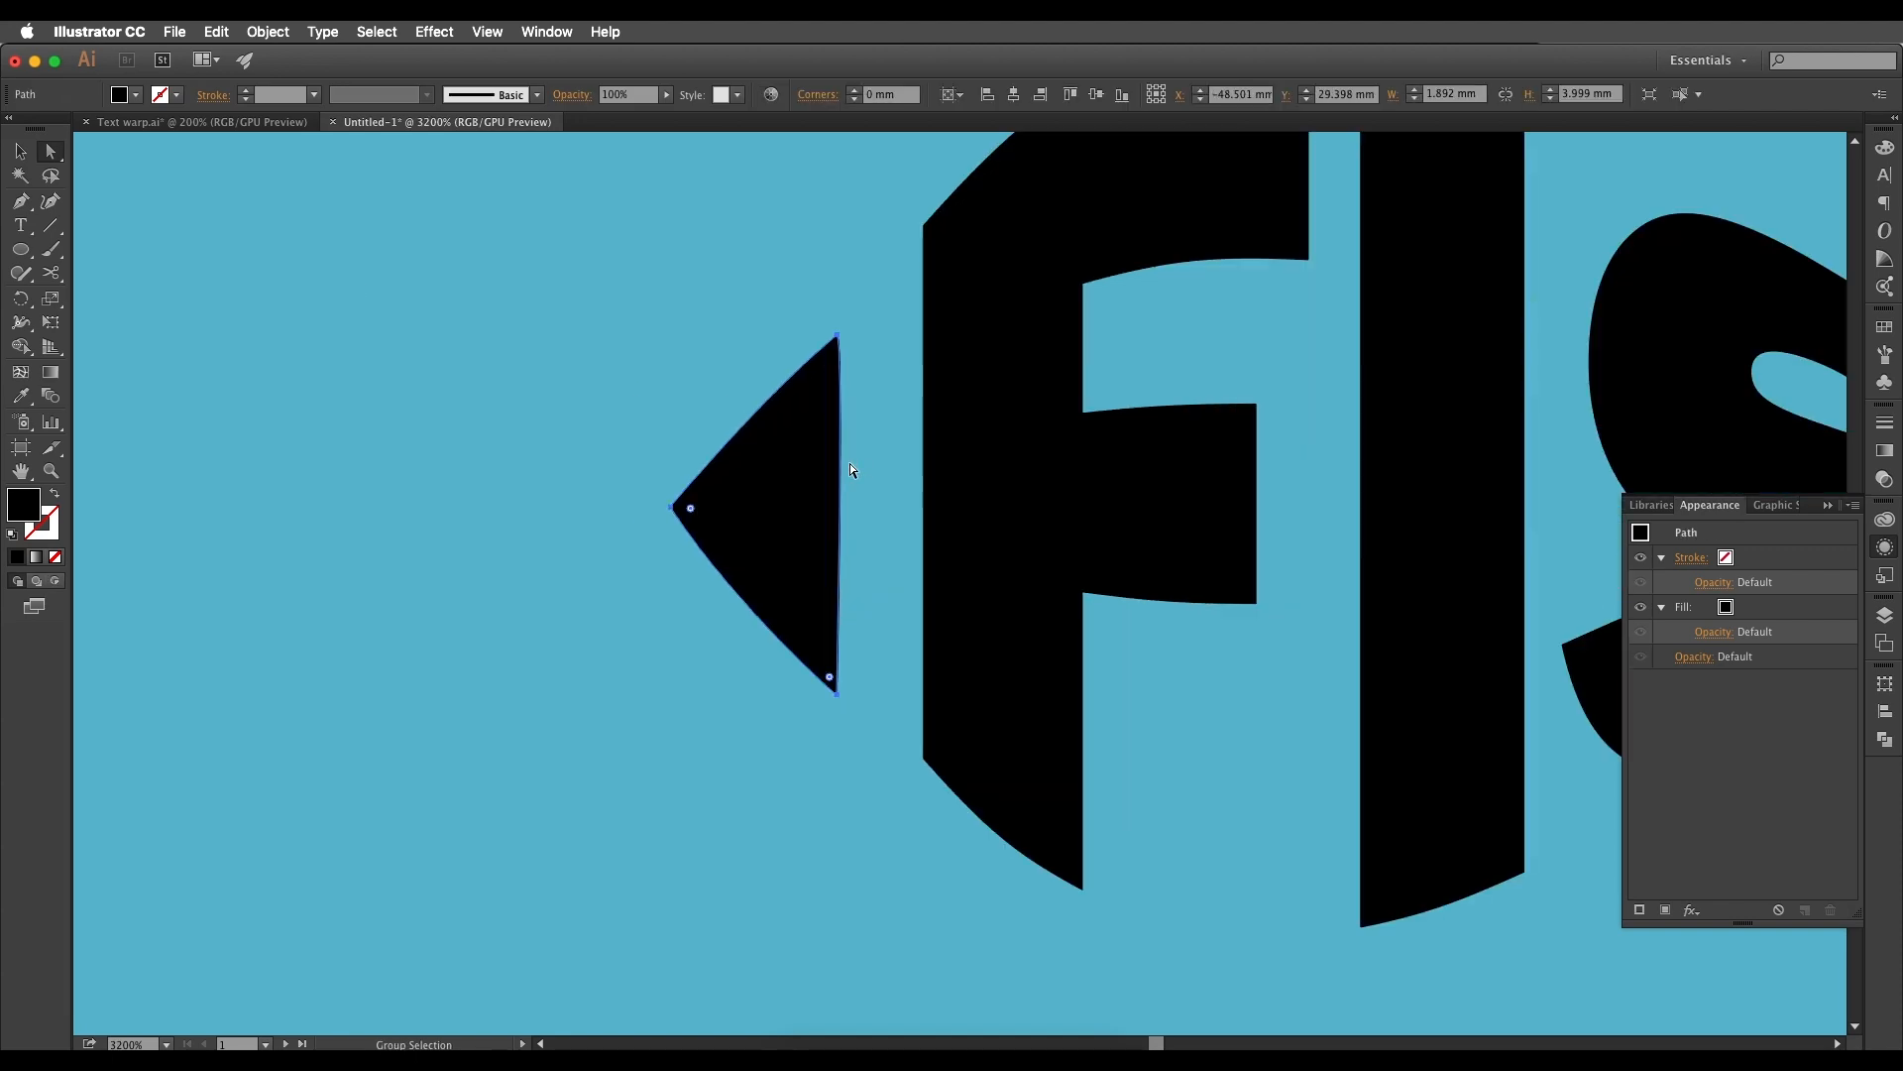
left_click_drag(791, 393, 773, 416)
left_click(26, 220)
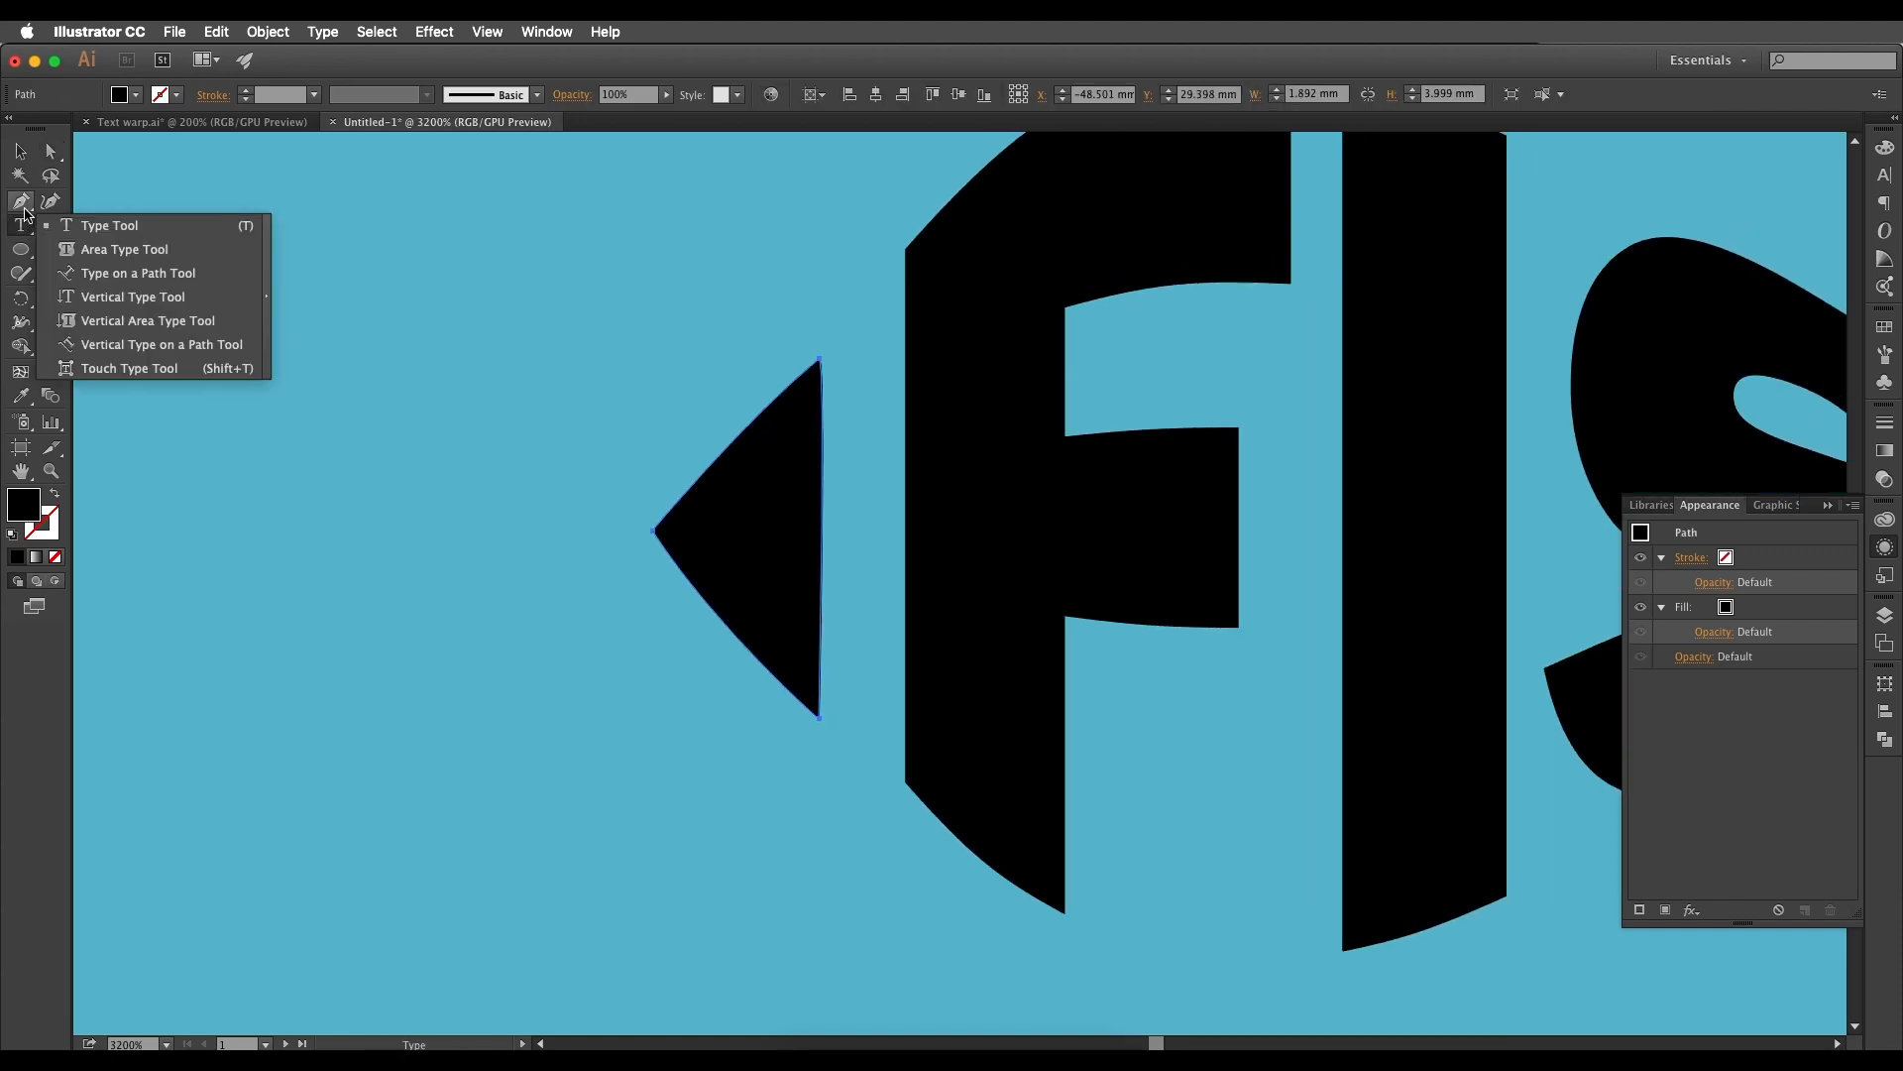
left_click(20, 200)
left_click(103, 275)
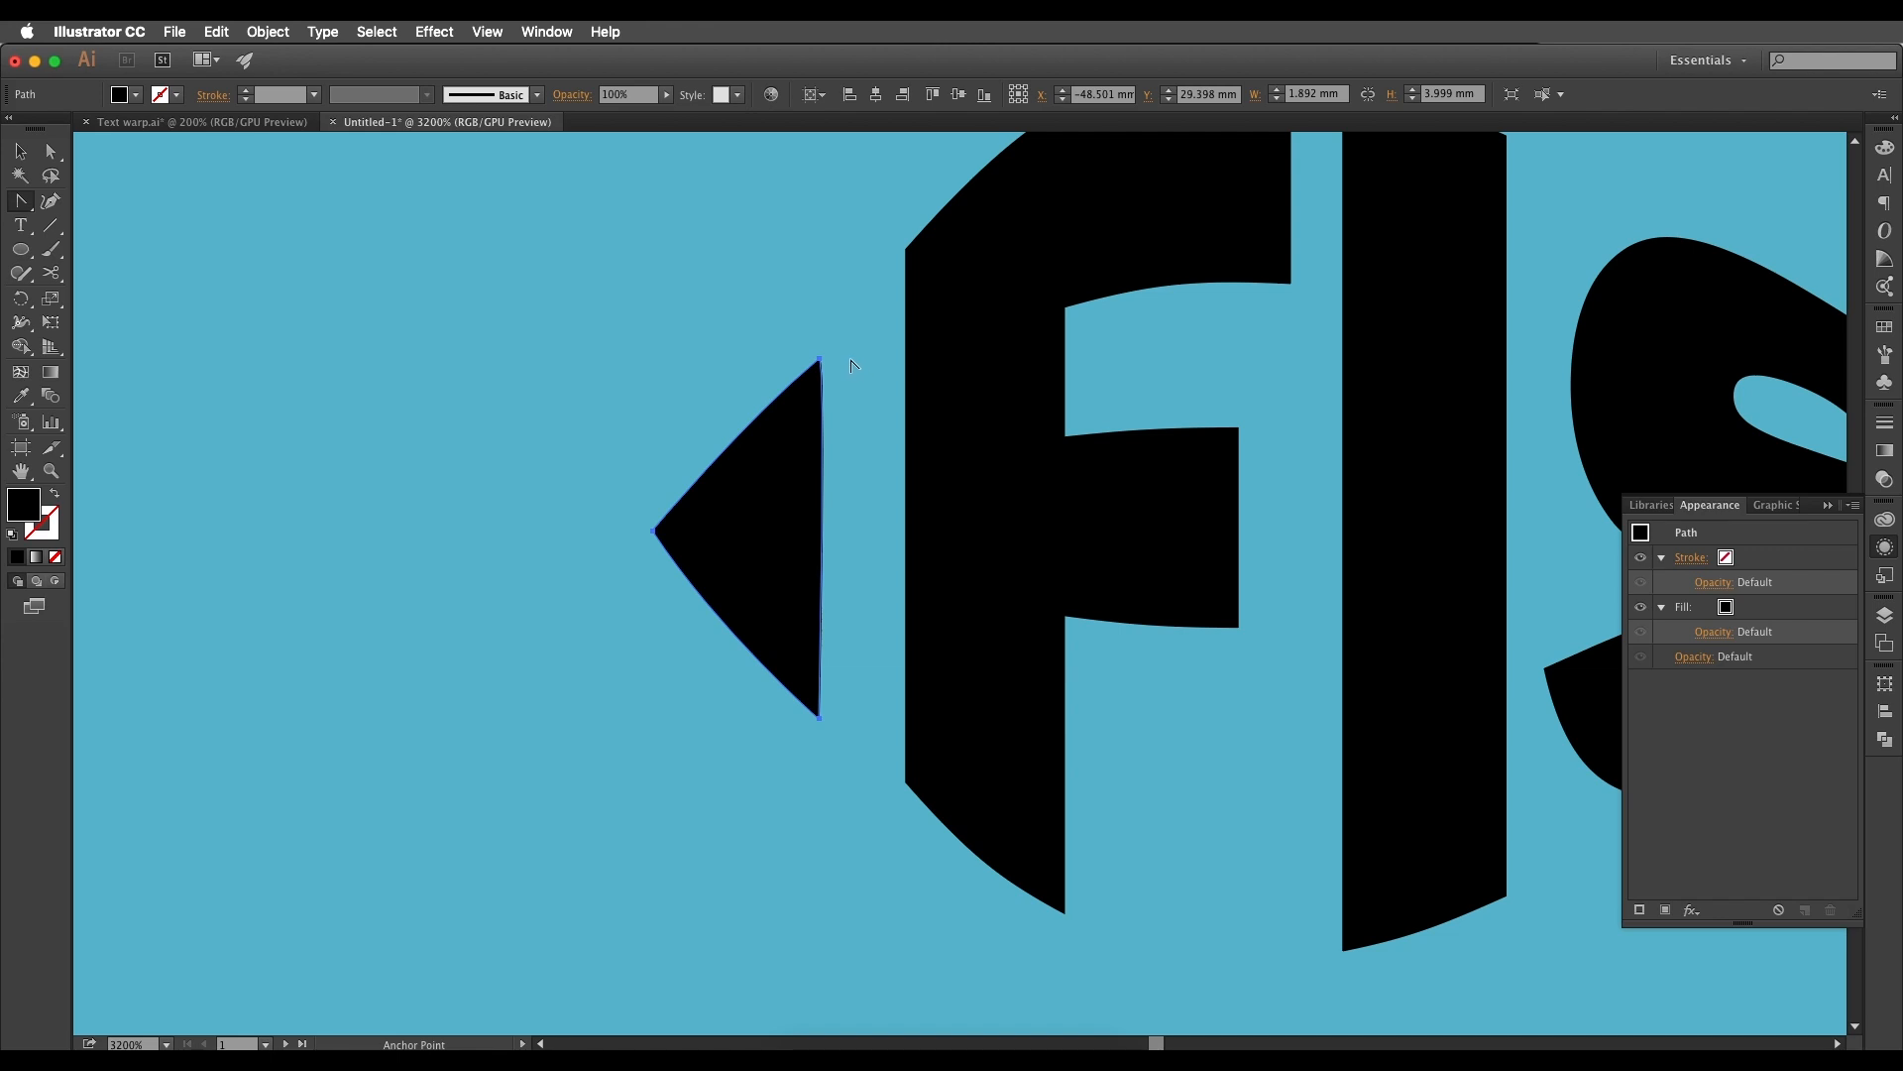
left_click_drag(819, 363, 819, 454)
left_click_drag(819, 262, 737, 416)
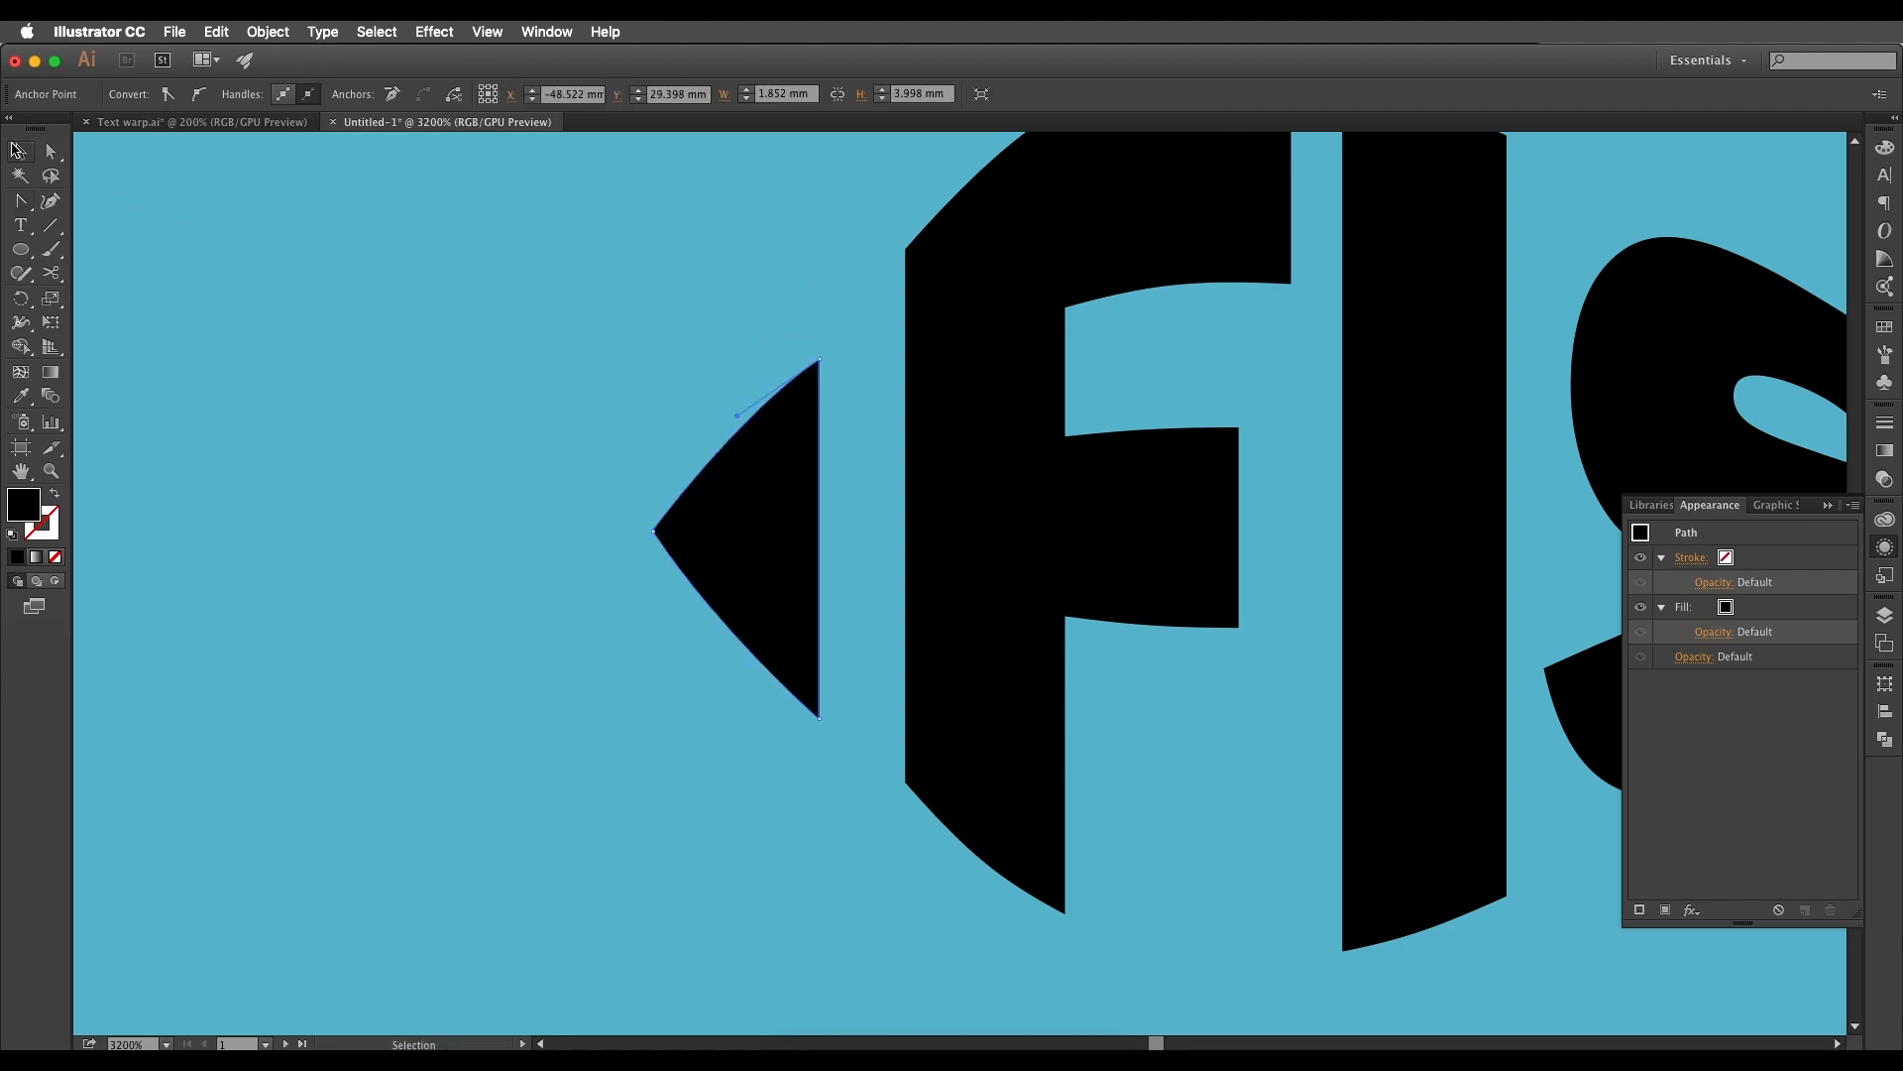
left_click(20, 151)
left_click(640, 428)
Step: Move the head's upper and lower back corners outward to make the shape about 4.4 mm tall, following the fish outline
scroll(640, 429, "down", 5)
scroll(676, 441, "up", 4)
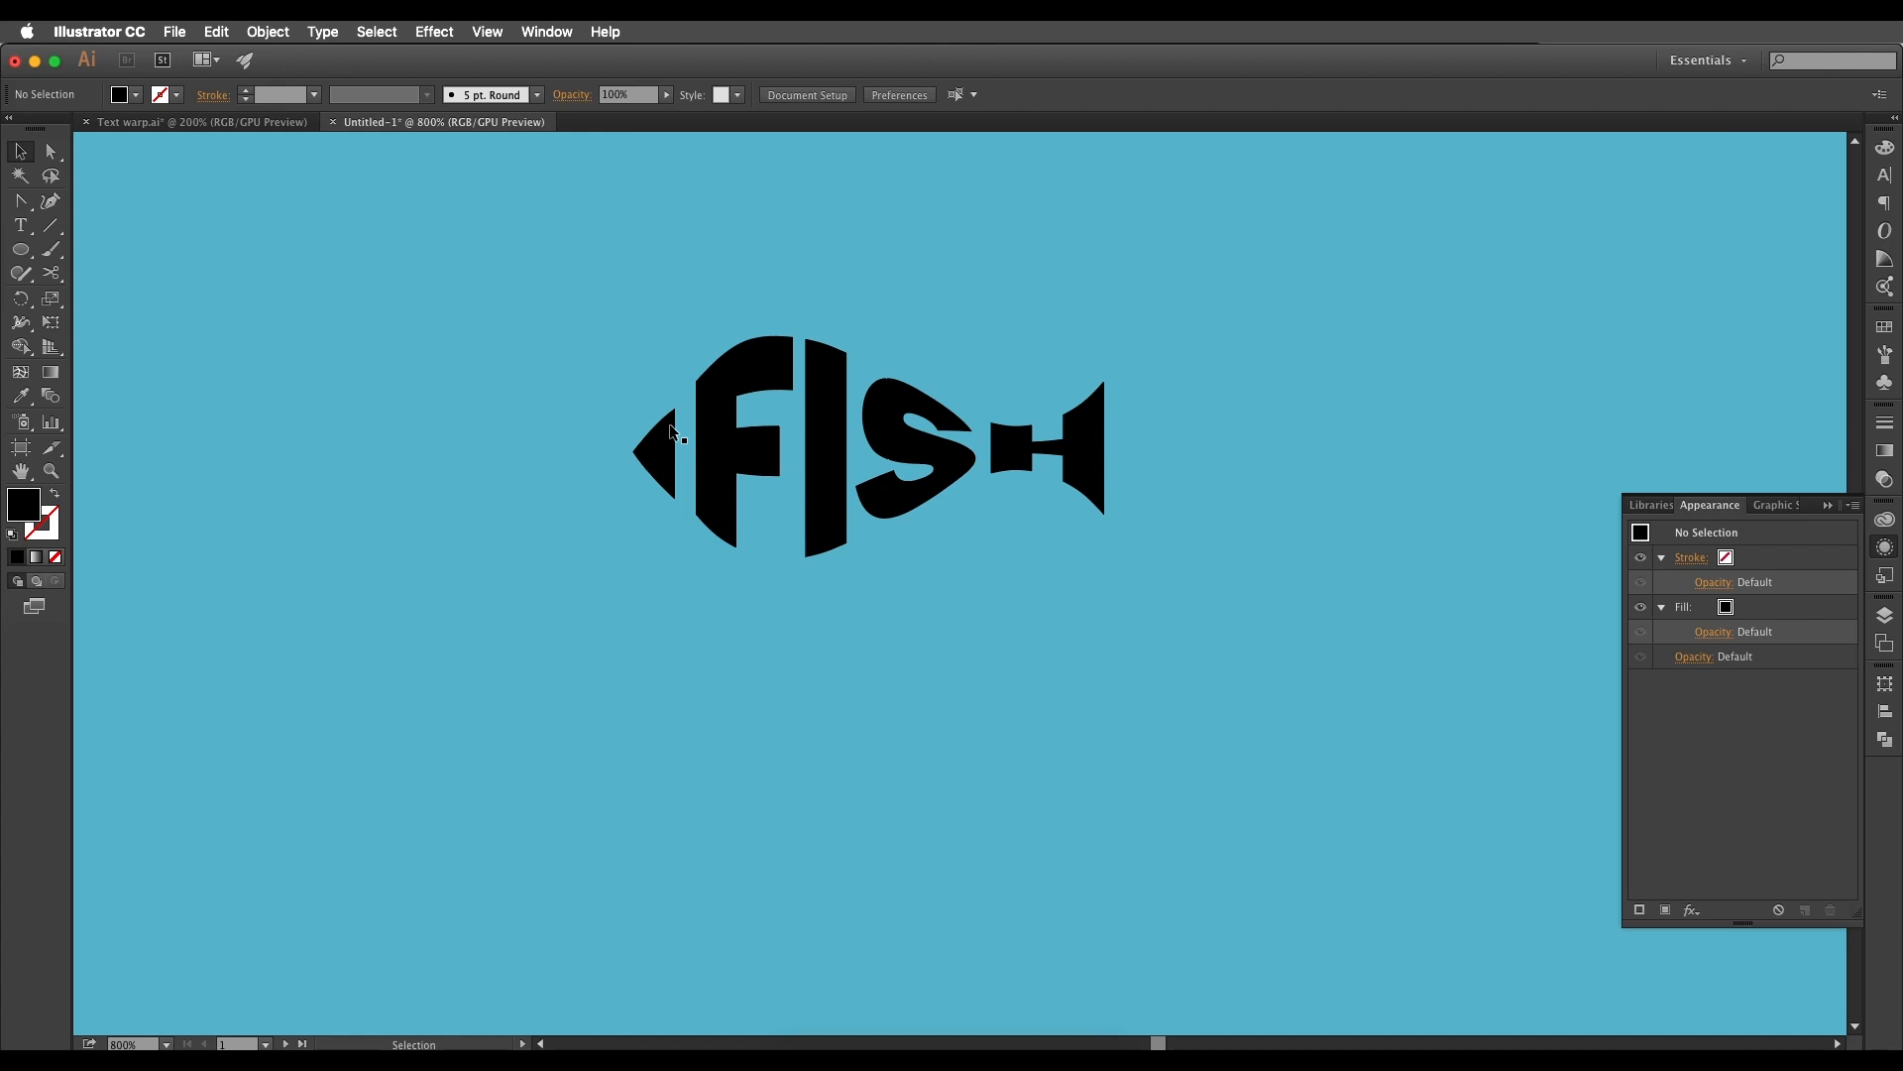
key("a")
scroll(690, 386, "up", 2)
left_click_drag(662, 408, 667, 388)
scroll(674, 476, "down", 2)
left_click_drag(696, 554, 703, 561)
left_click(701, 266)
left_click(595, 365)
Step: Draw a circular eye about 1.2 mm in diameter at the back edge of the fish's head
scroll(595, 367, "down", 2)
scroll(605, 412, "down", 2)
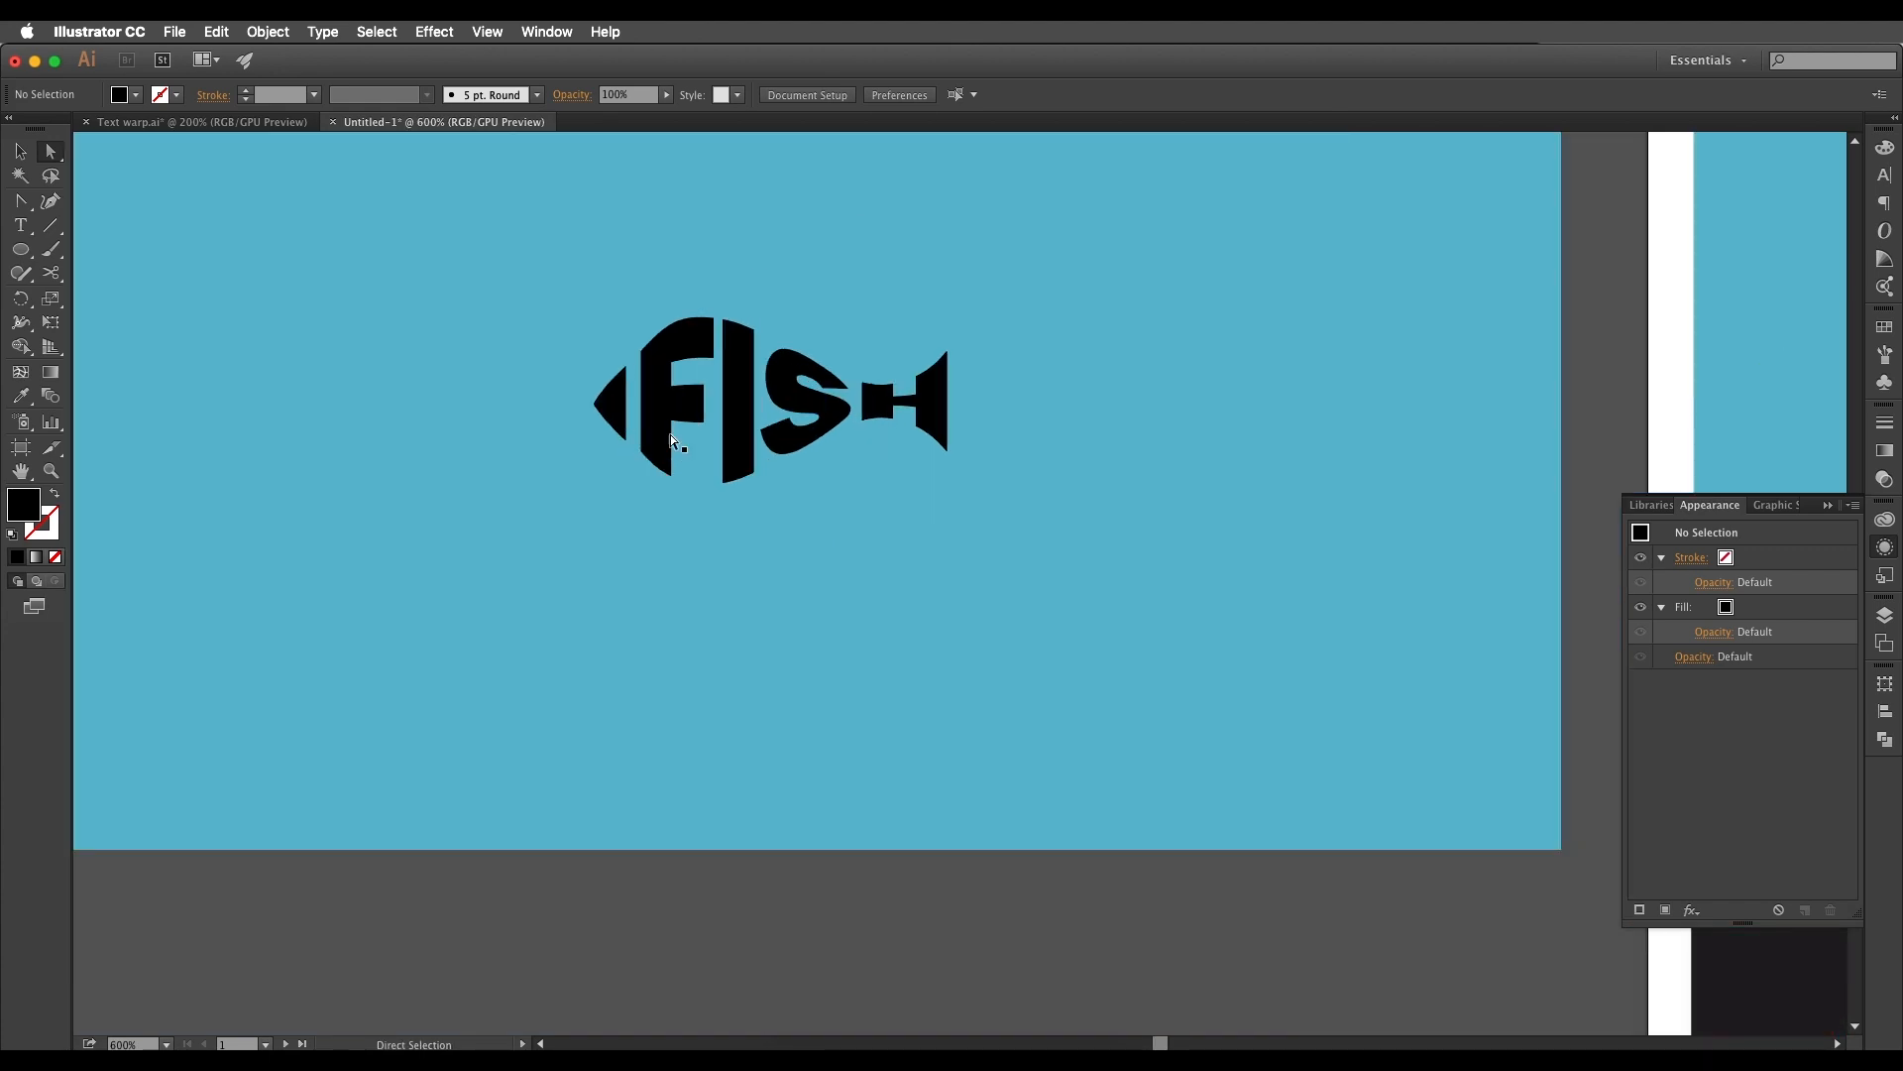
left_click_drag(1509, 434, 1097, 544)
left_click_drag(1520, 473, 960, 447)
left_click_drag(859, 501, 1836, 491)
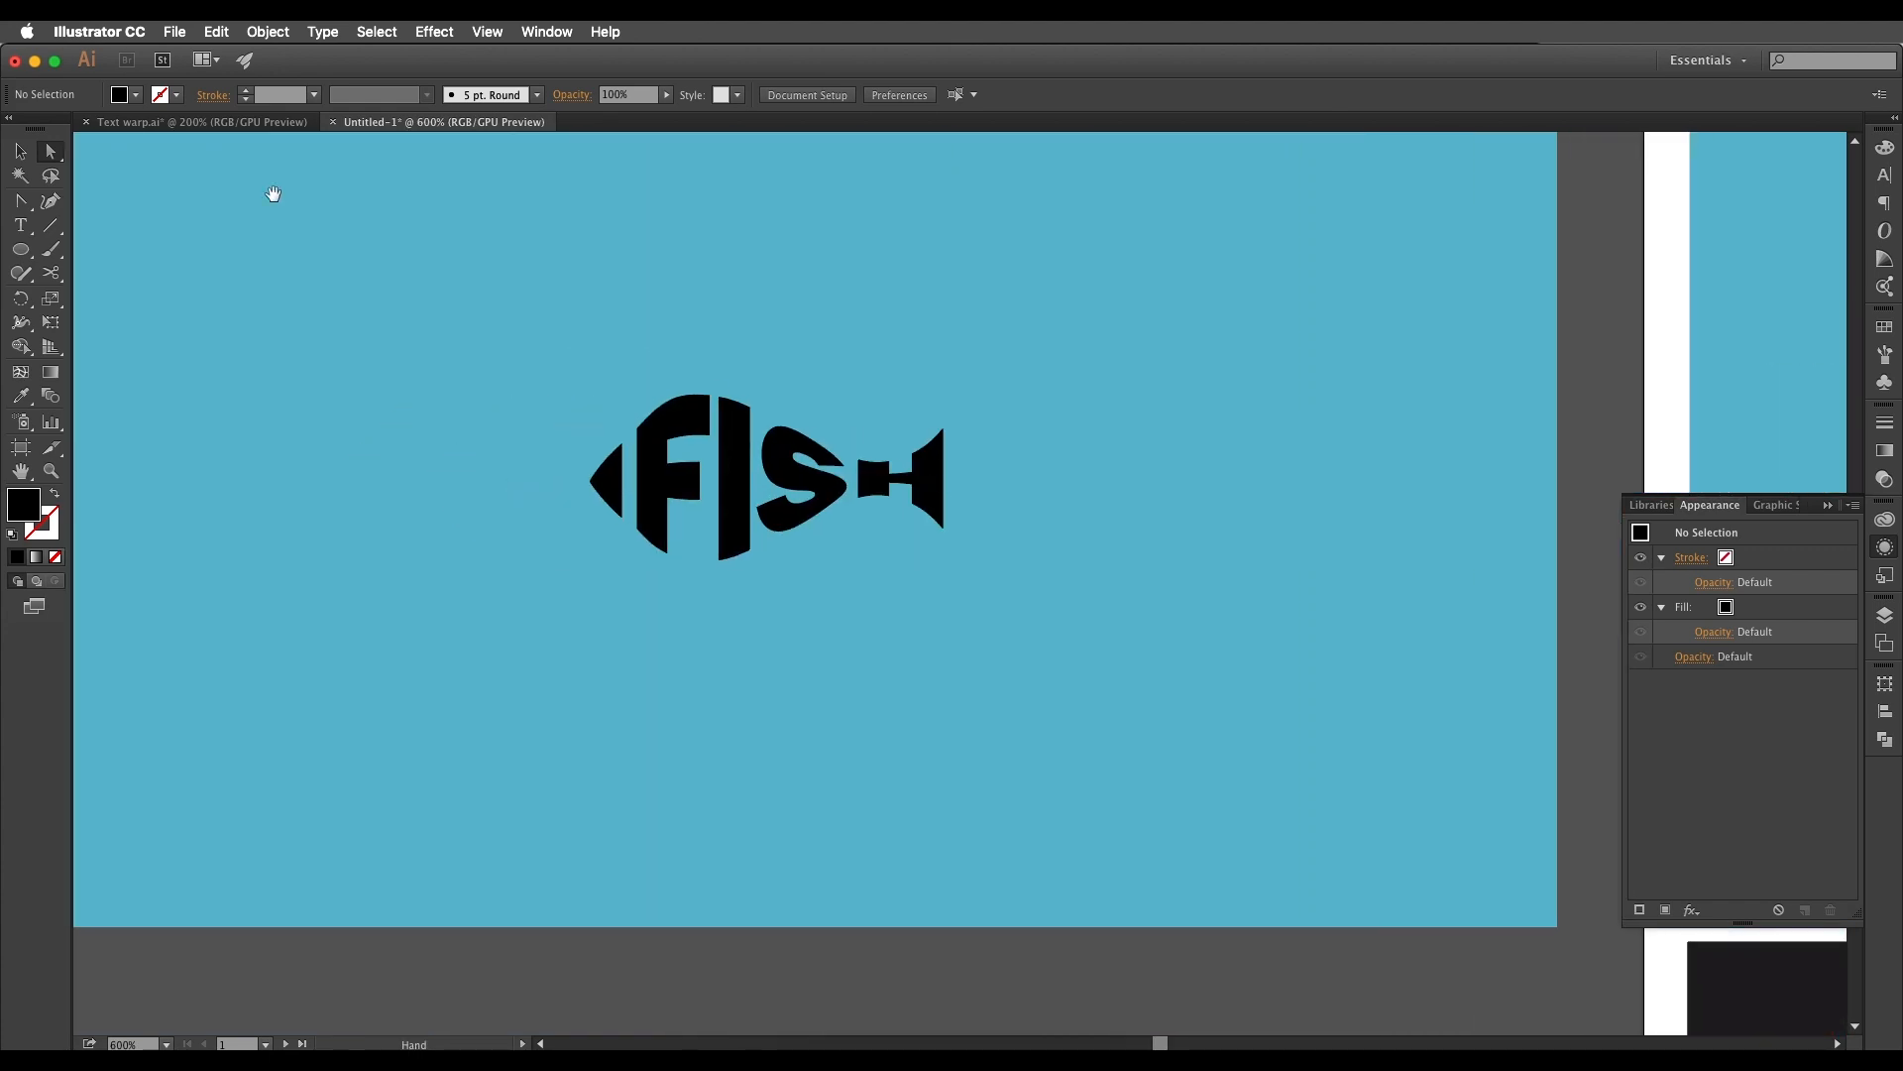
left_click(20, 154)
left_click(28, 254)
scroll(626, 406, "up", 3)
left_click_drag(623, 405, 612, 593)
Step: Fill the eye circle with the blue sampled from the background rectangle
key("v")
key("i")
left_click(611, 383)
left_click(20, 151)
left_click(315, 302)
Step: Expand the warped FISH text, head and eye into plain shapes with Object and Fill enabled
scroll(505, 389, "down", 6)
left_click_drag(555, 442, 729, 466)
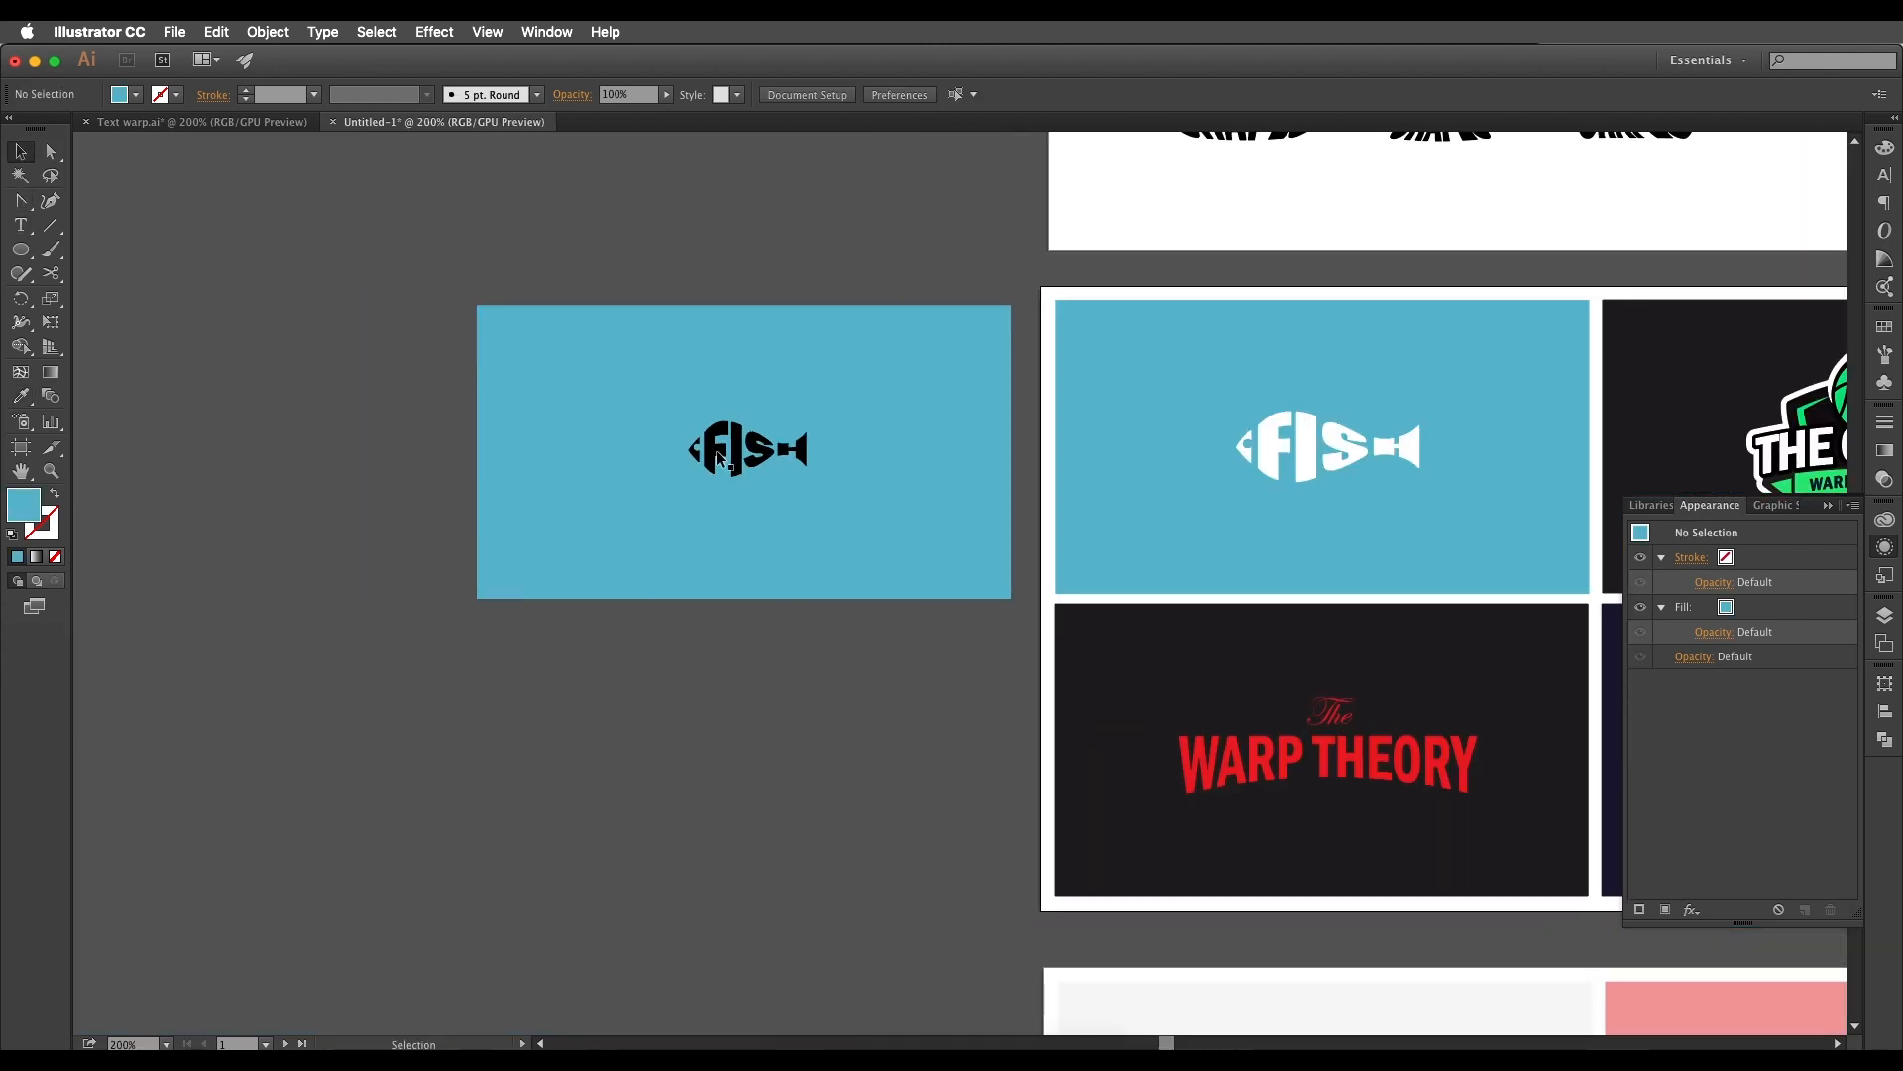
scroll(717, 455, "up", 3)
scroll(952, 531, "right", 1)
left_click_drag(497, 301, 494, 298)
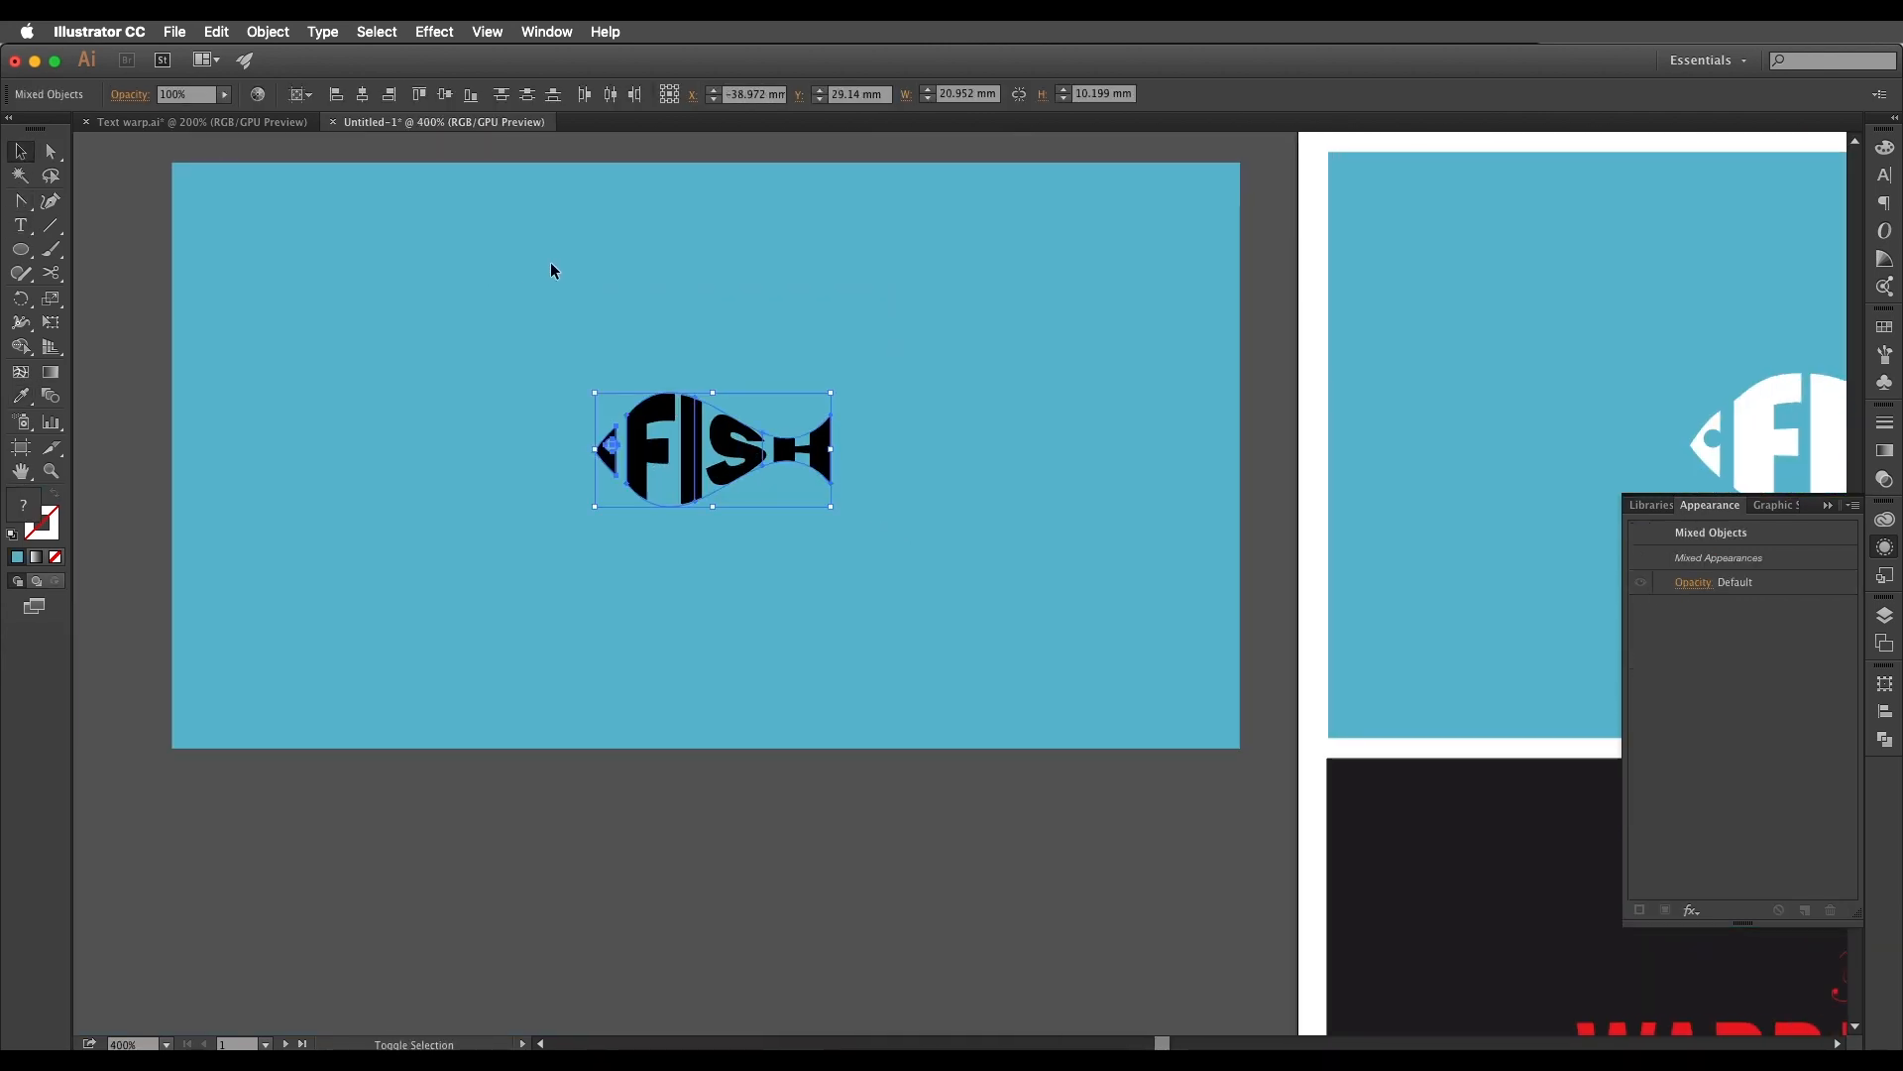
left_click(267, 33)
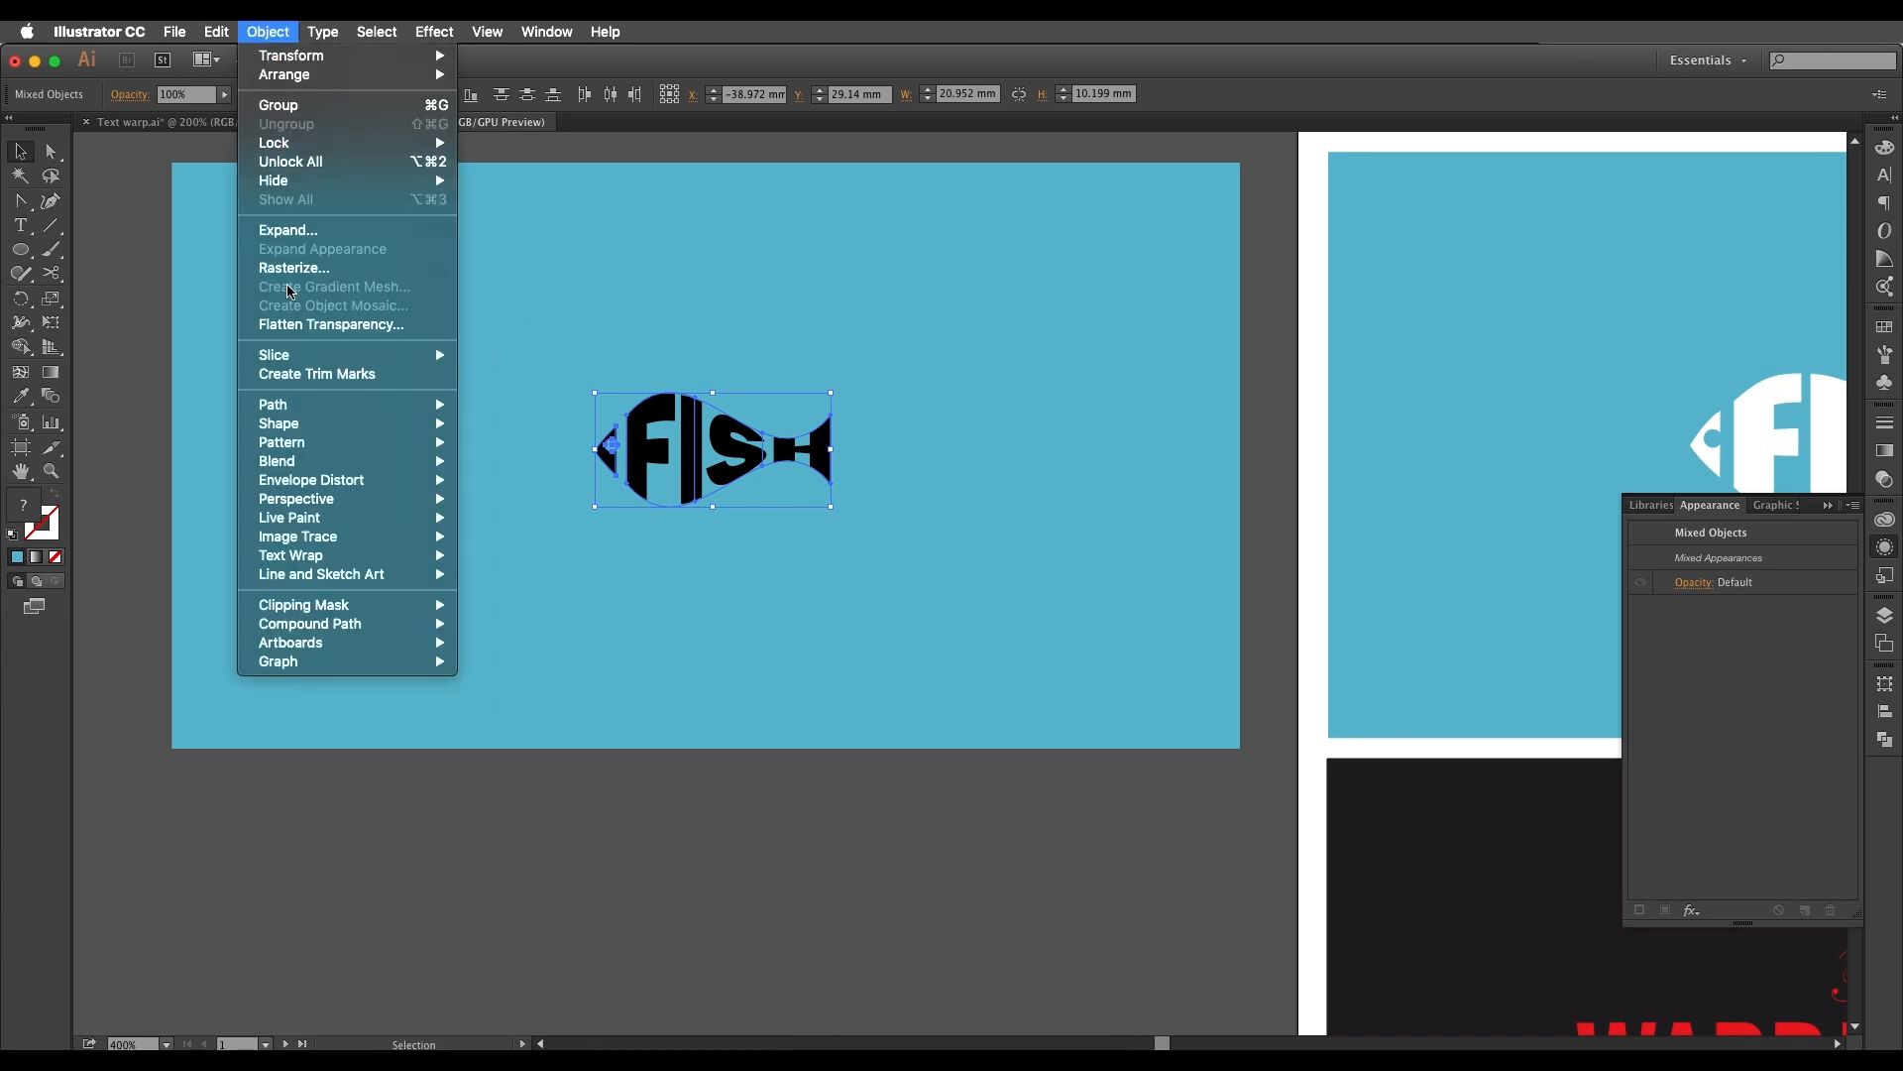
left_click(296, 232)
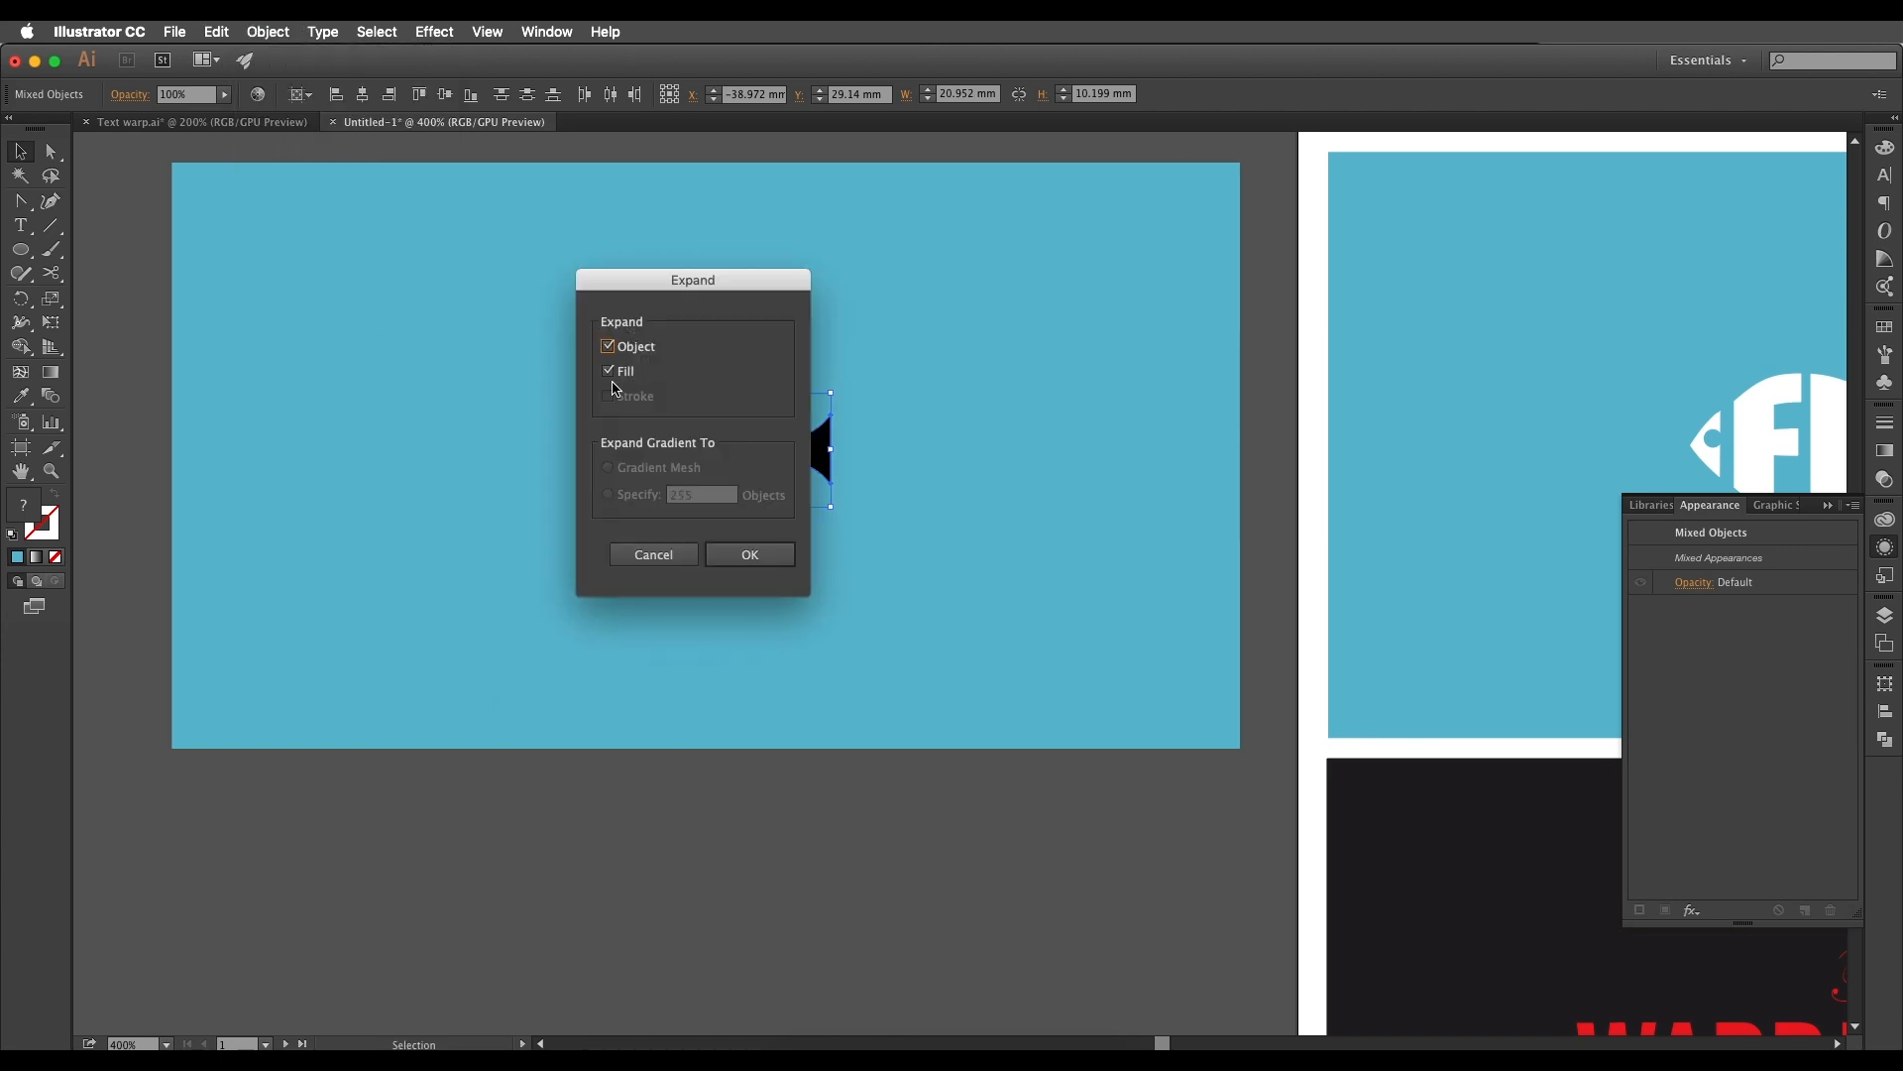
left_click(754, 555)
left_click(755, 525)
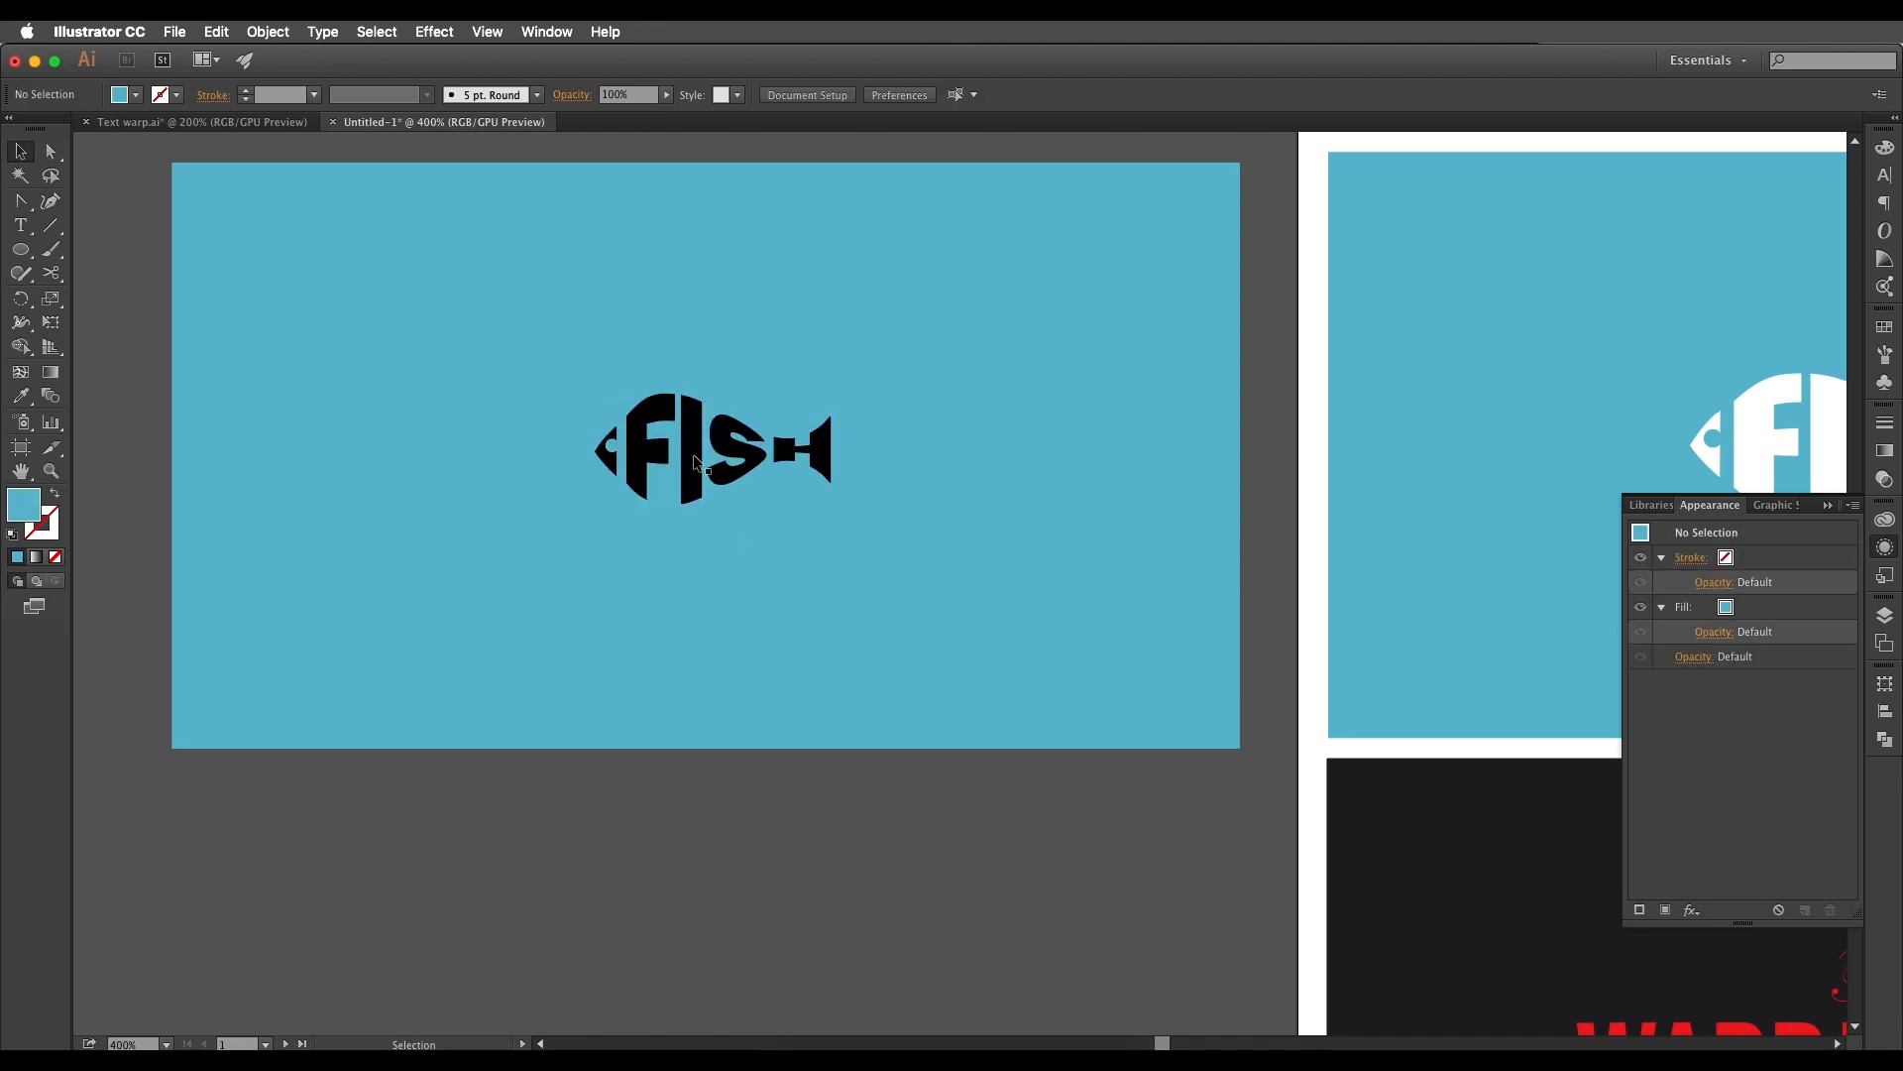
Step: Recolour the expanded fish artwork white by sampling the finished FISH logo
left_click(643, 411)
key("i")
left_click(1773, 419)
left_click(21, 153)
left_click(900, 597)
left_click_drag(901, 597, 934, 606)
scroll(649, 438, "up", 1)
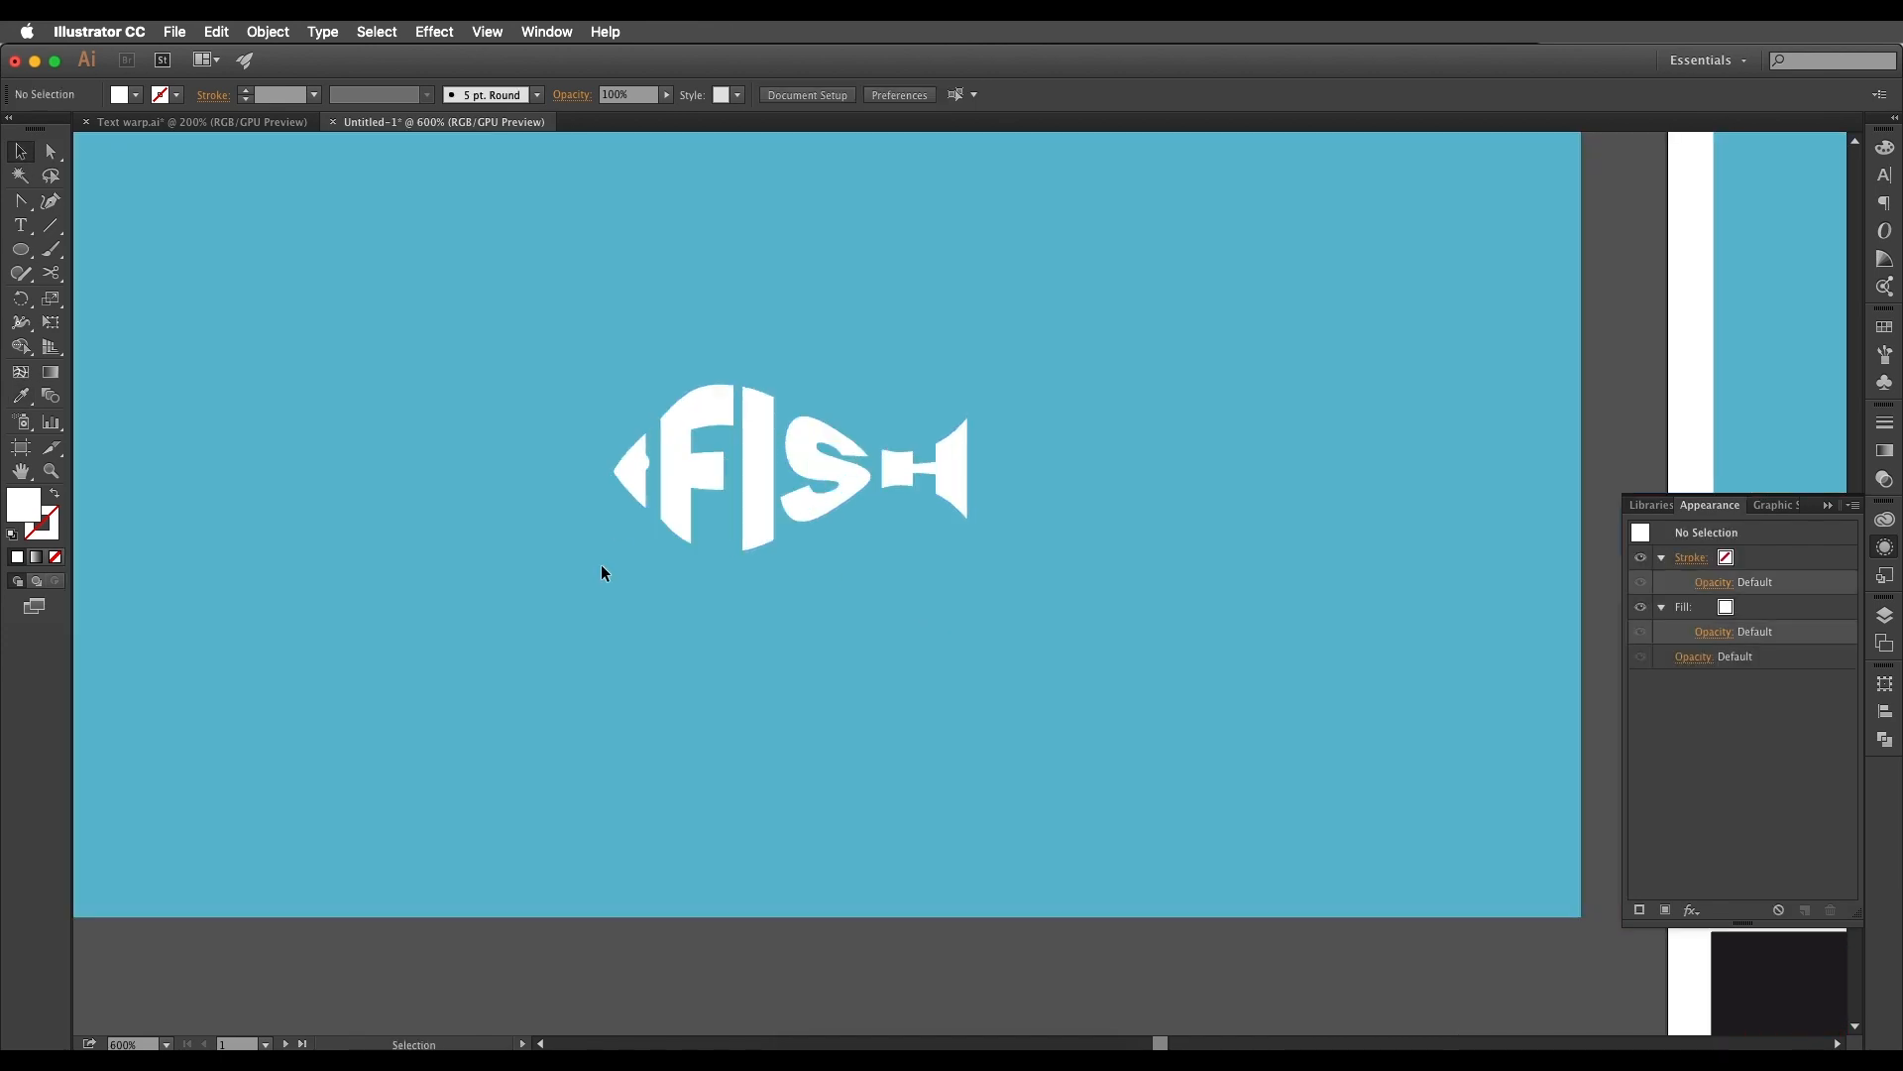
Step: Refill the eye circle with the background blue so it contrasts with the white head
left_click(643, 463)
scroll(647, 462, "up", 1)
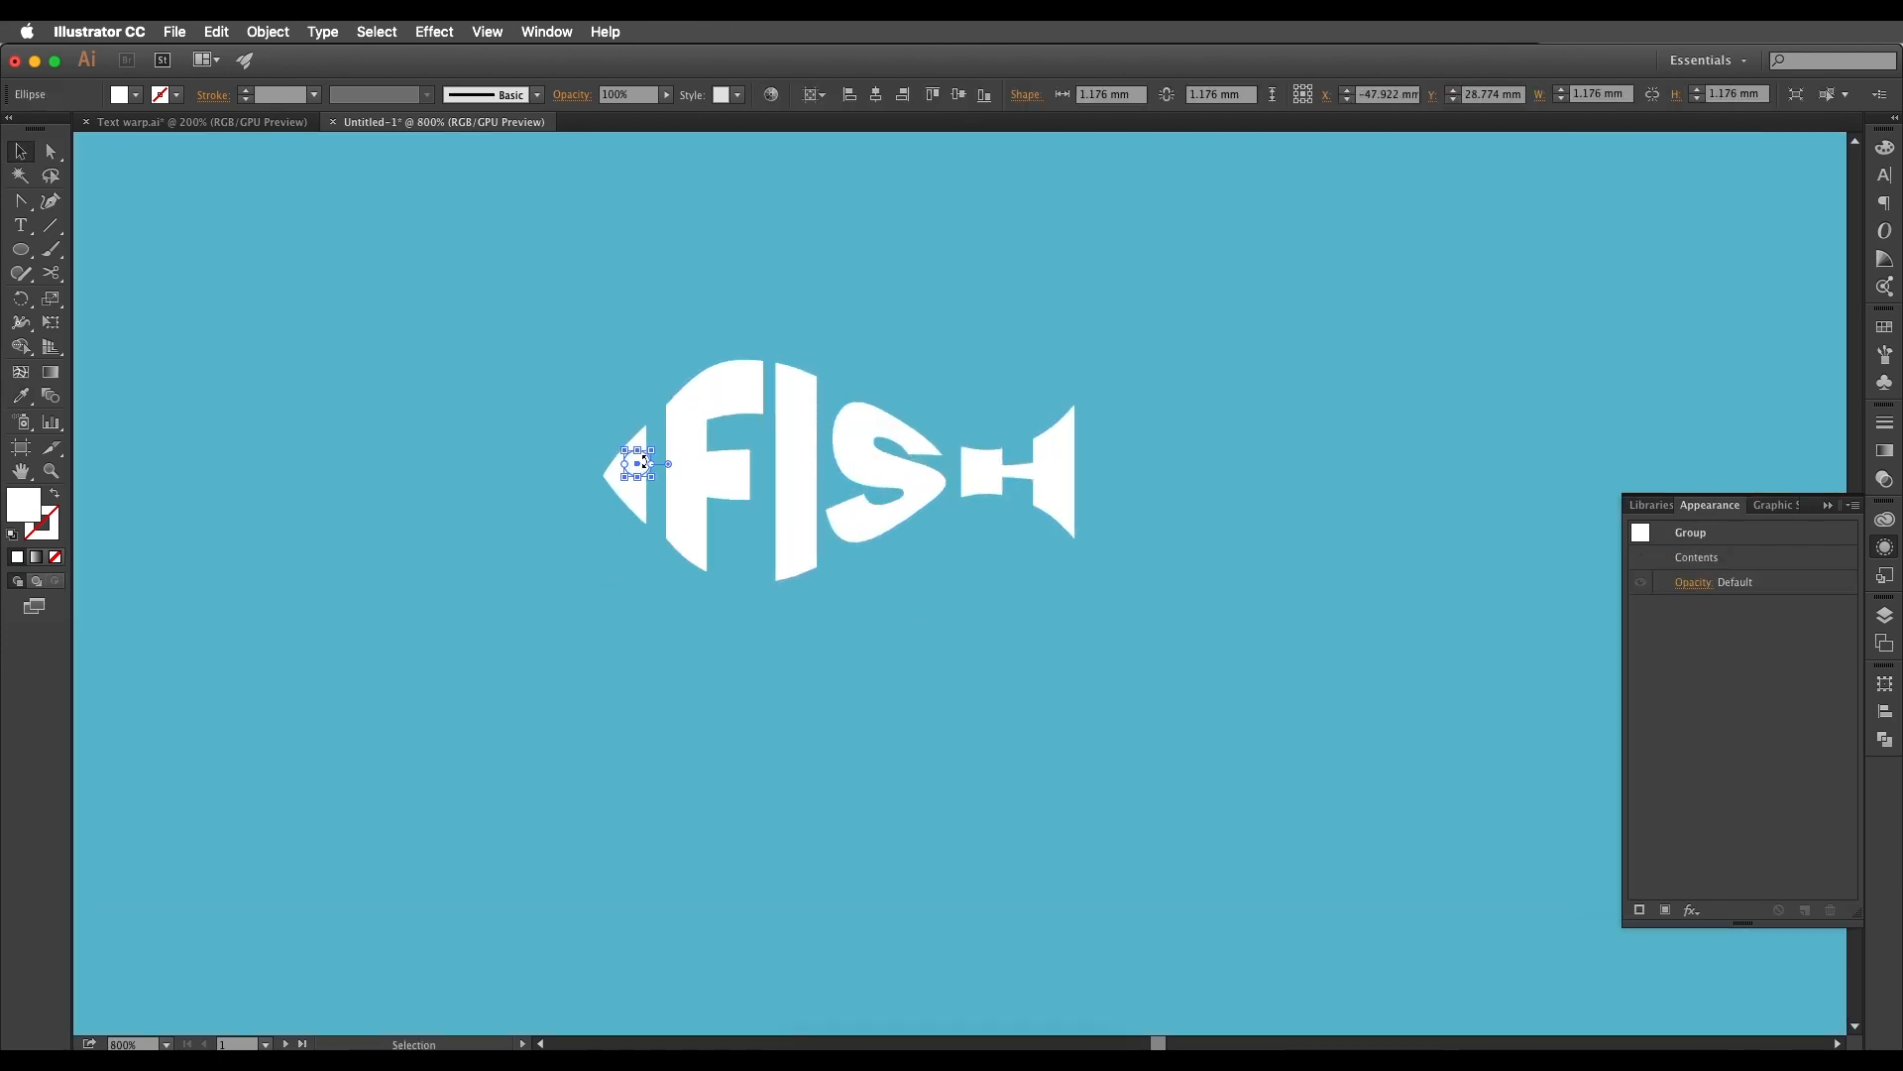
key("i")
left_click(655, 492)
key("v")
Step: Cut the eye circle out of the head shape with the Pathfinder's Minus Front
left_click(605, 535)
left_click(630, 496)
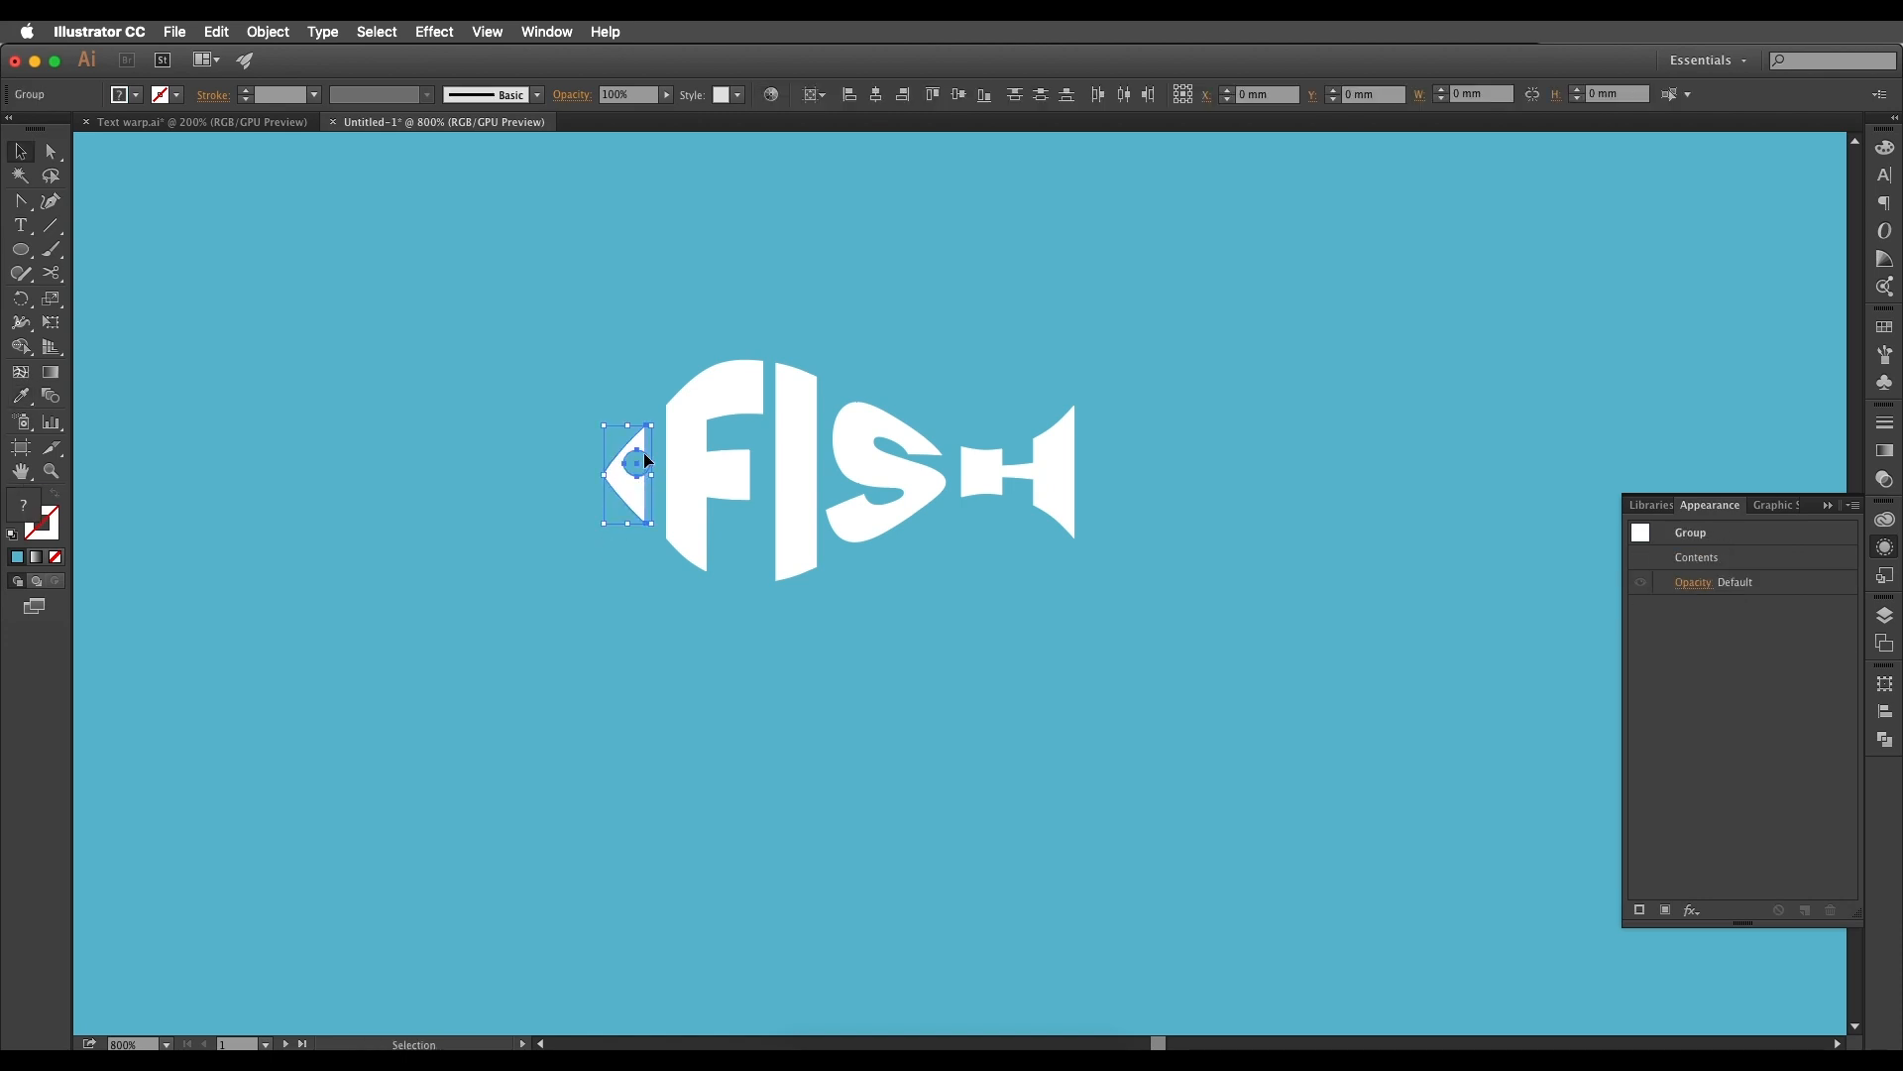
left_click(1885, 711)
left_click(1886, 740)
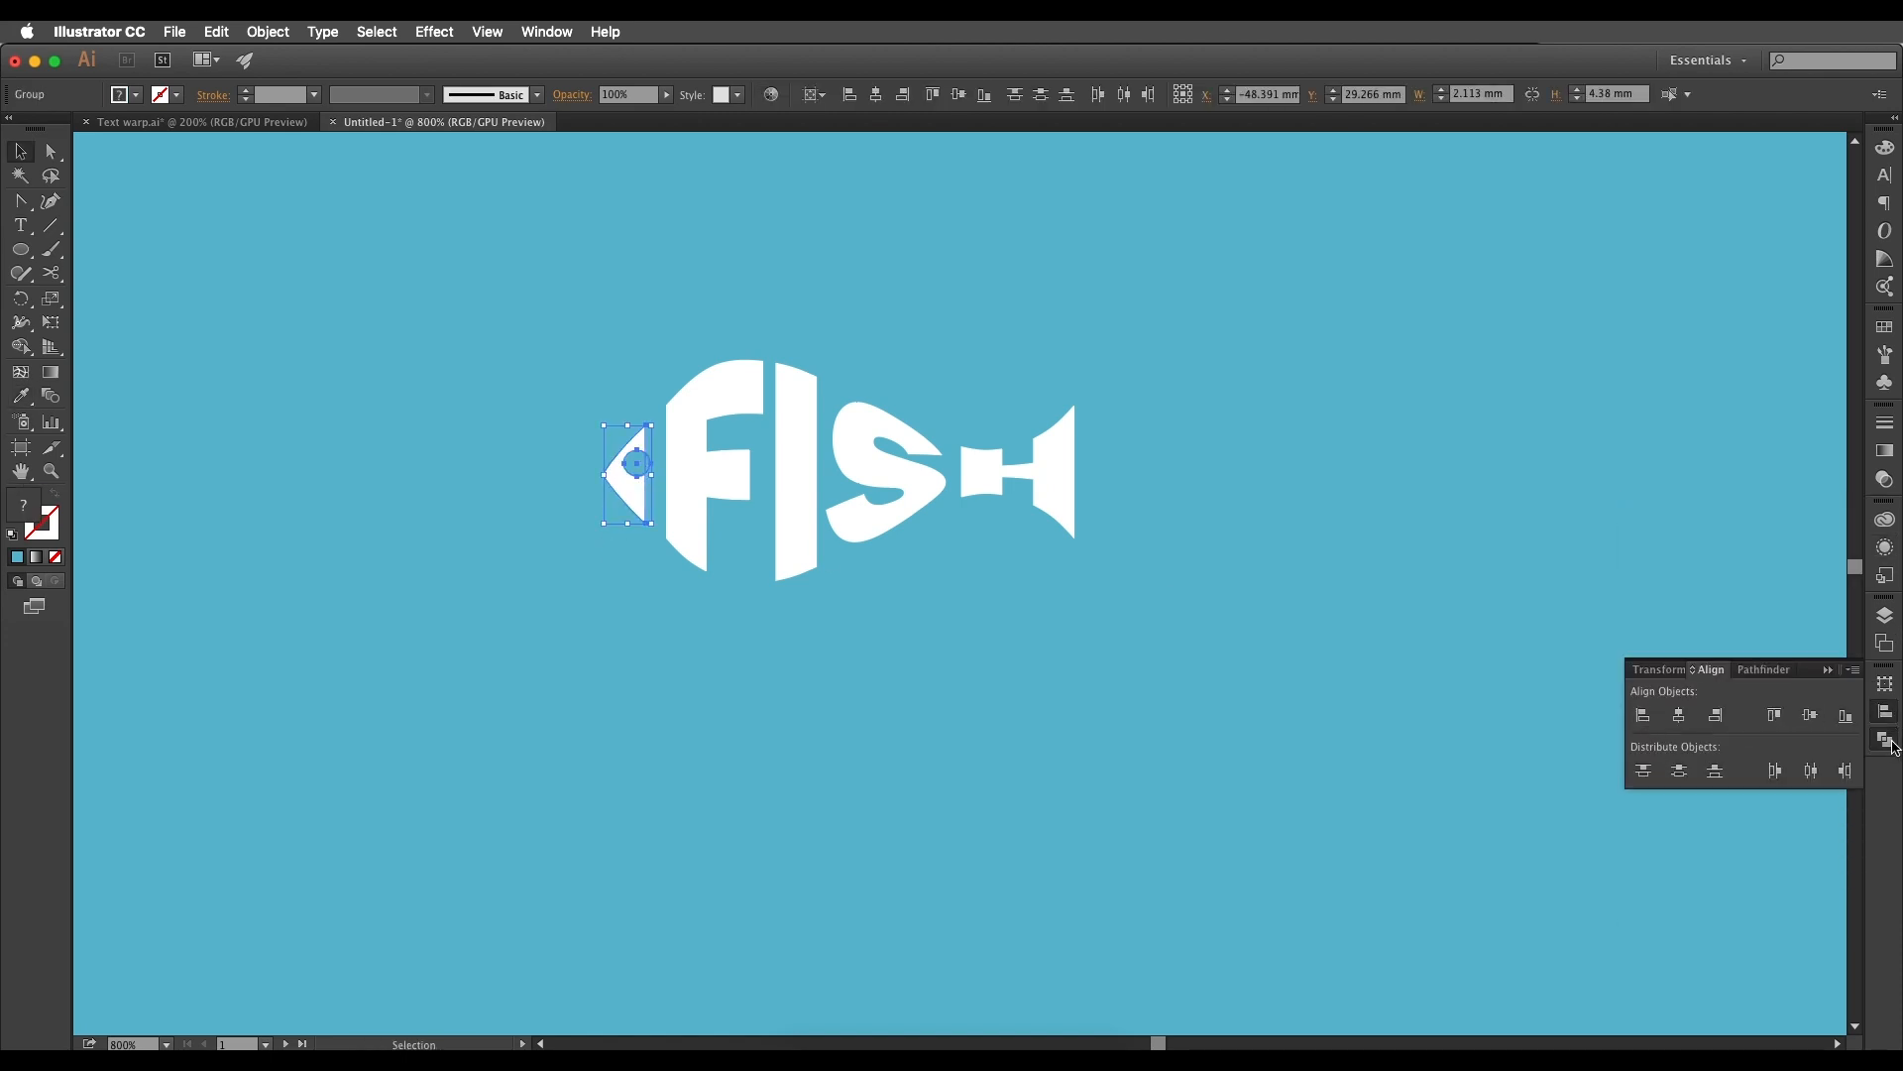
left_click(1680, 714)
left_click(1020, 664)
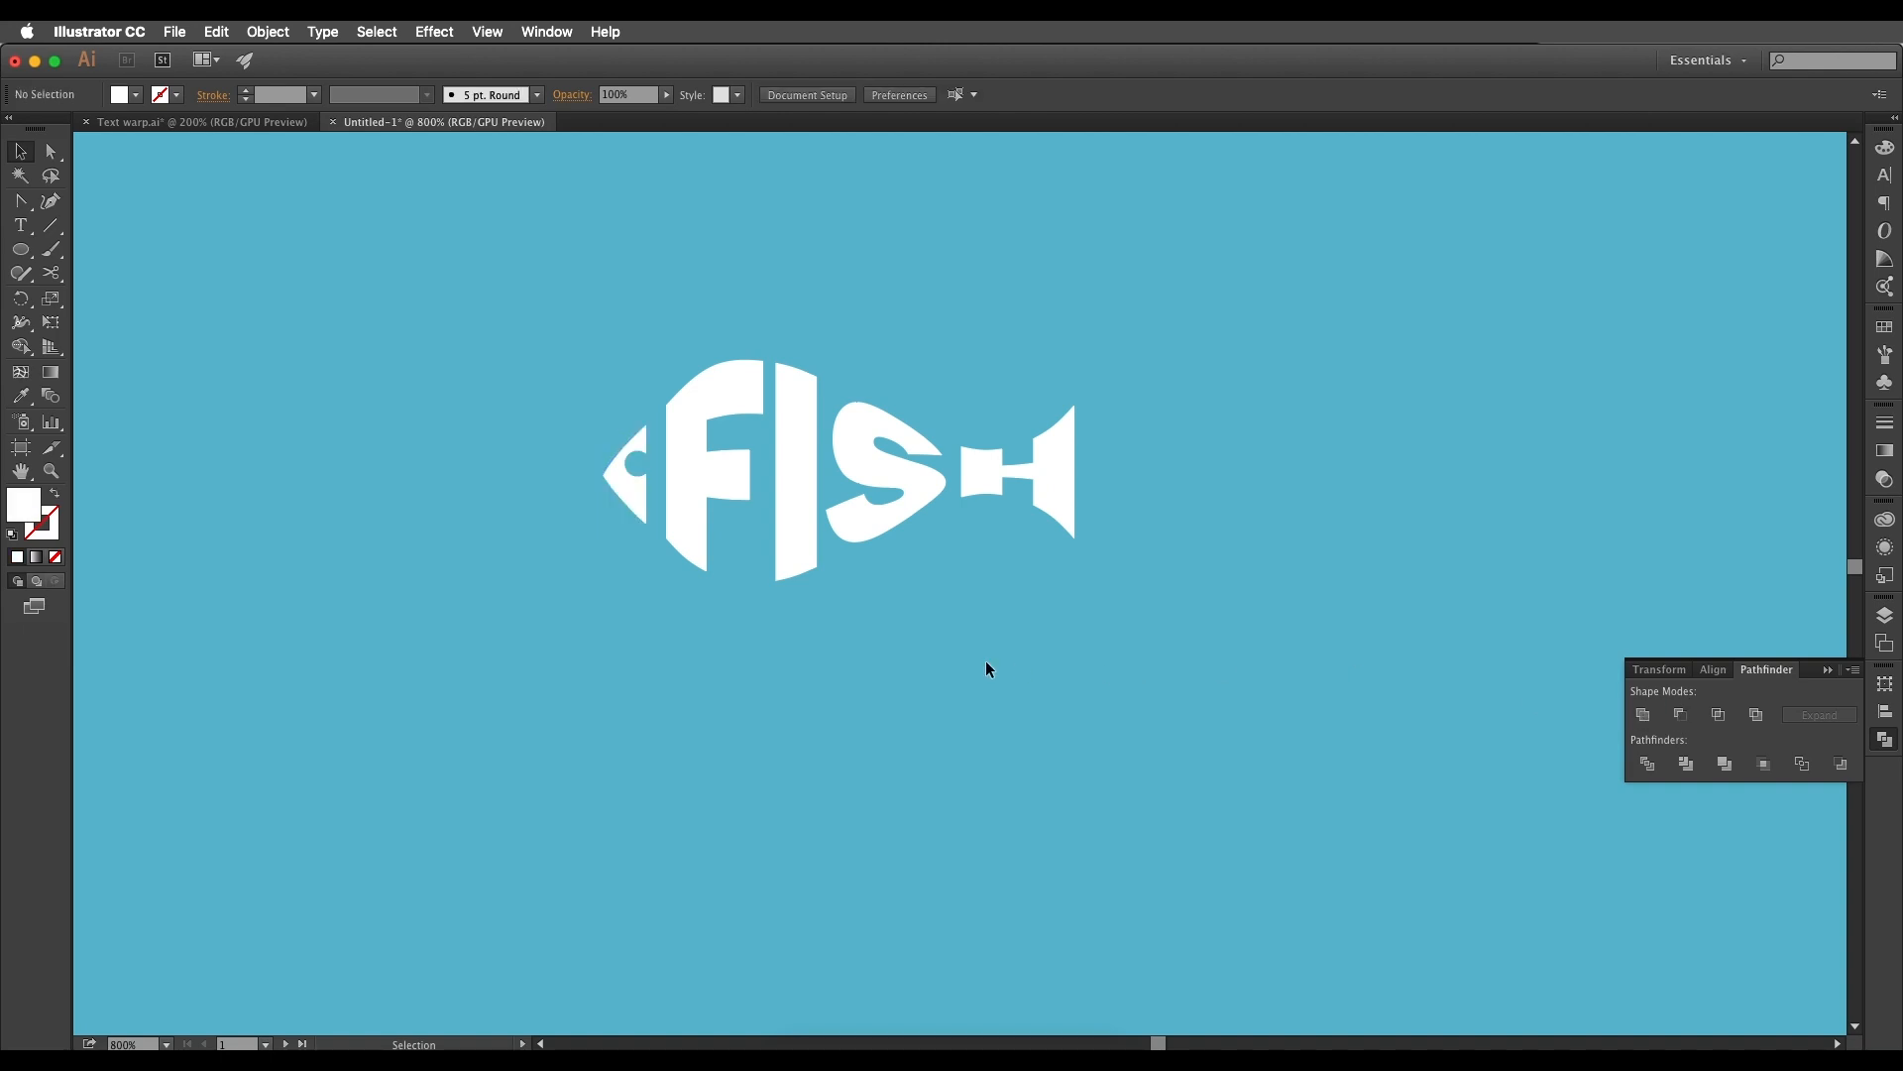
Step: Enlarge the whole white FISH logo to about the reference logo's size and centre it on the blue rectangle
scroll(1019, 663, "down", 6)
left_click_drag(991, 676, 749, 433)
scroll(955, 585, "up", 2)
mouse_move(918, 478)
left_mouse_down()
mouse_move(968, 460)
mouse_move(952, 463)
left_mouse_up()
left_click(955, 567)
left_click_drag(951, 634, 792, 657)
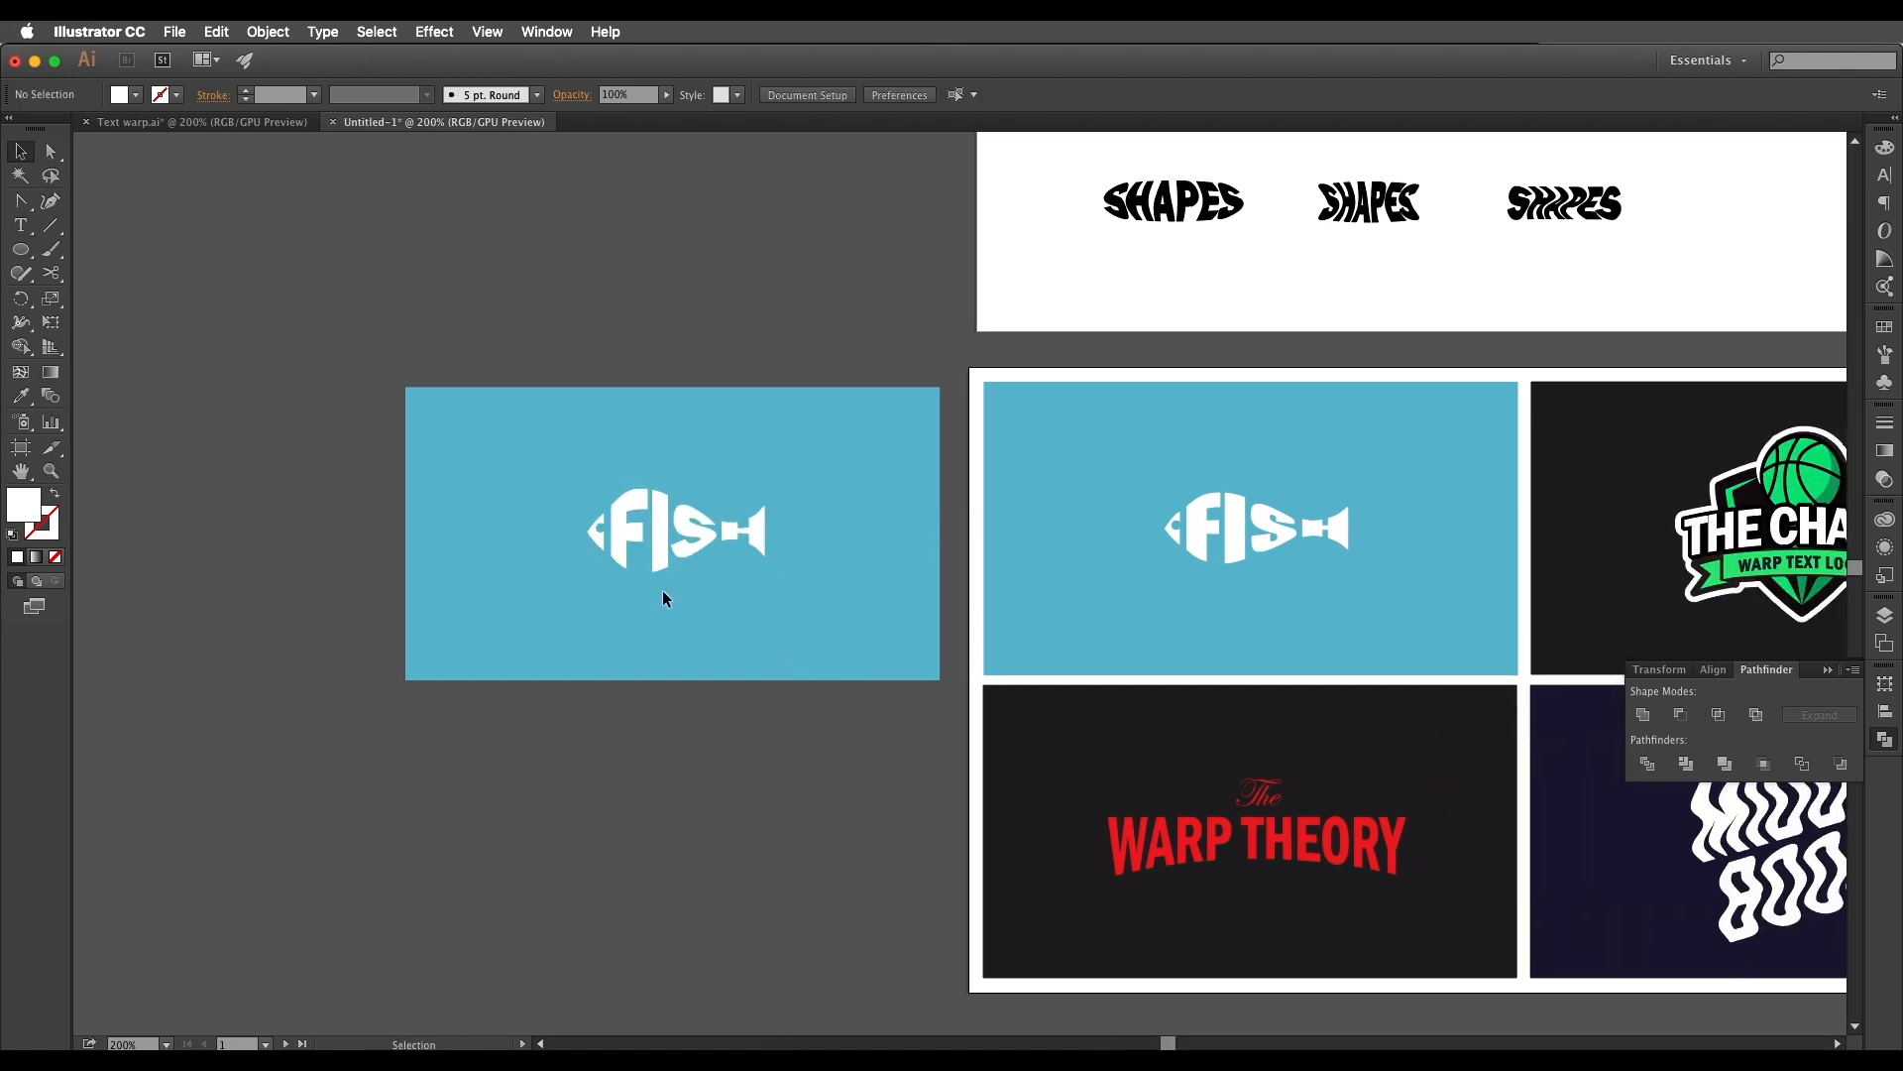
Step: Duplicate the black background of the WARP THEORY example directly below the recreated FISH rectangle and lock the copy
left_click_drag(848, 526, 809, 542)
left_click_drag(1470, 548, 1368, 283)
scroll(1109, 618, "up", 1)
left_click_drag(1079, 519, 1326, 536)
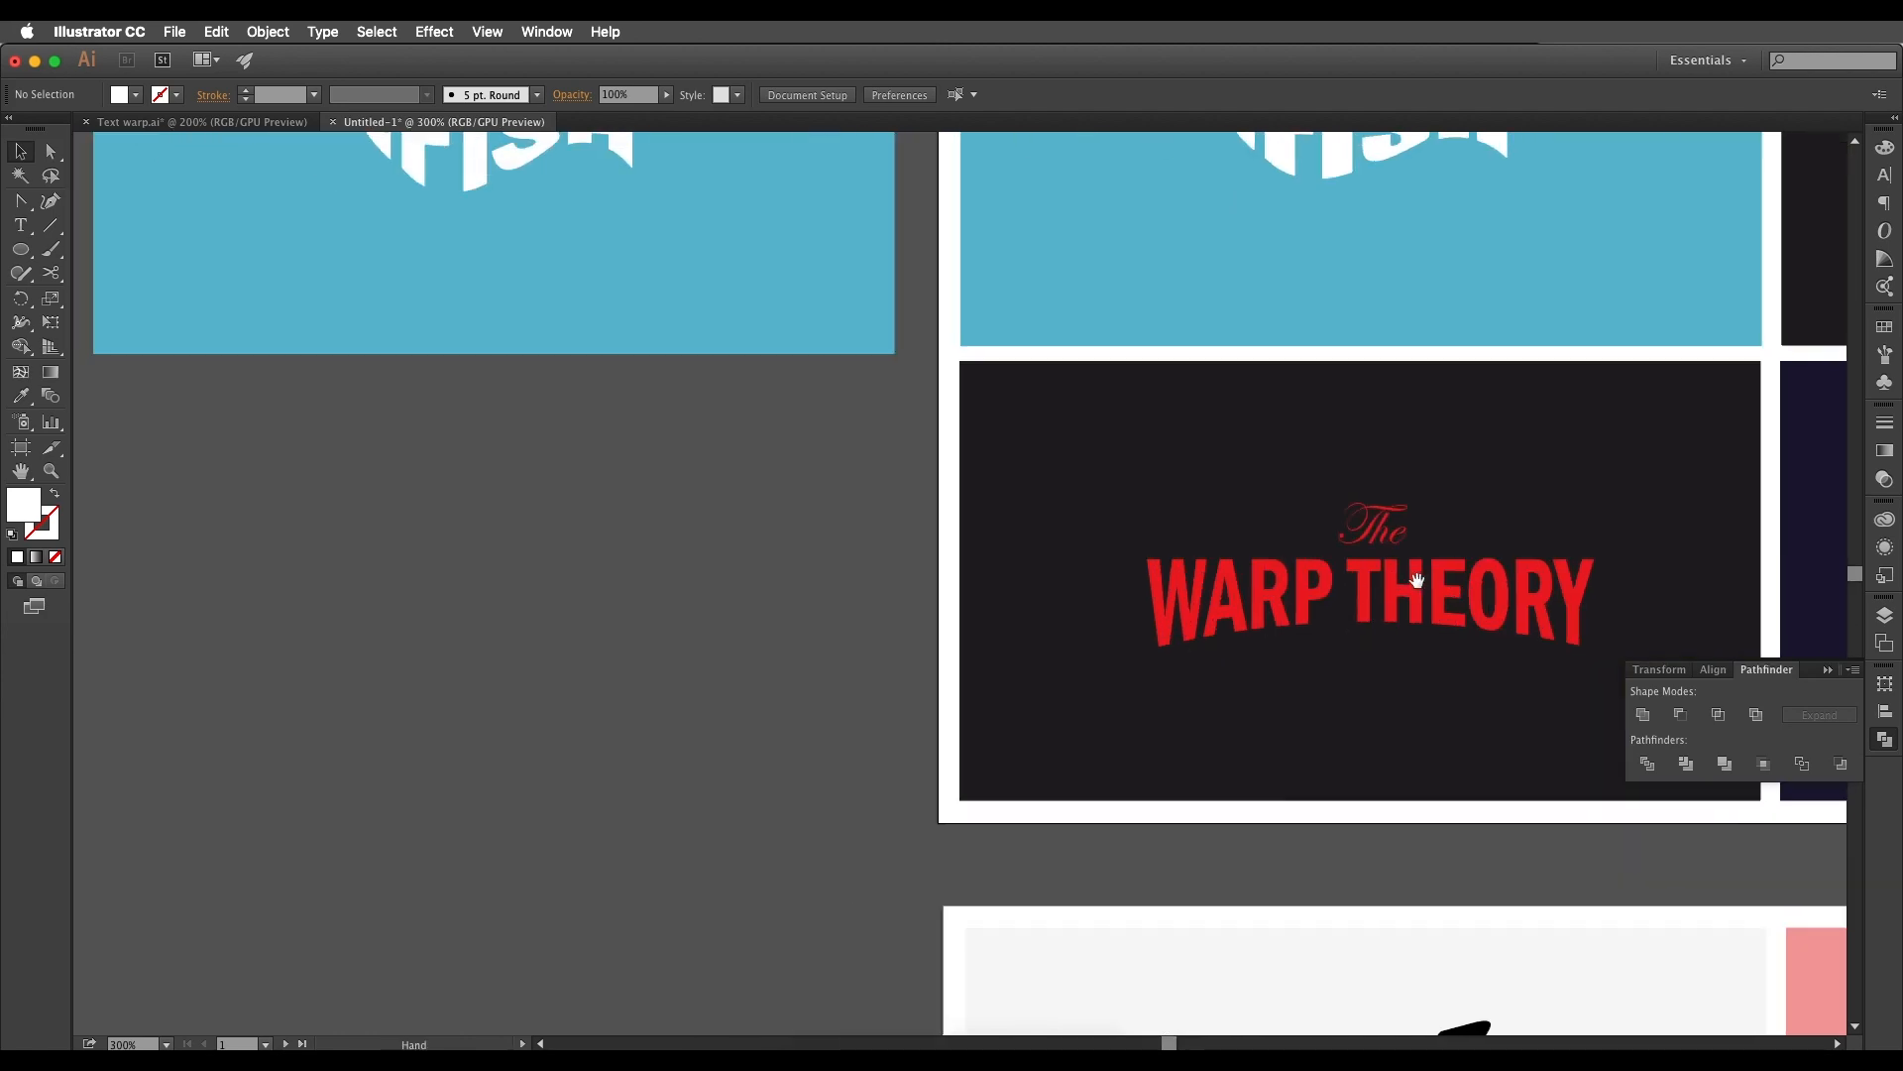
left_click_drag(1419, 582, 1283, 622)
scroll(1288, 611, "left", 3)
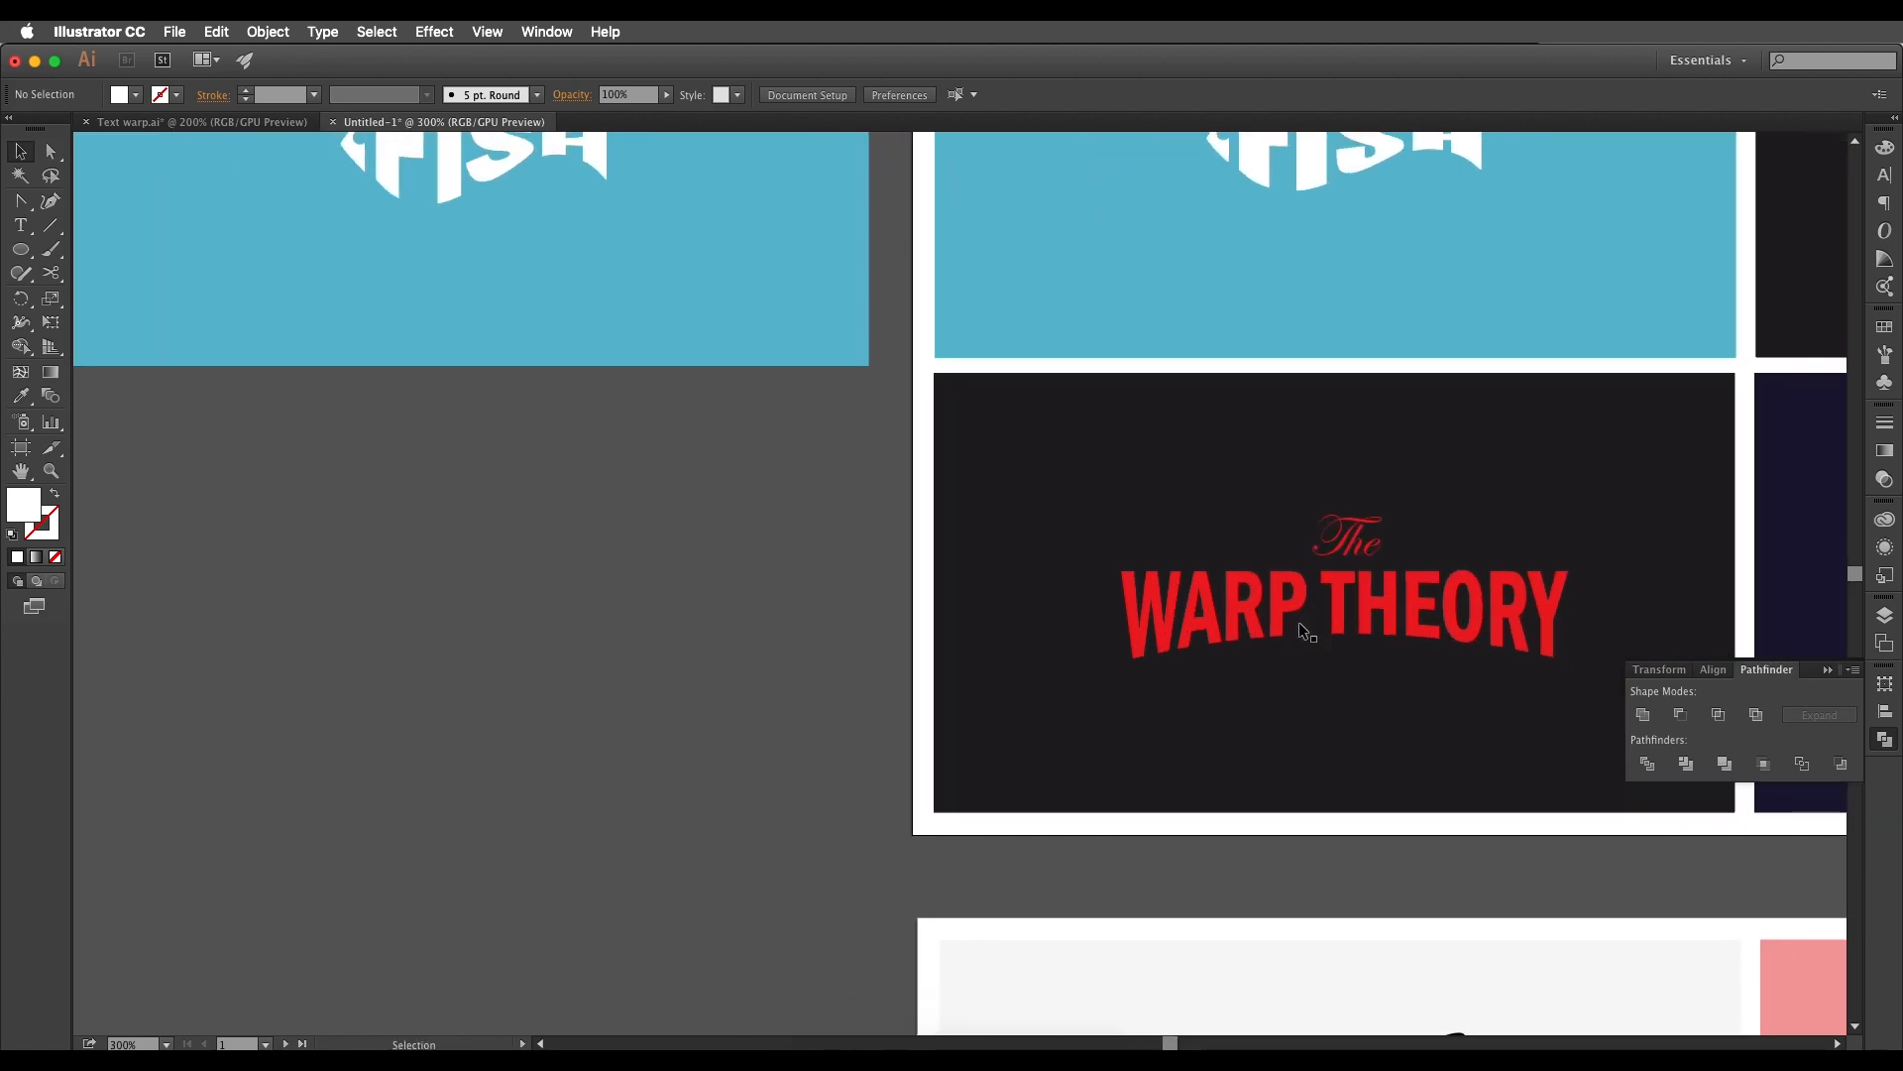
scroll(1290, 585, "down", 2)
left_click(1169, 575)
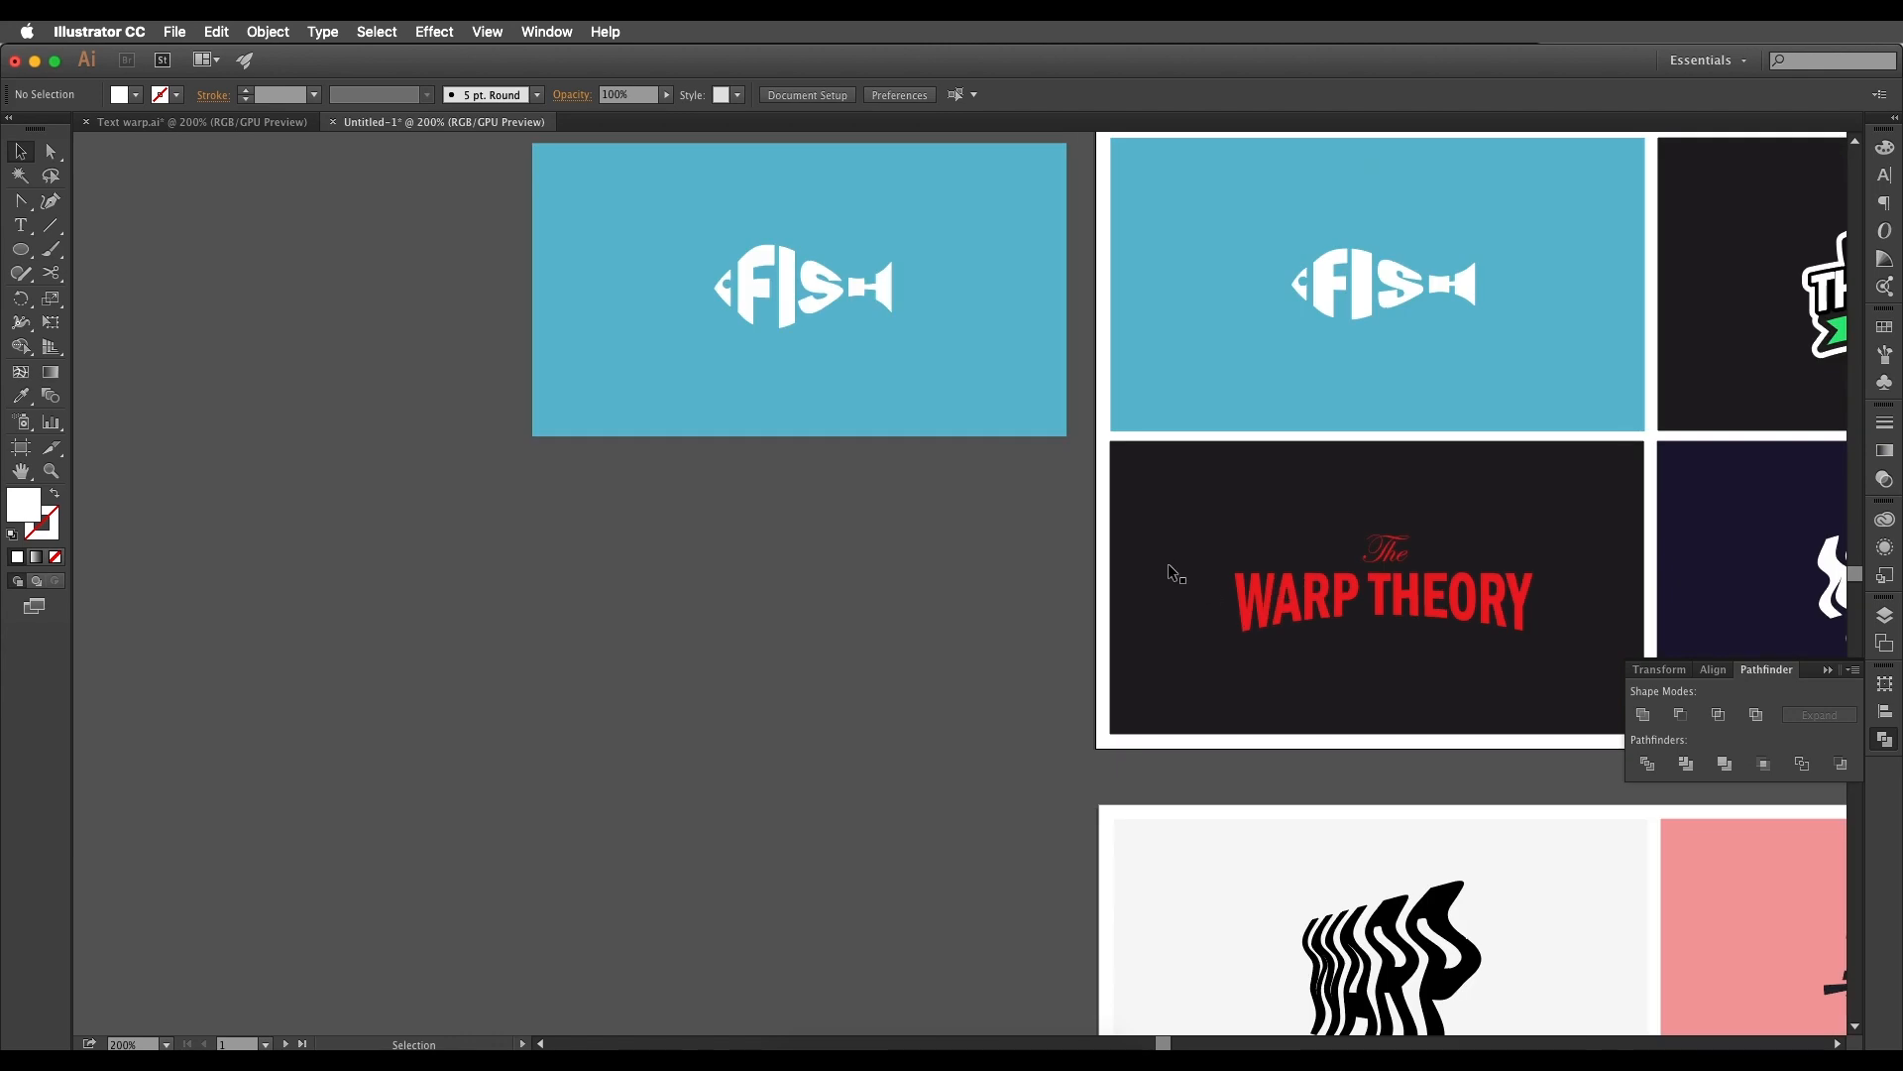
left_click_drag(1170, 616, 593, 617)
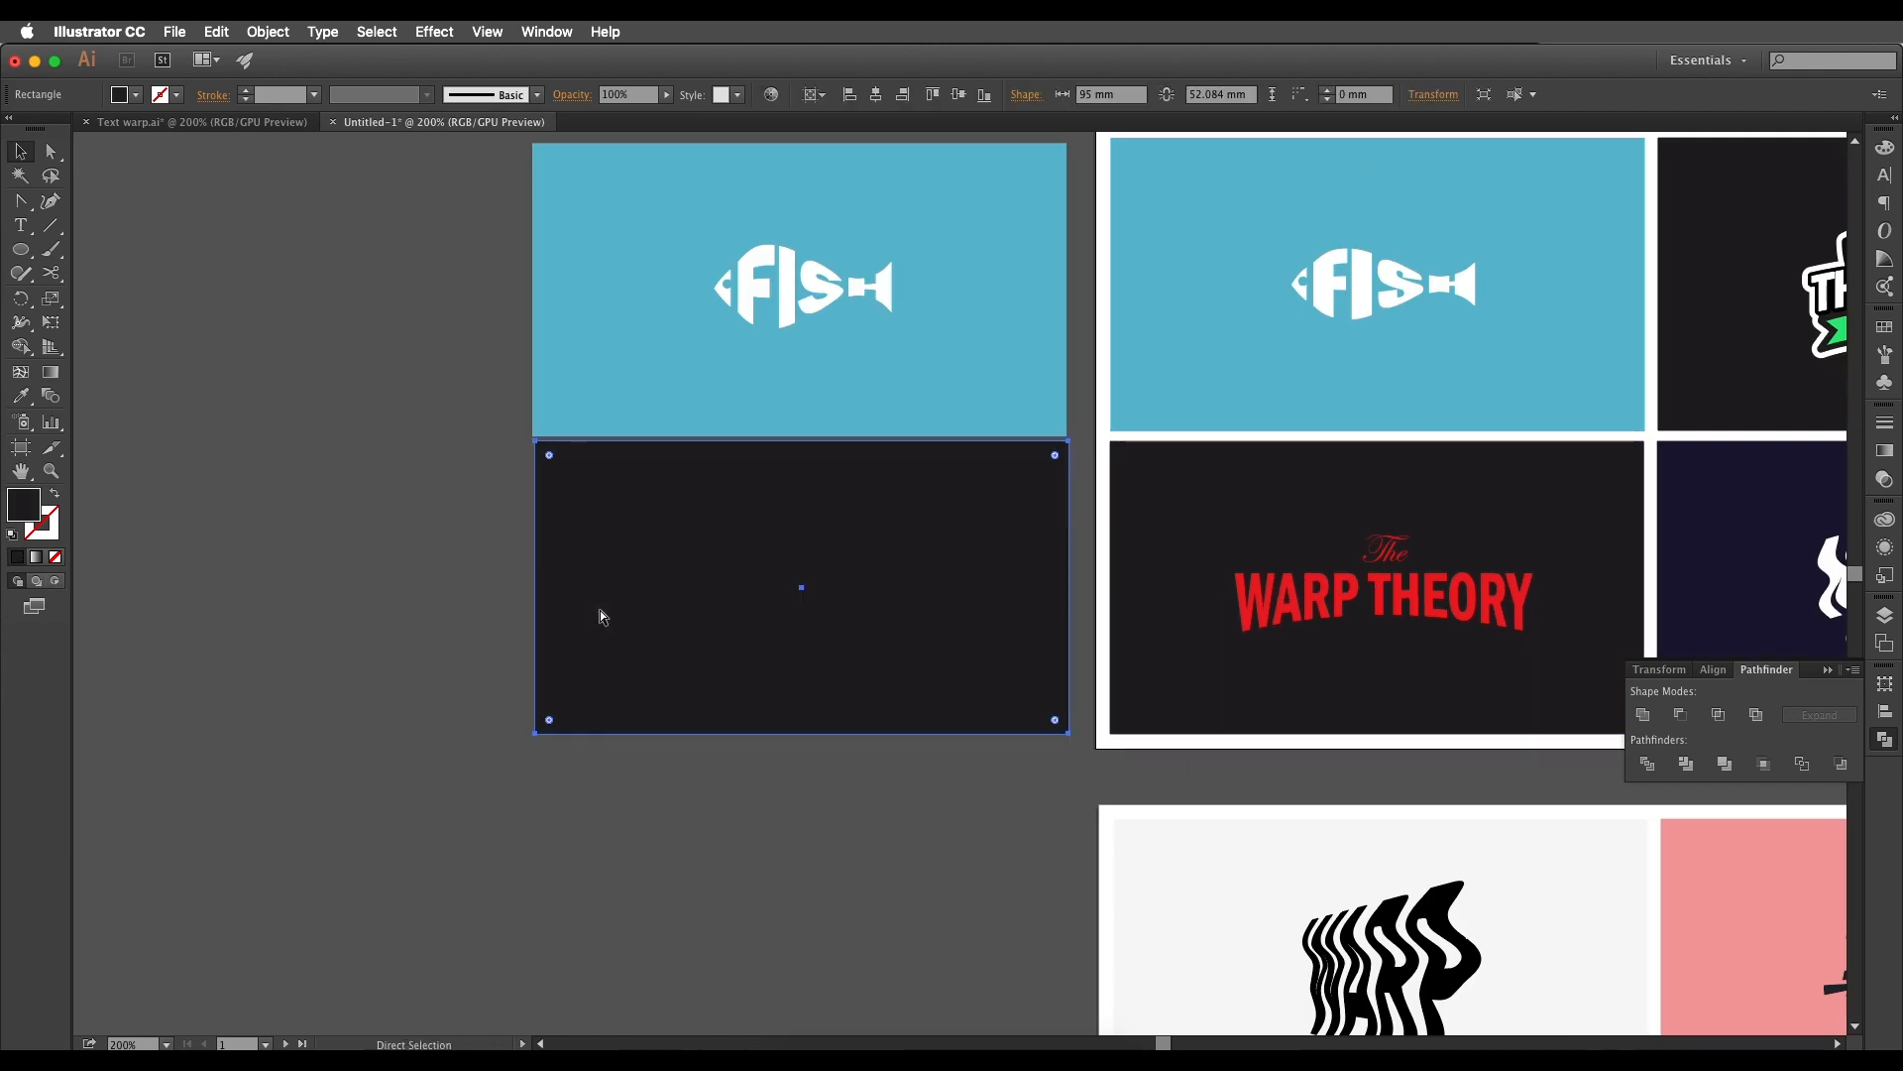
key("super+2")
Step: Add the text WARP THEORY on the duplicated black rectangle
left_click_drag(824, 678, 876, 656)
key("t")
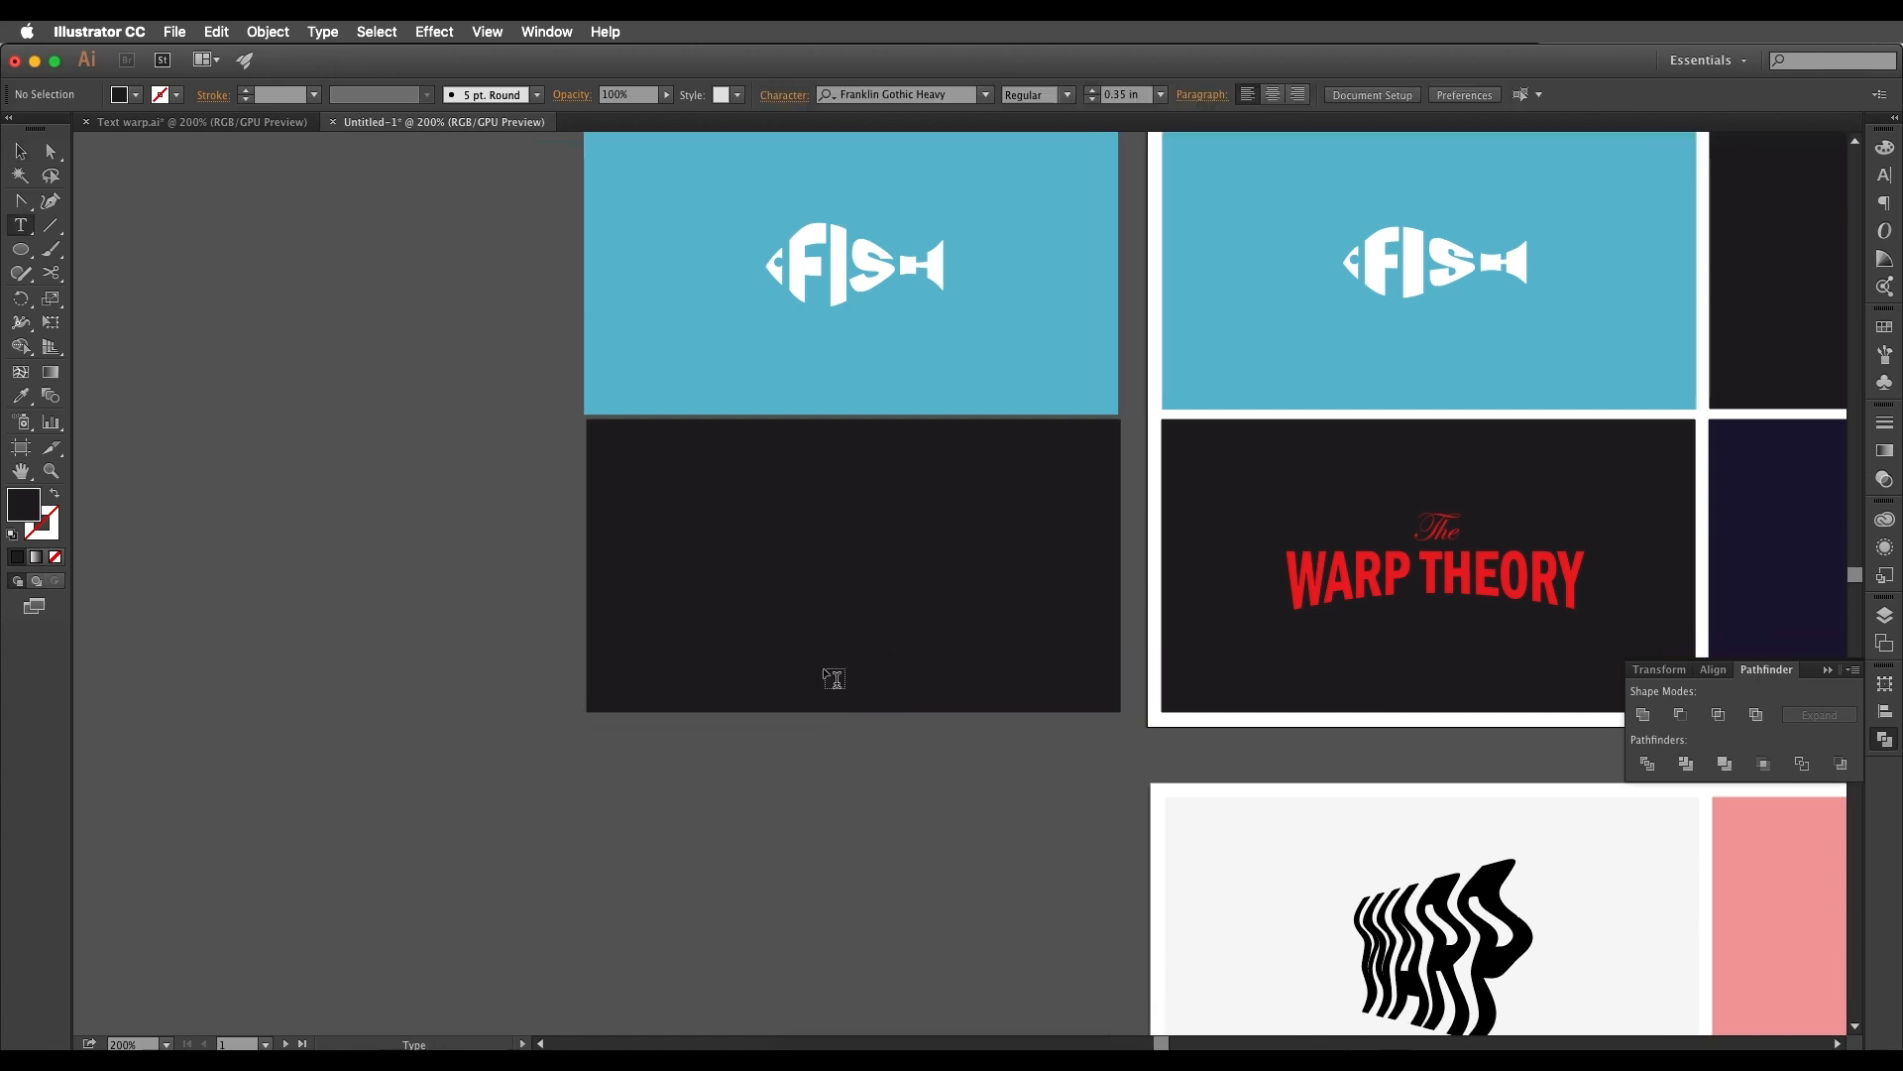
left_click(699, 610)
type("WARP")
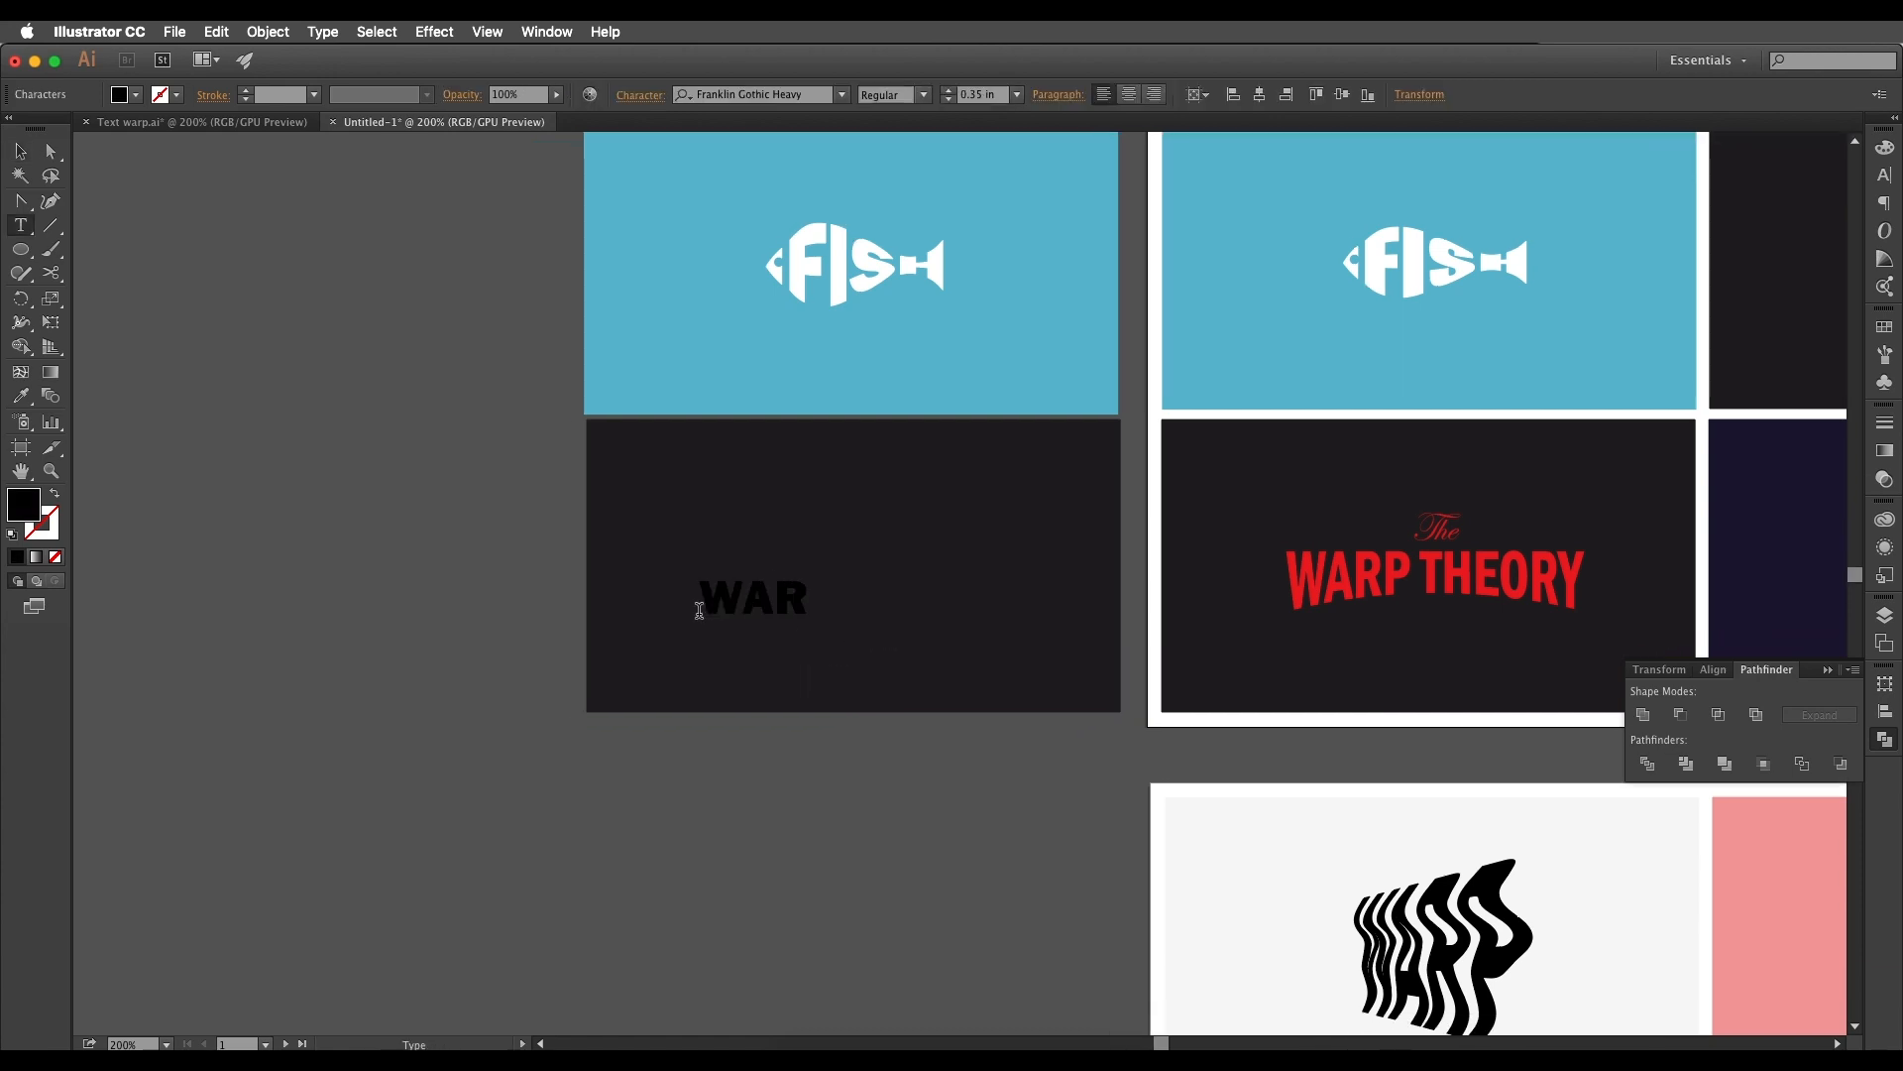
type("HEORY")
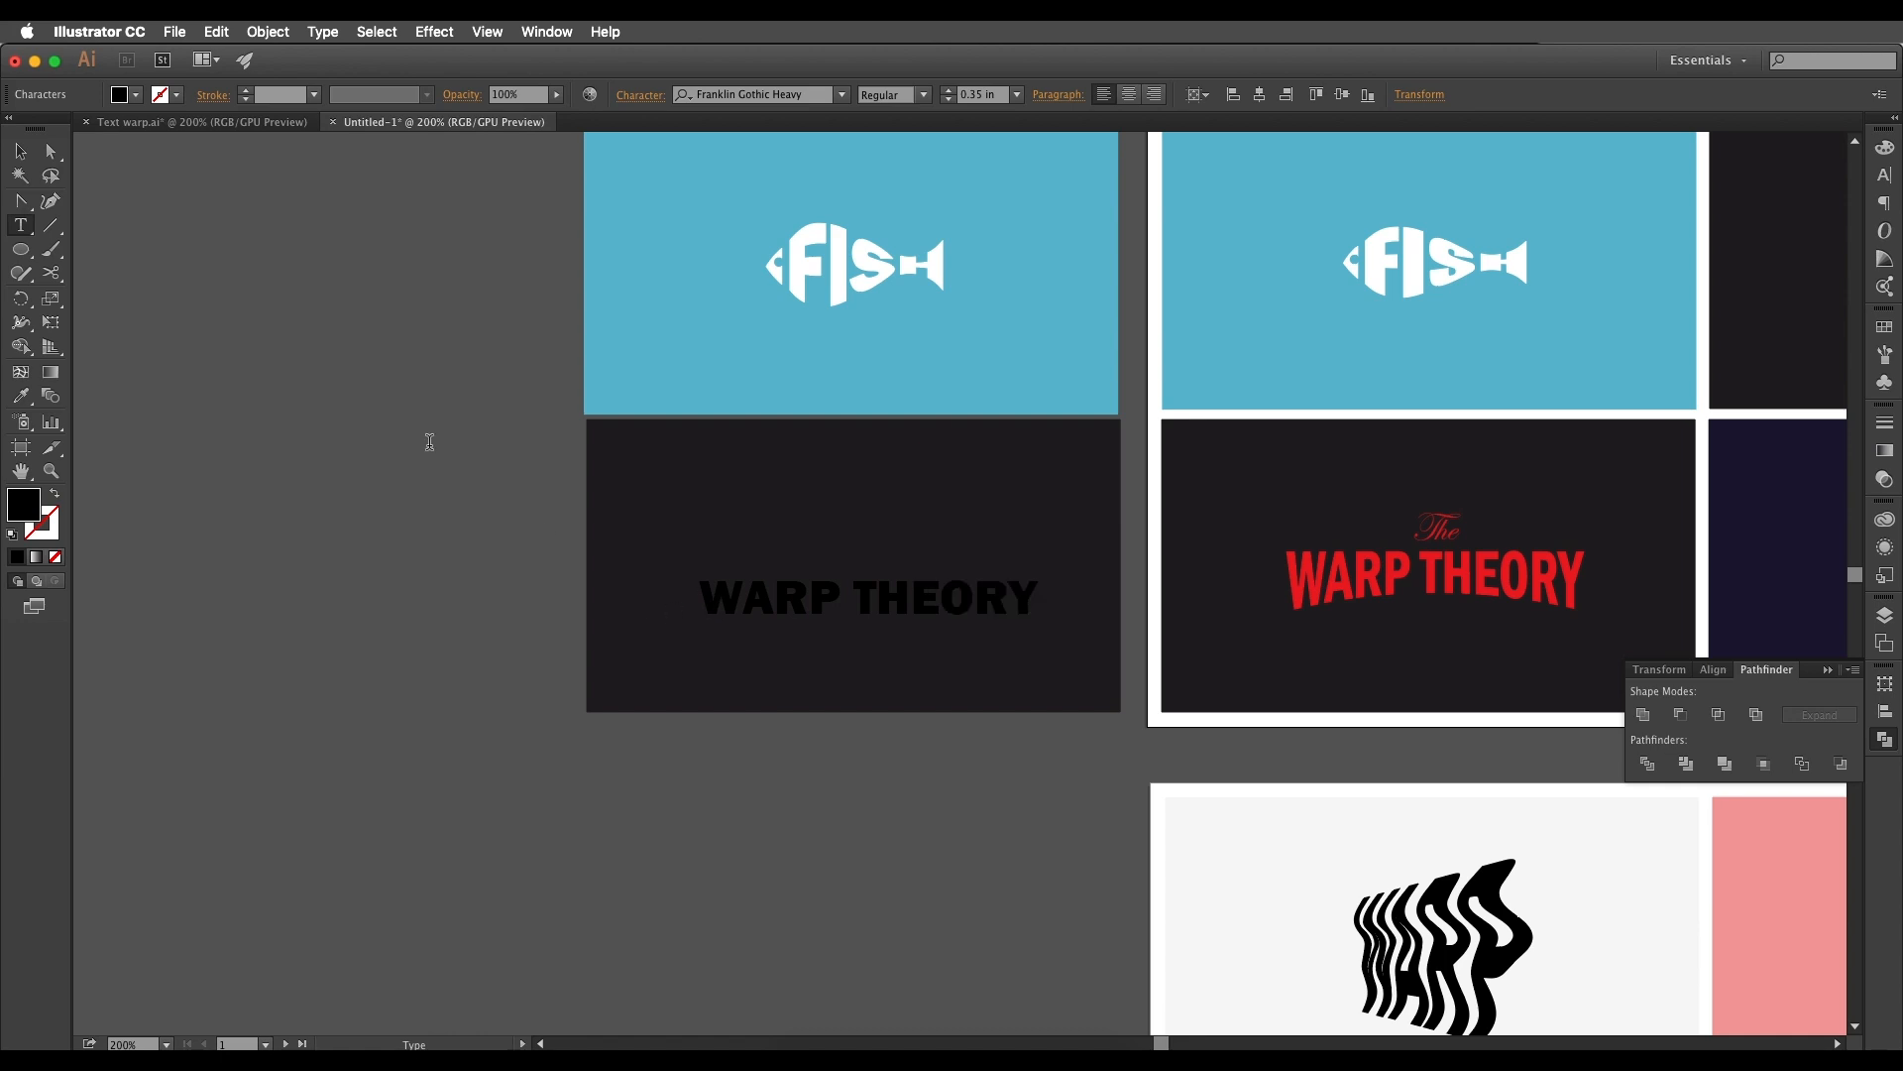
left_click(22, 151)
Step: Fill the new WARP THEORY text with the red swatch
key("i")
left_click(136, 94)
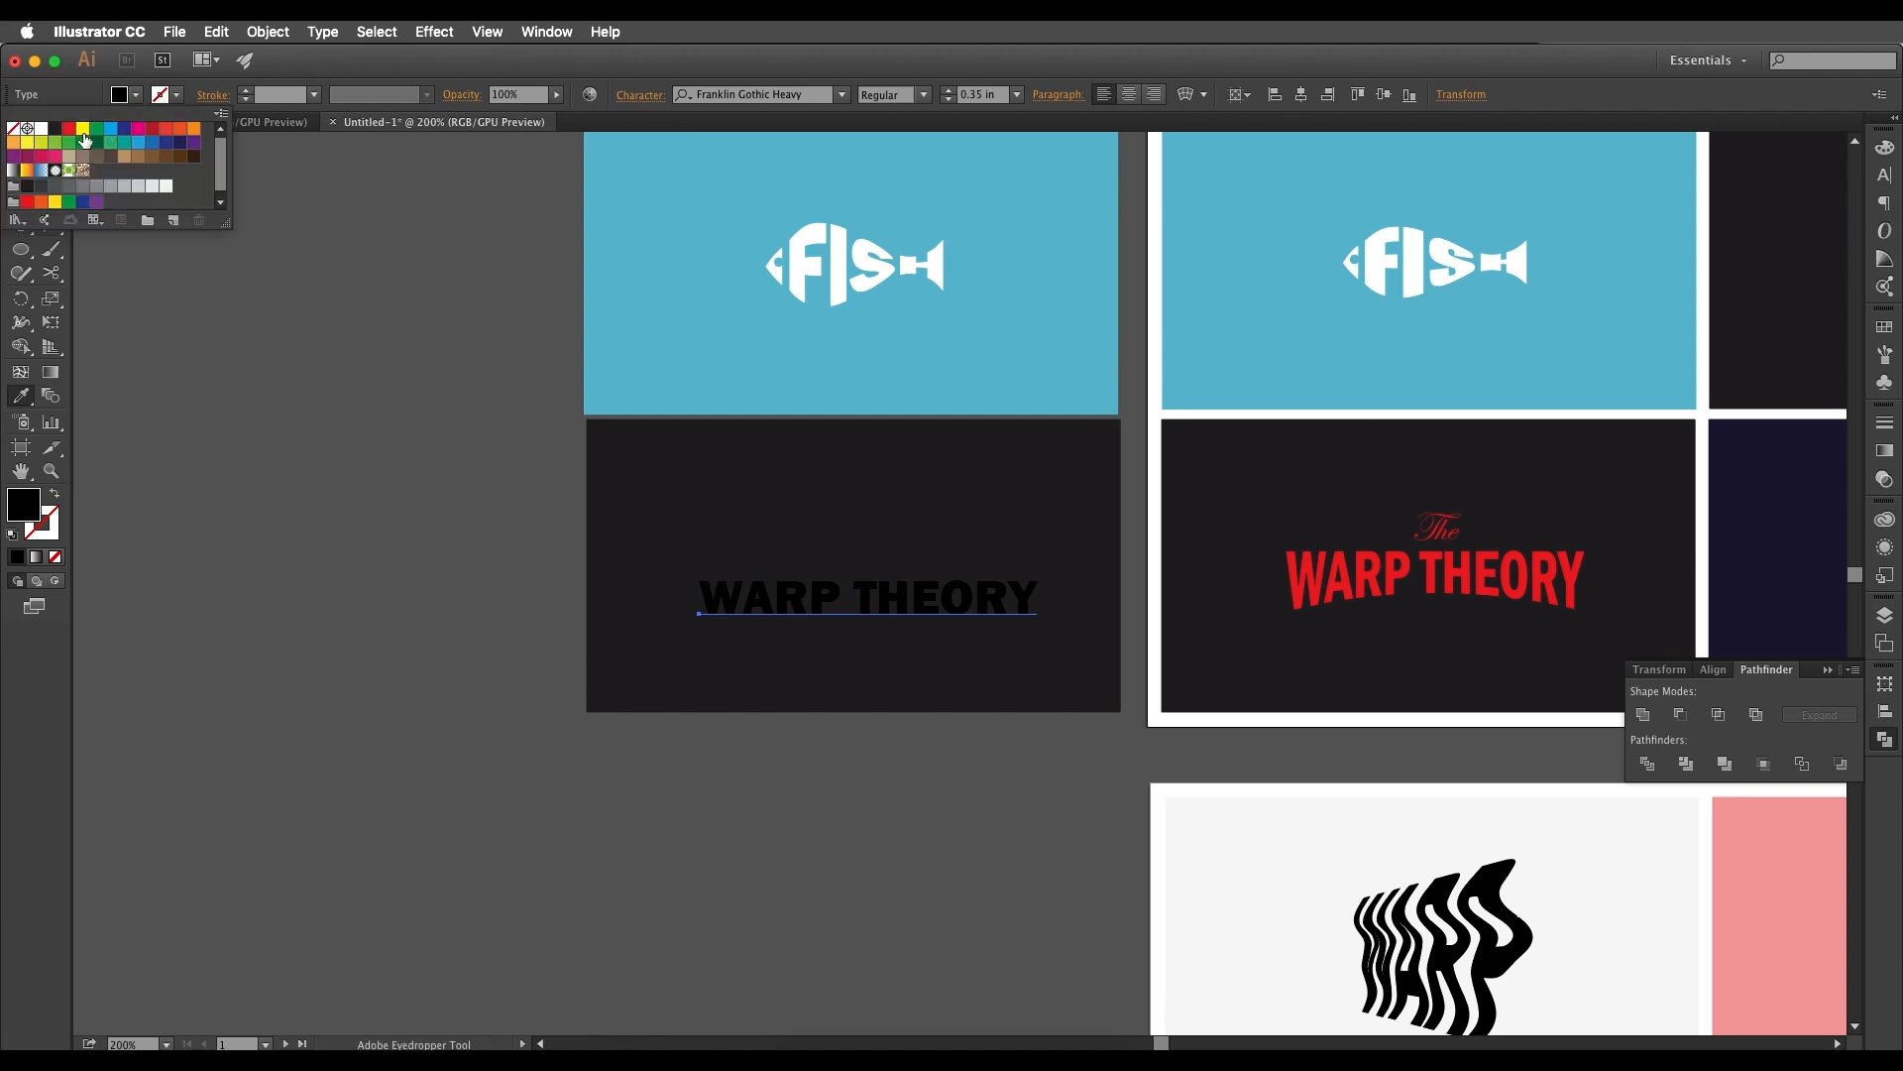
left_click(69, 130)
left_click(135, 92)
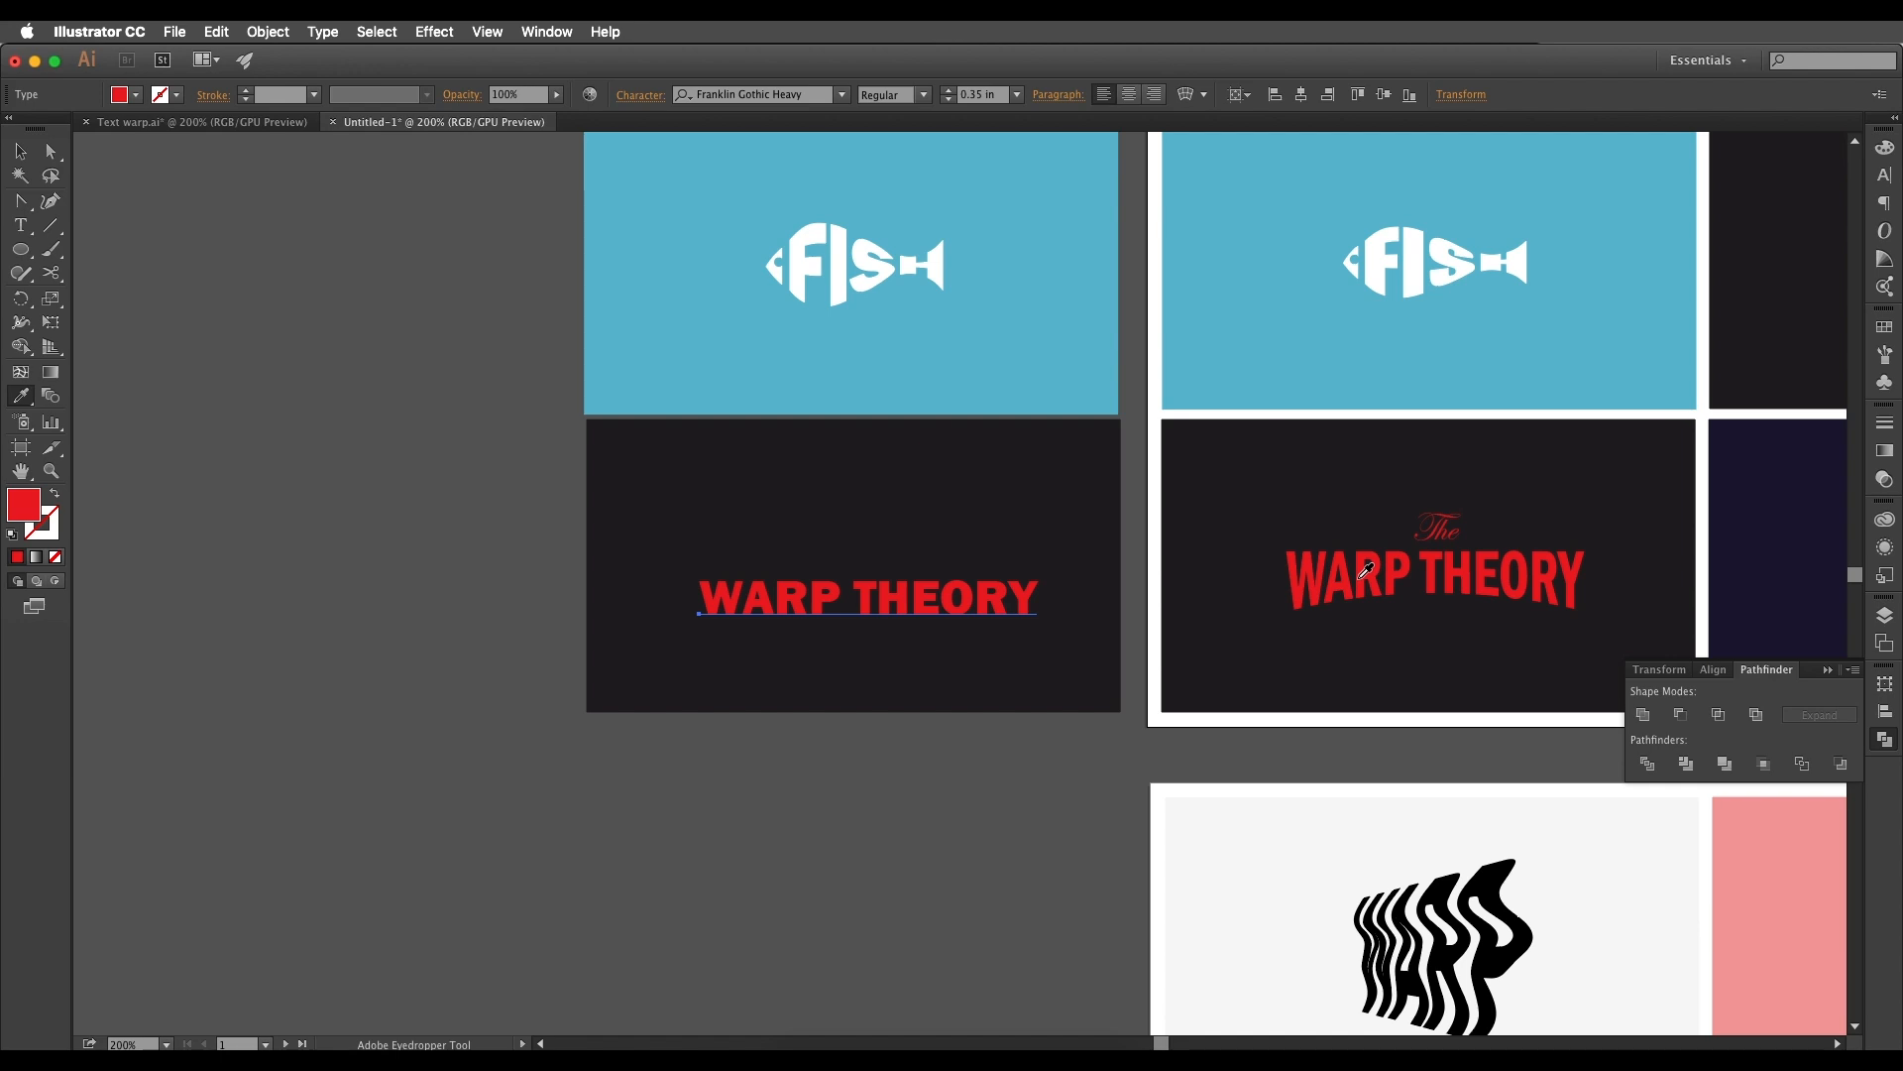
Step: Change the new WARP THEORY text's font to Franklin Gothic Demi Cond and move the text closer to the black rectangle's centre
left_click_drag(831, 533, 873, 705)
key("v")
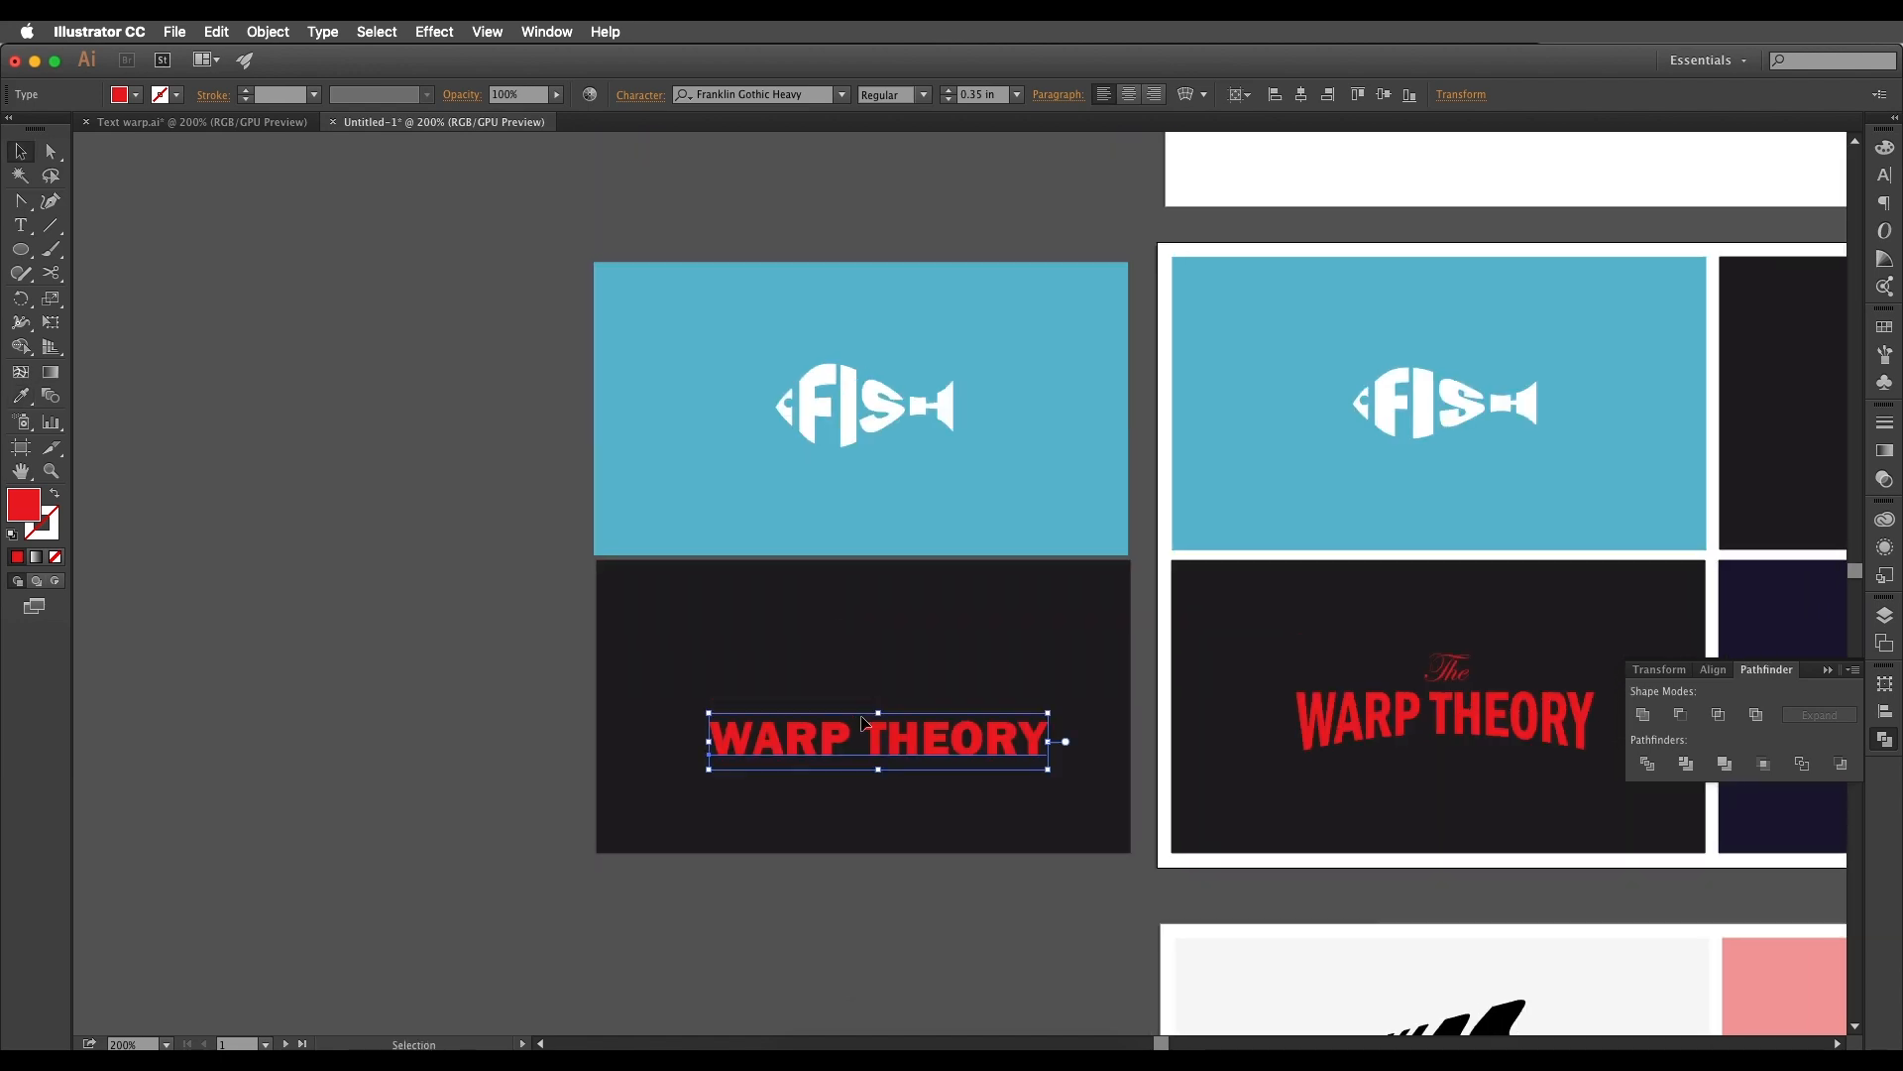
scroll(892, 733, "up", 5)
scroll(892, 734, "right", 5)
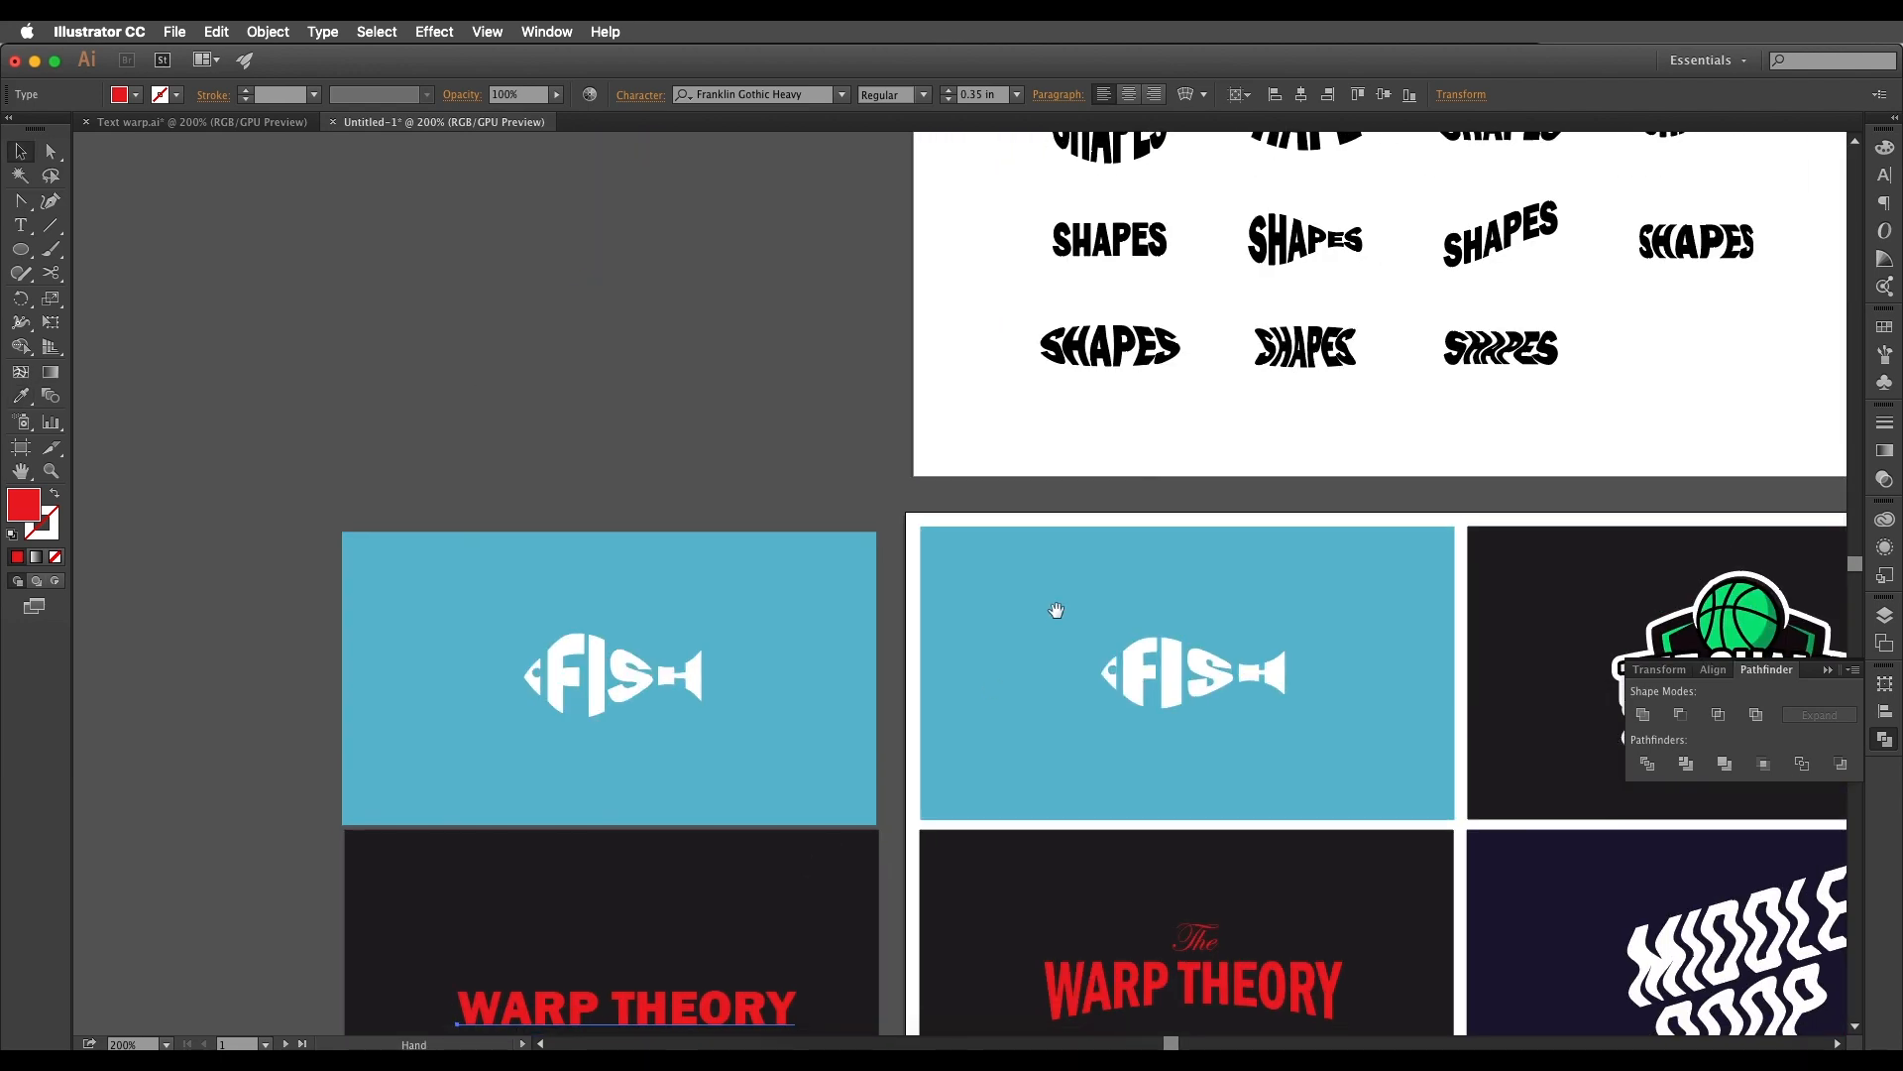
scroll(1058, 620, "down", 5)
scroll(893, 594, "left", 2)
left_click(803, 94)
key("Up")
key("Up")
key("Down")
scroll(770, 710, "up", 2)
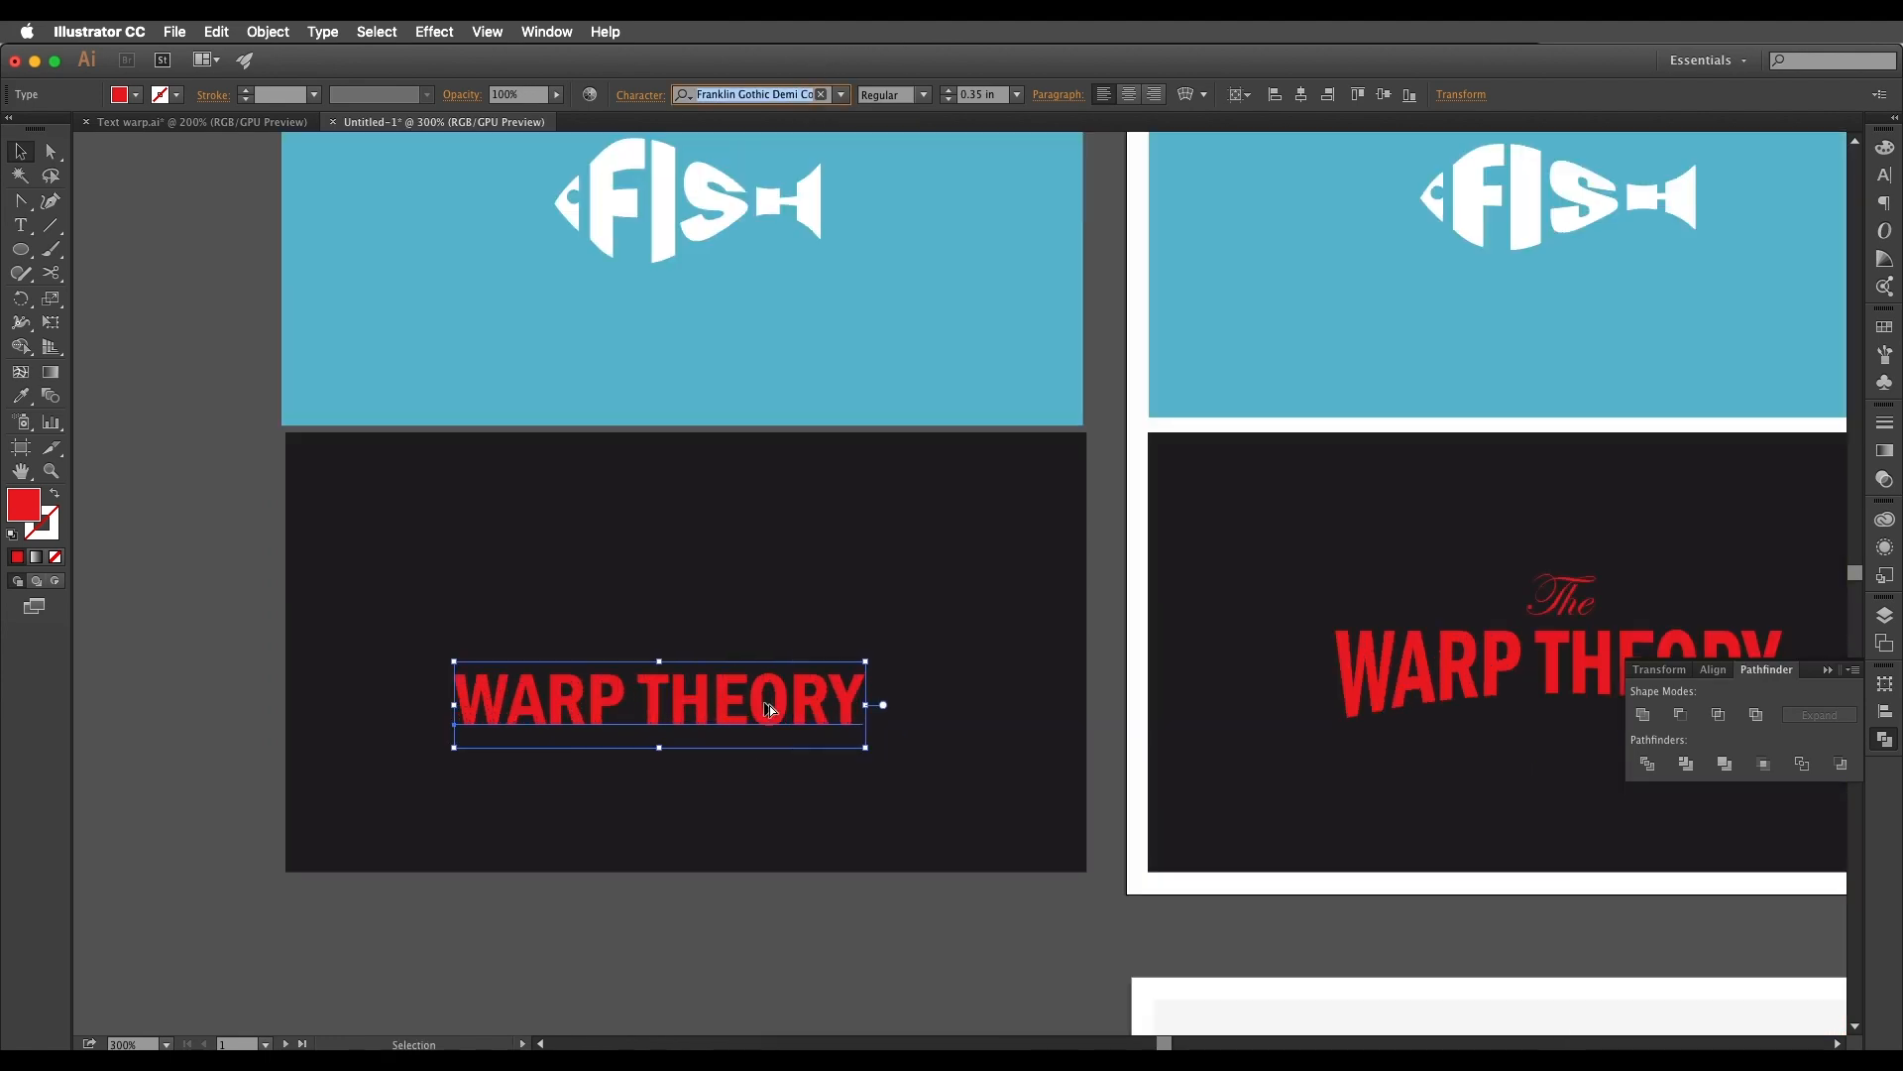
left_click_drag(805, 682, 777, 561)
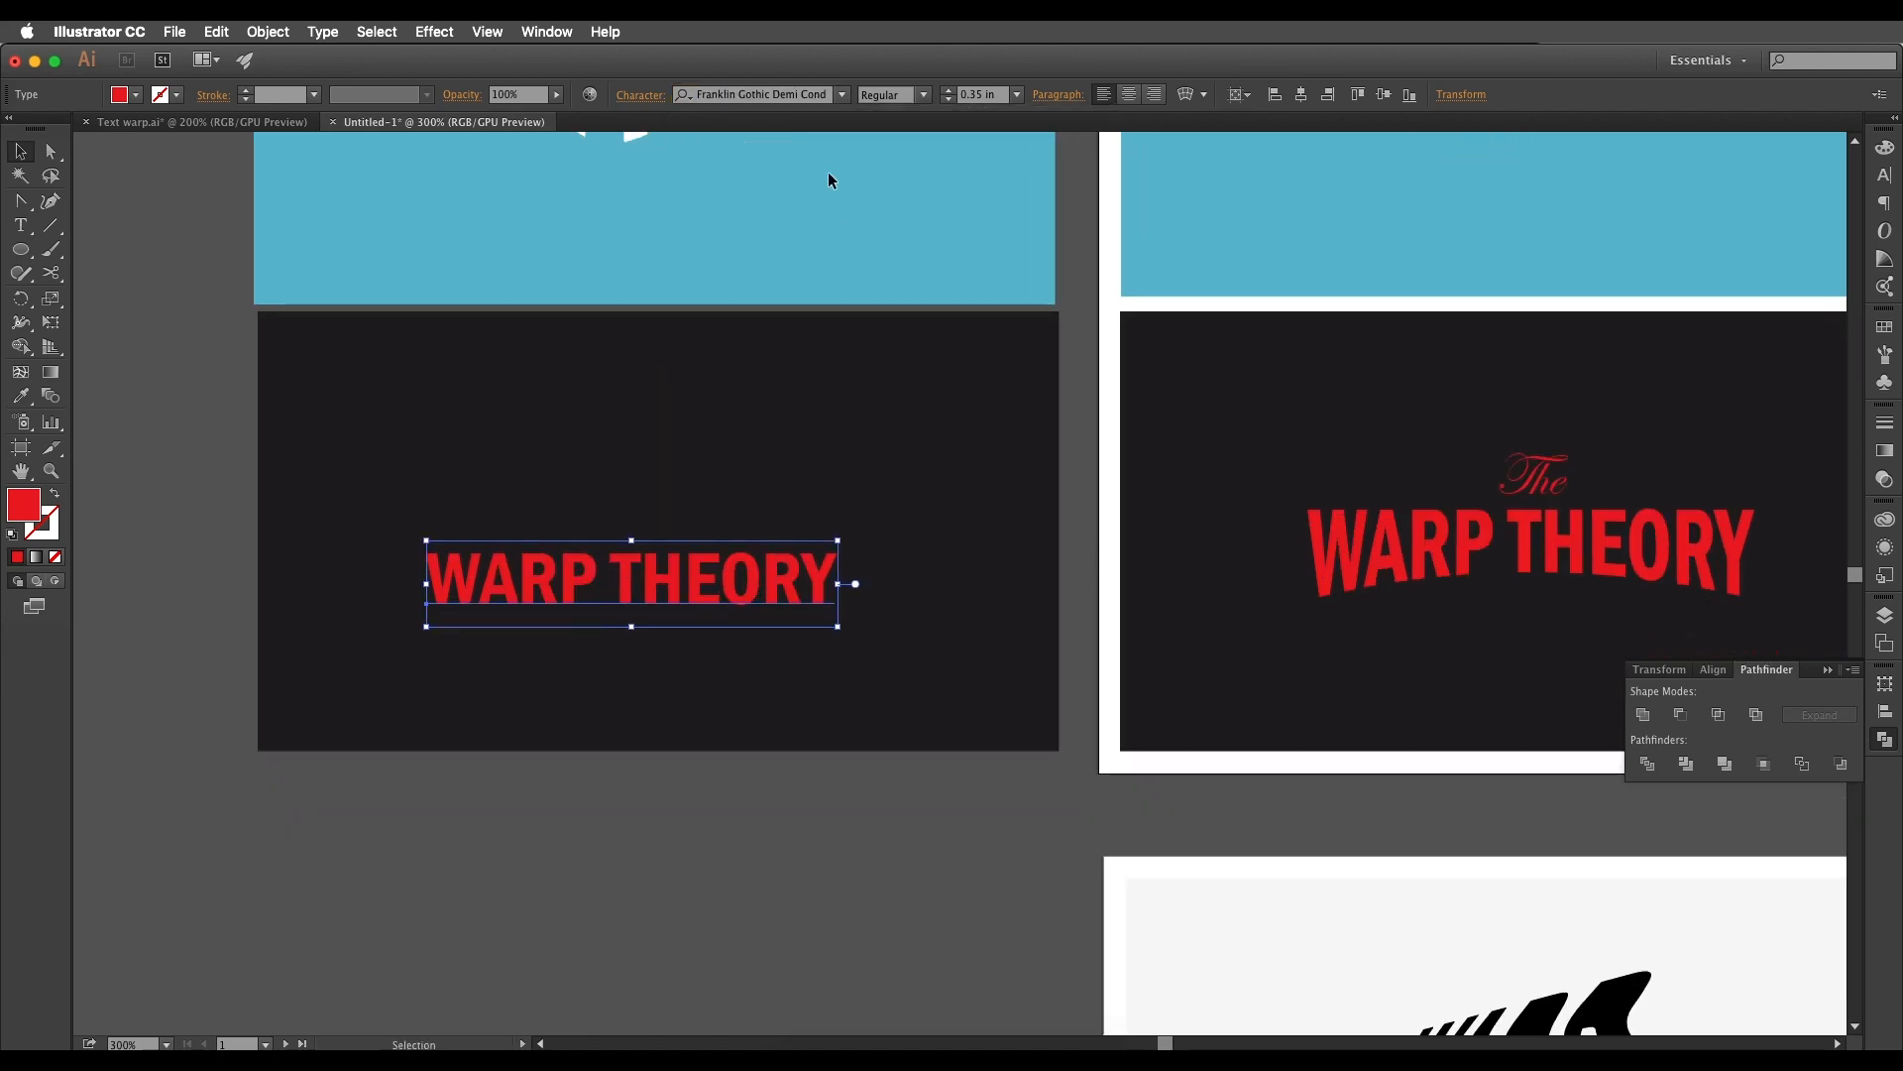
left_click_drag(711, 601, 729, 596)
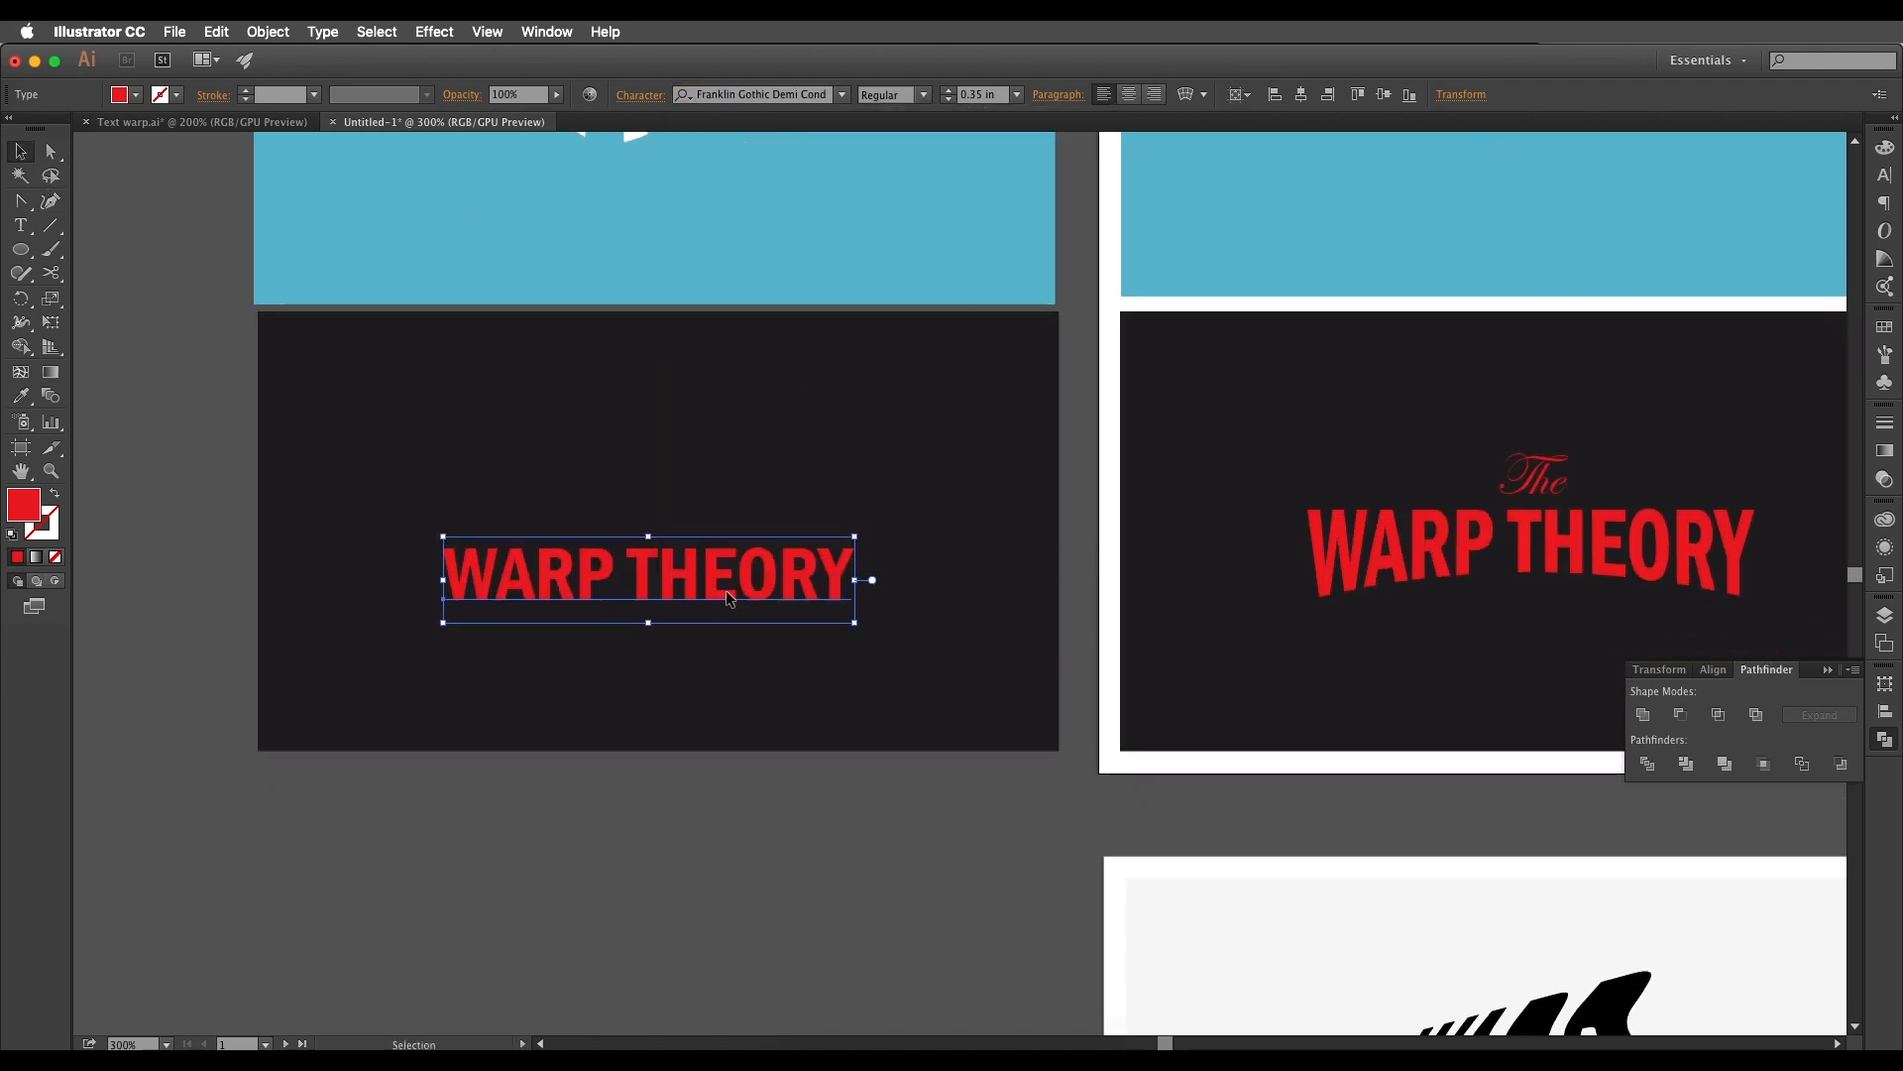
Step: Tighten the tracking of the new WARP THEORY text to -13
left_click(642, 95)
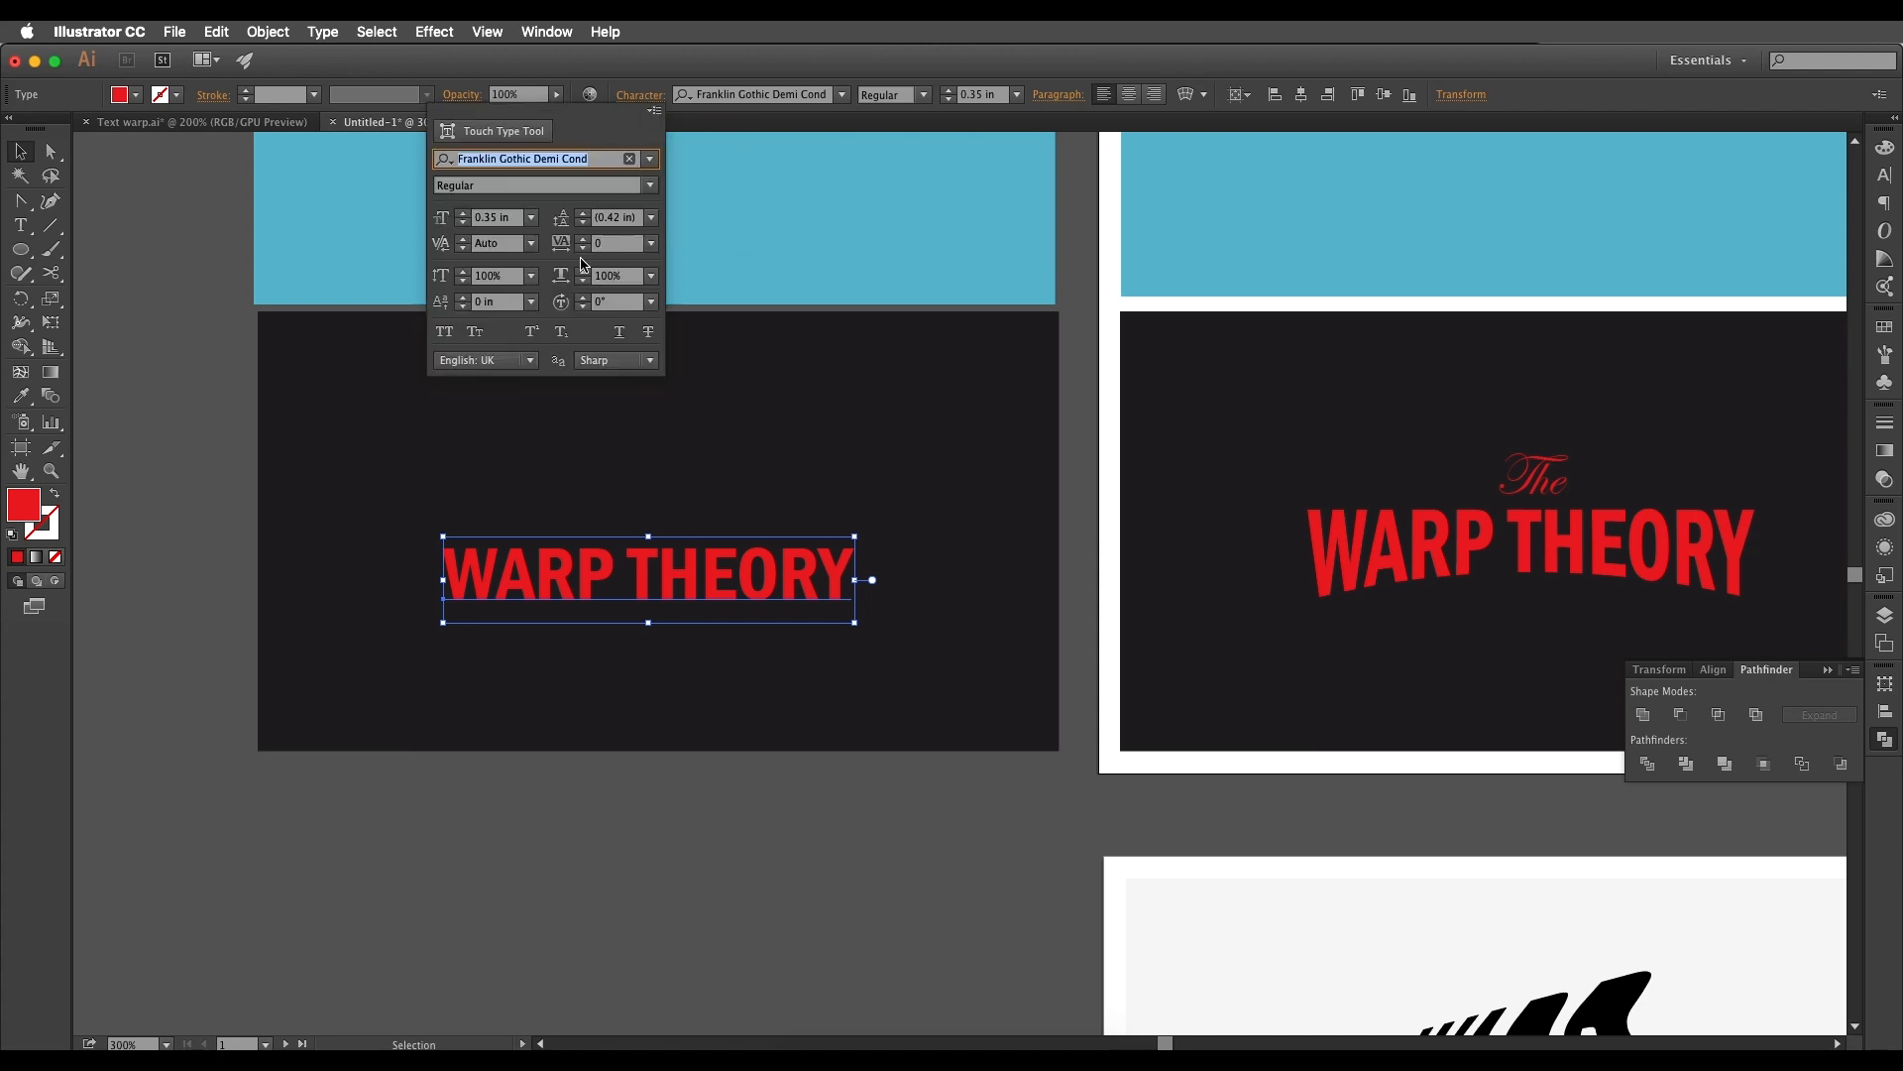
left_click(584, 255)
left_click(584, 251)
left_click(584, 250)
left_click(584, 251)
left_click(584, 251)
left_click(584, 251)
left_click(584, 251)
left_click(583, 250)
left_click(584, 251)
left_click(584, 251)
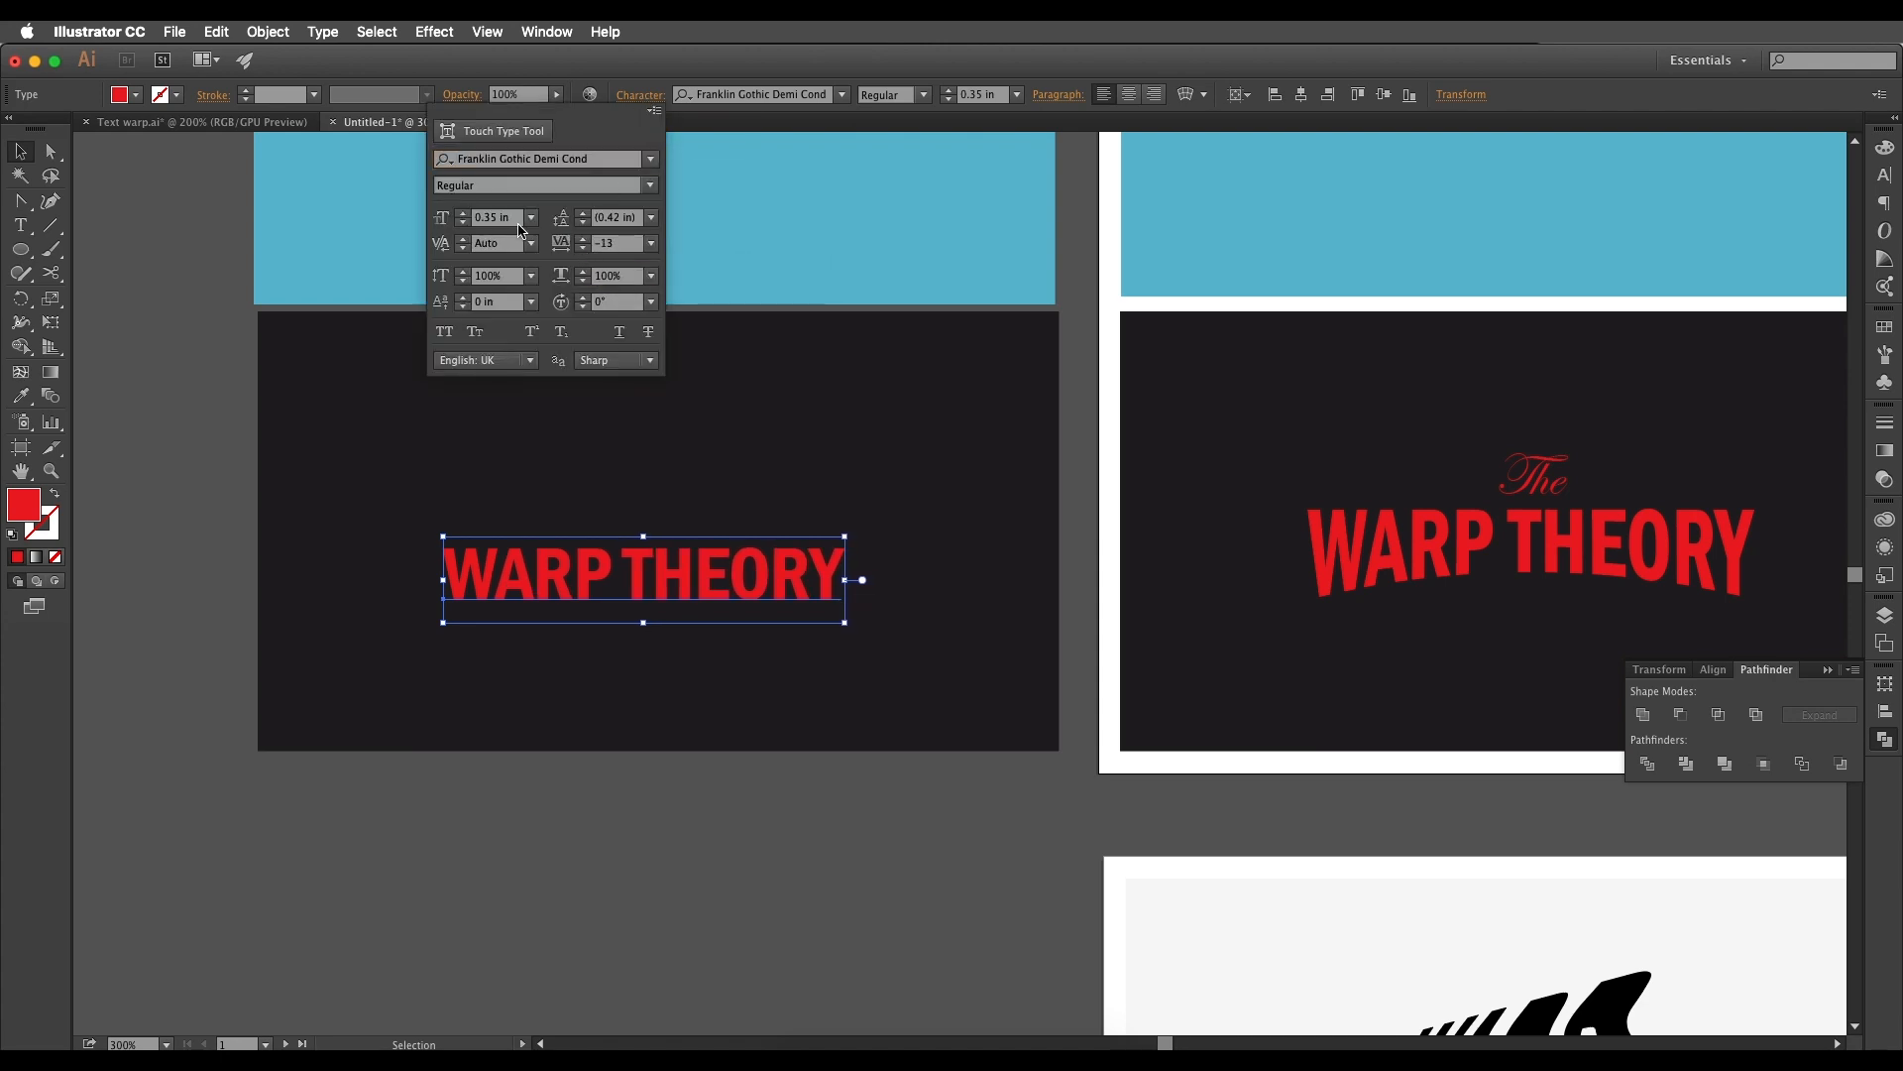
left_click(20, 152)
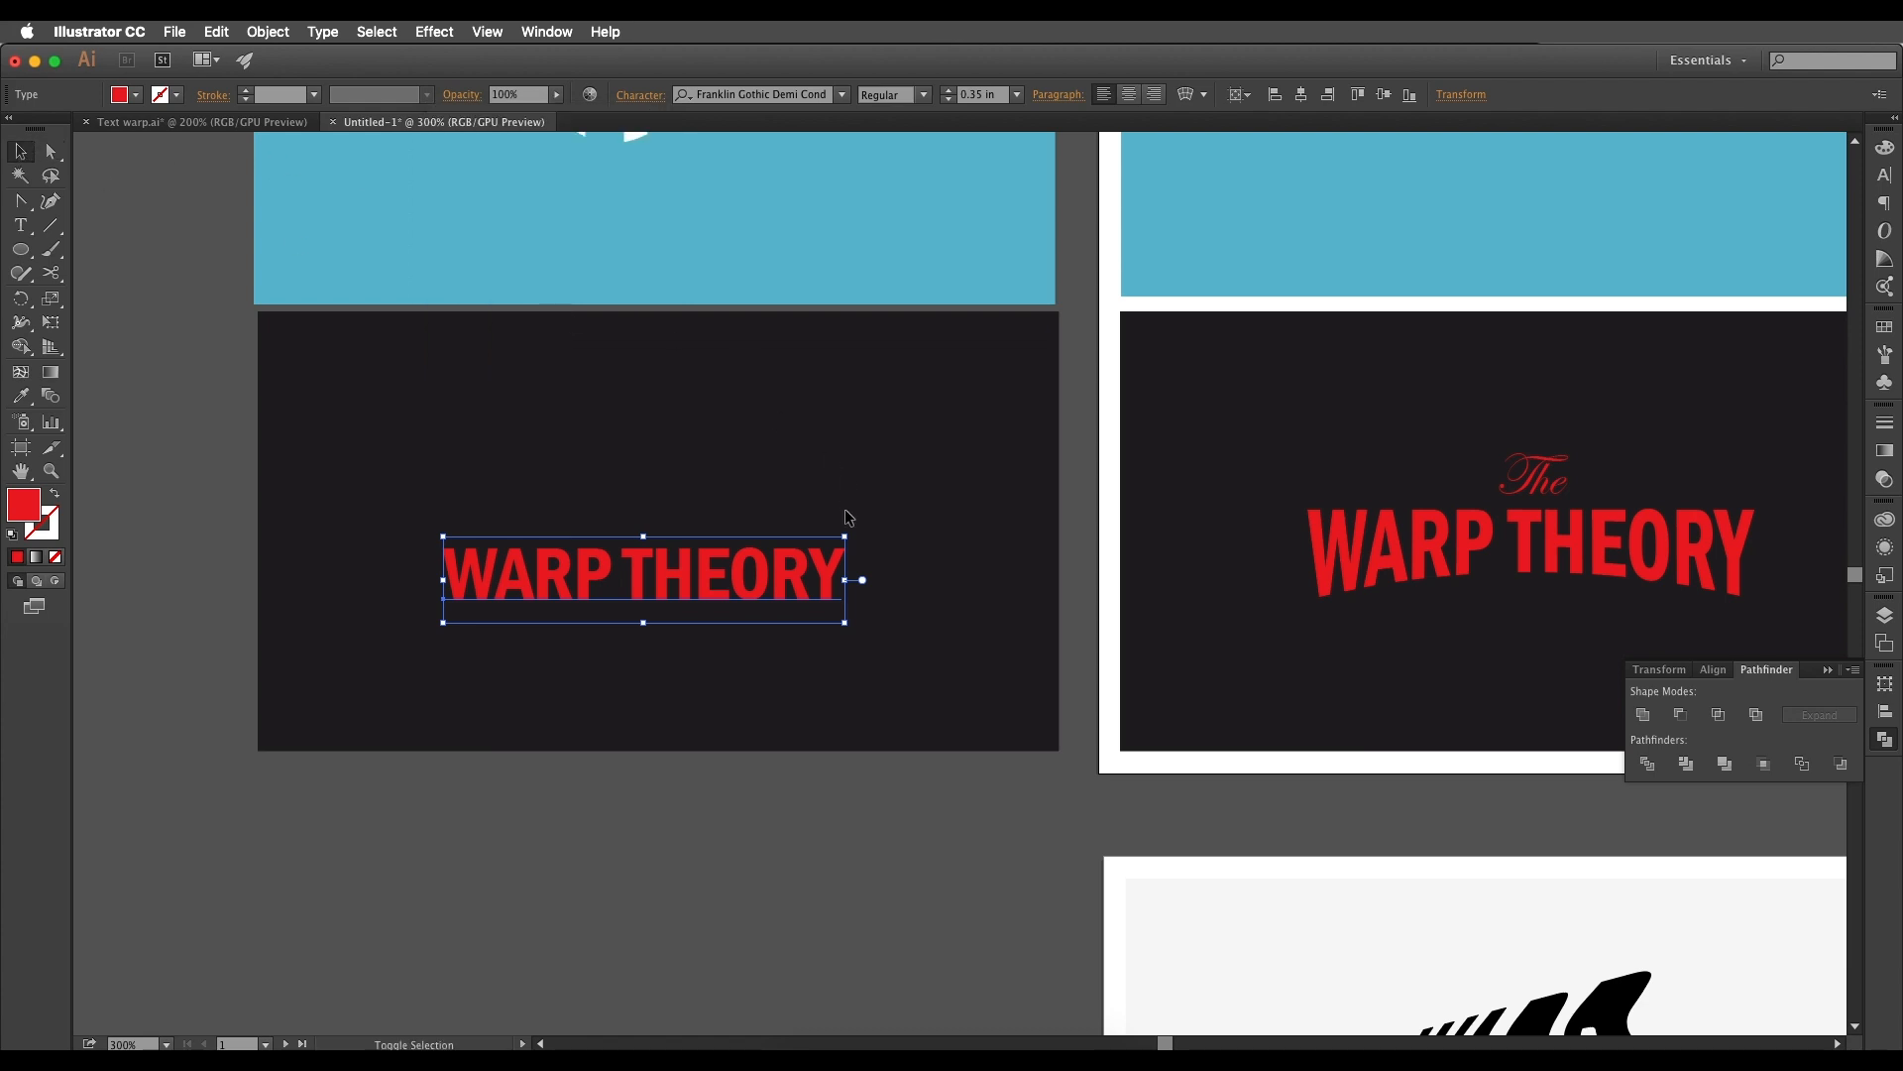
Step: Enlarge the WARP THEORY text to a font size of about 0.689 in, stretch it taller and recentre it on the black rectangle
left_click_drag(844, 534, 899, 526)
left_click_drag(786, 578, 813, 585)
scroll(813, 585, "up", 1)
left_click_drag(680, 669, 677, 700)
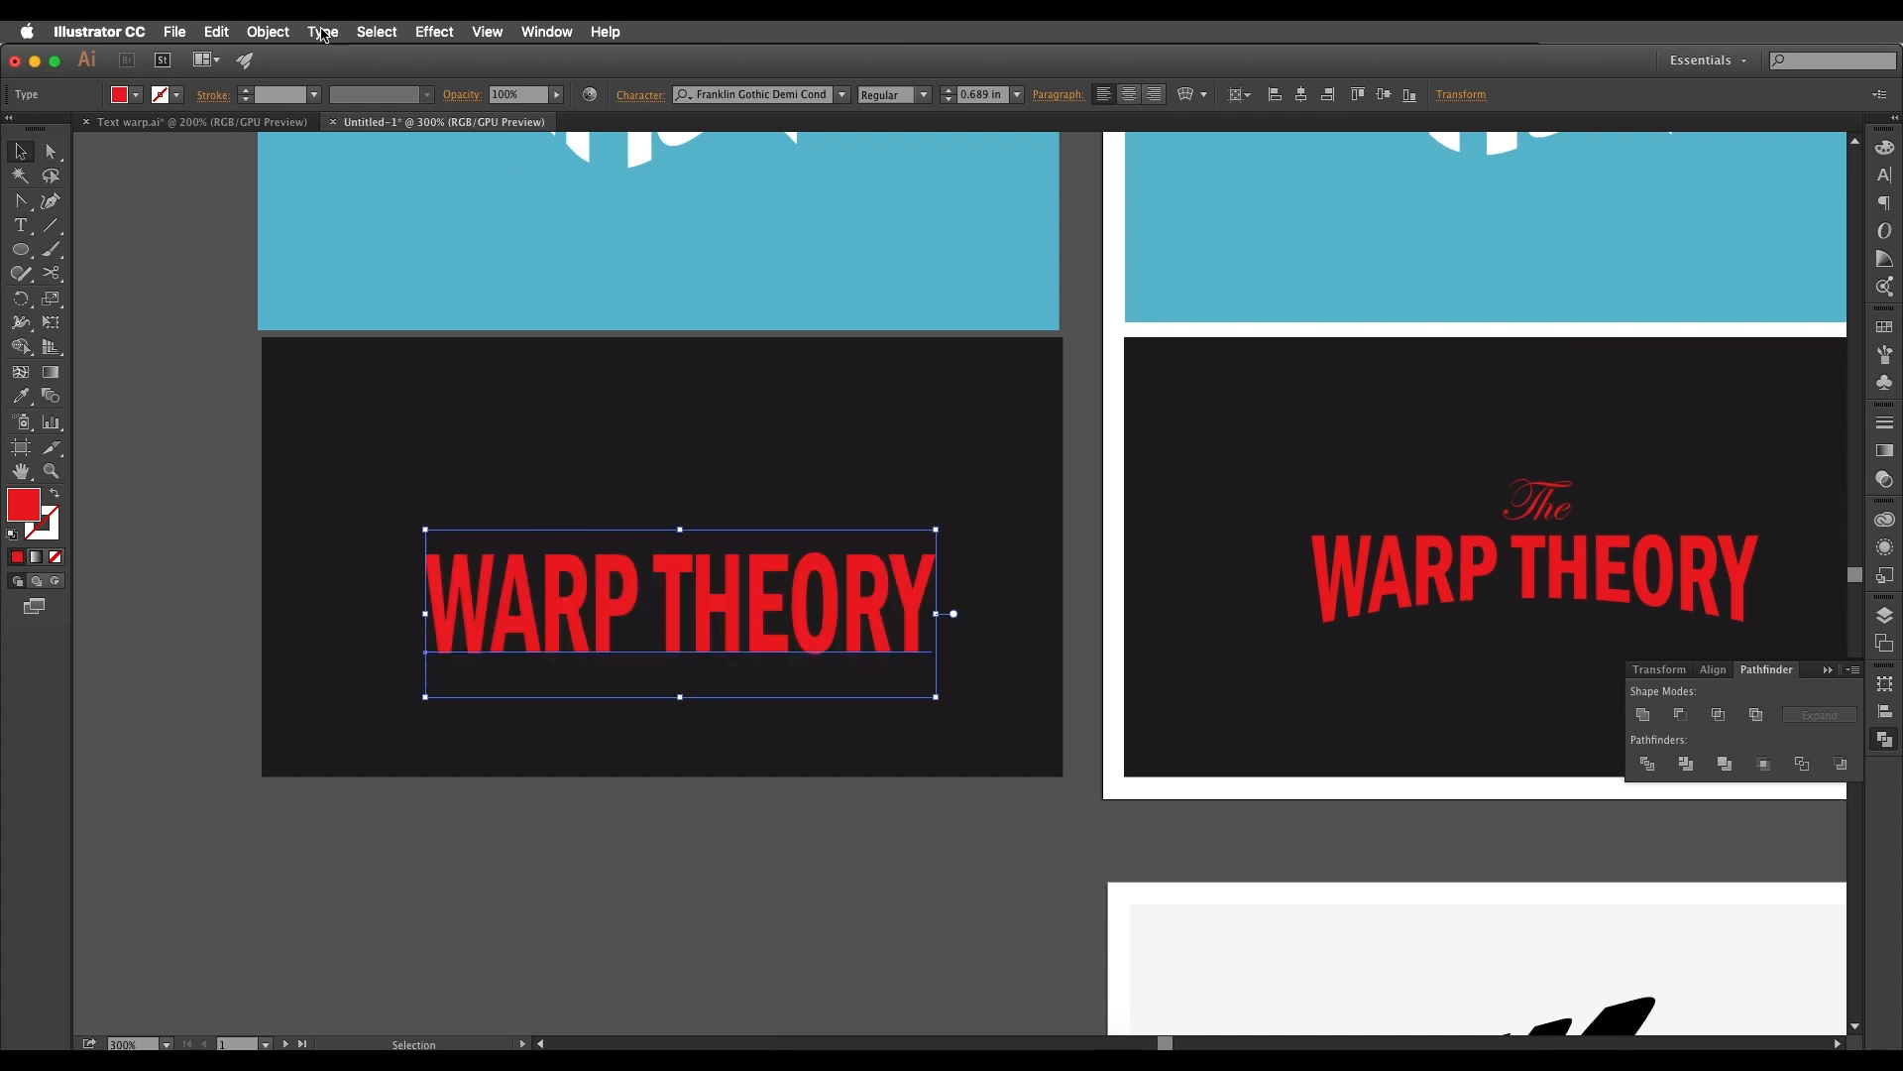
Step: Apply an Envelope Distort warp to the WARP THEORY text with the Arc Lower style, horizontal, and a -20% bend
left_click(265, 32)
mouse_move(377, 480)
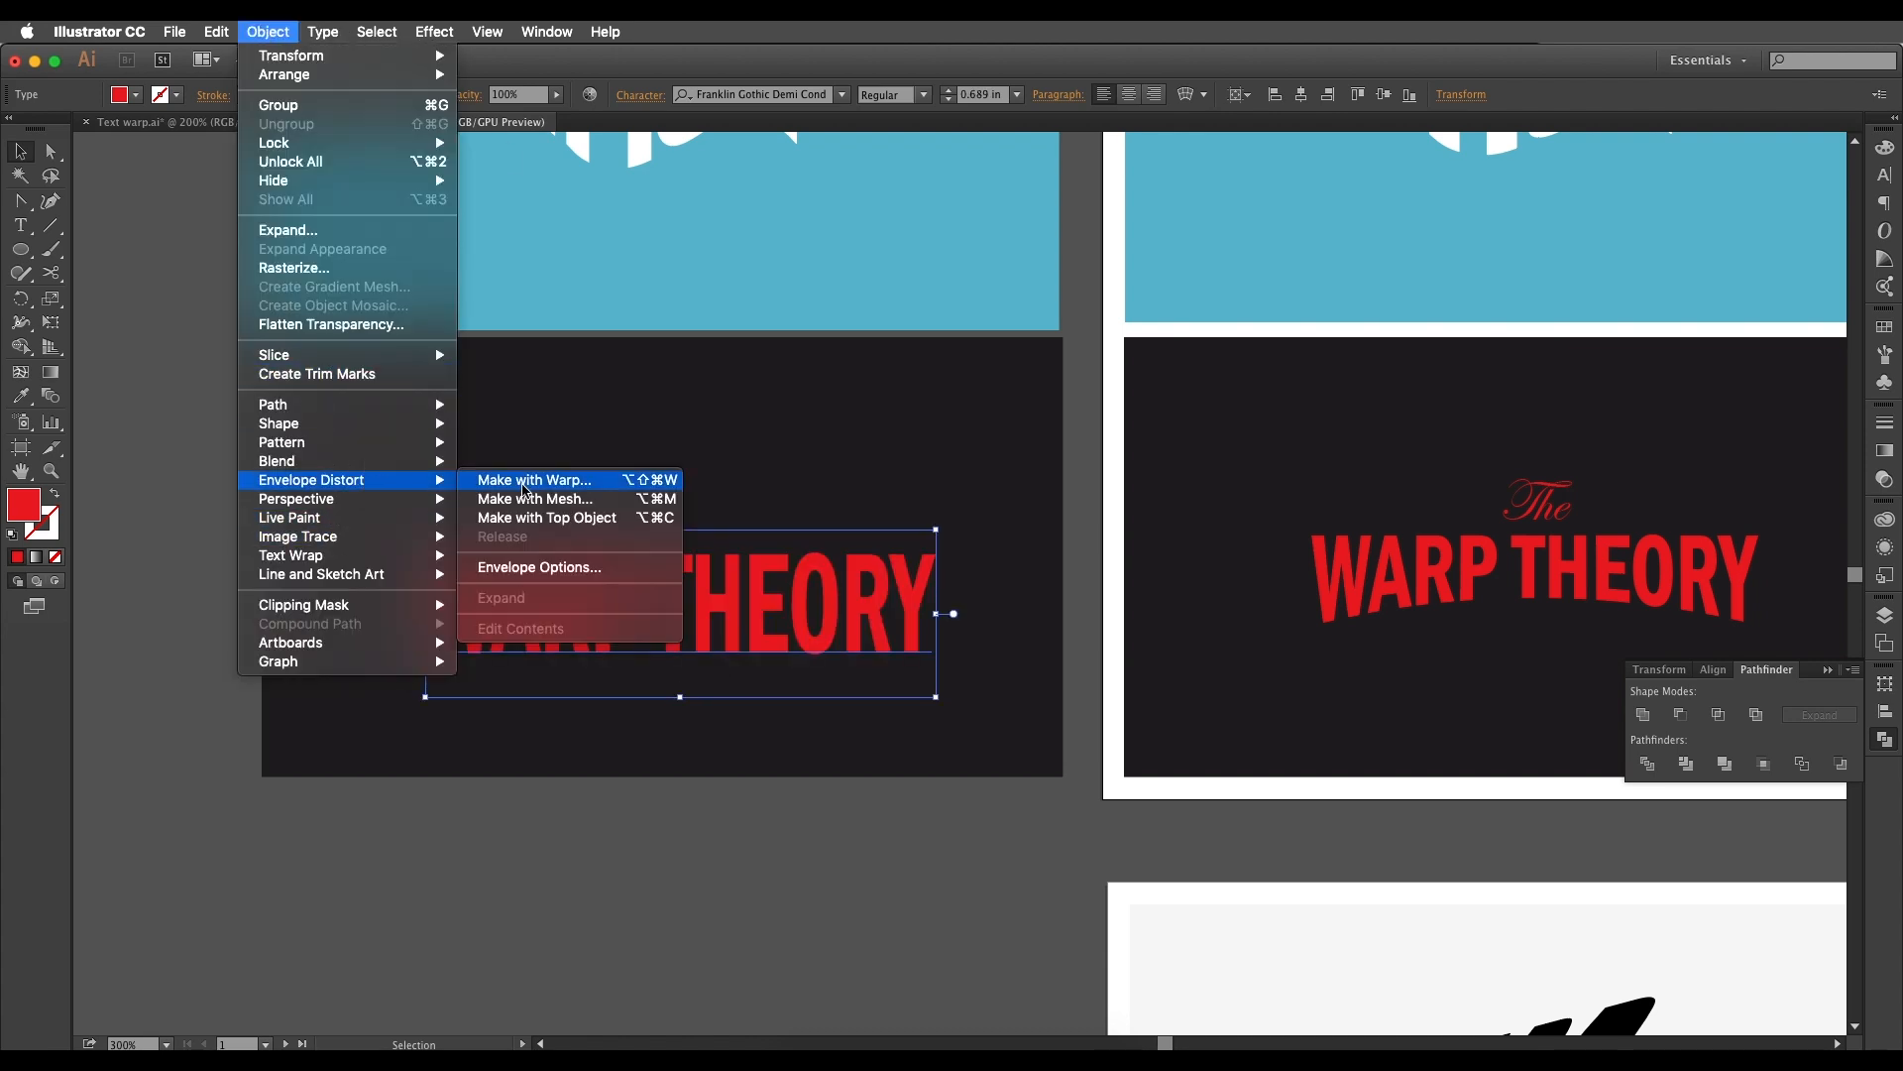
left_click(529, 480)
left_click(1240, 130)
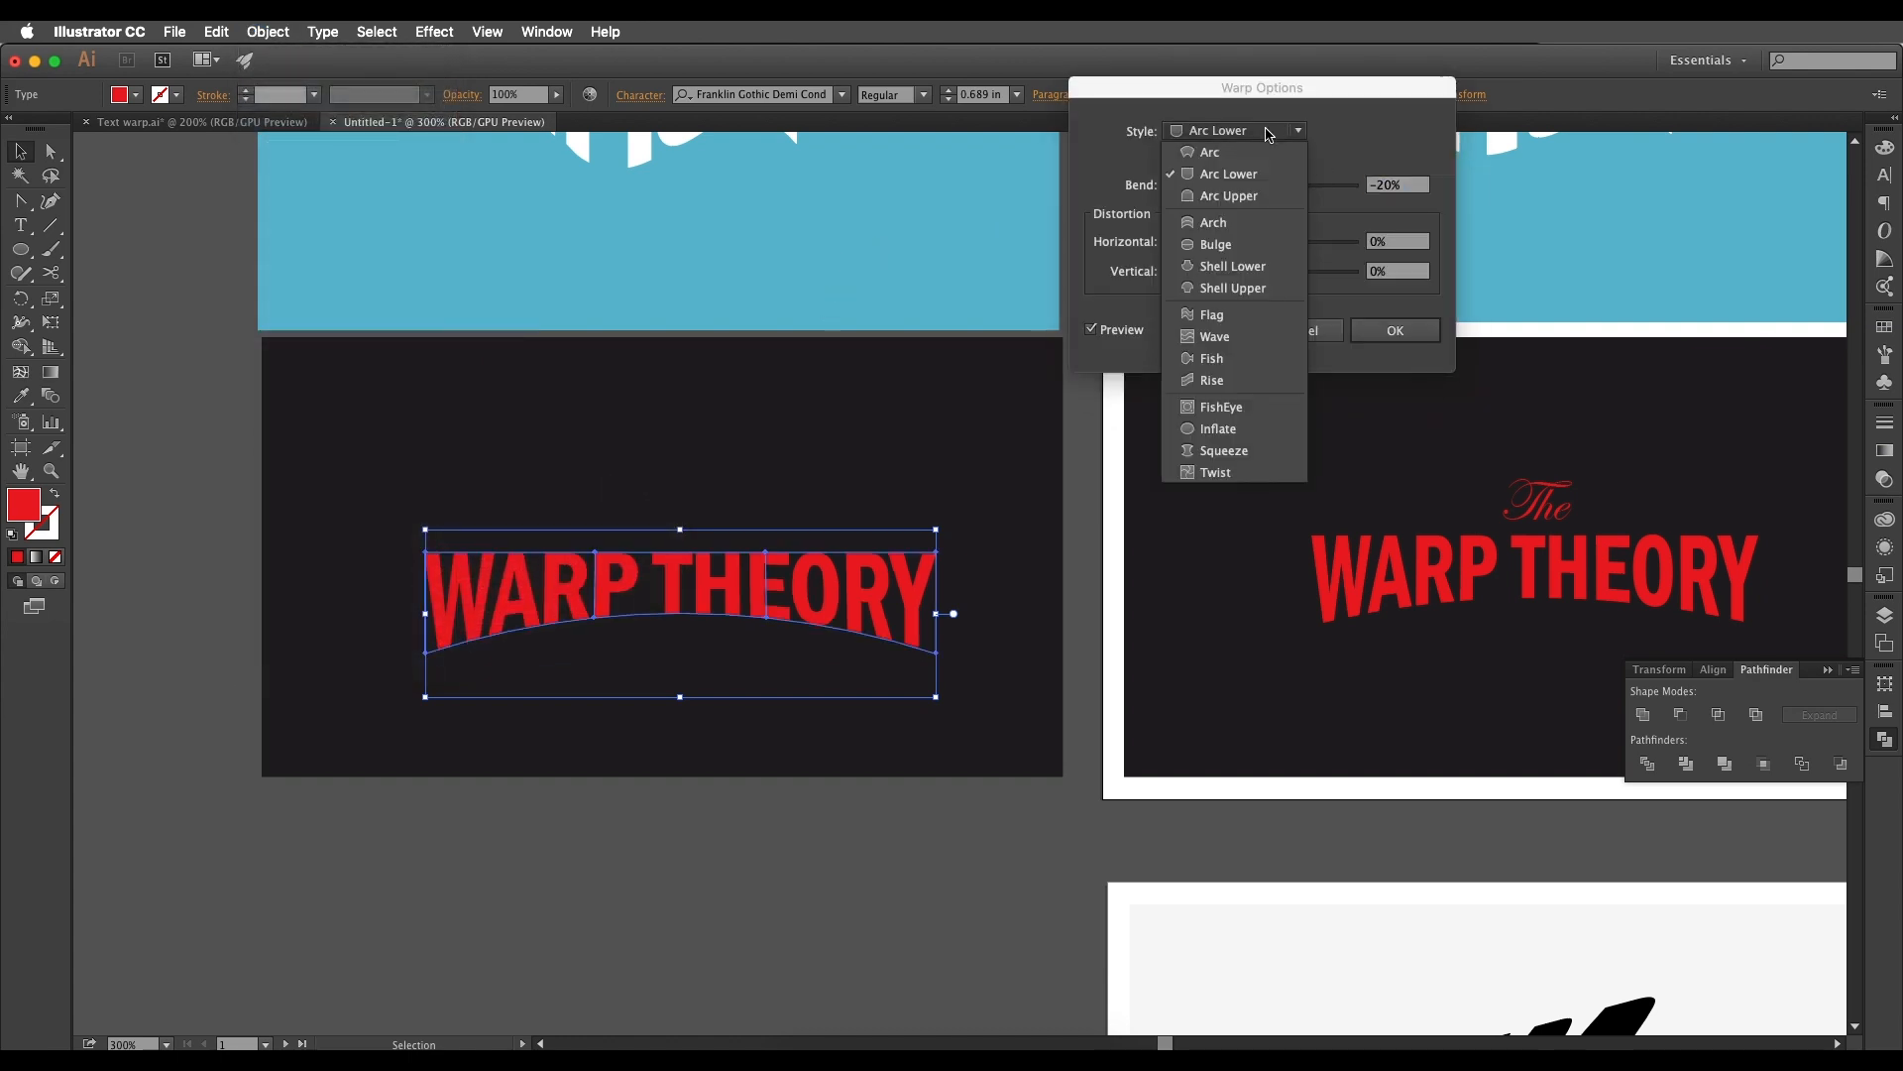
left_click(1239, 152)
left_click(1240, 129)
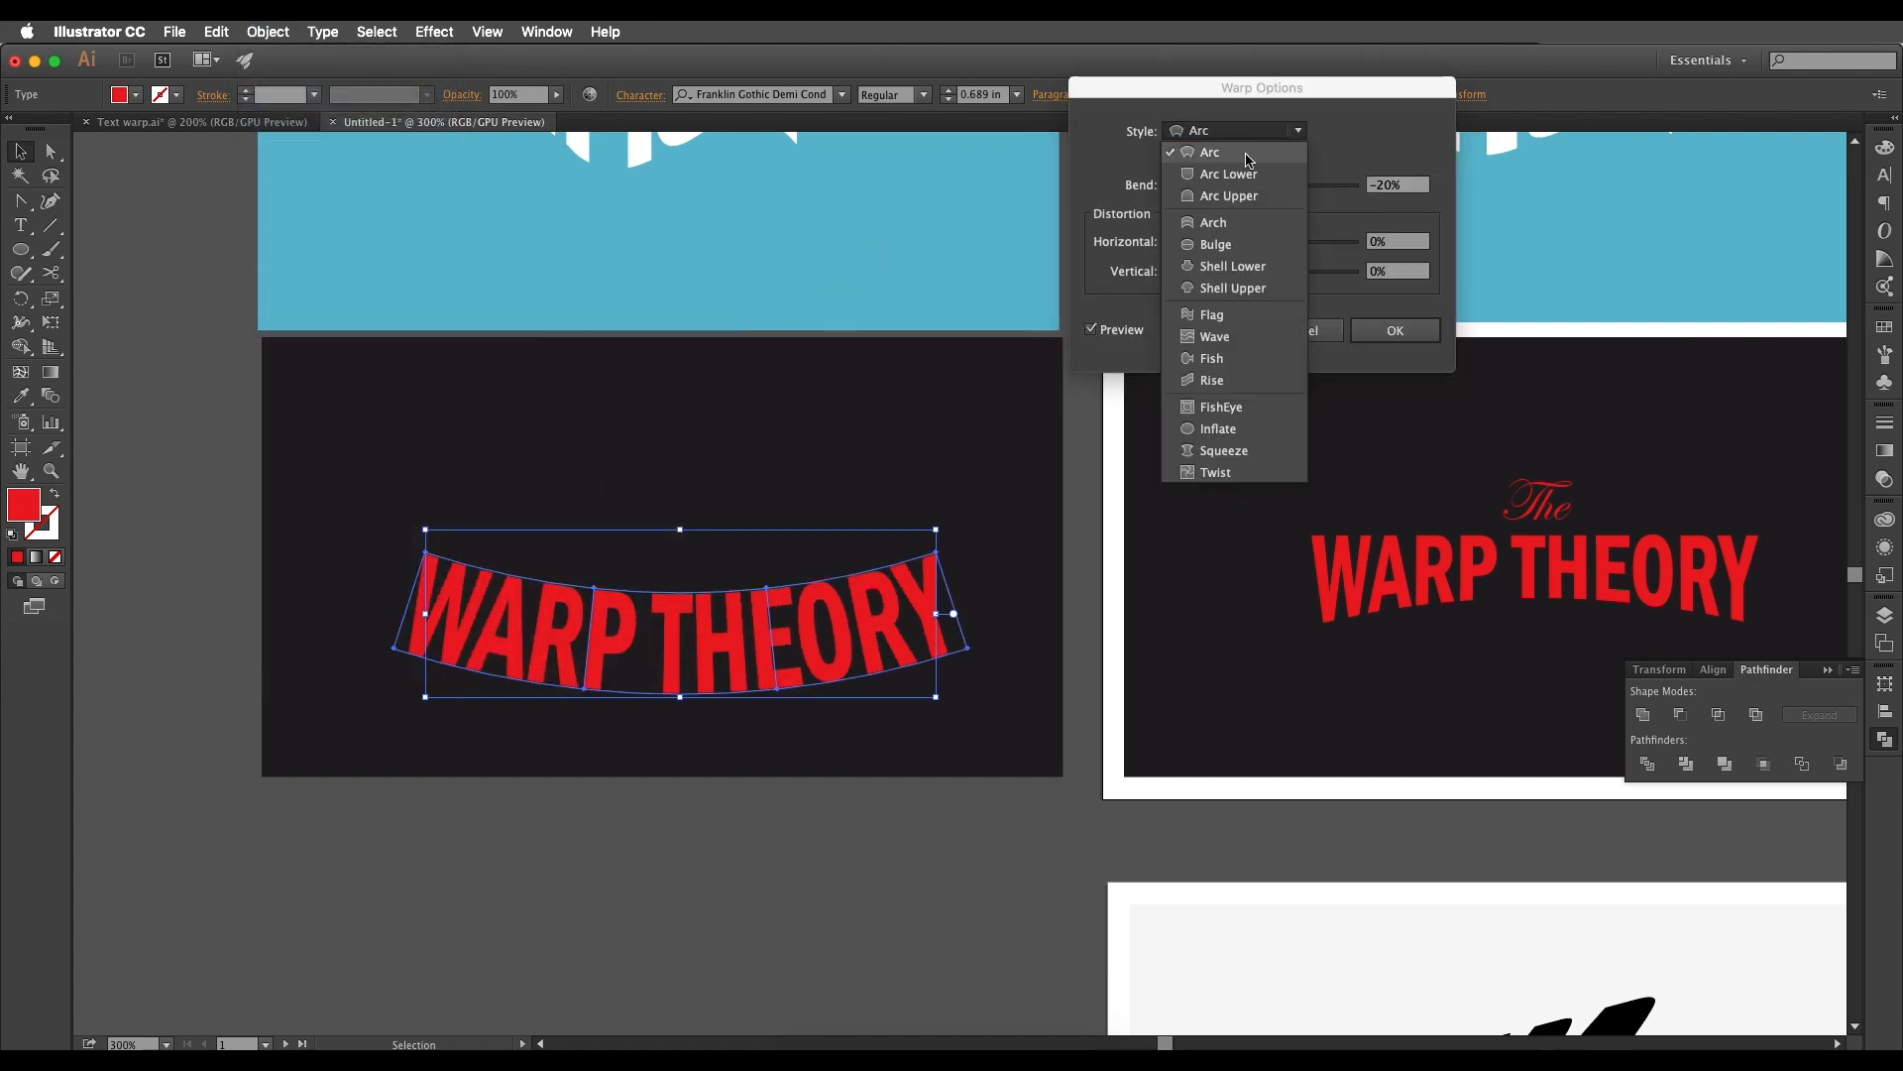
left_click(1229, 175)
mouse_move(1244, 193)
left_mouse_down()
mouse_move(1301, 195)
mouse_move(1244, 196)
left_mouse_up()
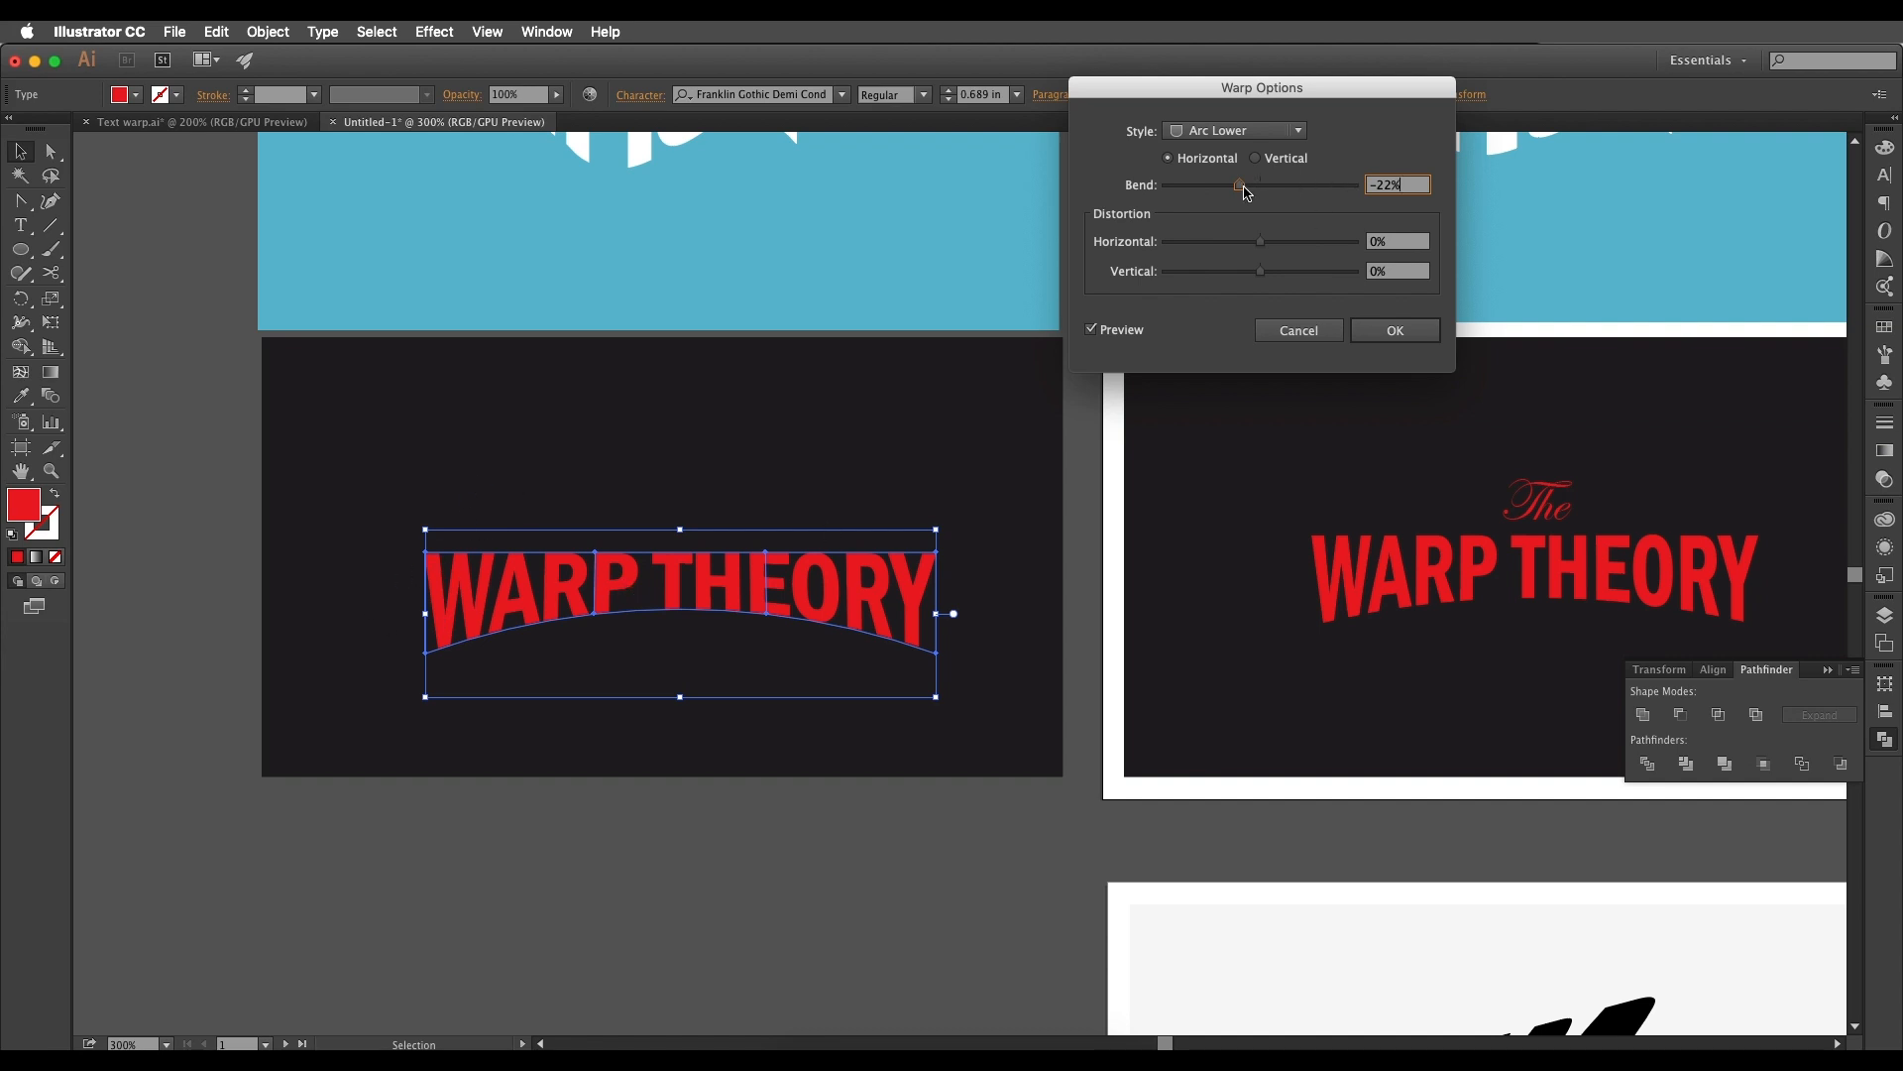
left_click_drag(1247, 193, 1248, 192)
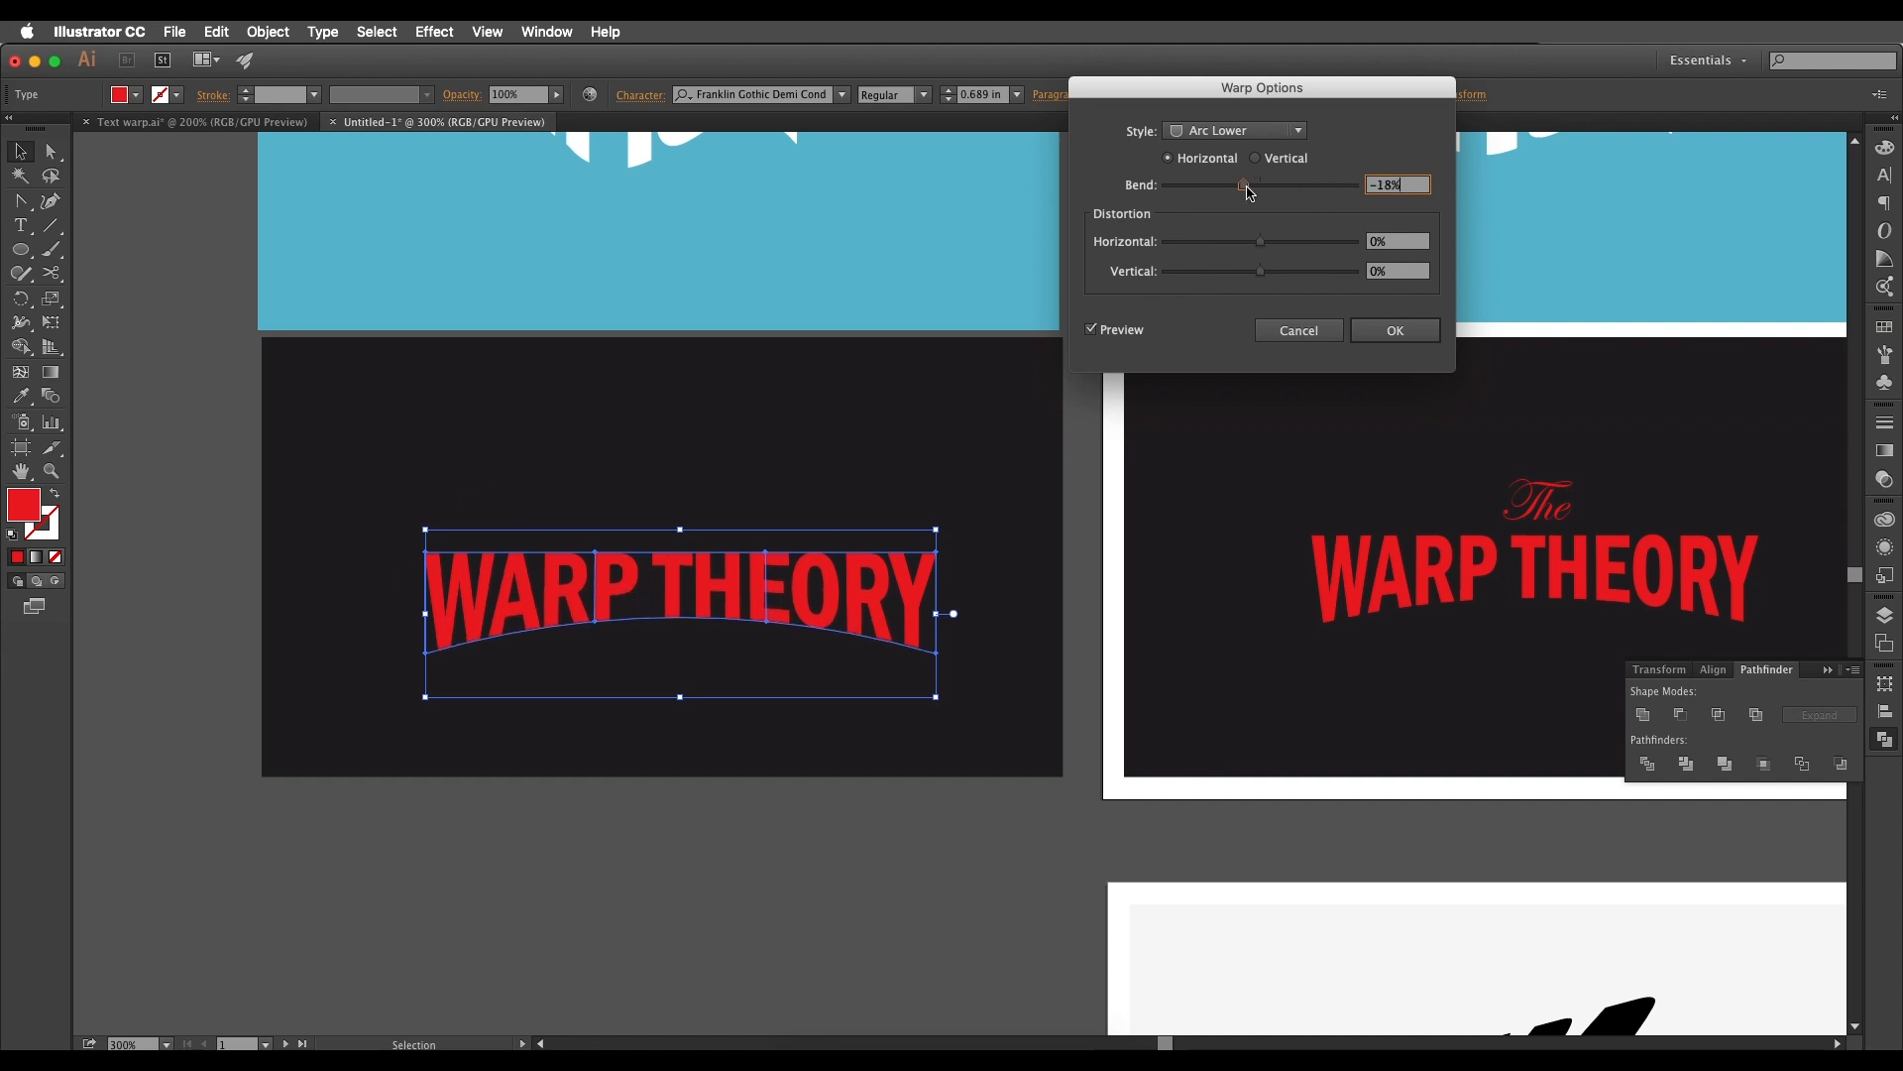
left_click(1394, 330)
Step: Move the warped WARP THEORY text slightly upward on the black rectangle
left_click(712, 889)
left_click_drag(711, 889, 718, 903)
left_click(725, 606)
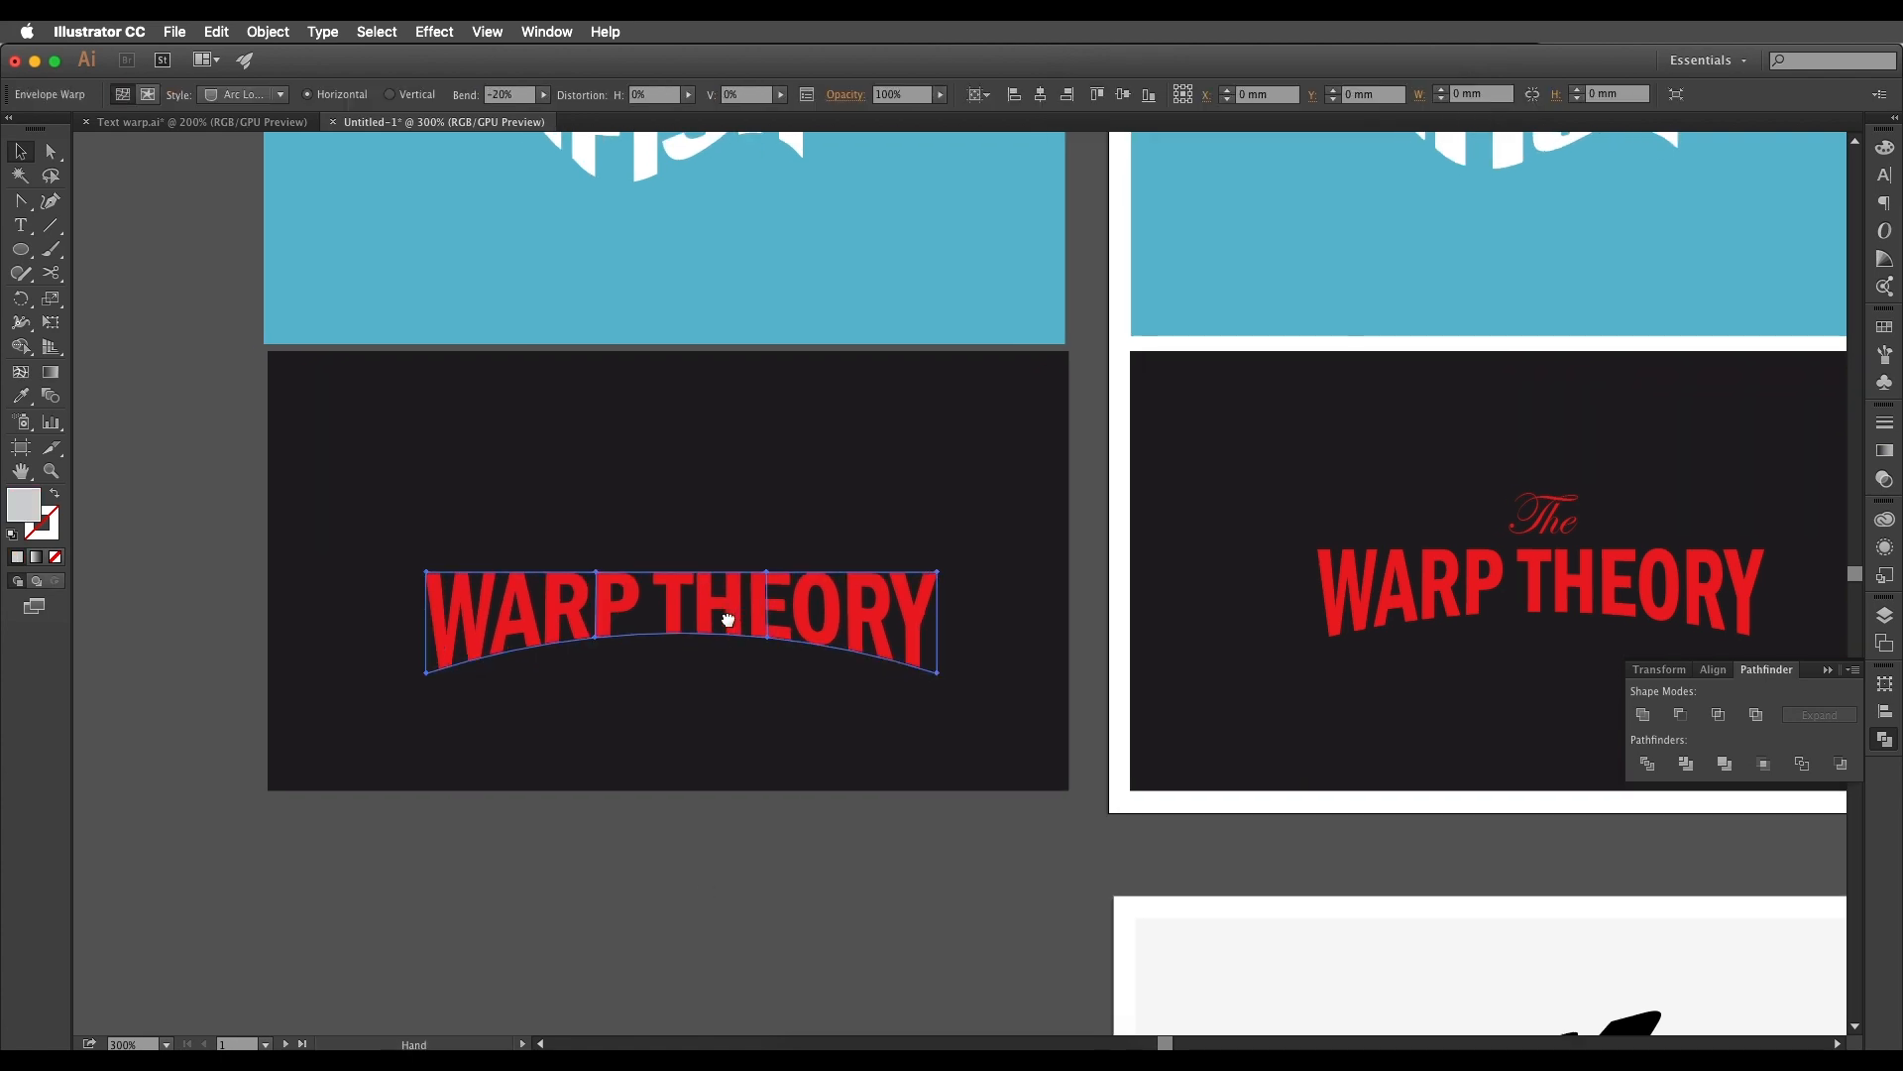
left_click_drag(729, 608, 730, 604)
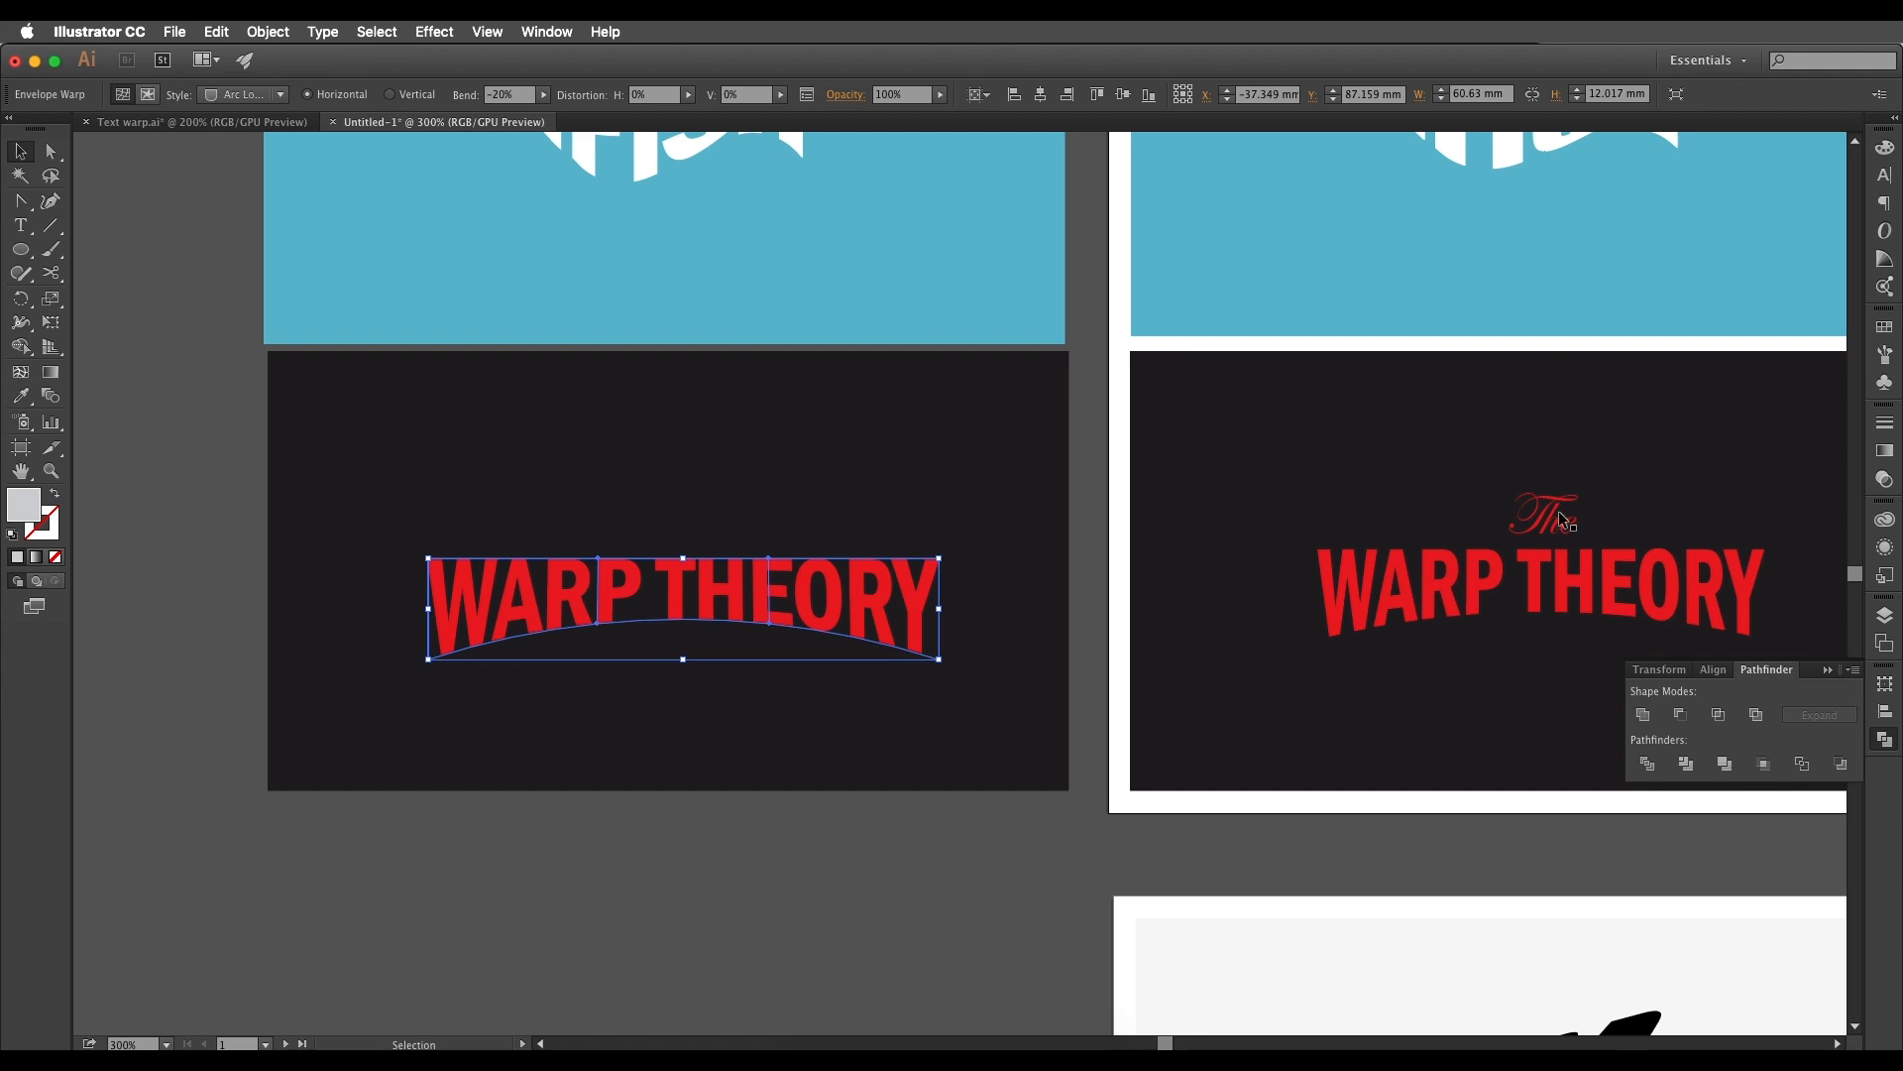
Step: Add the text The above the warped WARP THEORY lettering and match its red fill with the Eyedropper
key("t")
left_click(642, 464)
type("THE")
key("Escape")
key("i")
left_click(643, 616)
key("v")
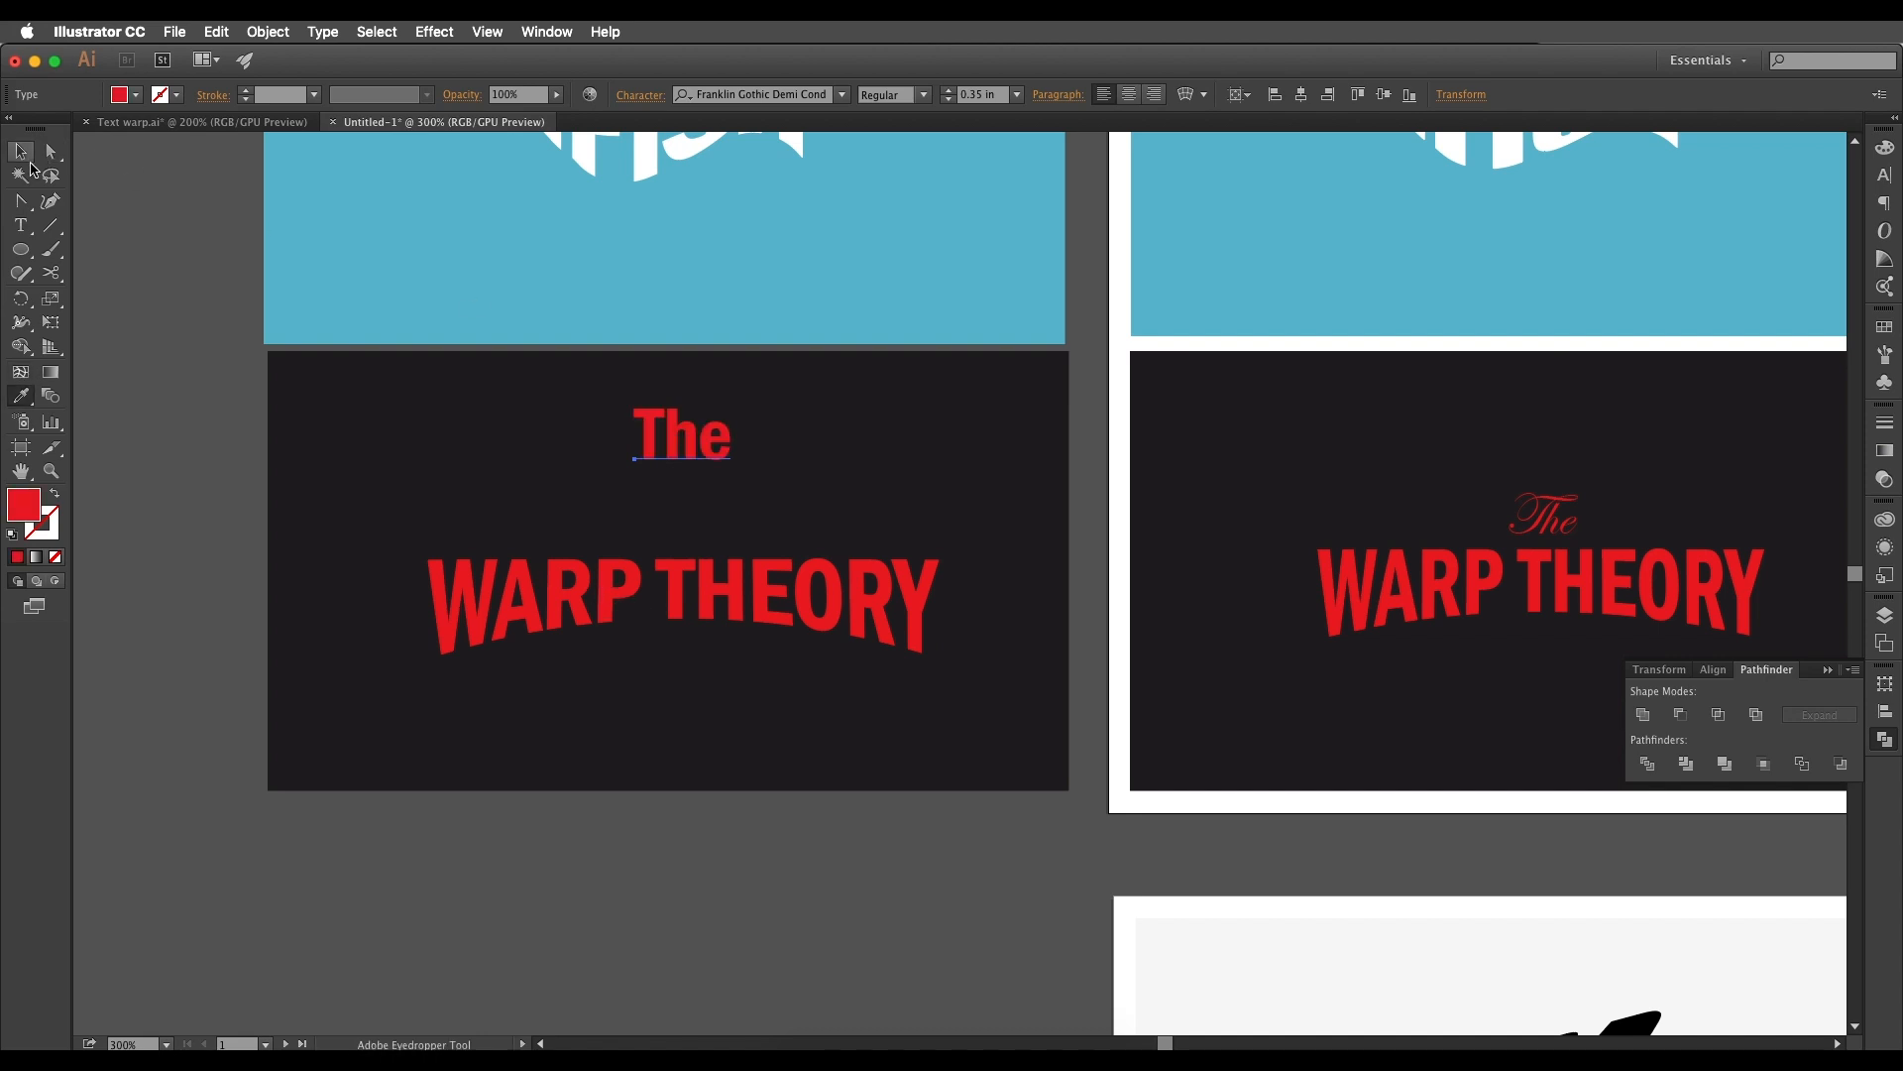
Step: Move The closer to WARP THEORY and copy the Edwardian Script ITC style from the example's The with the Eyedropper
left_click_drag(671, 457, 671, 504)
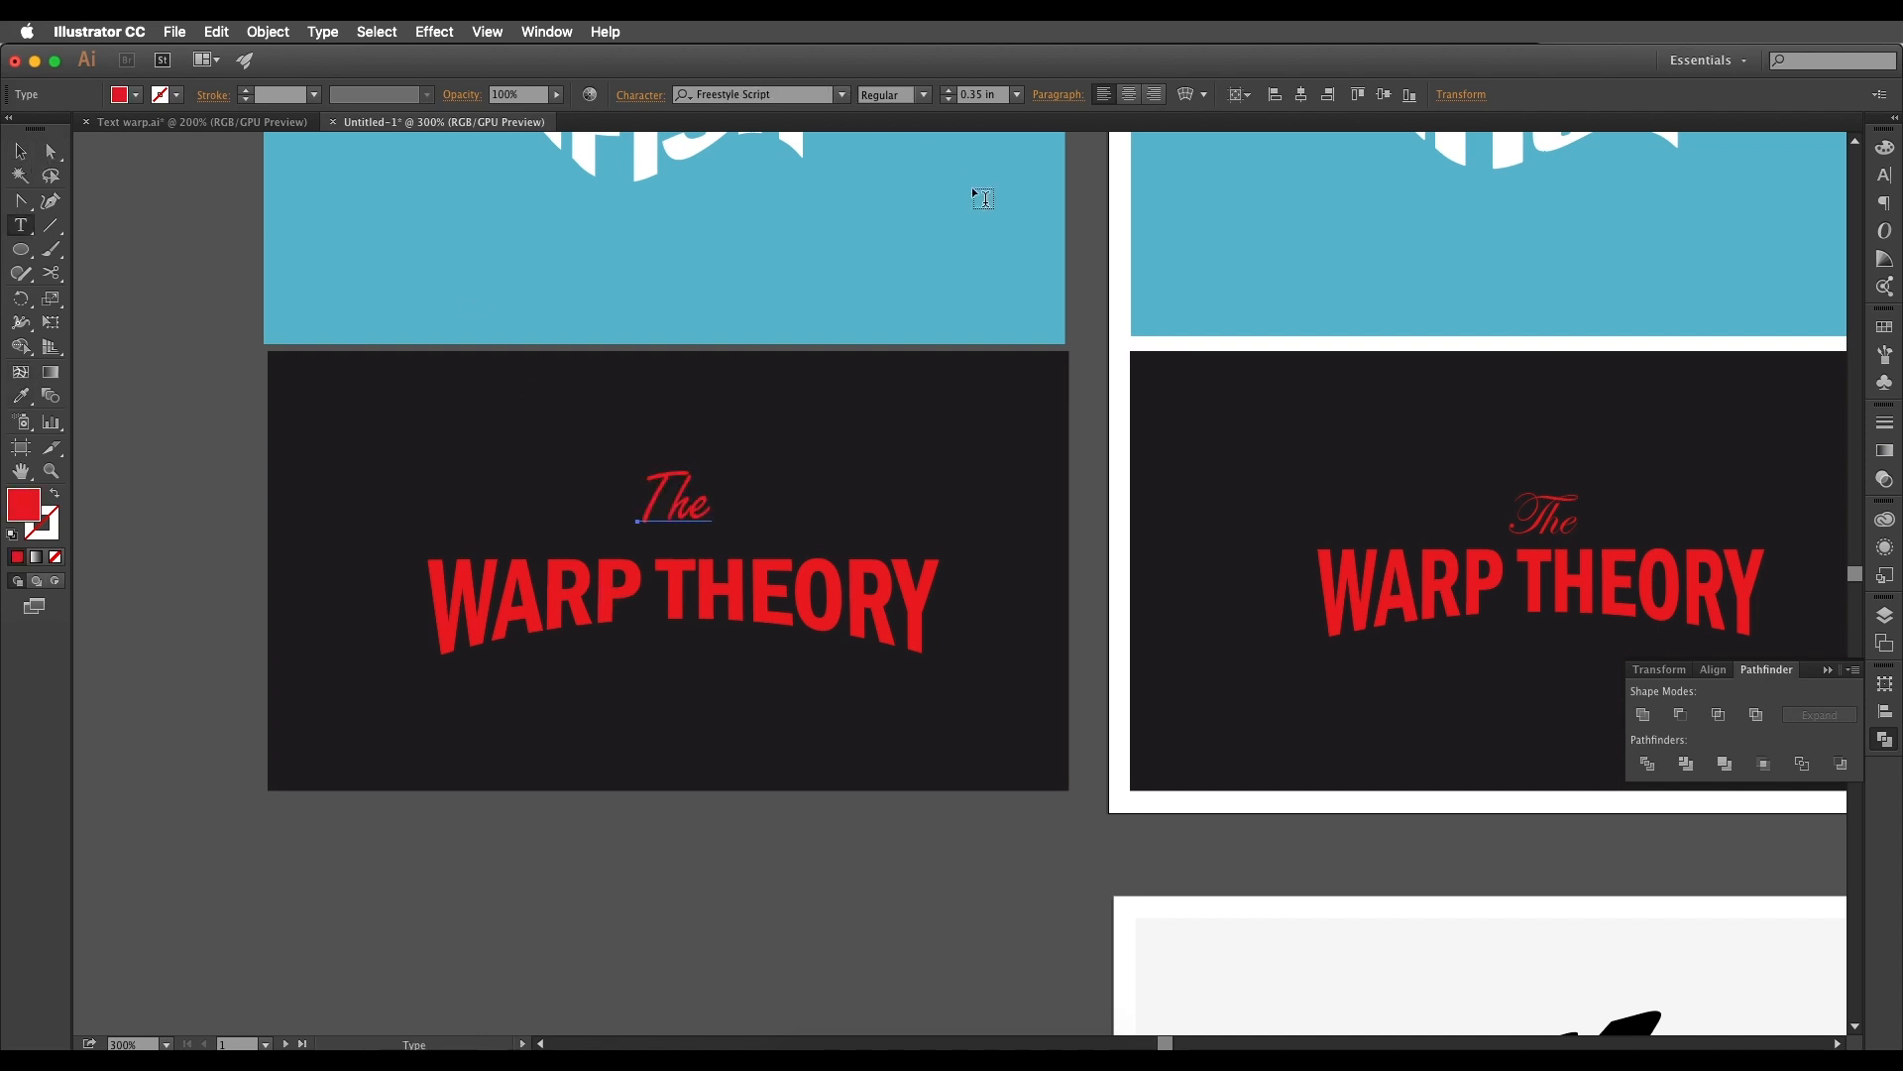
key("i")
left_click(1541, 514)
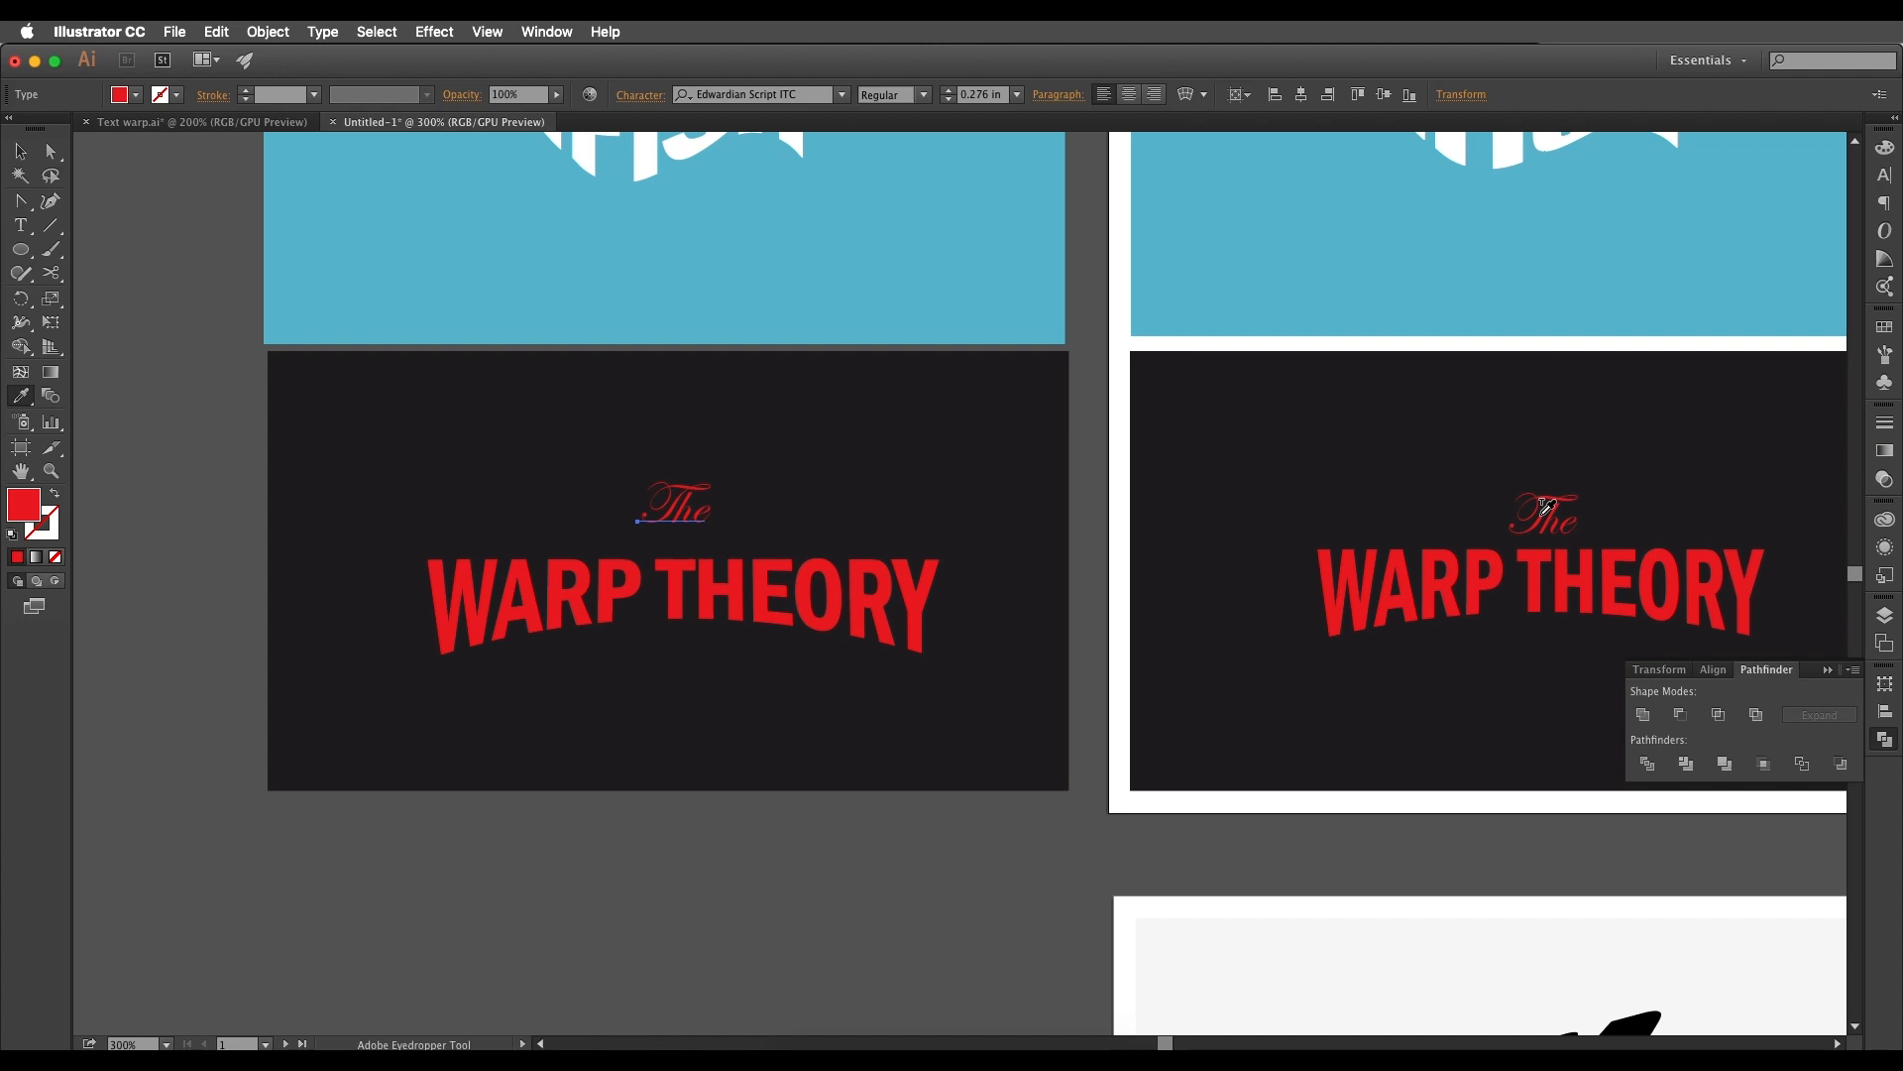
left_click(20, 151)
double_click(654, 515)
left_click(719, 94)
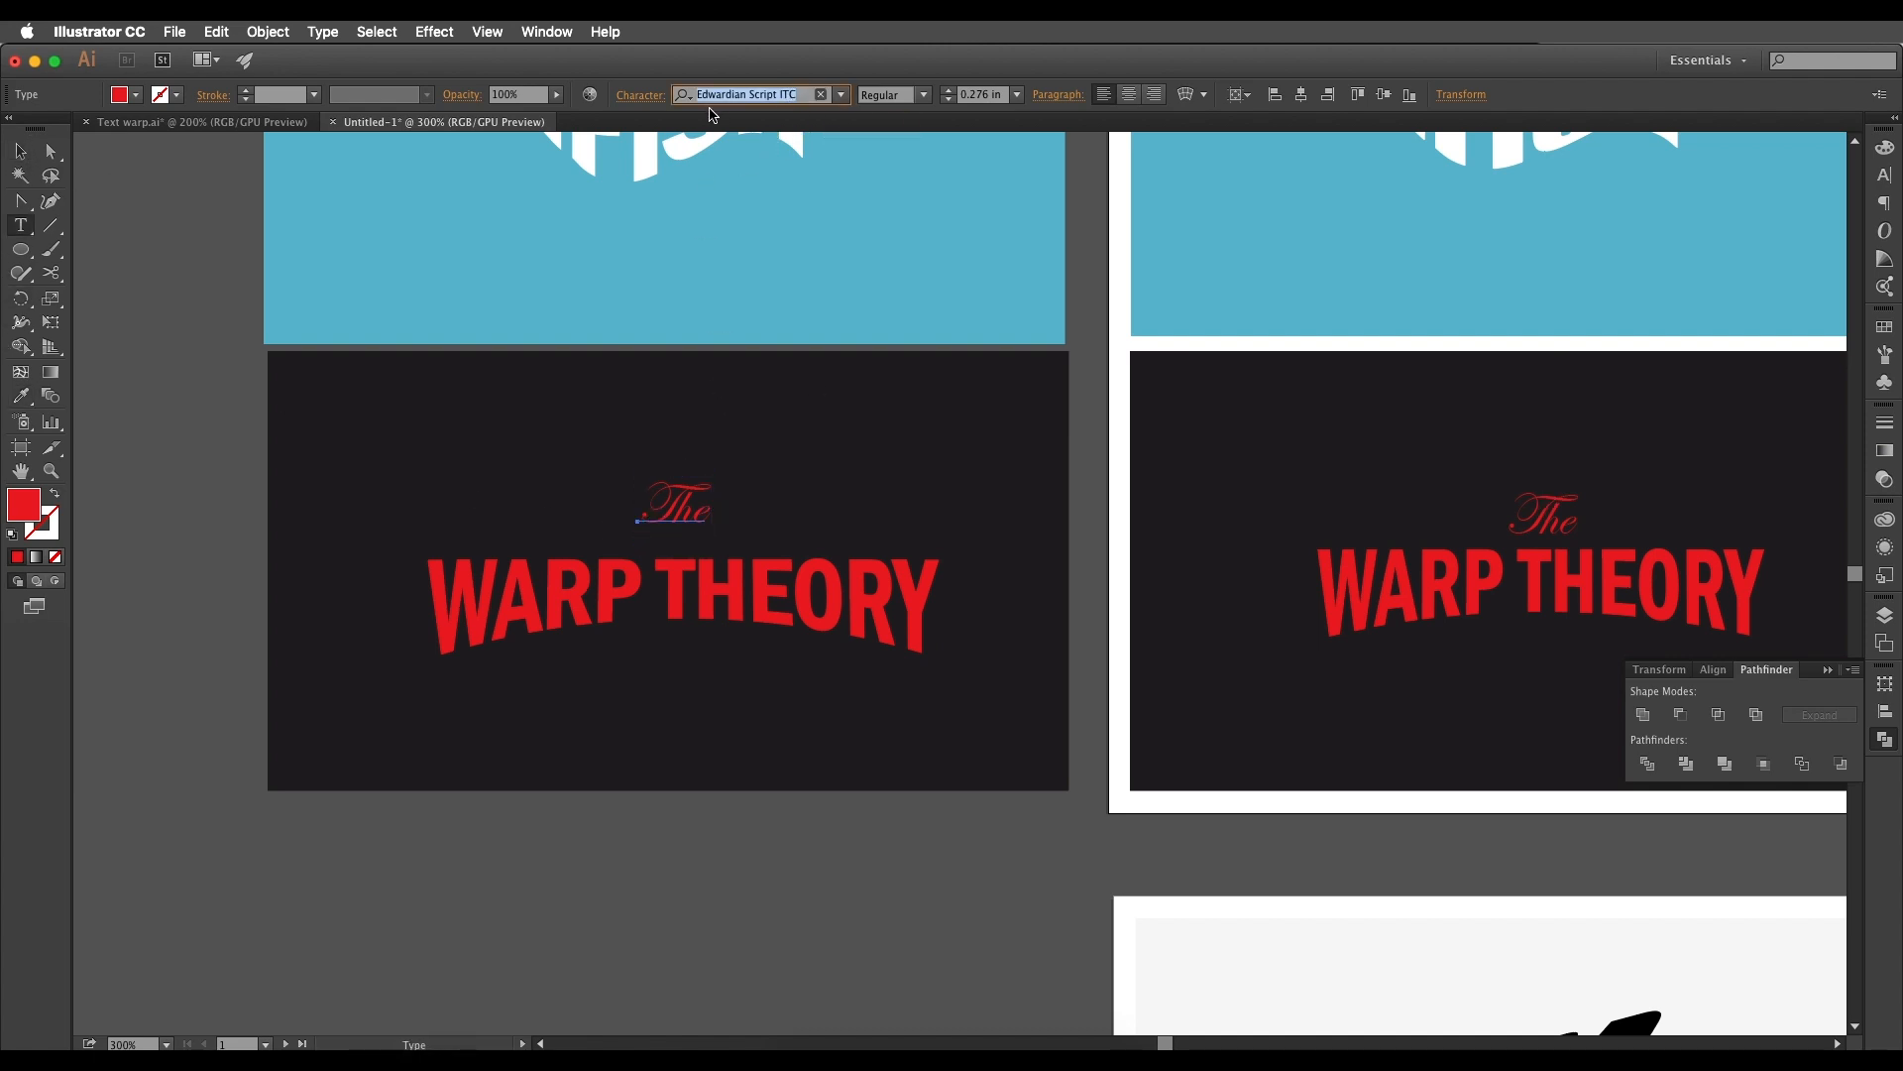
left_click(20, 151)
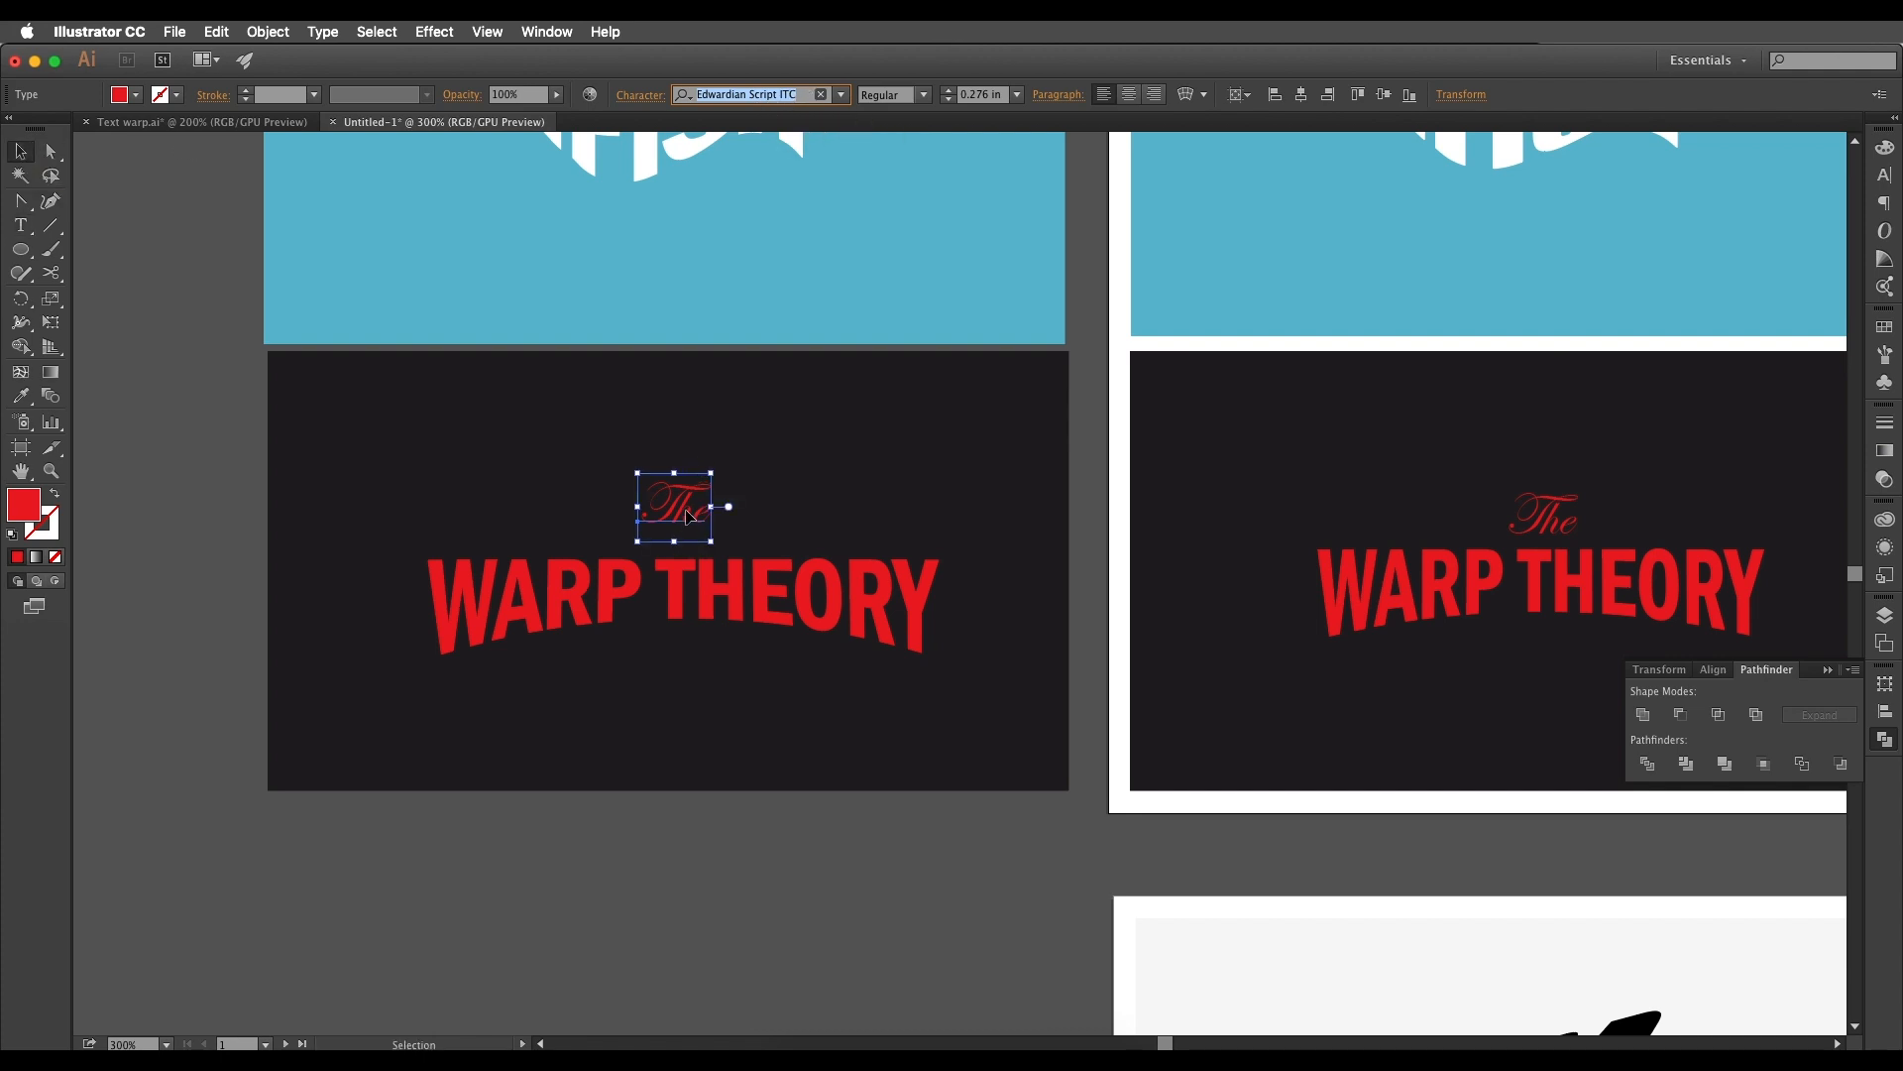
Step: Examine the THE CHAMP example logo, including its warped lettering and basketball groups
scroll(666, 694, "down", 1)
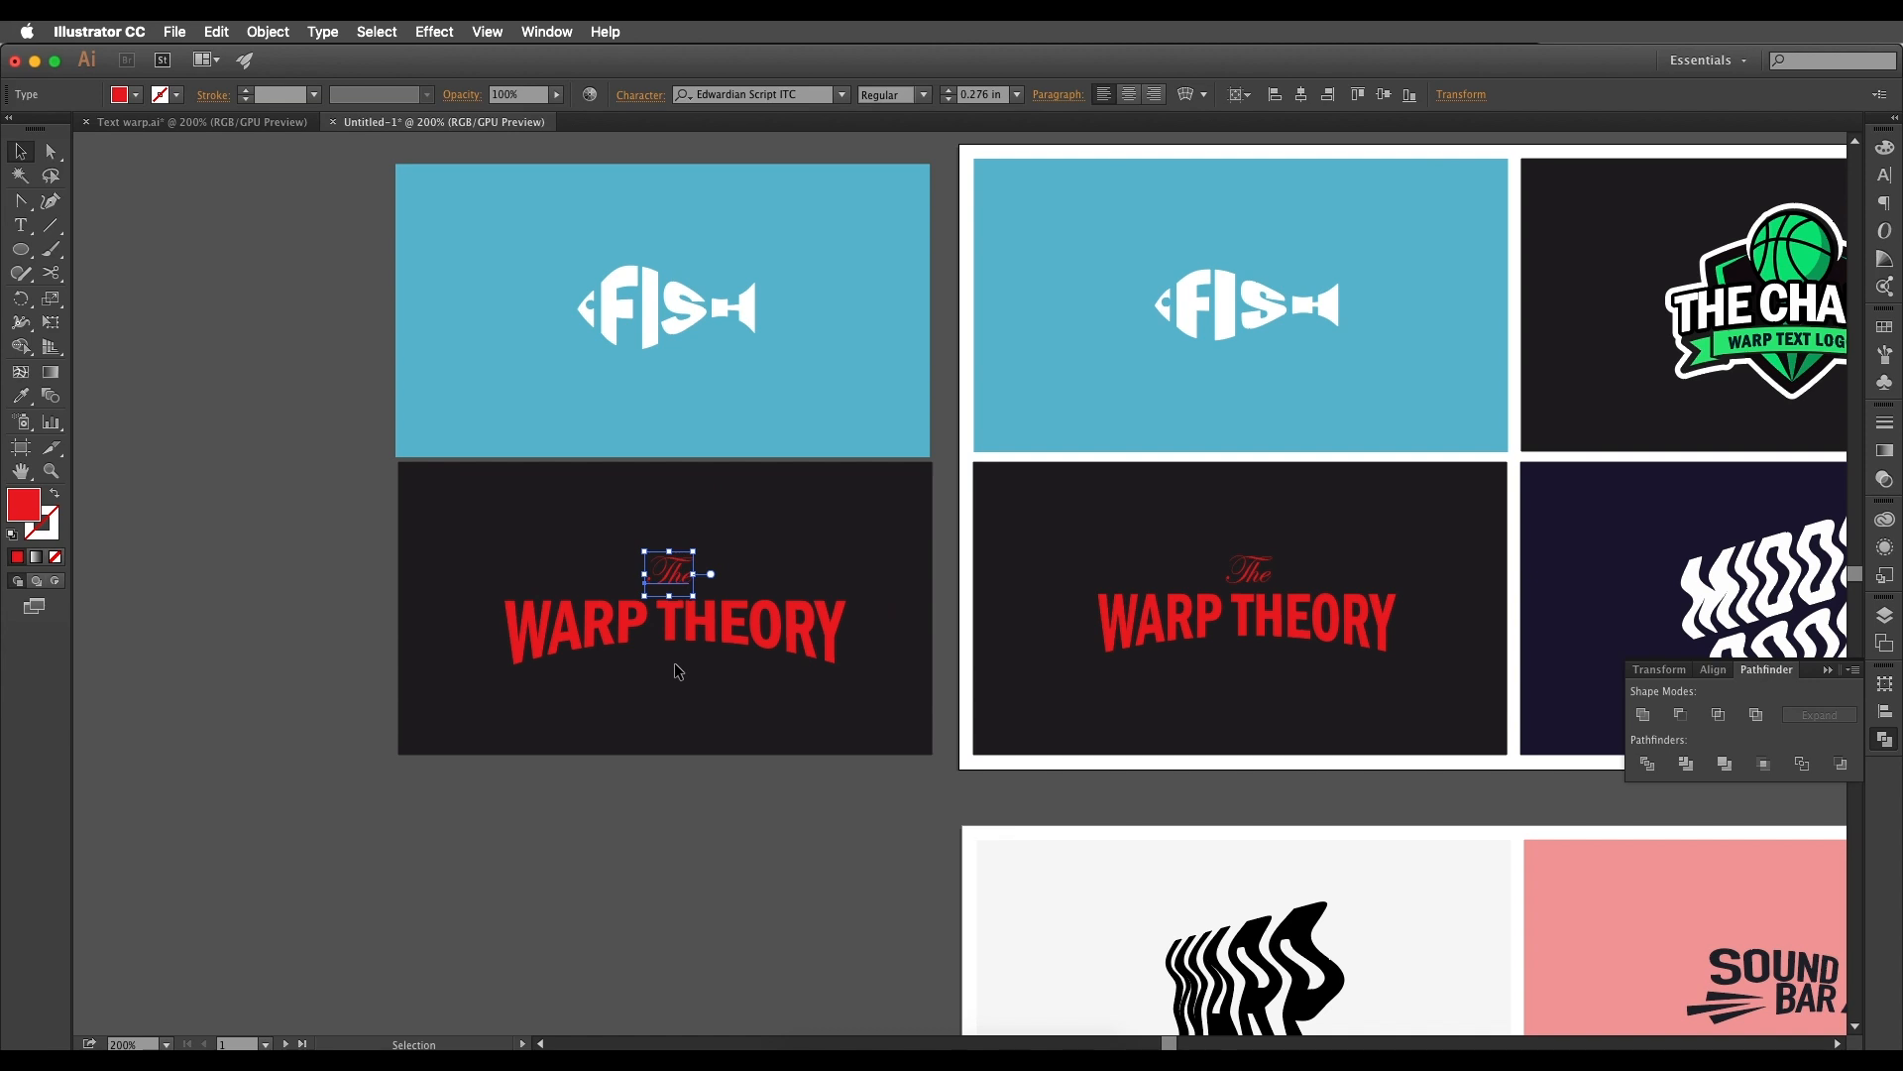
scroll(675, 664, "up", 1)
scroll(823, 610, "down", 1)
left_click_drag(1649, 424, 811, 641)
scroll(991, 567, "up", 1)
left_click_drag(1044, 522, 976, 774)
scroll(914, 674, "up", 1)
left_click_drag(942, 667, 952, 533)
left_click_drag(1045, 677, 1050, 644)
scroll(1043, 615, "down", 2)
scroll(1043, 615, "up", 2)
left_click_drag(1051, 557, 1003, 626)
scroll(1038, 661, "down", 1)
scroll(980, 675, "up", 1)
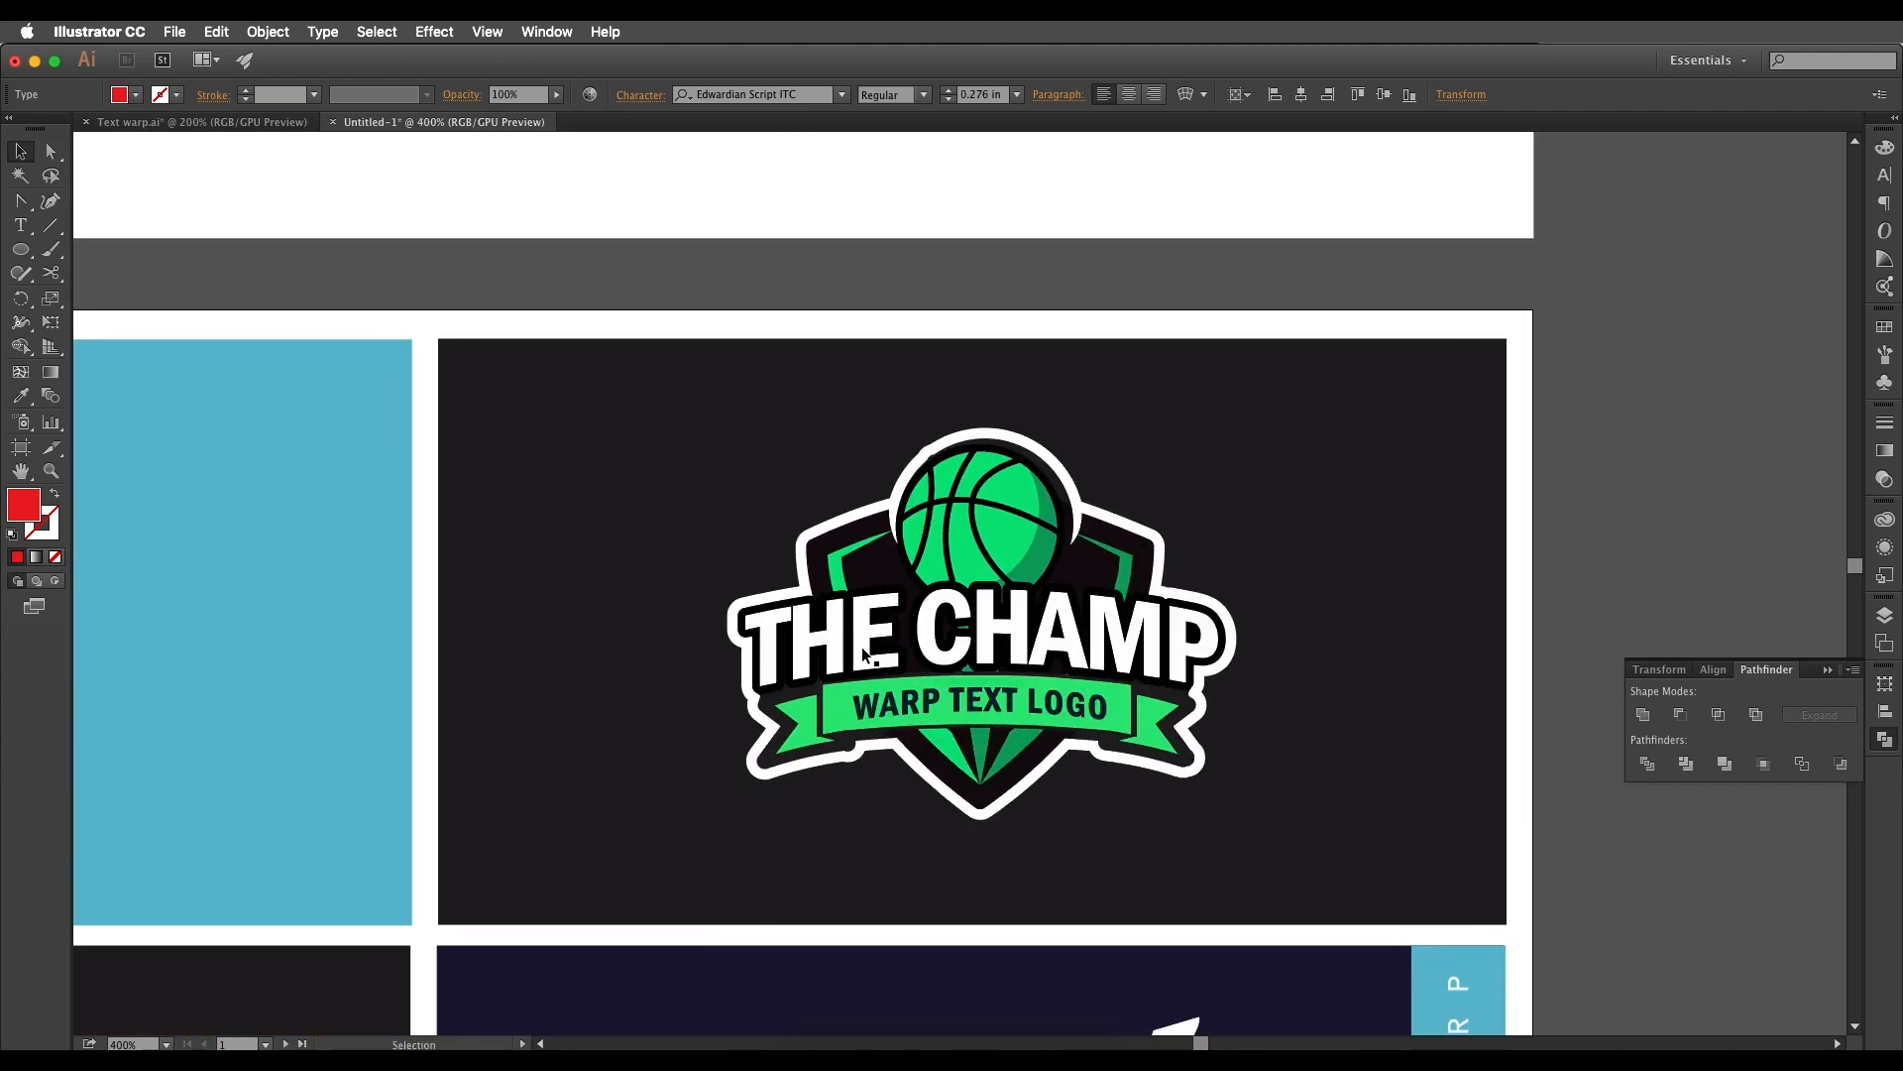
left_click_drag(869, 655, 856, 614)
left_click(855, 611)
left_click(867, 656)
left_click(862, 610)
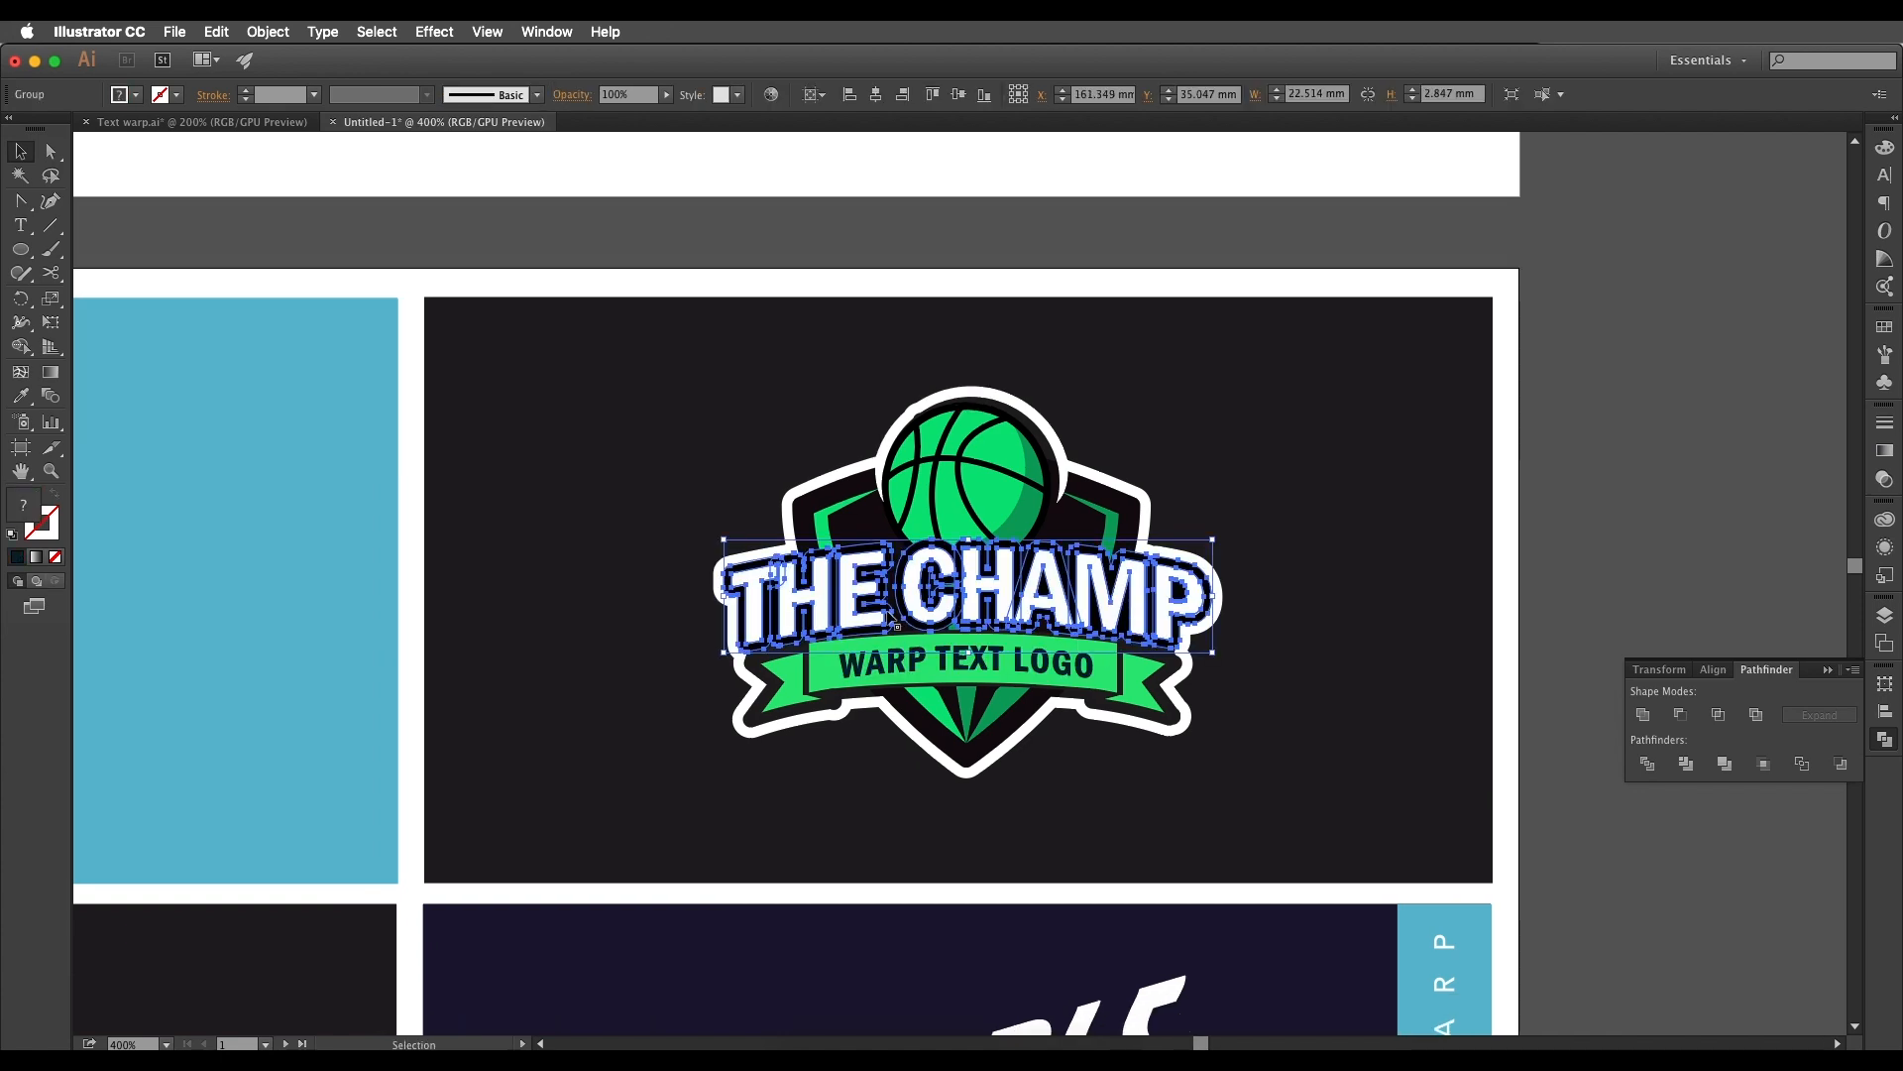
left_click_drag(978, 527, 966, 593)
left_click(966, 595)
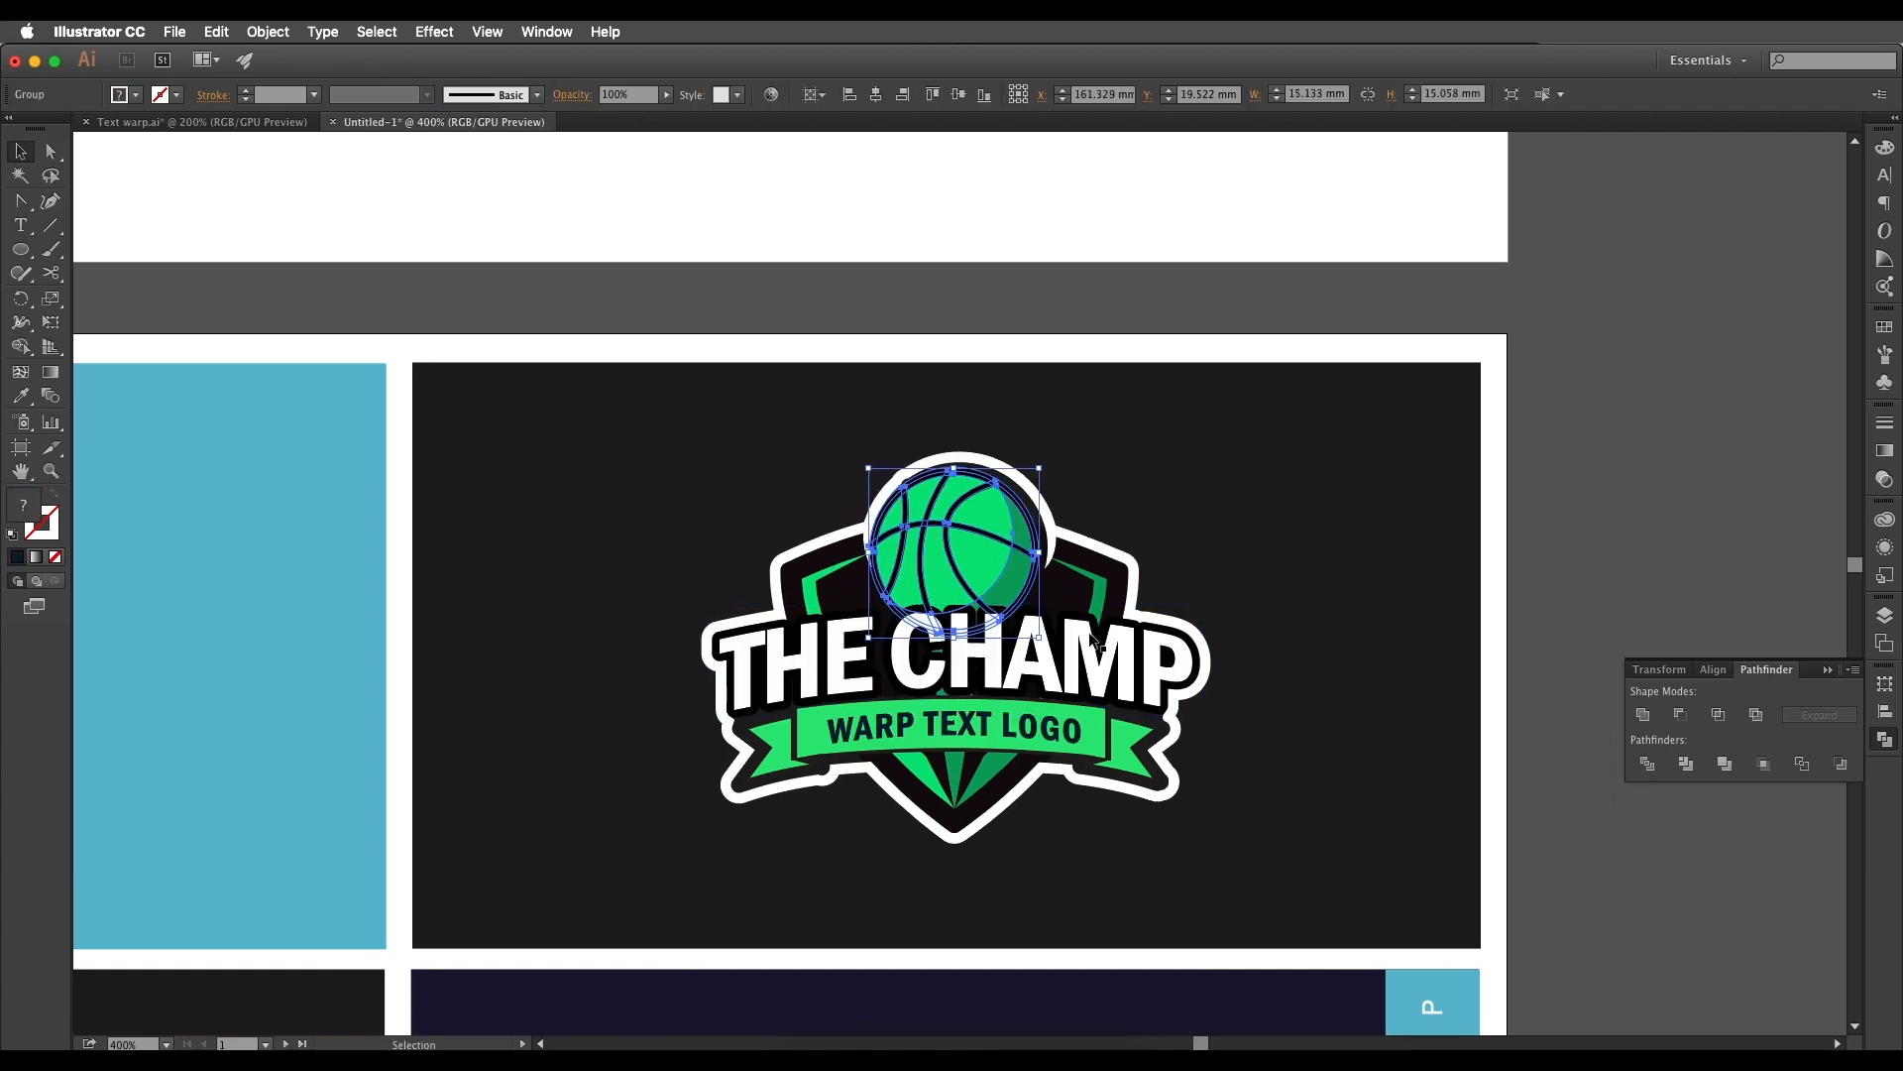
Step: Duplicate the black background of the THE CHAMP example directly to its right and deselect the copy
scroll(1085, 684, "down", 1)
left_click_drag(1088, 700, 783, 584)
key("super+minus")
left_click_drag(1006, 663, 1651, 666)
left_click(829, 655)
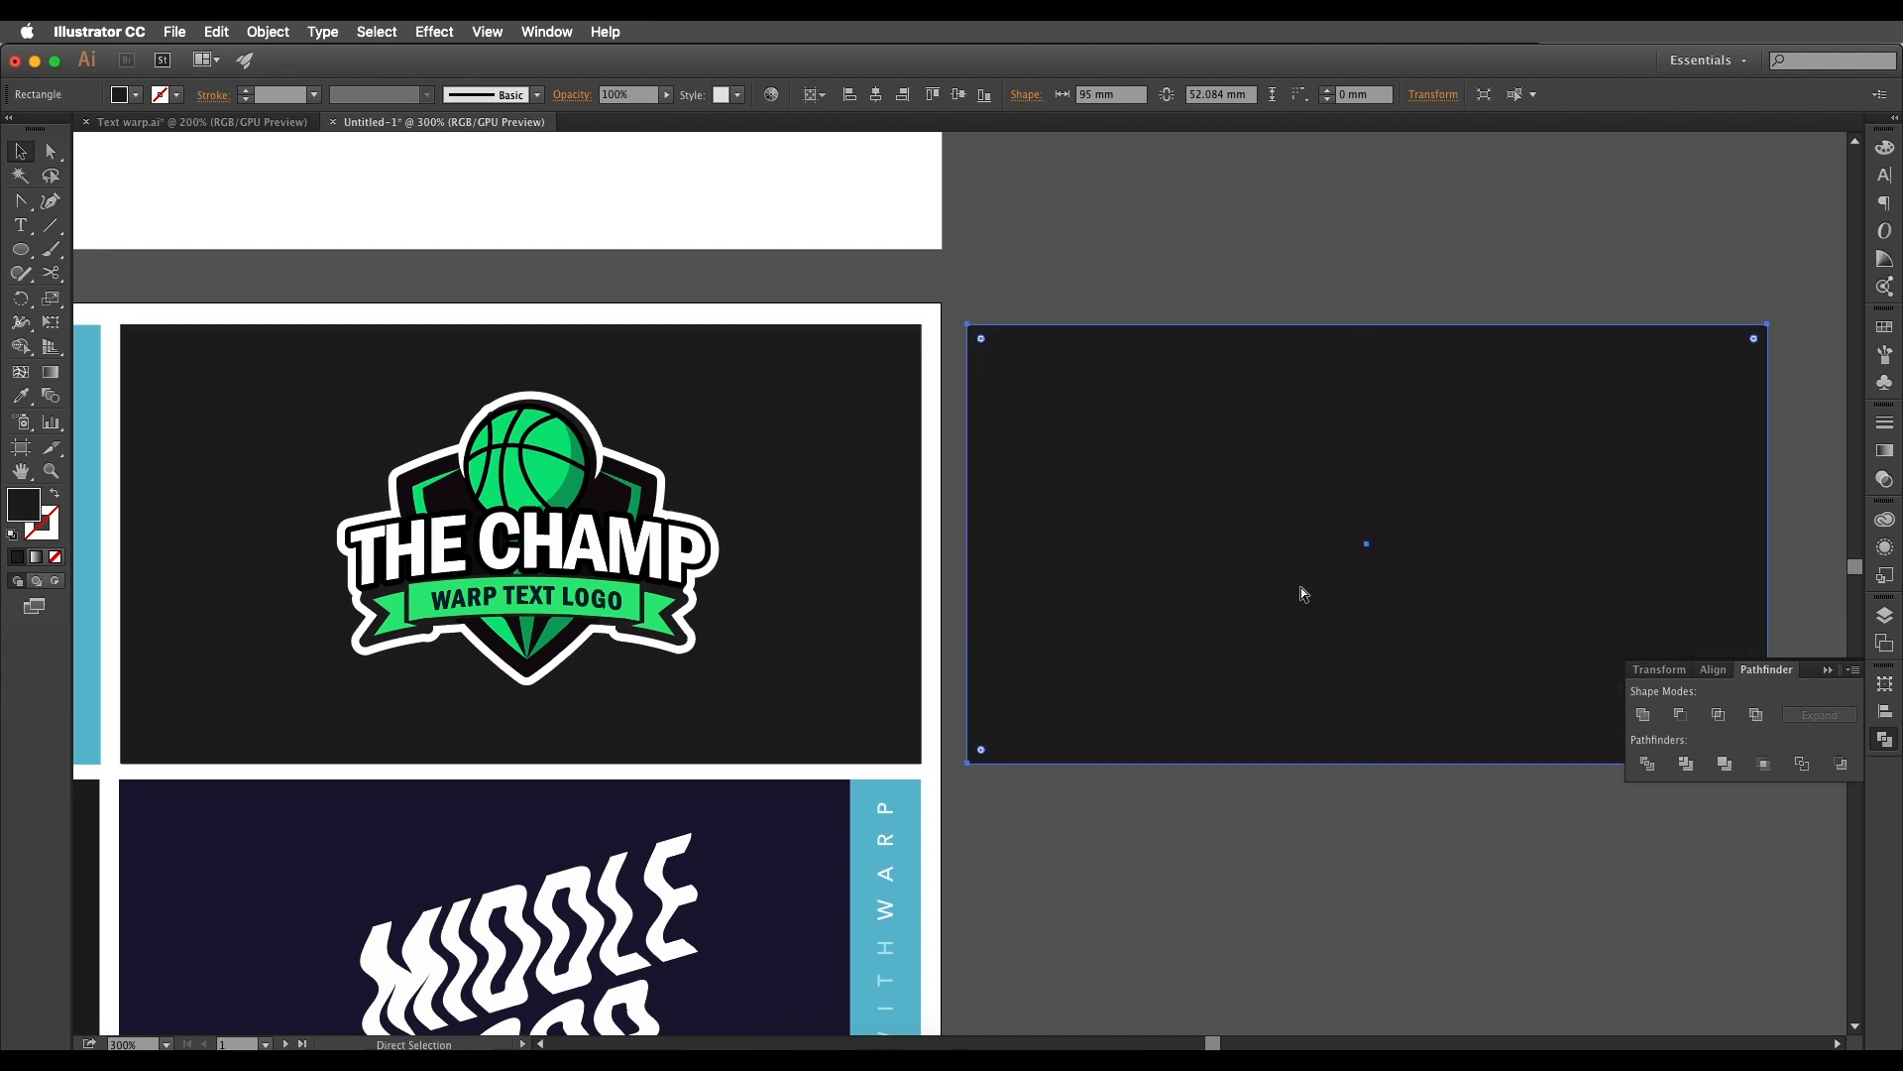
key("super+shift+a")
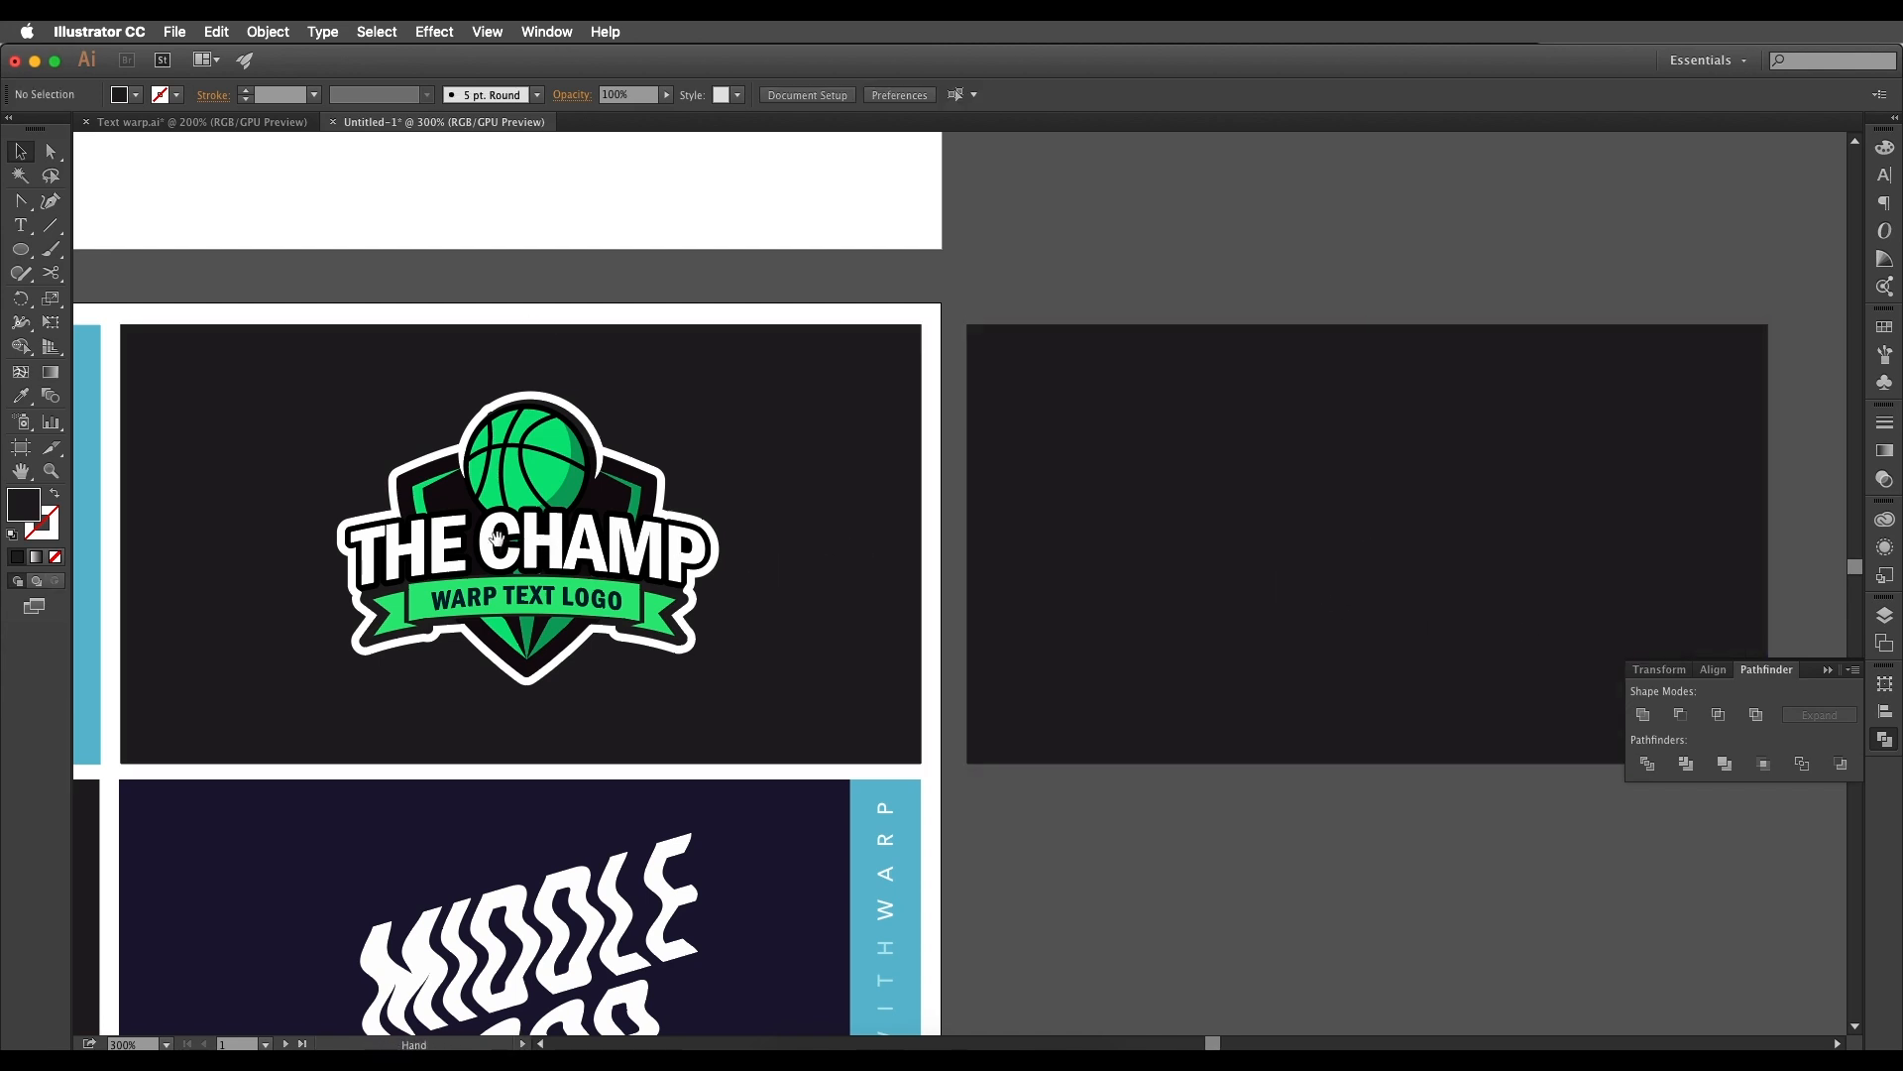
Step: Add the text THE CHAMP on the duplicated black rectangle beside the example logo
left_click_drag(494, 543, 486, 522)
left_click_drag(633, 544, 596, 557)
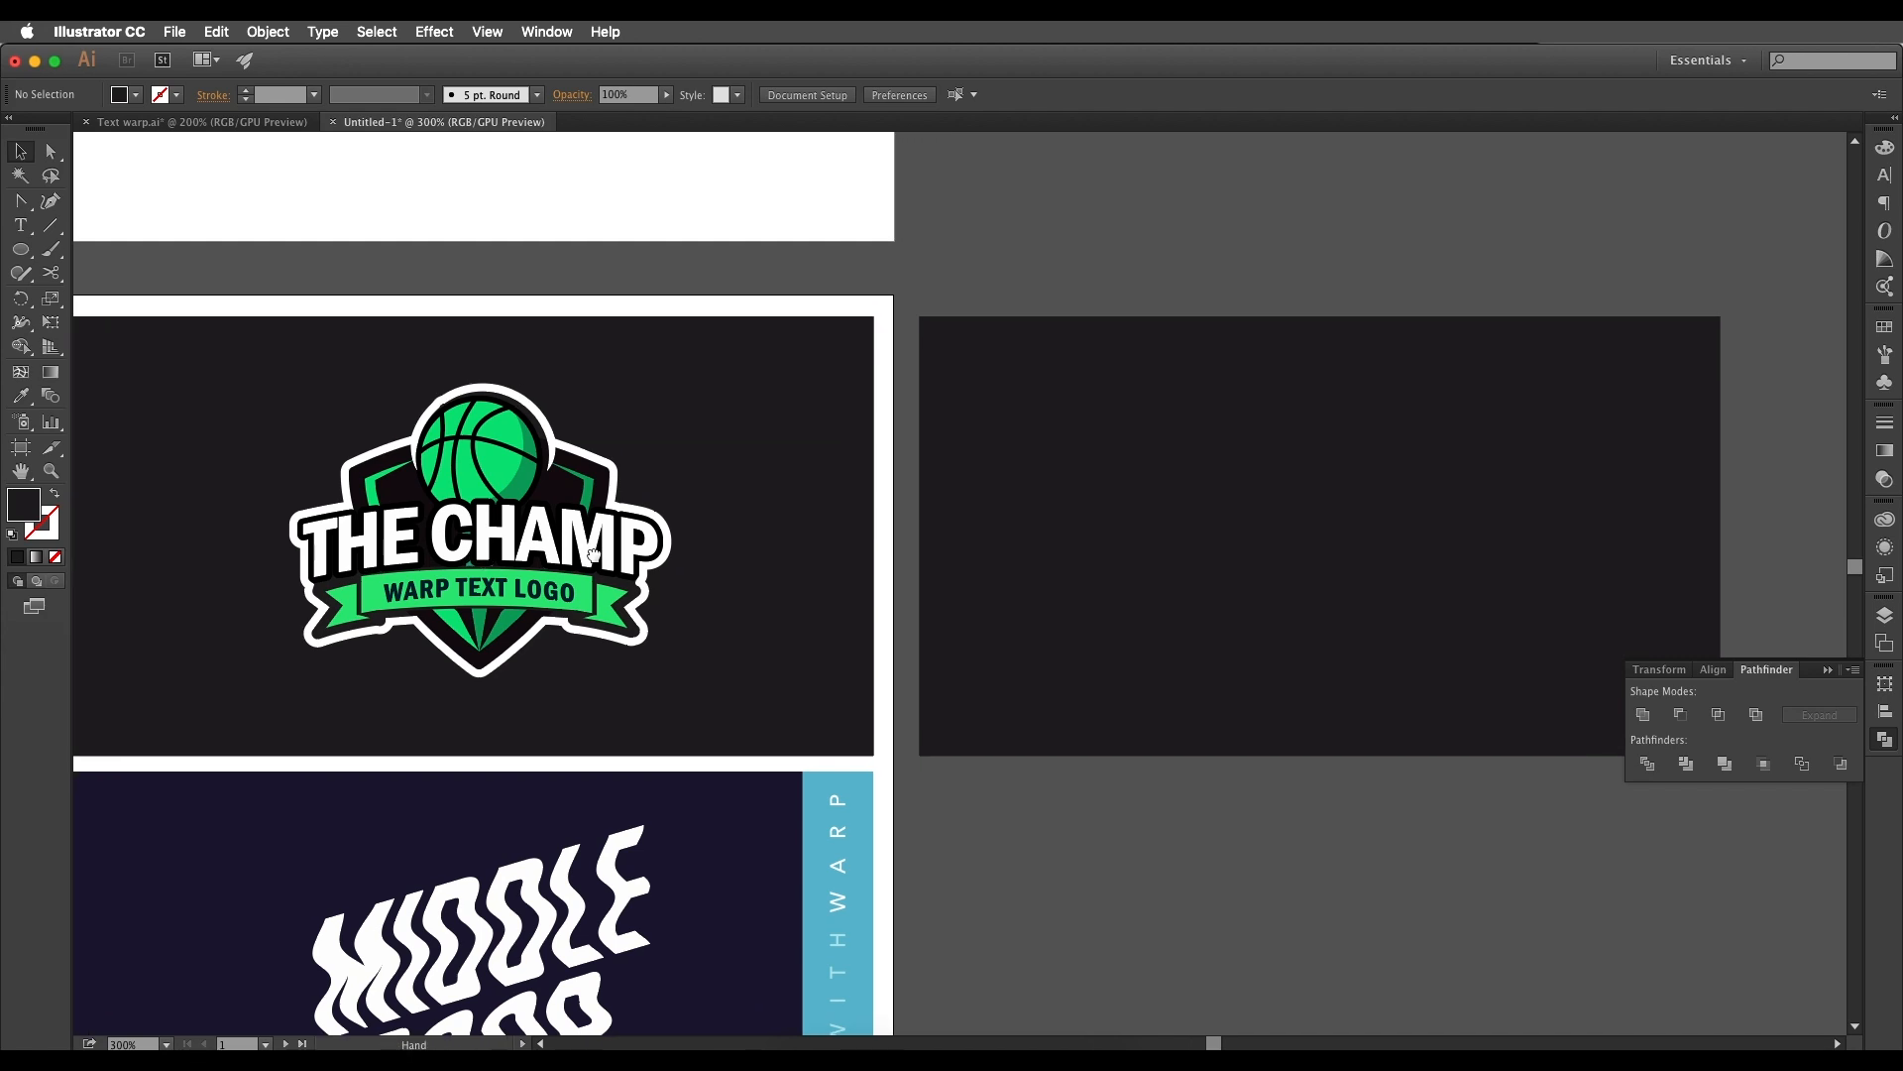
key("t")
left_click(1187, 530)
type("THE CHAMP")
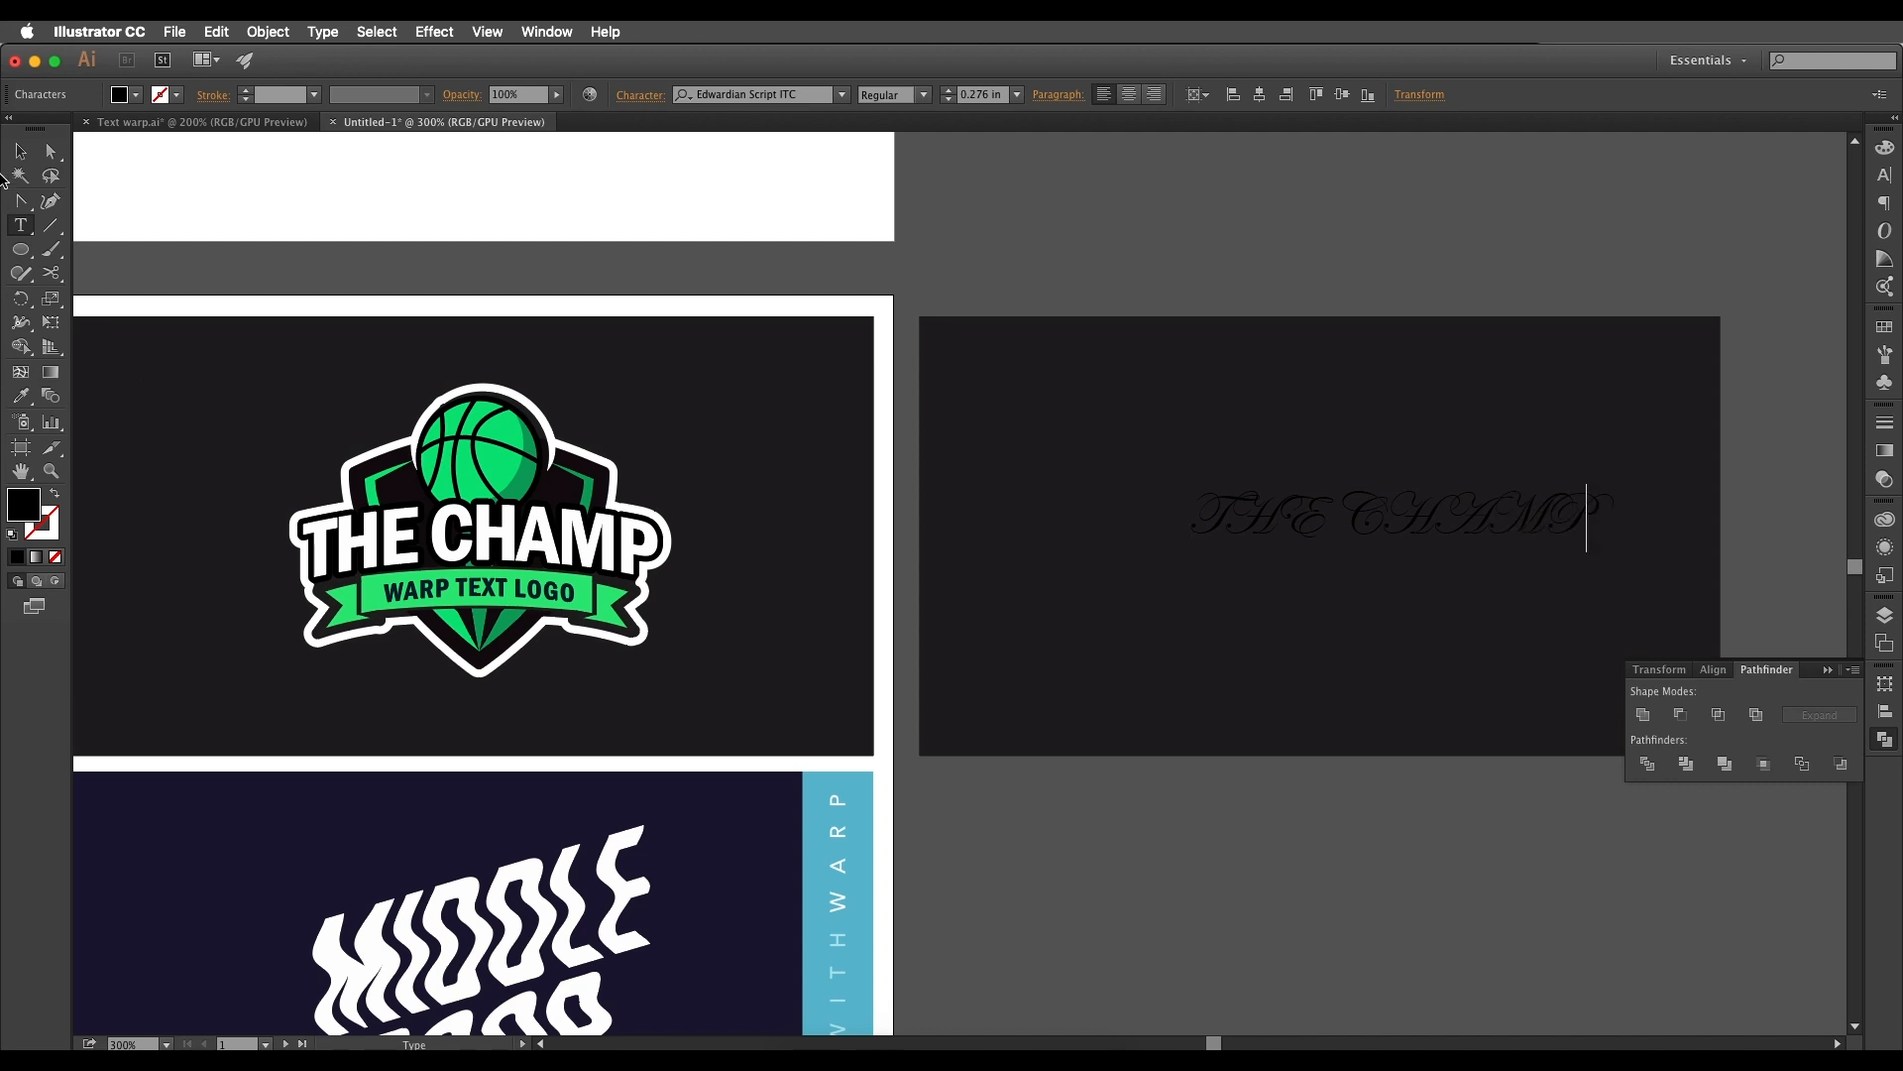
key("Escape")
Step: Fill the new THE CHAMP text with the white swatch
left_click(136, 94)
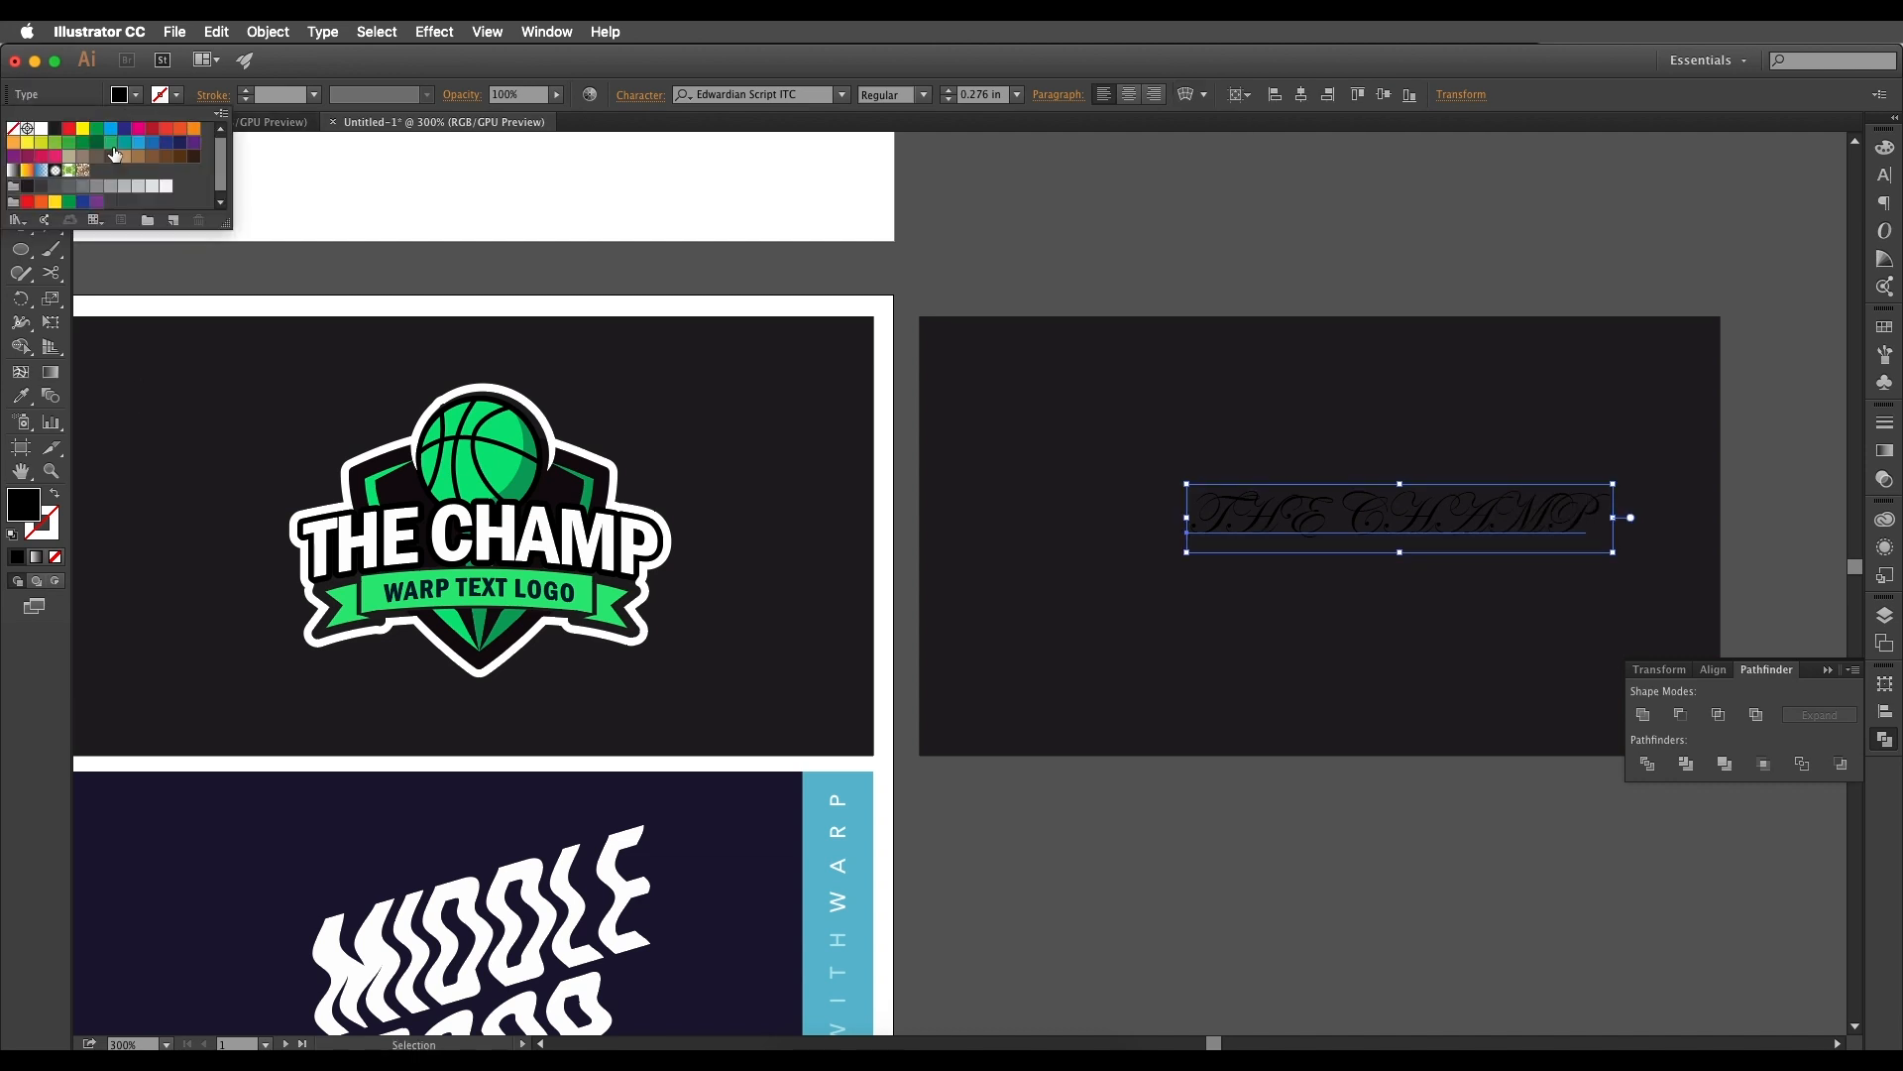
left_click(40, 129)
left_click(136, 94)
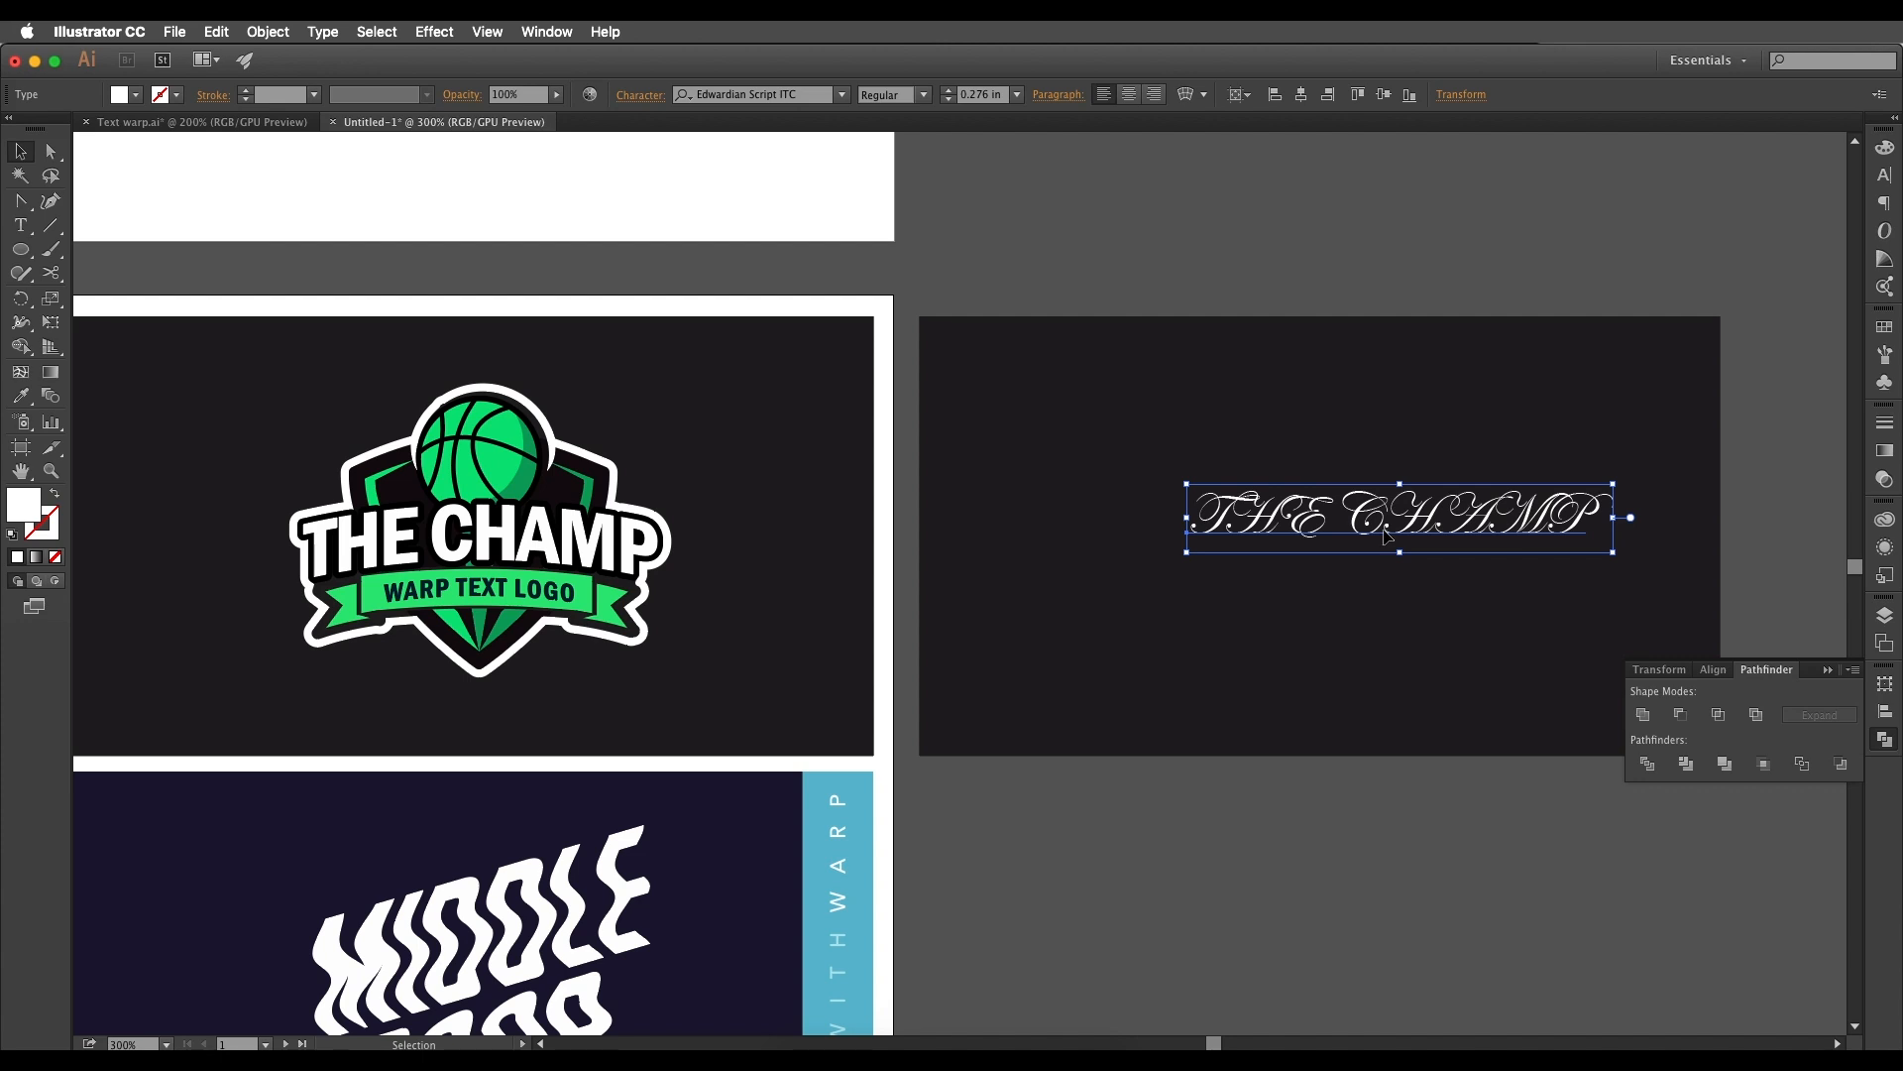
Step: Copy the Franklin Gothic Heavy style from the SHAPES text beside the upper artboard to THE CHAMP with the Eyedropper
key("i")
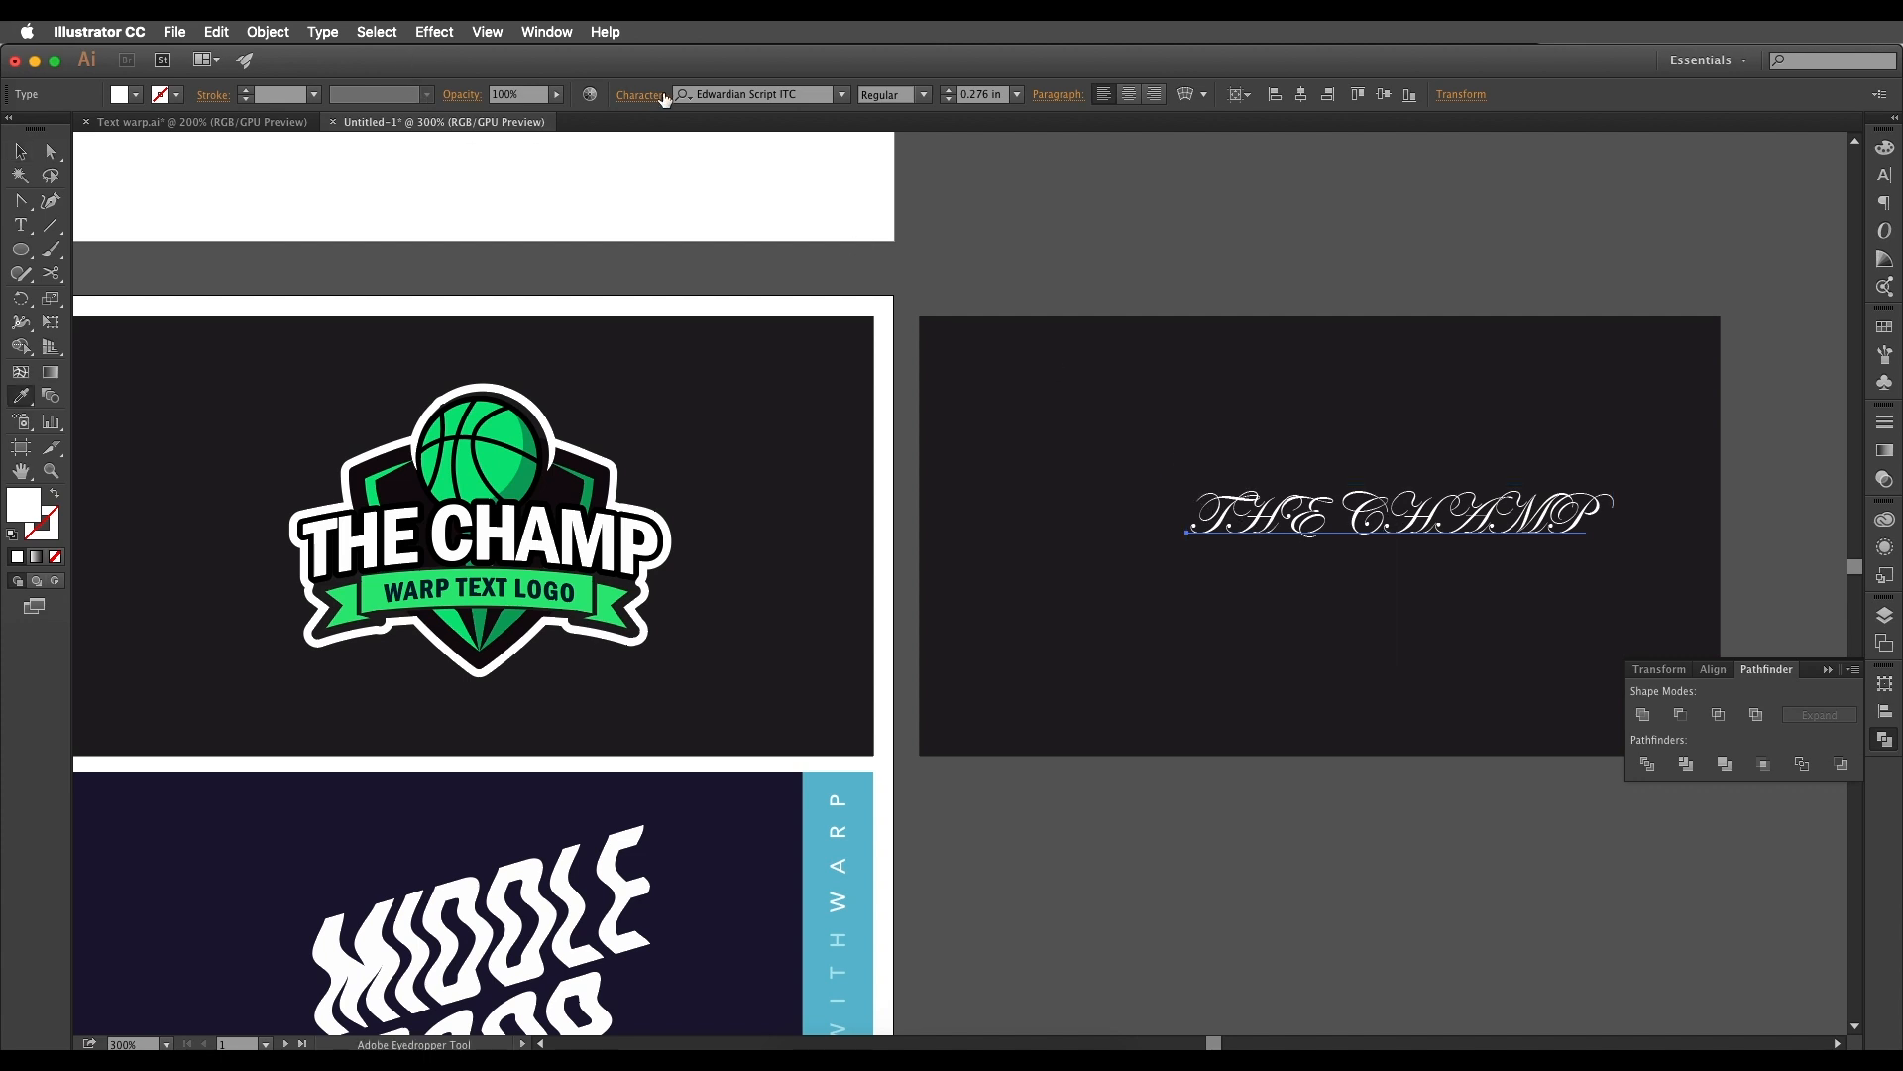
scroll(824, 307, "up", 10)
scroll(1679, 603, "left", 5)
scroll(1669, 616, "right", 2)
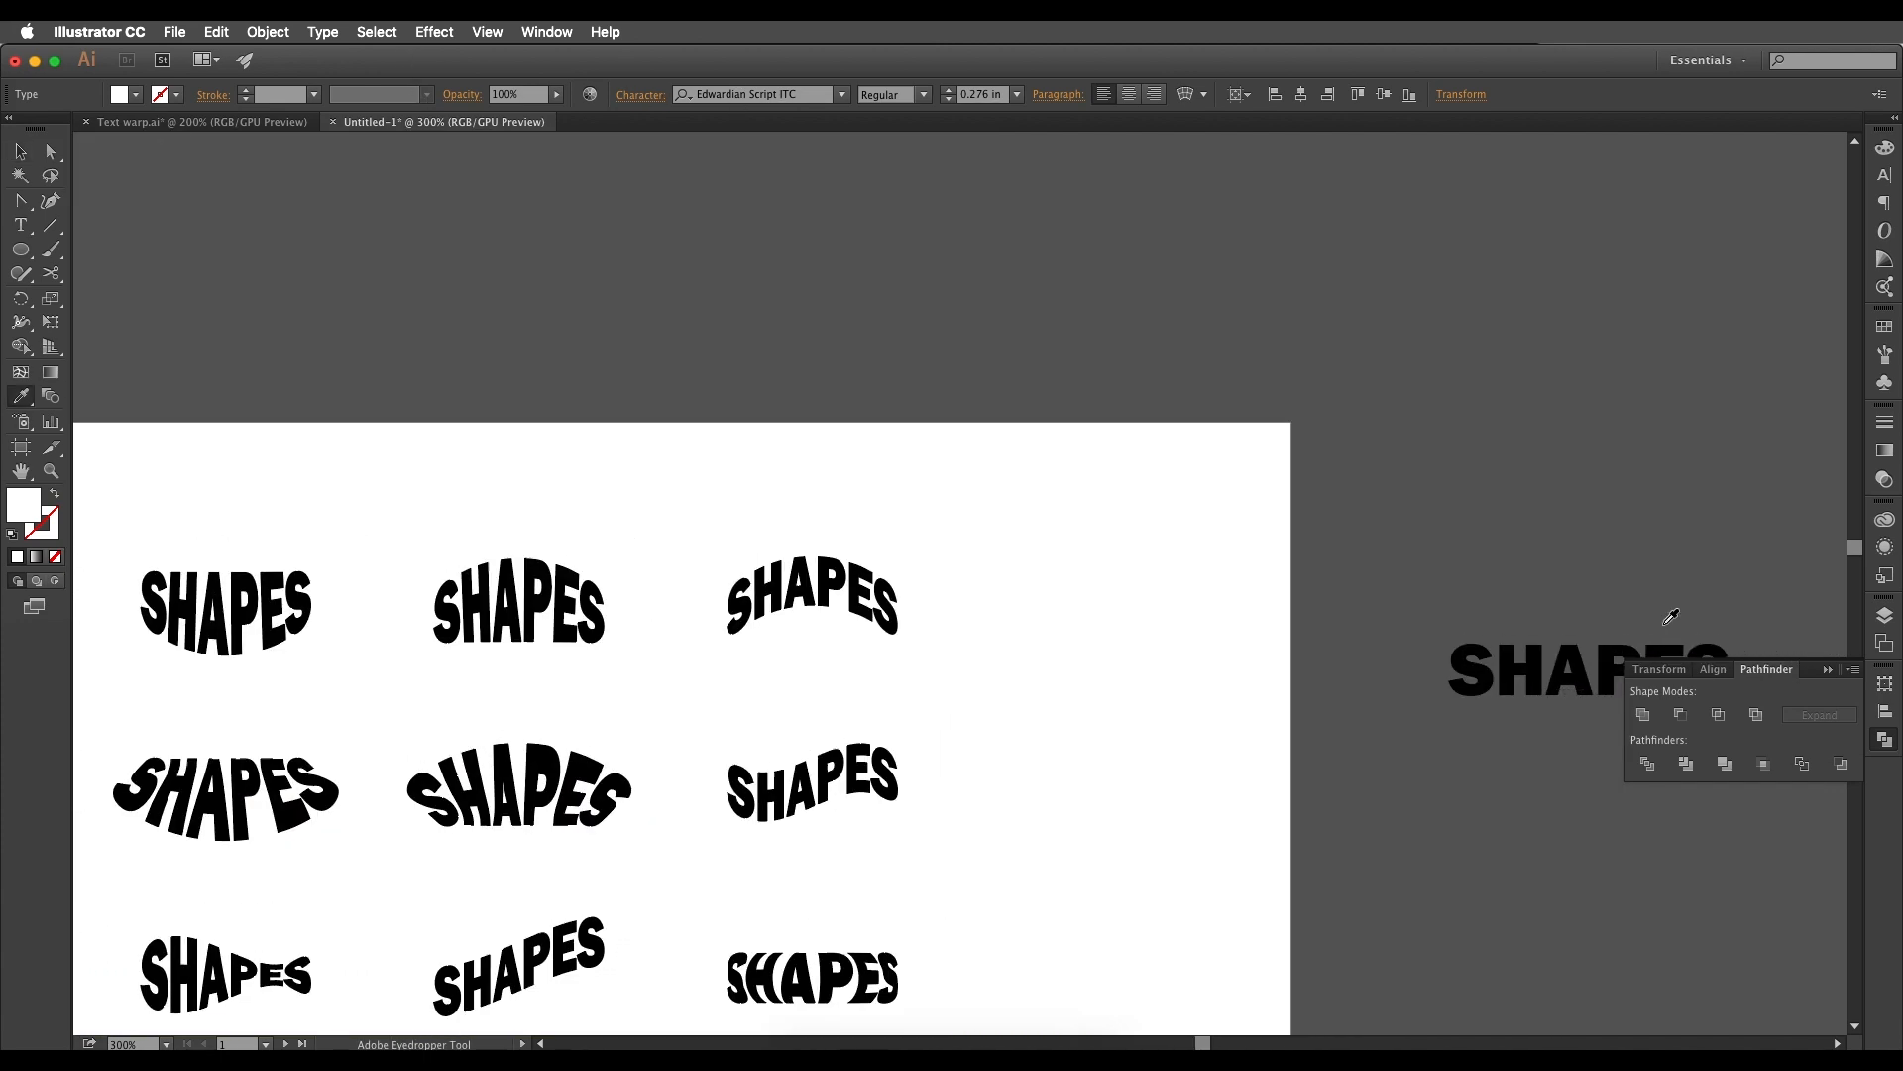
left_click(1586, 645)
left_click_drag(1519, 625, 1192, 302)
scroll(1097, 179, "down", 10)
scroll(1219, 416, "left", 3)
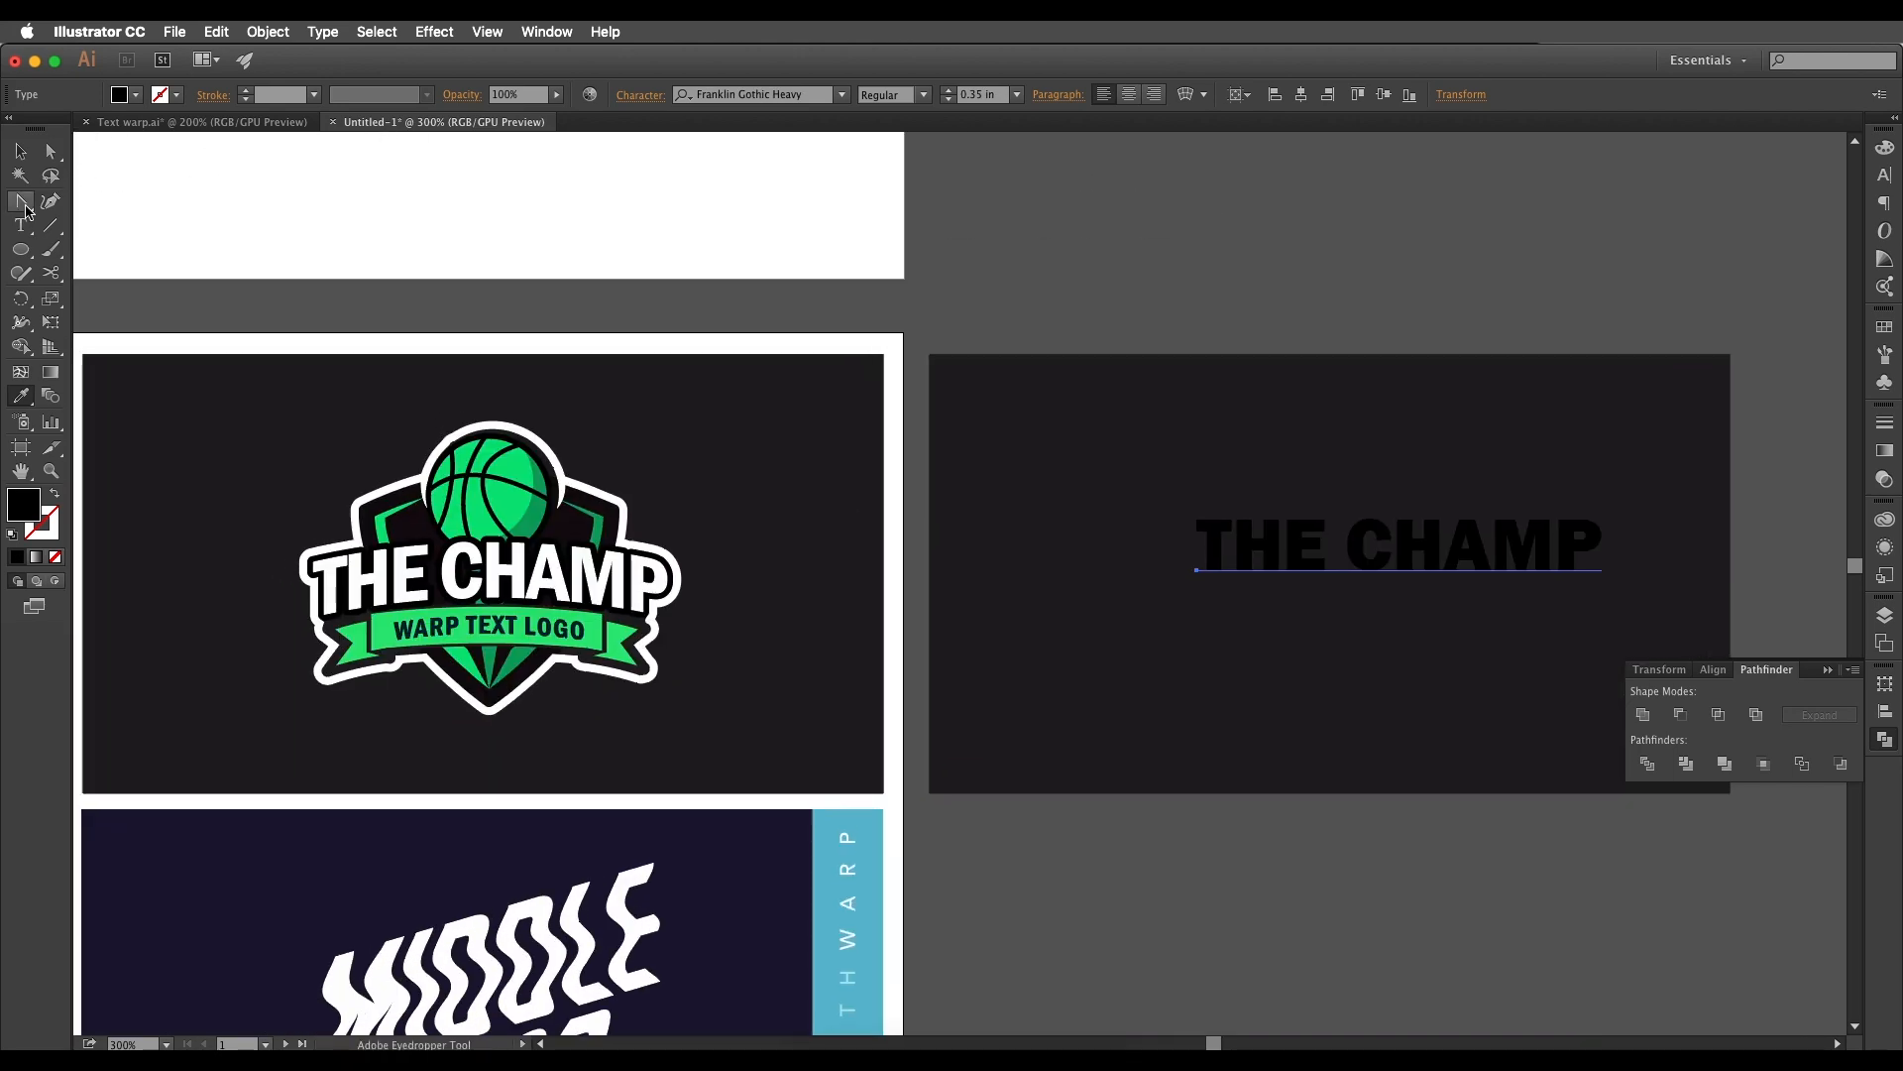
Step: Recolour the copied-style THE CHAMP text white and move it closer to the black rectangle's centre
left_click(136, 96)
left_click(40, 128)
key("v")
scroll(1190, 446, "down", 3)
left_click_drag(1326, 478, 1309, 517)
left_click_drag(1336, 530, 1275, 518)
Step: Change THE CHAMP text's font to Franklin Gothic Demi Cond and centre the text on the black rectangle
left_click(758, 95)
key("Up")
key("Down")
key("Down")
key("Down")
key("Up")
key("Up")
key("Up")
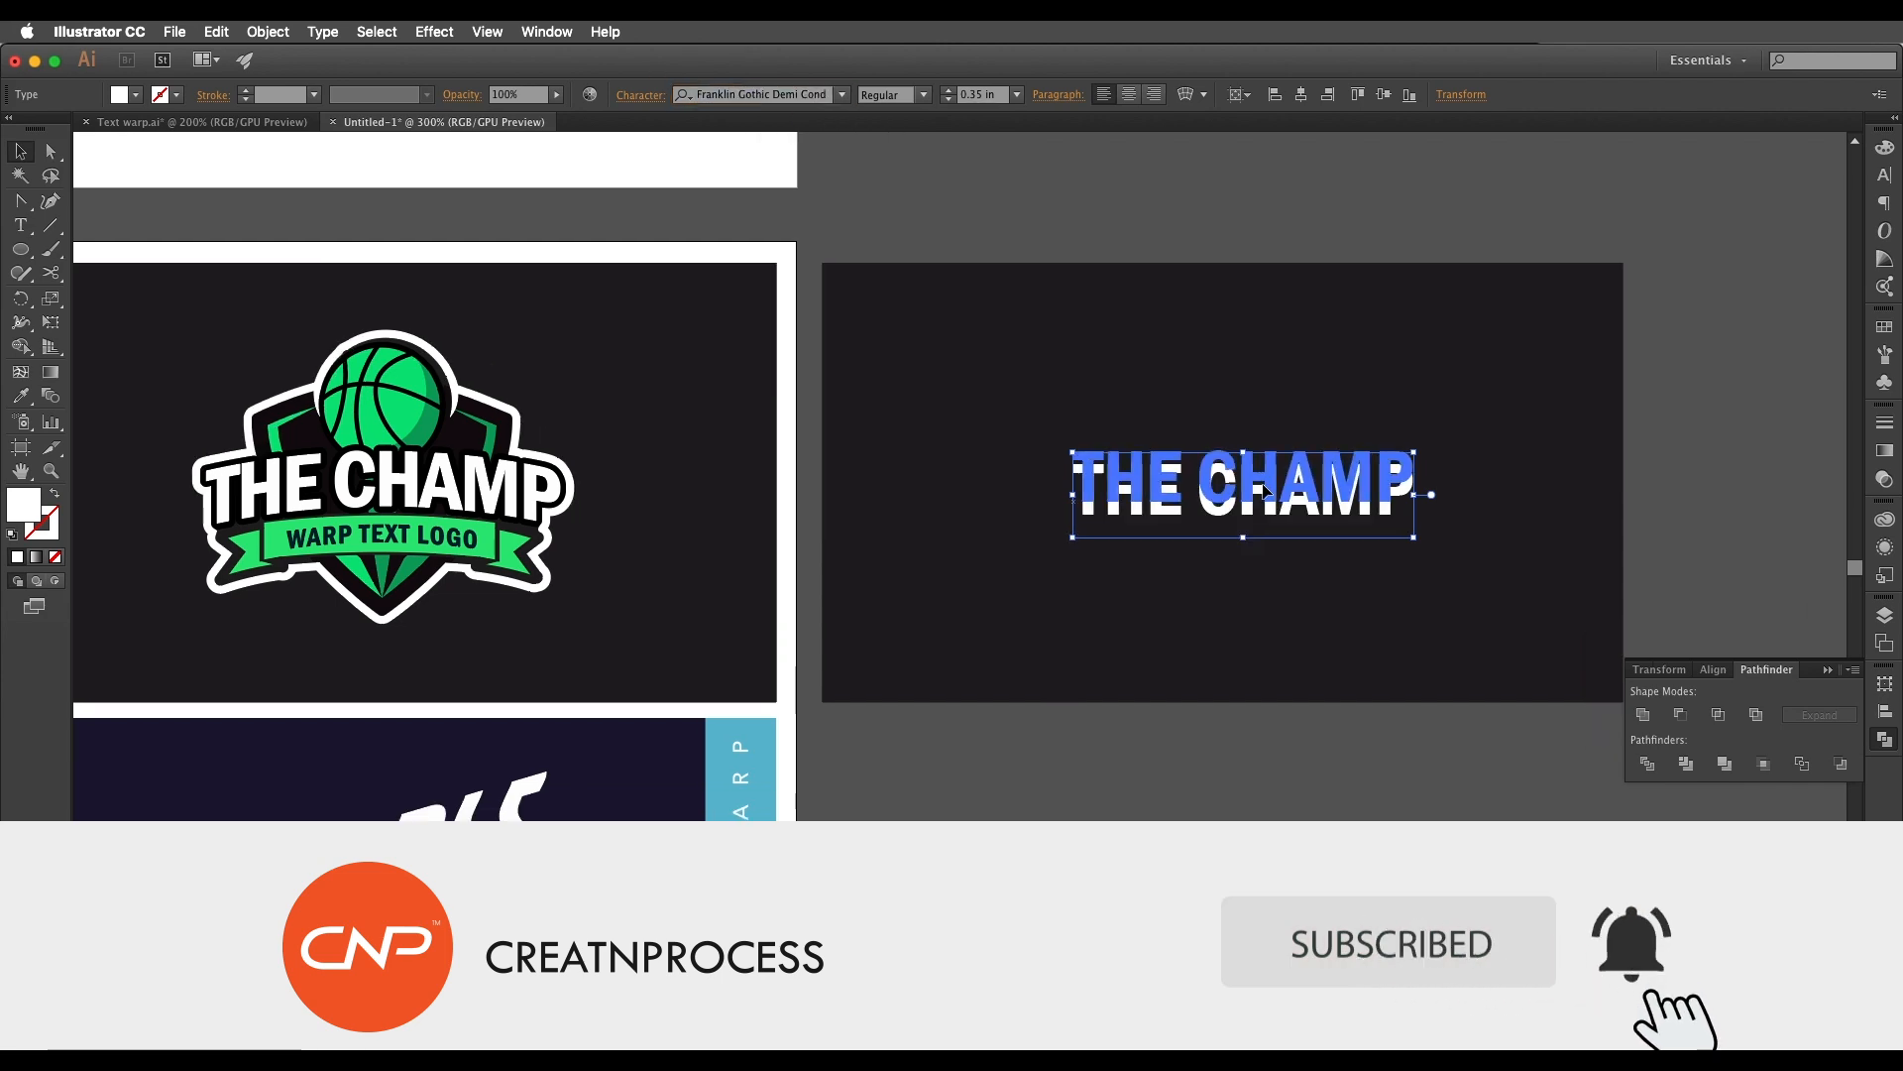
left_click_drag(1261, 485, 1260, 492)
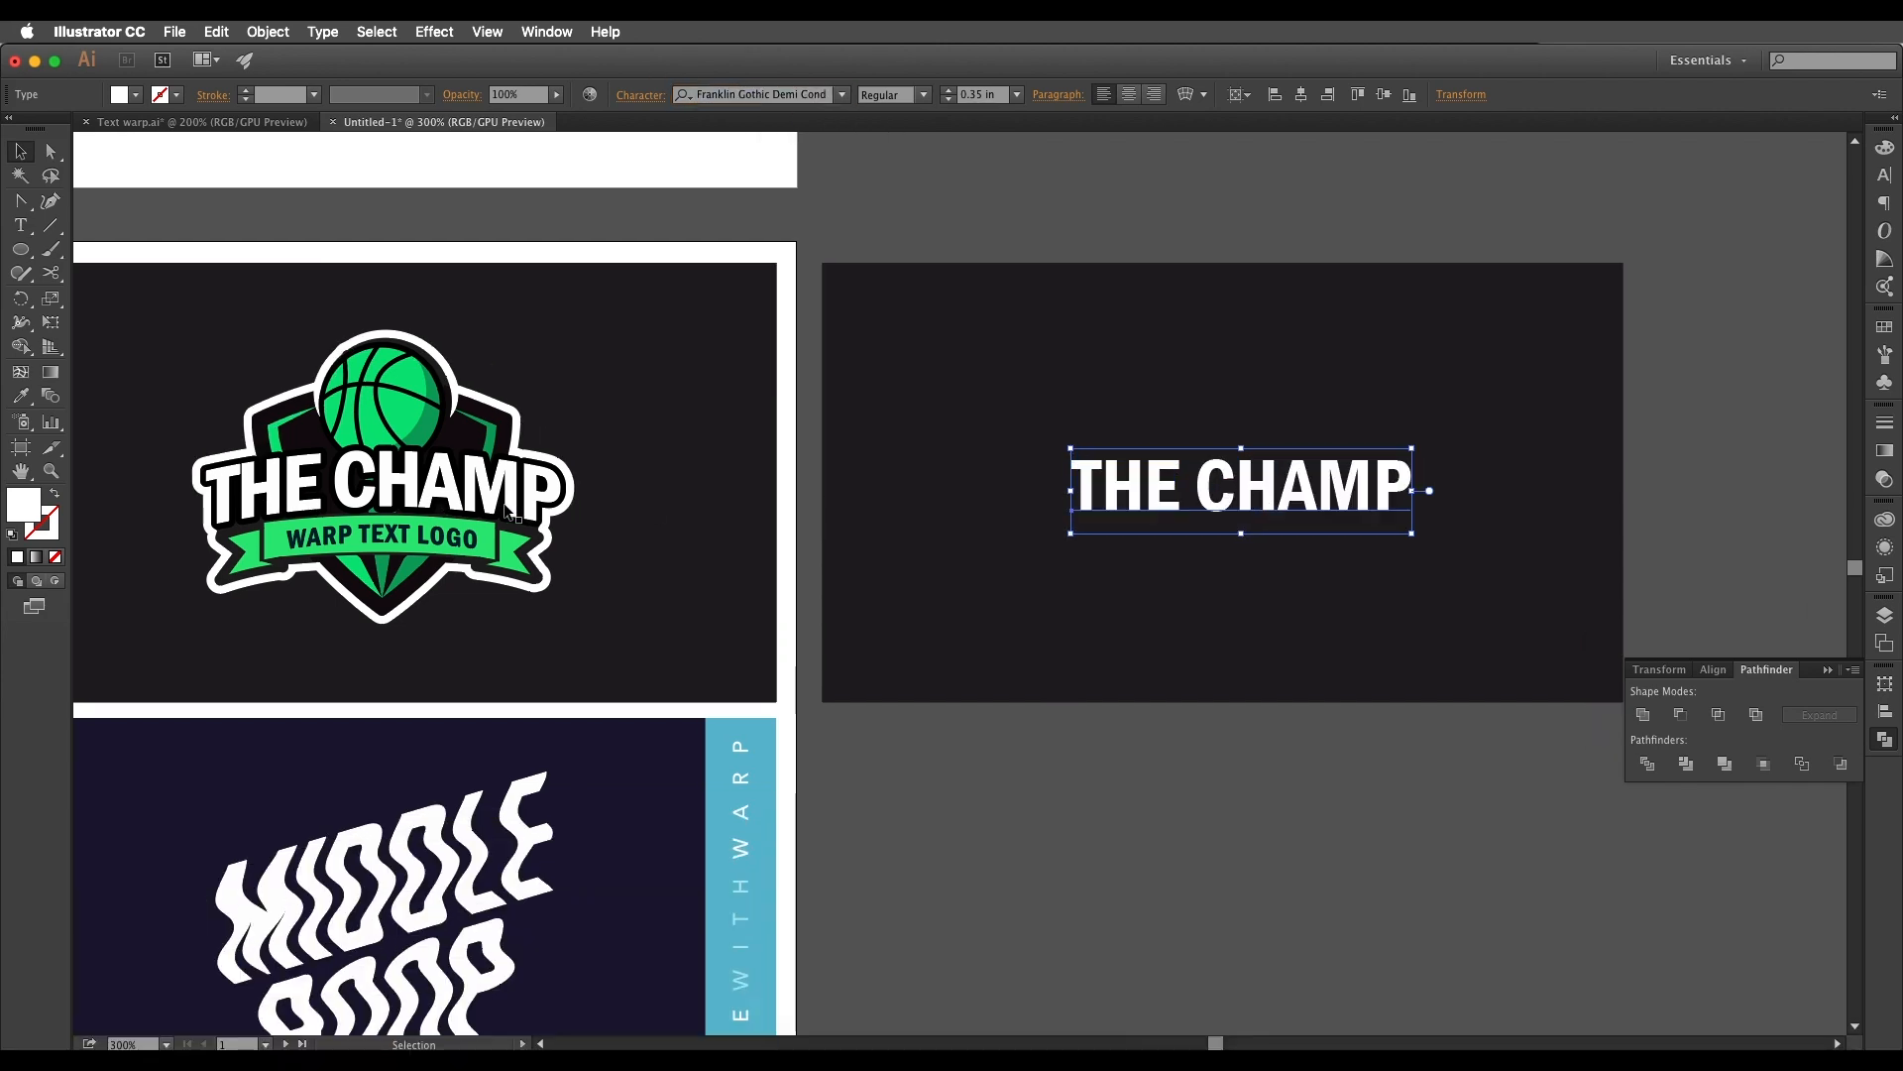
left_click_drag(1147, 477, 1136, 474)
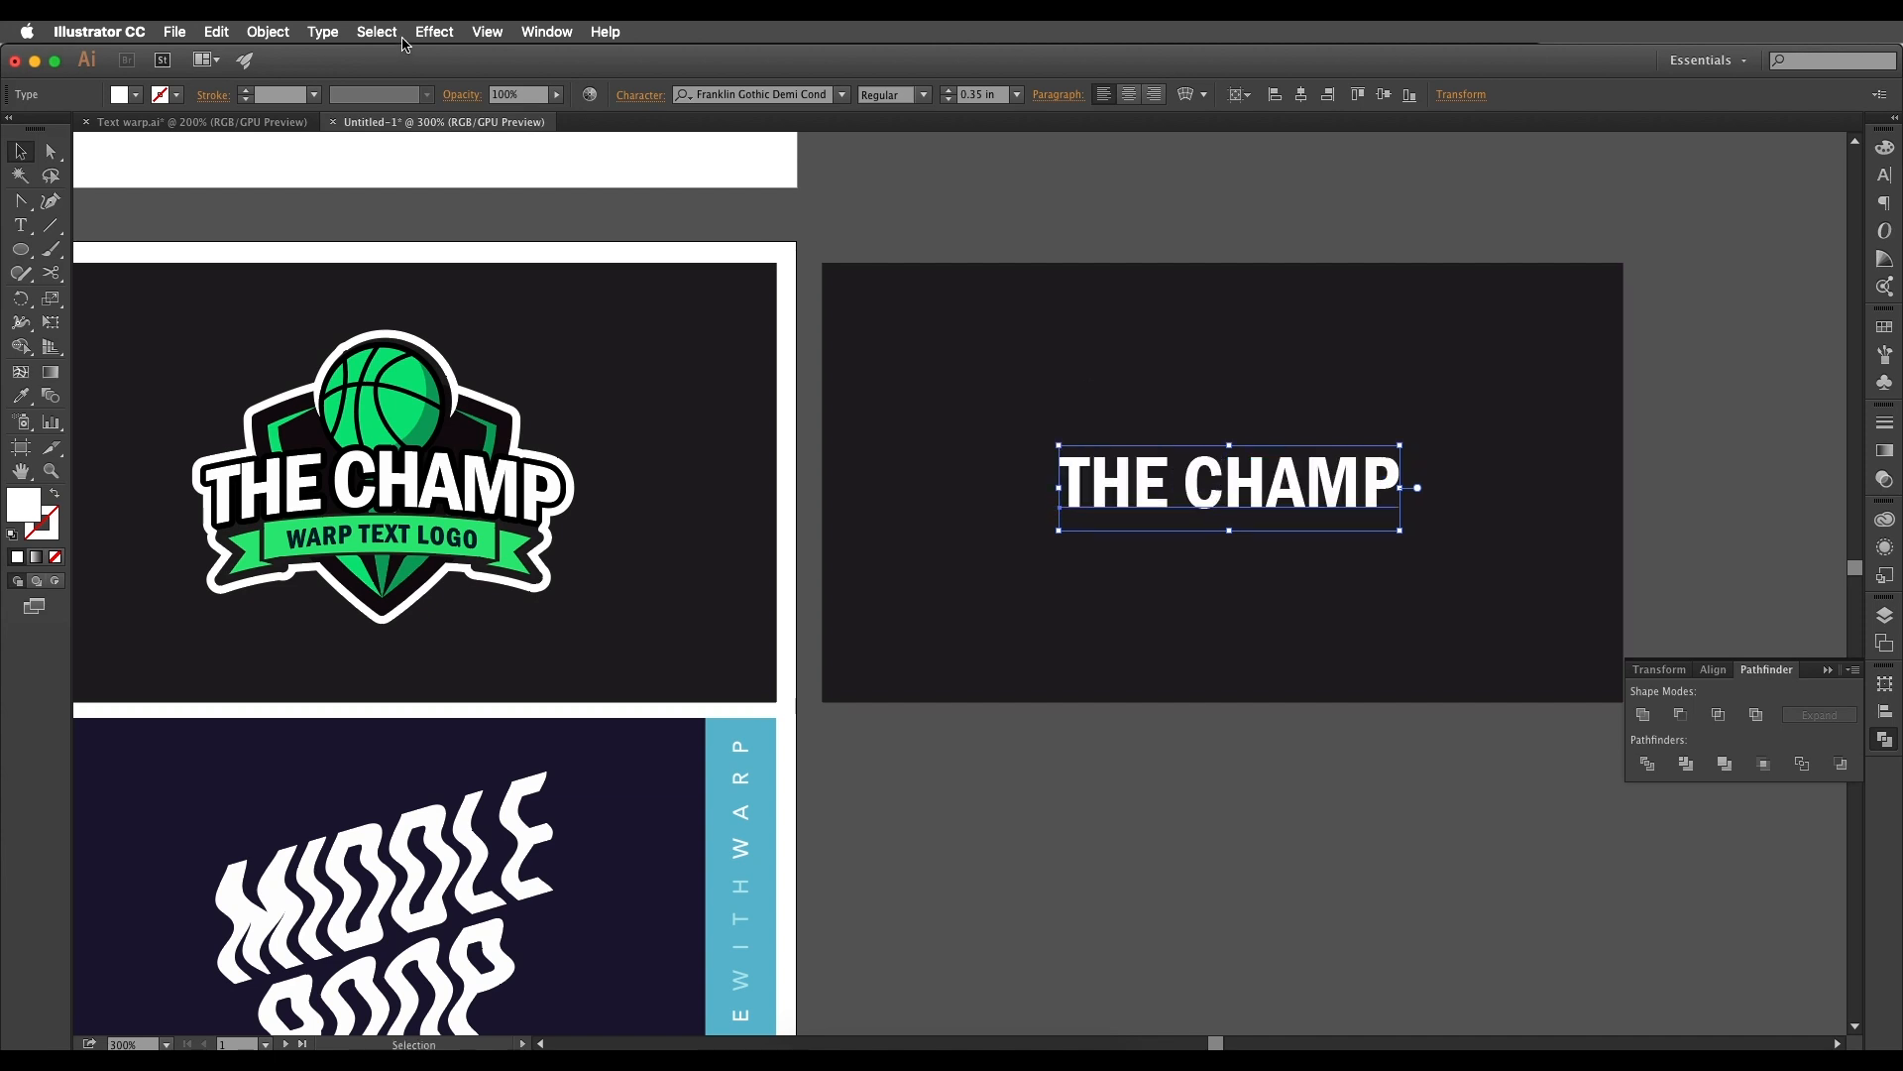
Step: Start a Make with Warp envelope on THE CHAMP text and compare the Arc and Arch styles at 9% bend
left_click(275, 34)
mouse_move(416, 480)
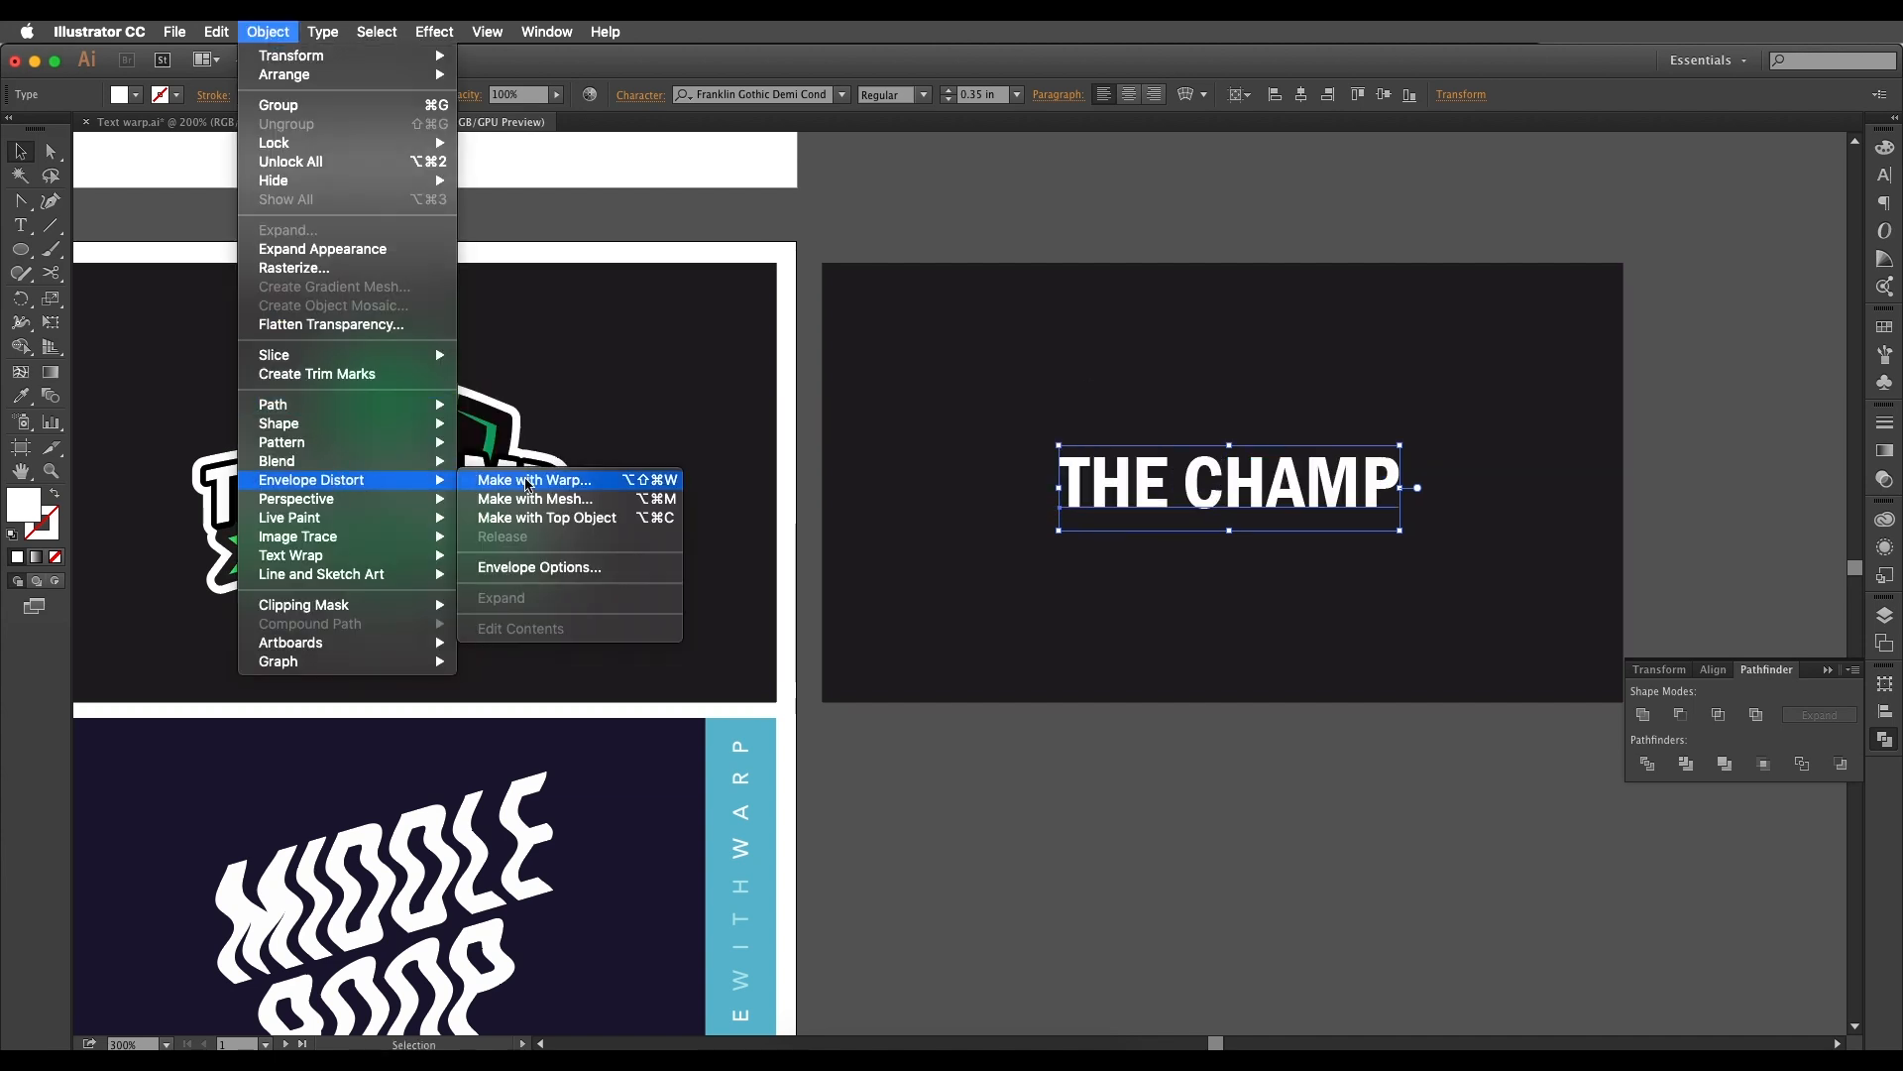
left_click(528, 484)
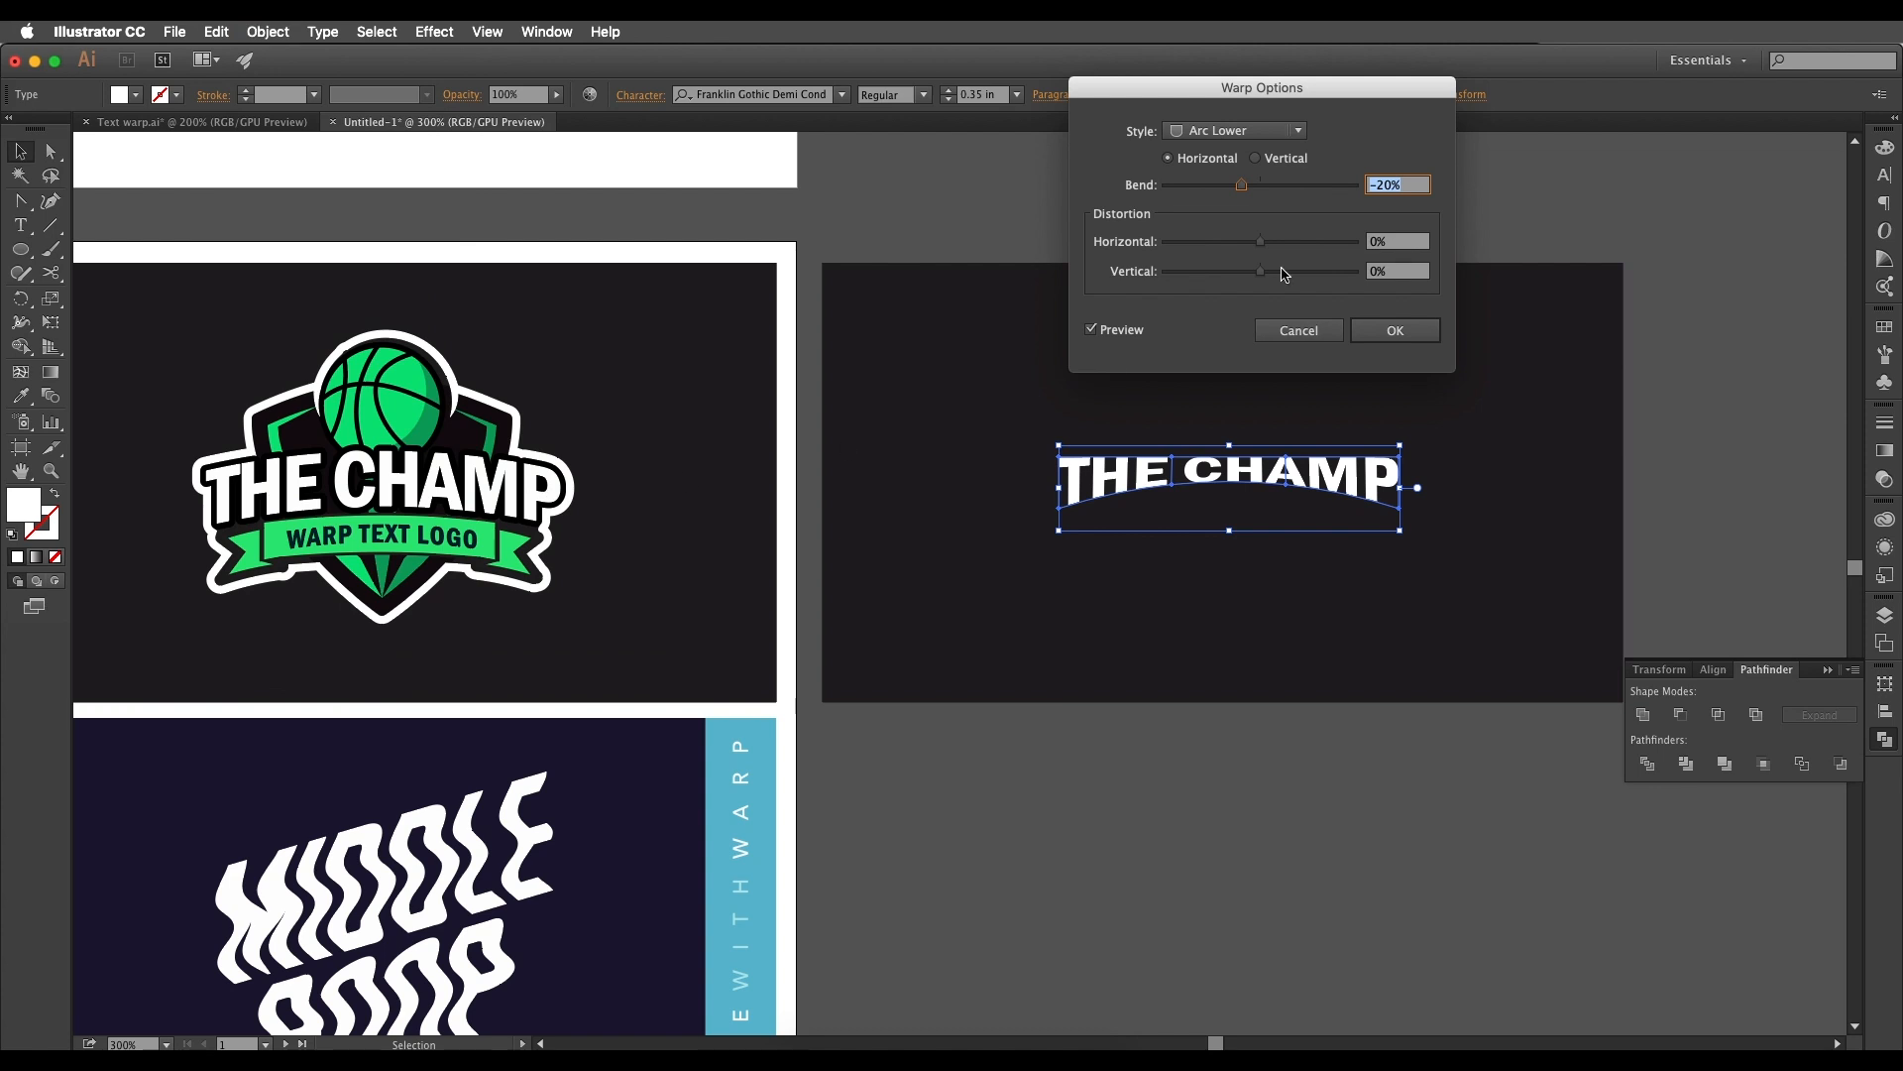
left_click_drag(1282, 90, 1148, 80)
left_click(1116, 122)
left_click(1075, 143)
left_click_drag(1106, 175, 1134, 180)
left_click(1061, 121)
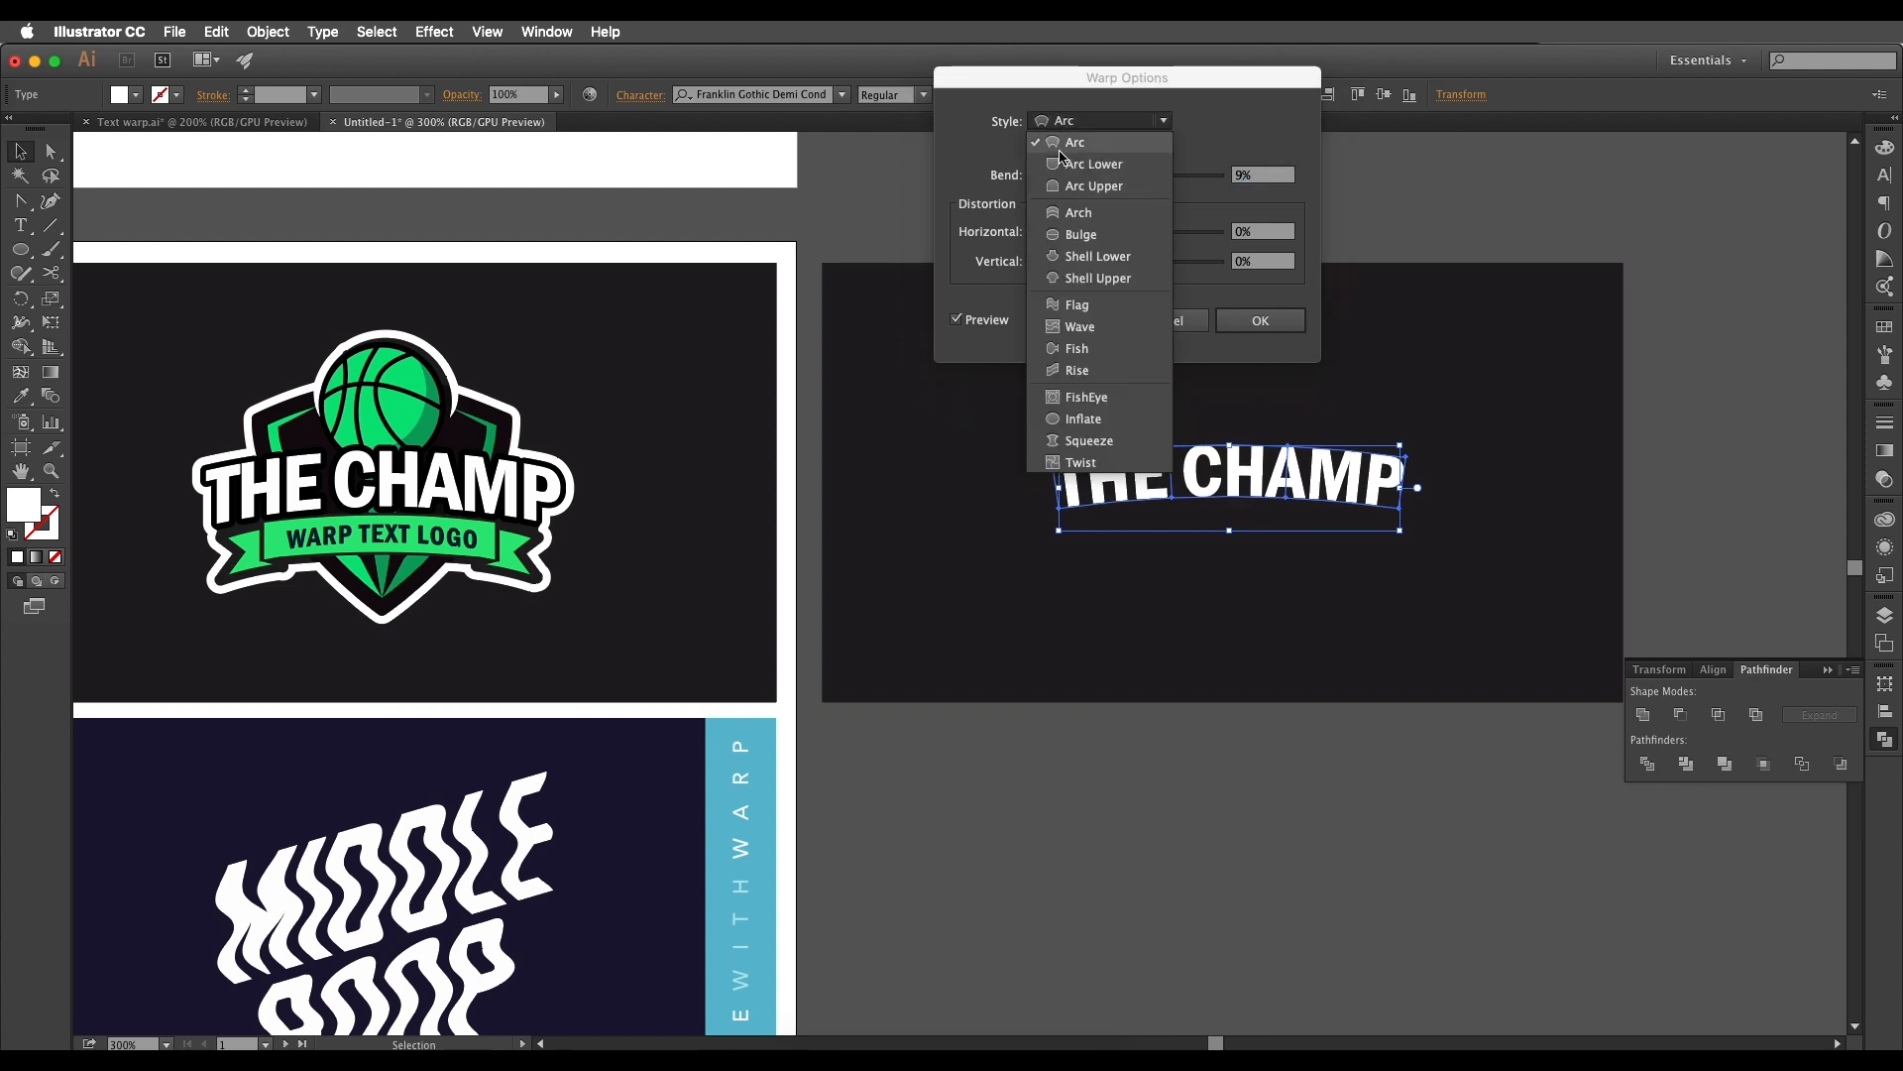
left_click(1074, 214)
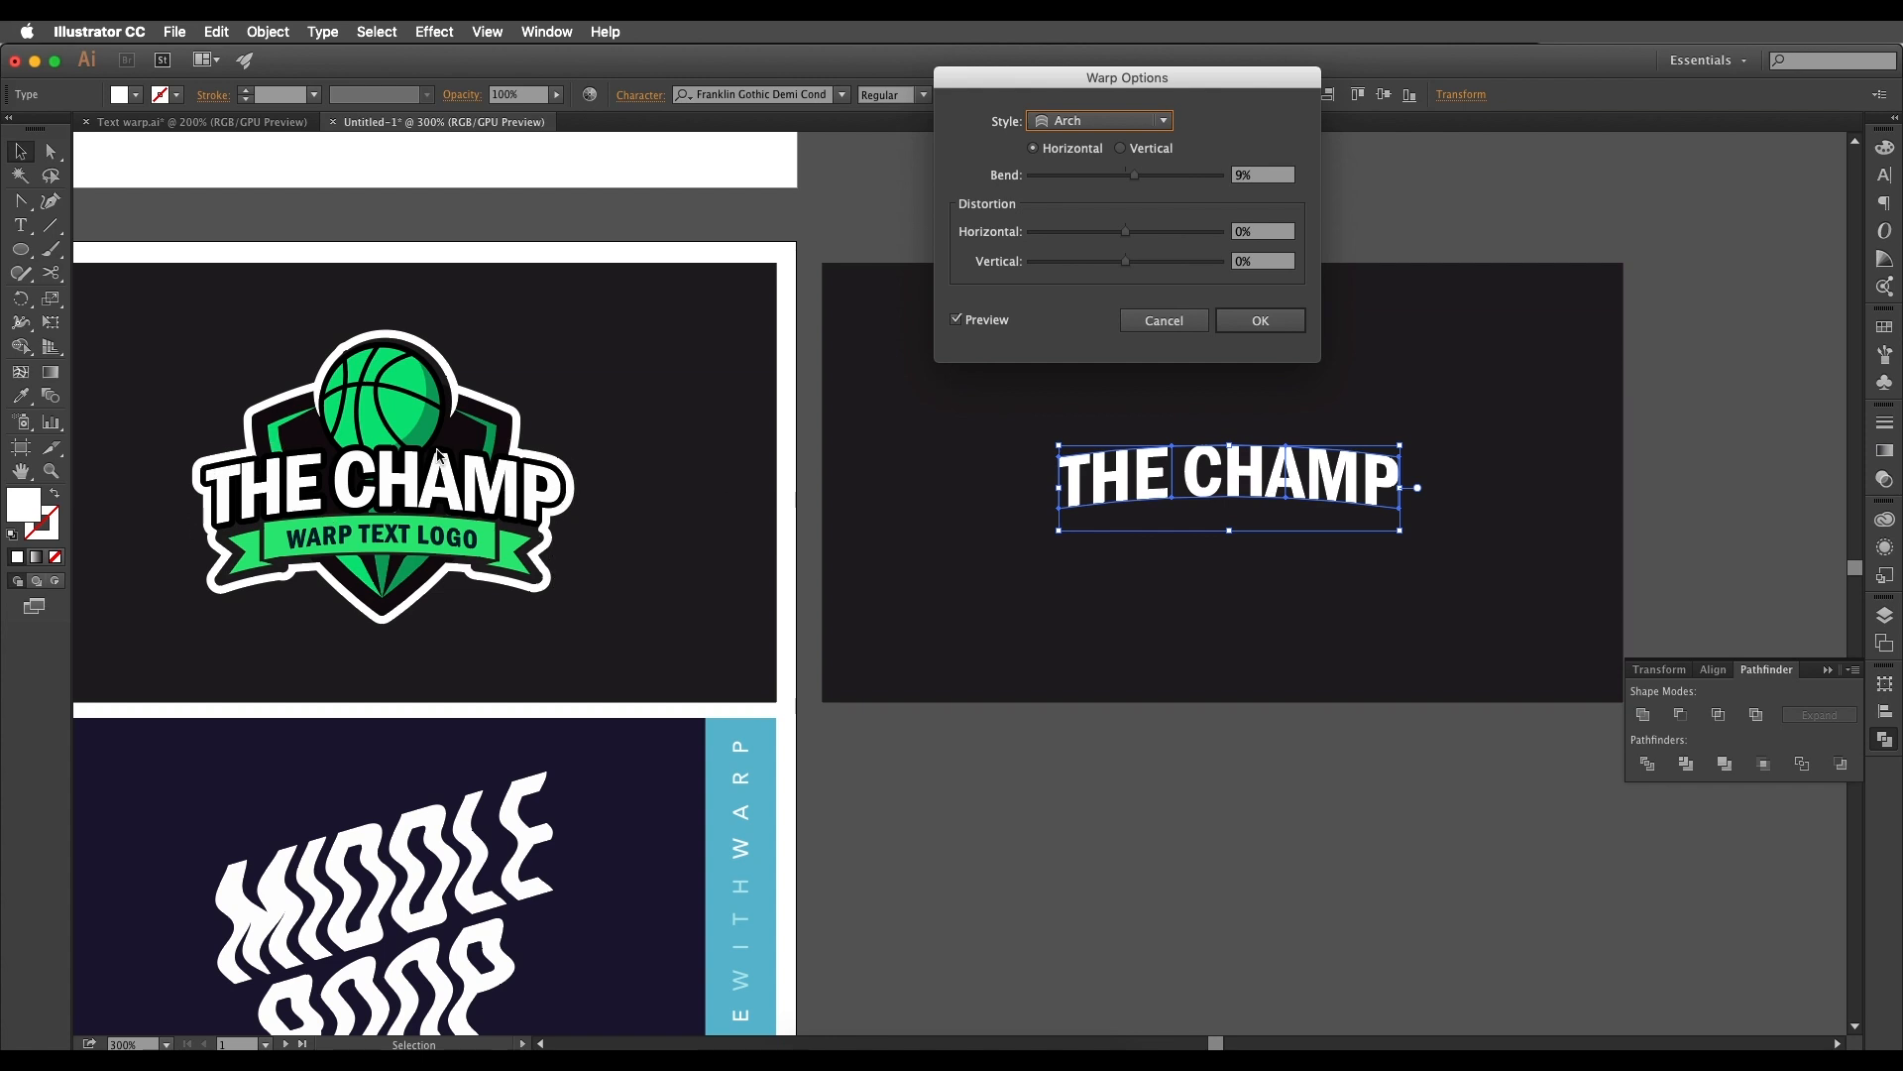
Step: Preview THE CHAMP text with the Arc warp style at 25% bend
left_click(1053, 121)
left_click(1069, 149)
left_click_drag(1134, 175, 1149, 175)
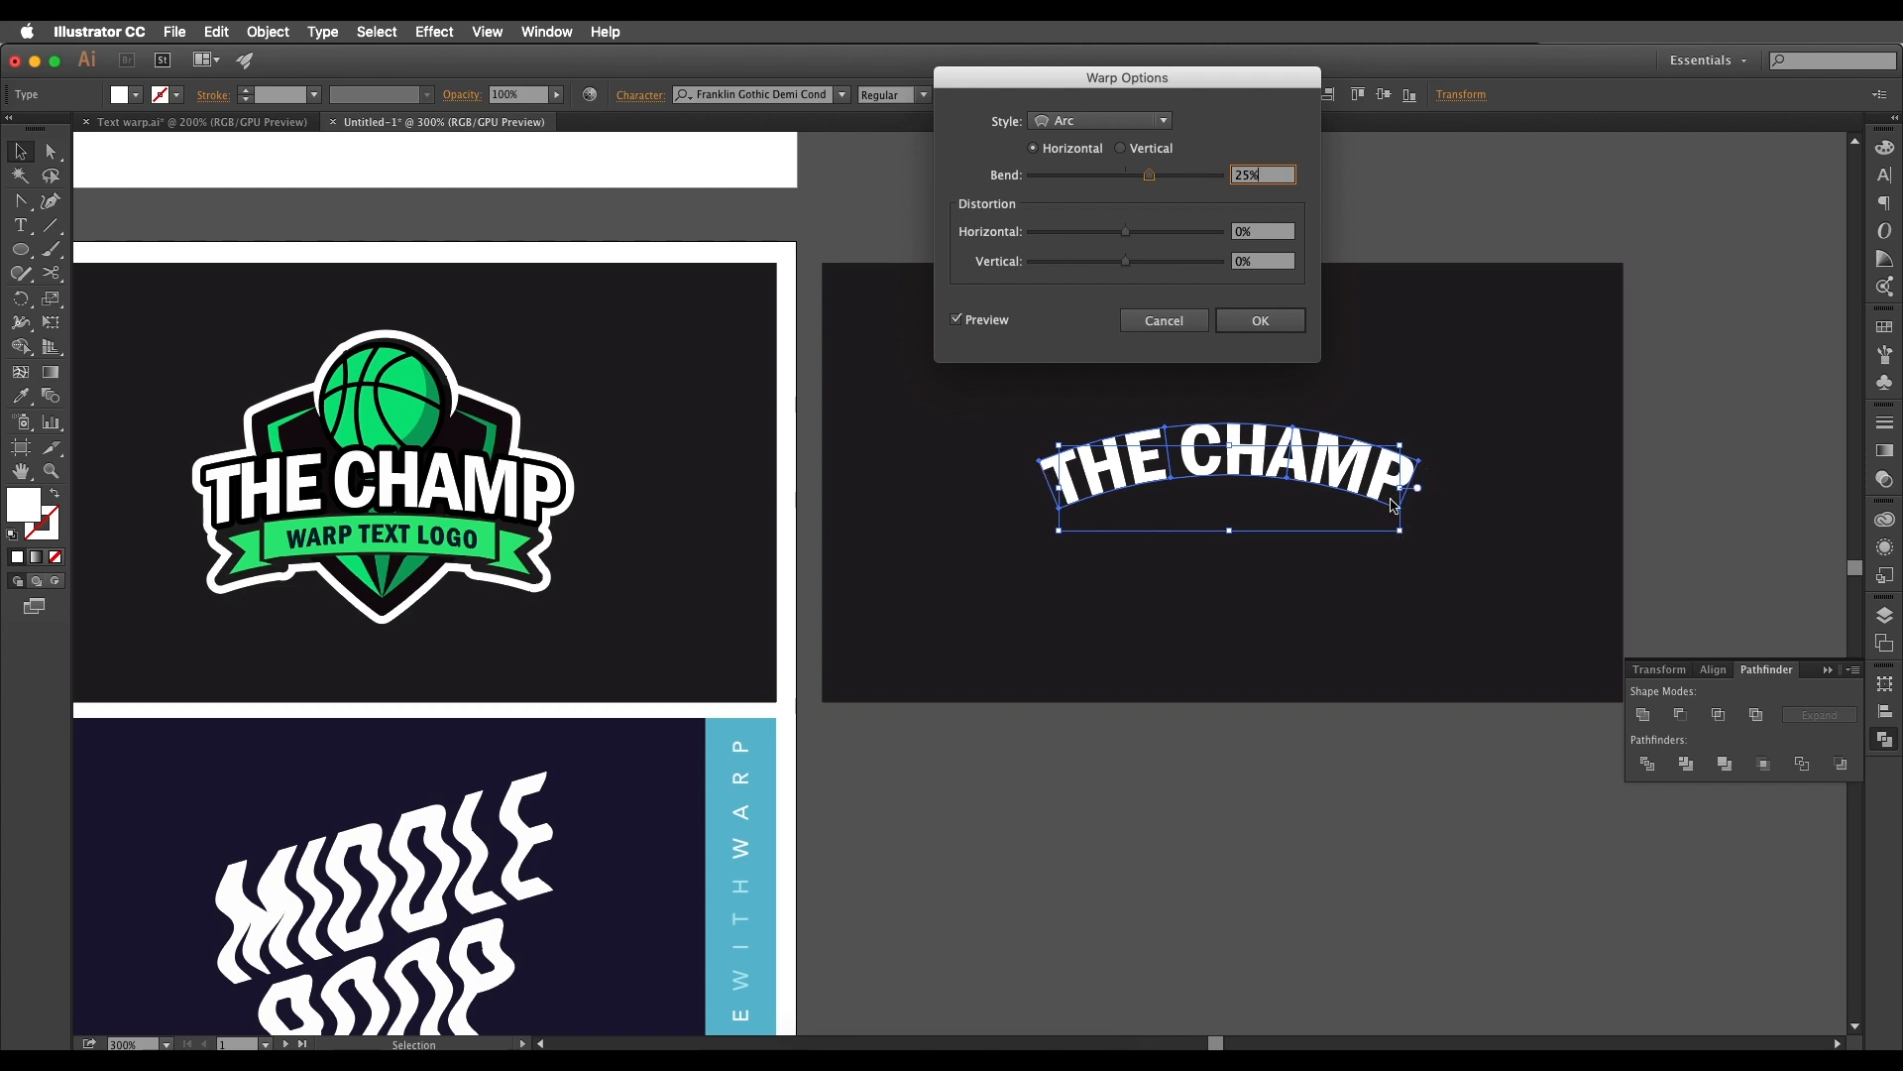
Step: Warp THE CHAMP text with the horizontal Arch style at 12% bend
left_click(1155, 124)
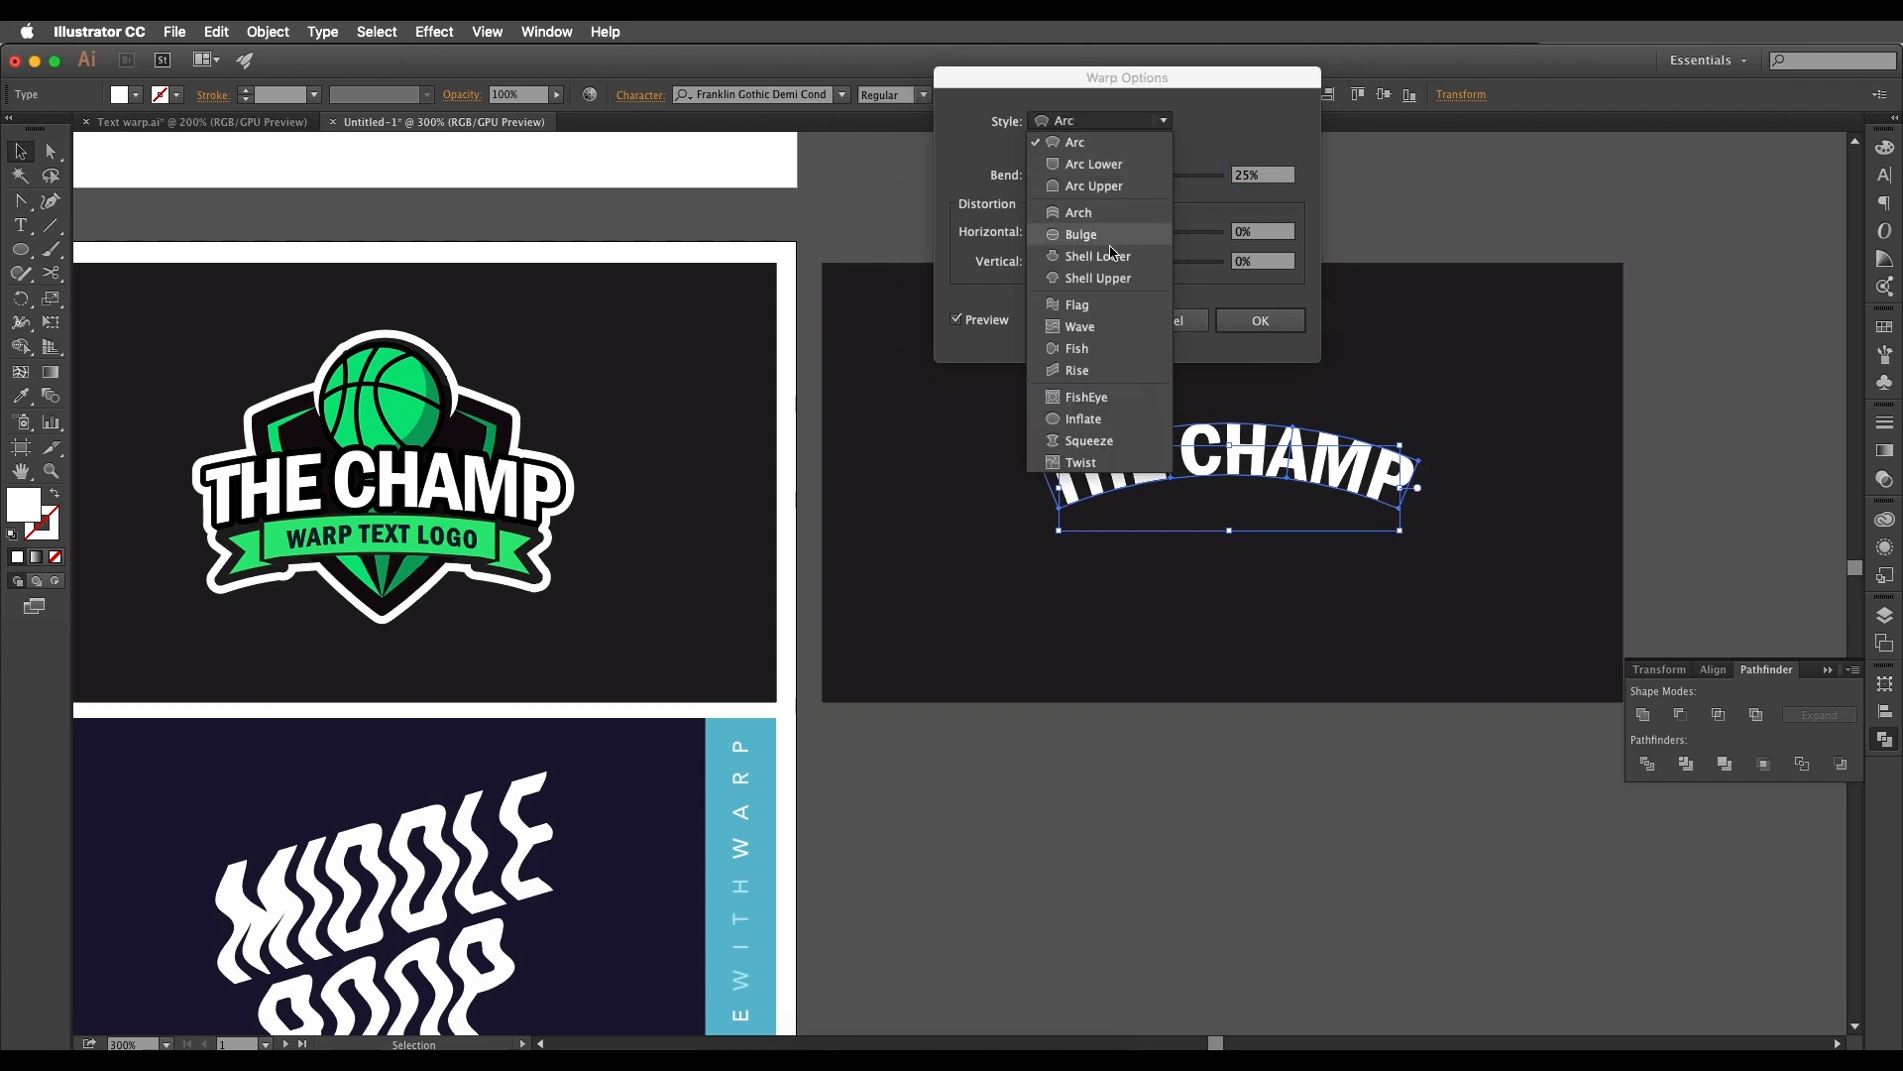
left_click(1102, 210)
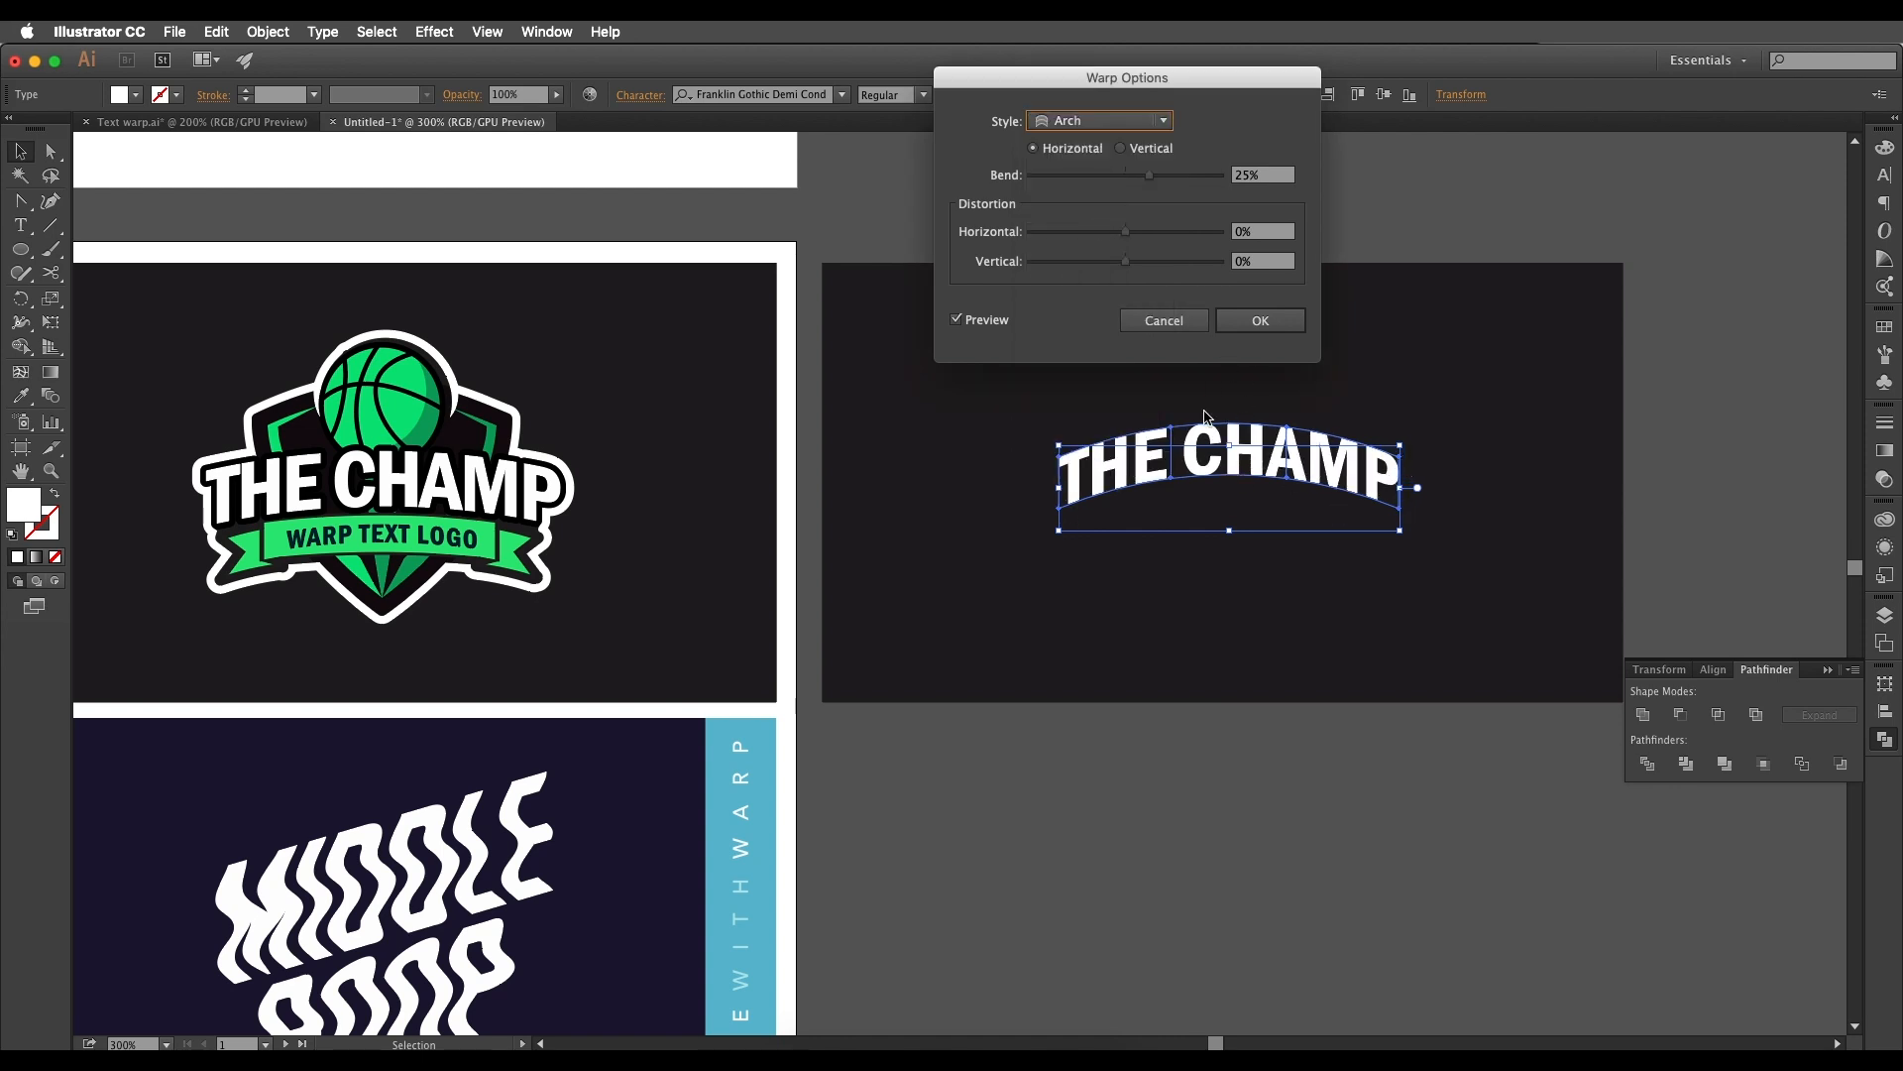
left_click_drag(1153, 184, 1137, 195)
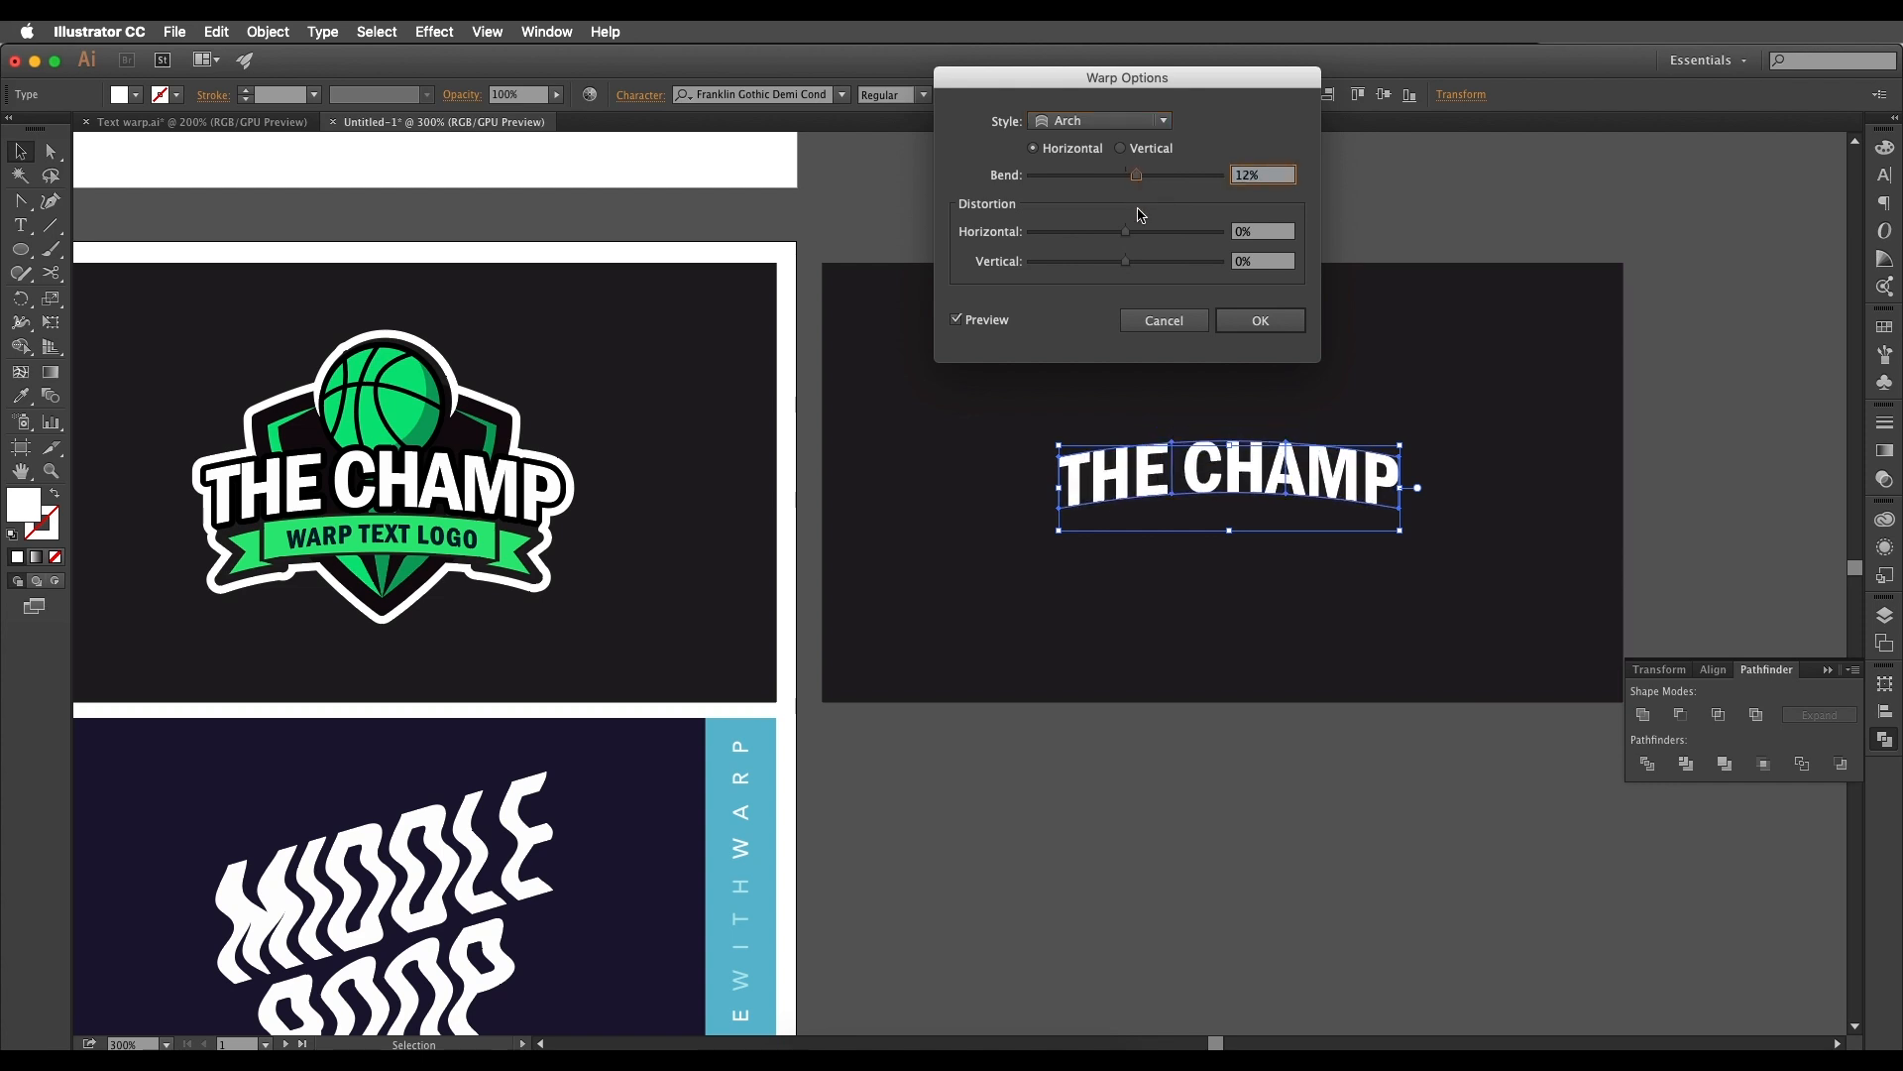
left_click(1279, 320)
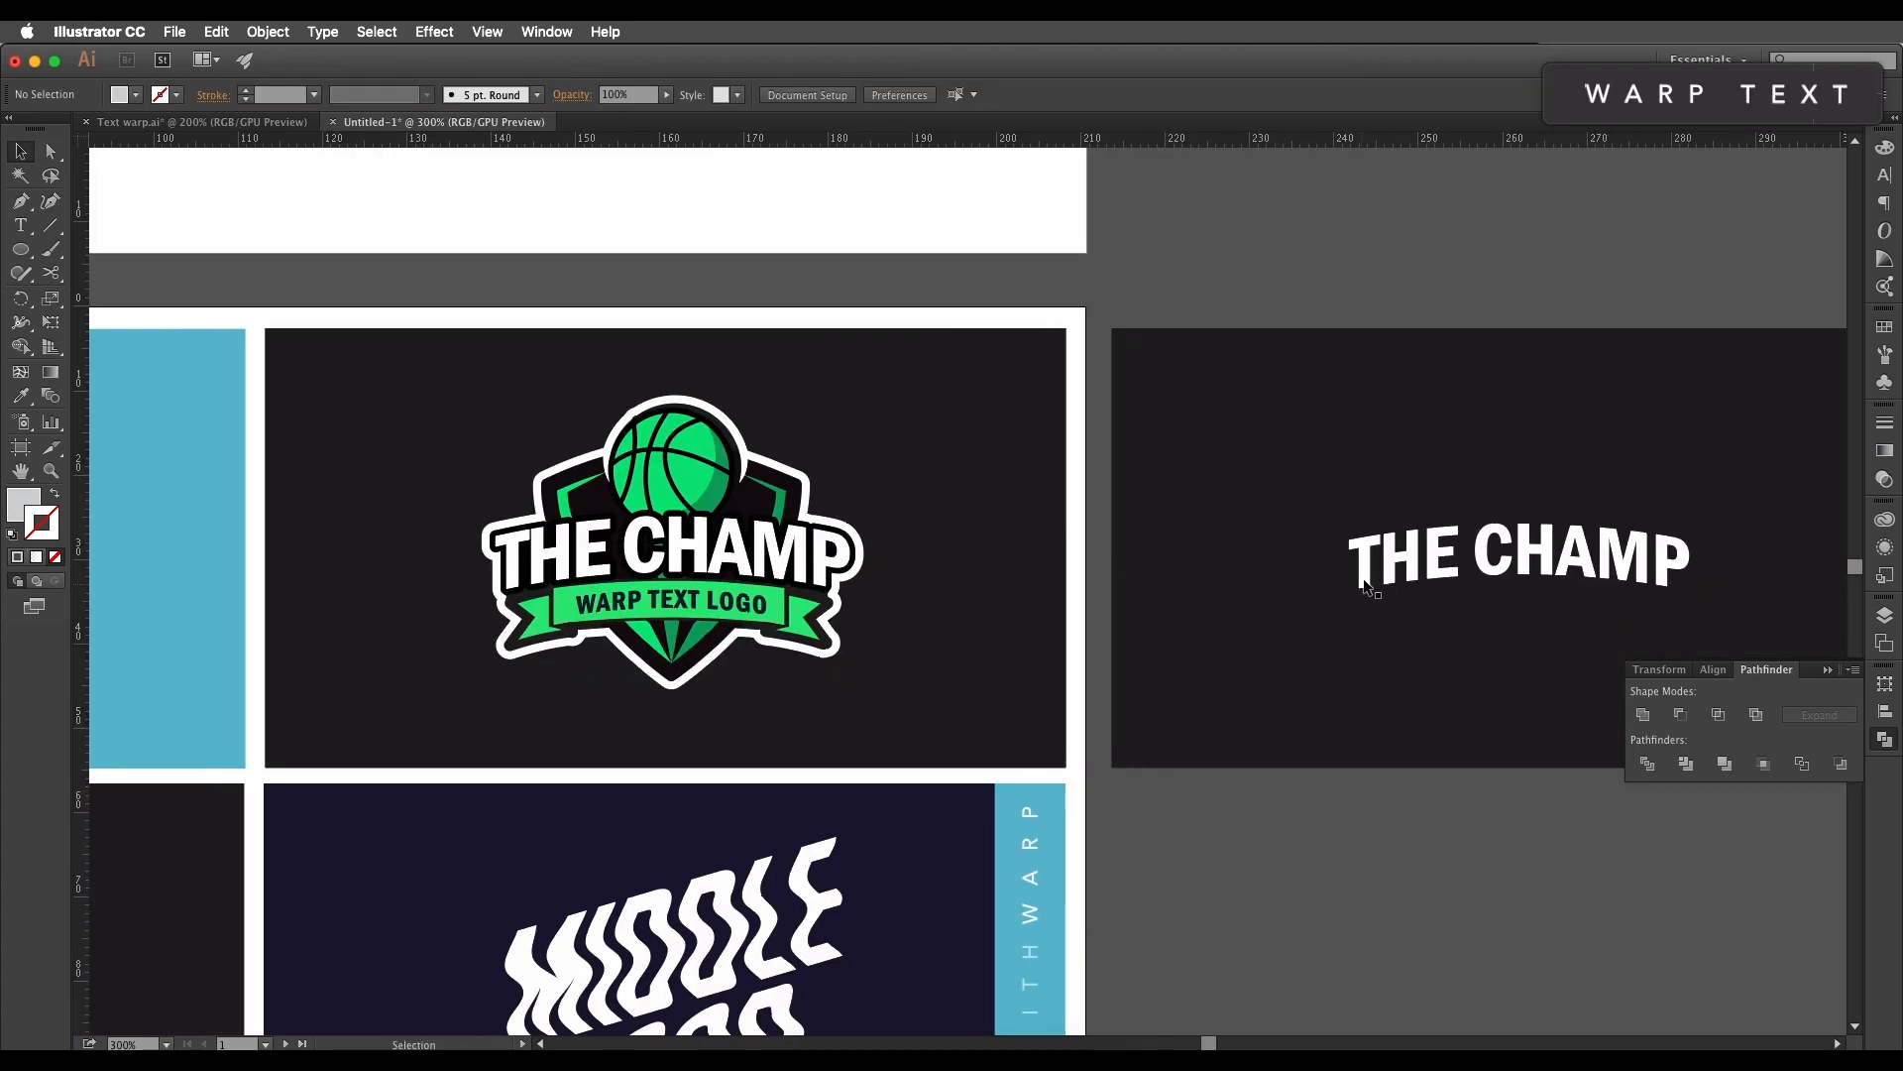
Step: Draw a grey circle about 16.2 mm wide in the black rectangle's upper-left corner and duplicate it slightly down to the right
left_click_drag(1364, 572, 1189, 572)
scroll(1037, 608, "left", 3)
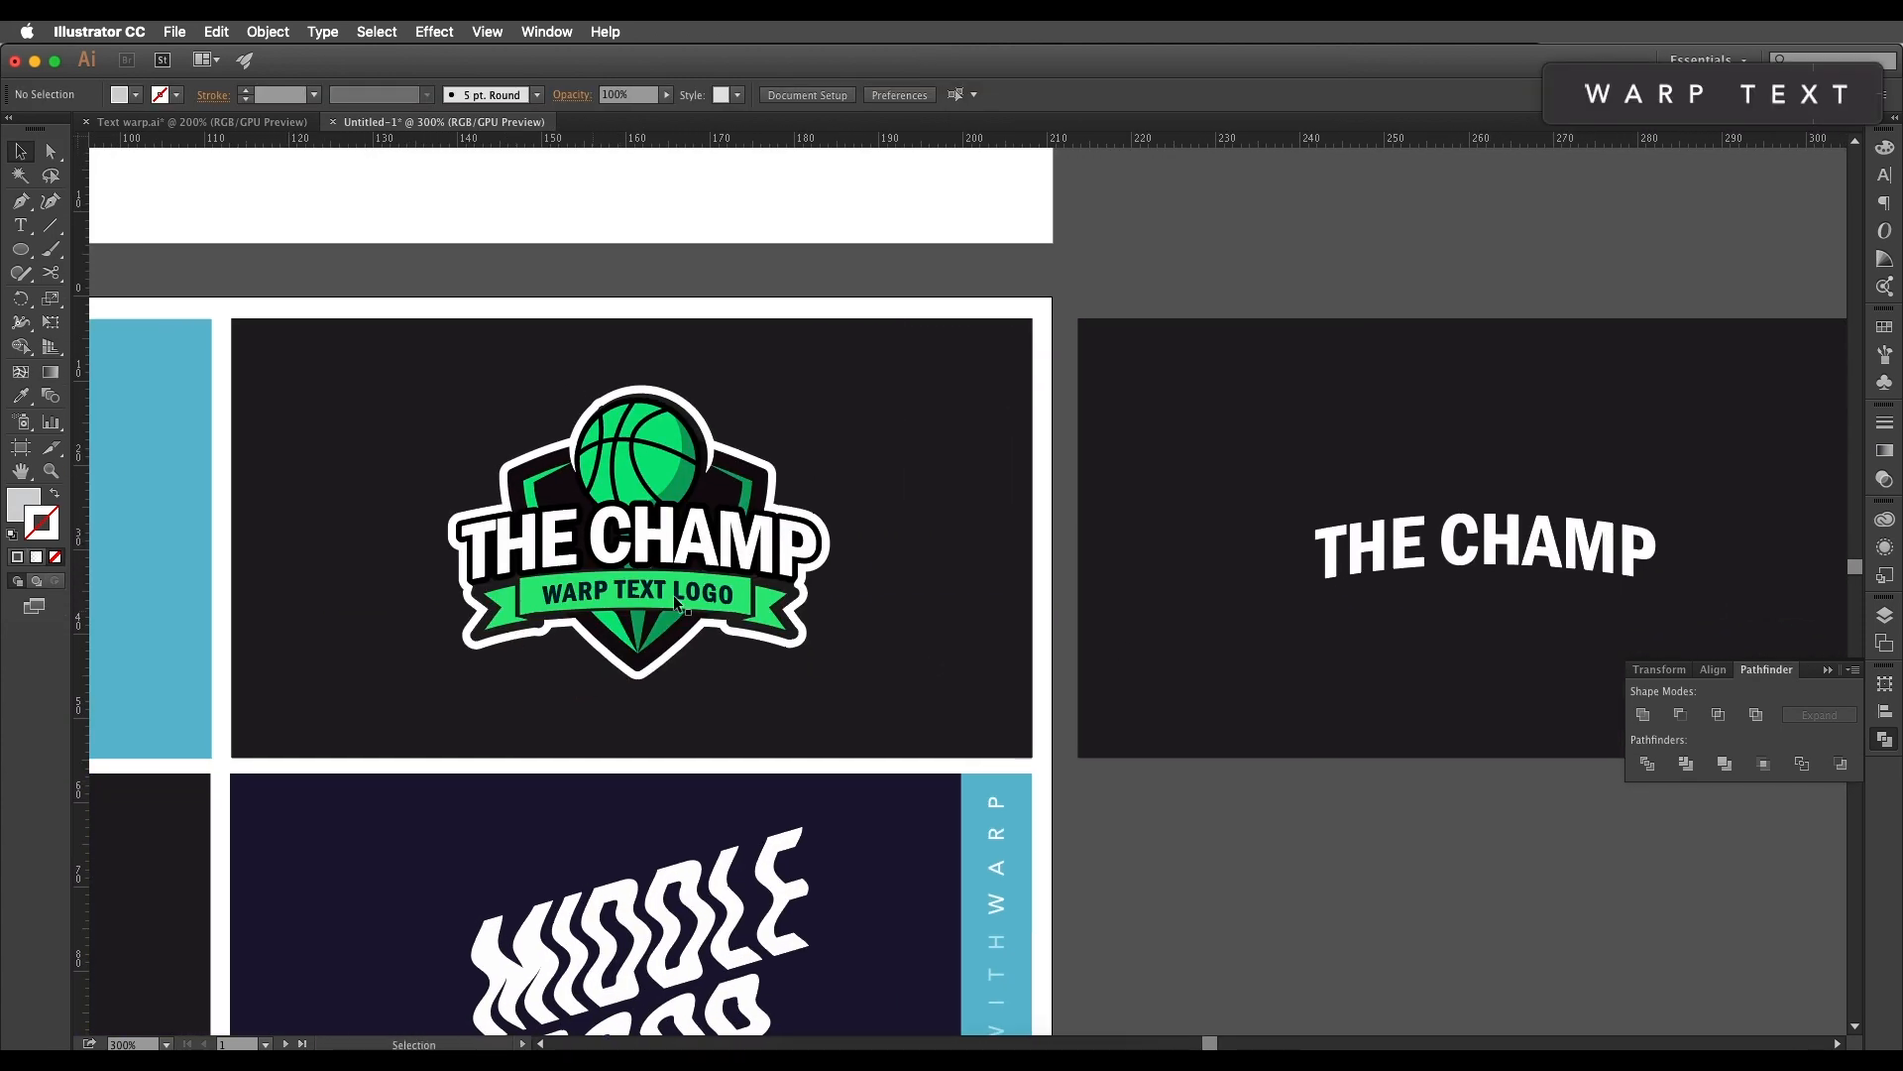
scroll(607, 619, "right", 4)
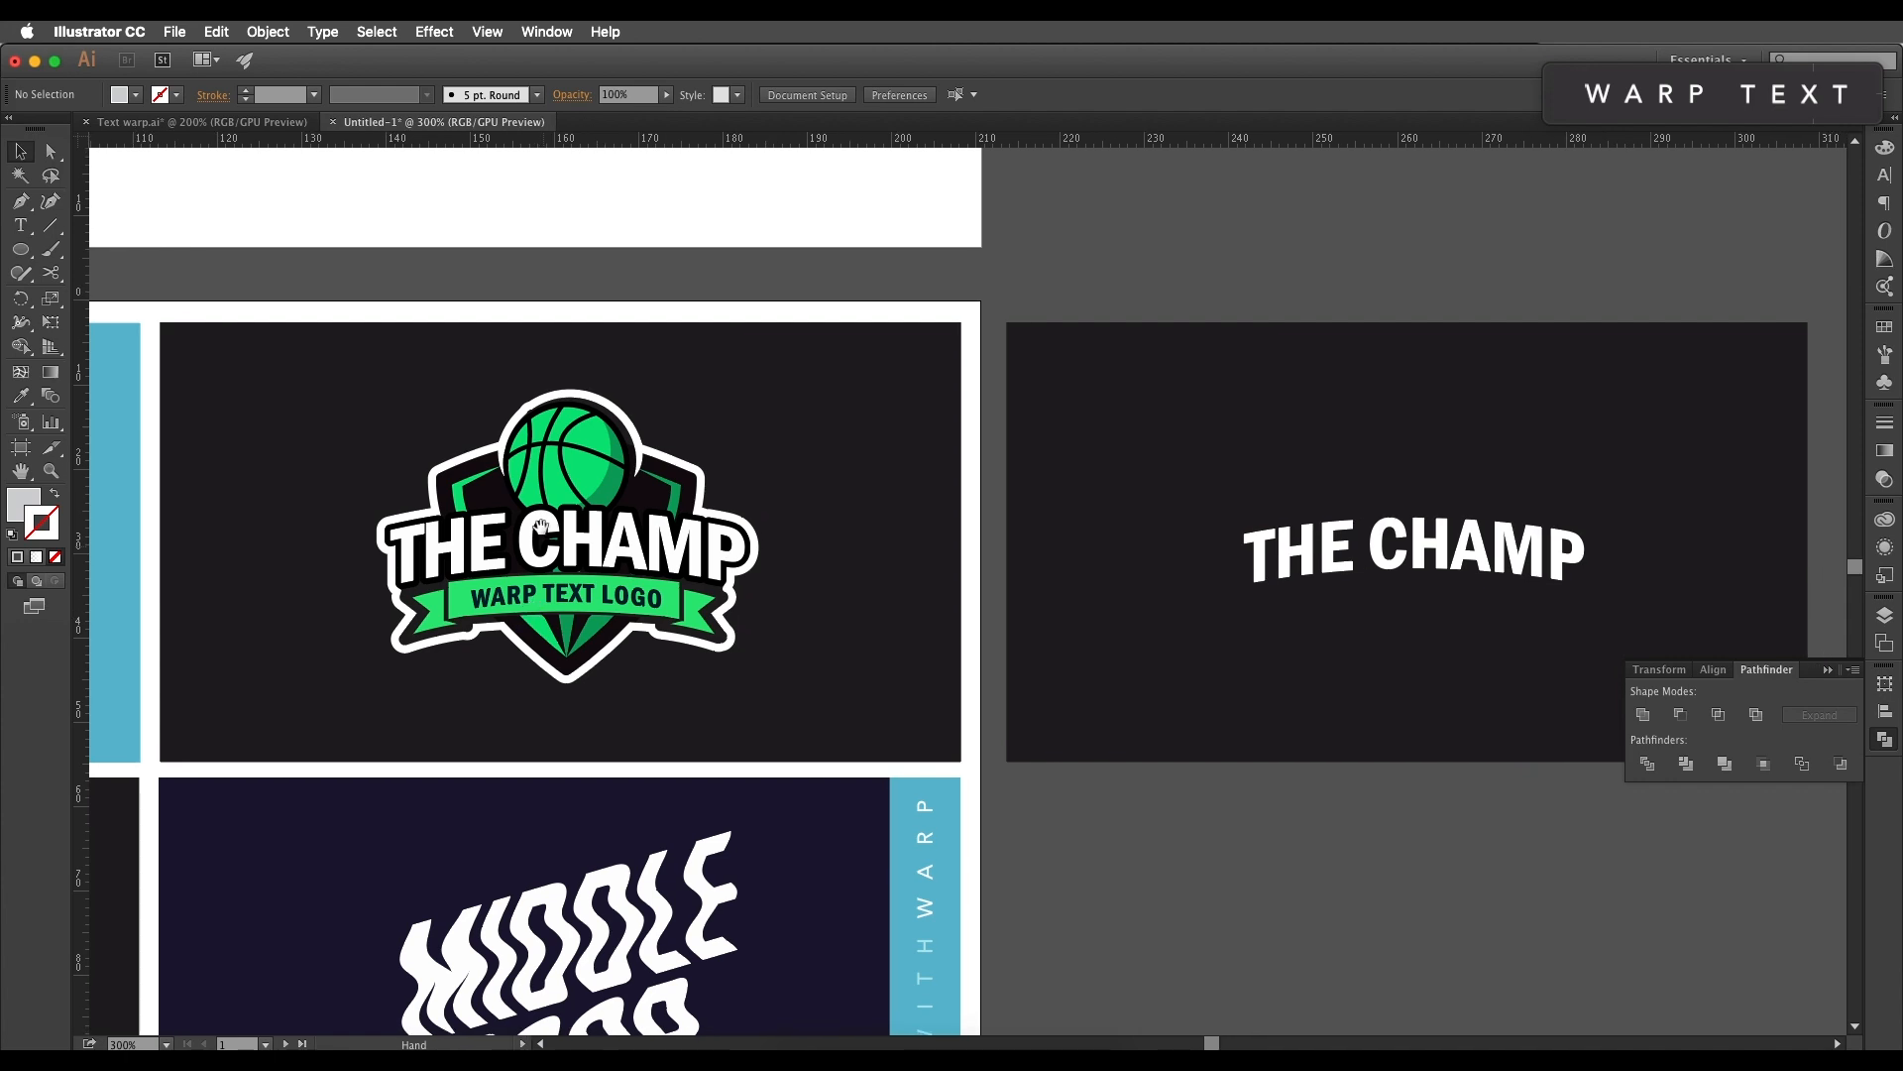
left_click(20, 249)
left_click_drag(1026, 404, 1066, 460)
scroll(1080, 450, "left", 2)
key("v")
left_click_drag(1102, 457, 1088, 448)
left_click(1152, 453)
left_click(1133, 461)
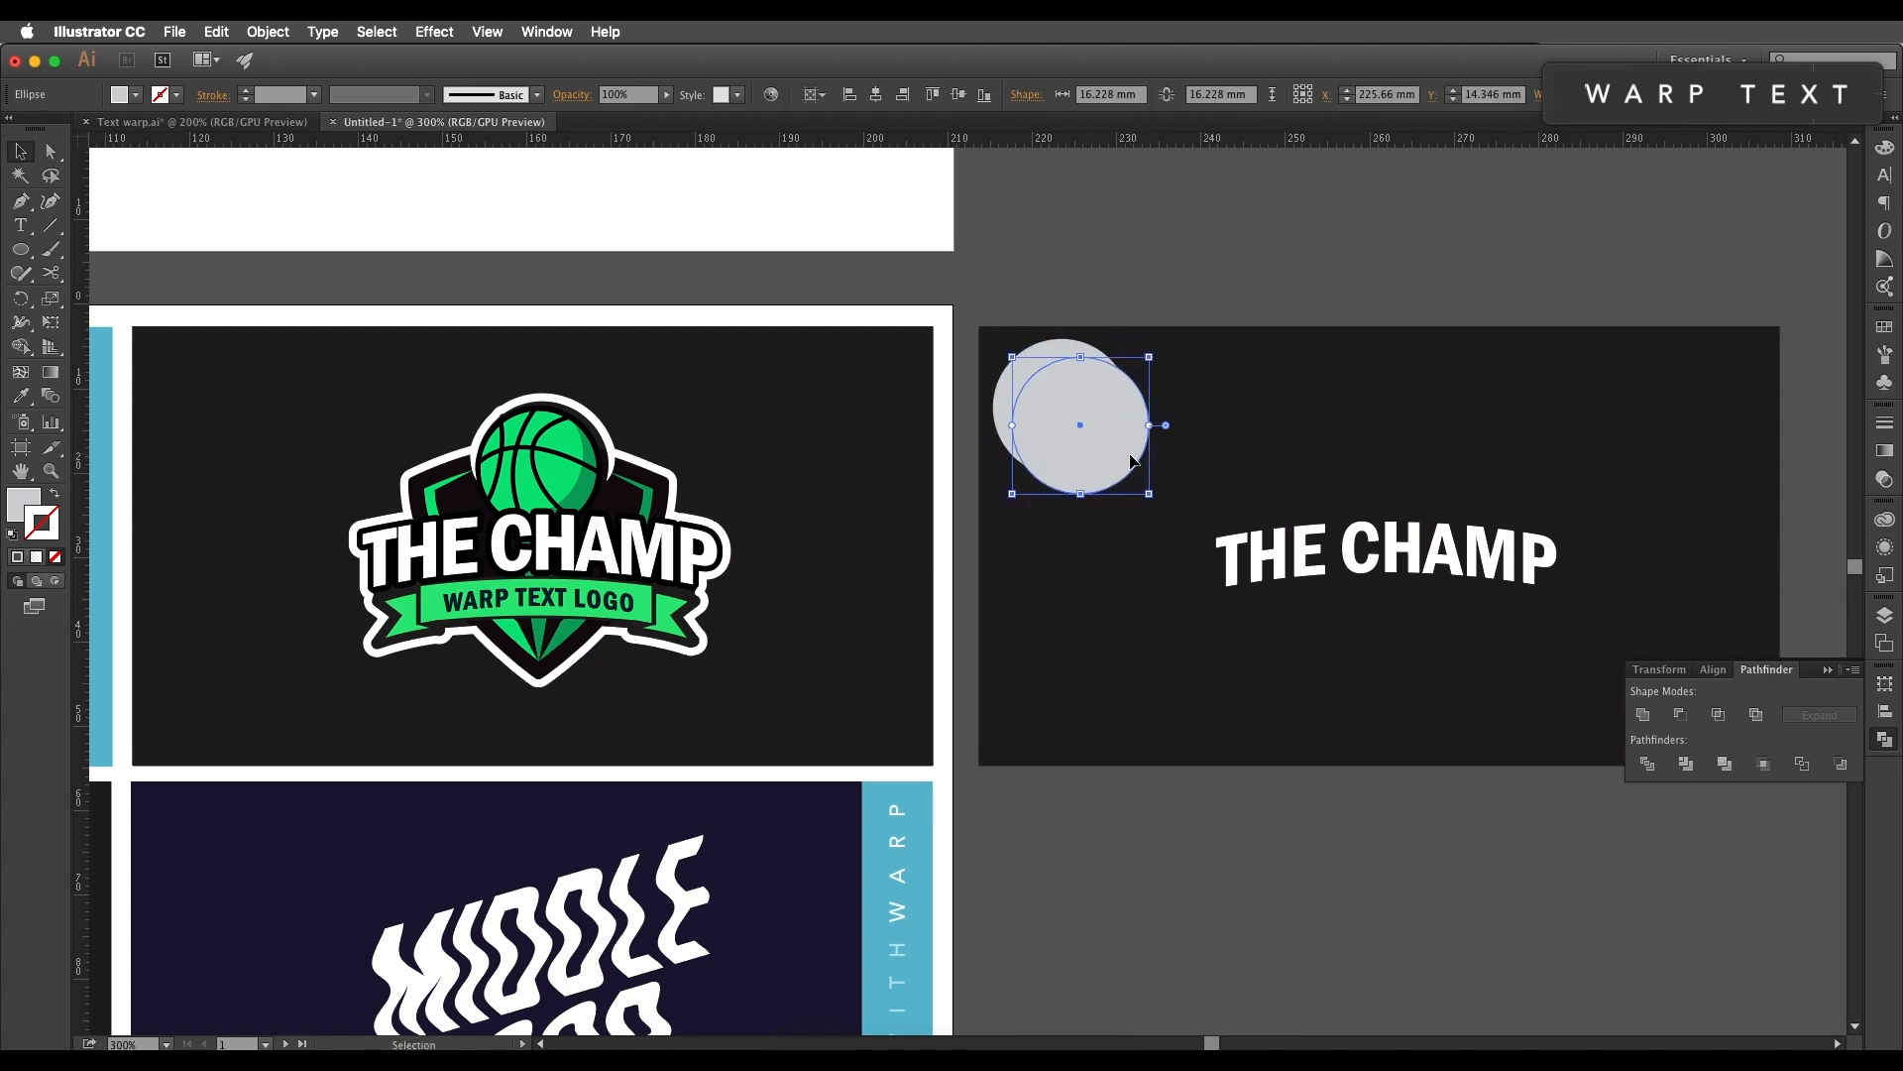
Step: Select both overlapping circles and separate their overlap into its own shape with the Shape Builder
key("a")
key("v")
left_click(1116, 413)
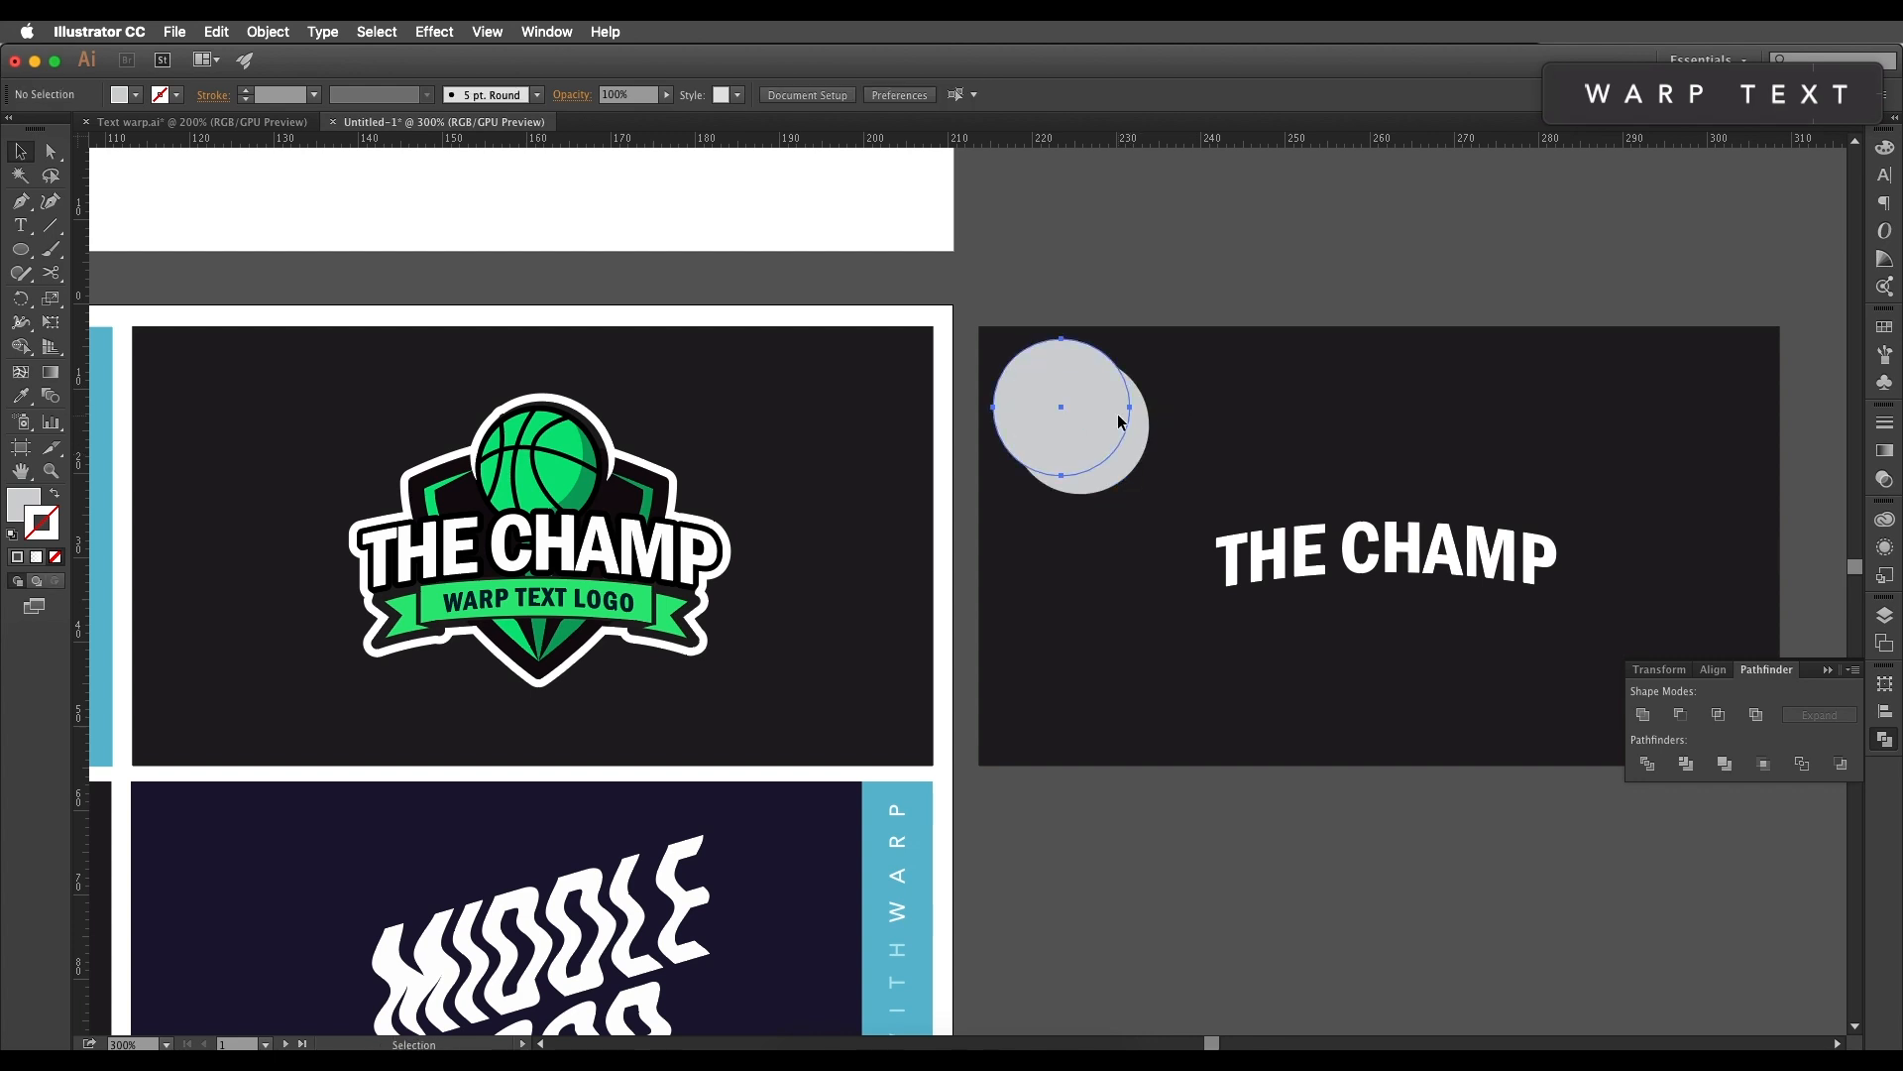
left_click(1119, 473, "shift")
left_click(20, 346)
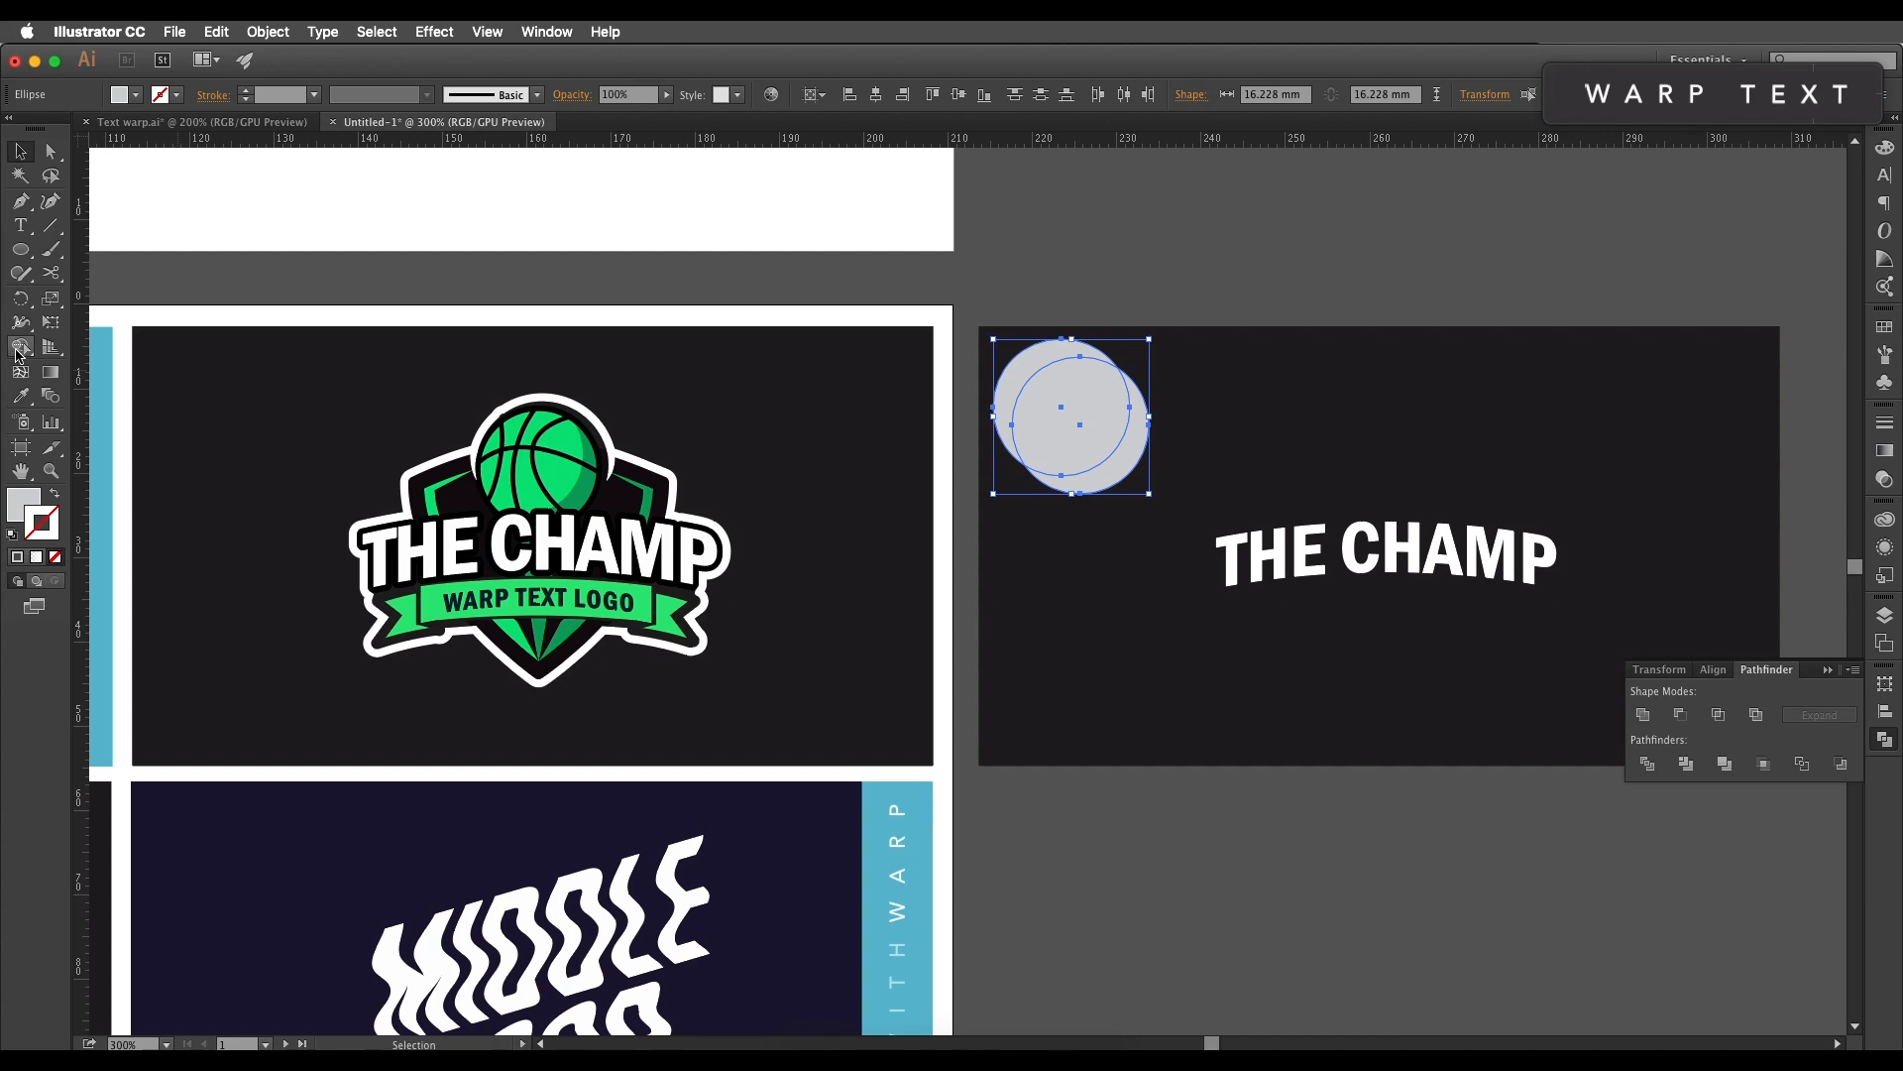
left_click(1054, 442)
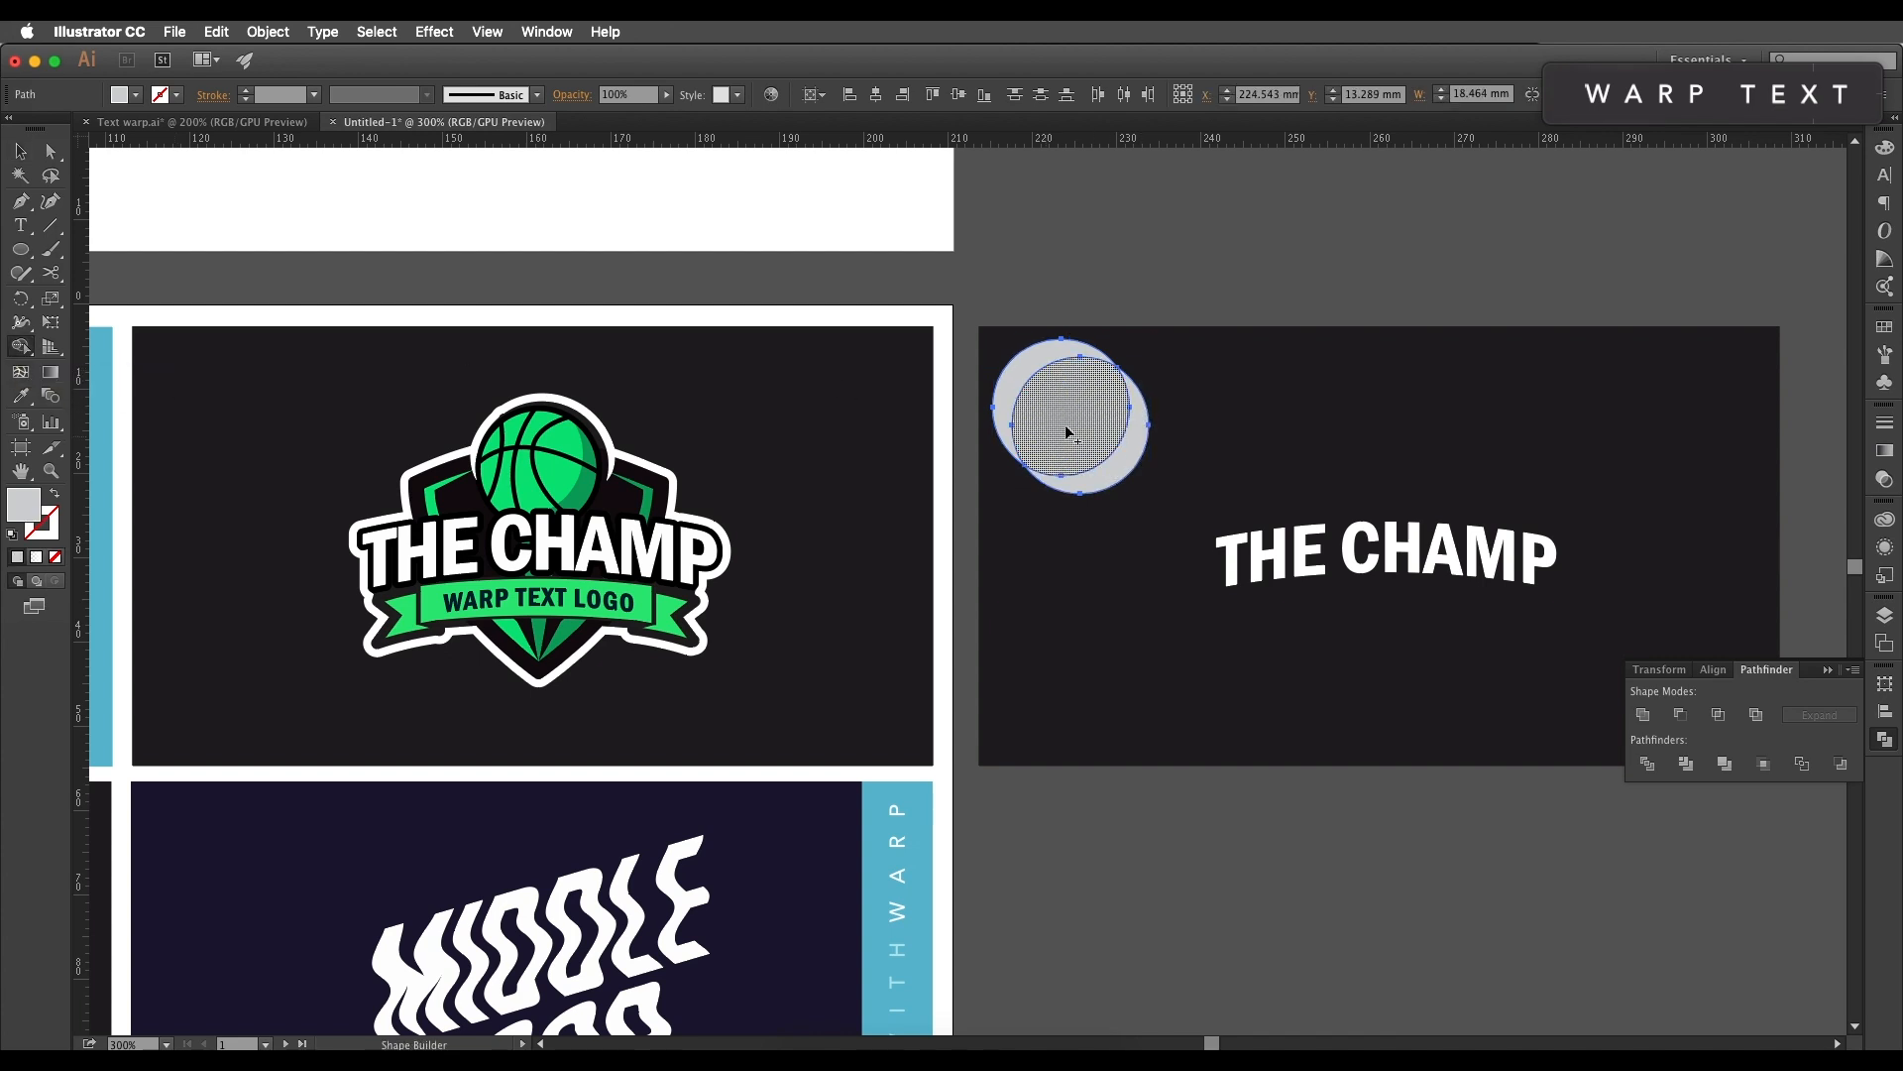
Step: Delete the upper-left crescent left over from the two overlapping circles
key("v")
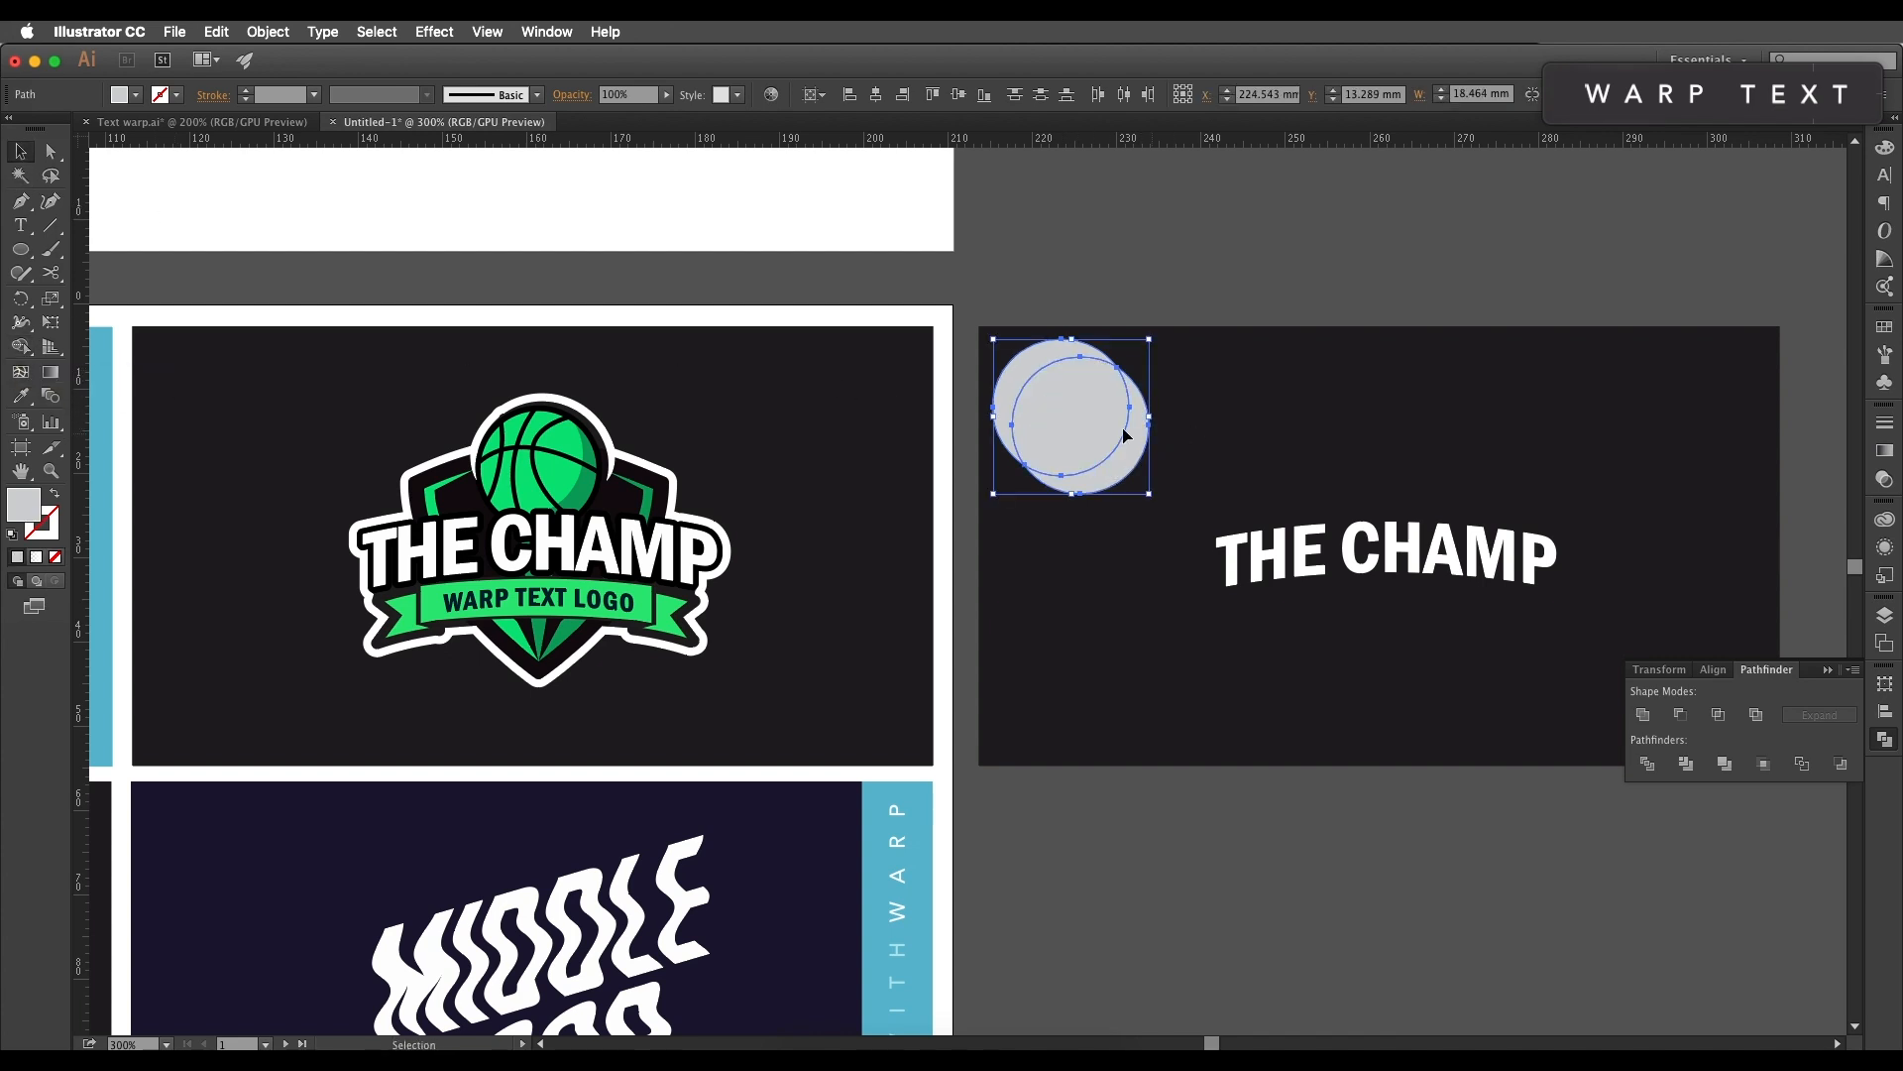
left_click(1088, 318)
left_click(1061, 349)
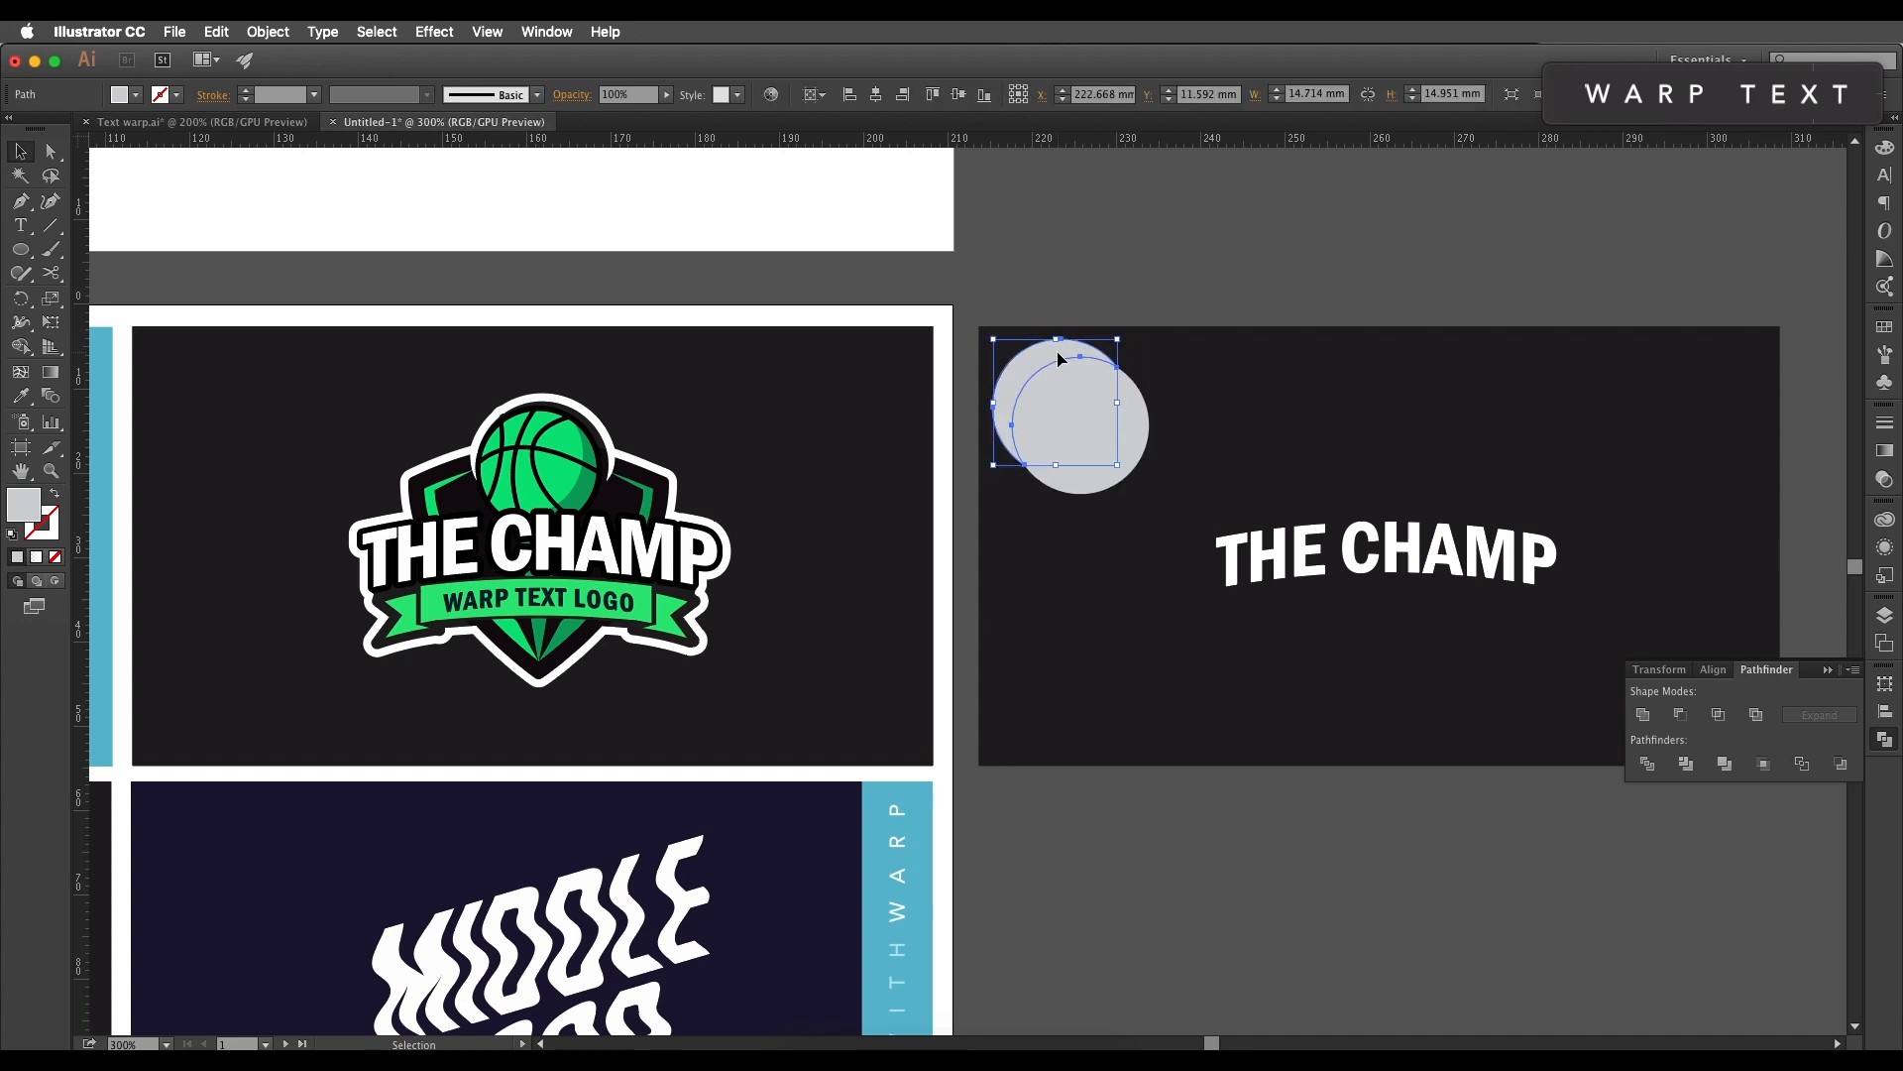
key("Delete")
Step: Fill the ball's lower-right crescent with the reference basketball's dark green shadow colour, 0aa35f
left_click(1102, 396)
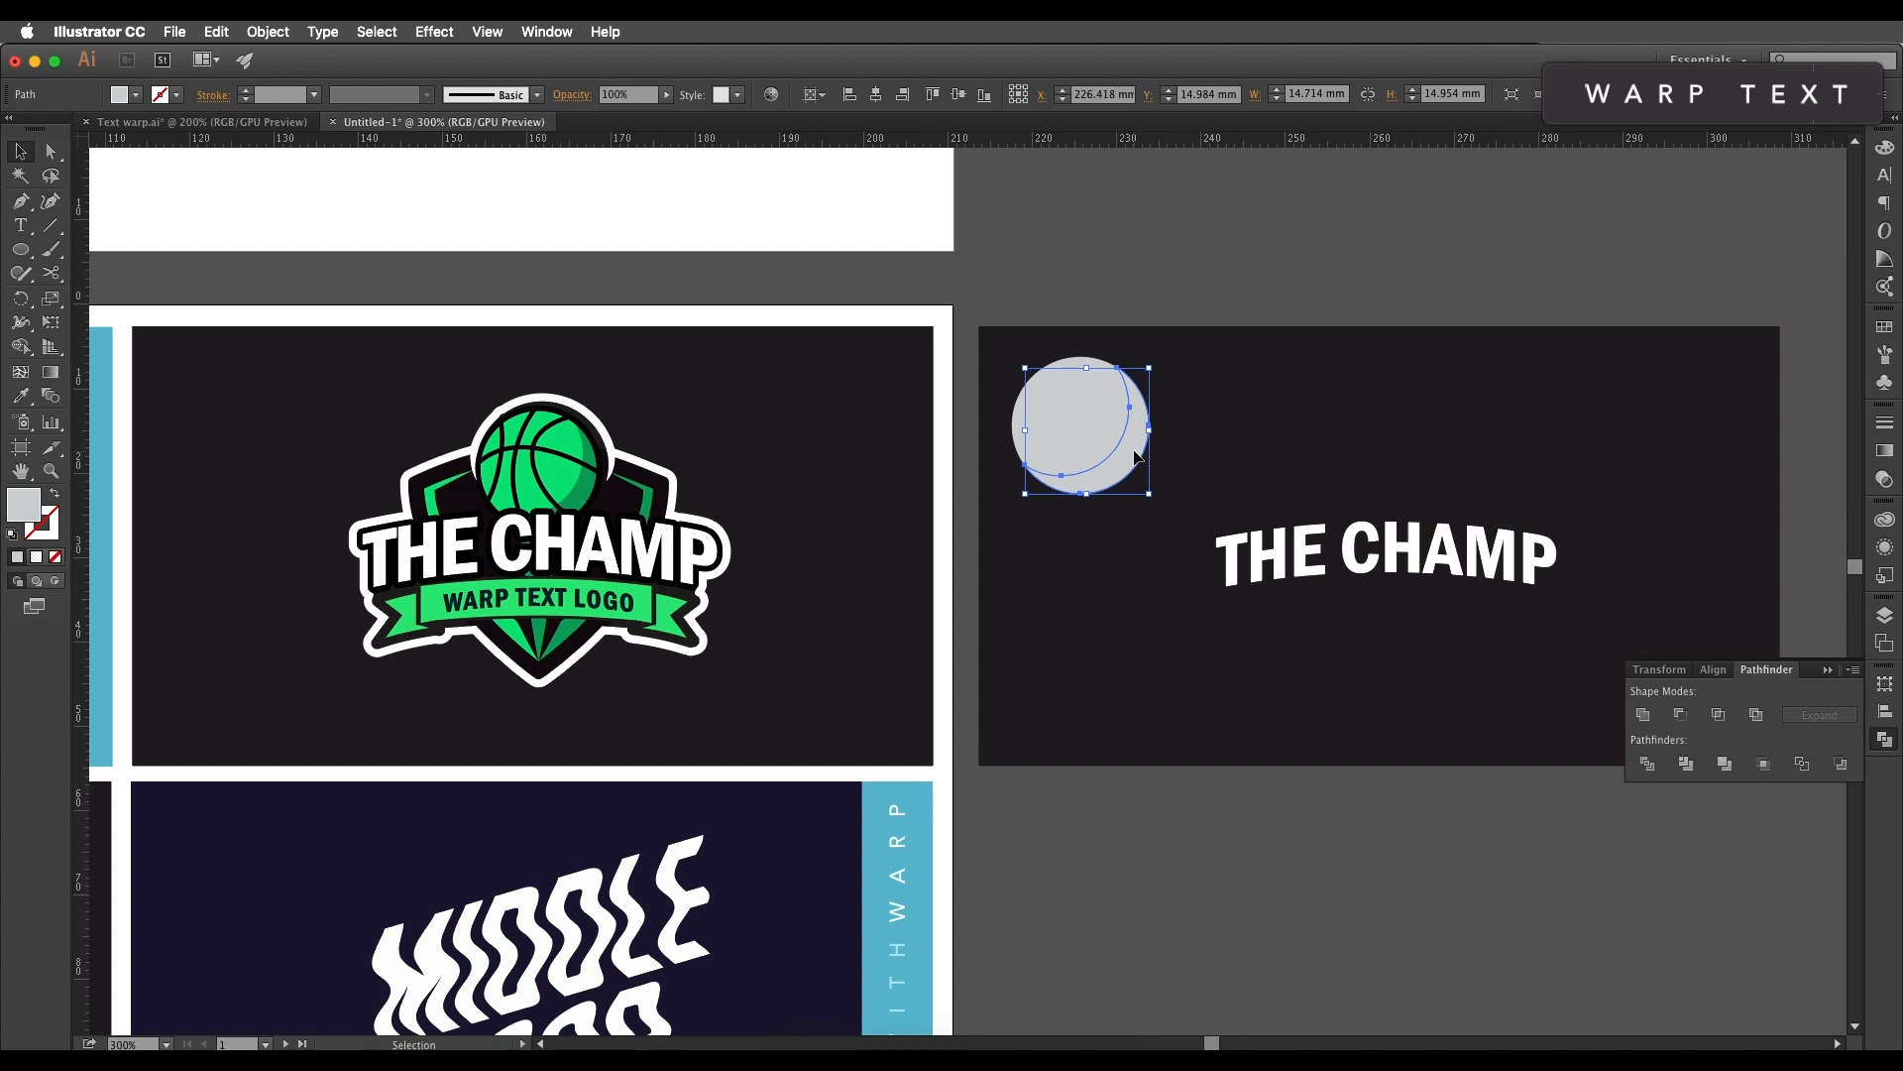
key("i")
left_click(600, 476)
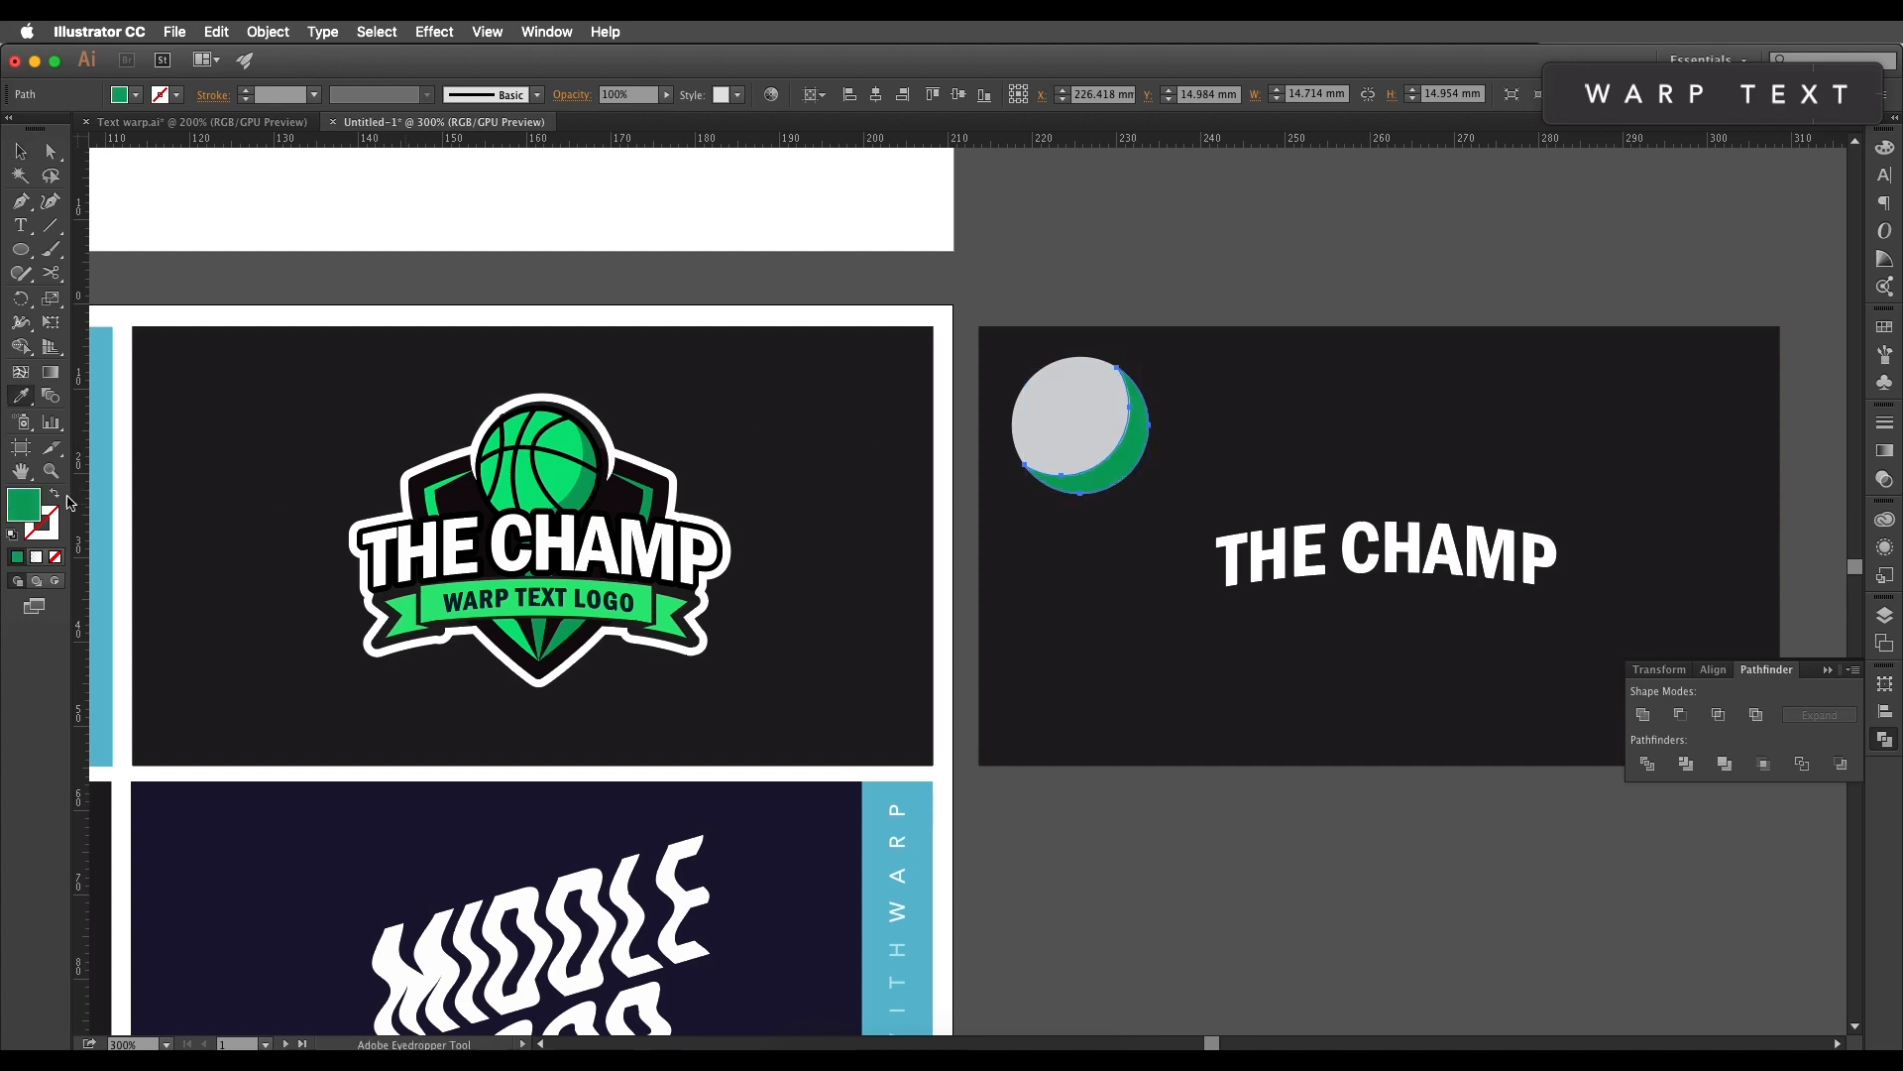
double_click(22, 513)
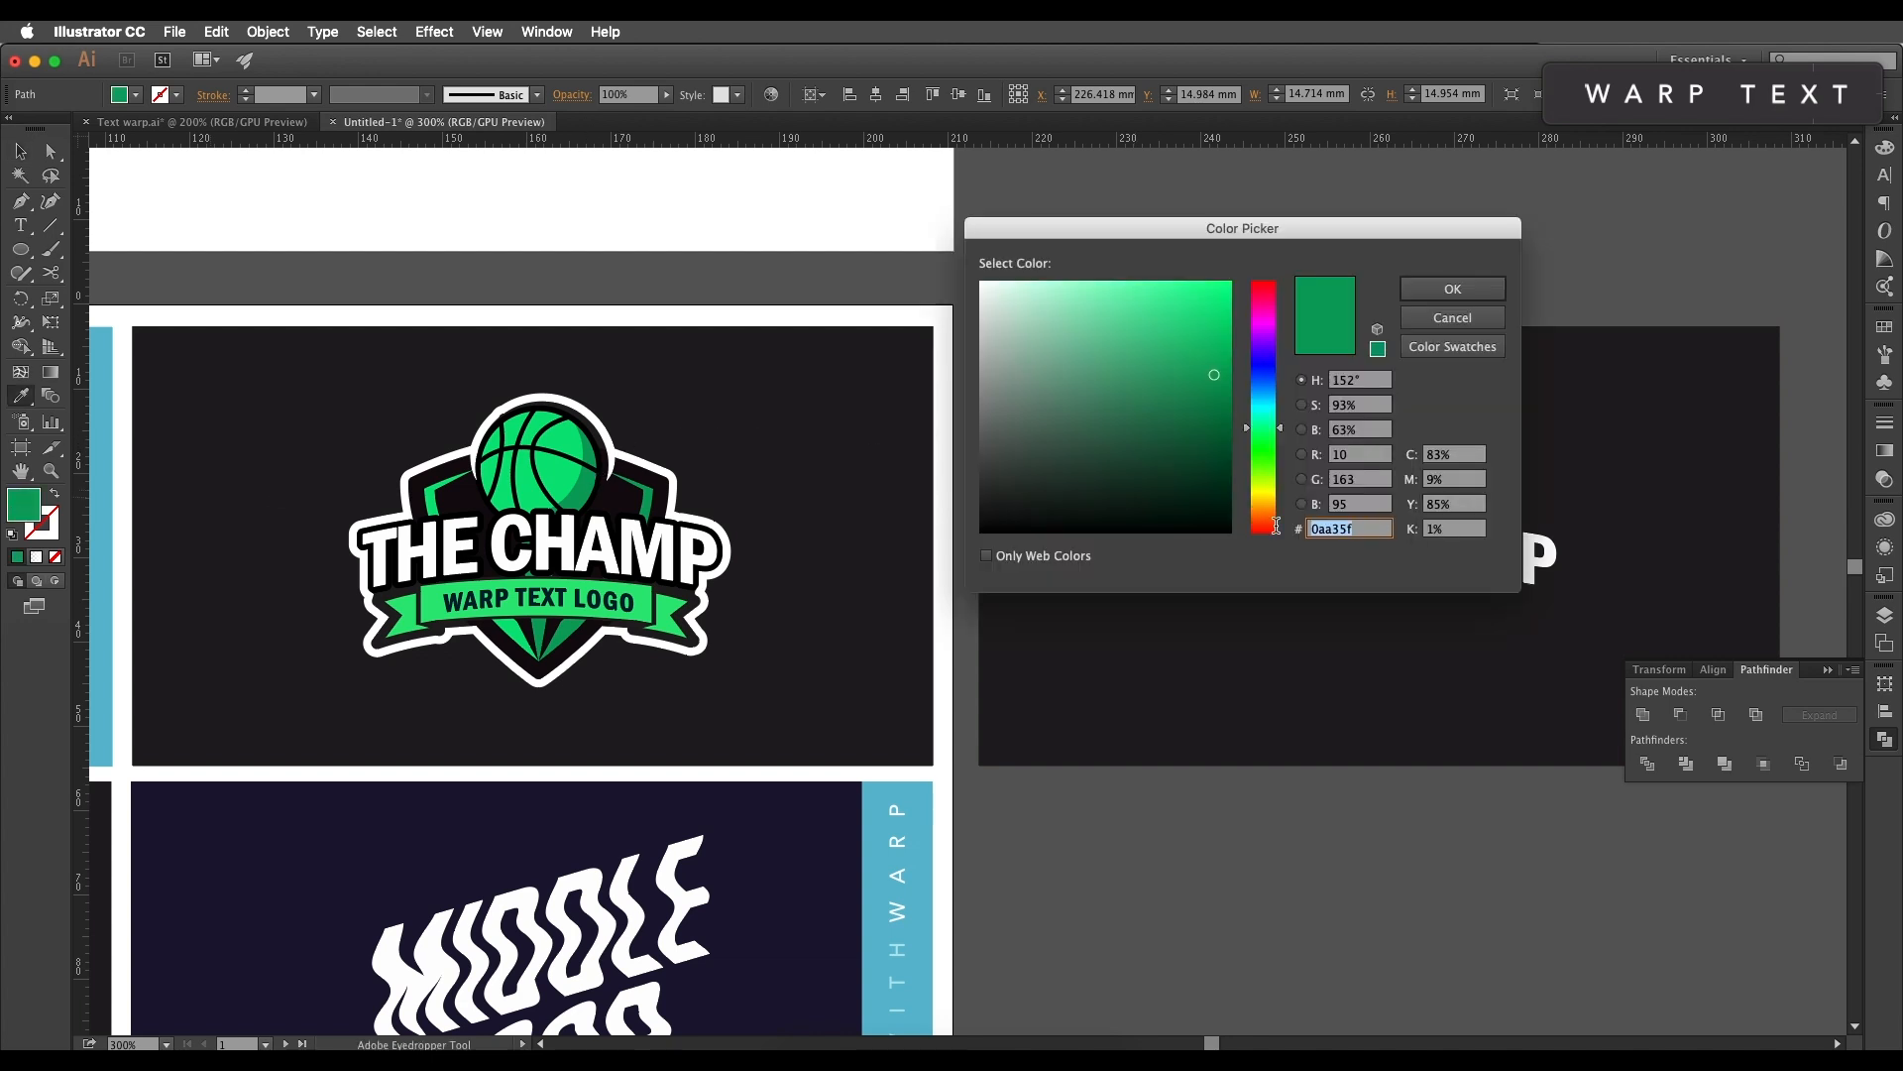
left_click(1453, 288)
Step: Fill the main part of the ball with the reference basketball's bright green, 08e379, and deselect it
key("v")
left_click(1080, 437)
key("i")
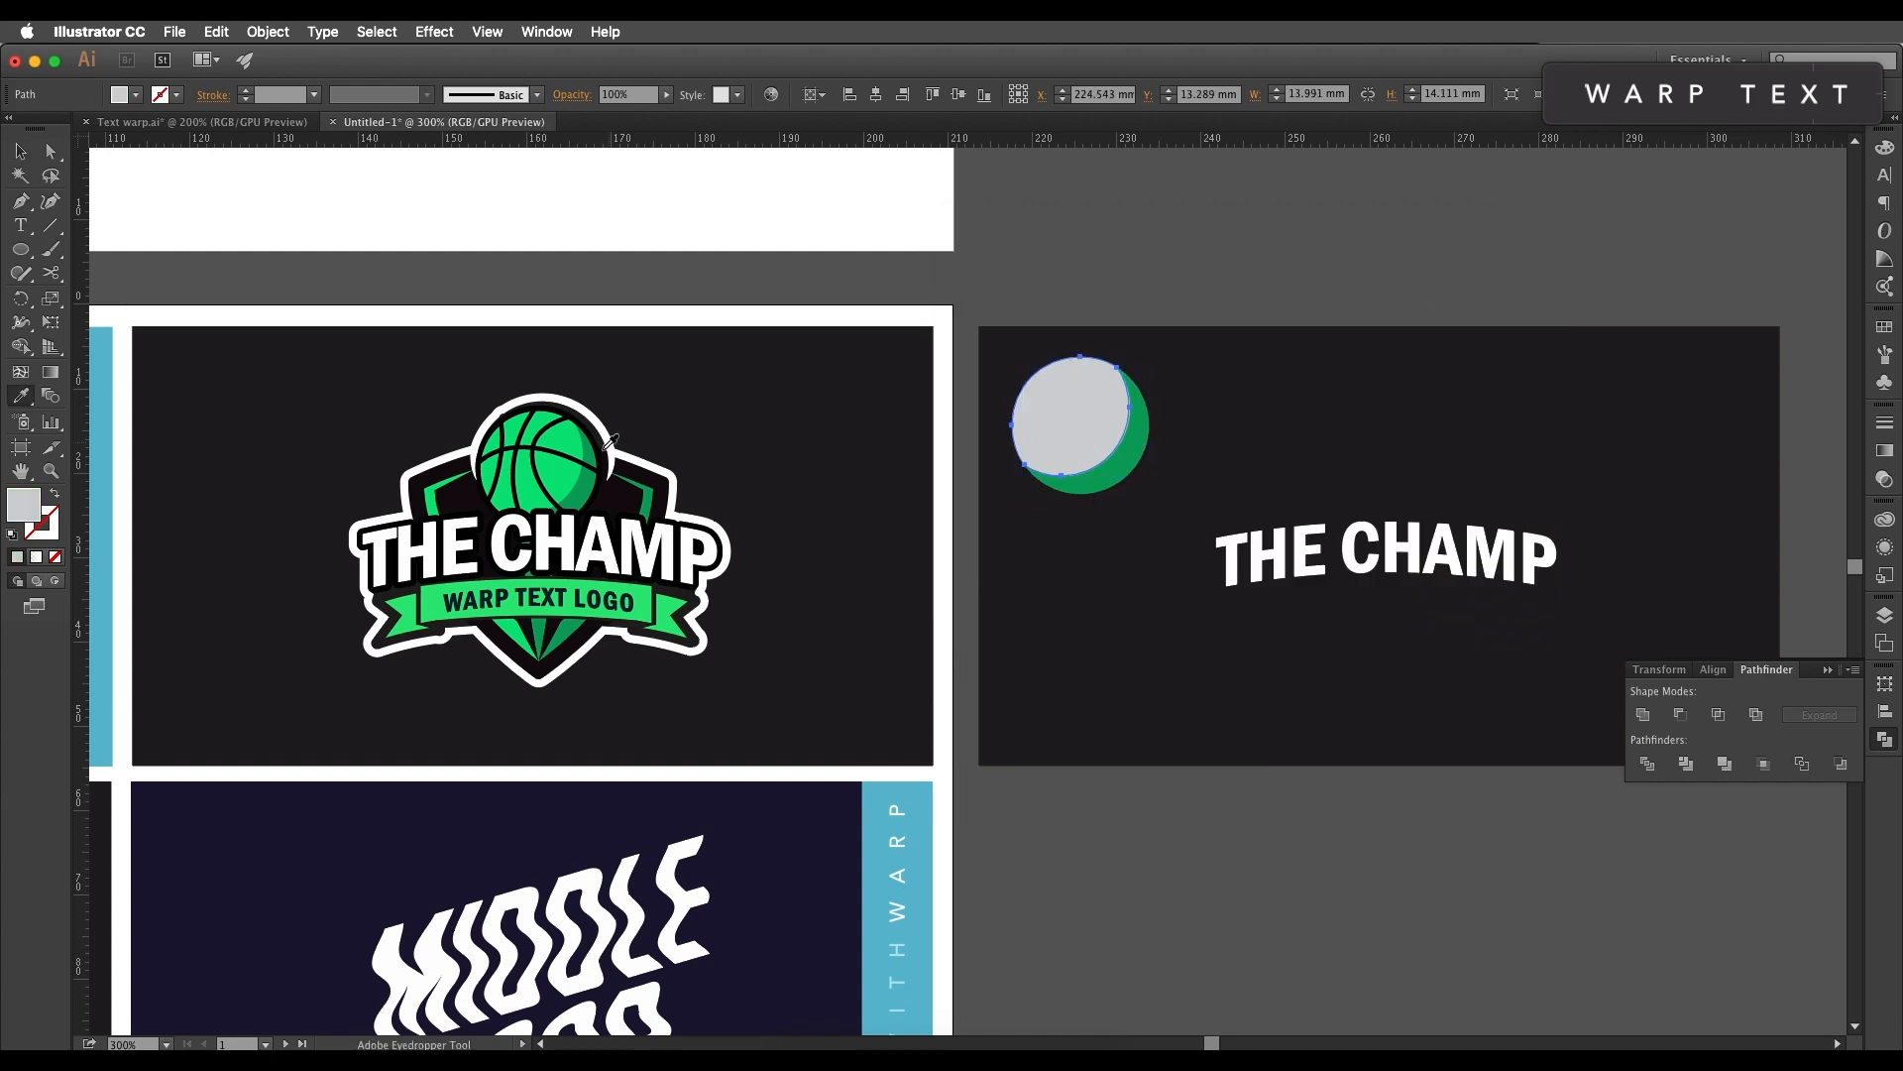
left_click(570, 466)
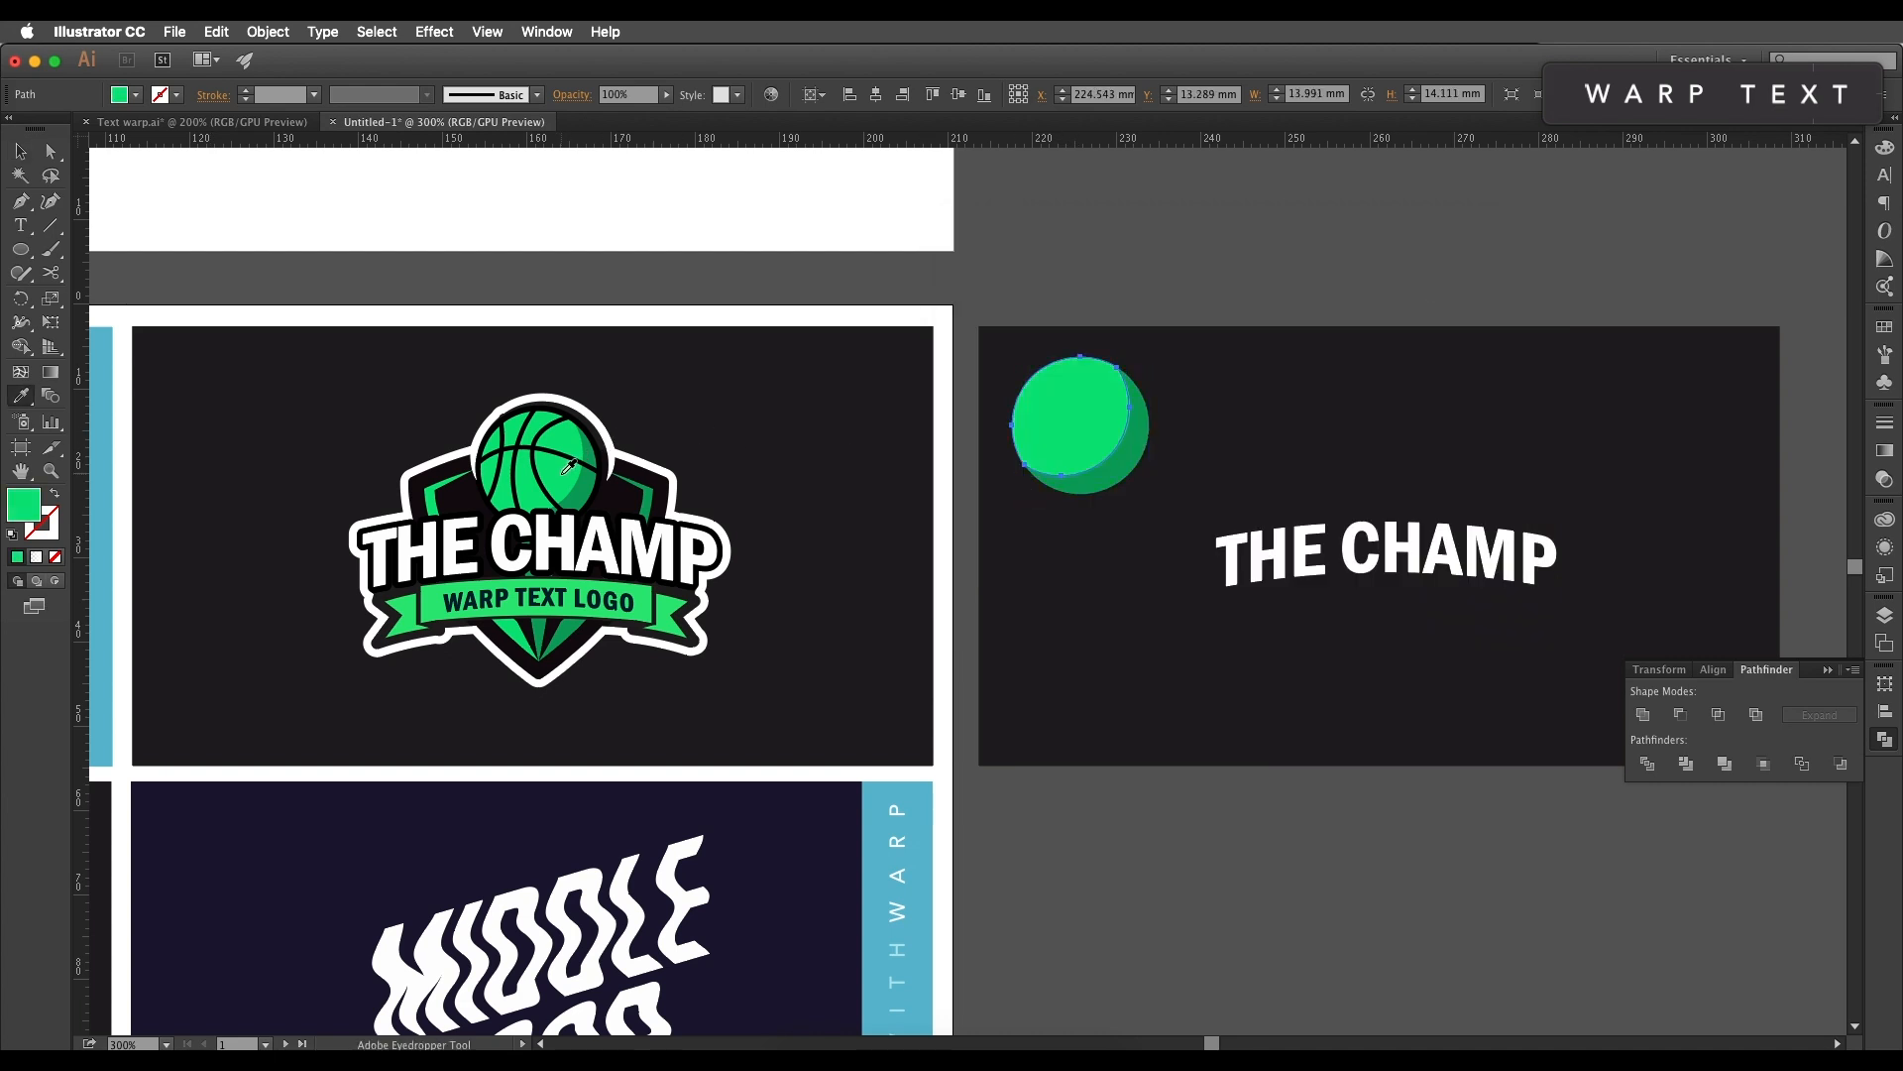
double_click(23, 504)
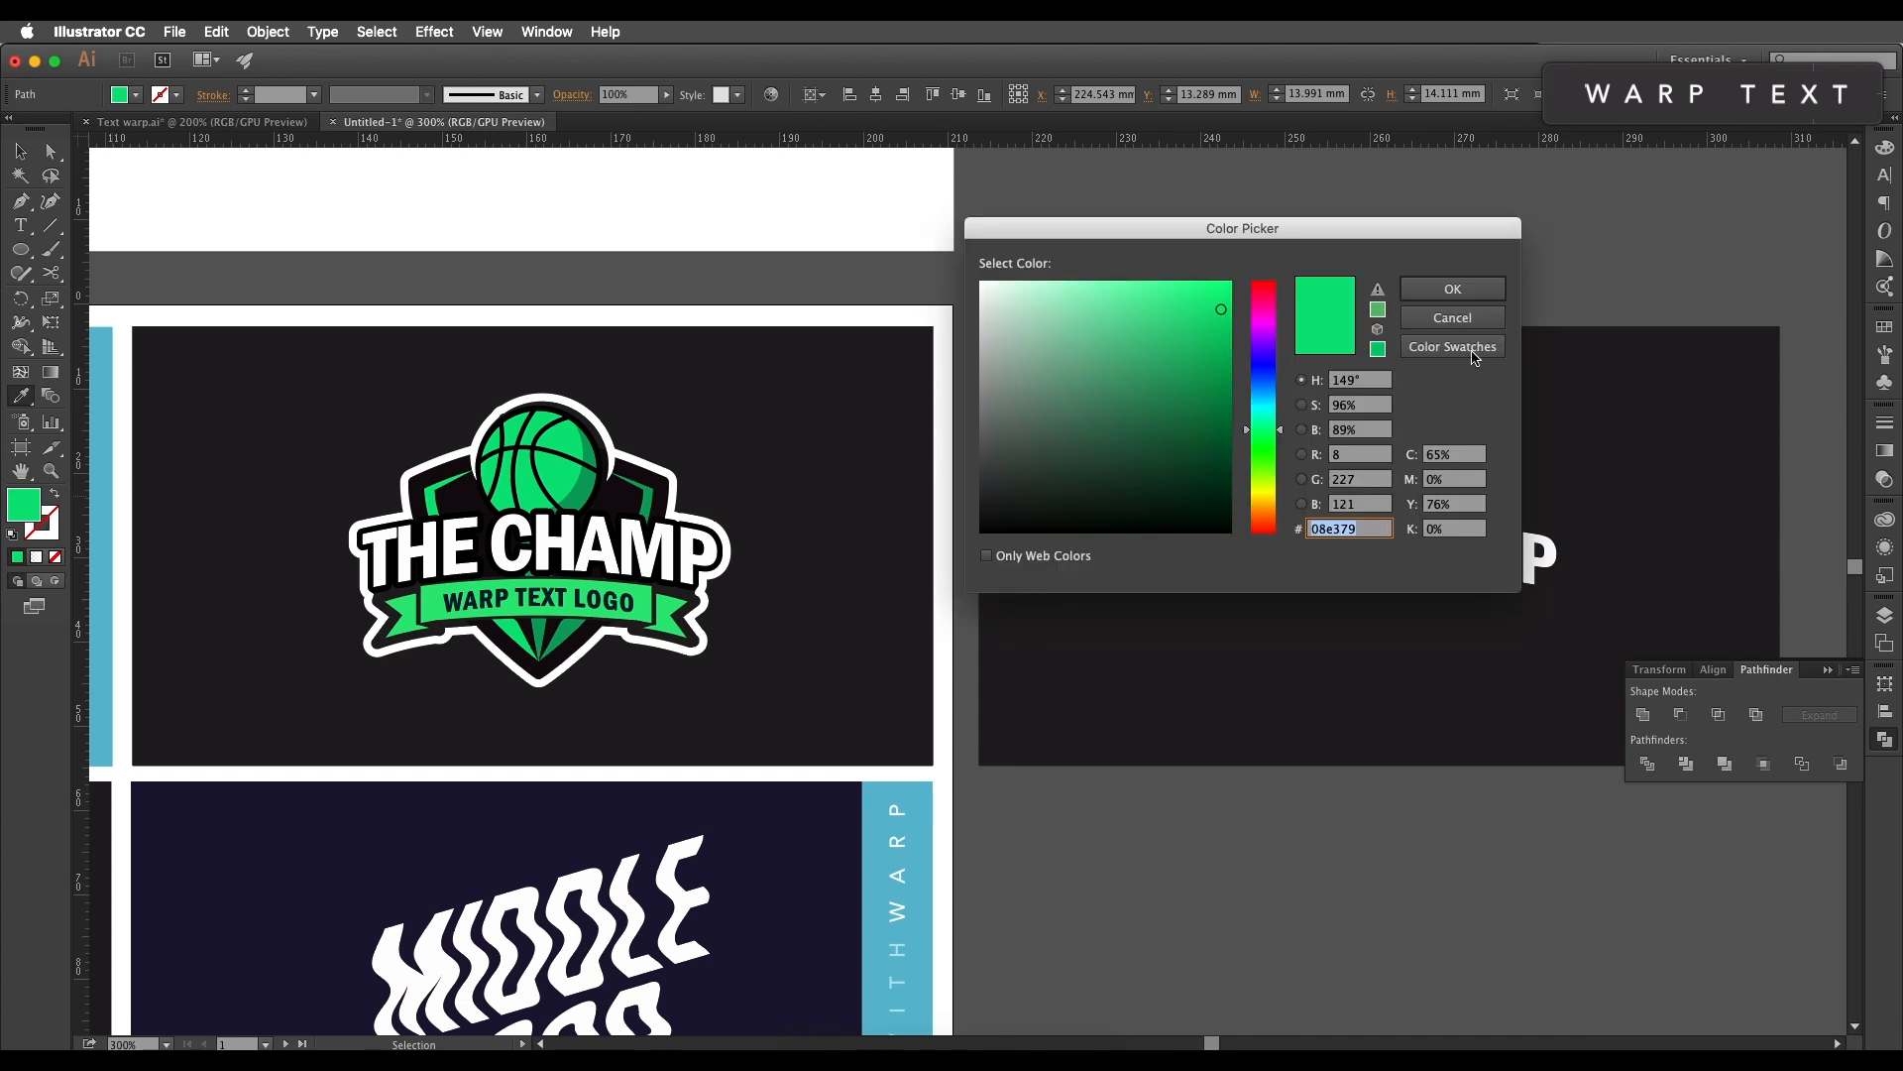
left_click(1452, 288)
key("v")
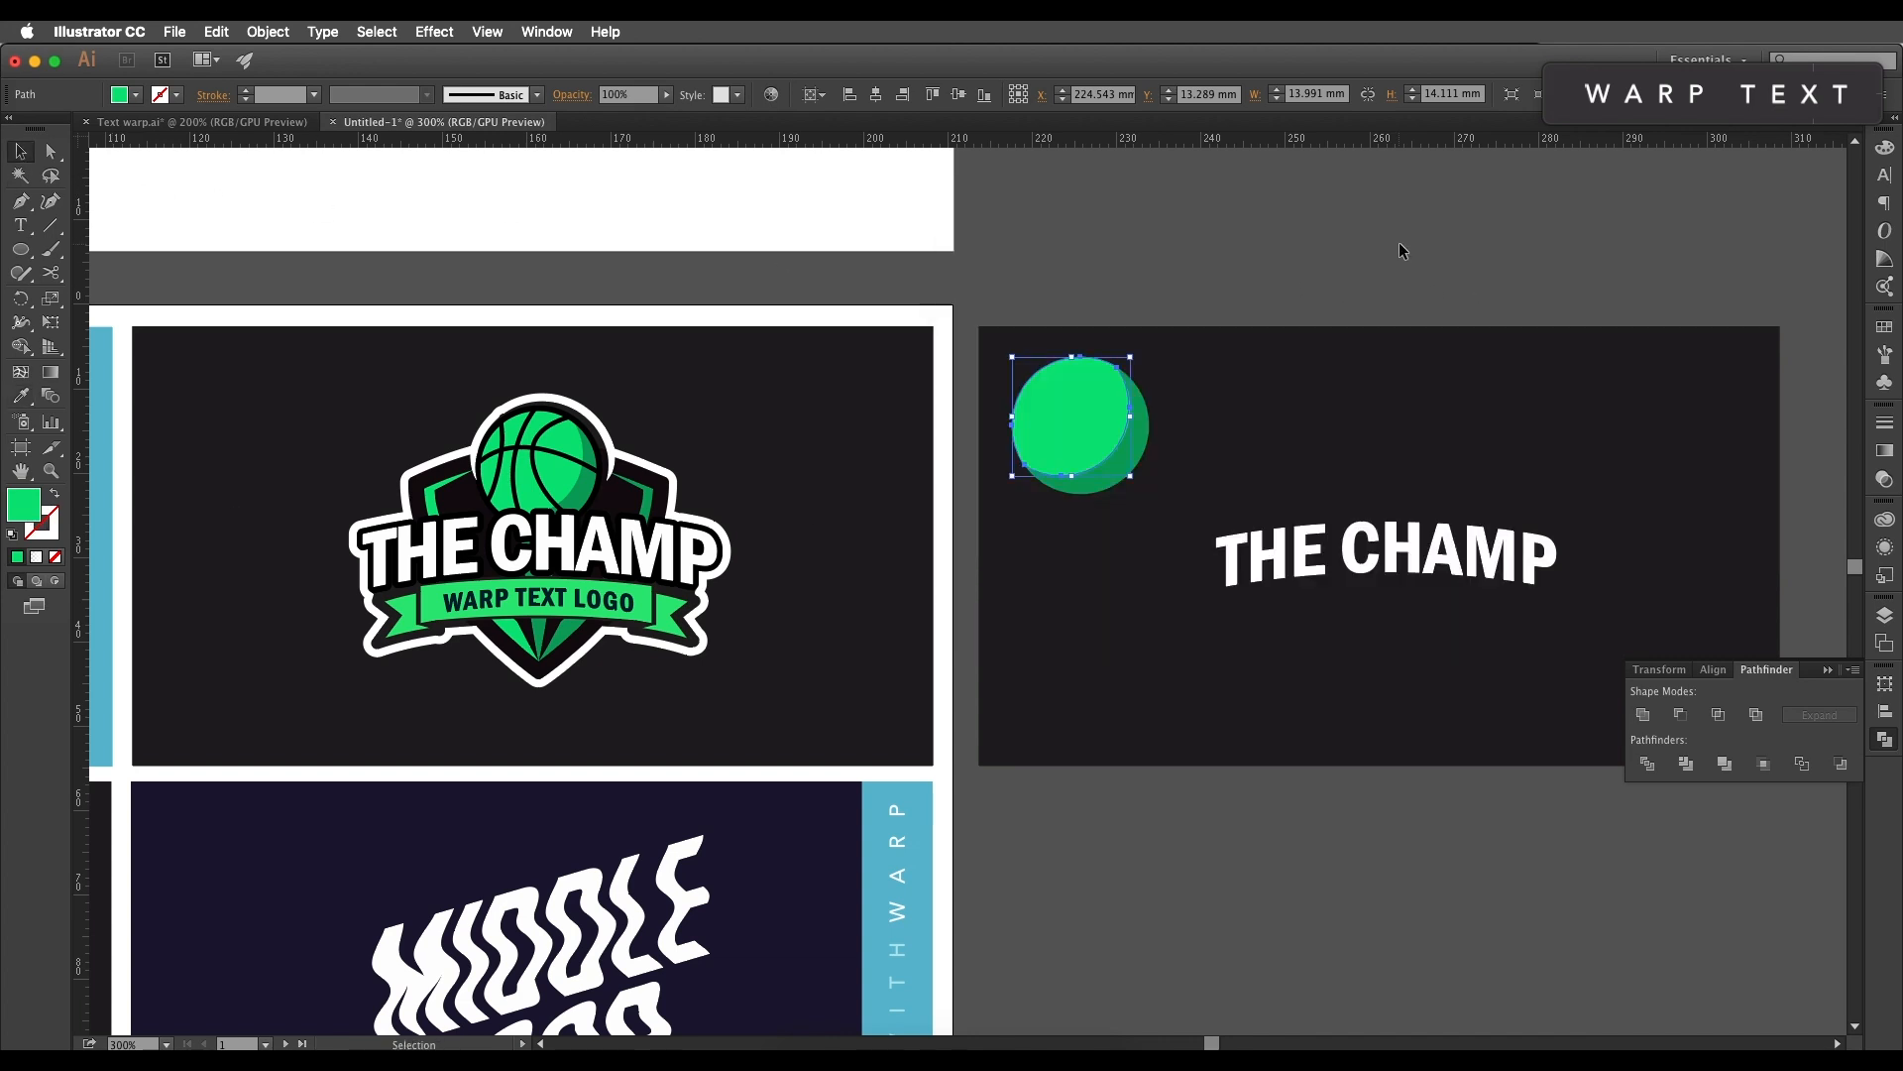
left_click(1400, 242)
Step: Paste the full grey circle in place over the green ball and swap its fill to the stroke
left_click_drag(1250, 370, 1320, 354)
left_click_drag(1186, 473, 1165, 497)
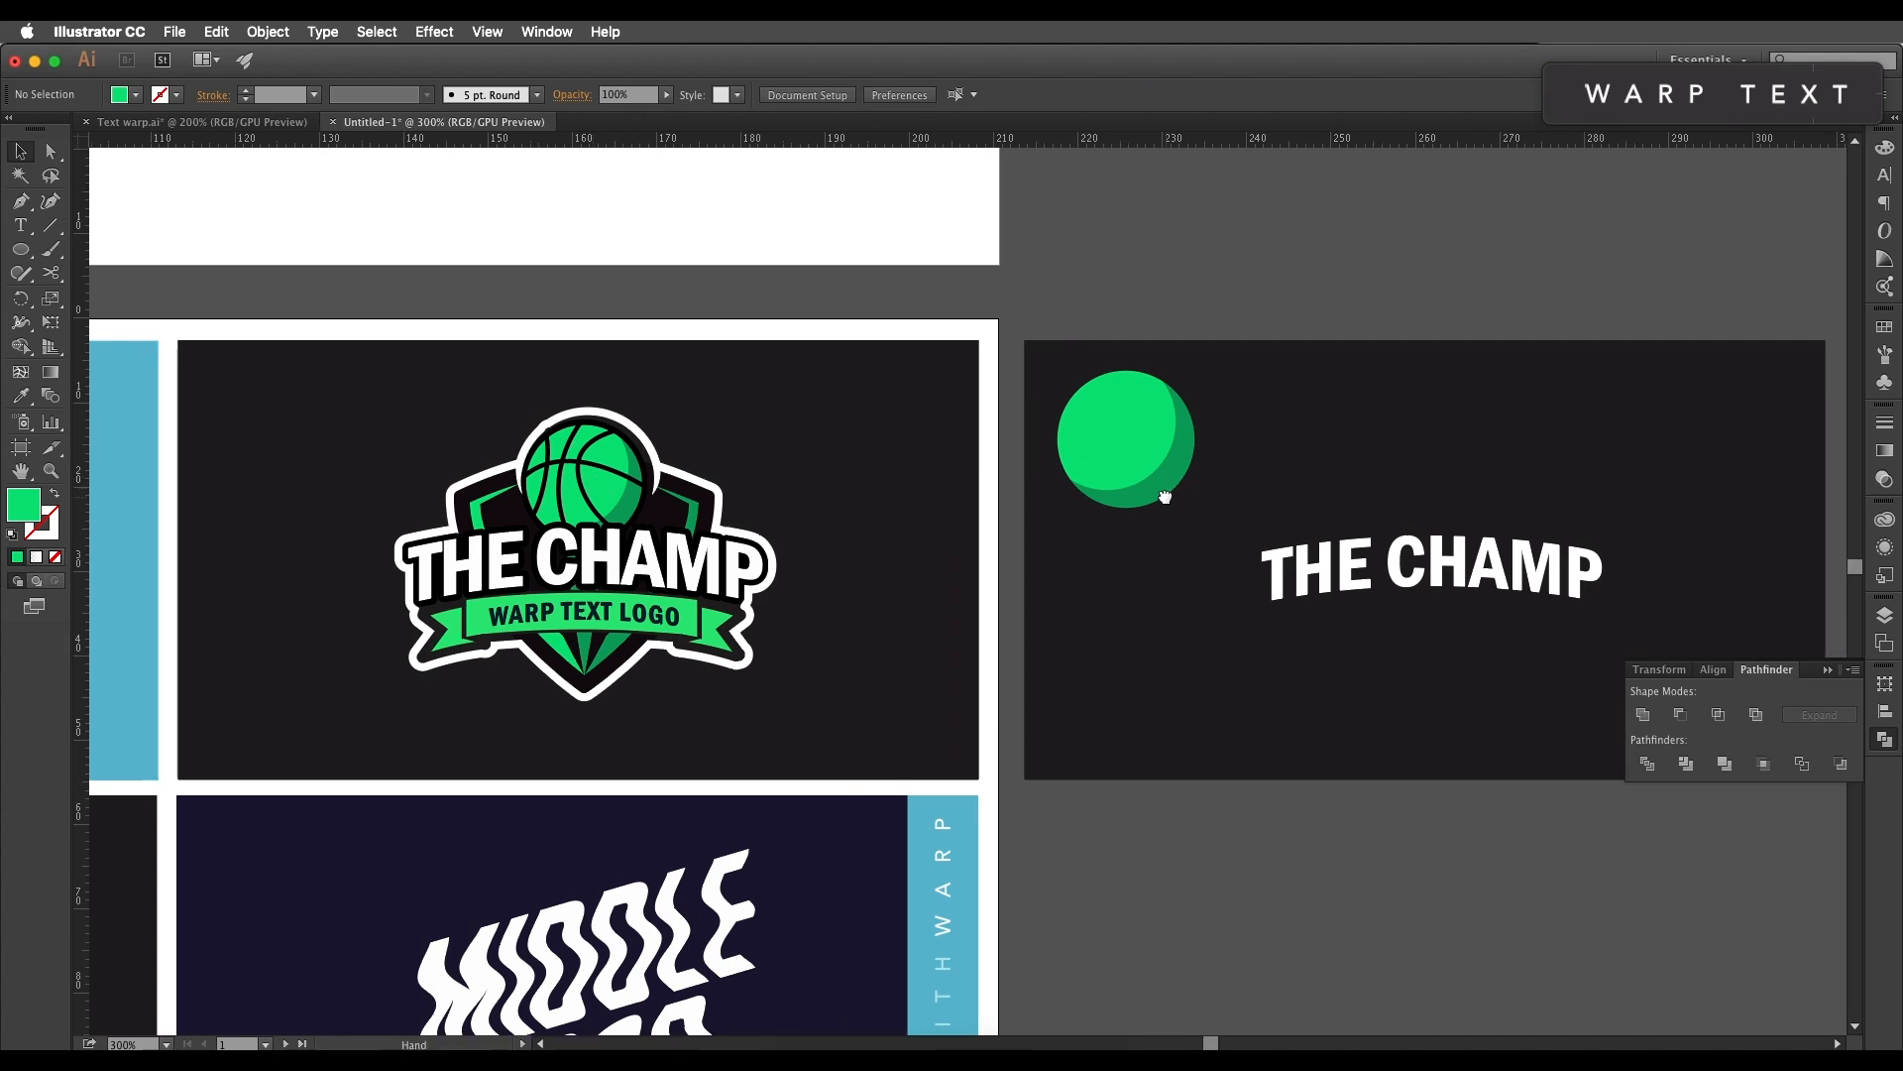
scroll(576, 420, "up", 2)
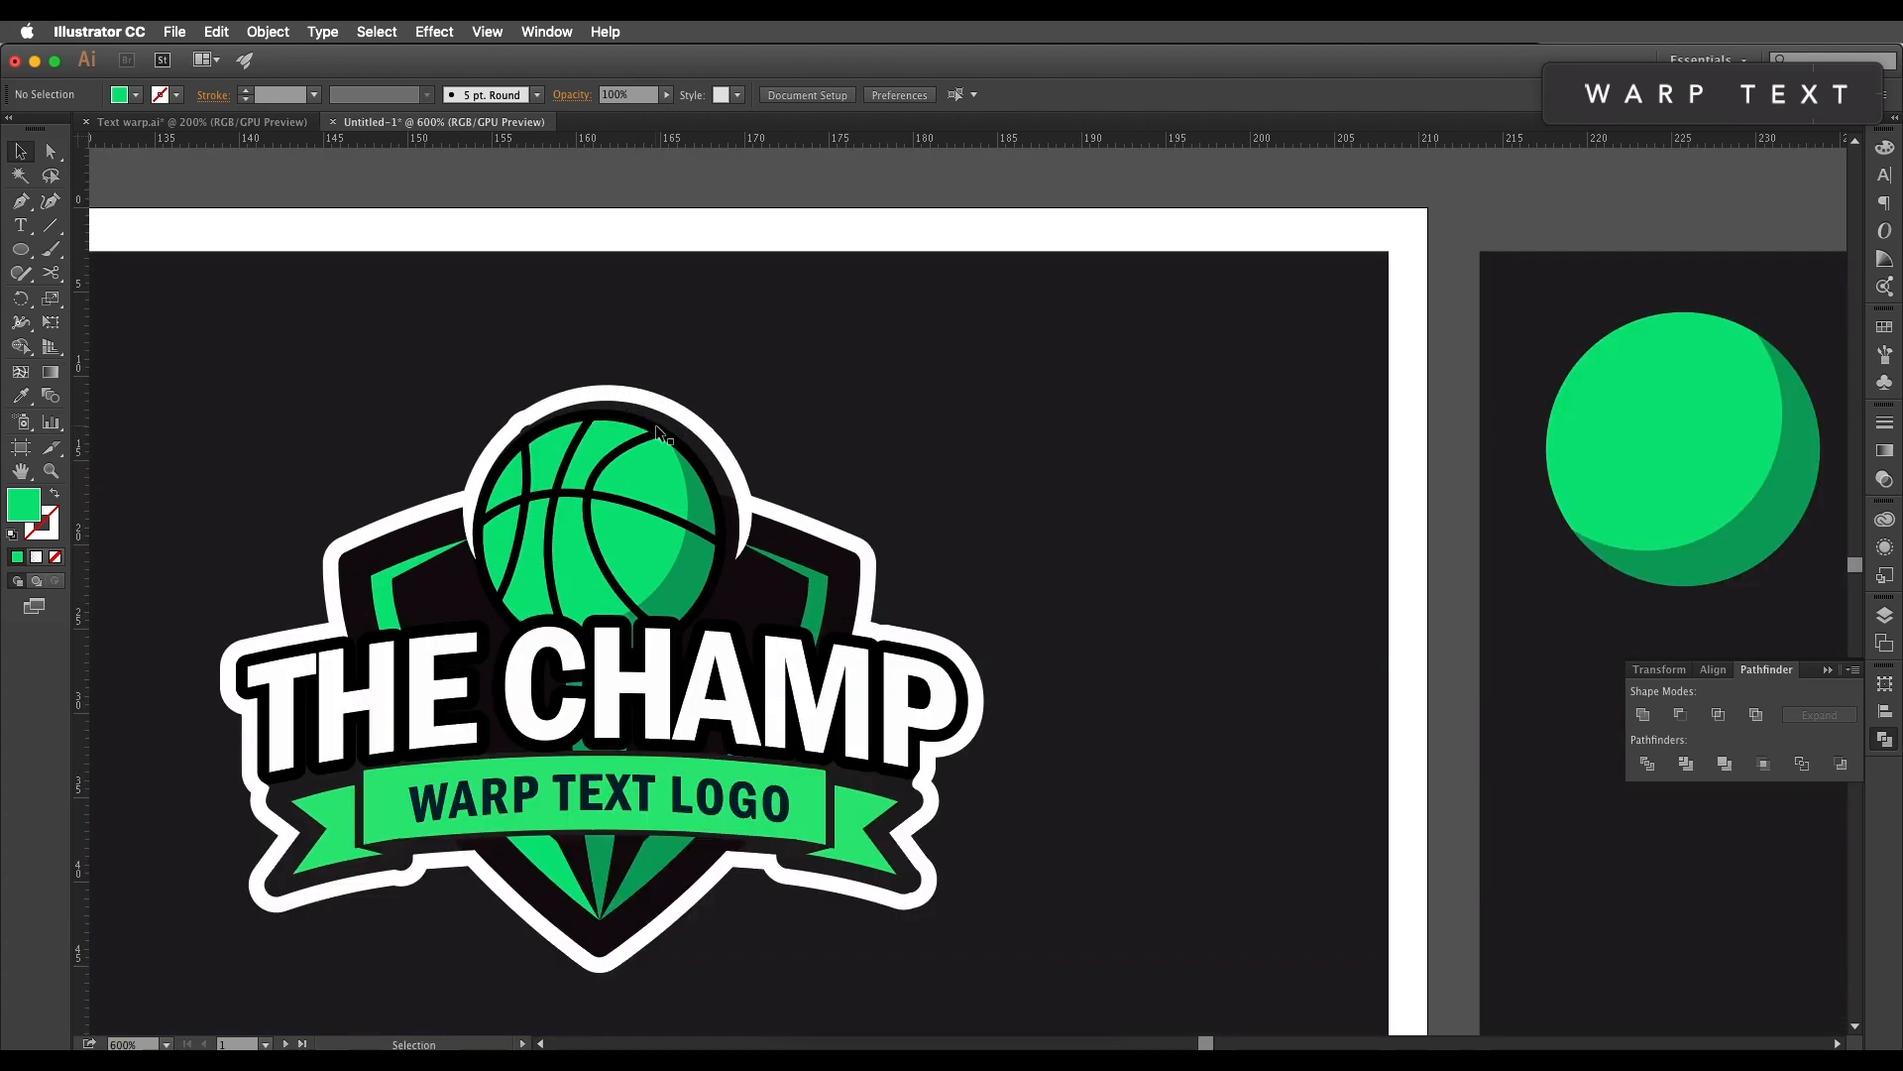
scroll(986, 509, "down", 2)
scroll(1287, 531, "right", 5)
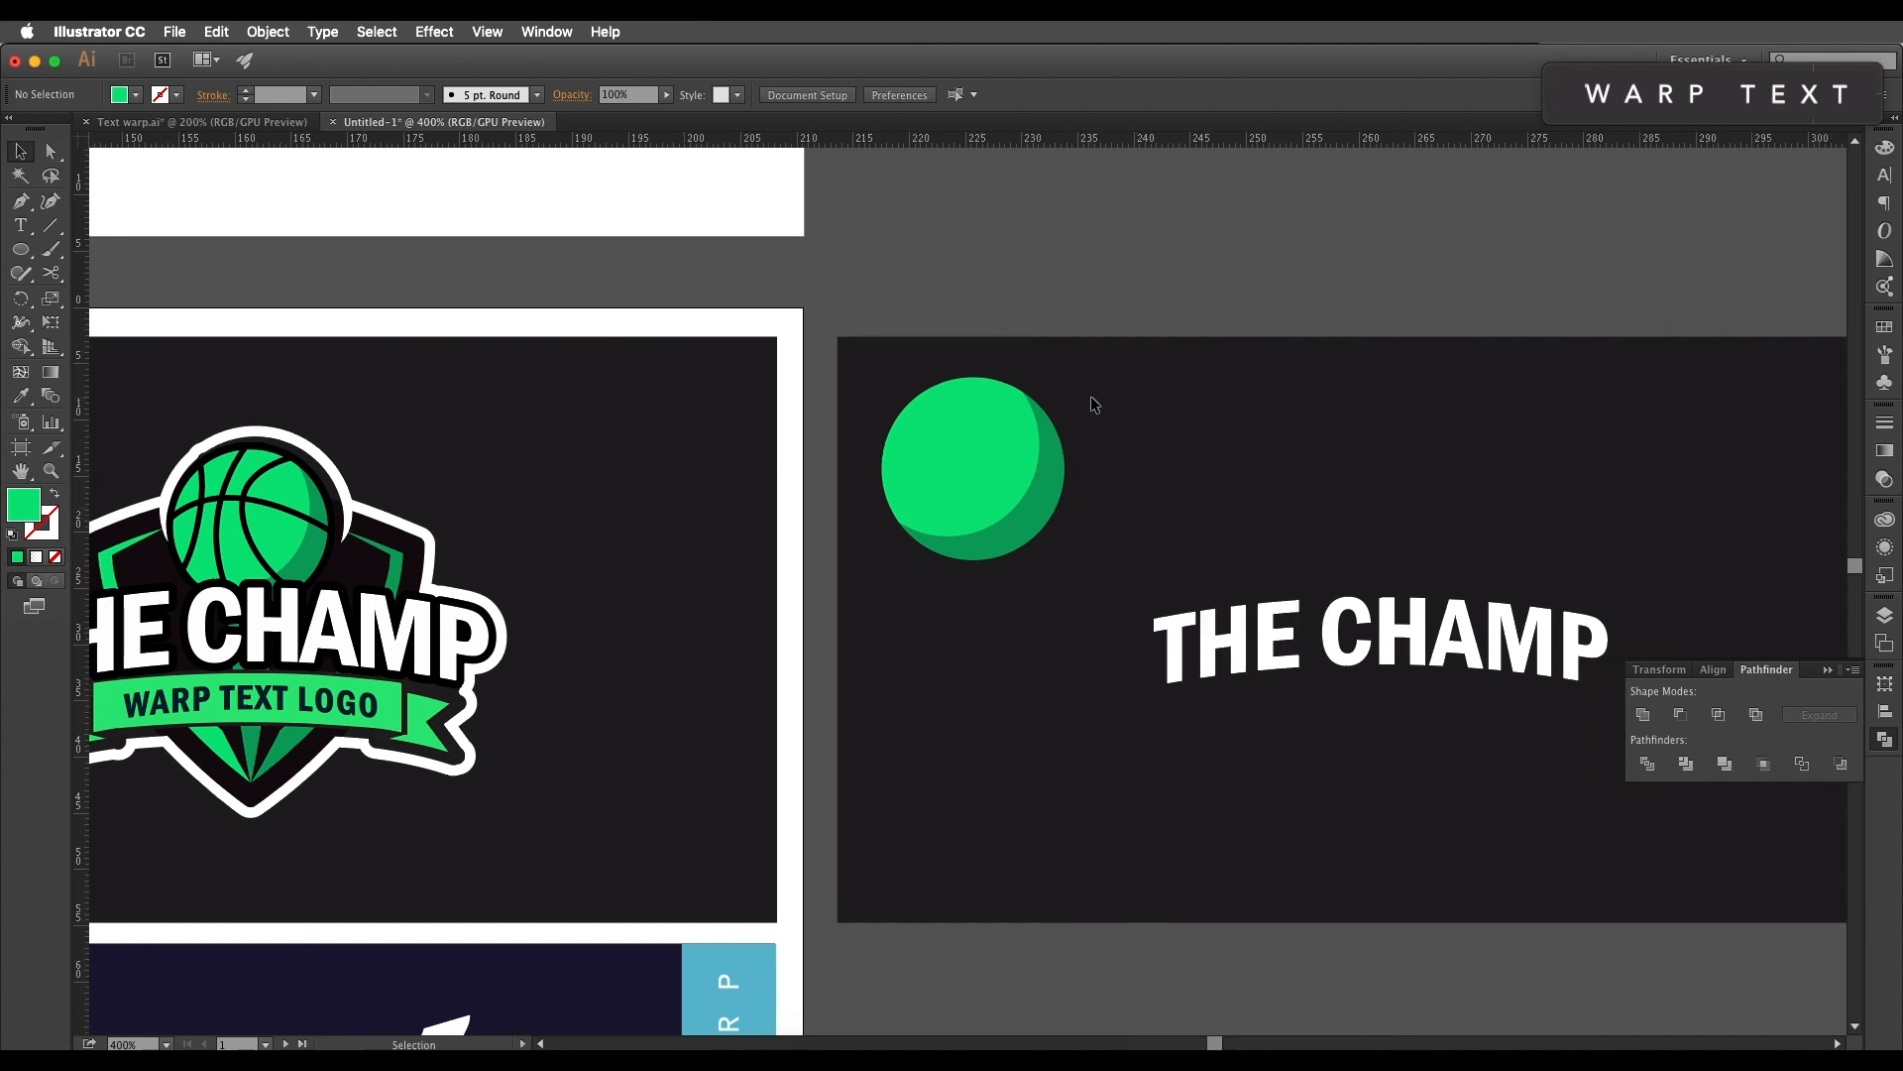
left_click(1057, 428)
key("v")
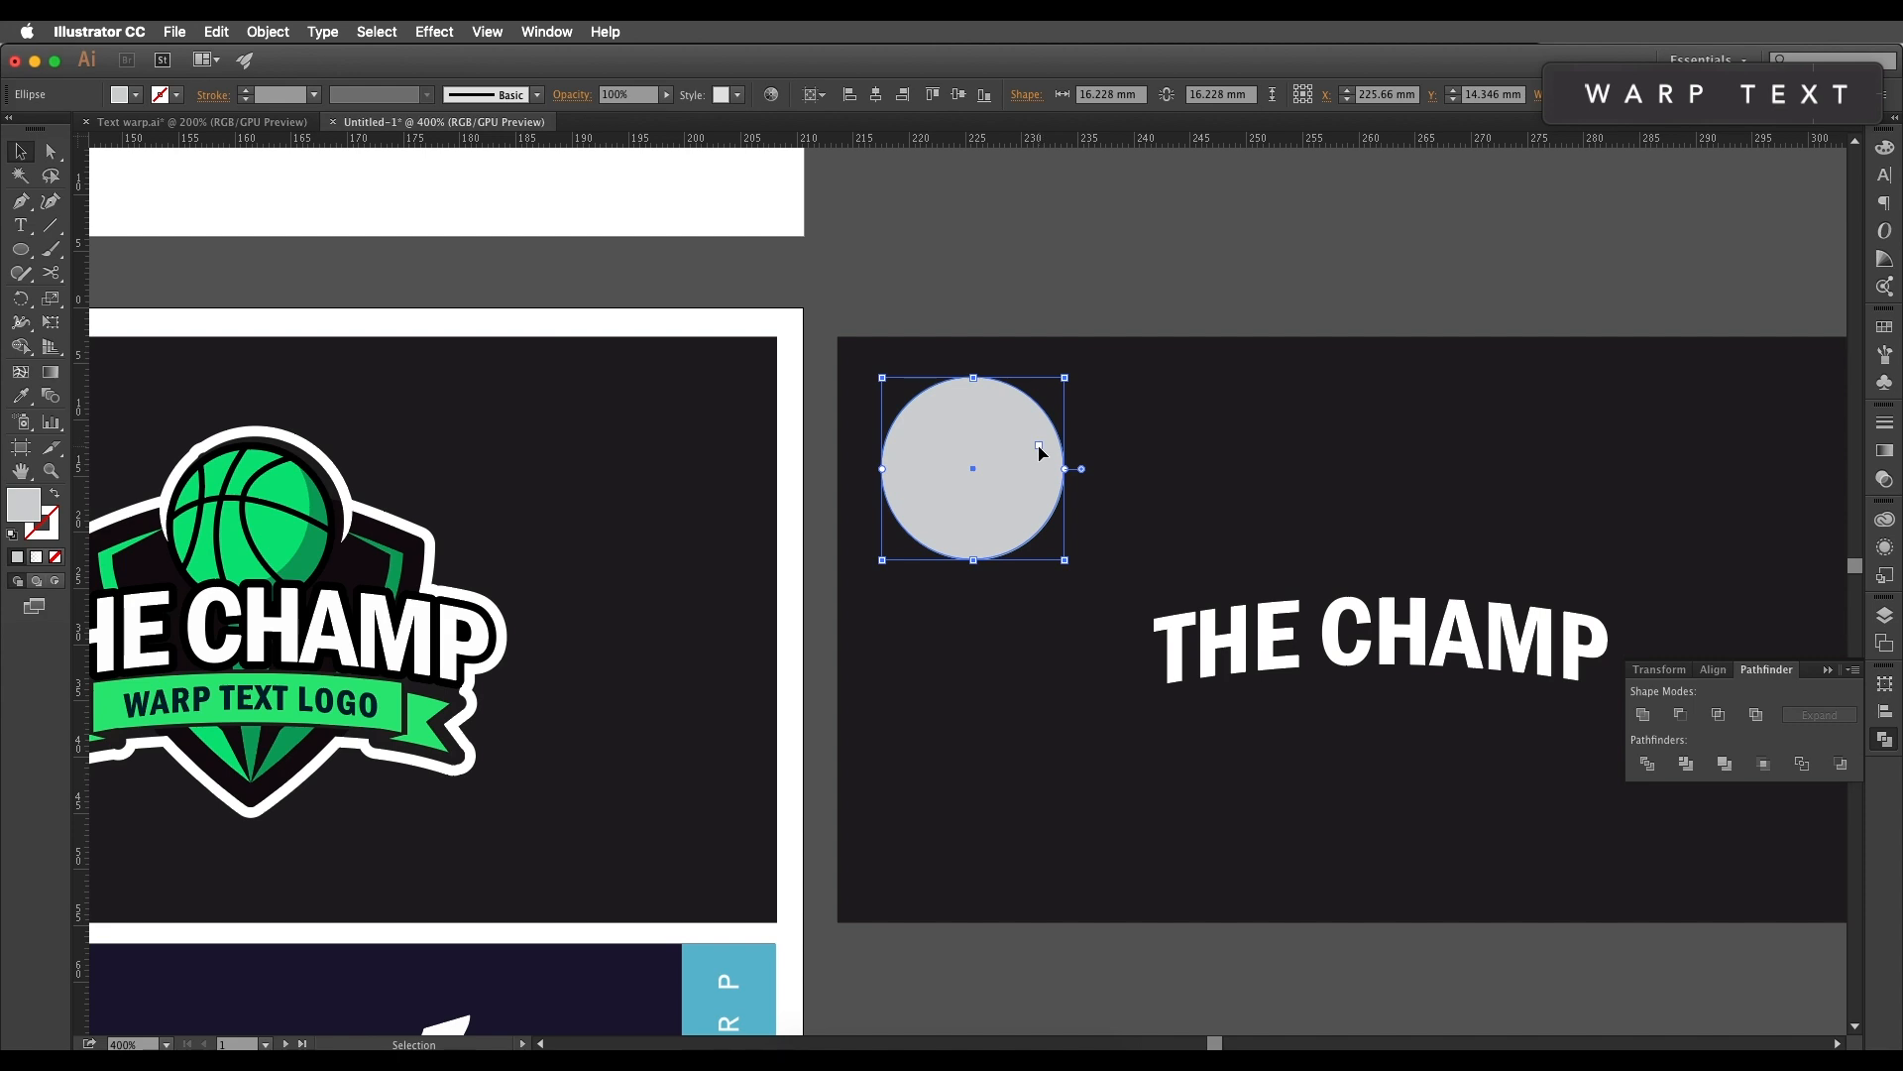
left_click(56, 498)
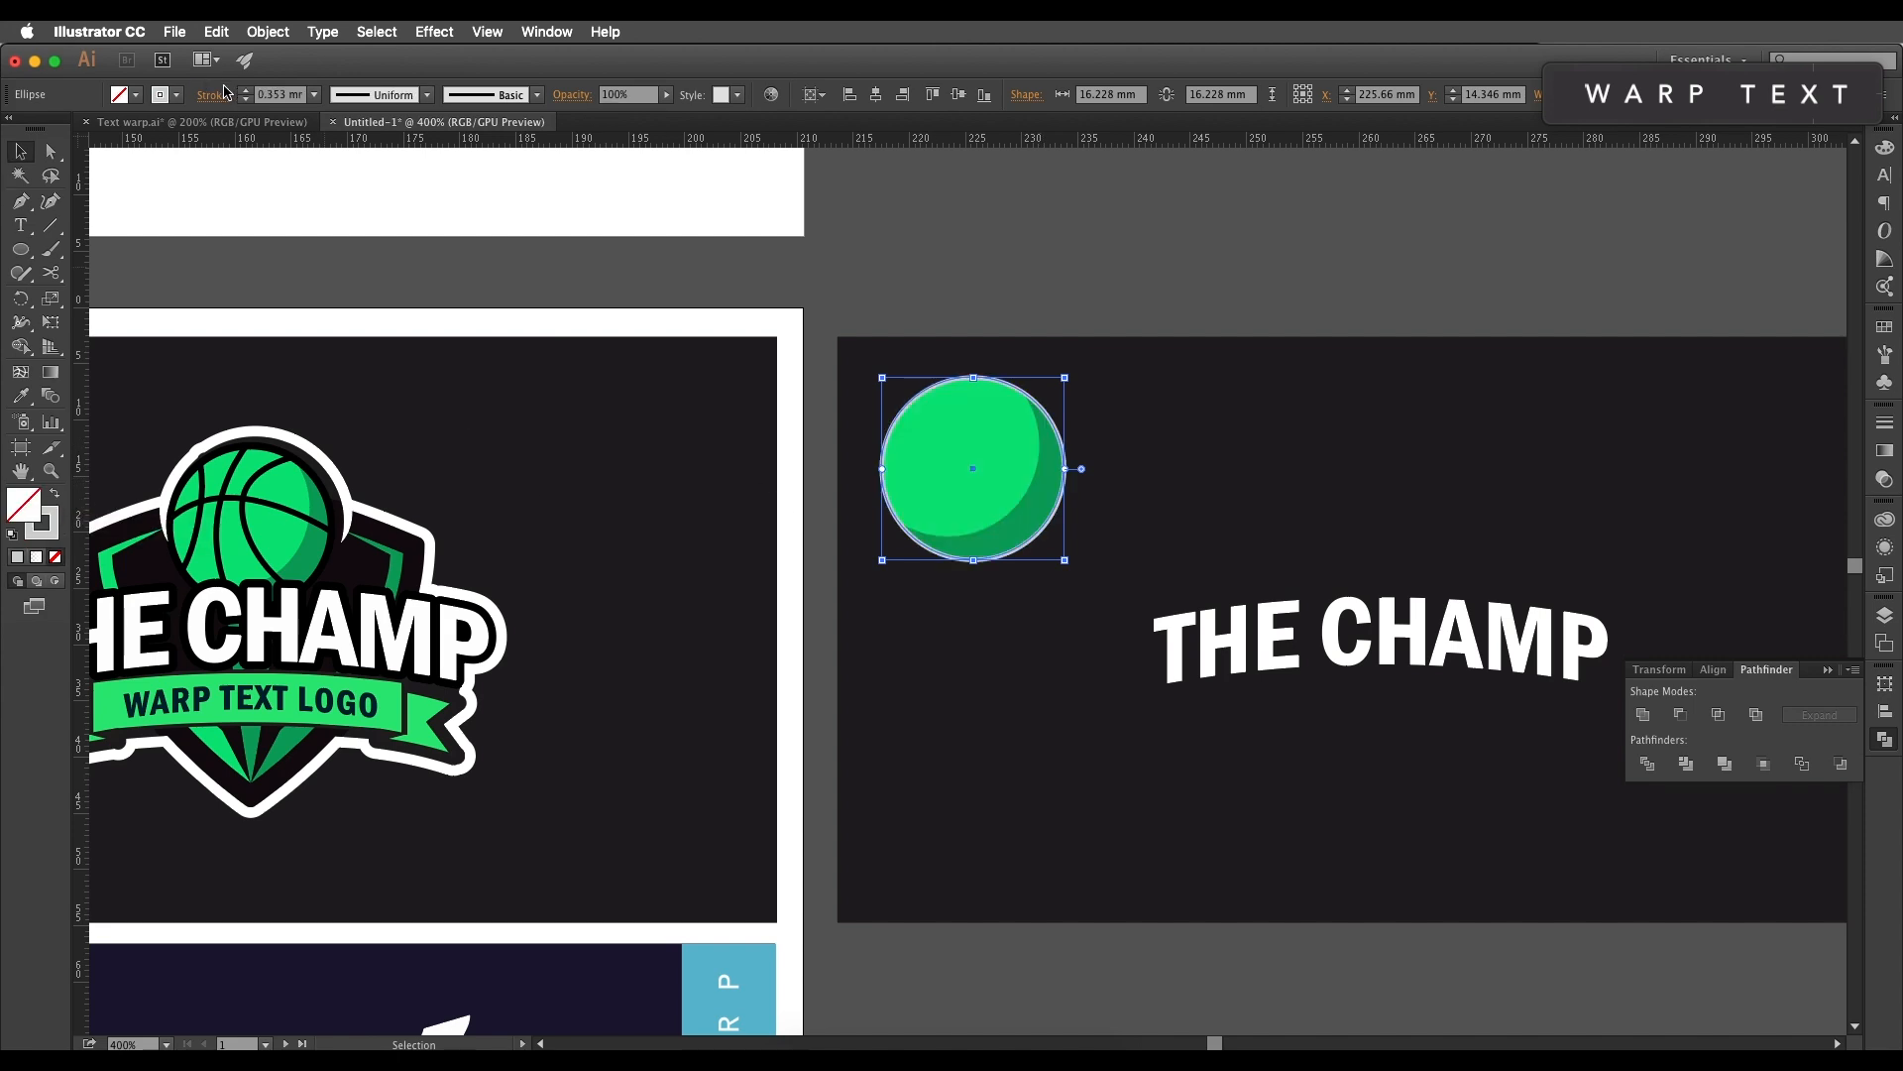
Step: Align the circle's stroke to the outside with round joins and set its weight to 0.75 mm
left_click(226, 89)
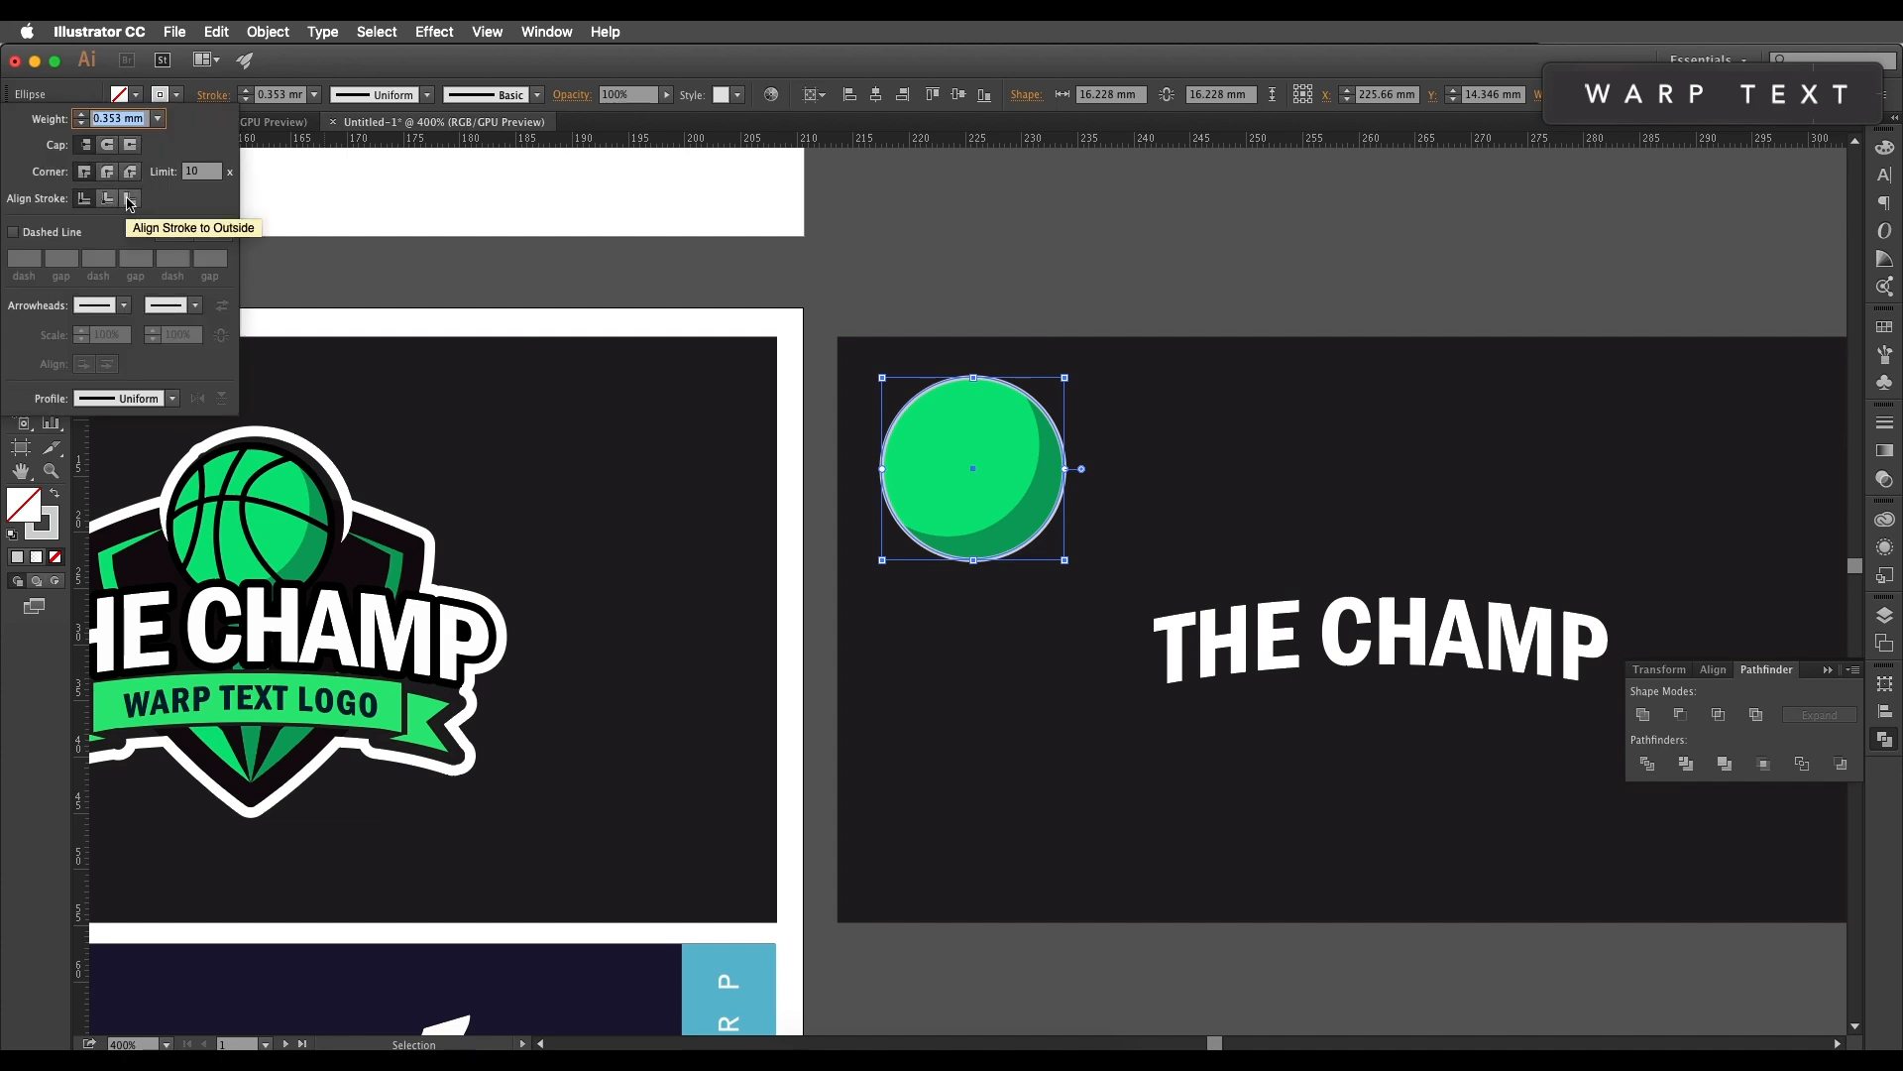
left_click(129, 199)
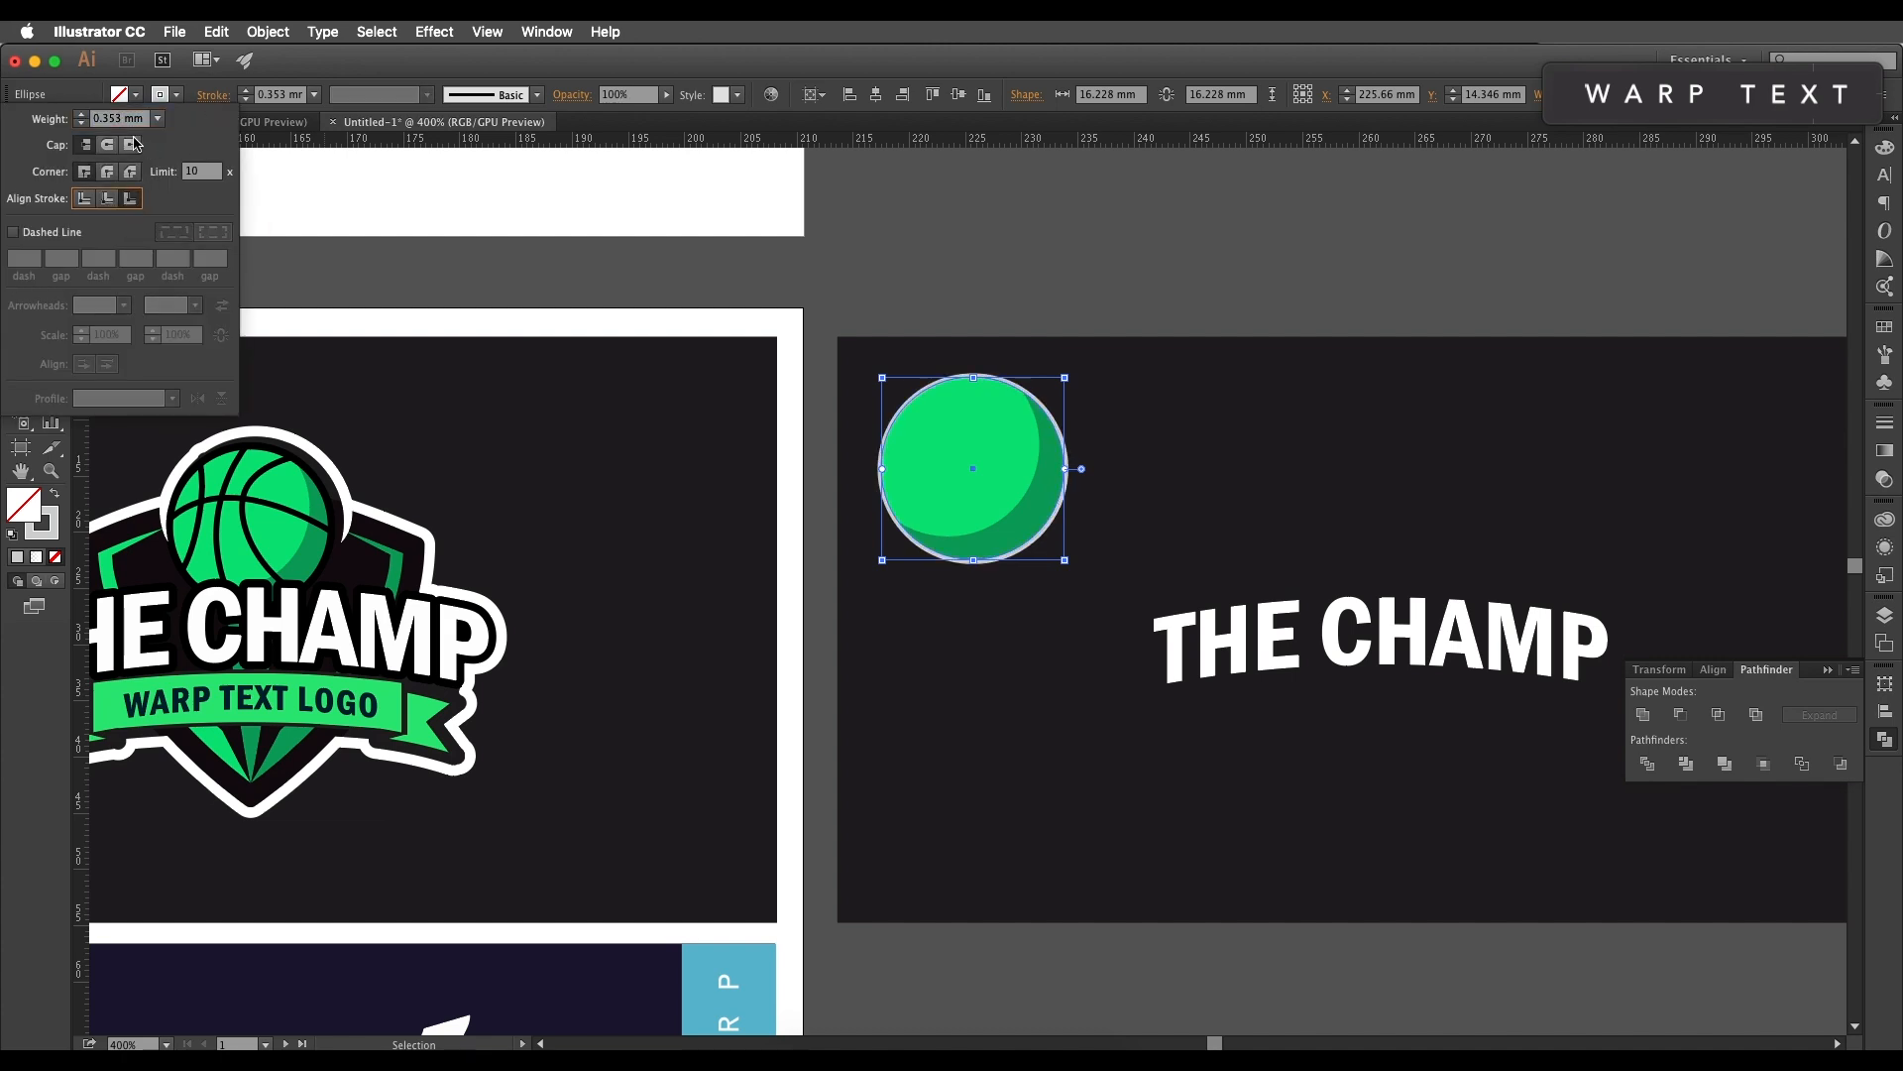
left_click(105, 174)
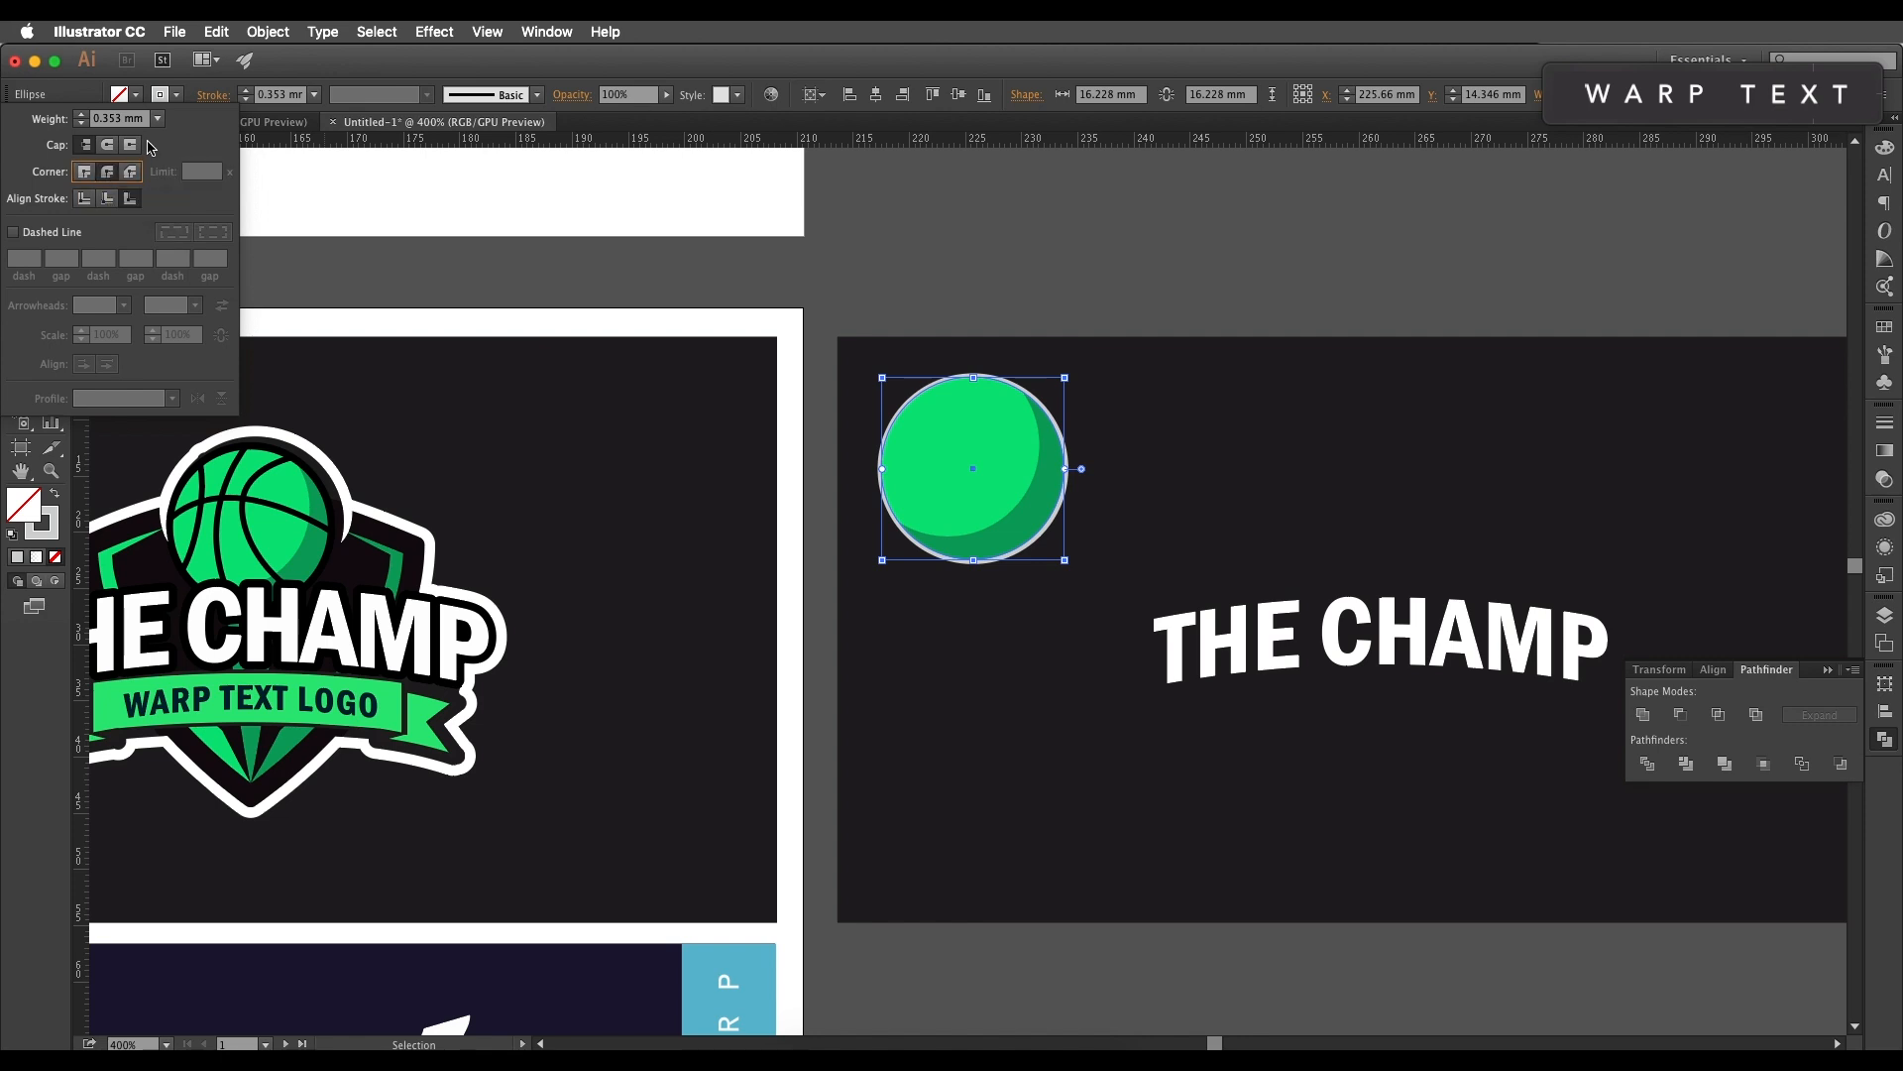
left_click(313, 95)
left_click(314, 94)
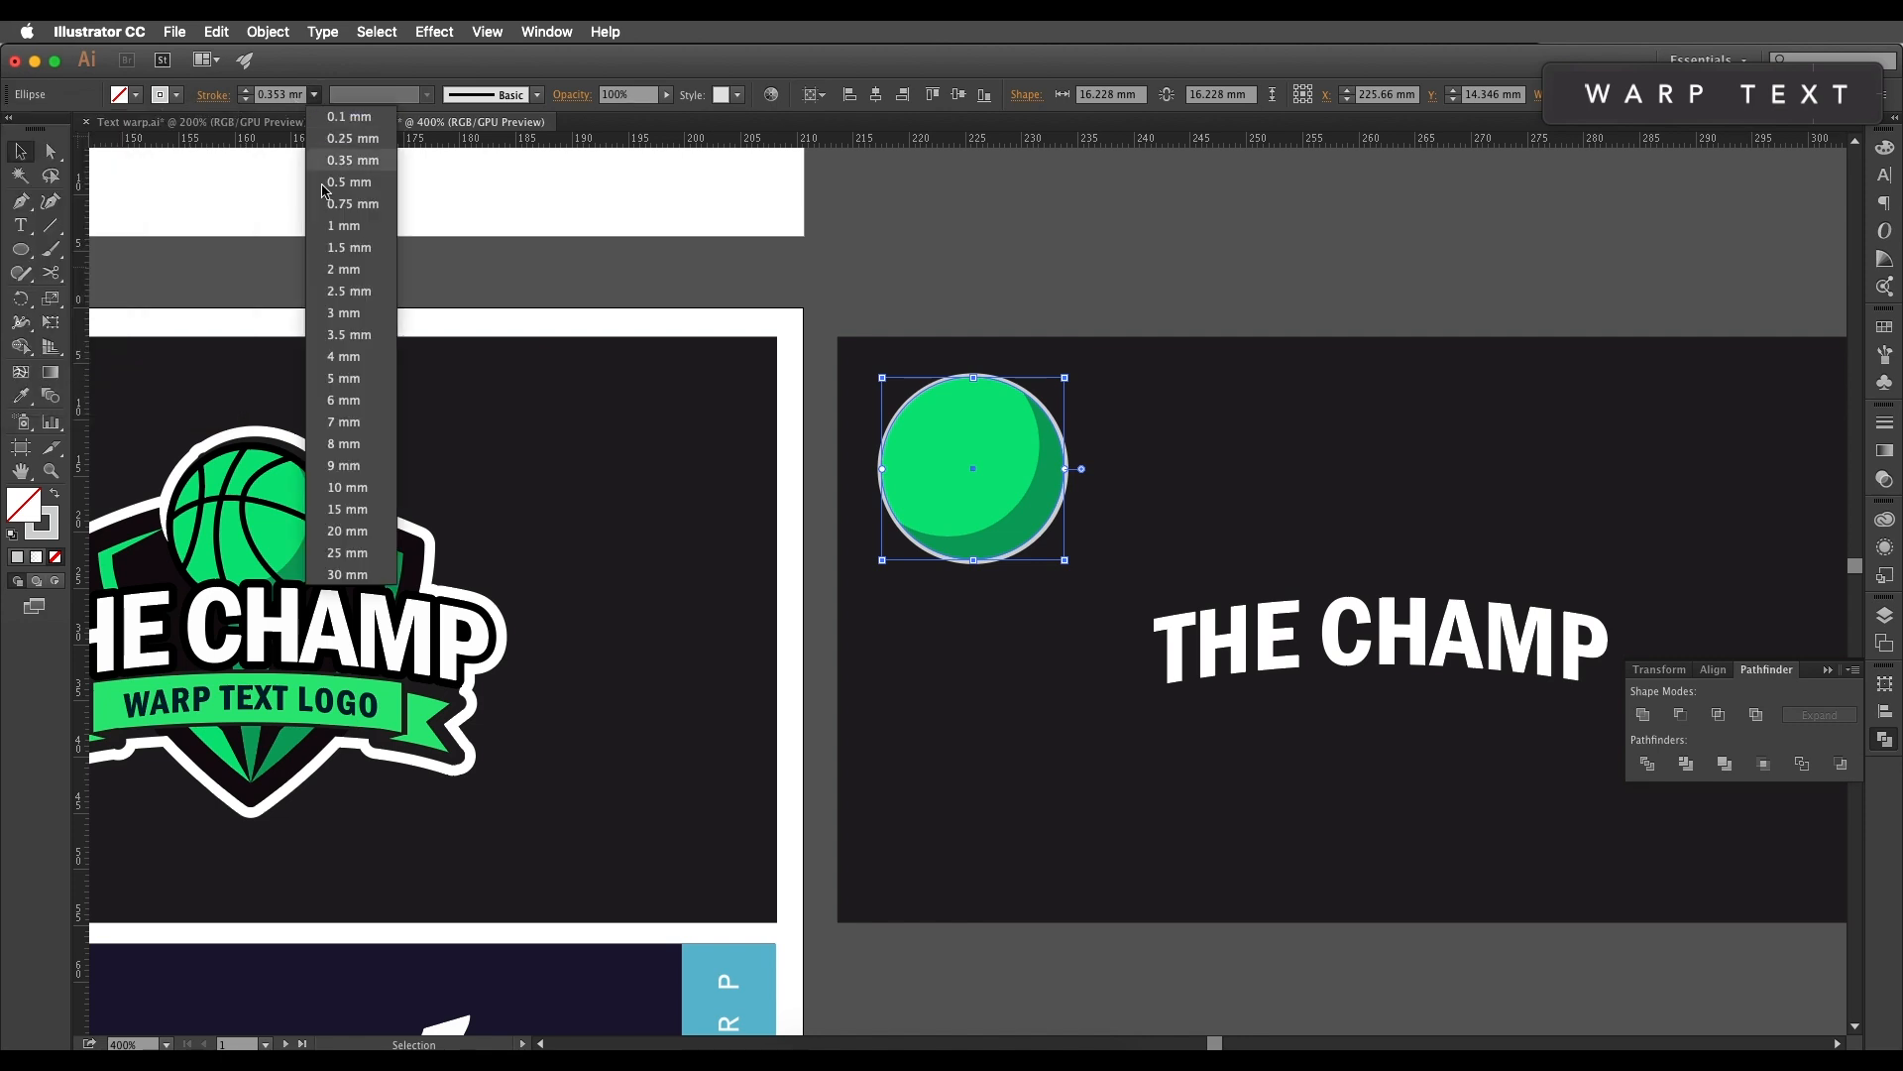
left_click(353, 210)
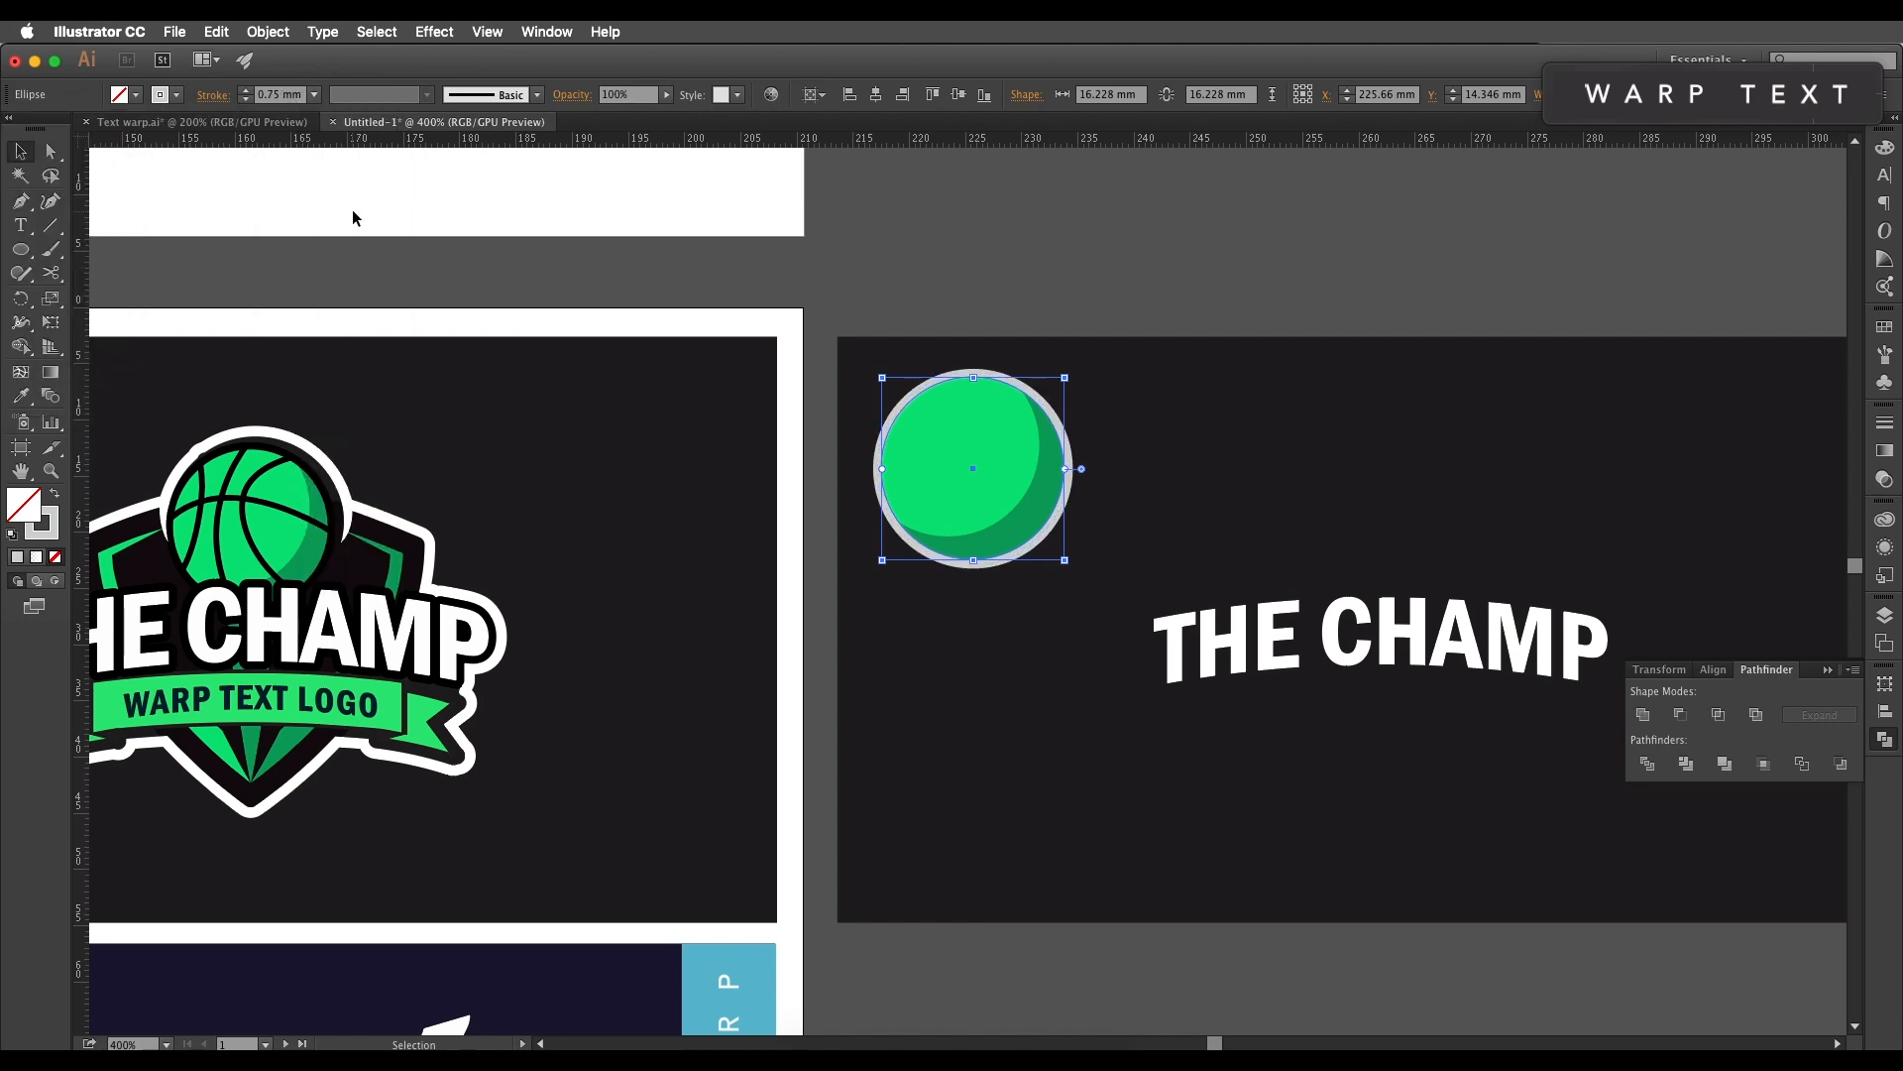
Step: Set the outline circle's stroke colour to black, 000000, and deselect it
double_click(47, 530)
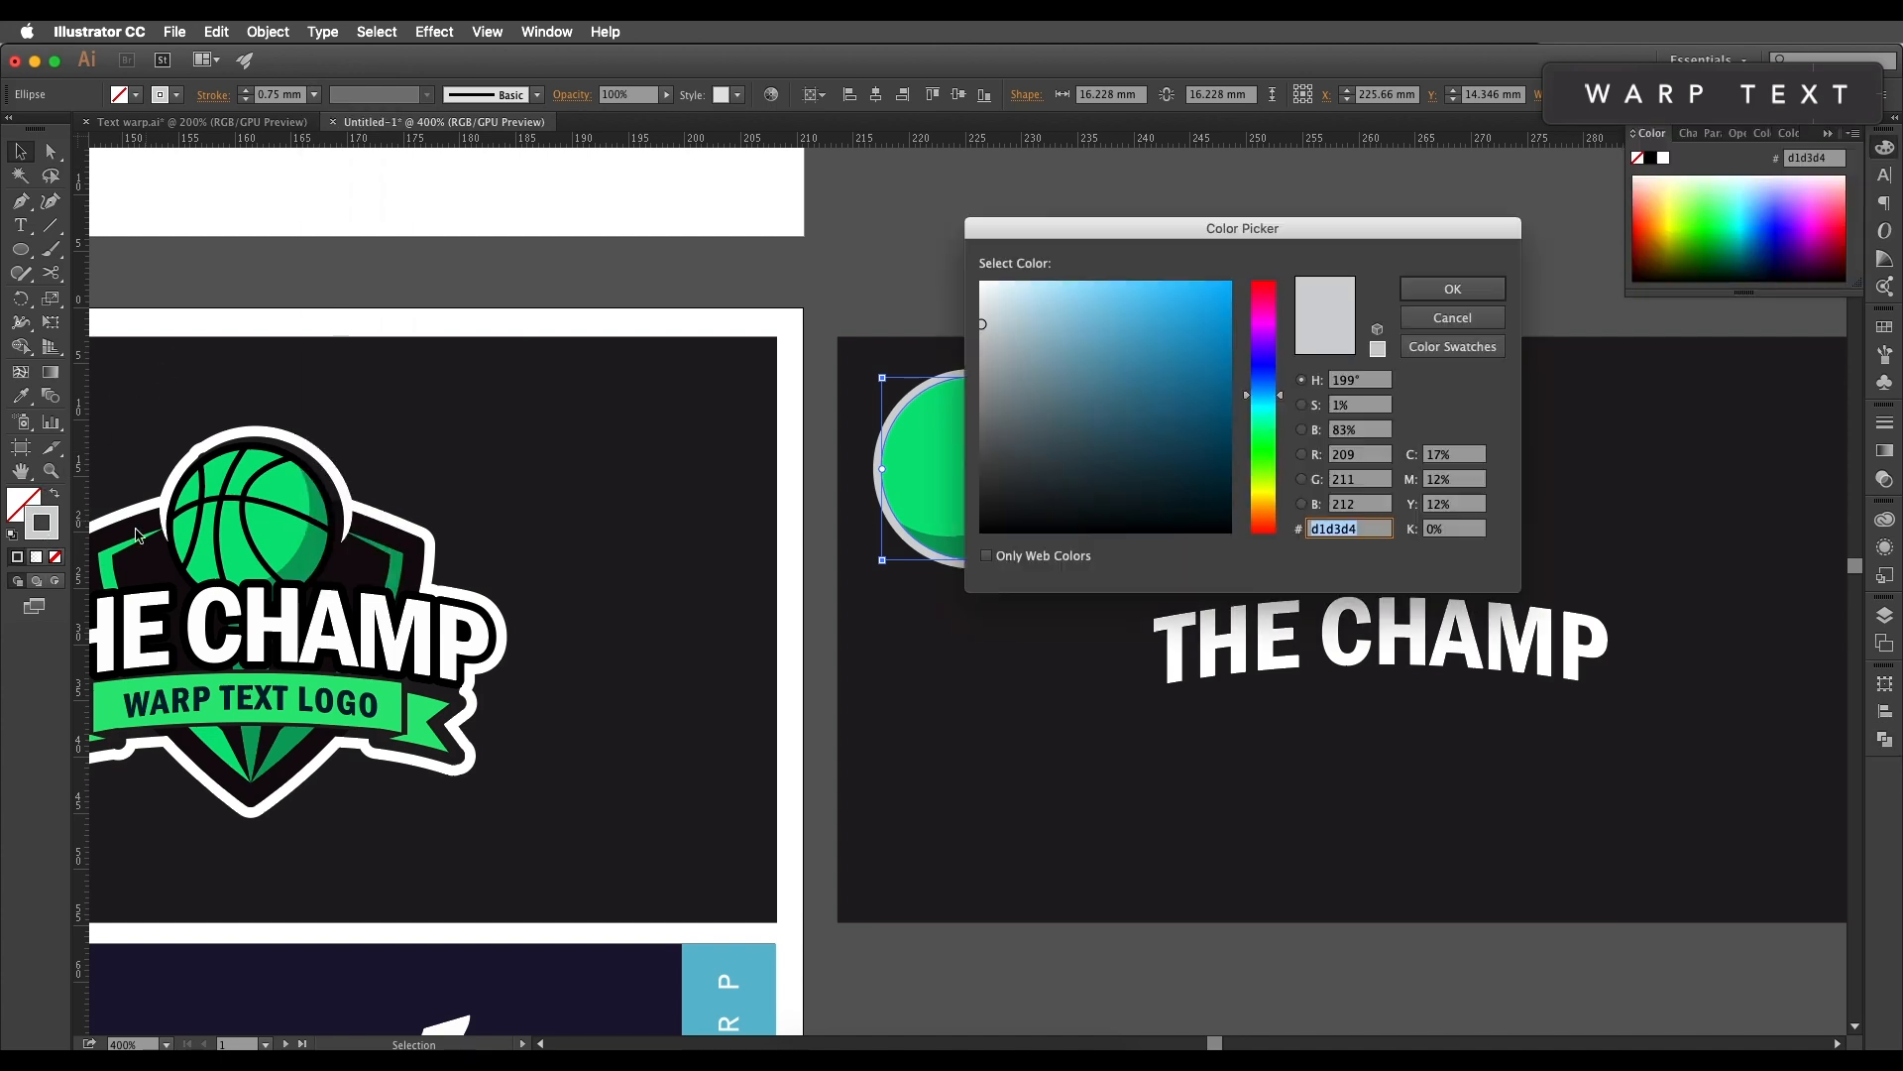
left_click(979, 533)
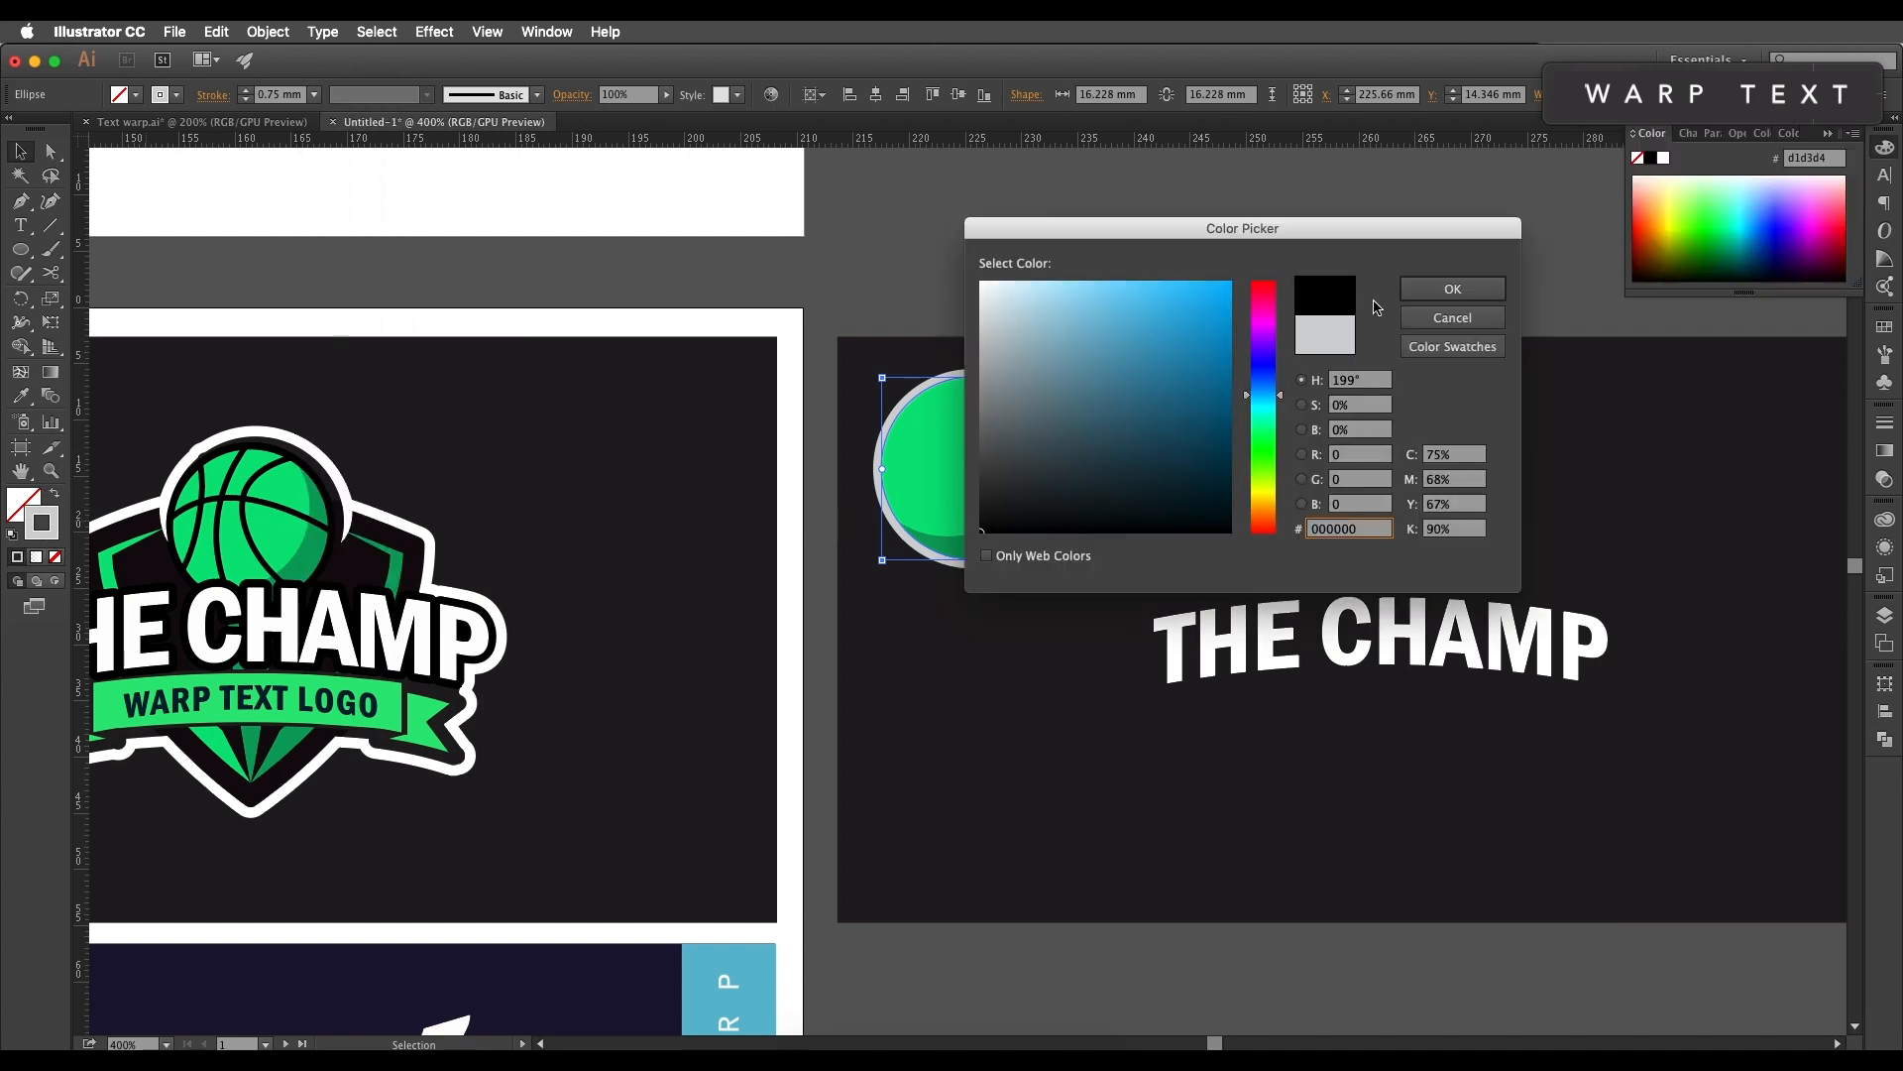
left_click(1452, 288)
left_click(959, 300)
left_click_drag(1051, 293, 1195, 258)
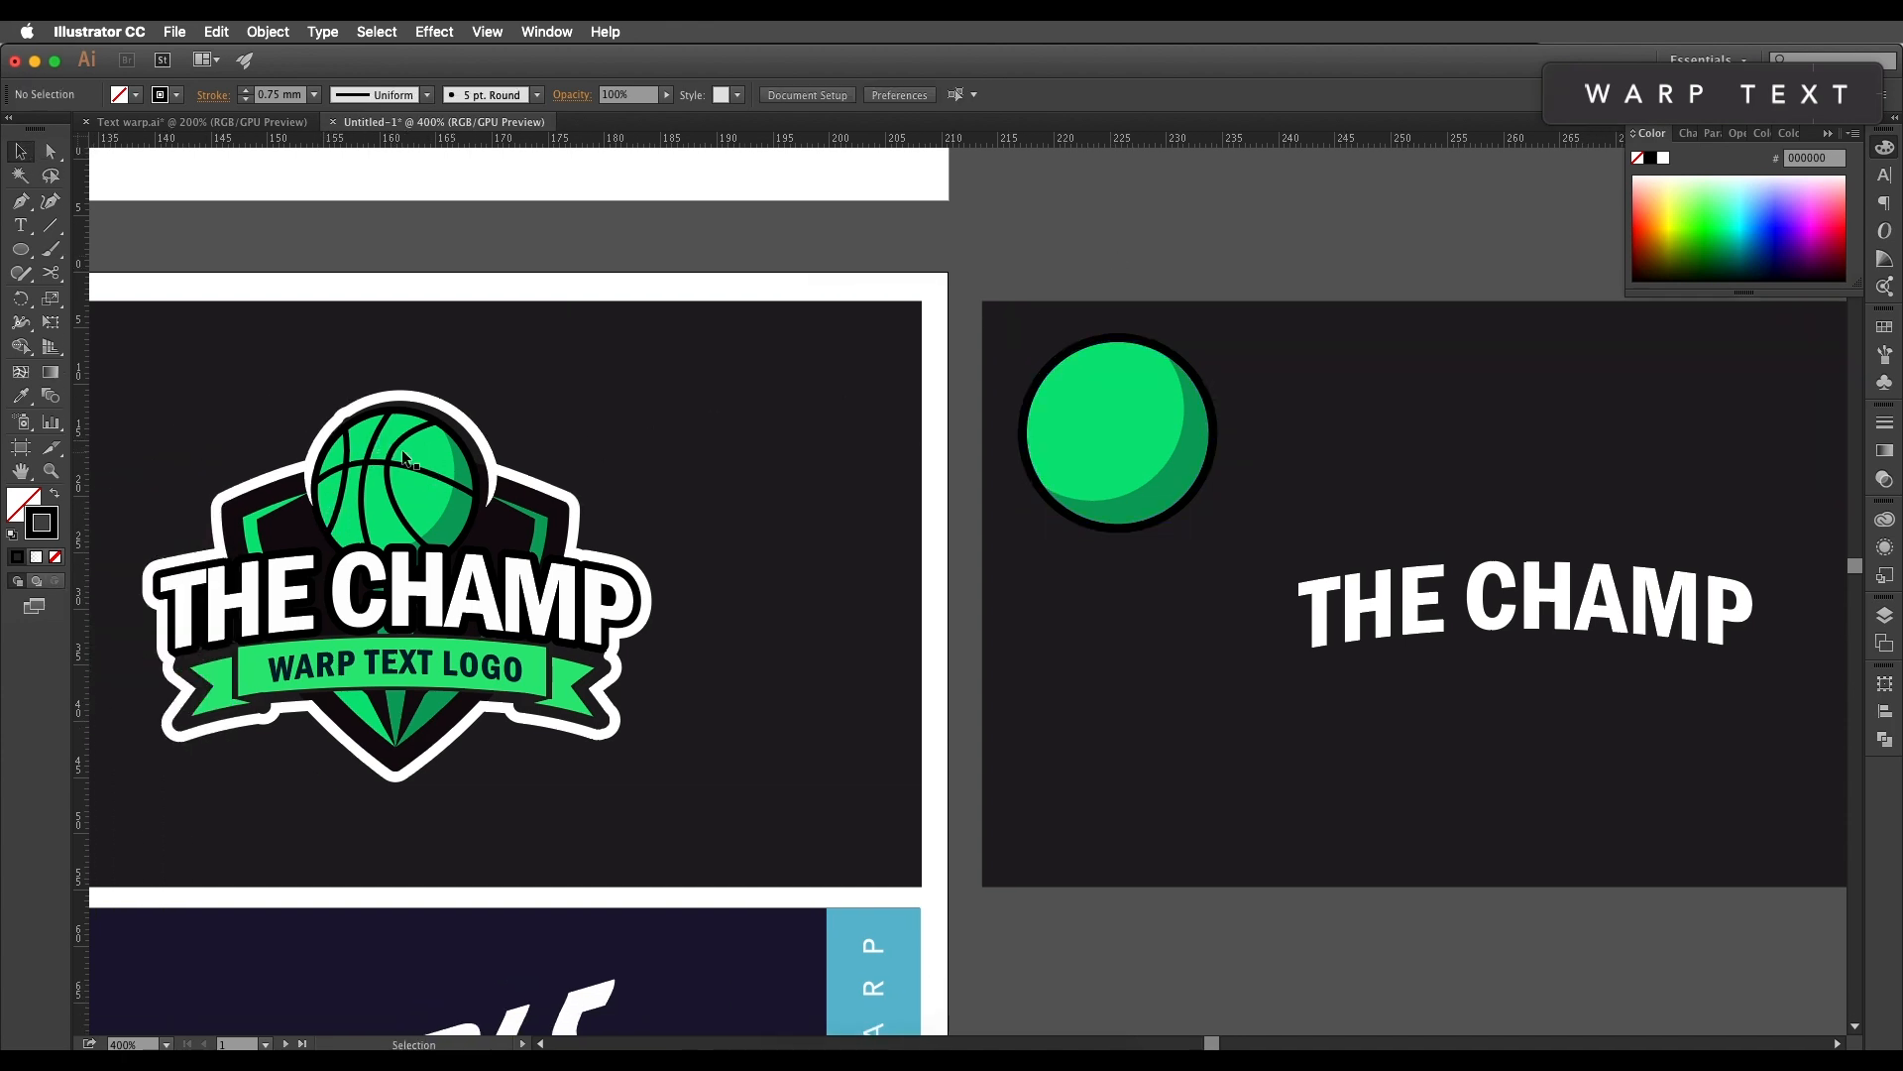
Step: Draw an arched seam across the ball's width and a curved vertical seam through its middle with the Pen tool
left_click_drag(1147, 449, 1135, 477)
key("p")
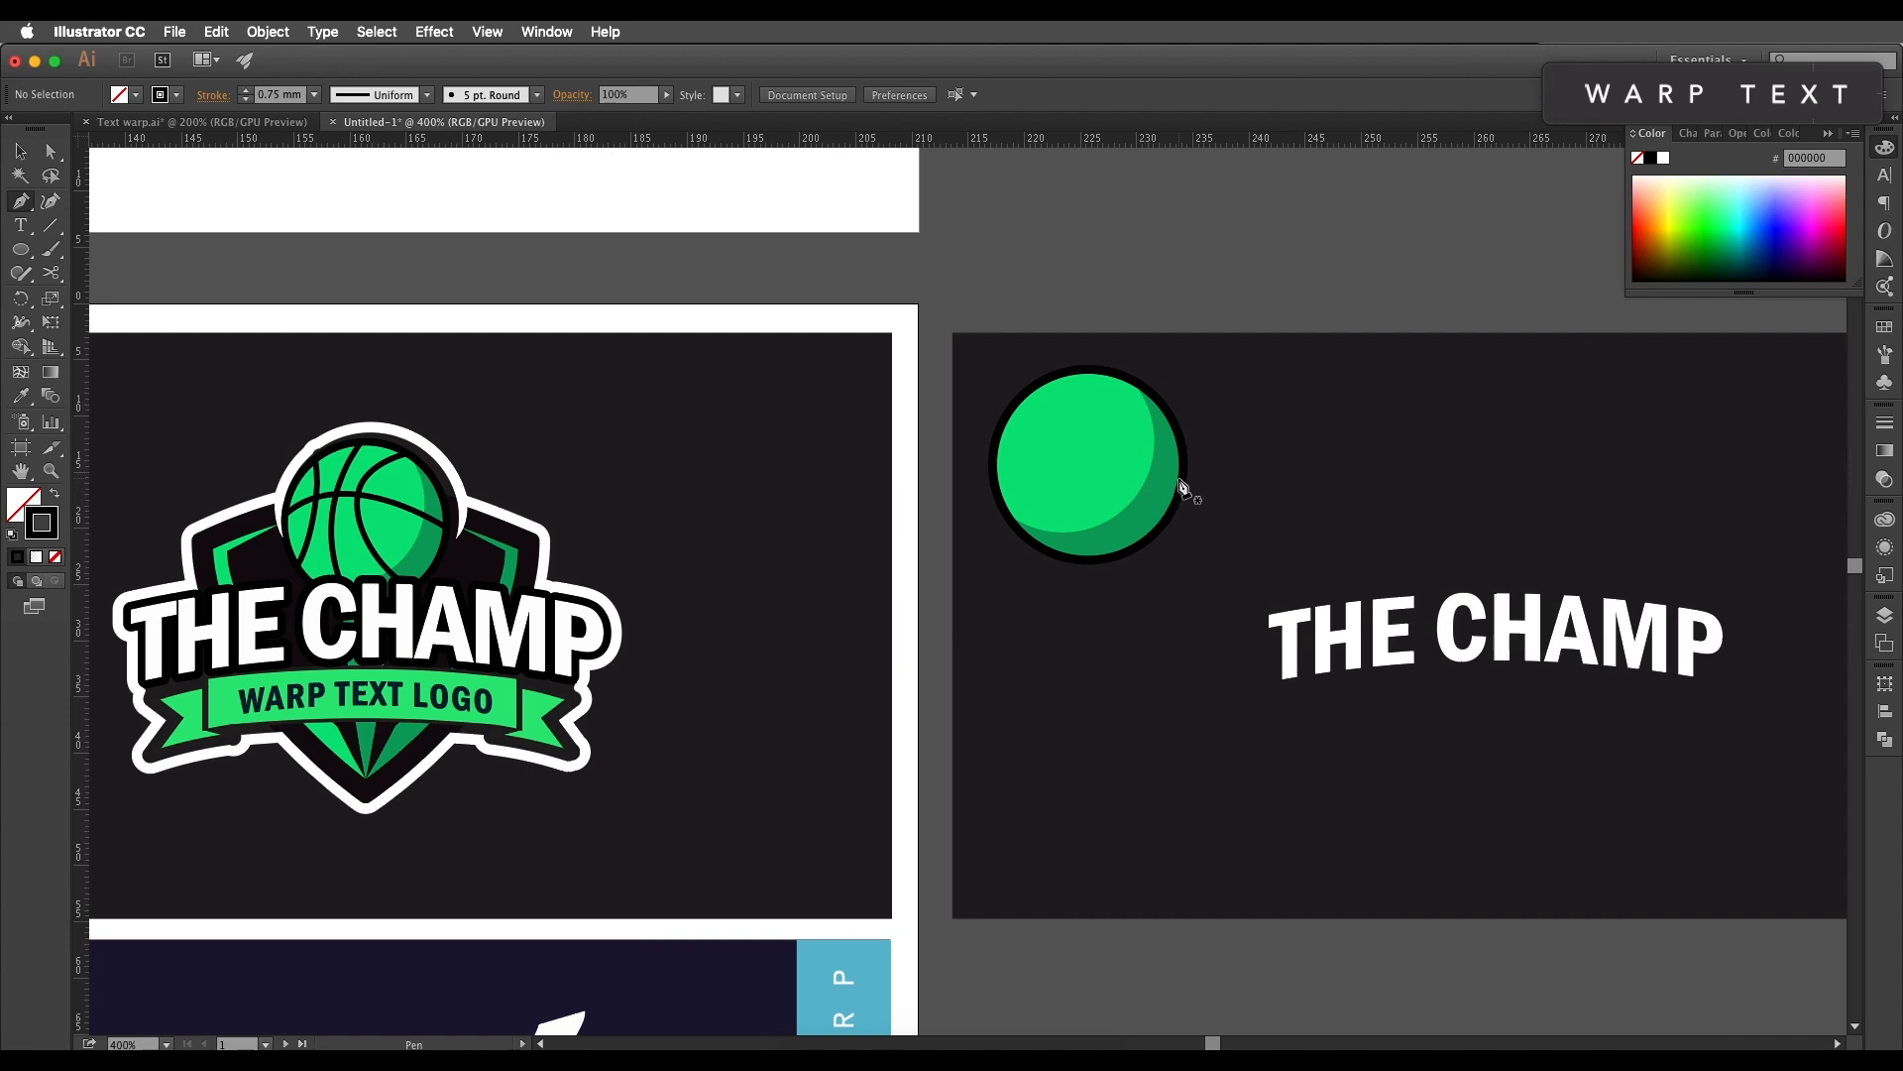
left_click(1179, 479)
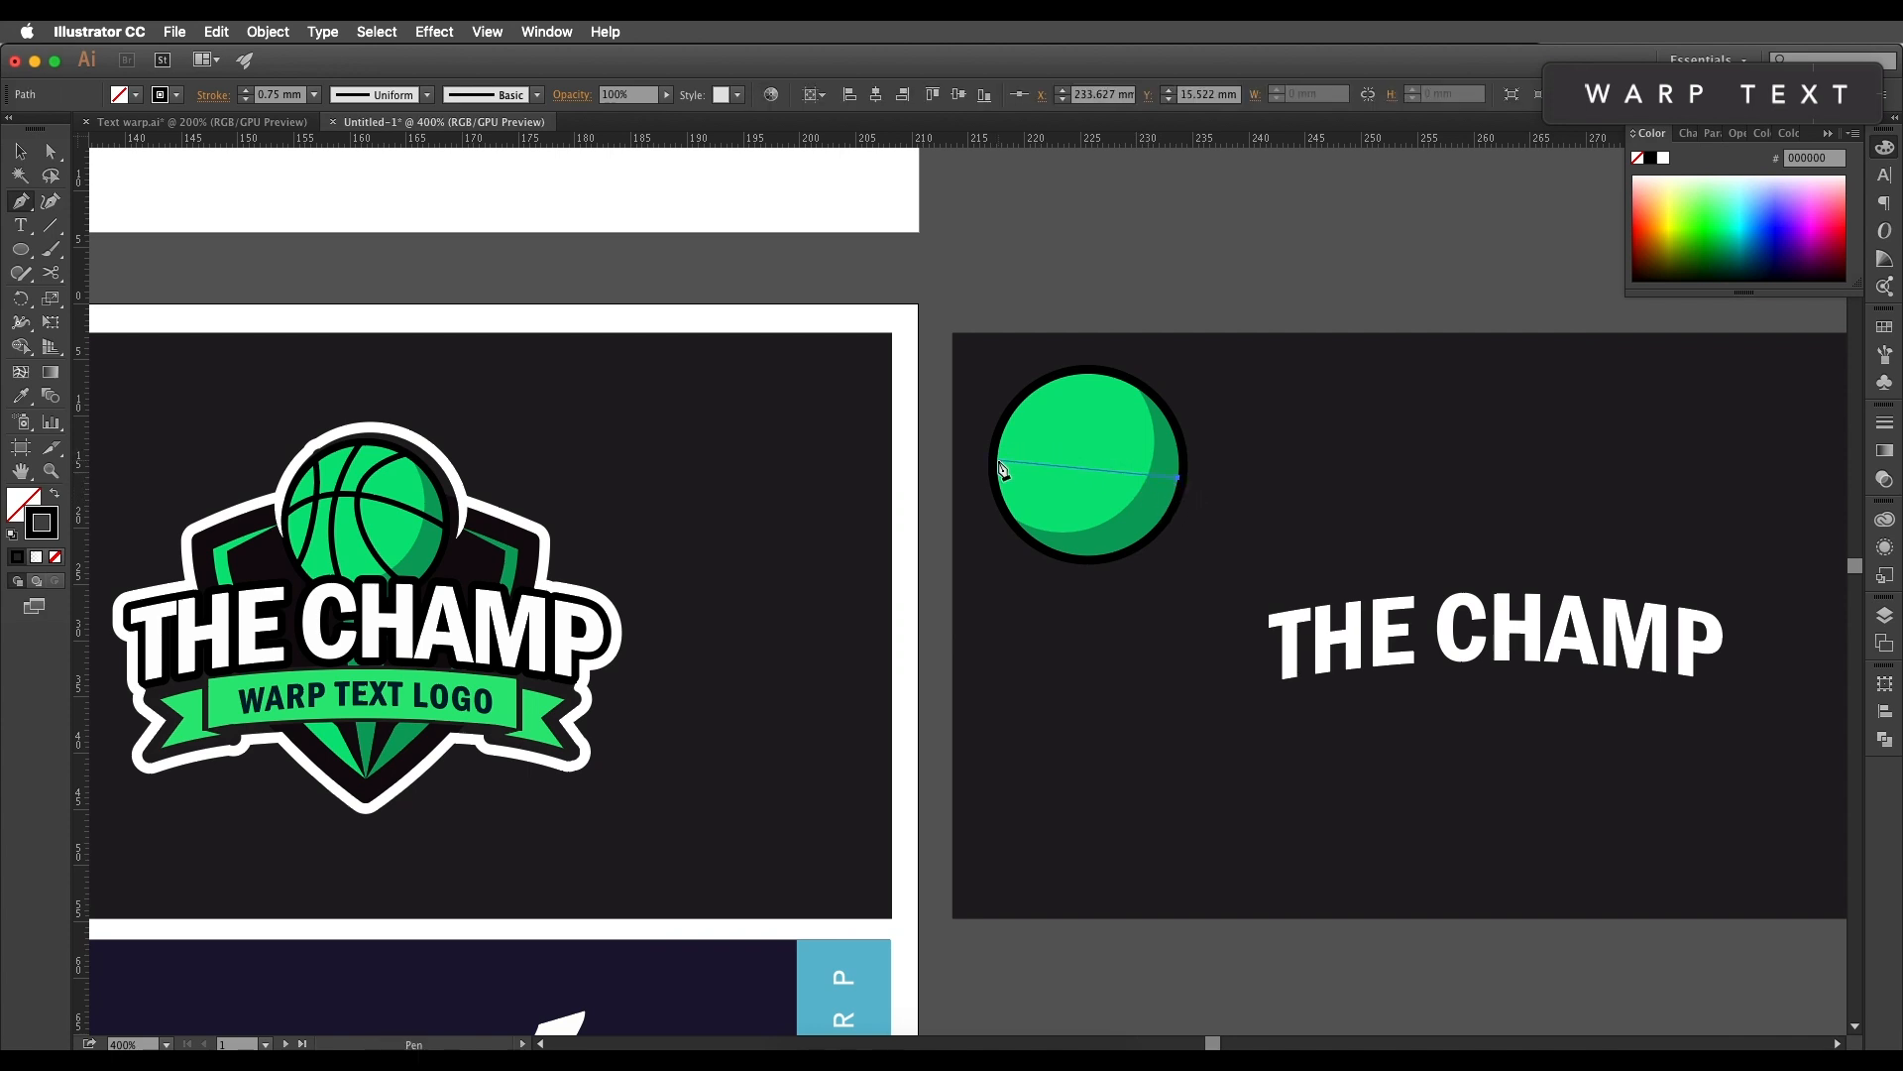
mouse_move(996, 464)
left_mouse_down()
mouse_move(937, 504)
mouse_move(941, 545)
left_mouse_up()
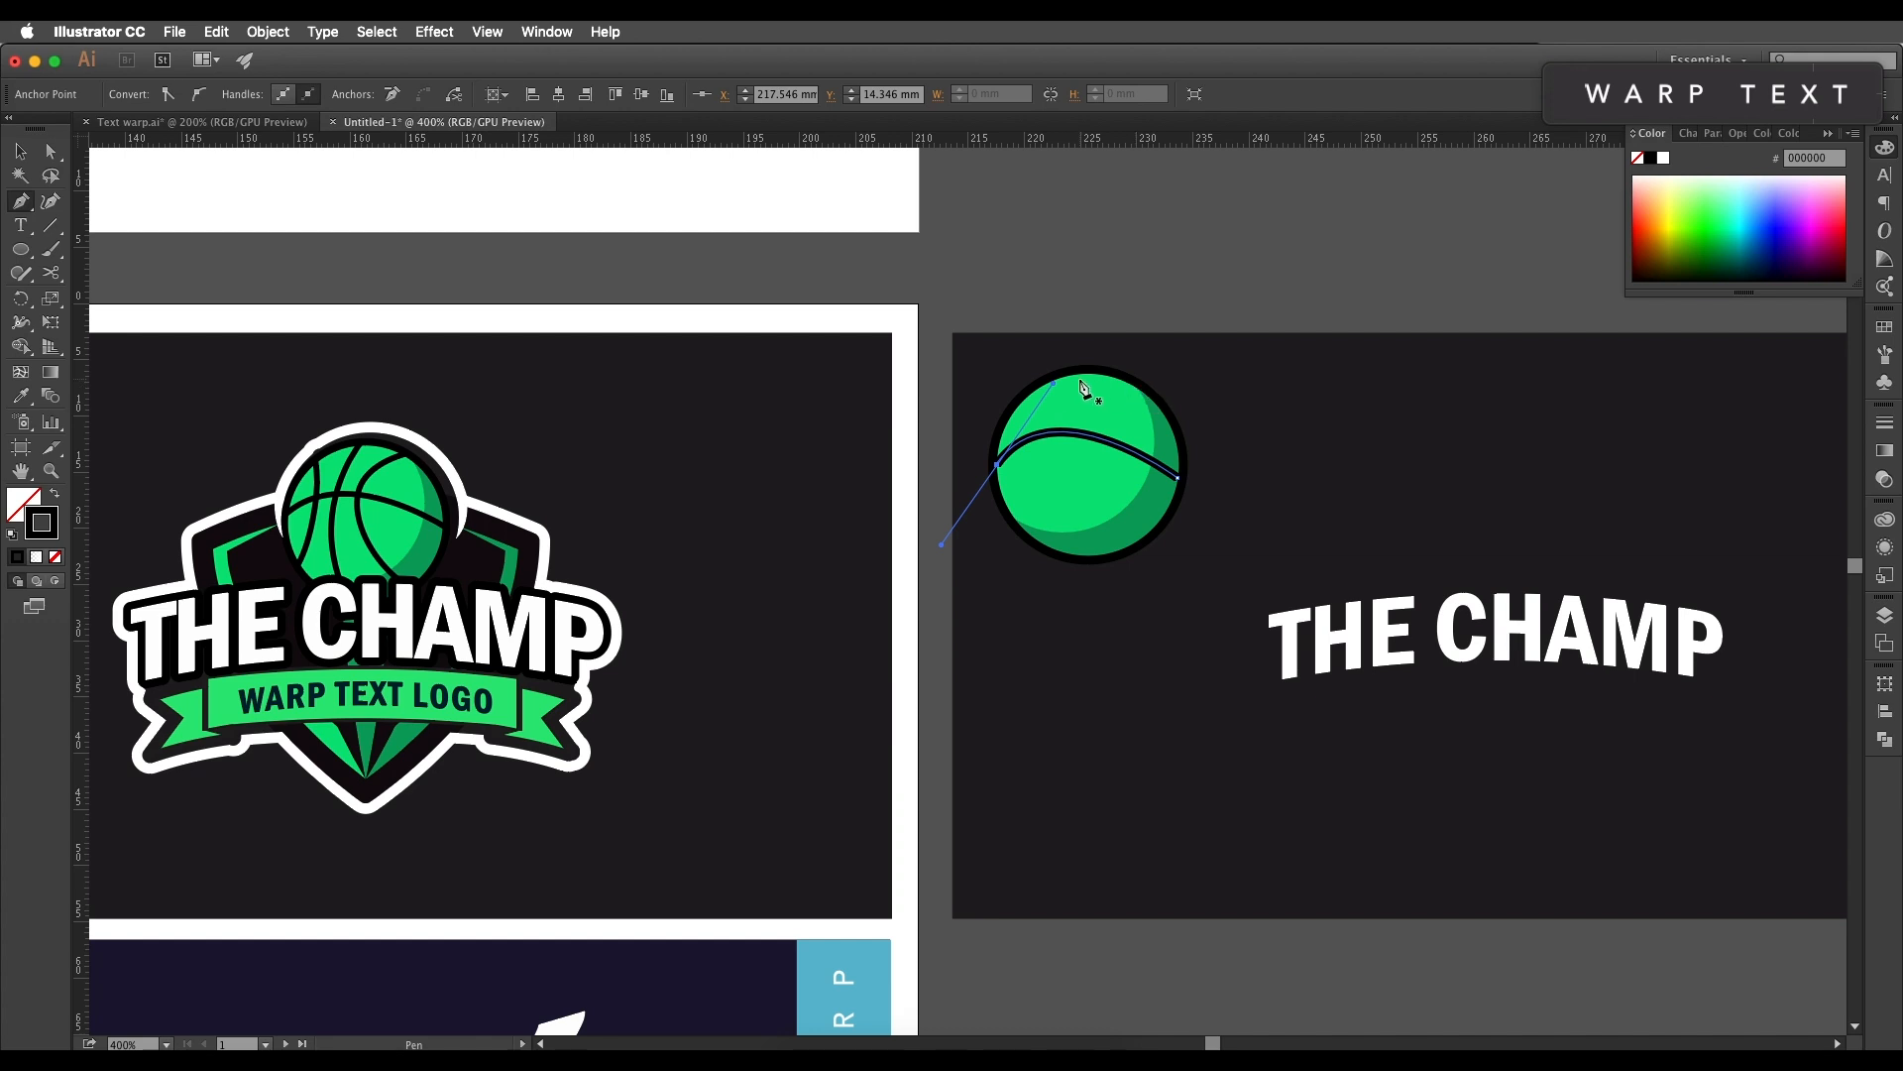
left_click(1079, 374)
left_click_drag(1079, 556, 1127, 664)
key("Escape")
Step: Add a curved seam on the ball's right side and a shorter one on its left with the Pen tool
left_click(1127, 381)
left_click_drag(1083, 432, 1078, 464)
left_click_drag(1149, 536, 1194, 556)
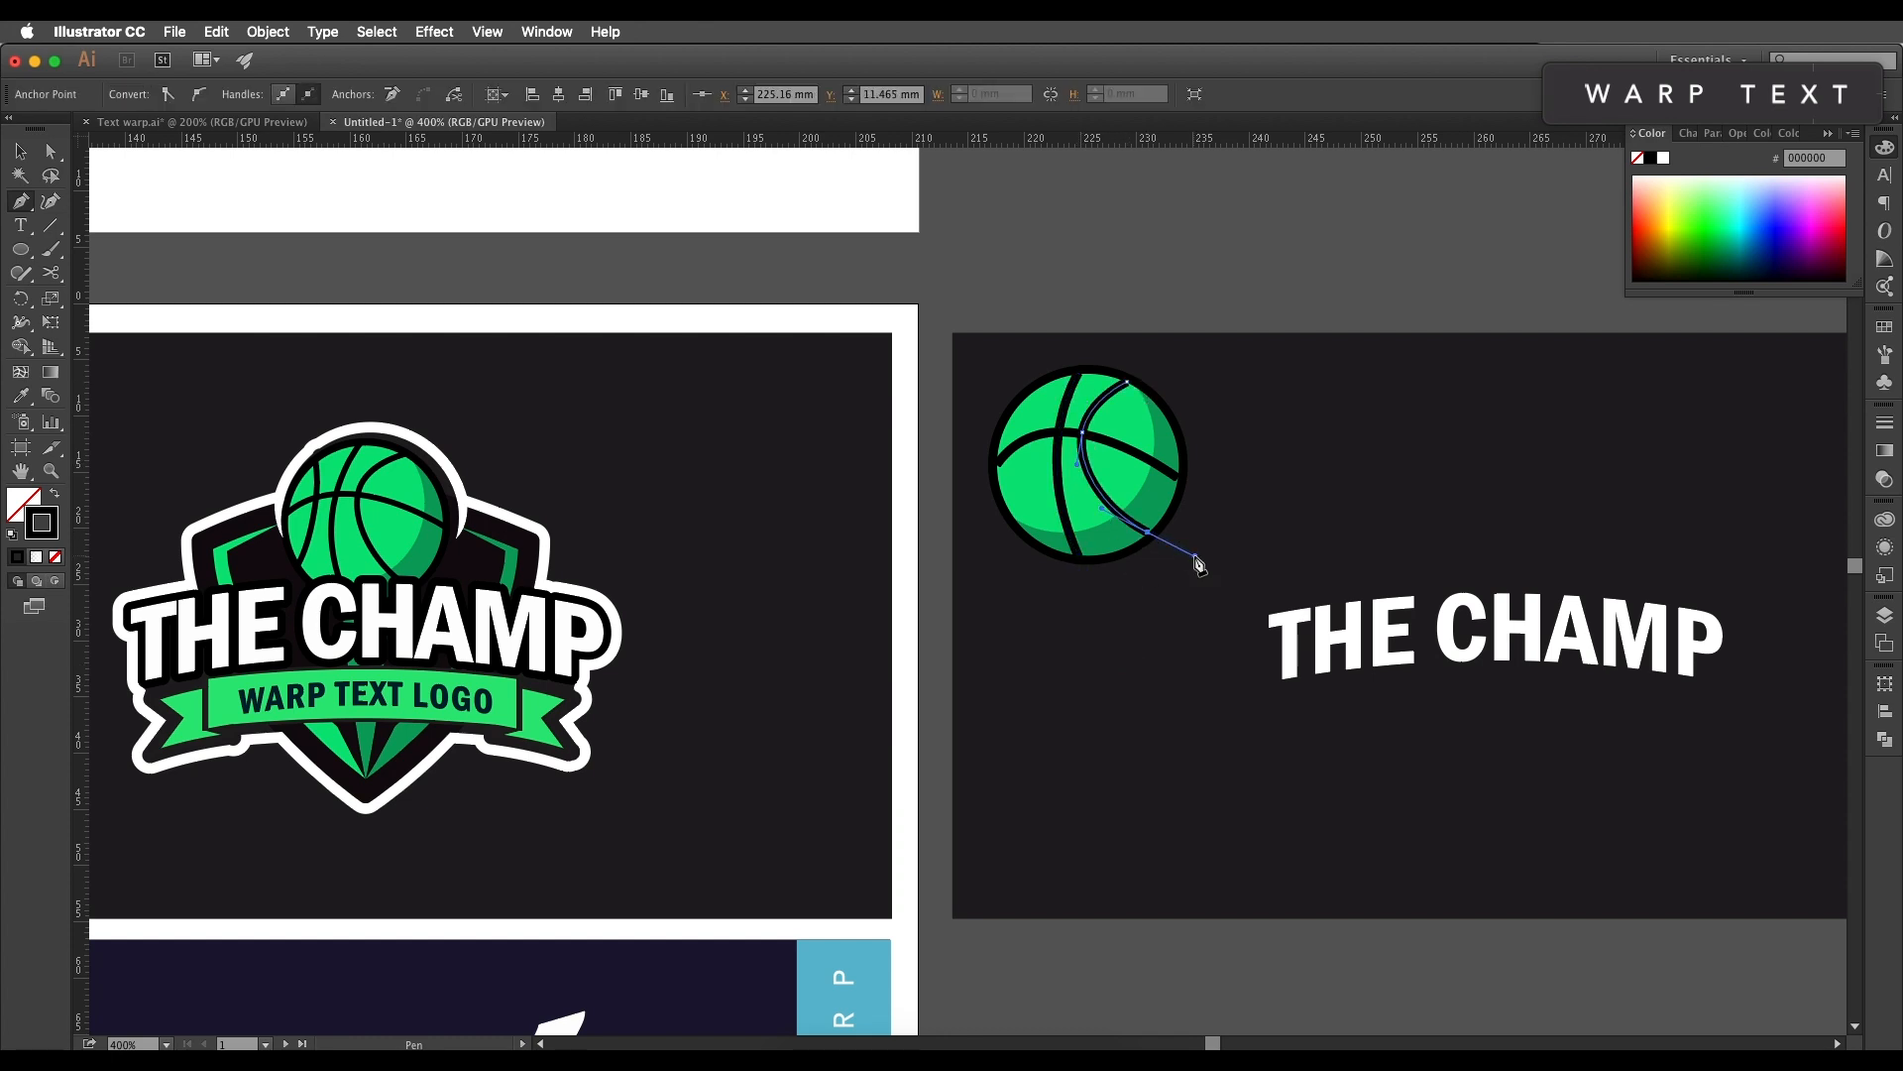
key("Escape")
left_click(1031, 394)
left_click_drag(1032, 436, 999, 554)
key("Escape")
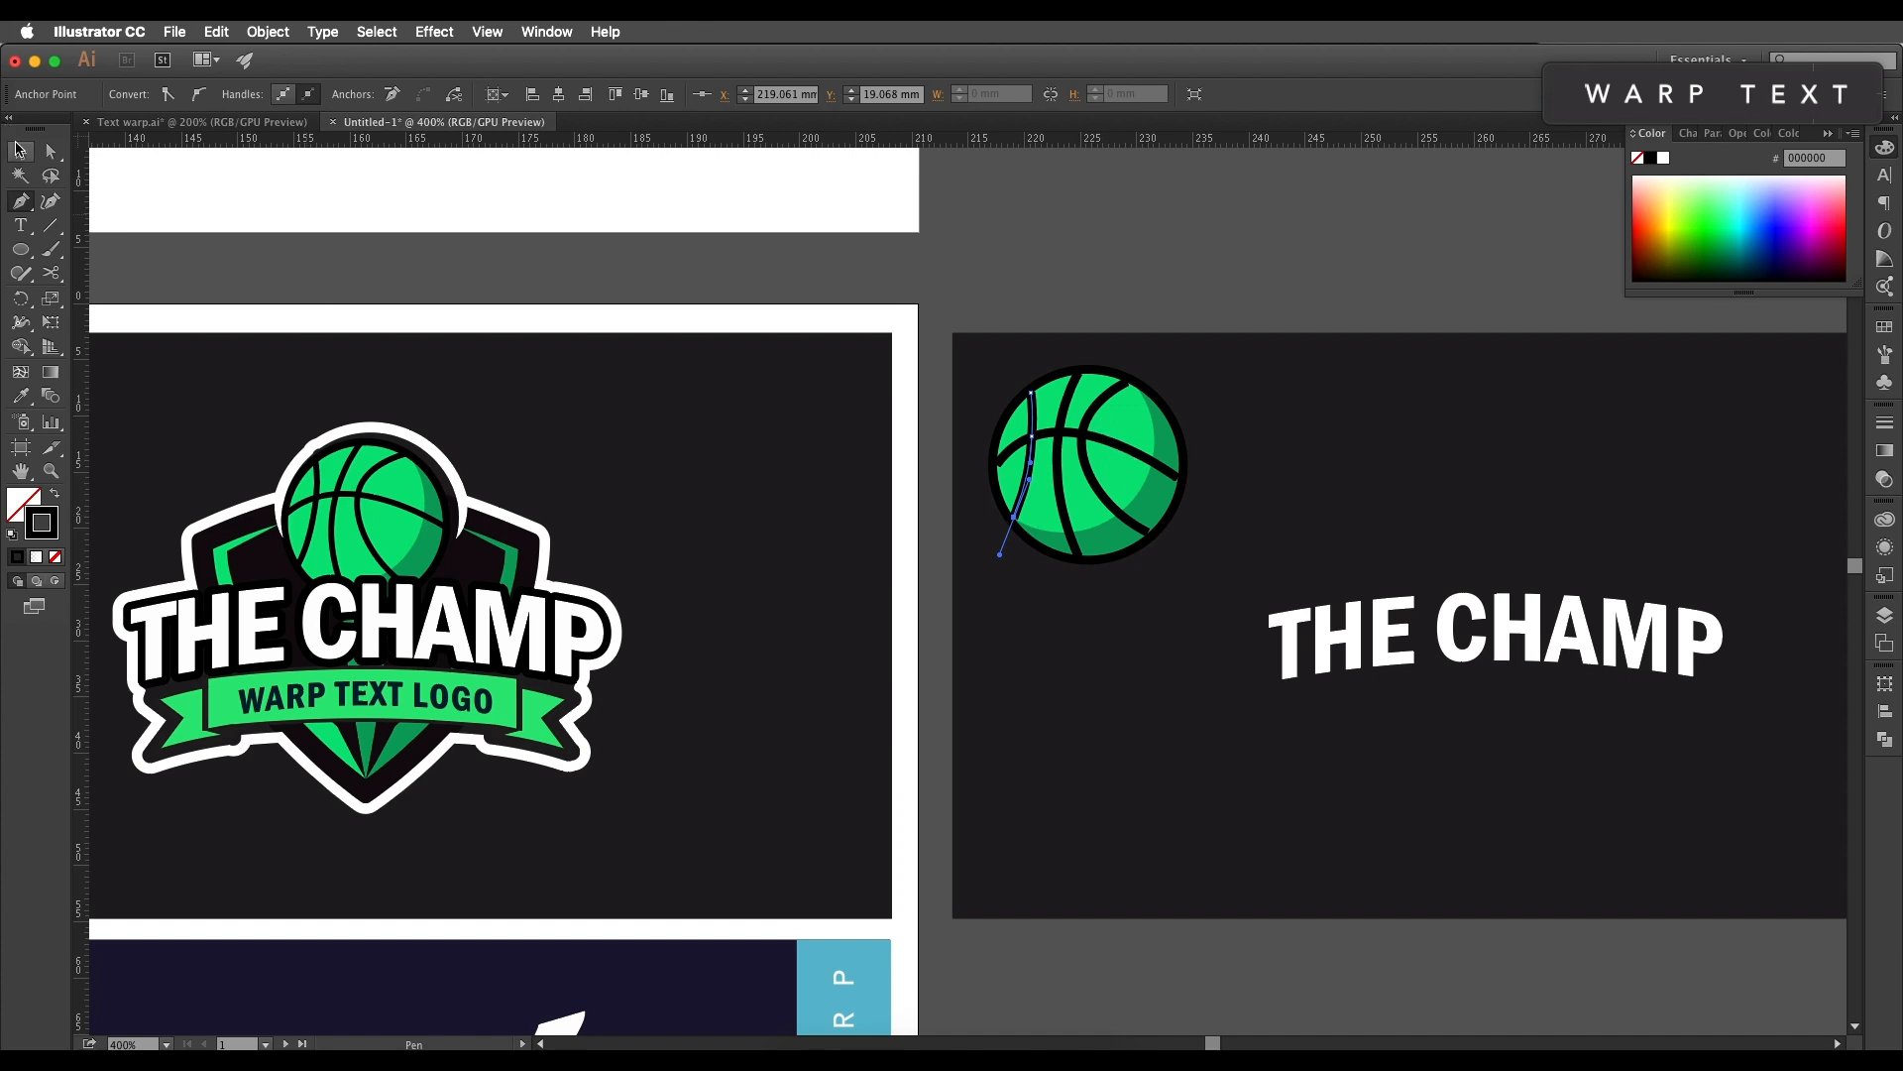
Step: Set the stroke weight of all the ball's seam lines to 0.5 mm and deselect them
left_click_drag(1014, 470, 1091, 419)
key("v")
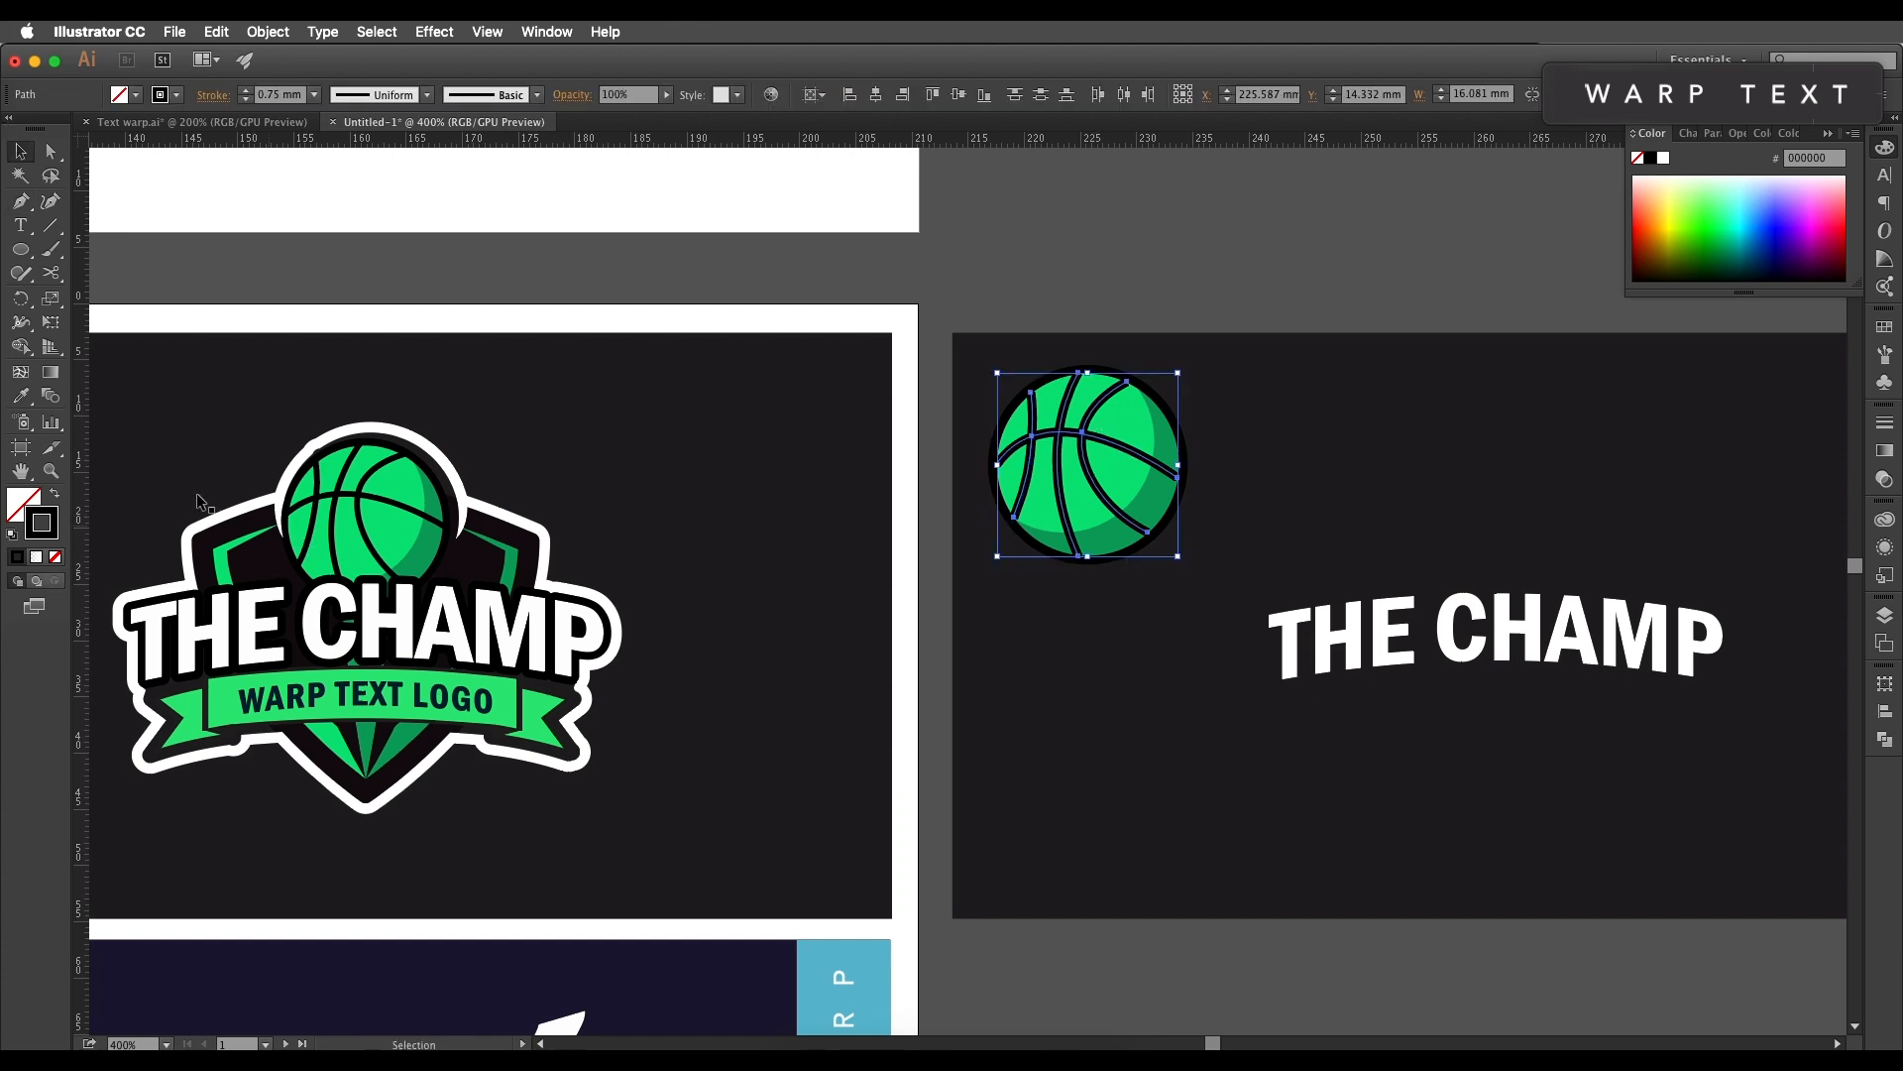
left_click(314, 94)
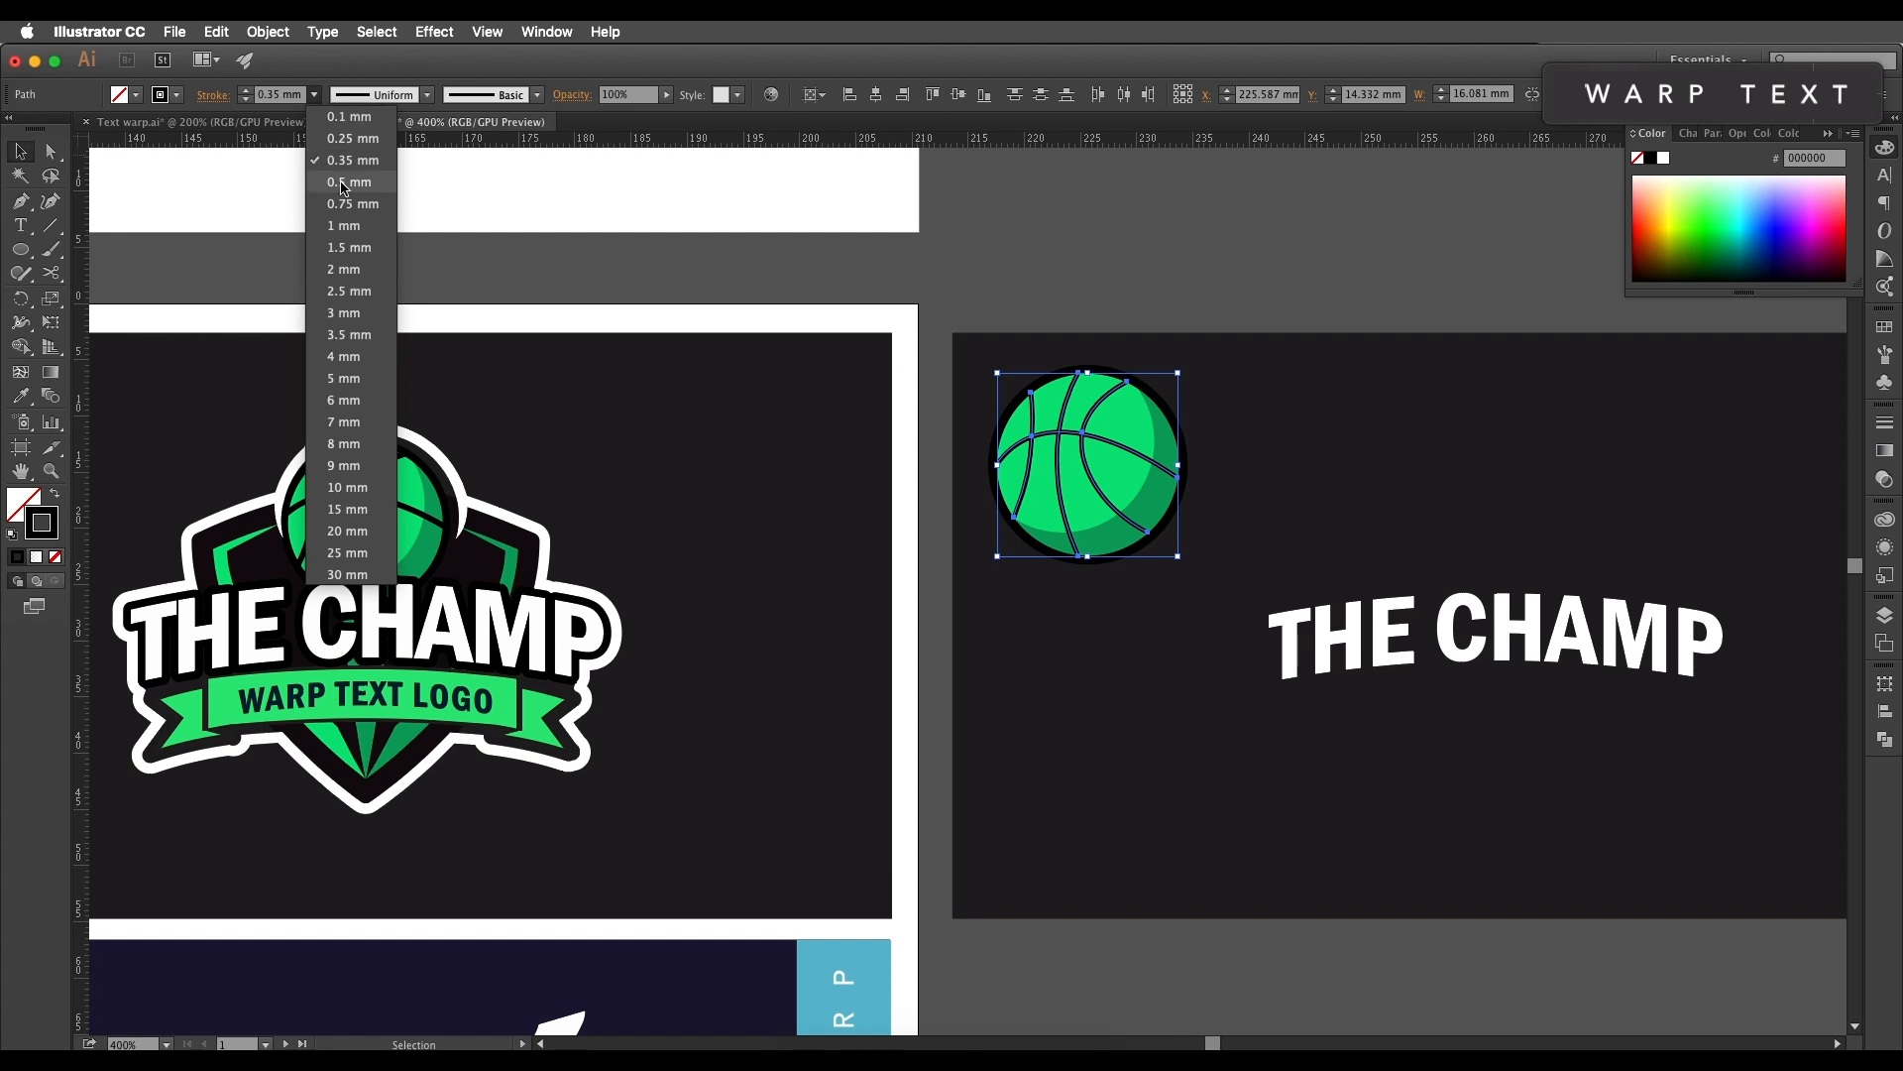
left_click(347, 194)
left_click(31, 153)
left_click(203, 175)
left_click_drag(1123, 314, 1130, 296)
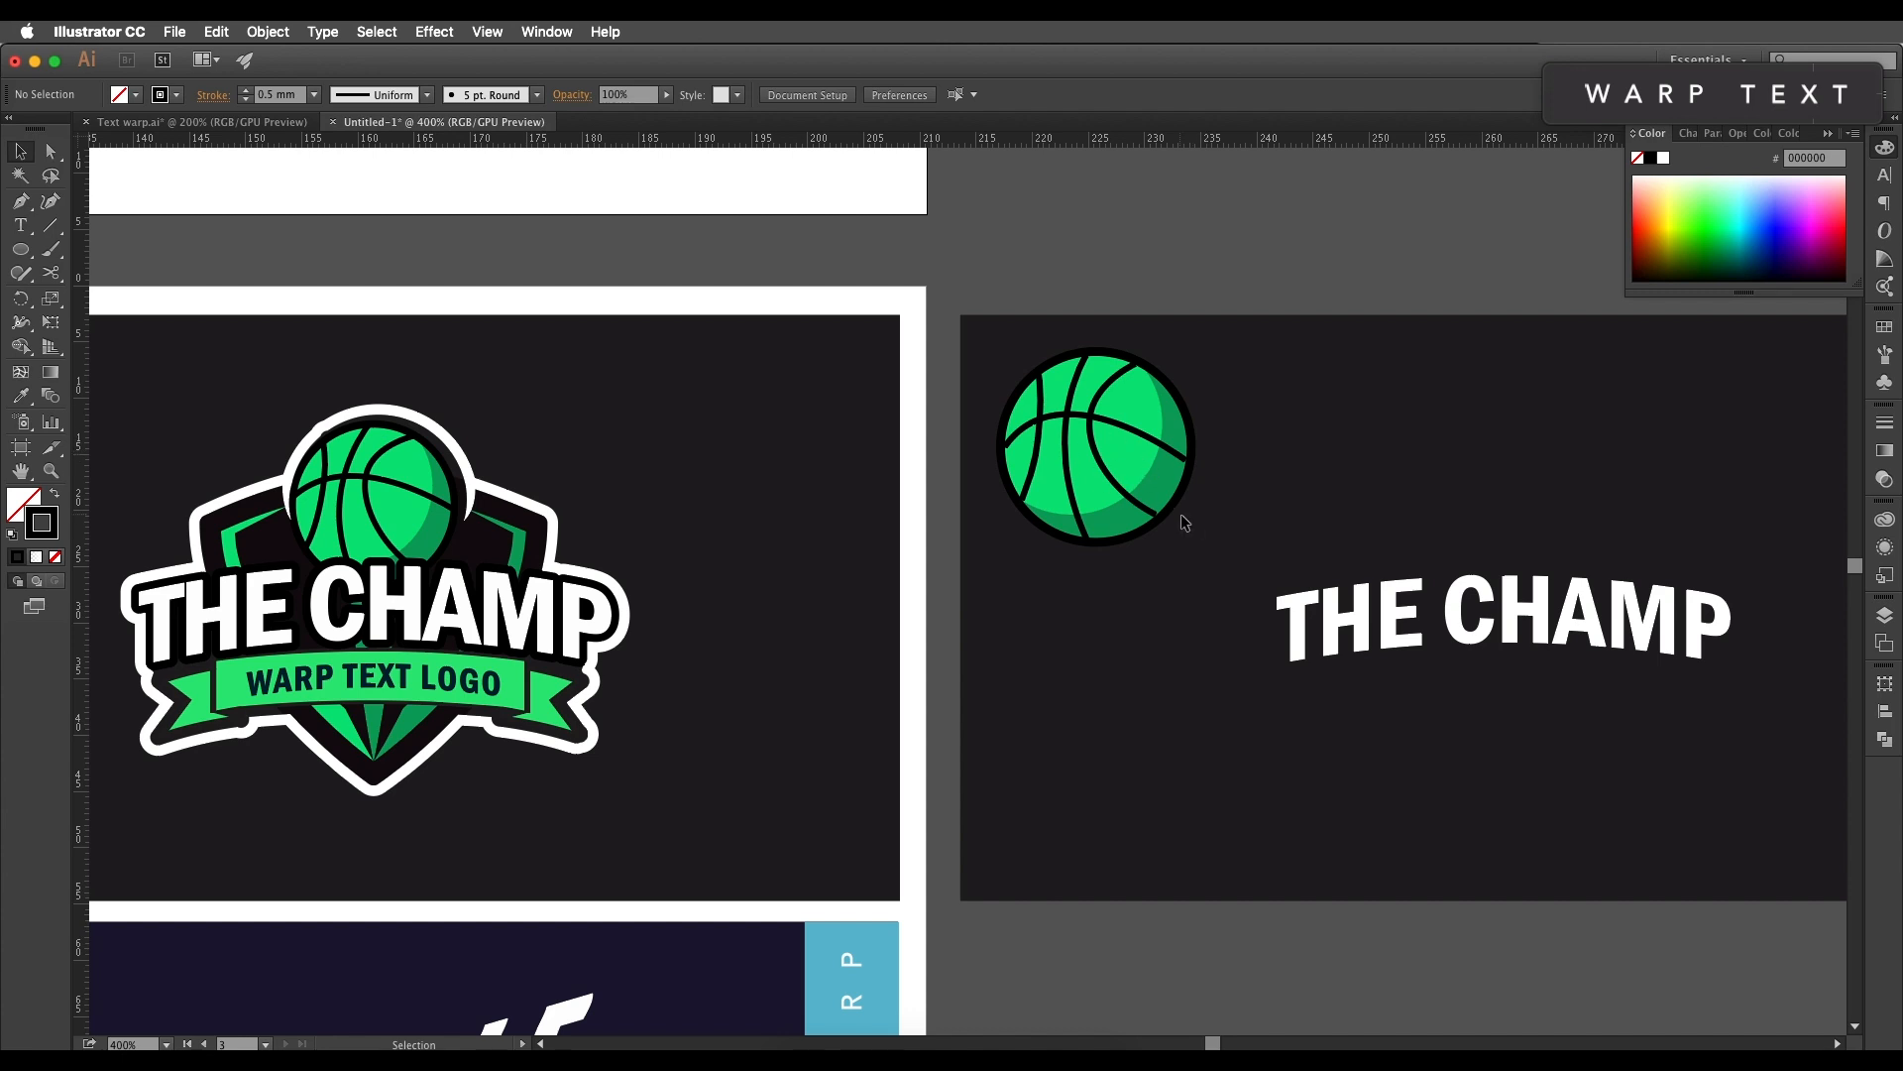
Step: Draw a circle about 30.5 mm in diameter on the empty canvas above the new logo's dark rectangle
scroll(1200, 506, "down", 2)
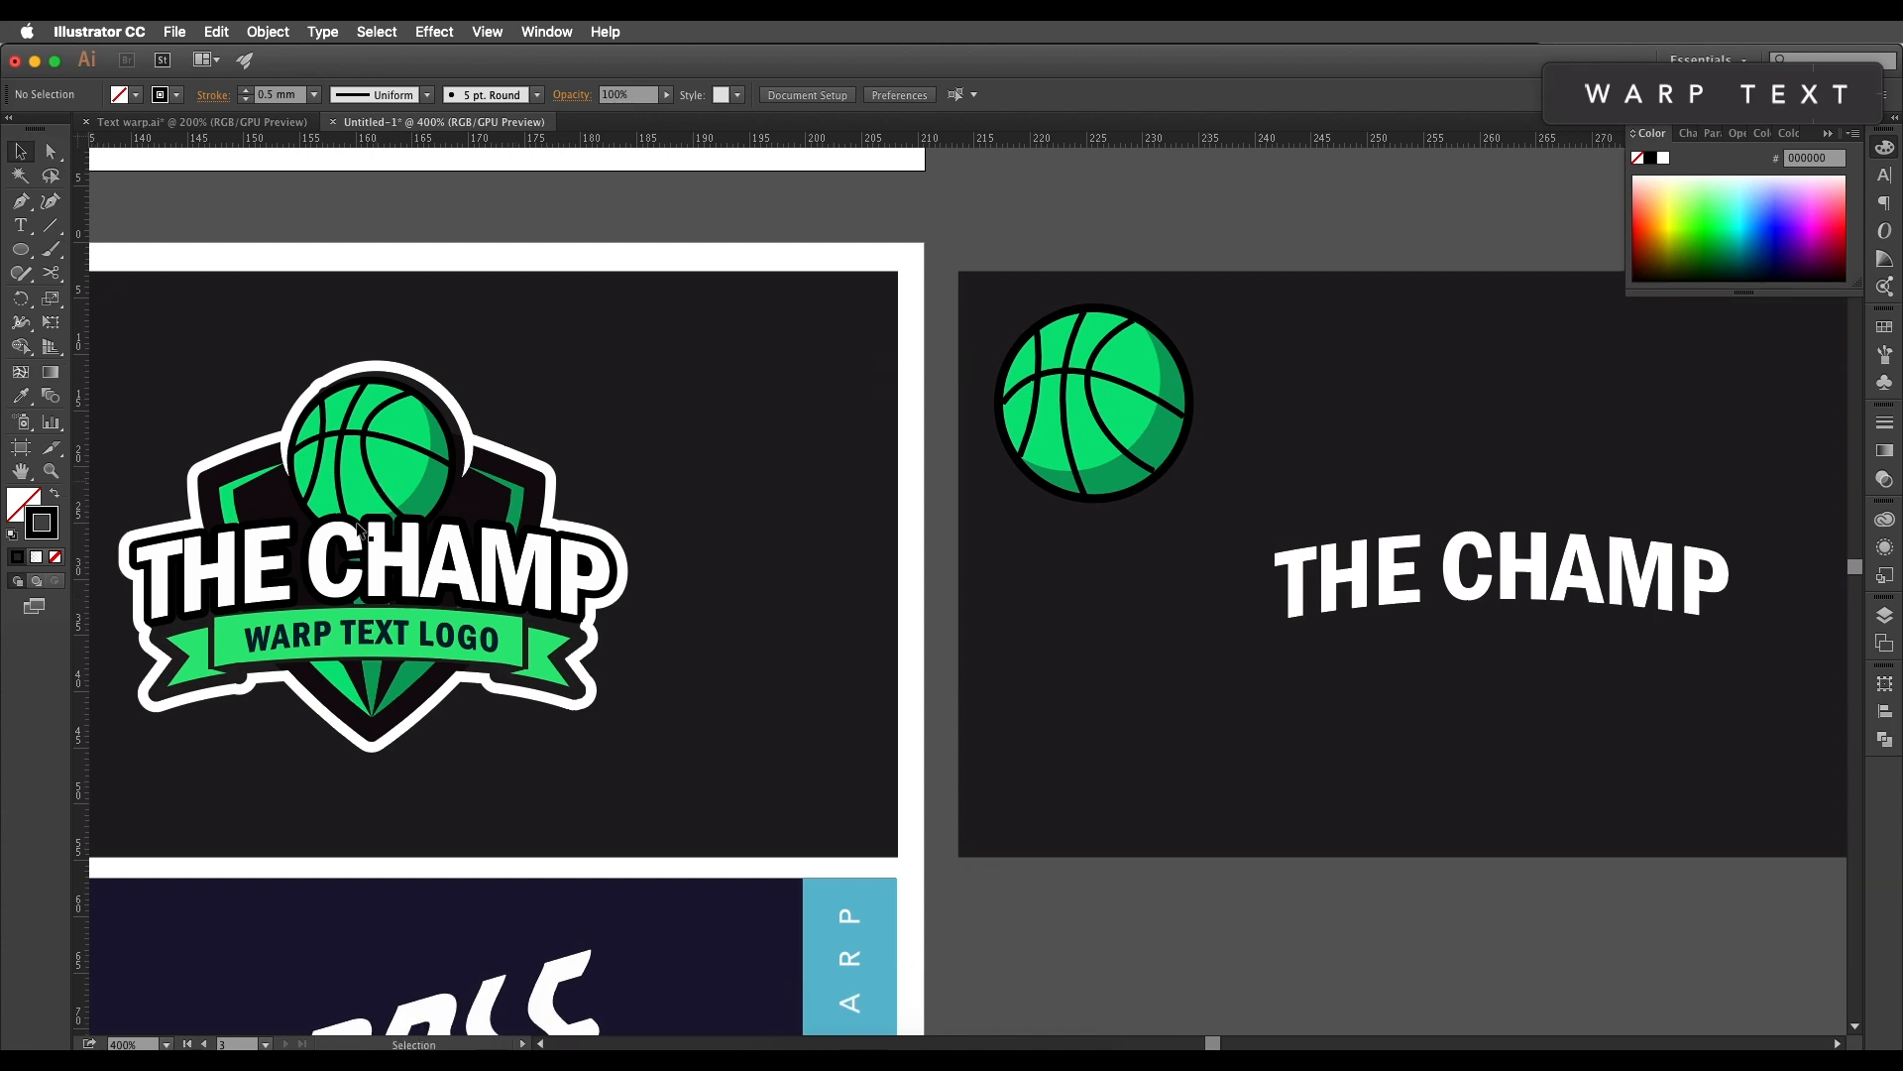
scroll(486, 500, "right", 1)
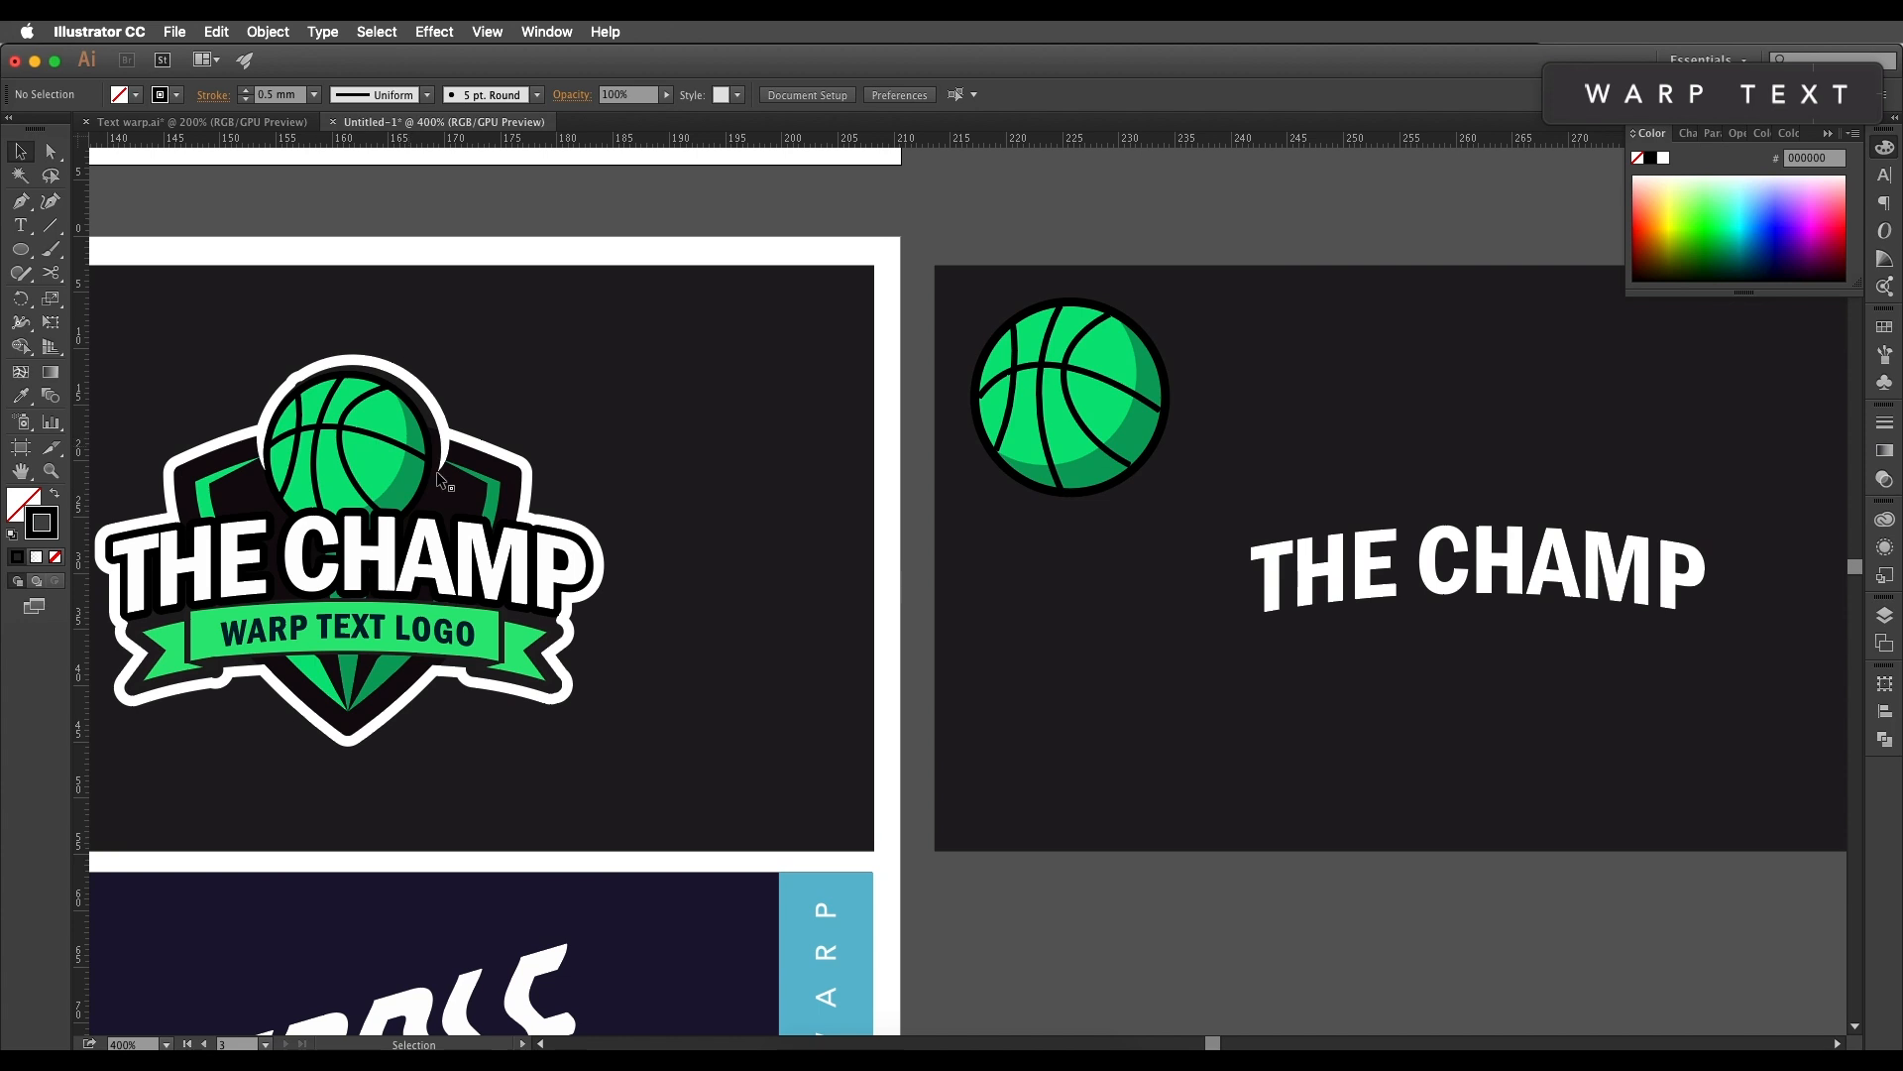
left_click_drag(1066, 511, 1036, 568)
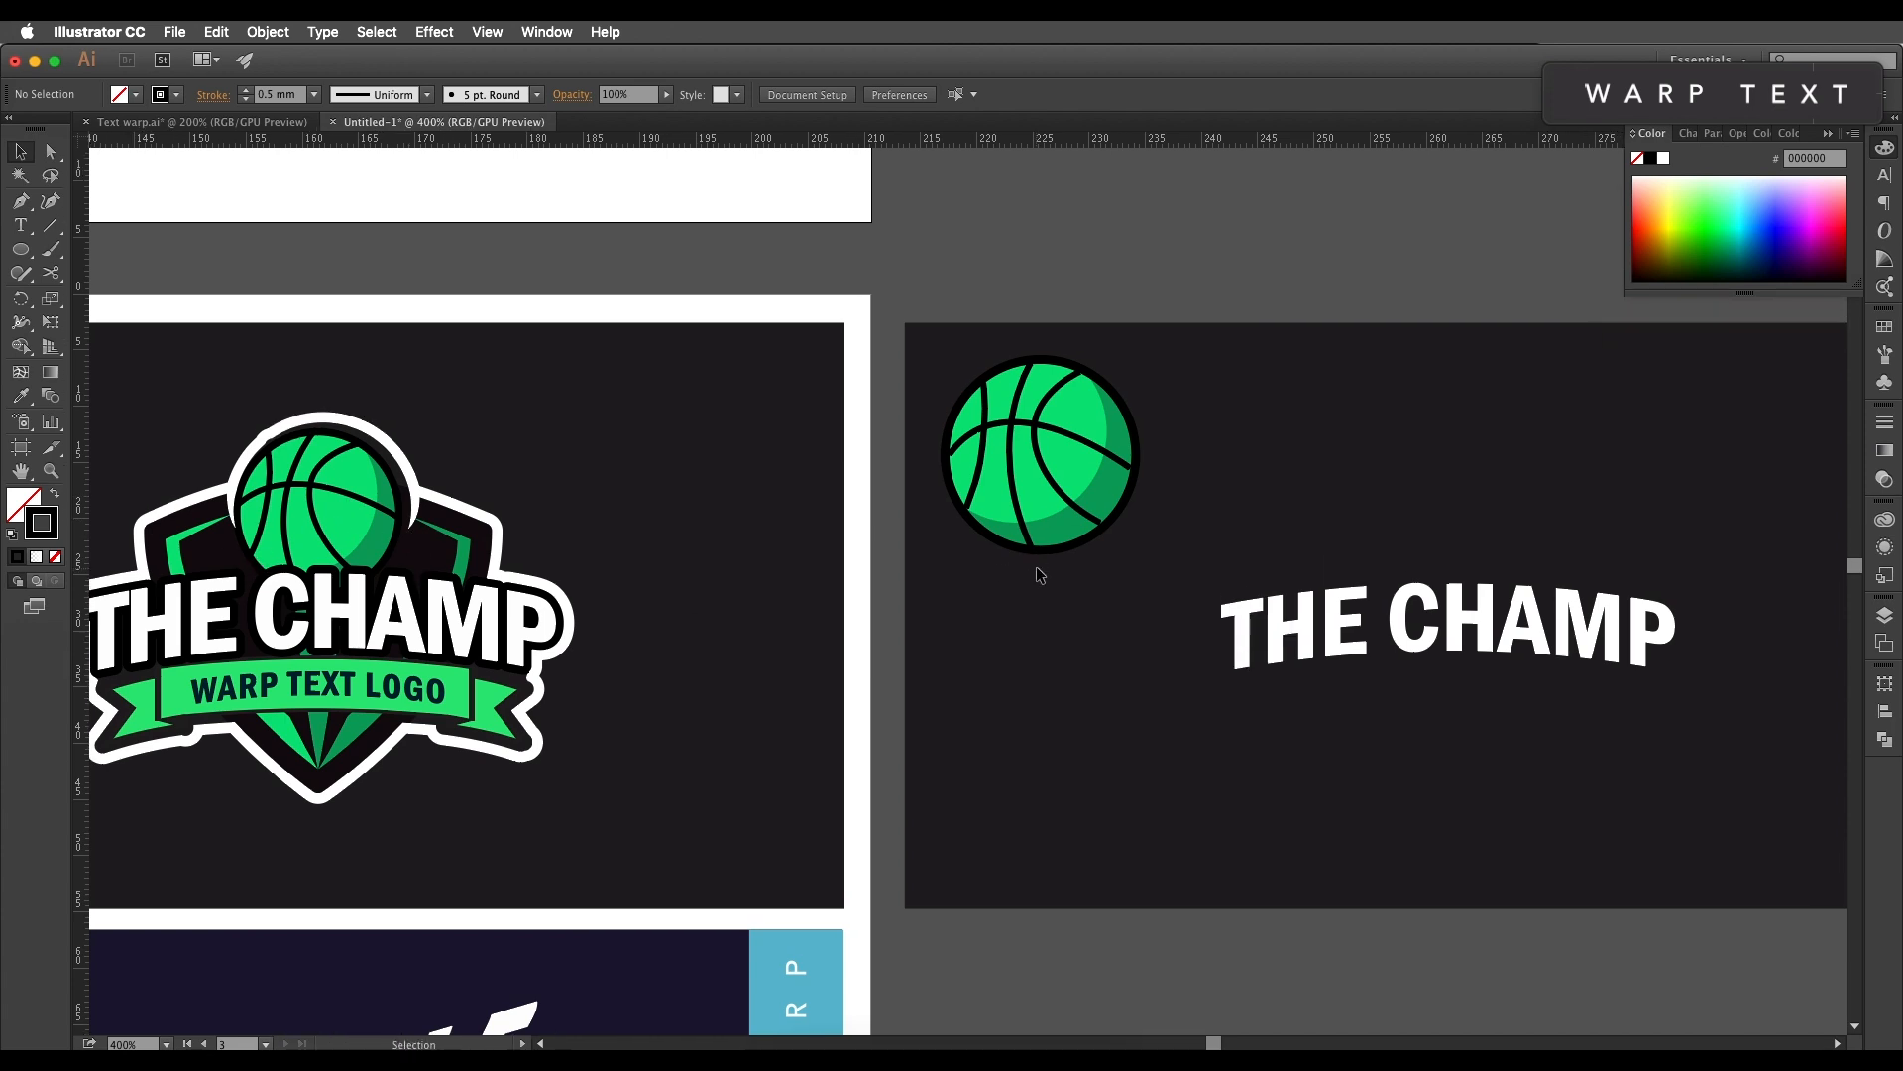
left_click(20, 249)
scroll(1351, 476, "up", 5)
scroll(1351, 476, "right", 1)
left_click_drag(1240, 364, 1353, 536)
scroll(1253, 489, "left", 2)
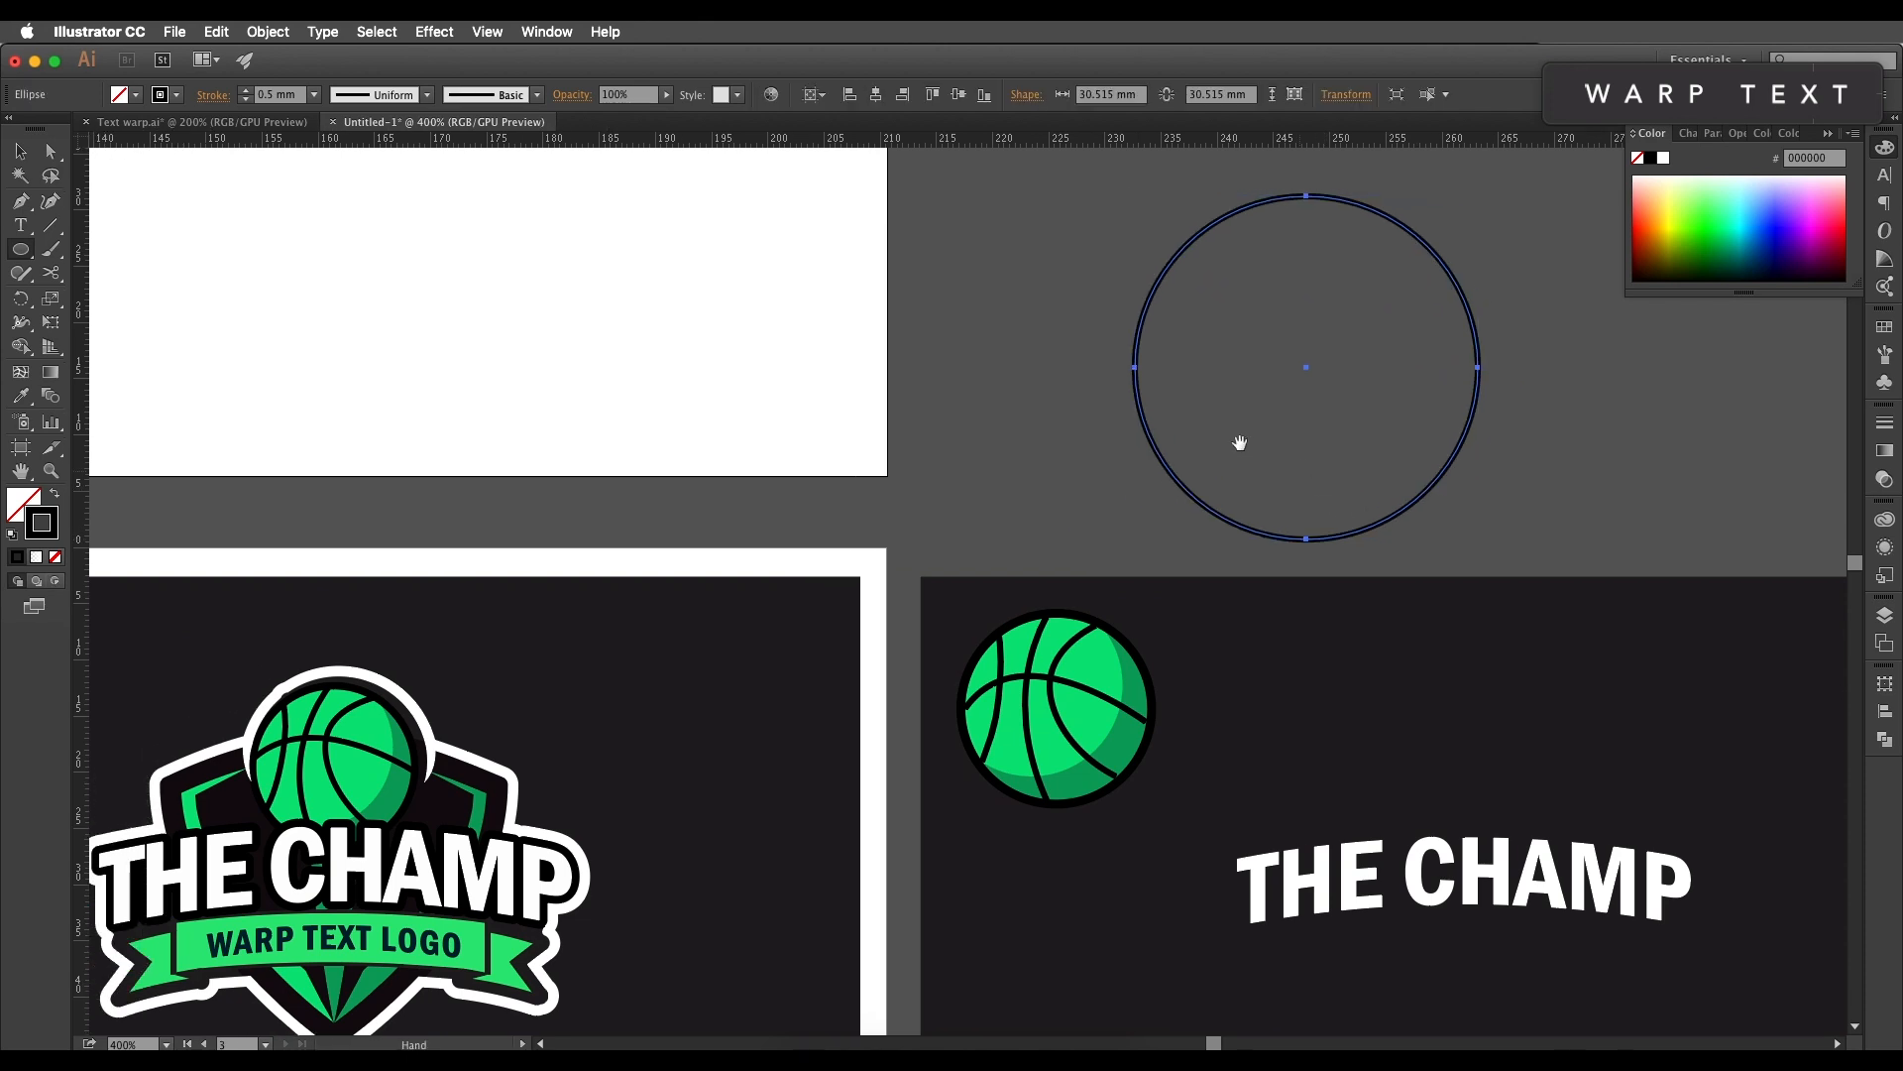
Step: Convert the circle's bottom, right and left anchor points to corner points, keeping the top one smooth
left_click_drag(20, 202, 92, 274)
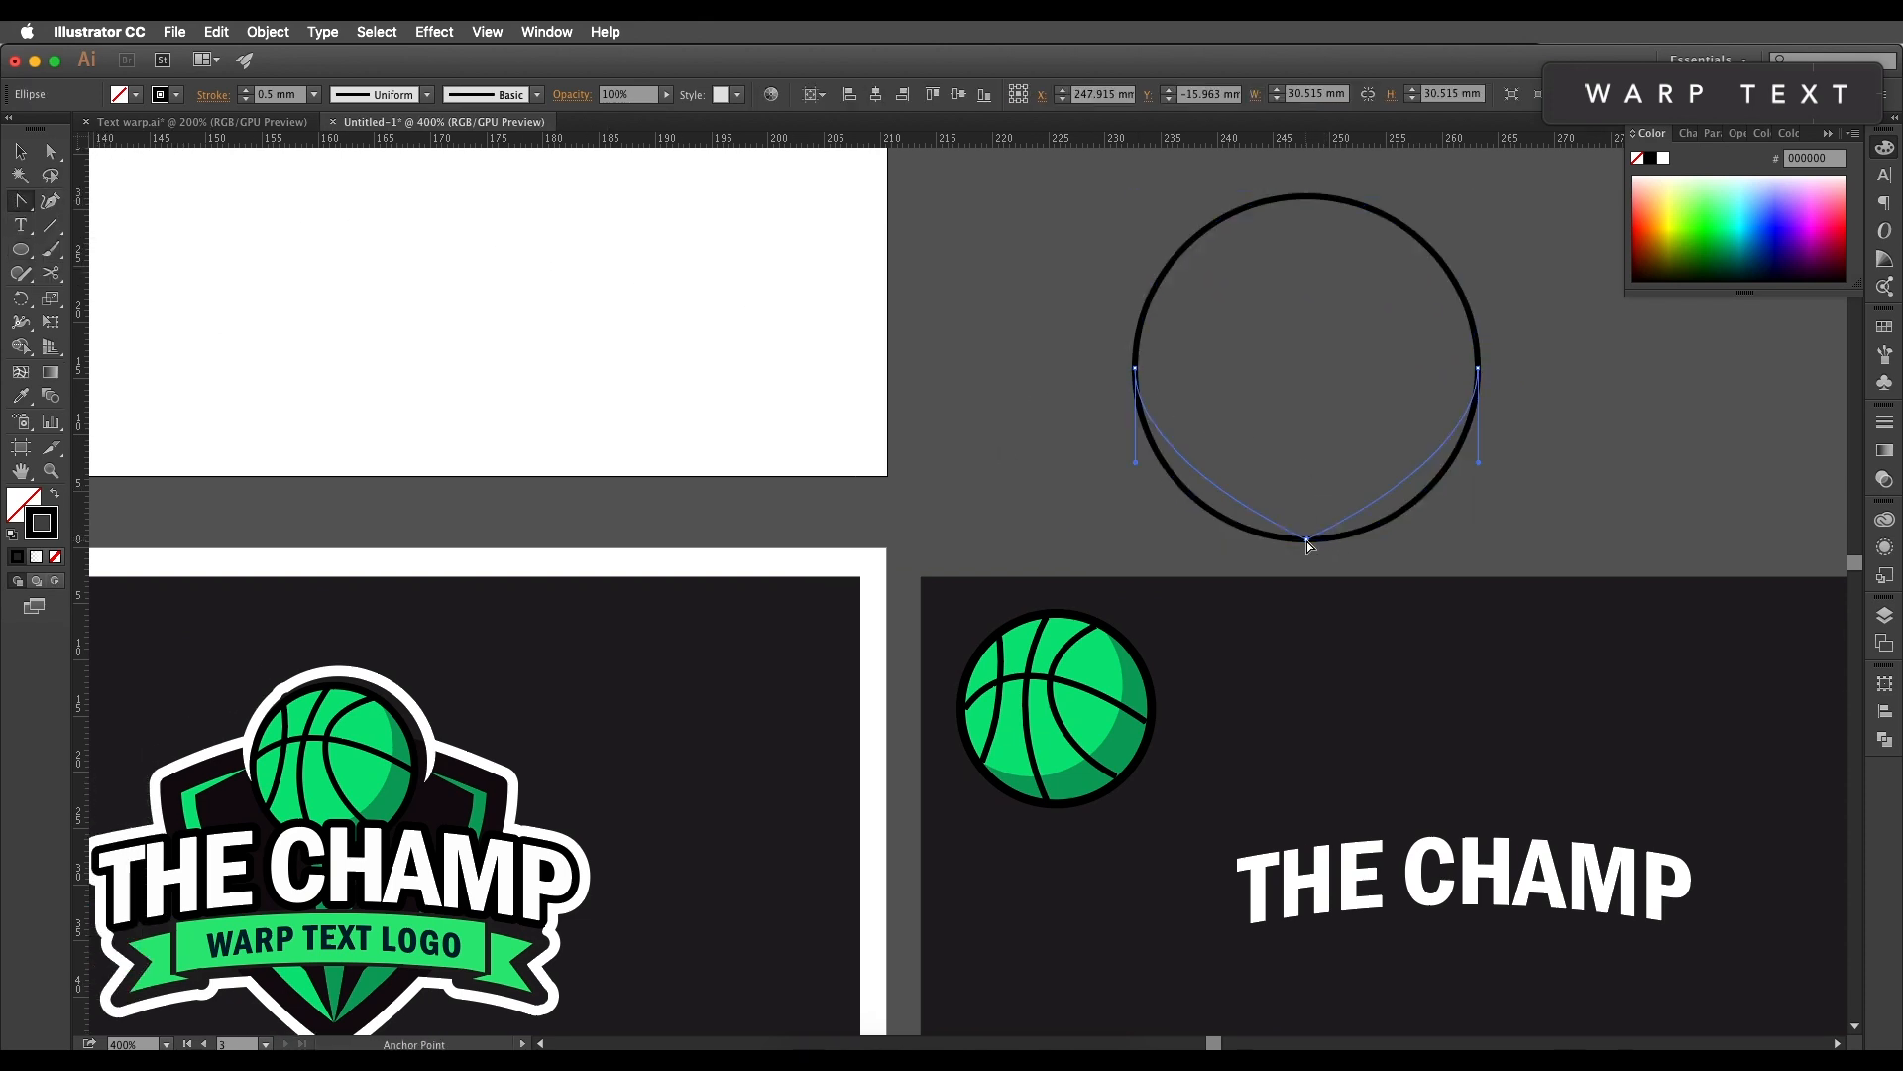
left_click(1307, 538)
left_click(1478, 368)
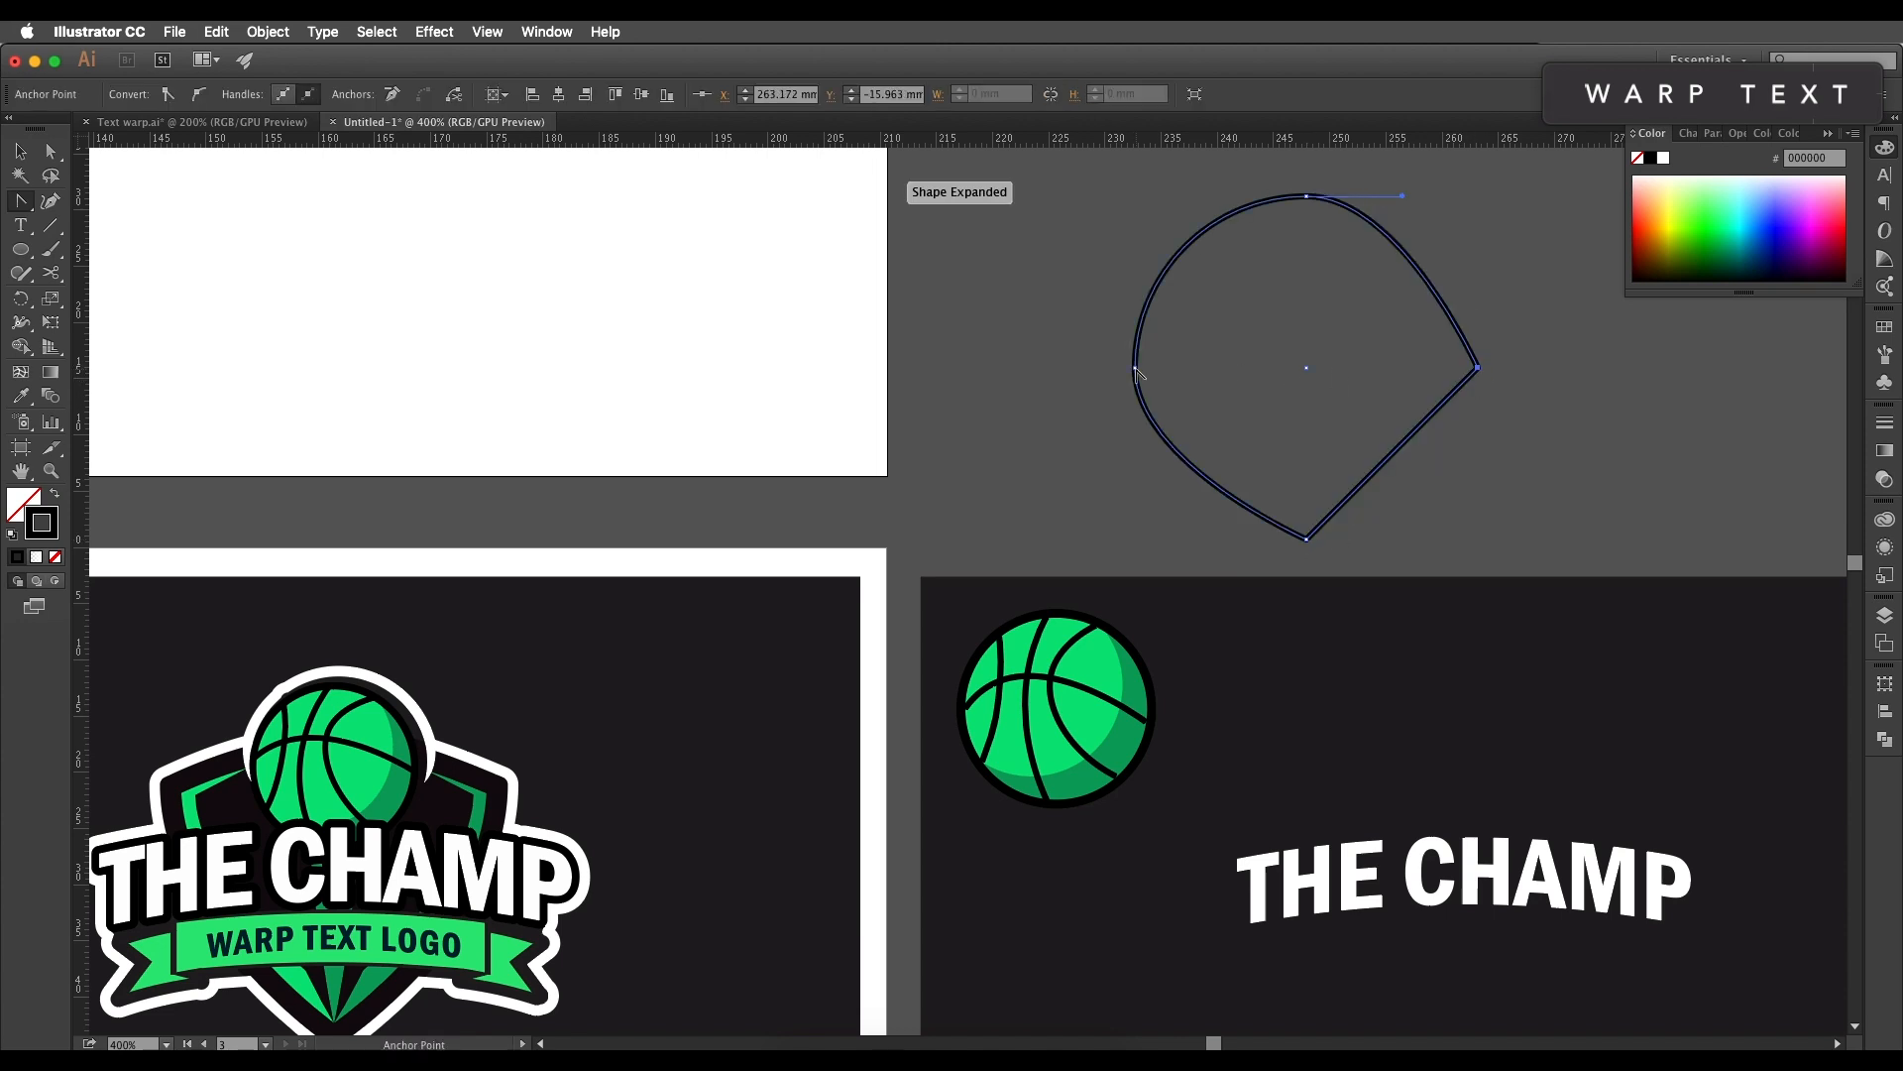
left_click(1135, 368)
Step: Raise the shape's left and right corner points together by about 10 mm
left_click(51, 152)
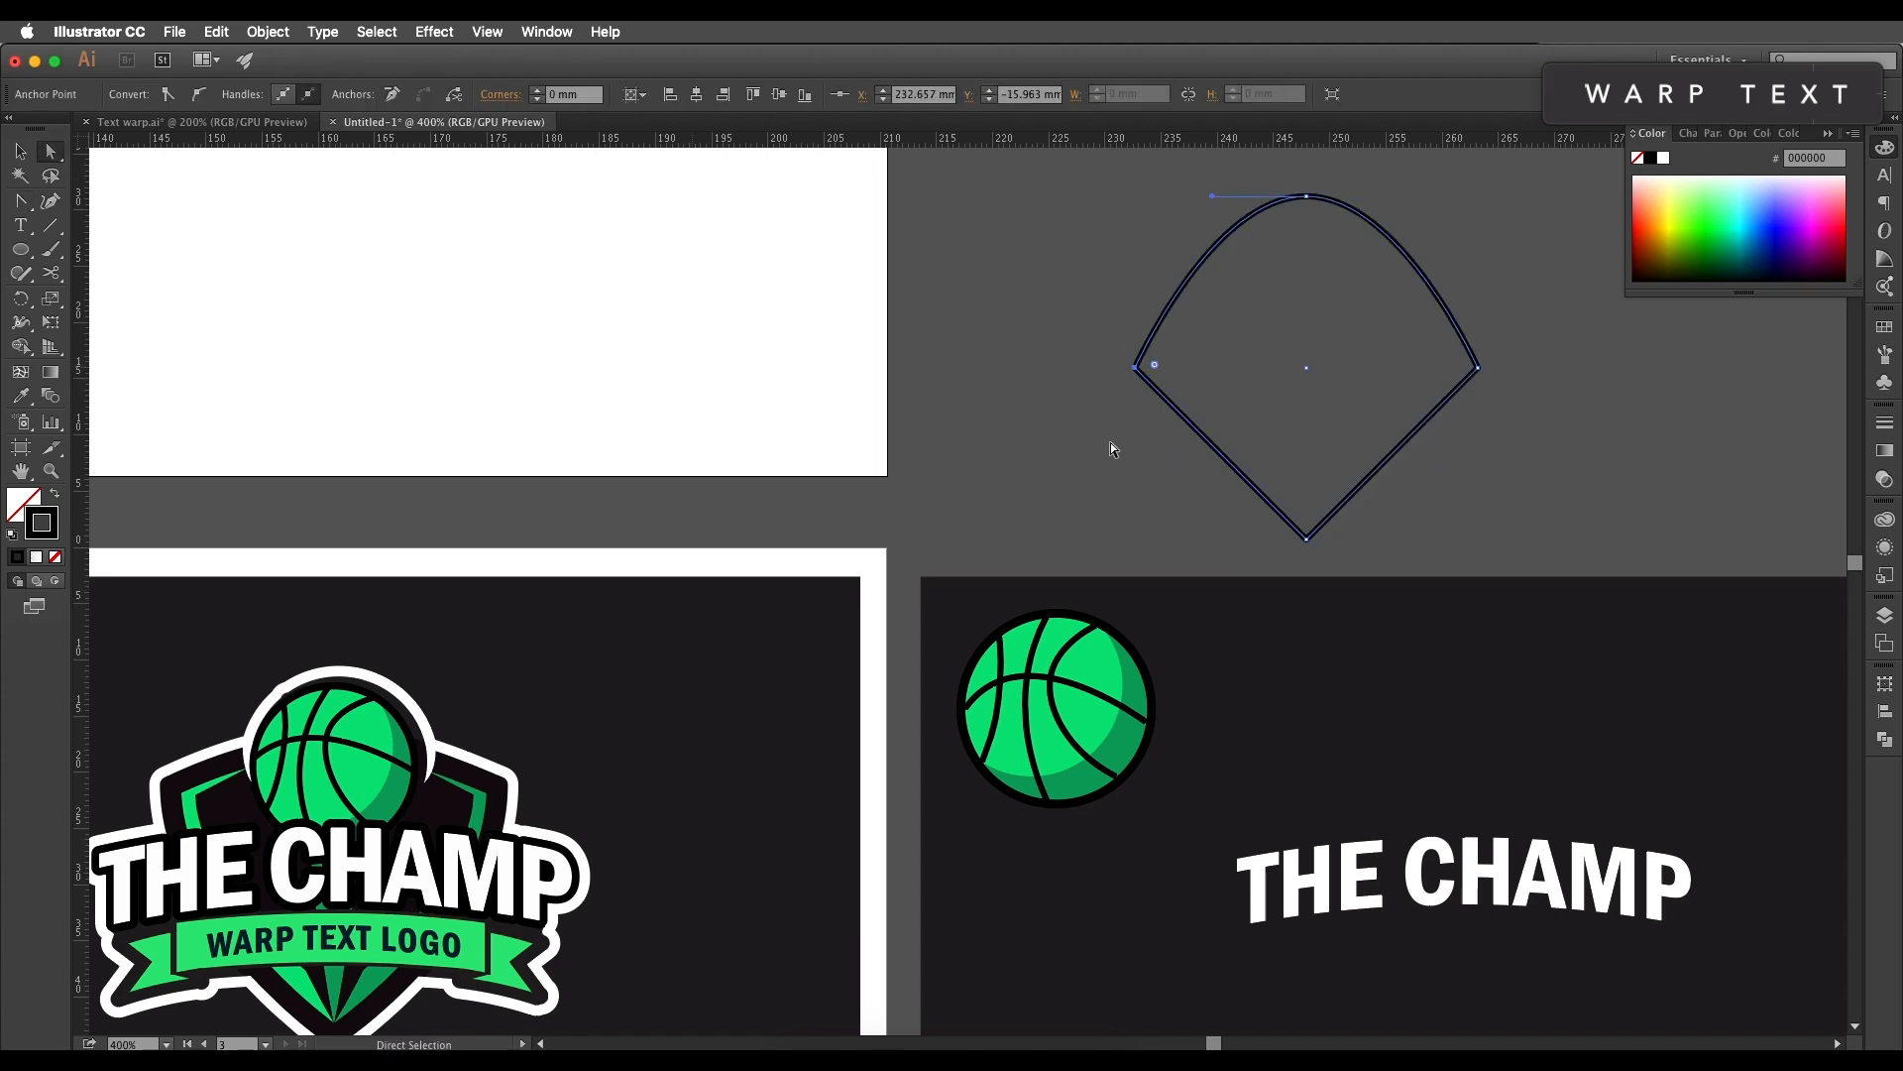
left_click(1478, 368, "shift")
left_click_drag(1479, 373, 1478, 255)
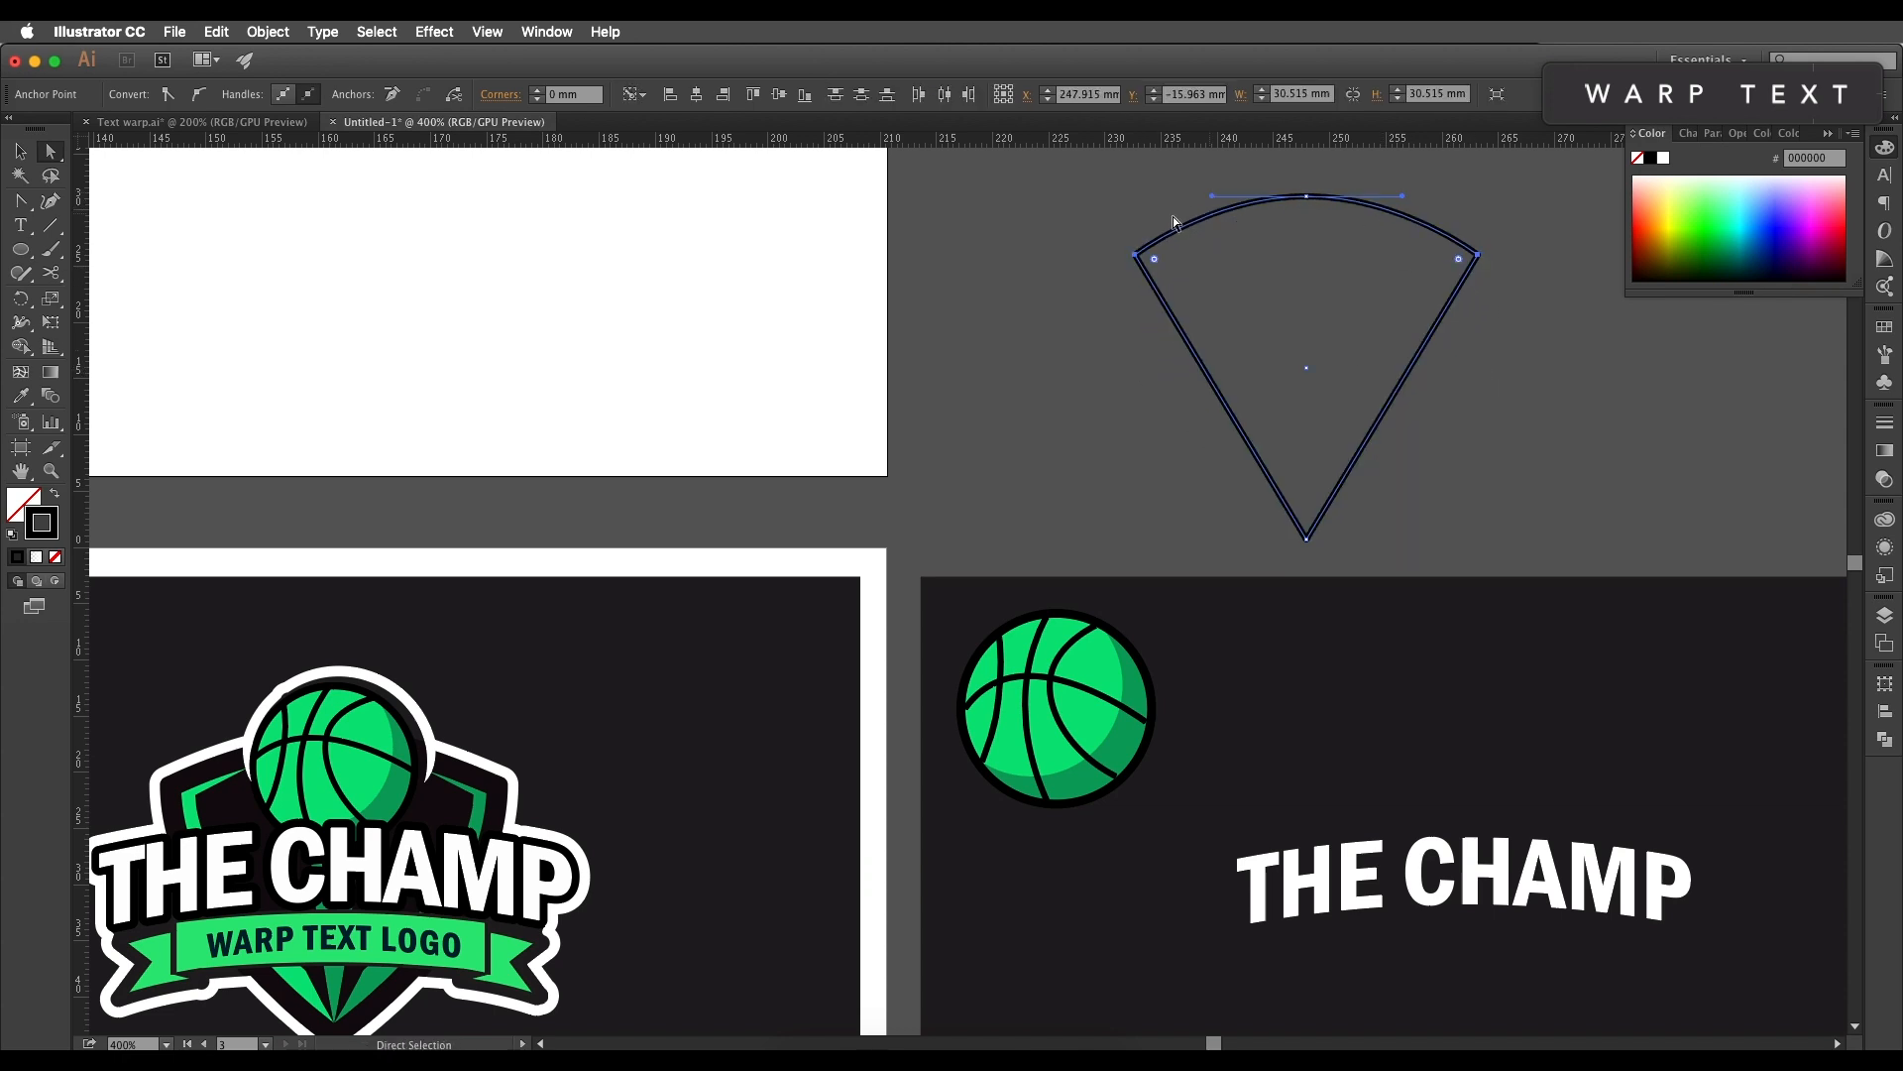
Step: Pull vertical curve handles down from the left and right corner points to round the shield's lower sides
left_click(21, 203)
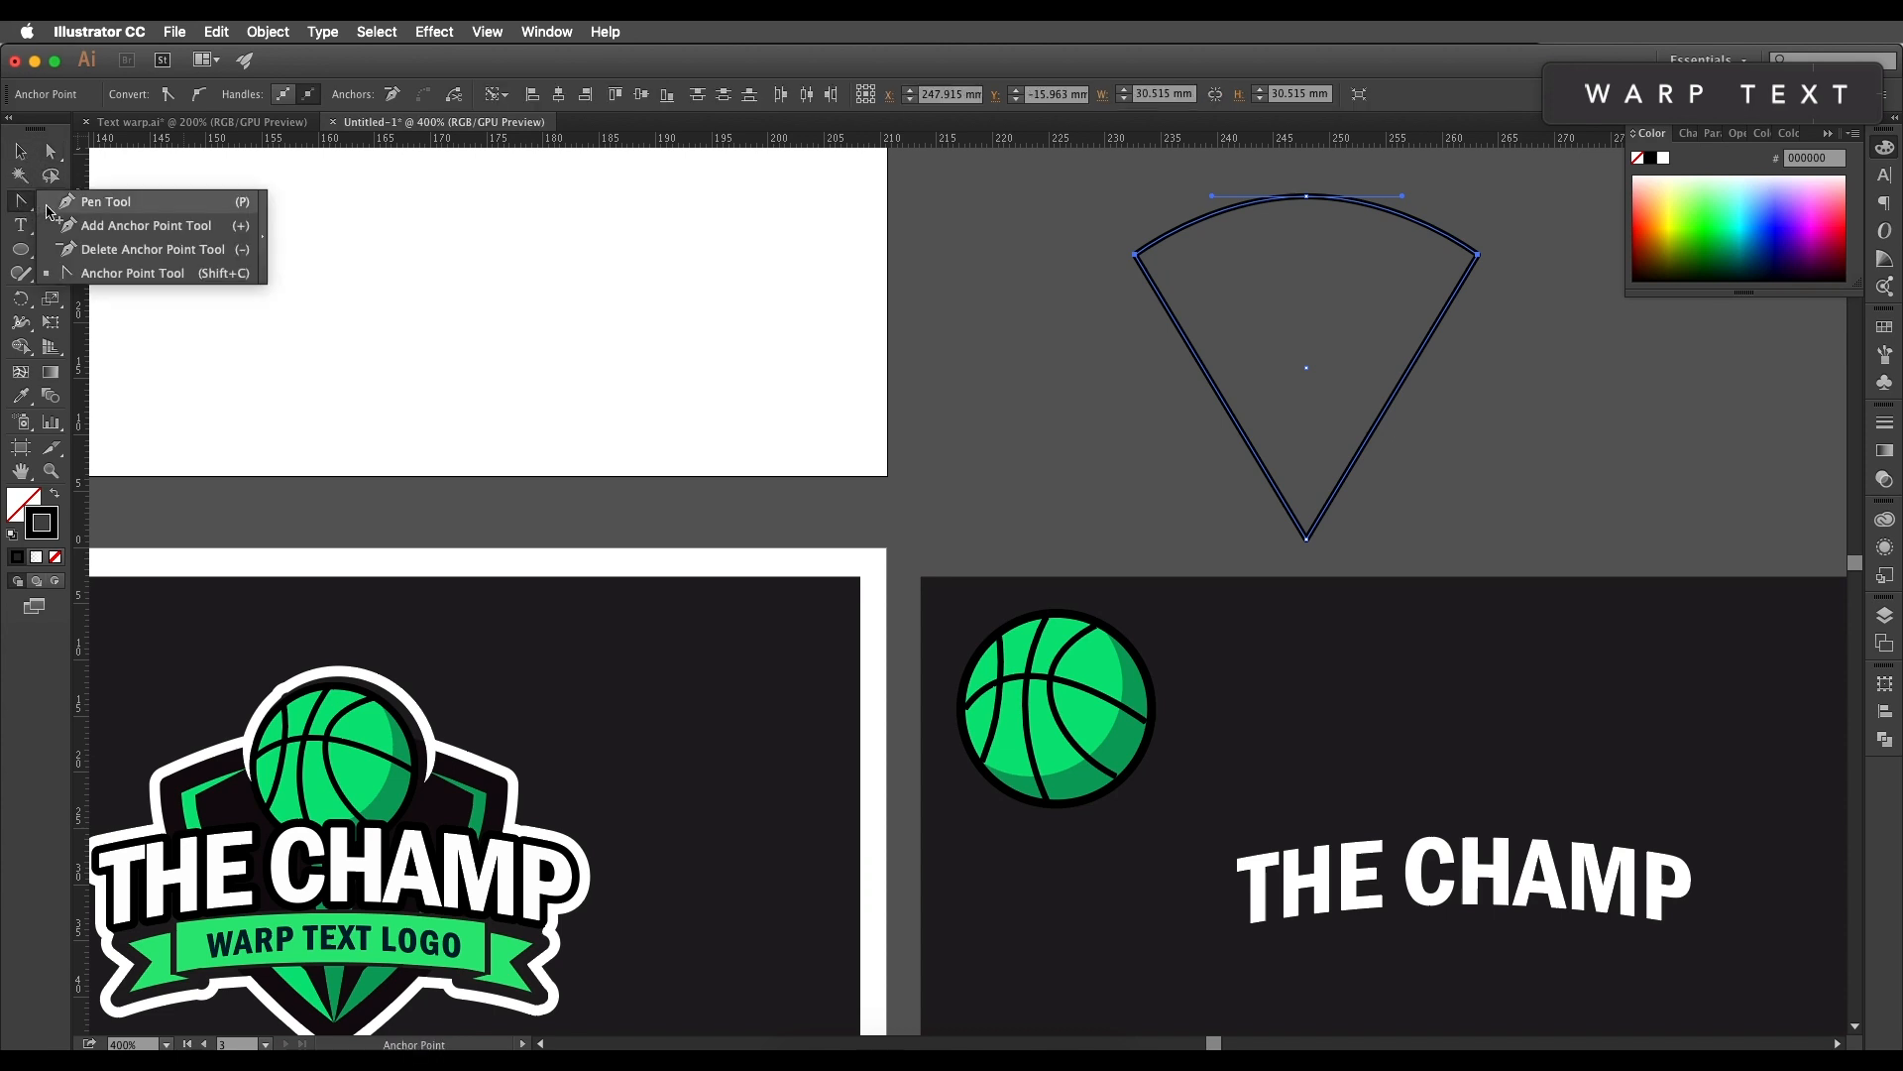
left_click(129, 272)
left_click_drag(1135, 255, 1153, 392)
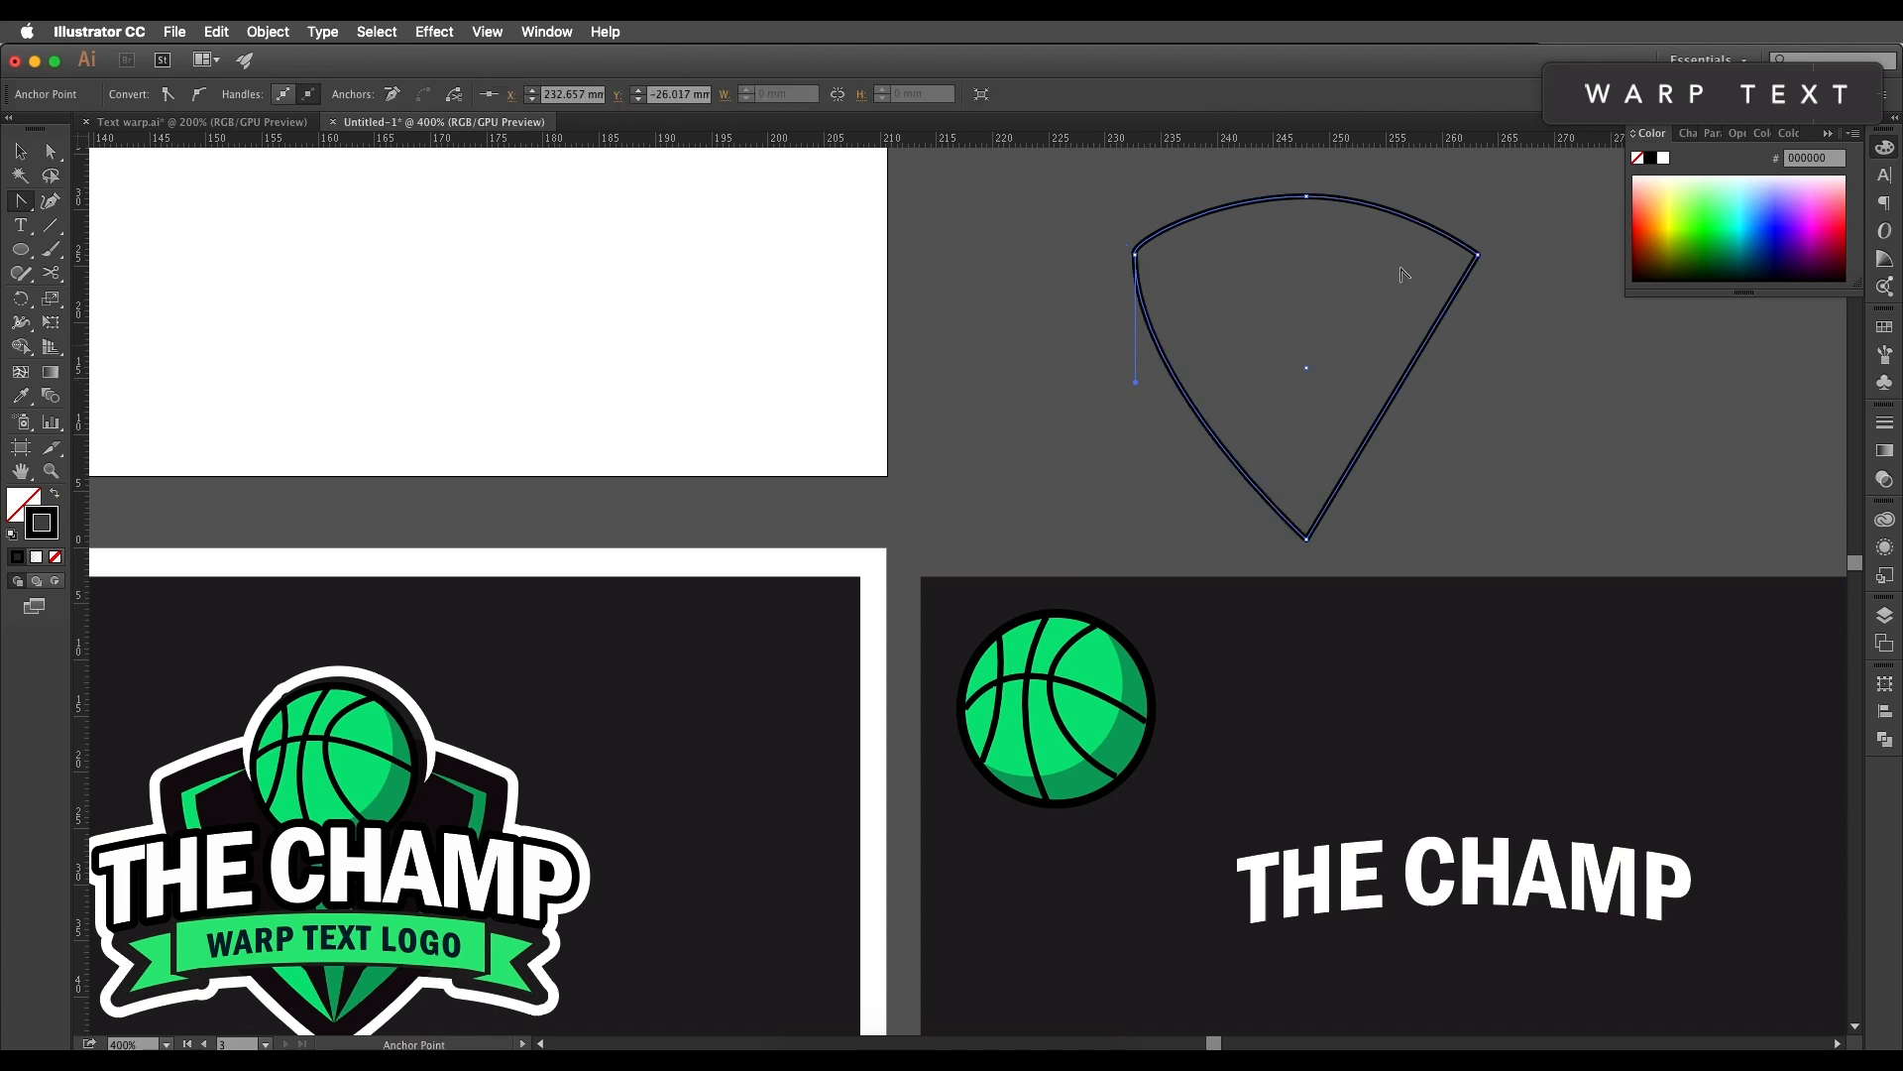
left_click(1478, 255)
left_click_drag(1478, 258, 1477, 374)
Step: Adjust the curve handles at the top and both upper corners to give the shield an evenly arched top edge
scroll(1457, 327, "up", 2)
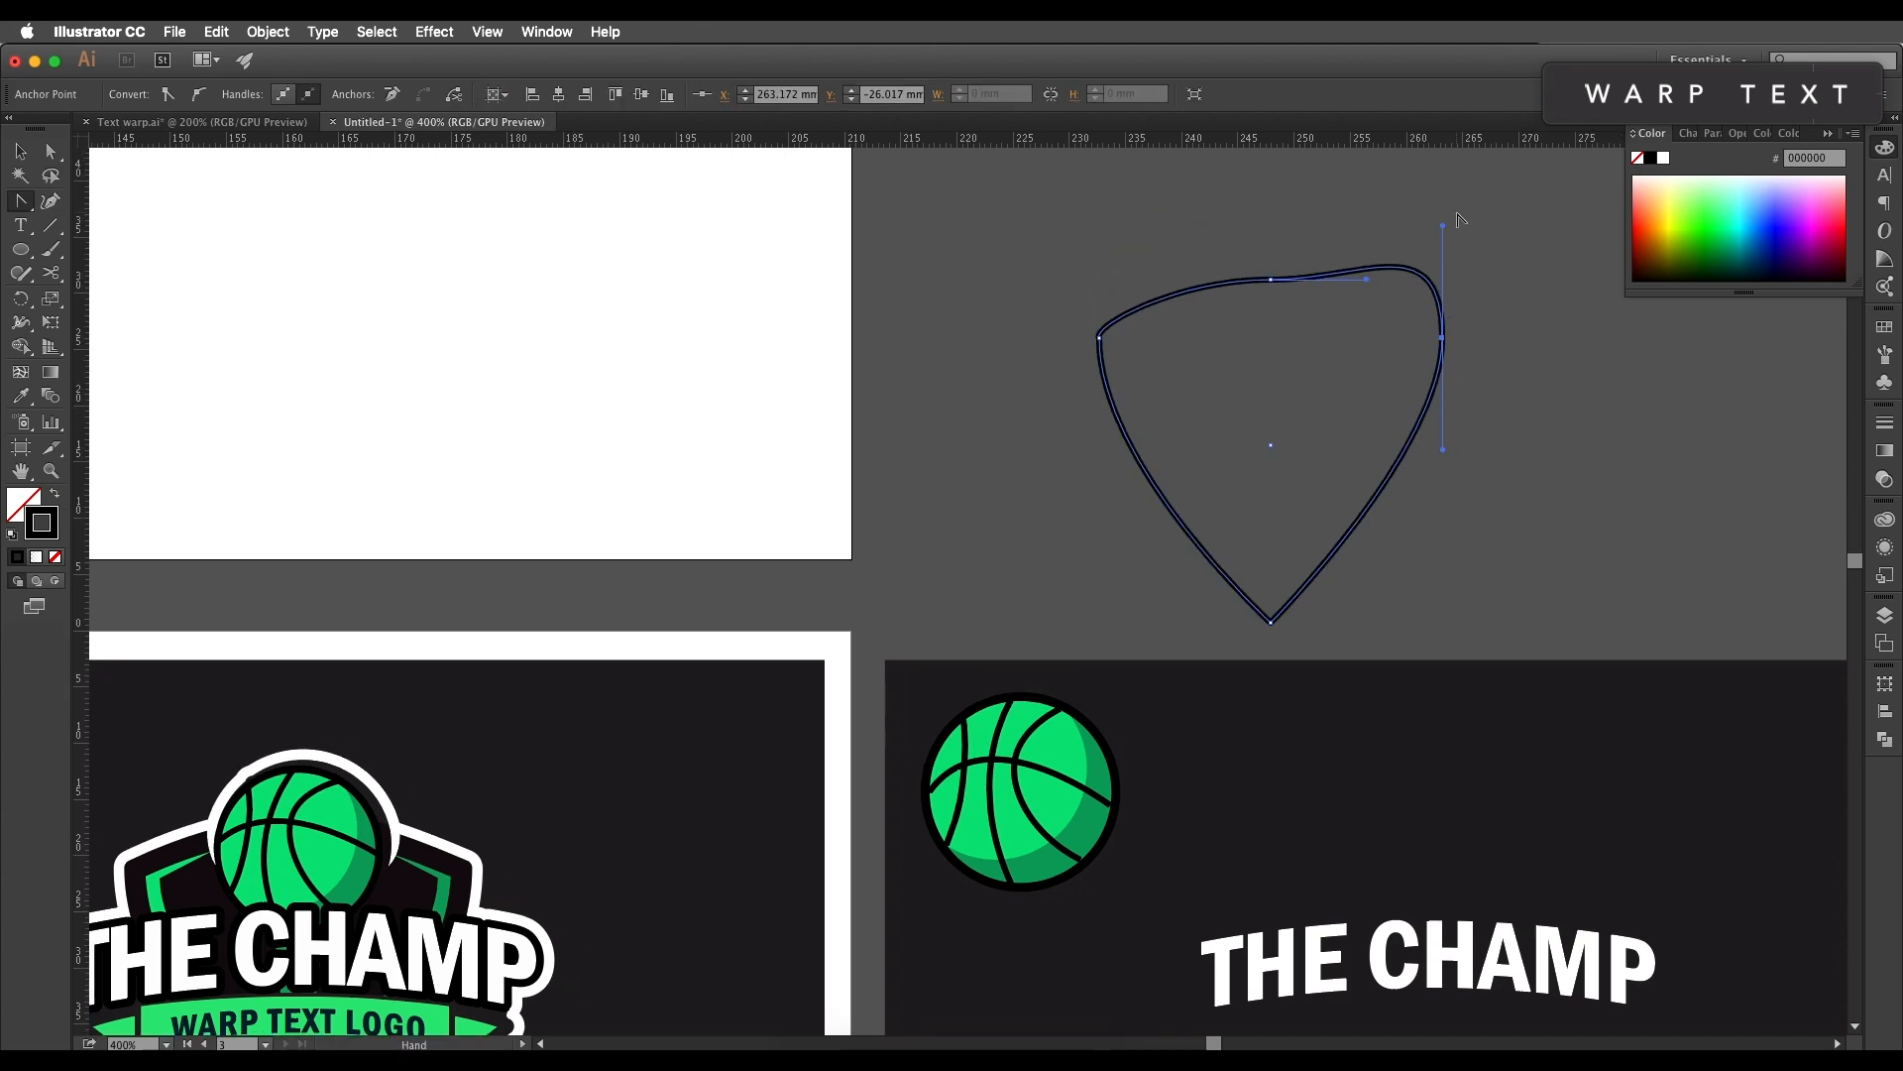
left_click_drag(1442, 220, 1397, 297)
left_click(50, 151)
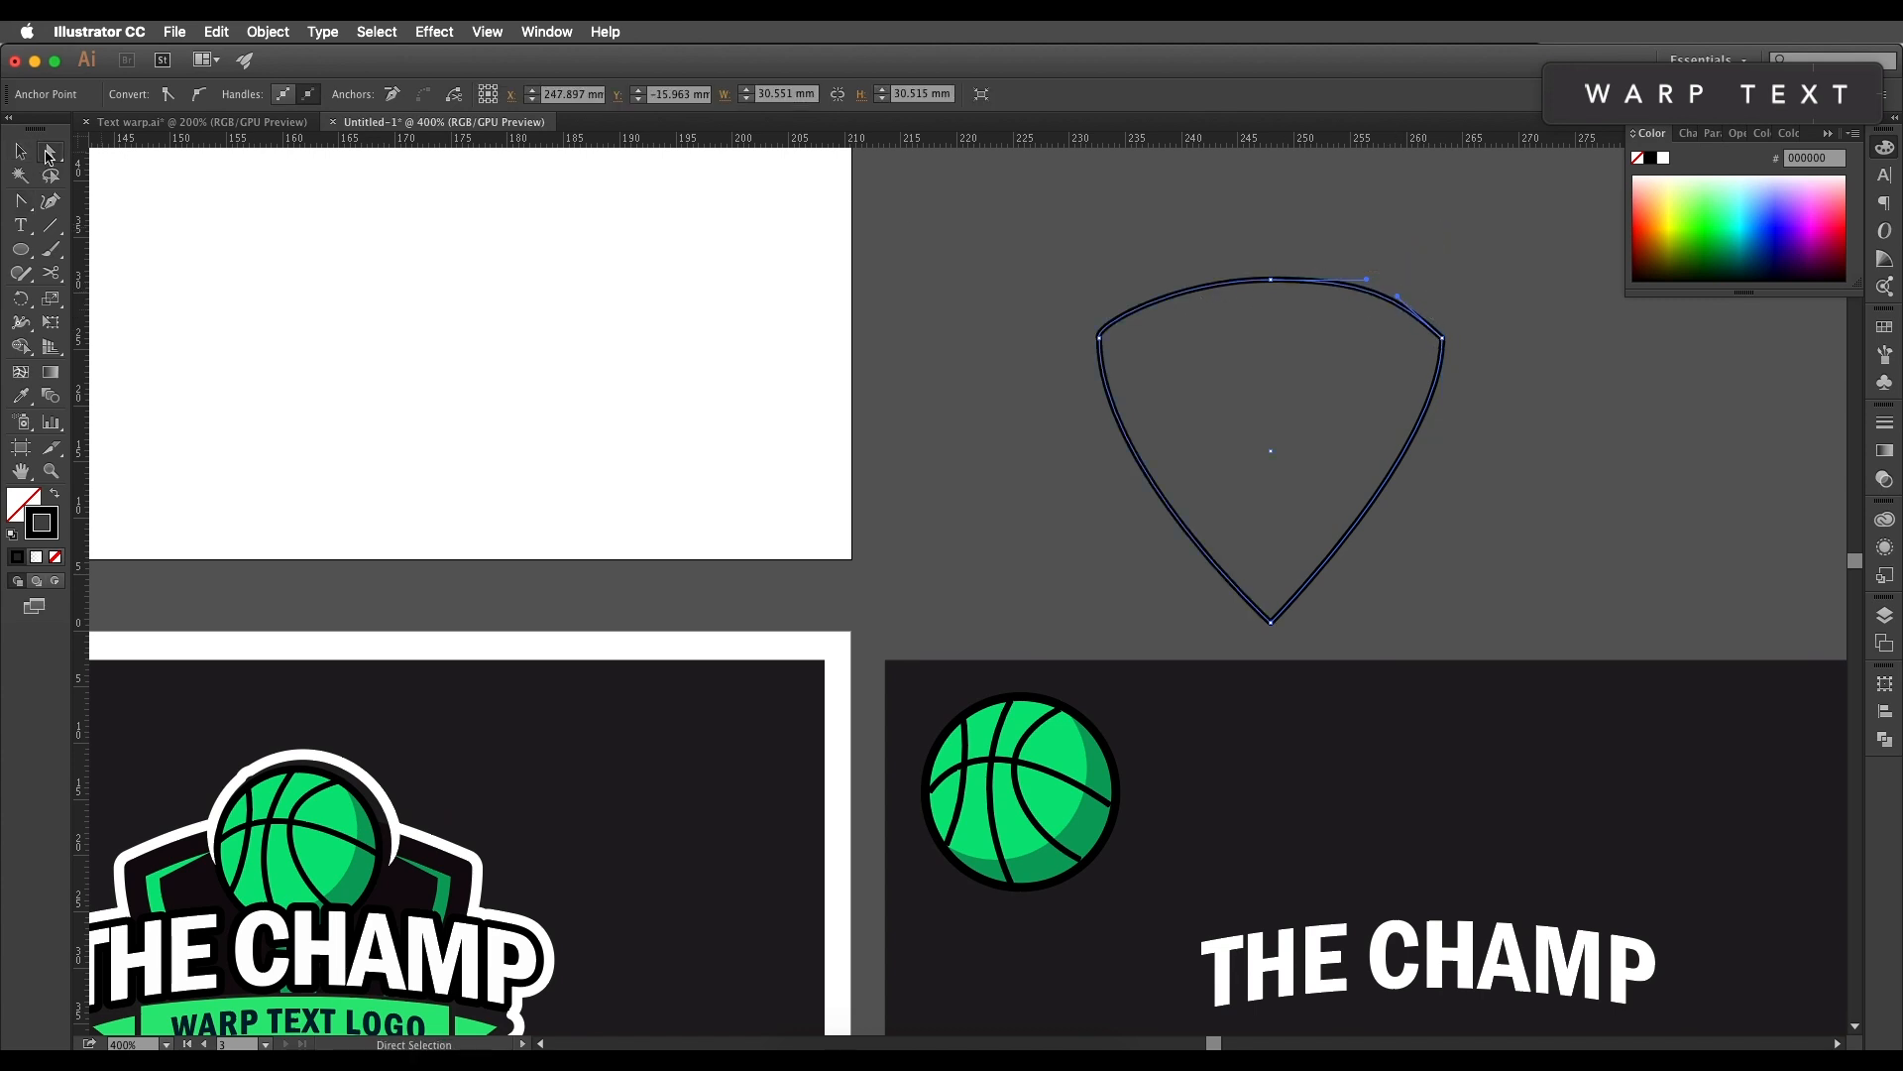
left_click_drag(1396, 296, 1346, 279)
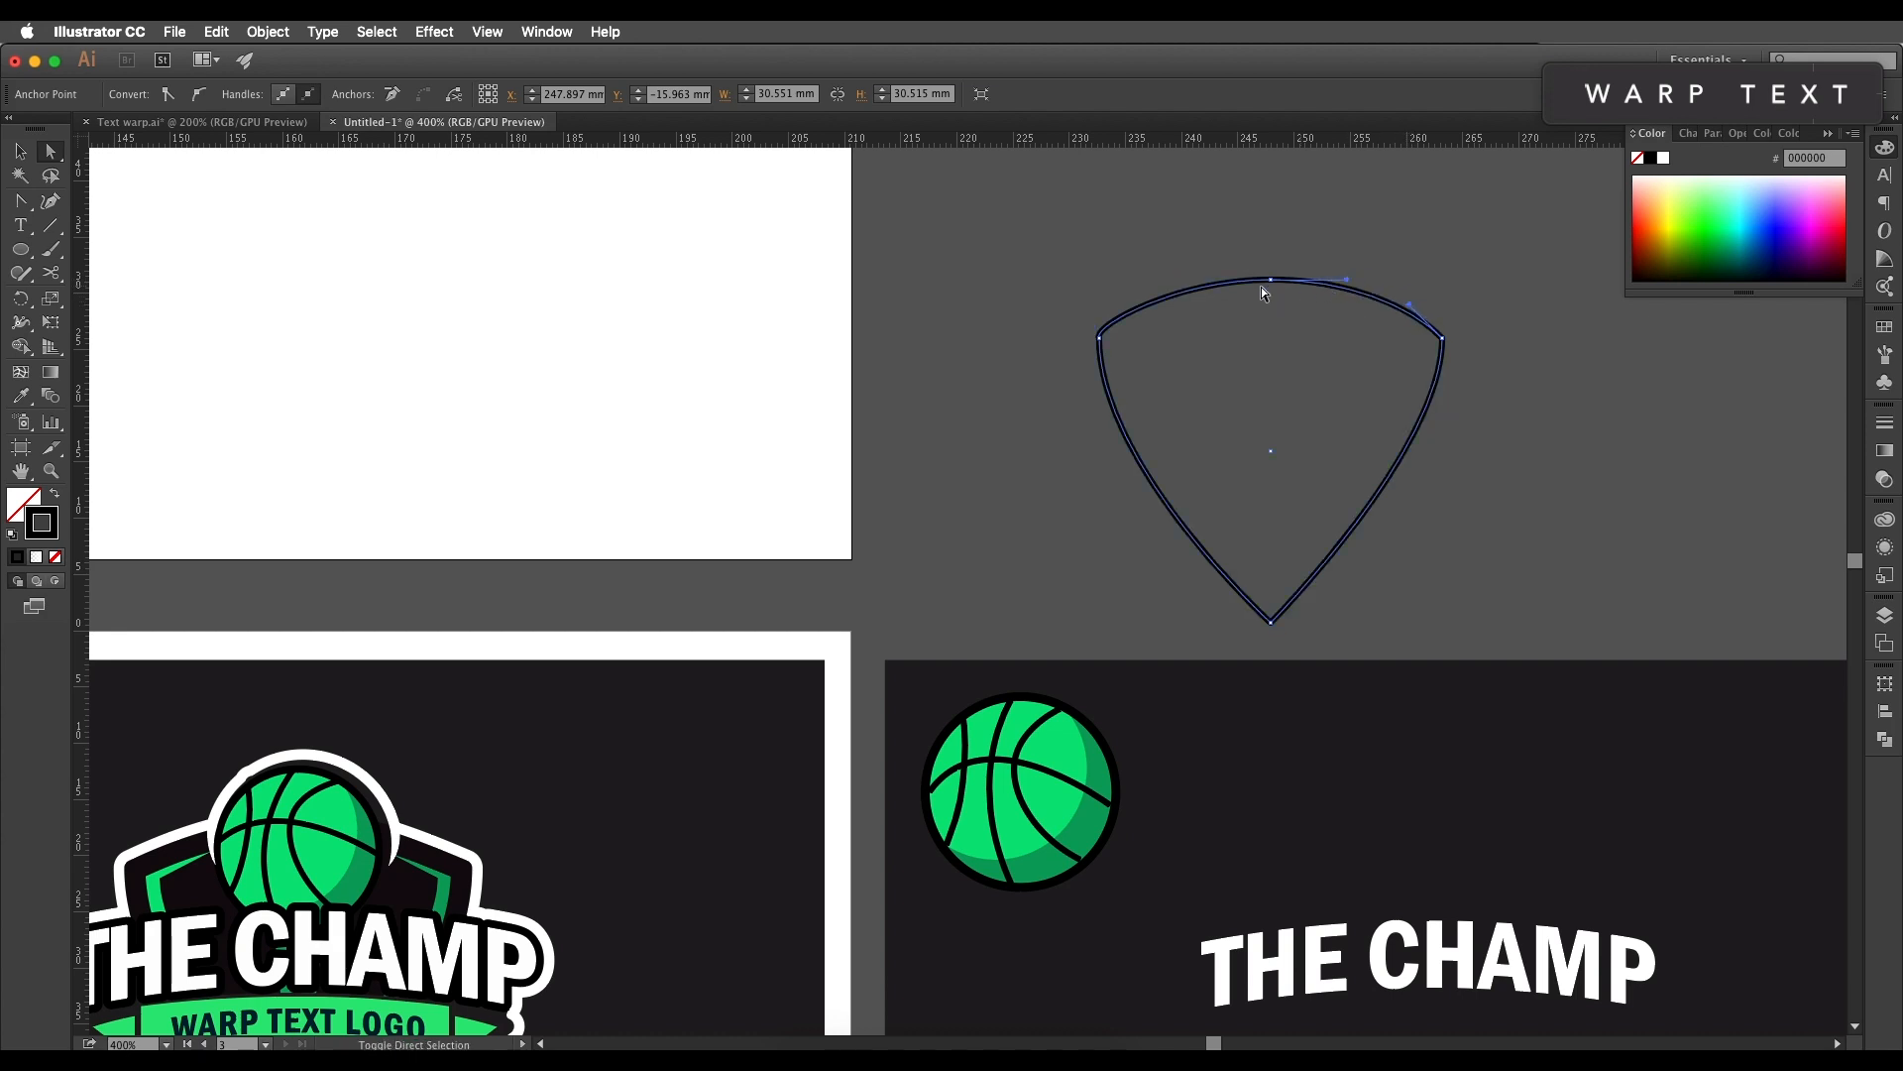
left_click(1271, 281)
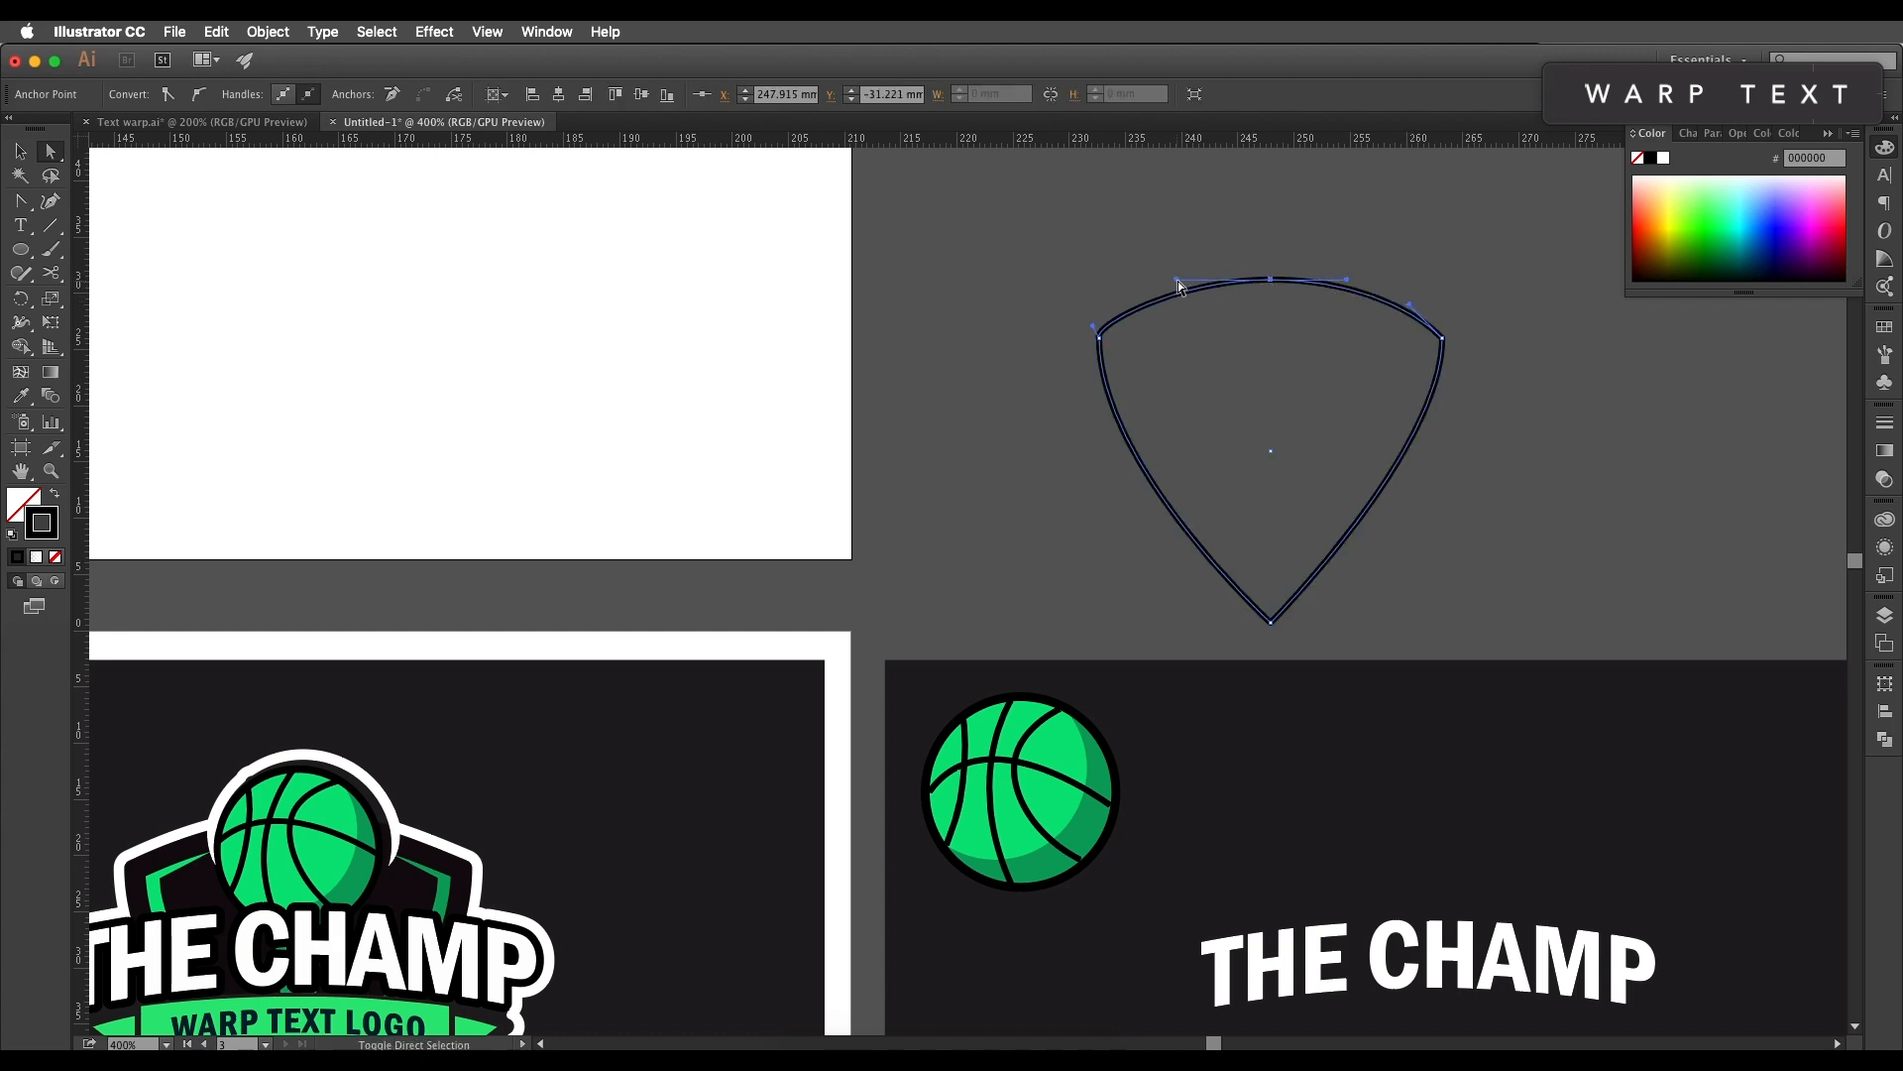
left_click(1096, 334)
left_click_drag(1105, 330, 1130, 314)
scroll(1424, 297, "down", 2)
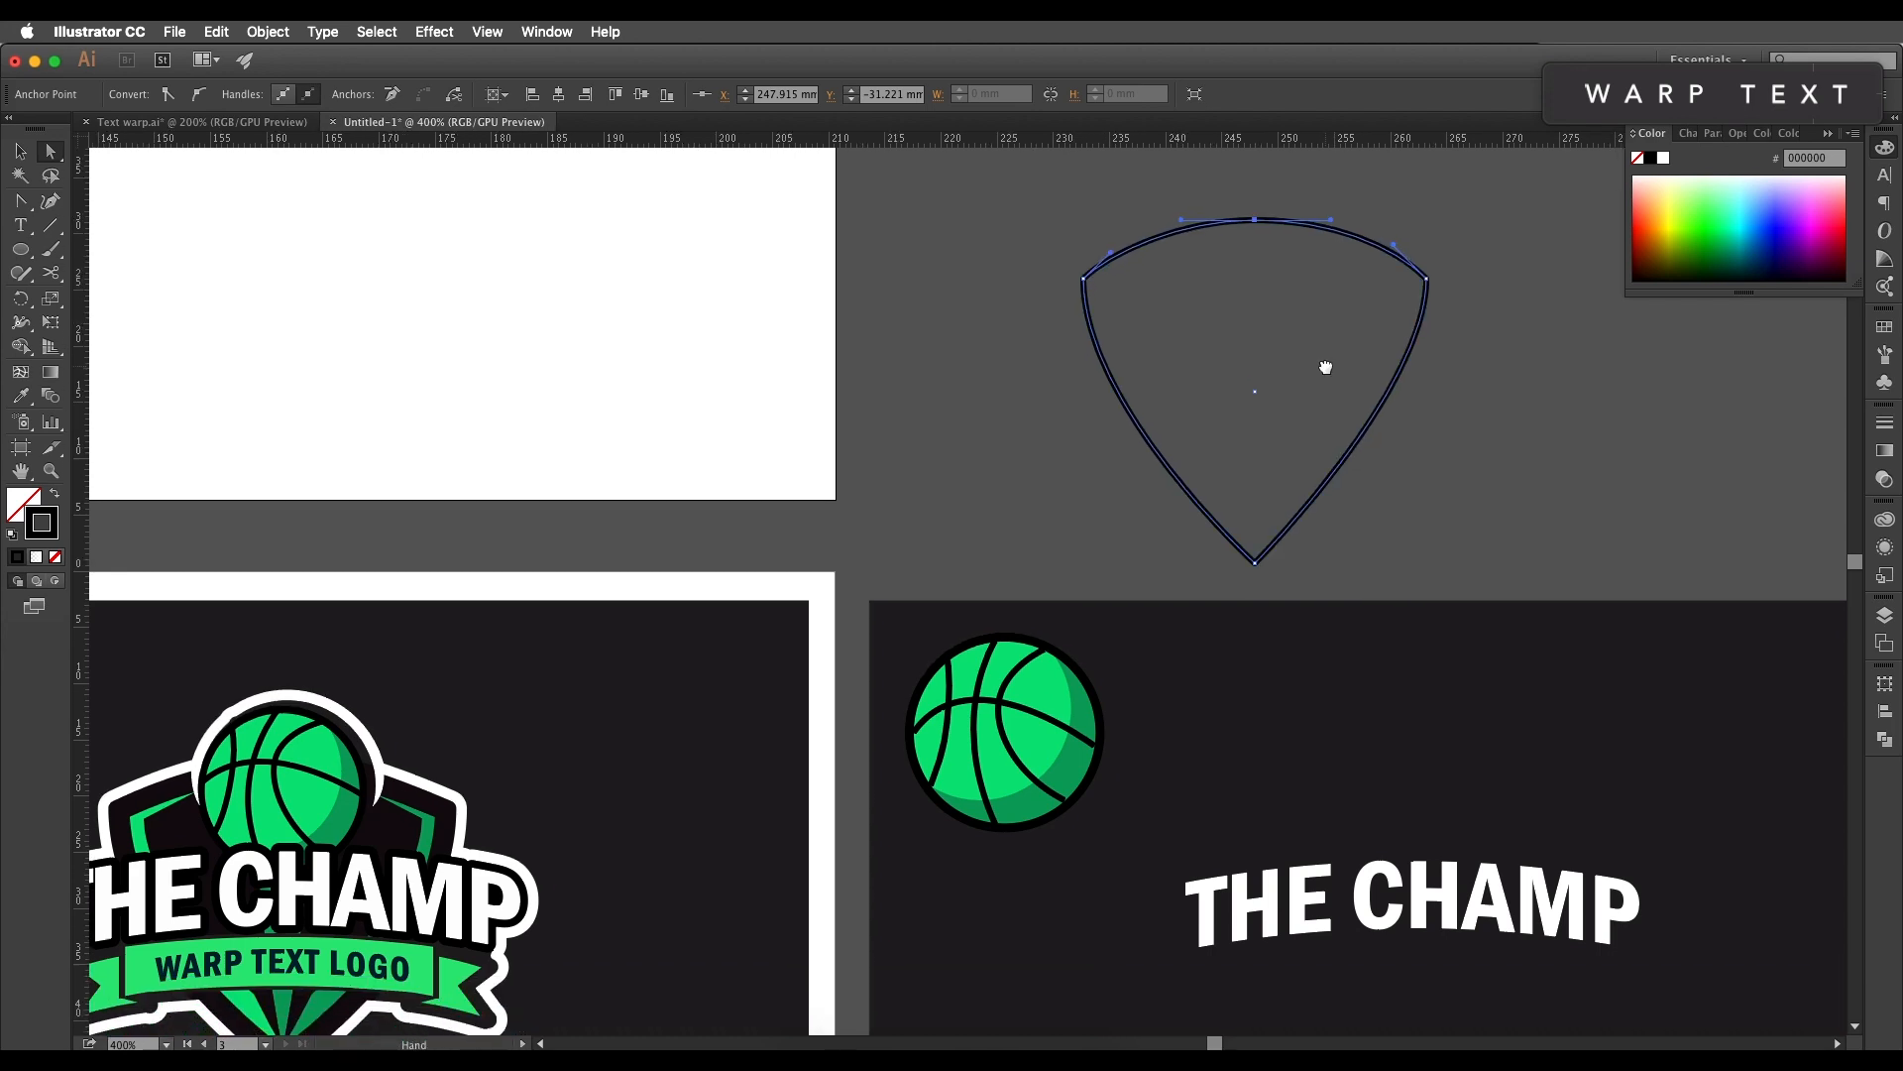
Step: Add a horizontal guide across the shield and extend both side handles down to it for fuller, matching sides
left_click_drag(822, 146, 1087, 434)
left_click(1086, 284)
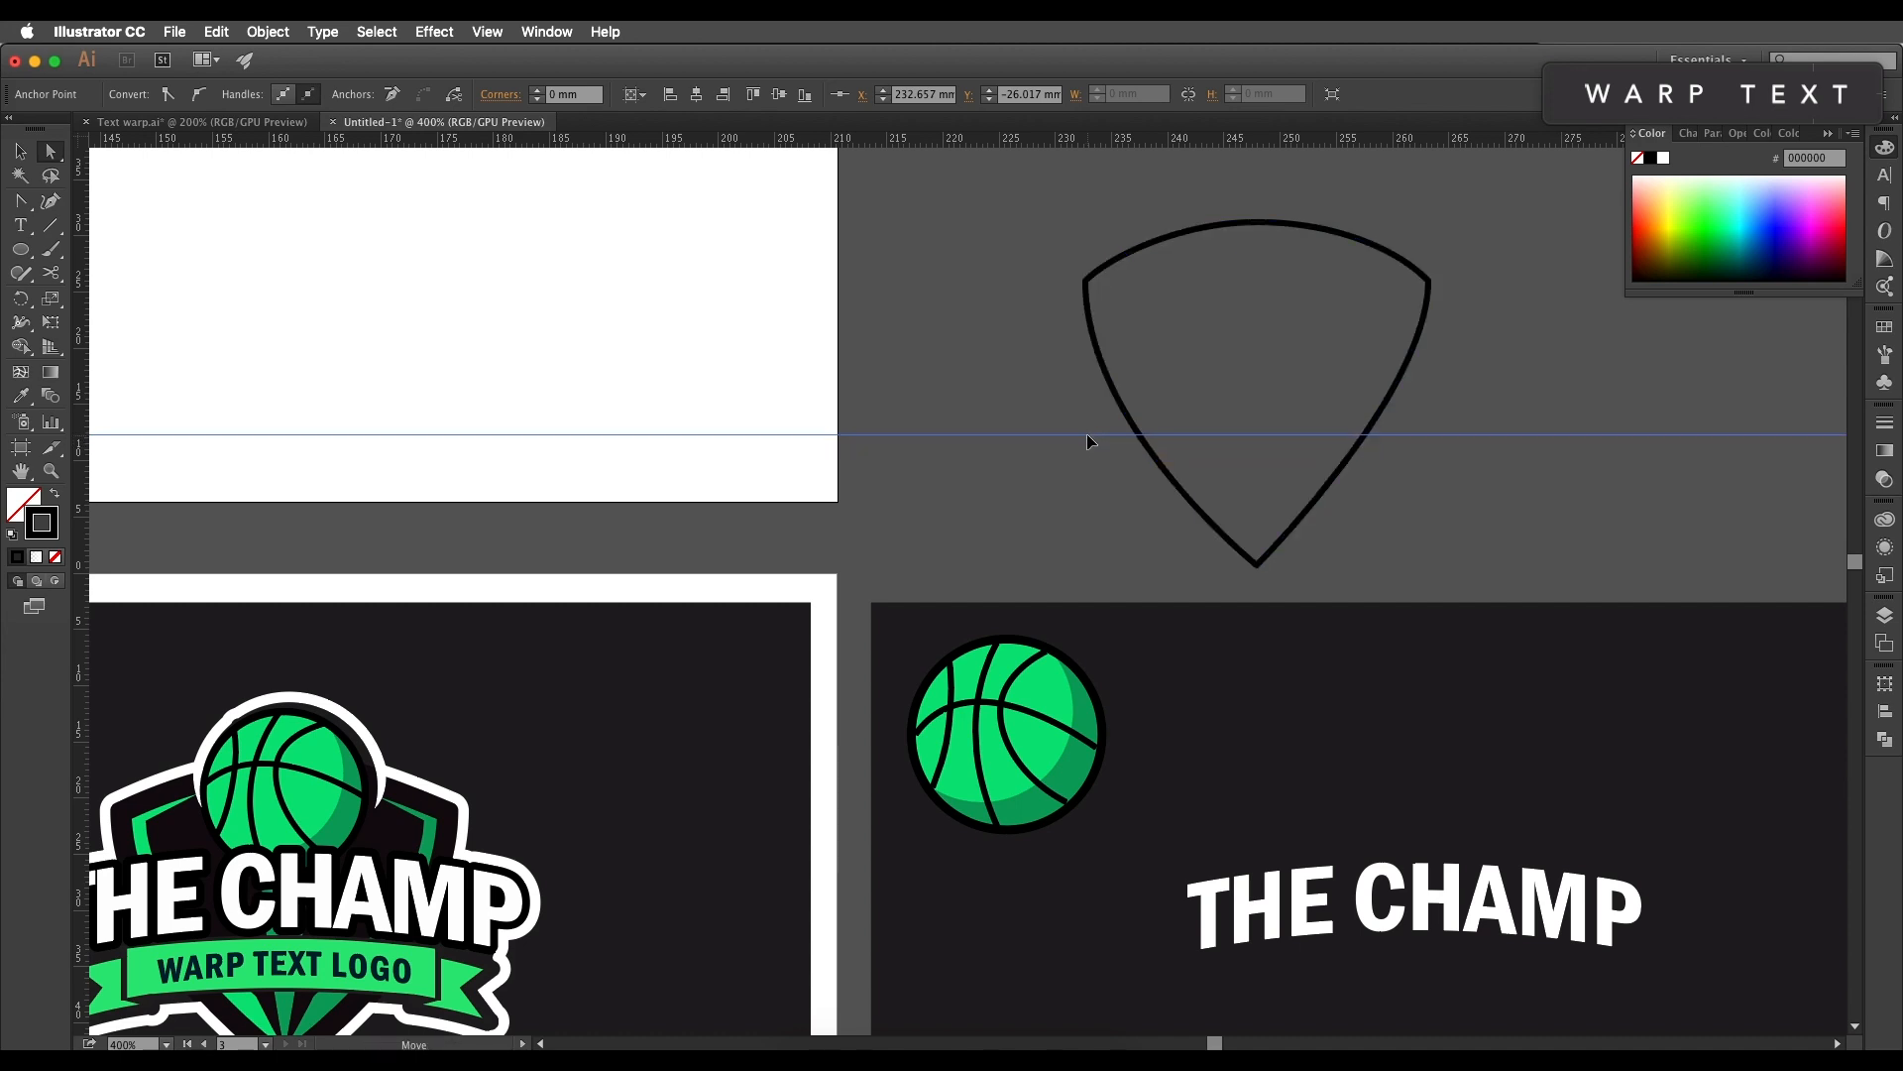
left_click(1427, 284)
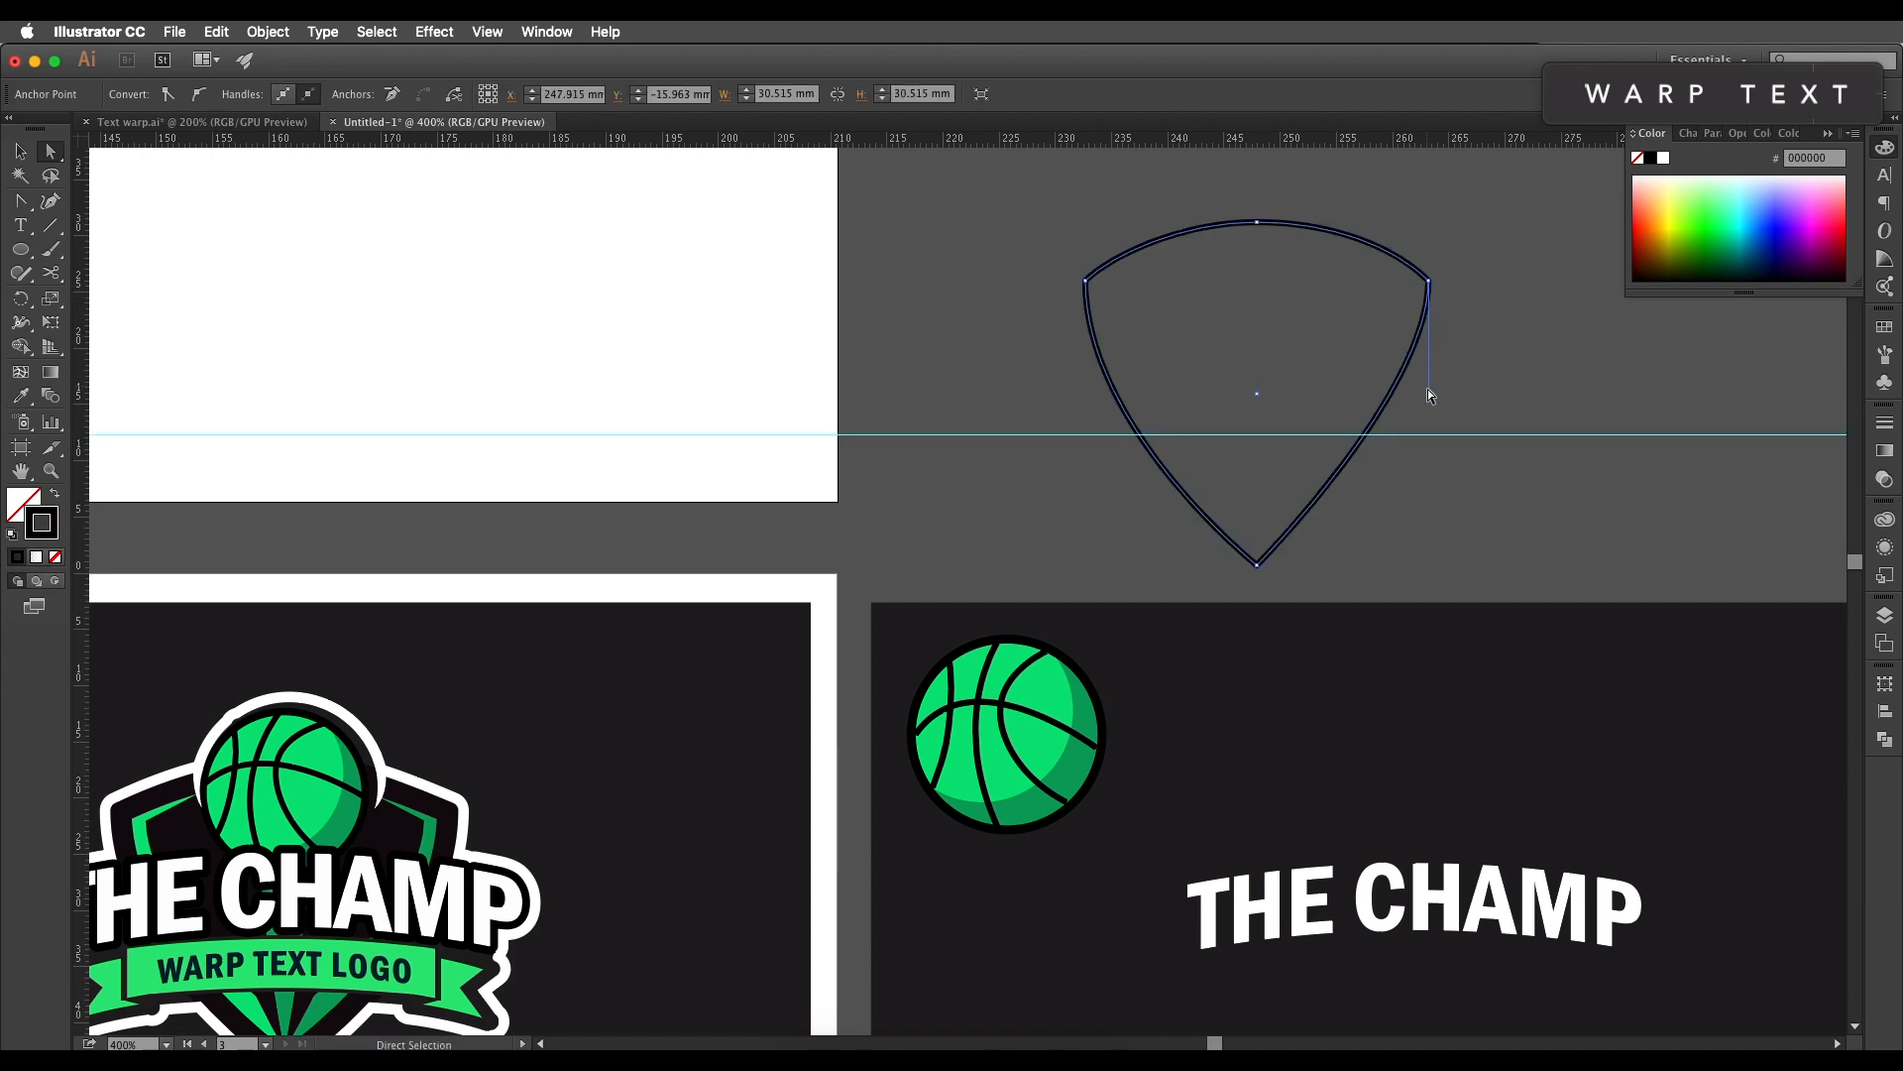
left_click_drag(1428, 390, 1429, 435)
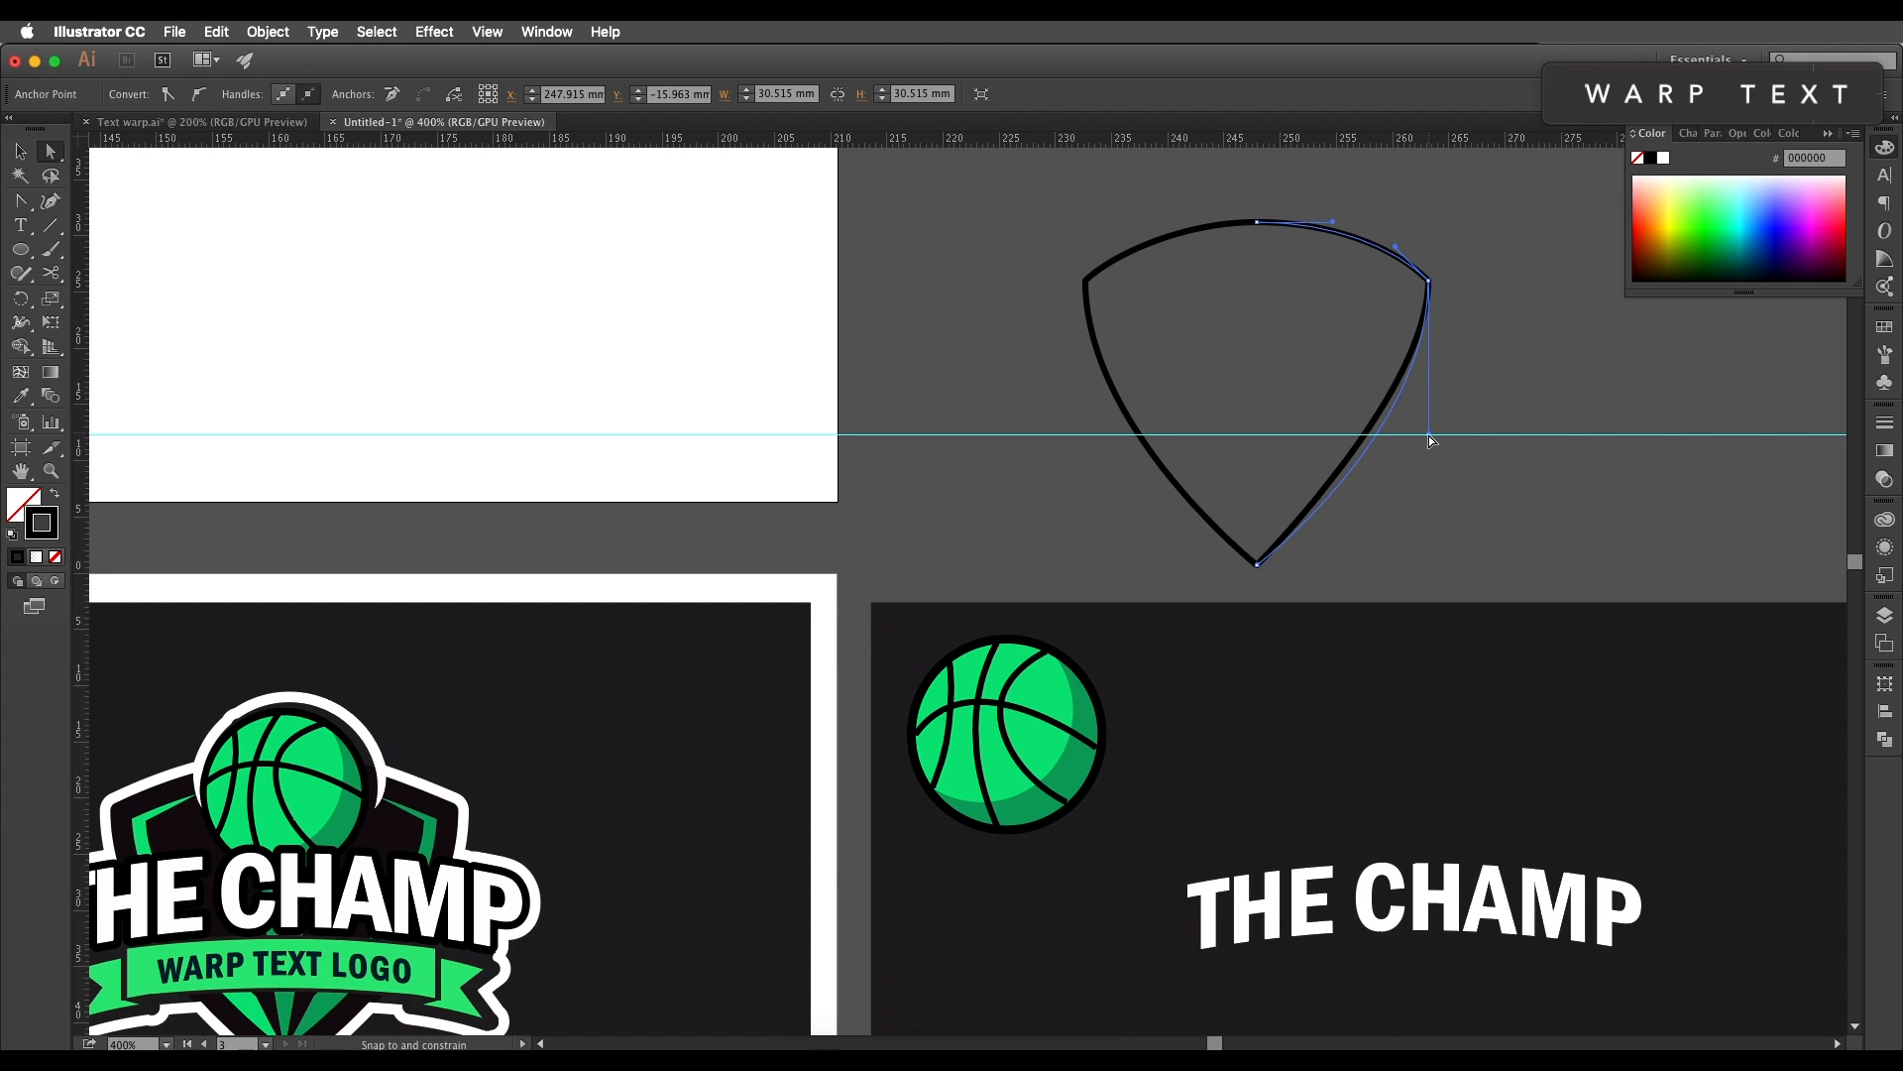
left_click(1086, 283)
Step: Move the shield over the THE CHAMP text and fill it with the reference shield's near-black colour using the Eyedropper
scroll(1174, 396, "right", 2)
scroll(1170, 401, "down", 1)
key("v")
left_click(1291, 386)
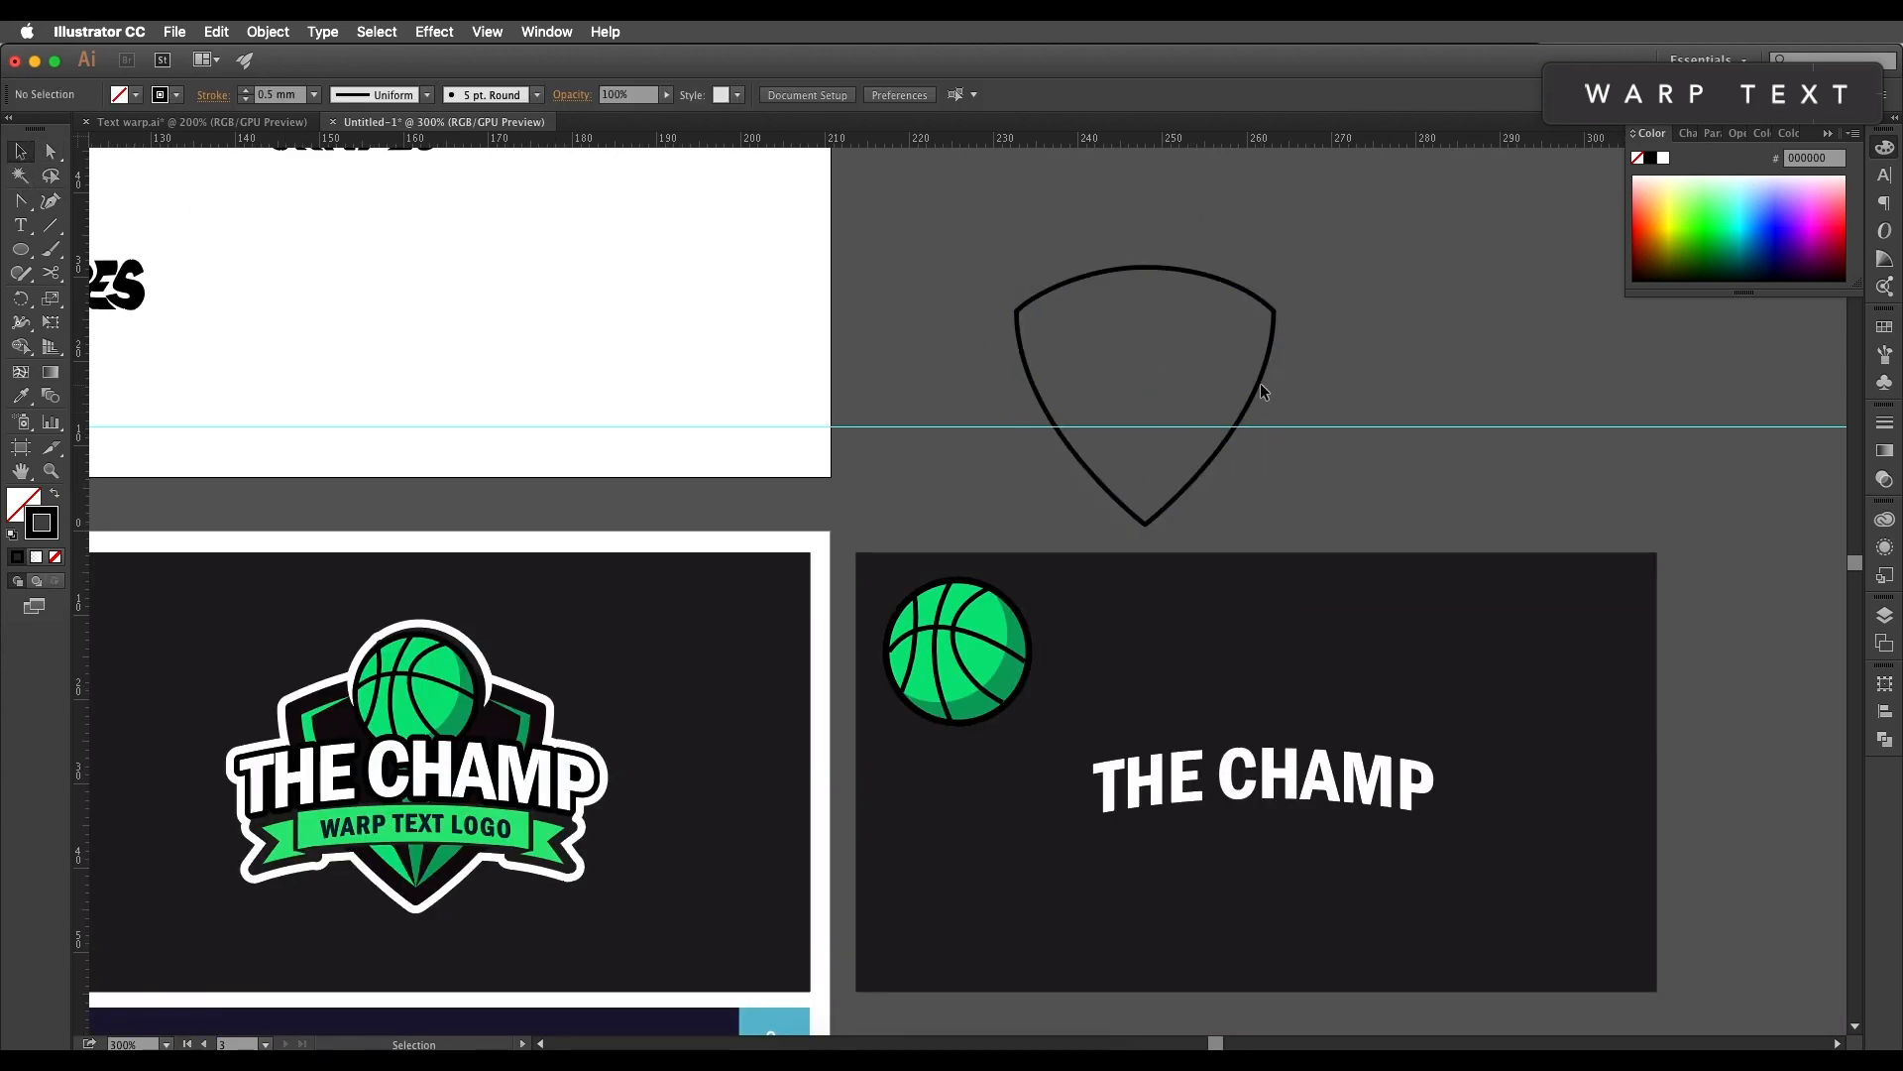
left_click_drag(1260, 395, 1380, 785)
key("i")
left_click(503, 717)
scroll(536, 723, "down", 3)
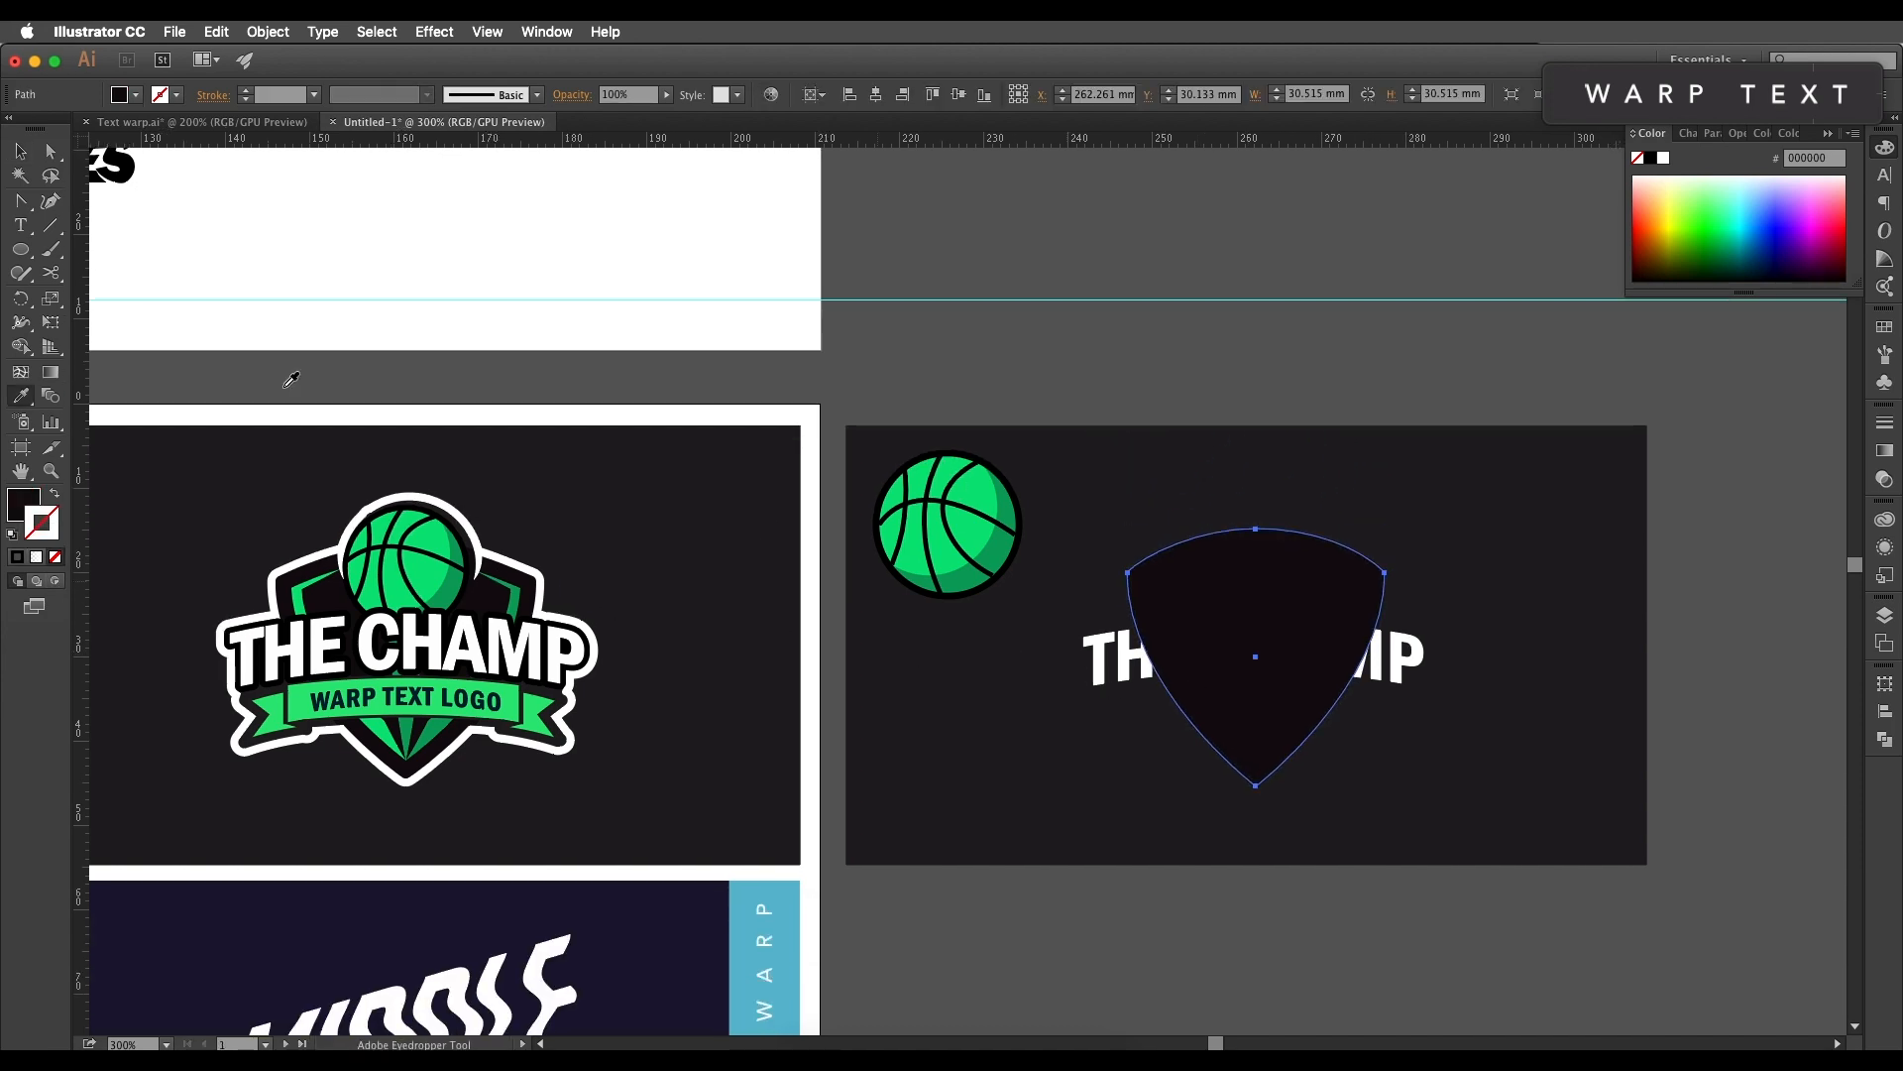
Step: Send the shield behind the THE CHAMP text and deselect it
left_click(20, 151)
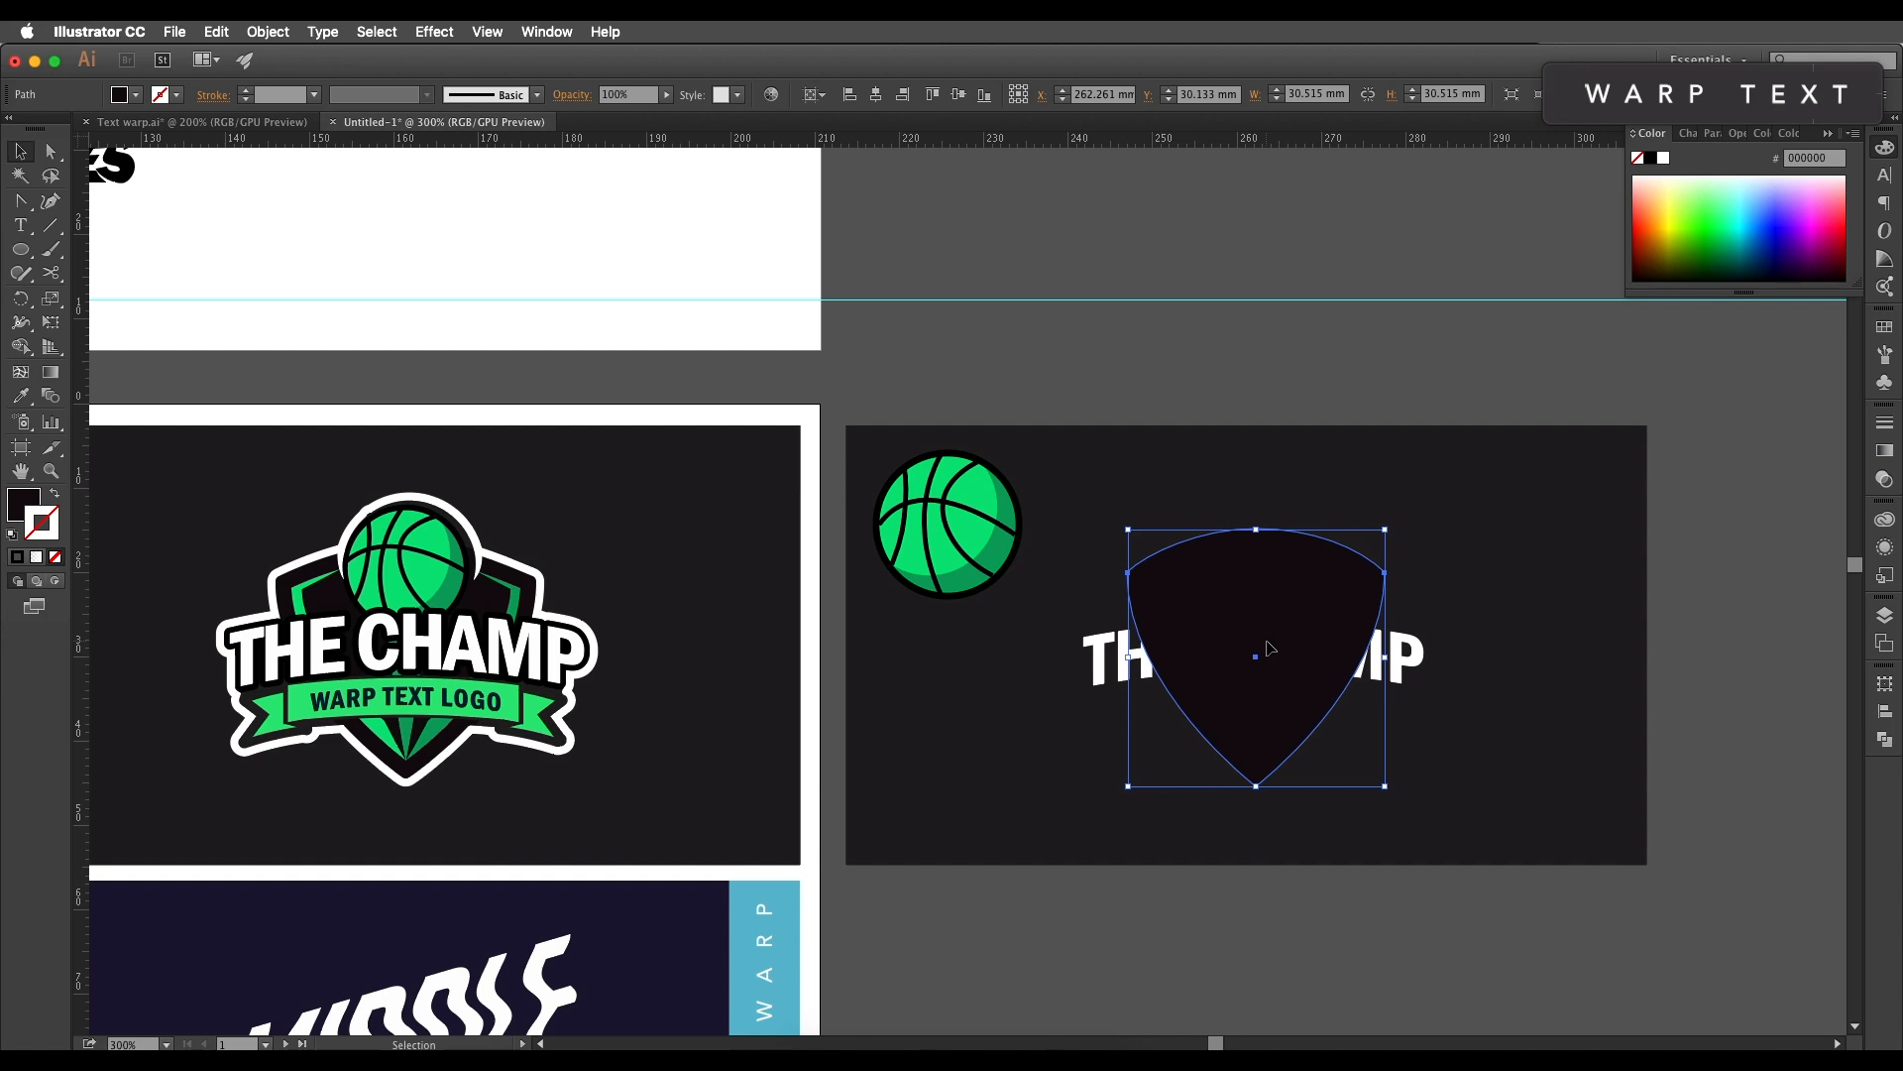
key("a")
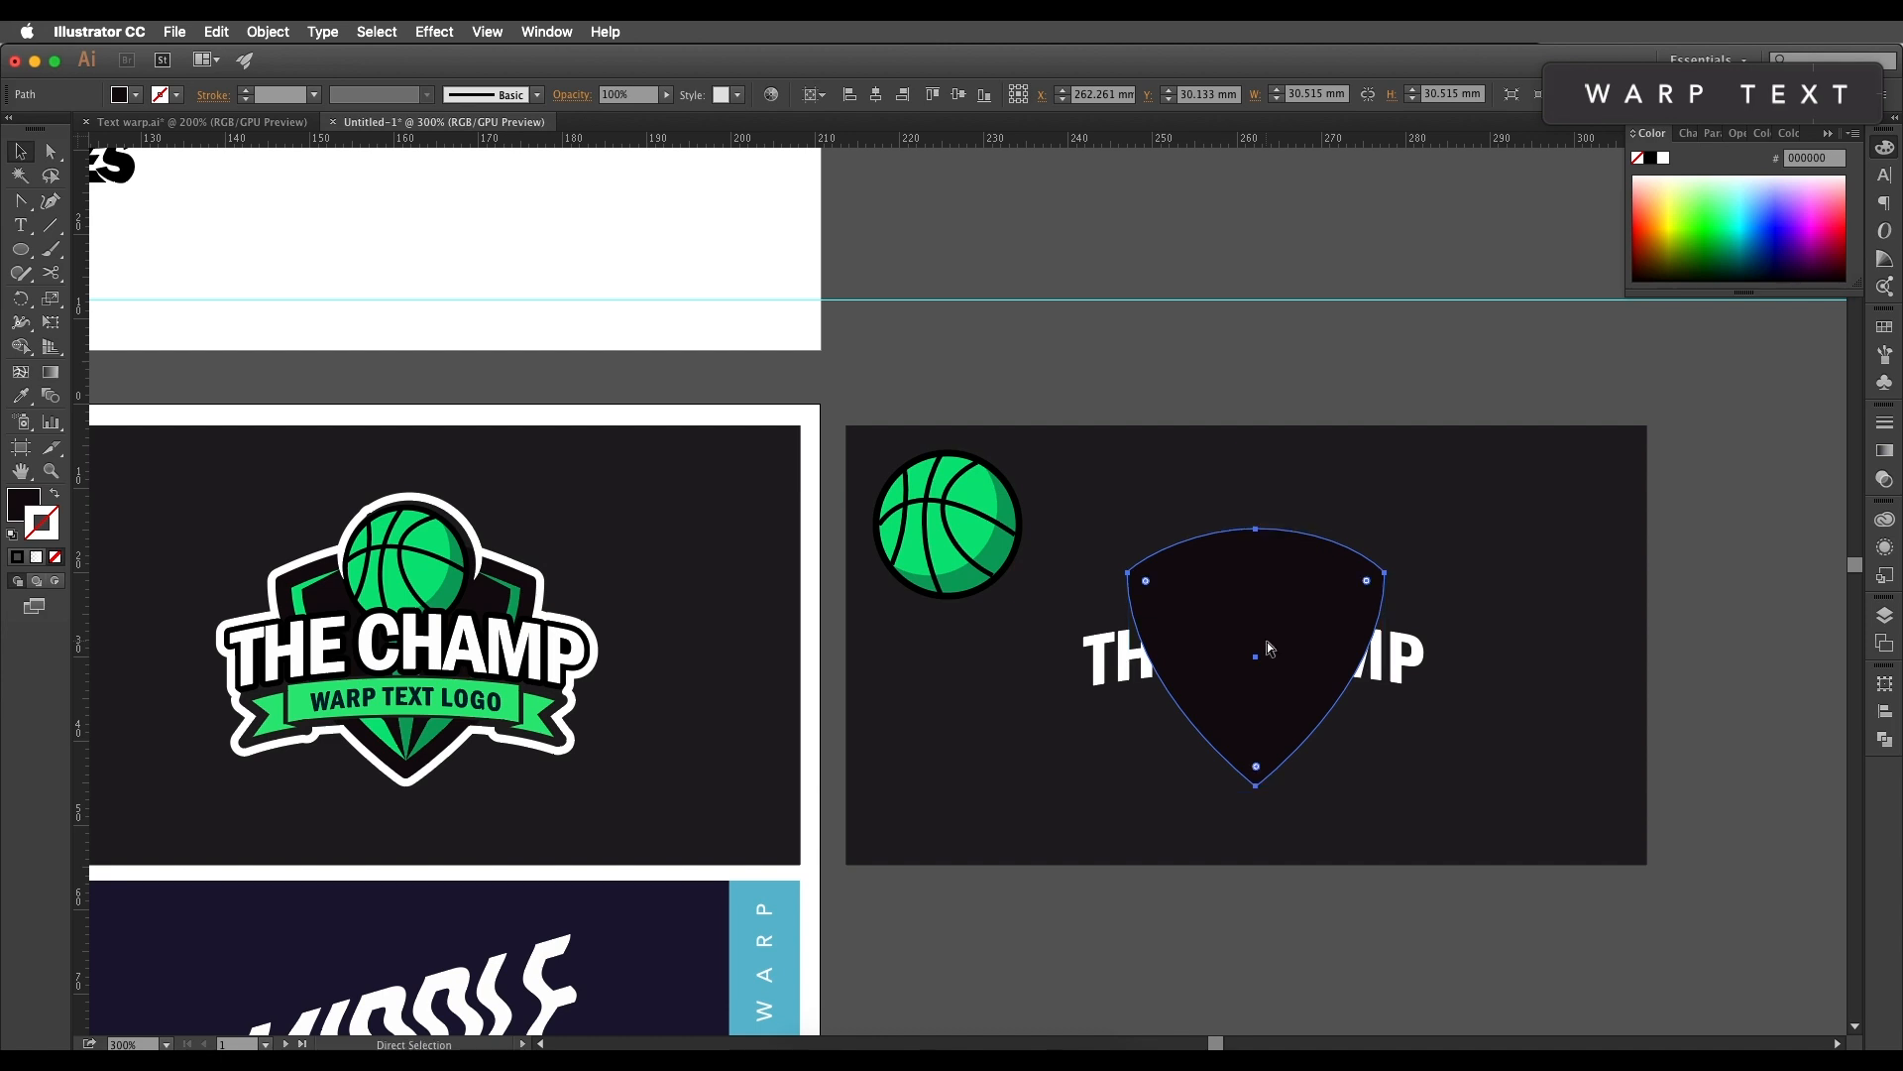
key("super+shift+bracketleft")
key("v")
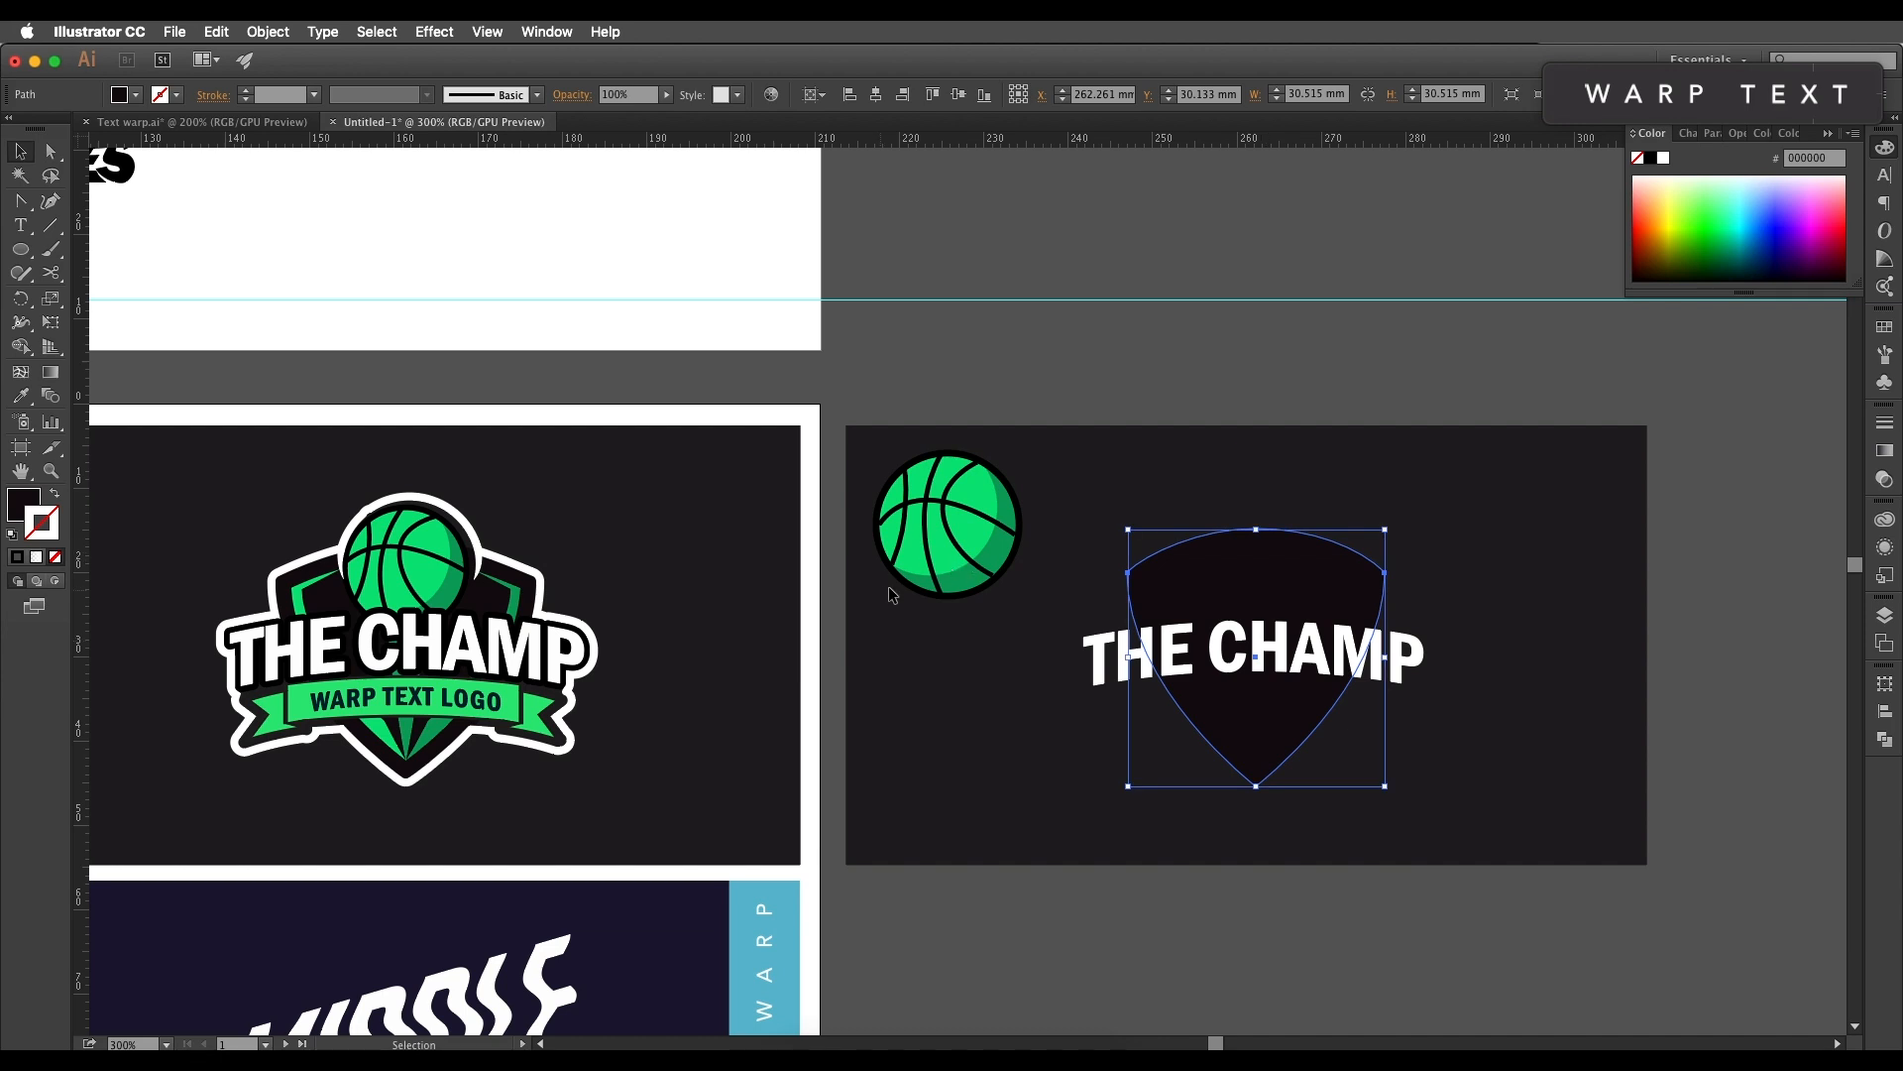
scroll(1053, 605, "up", 1)
left_click(1007, 630)
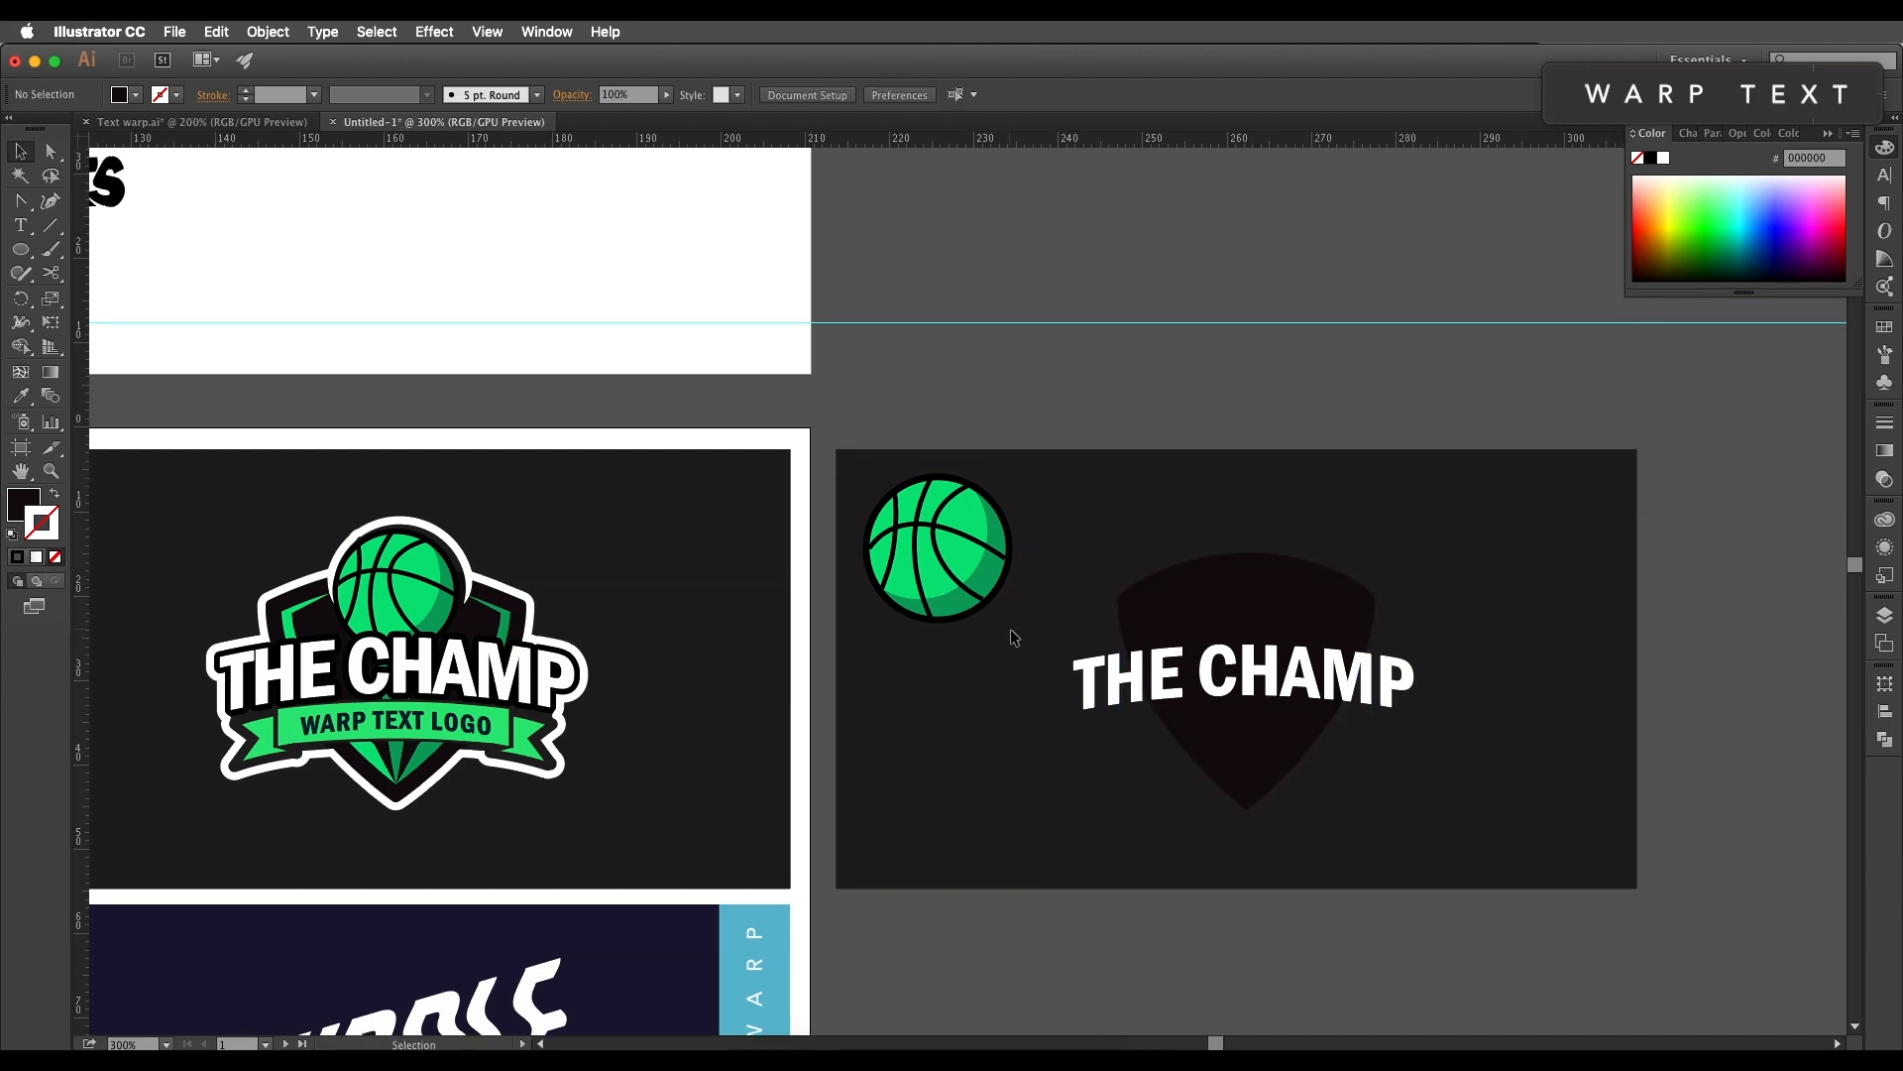
Step: Move the basketball onto the top centre of the shield, adjust its stacking order so it sits in front of the shield, and deselect it
left_click(891, 503)
key("a")
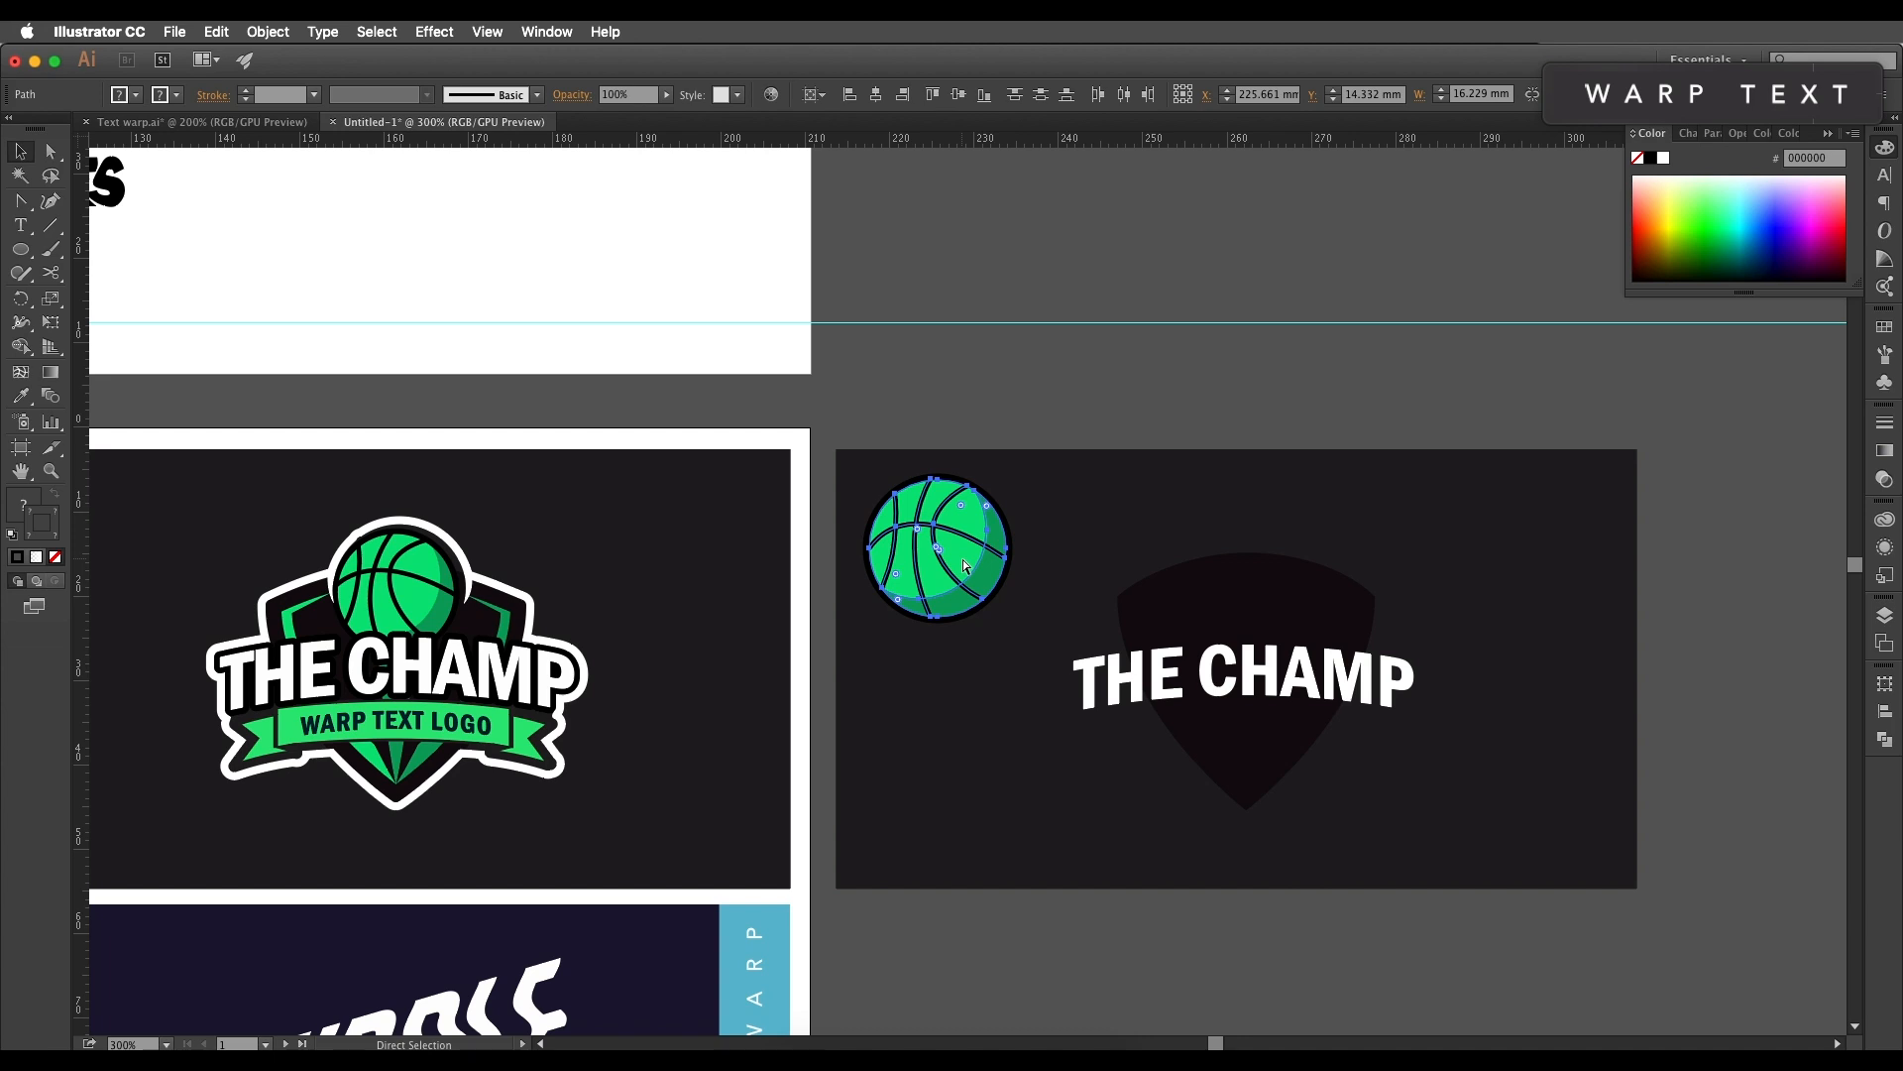
key("v")
left_click_drag(960, 581, 1254, 614)
key("a")
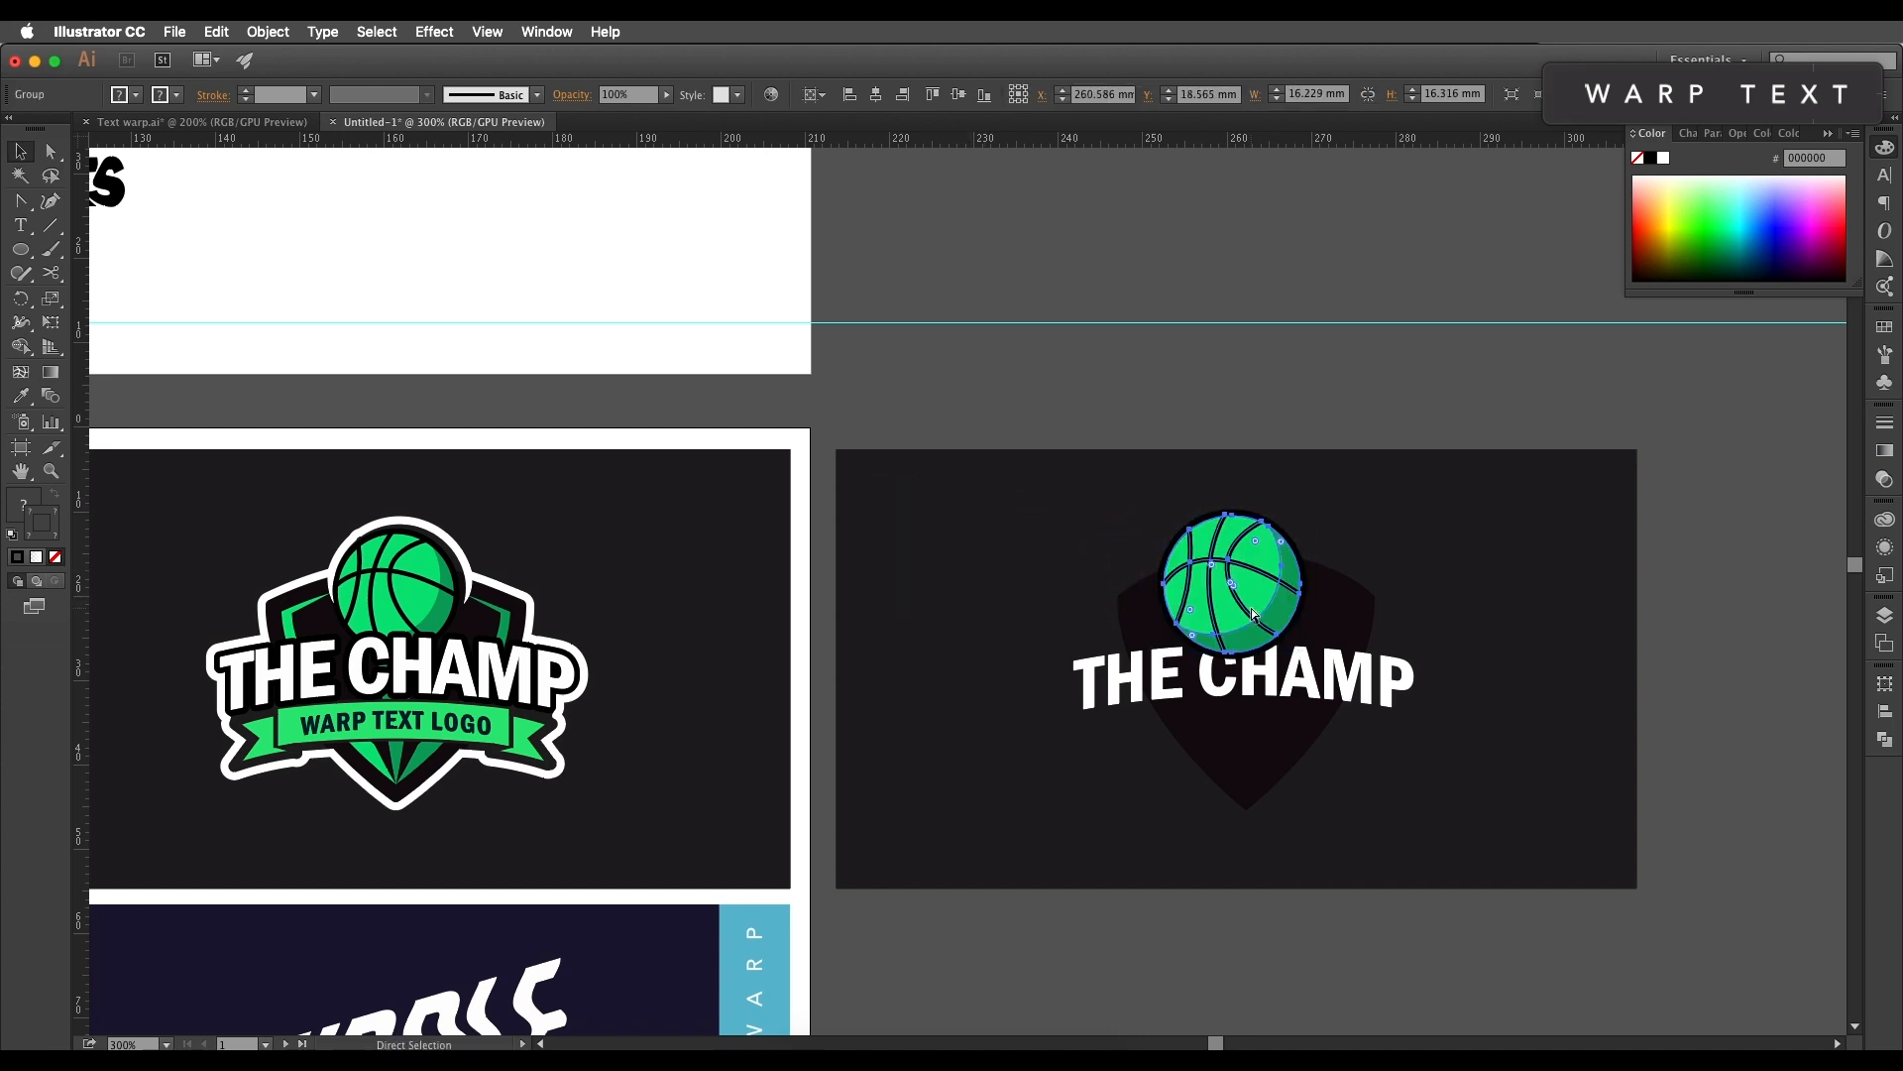
key("super+bracketleft")
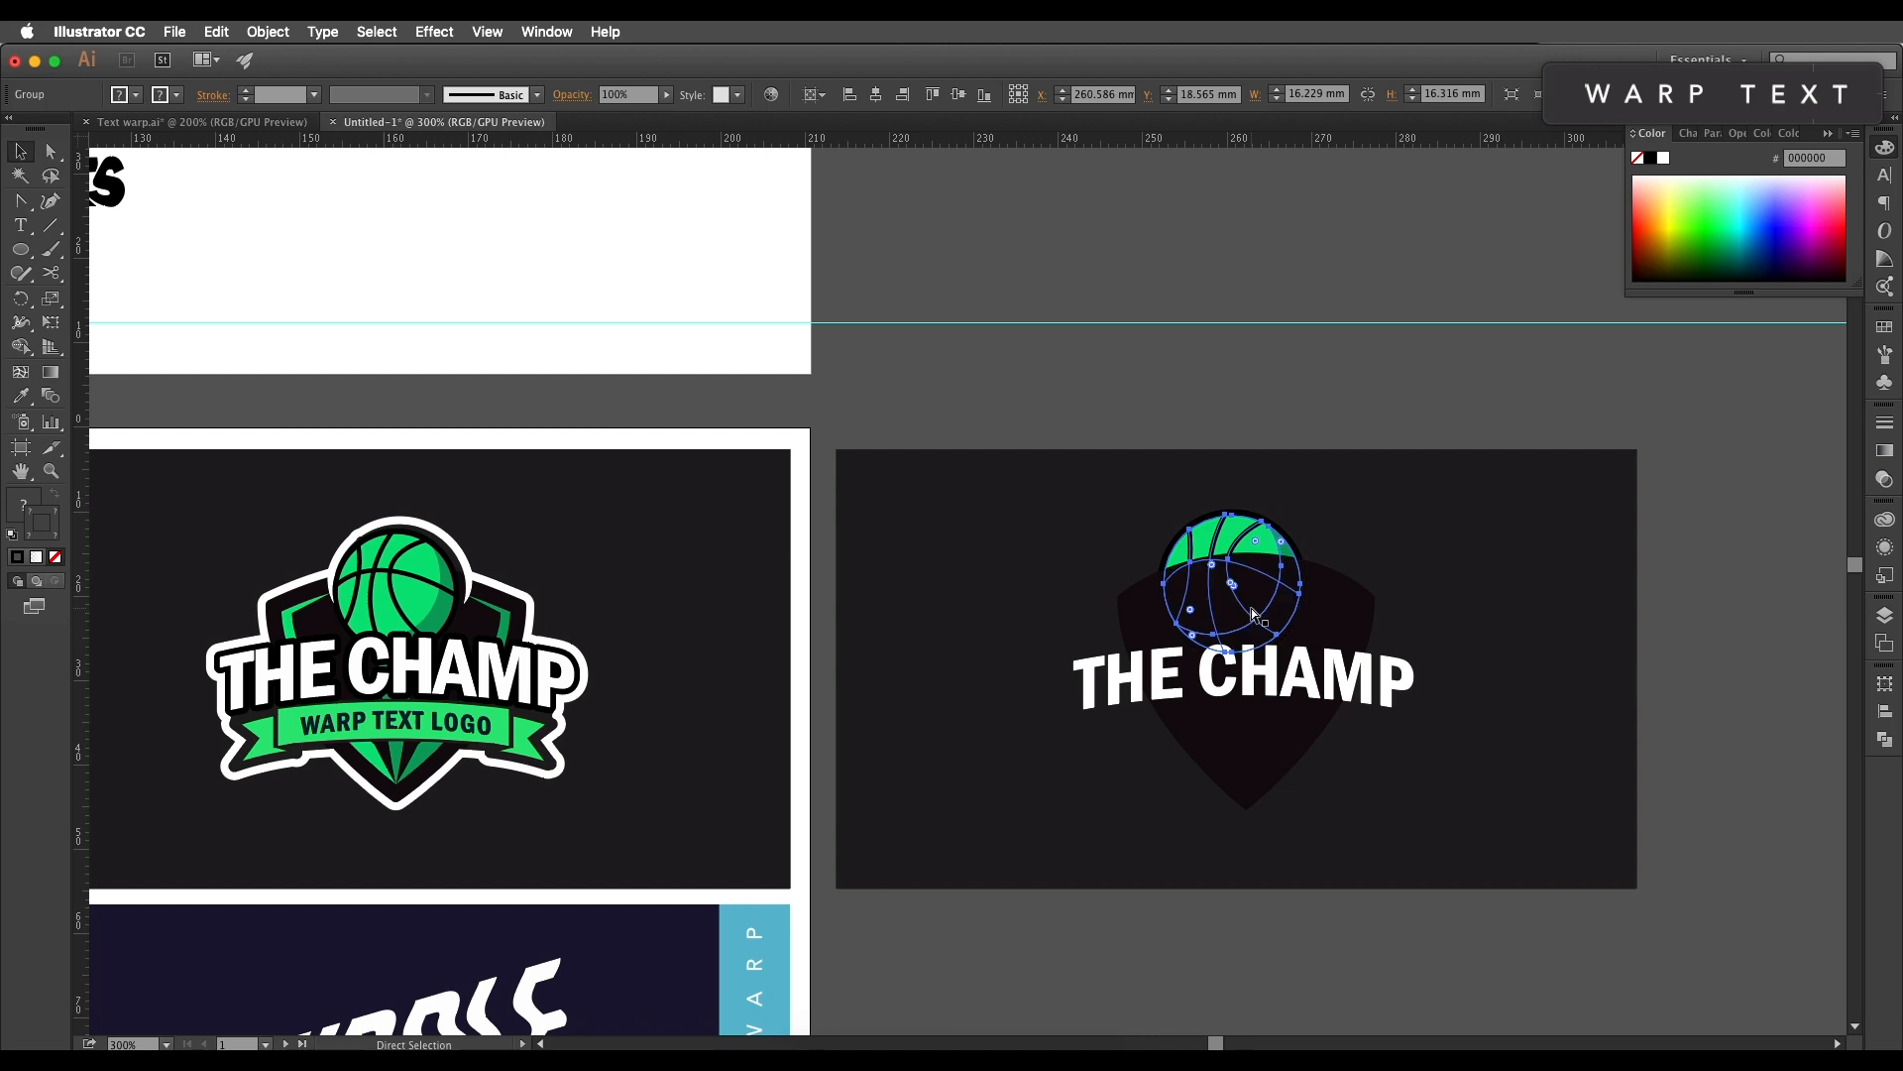
key("super+bracketright")
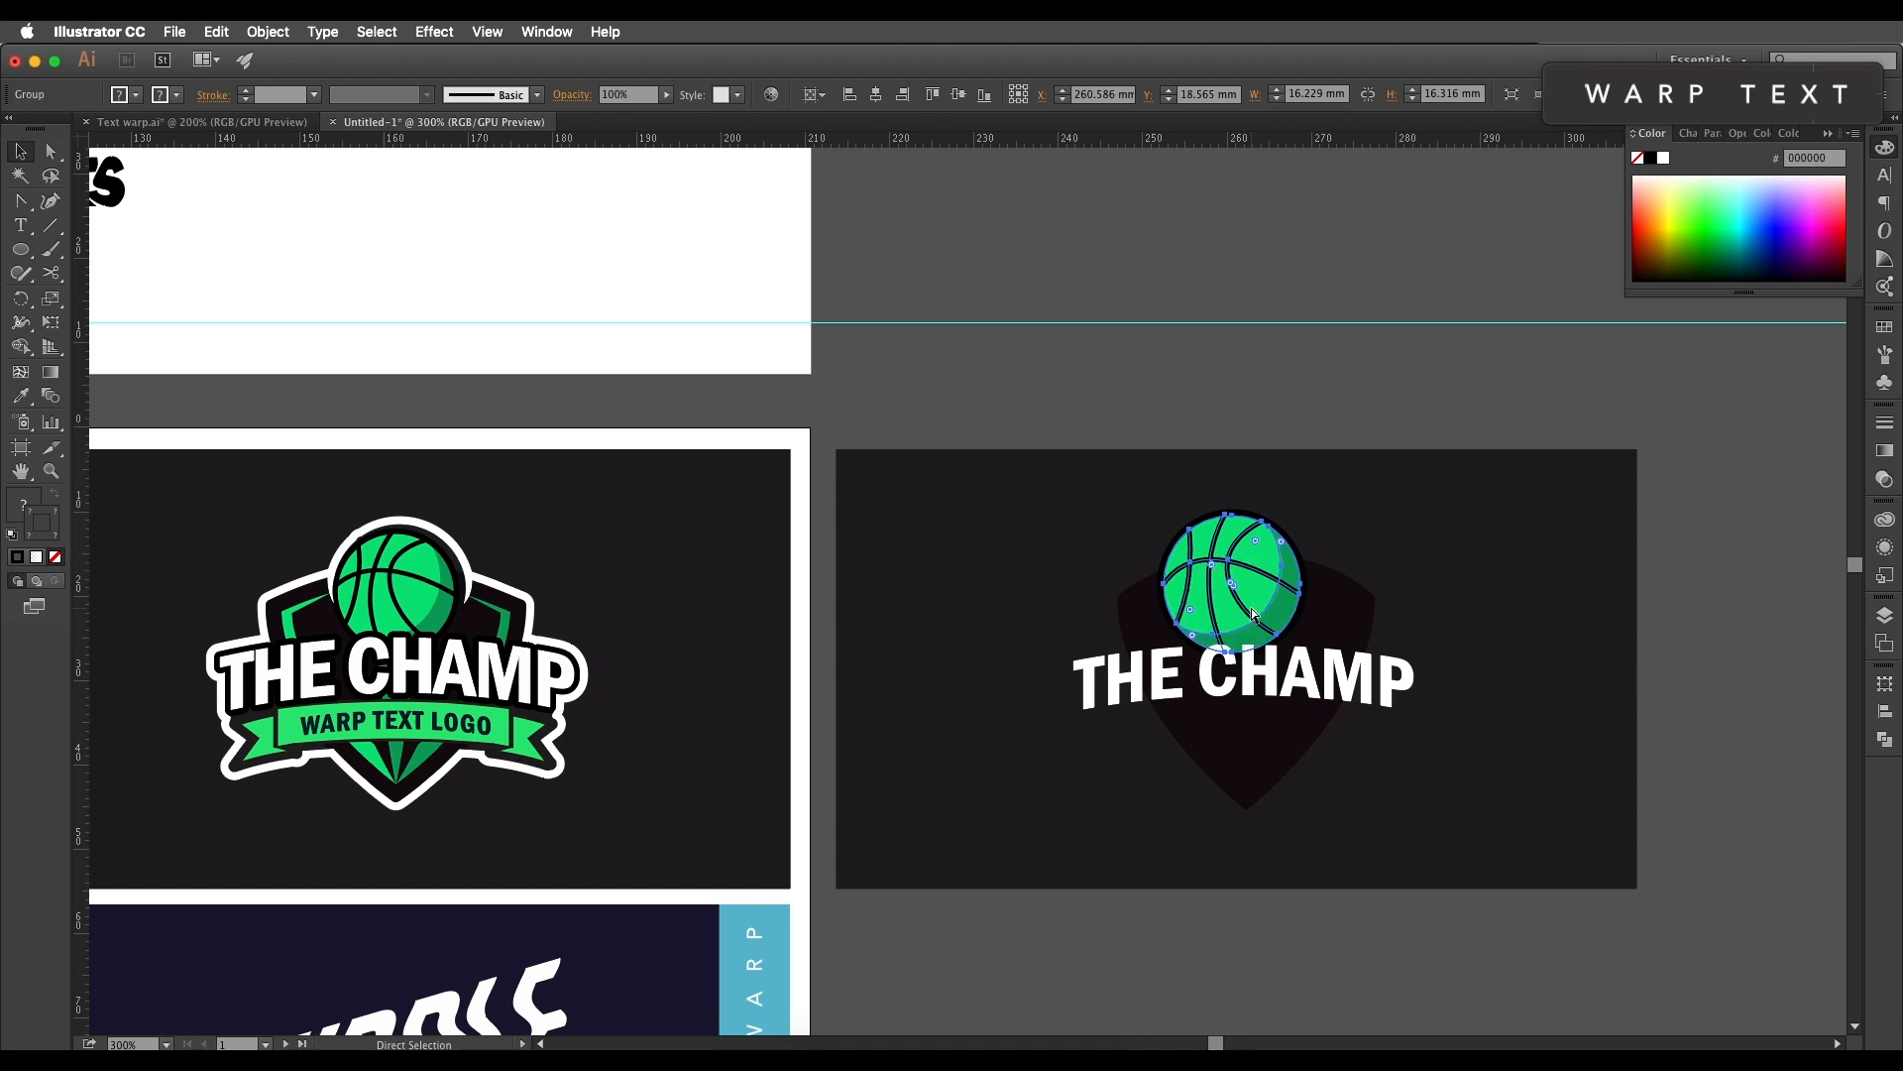
key("v")
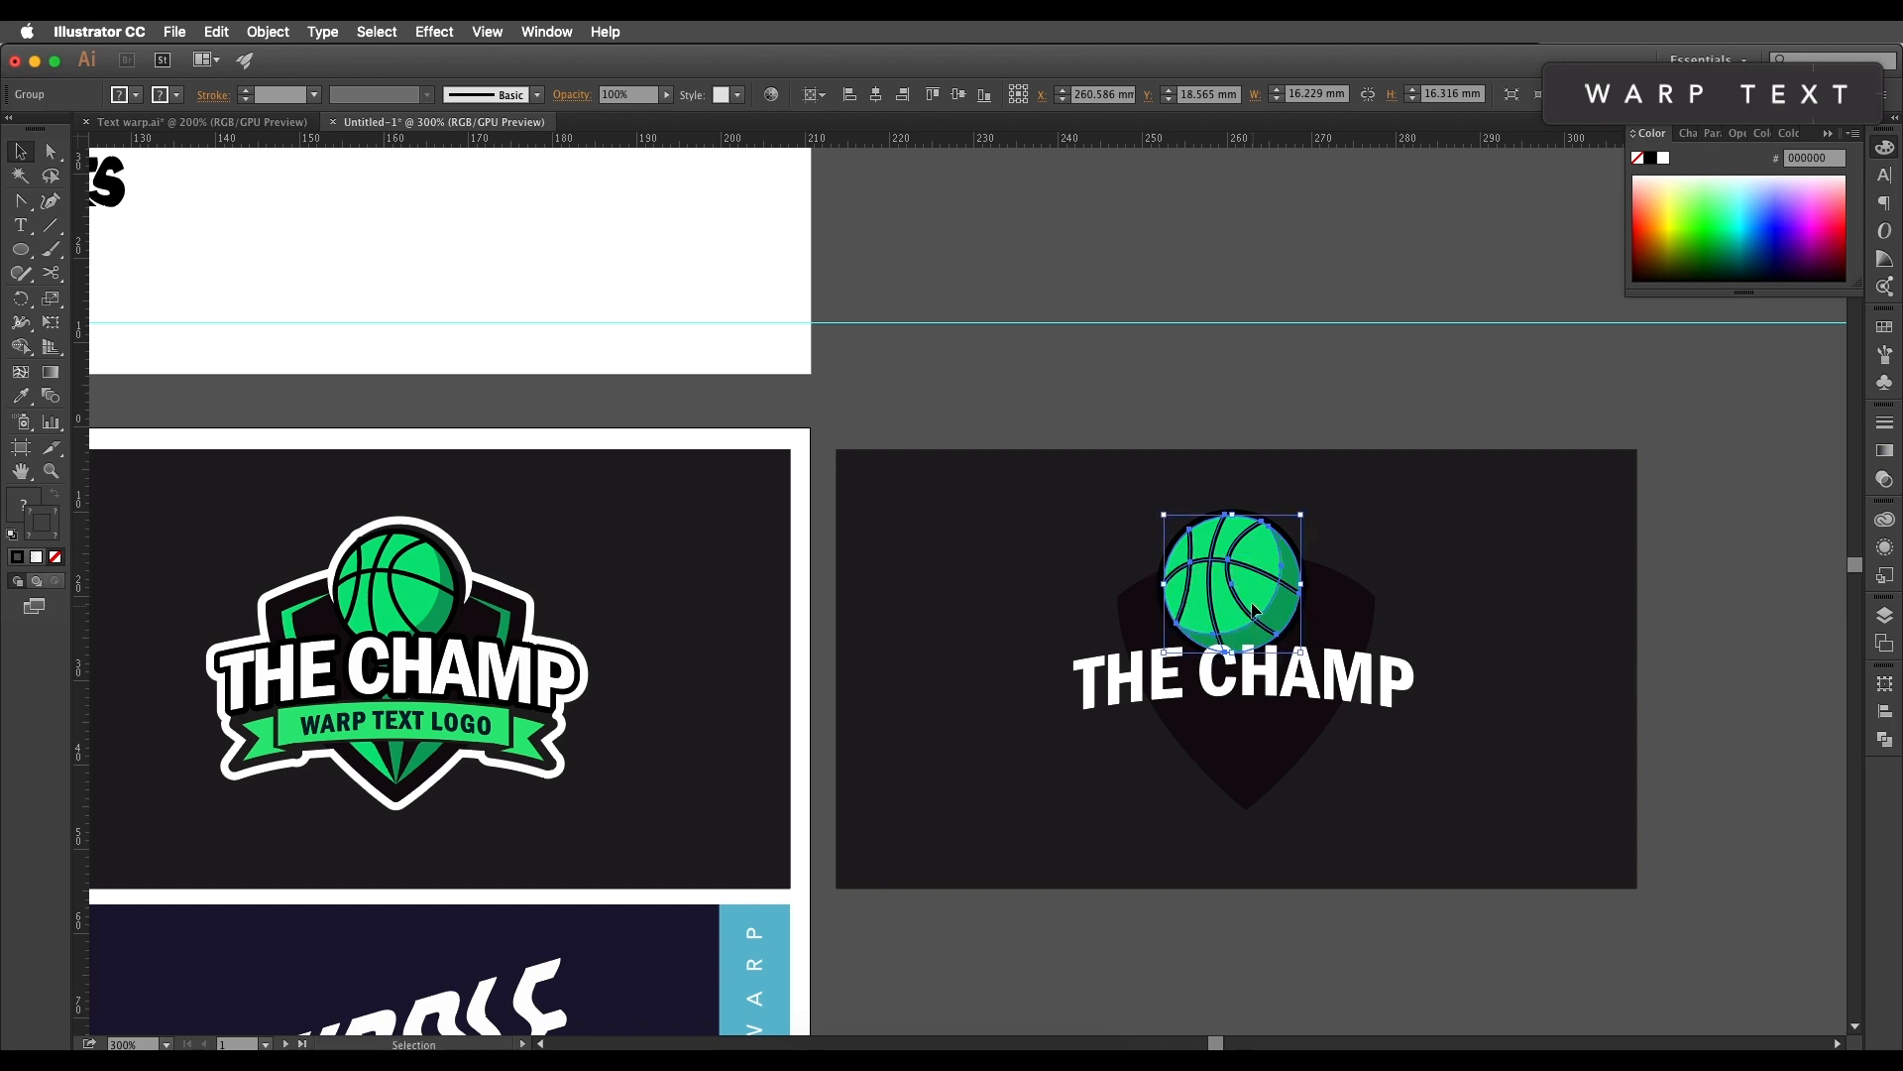
left_click(1415, 551)
left_click_drag(1417, 550, 1454, 439)
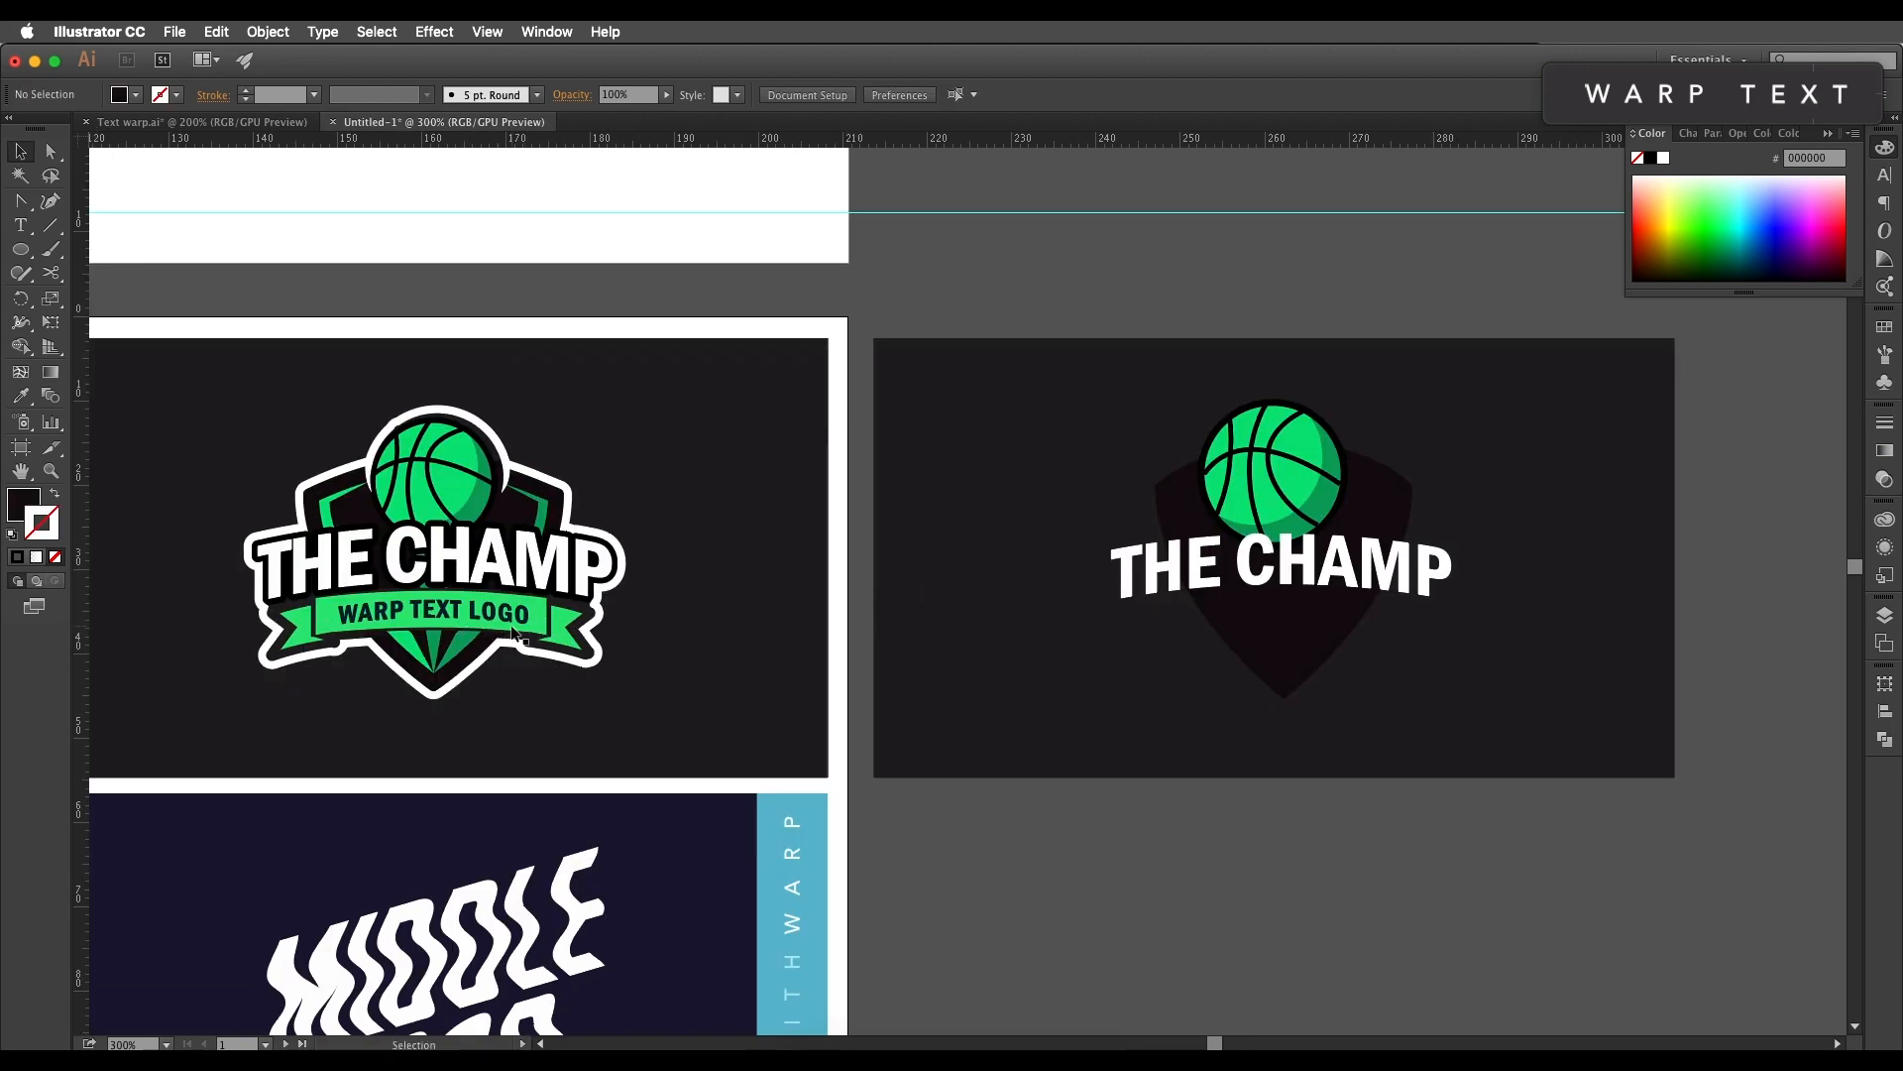
Step: Select the near-black shield and give it a bright blue stroke
scroll(1045, 646, "right", 5)
scroll(1045, 645, "up", 2)
left_click(1160, 664)
key("a")
key("v")
left_click(176, 95)
left_click(122, 220)
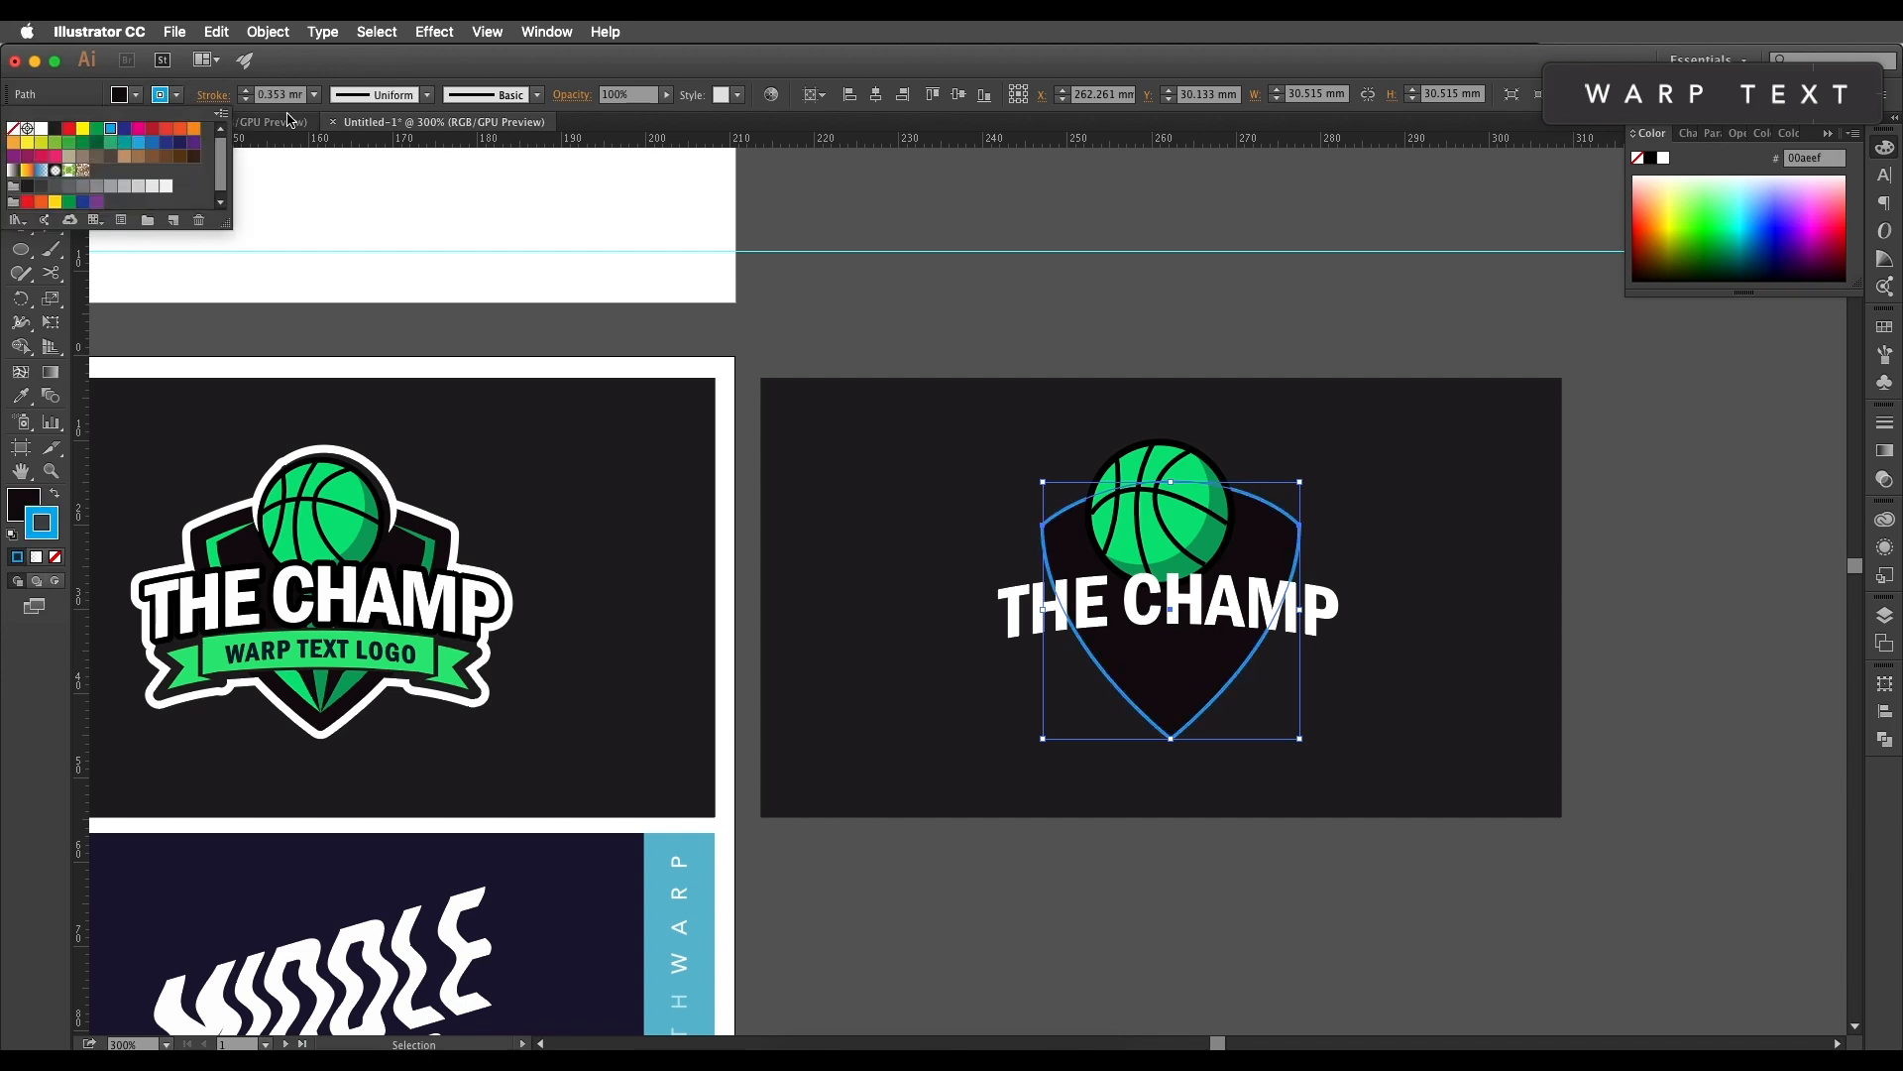
Step: Set the shield's stroke weight to 1.5 mm
left_click(283, 100)
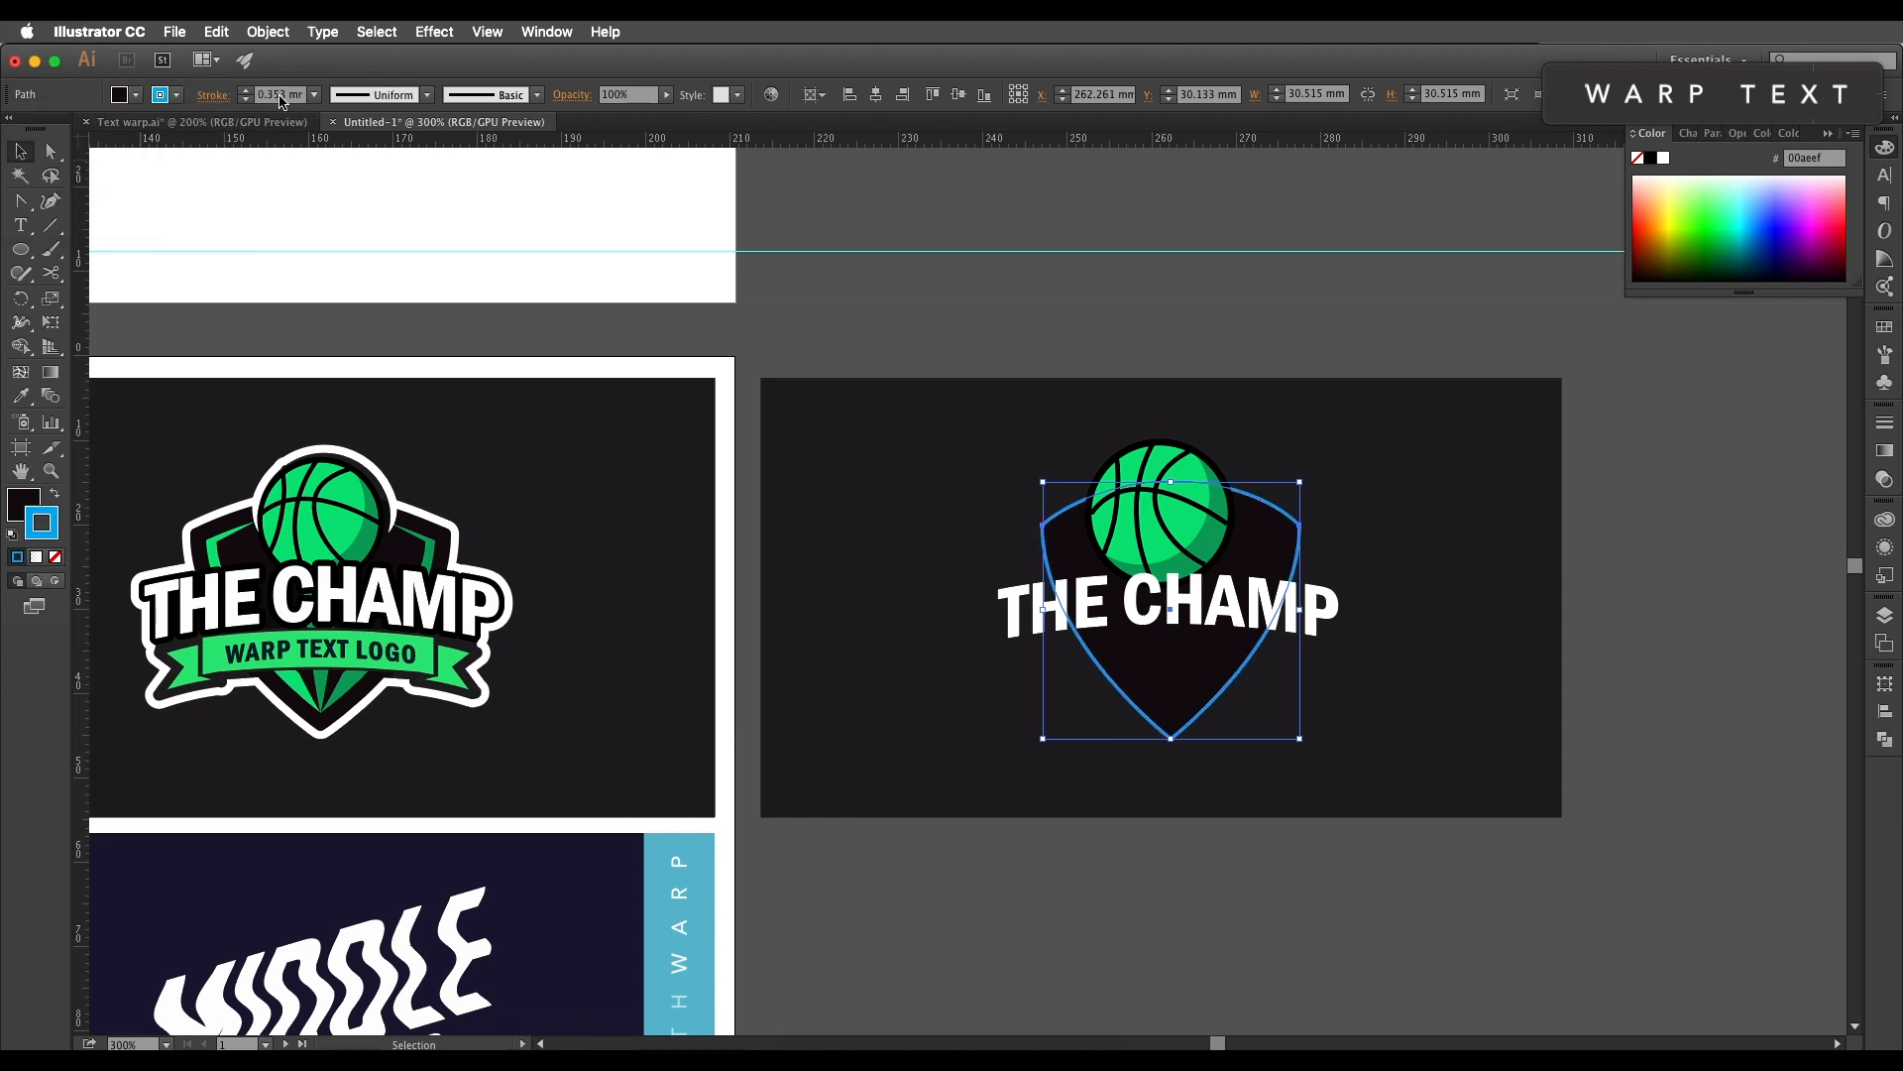
left_click(210, 96)
type("3")
key("Return")
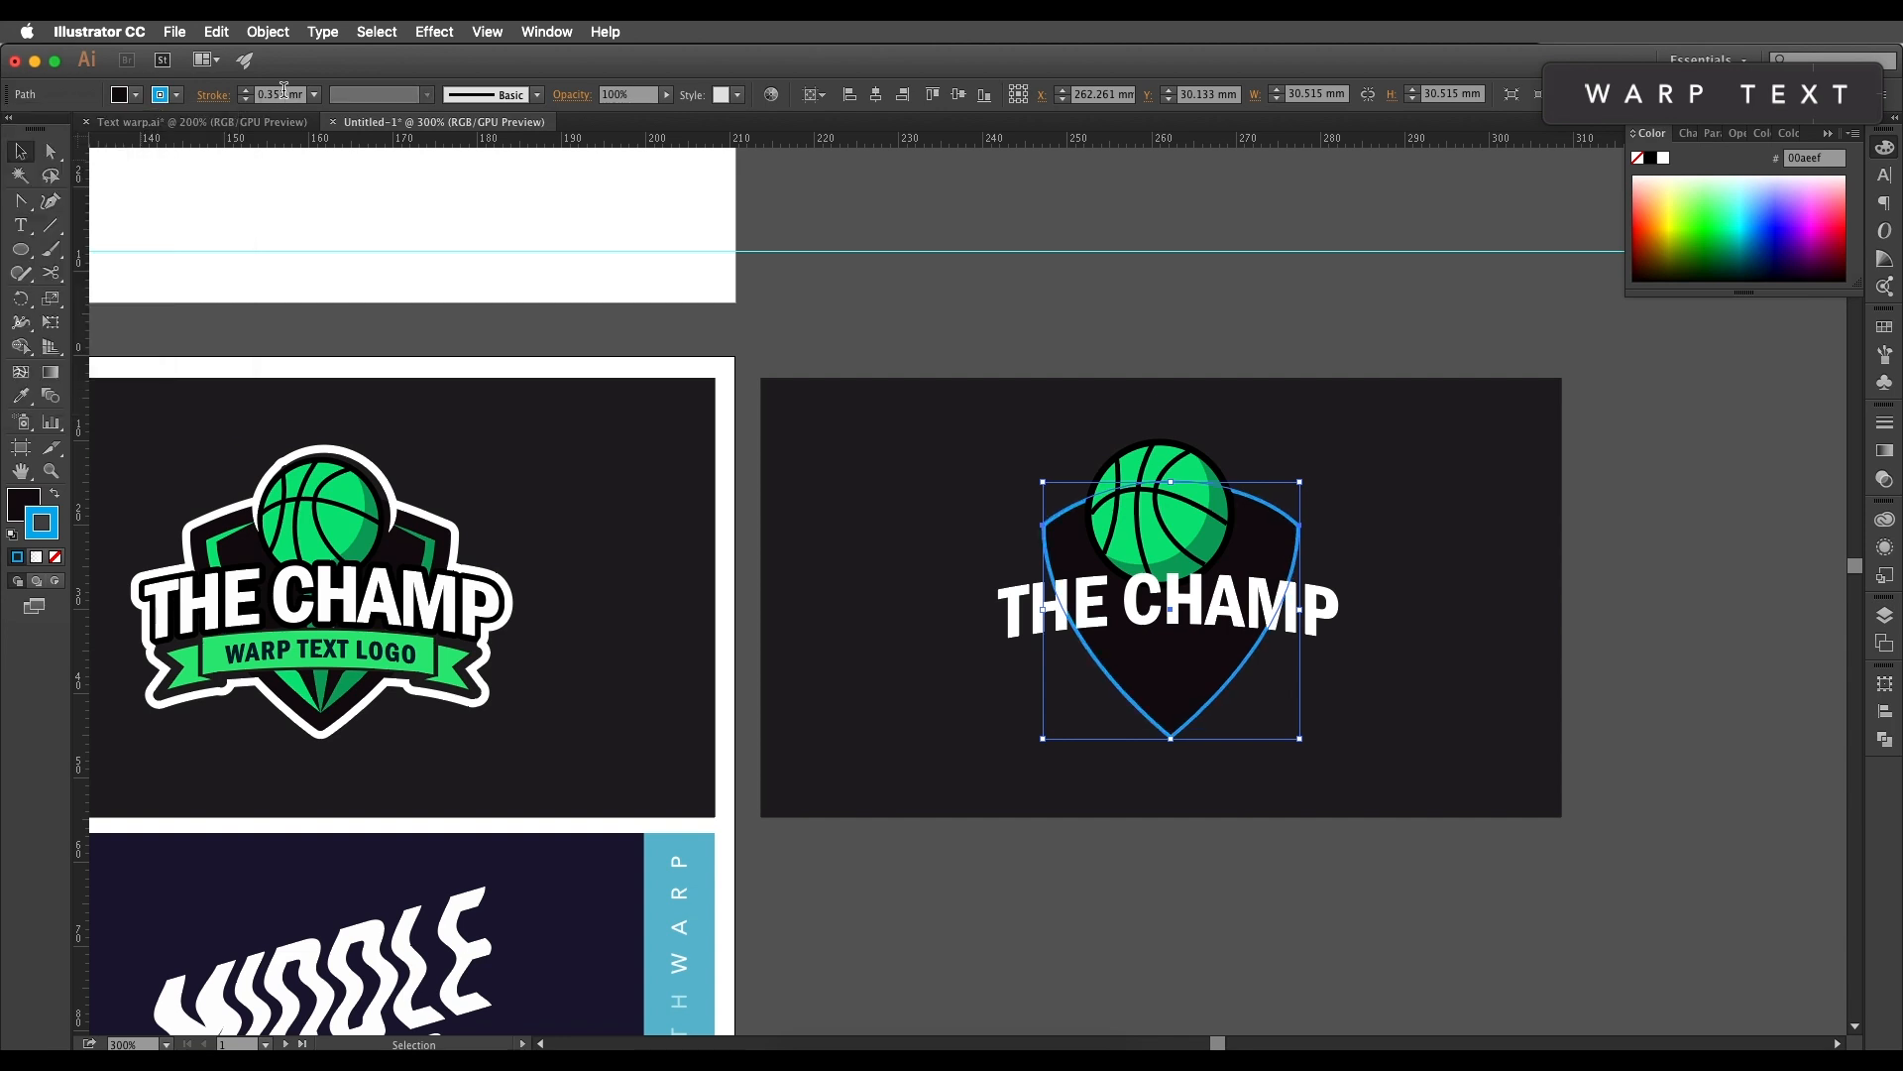
left_click(313, 95)
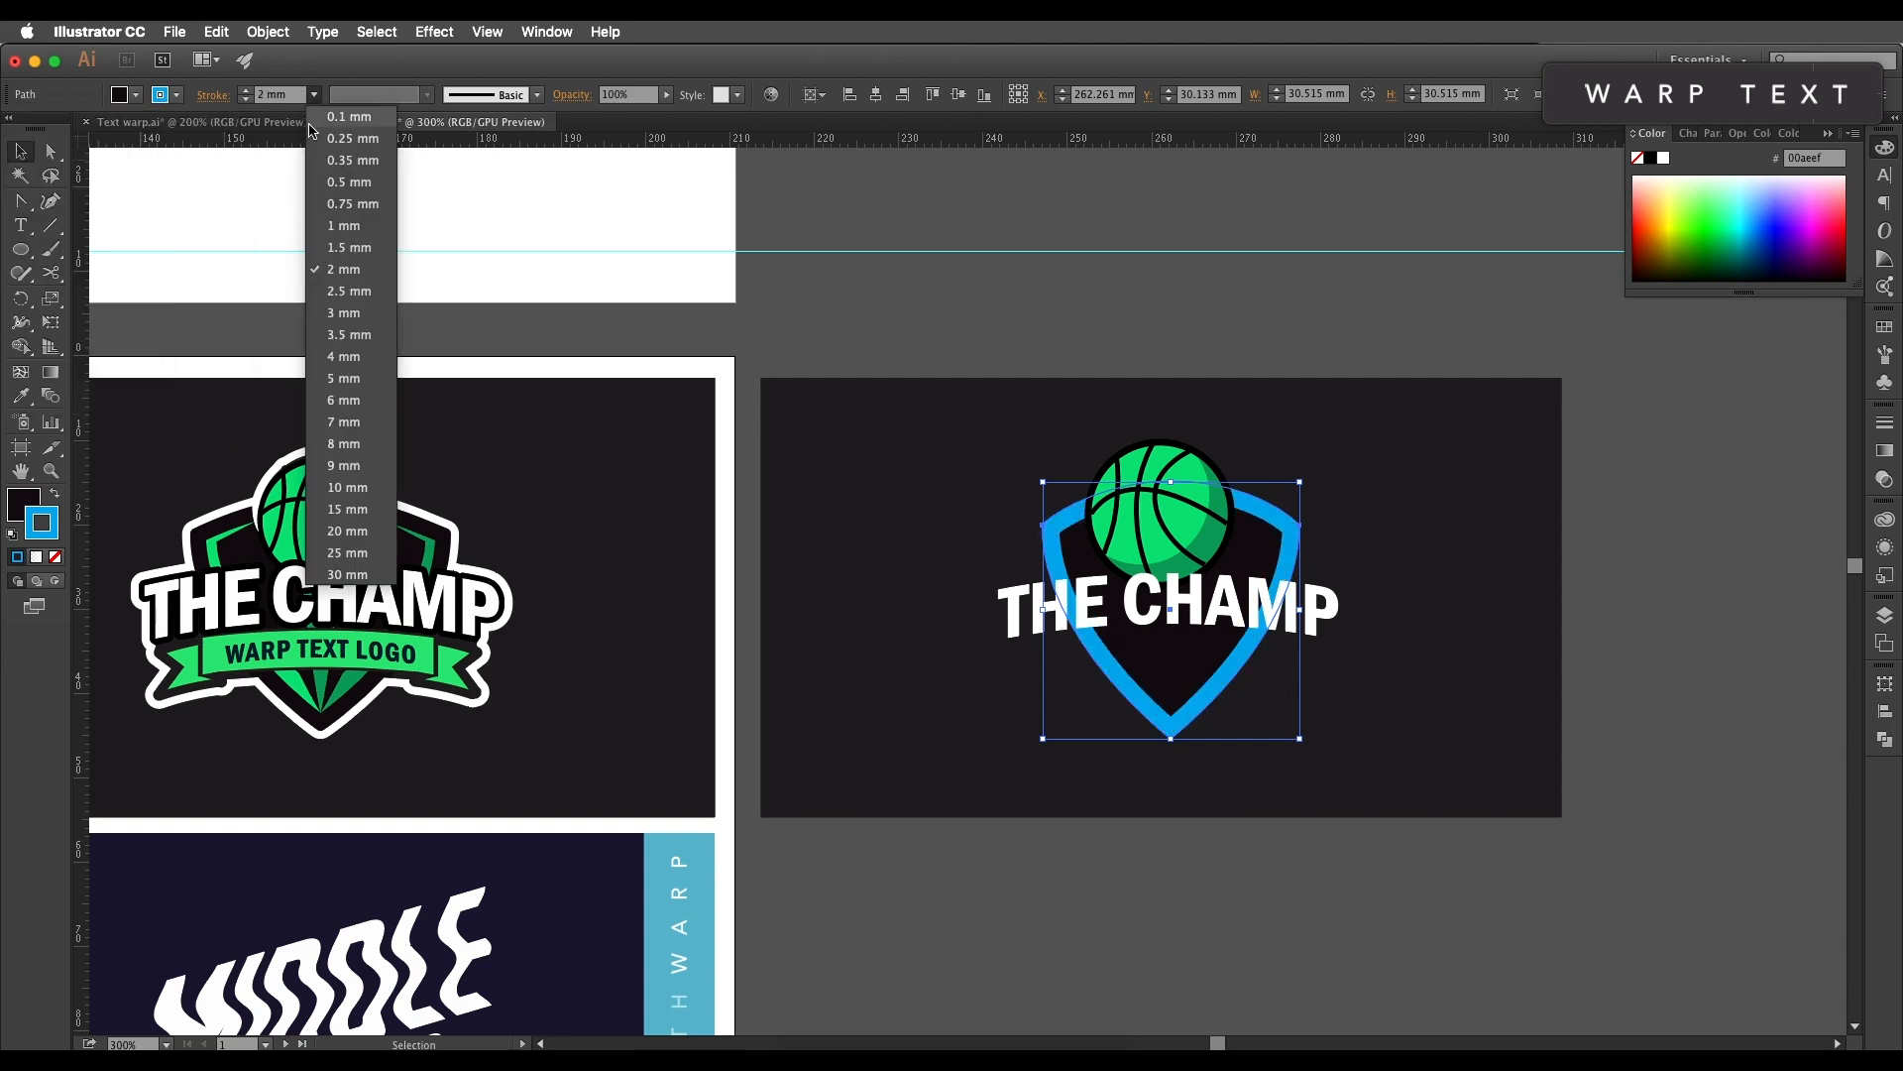
left_click(351, 261)
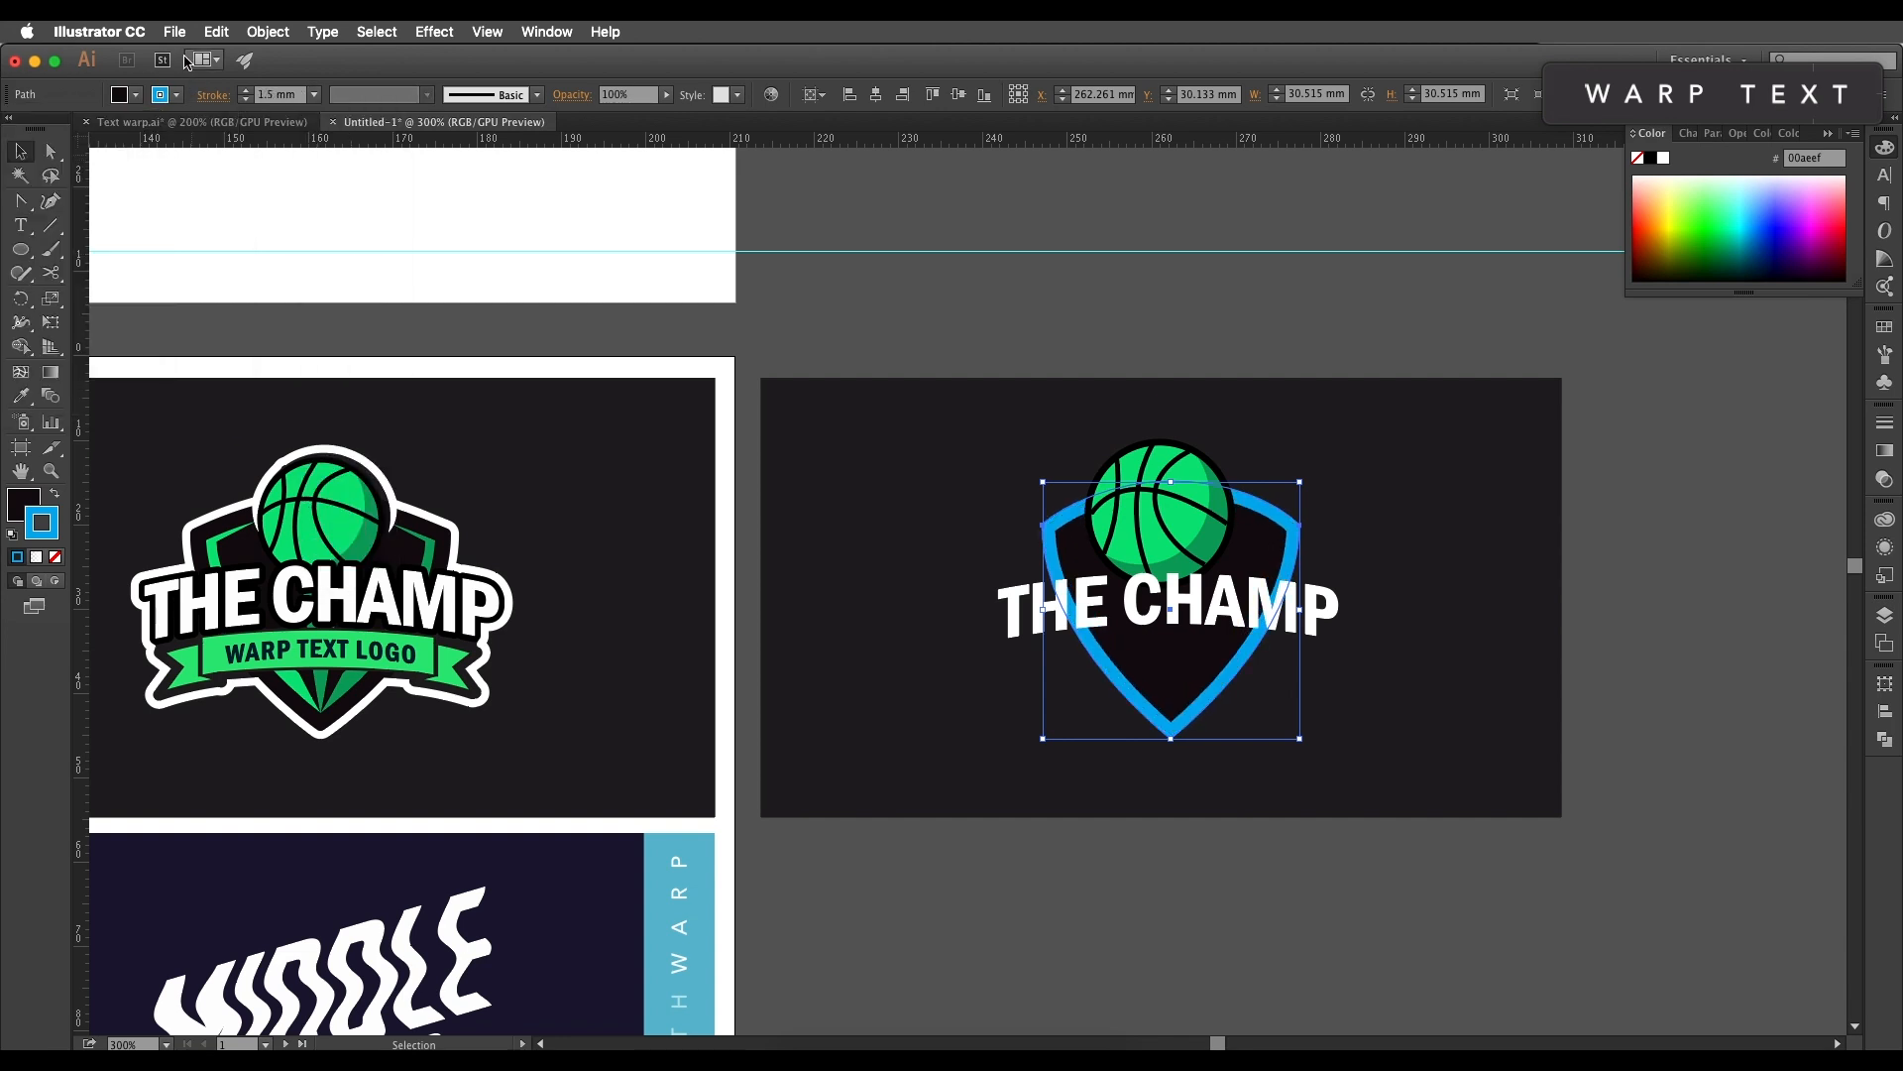
Step: Outline the shield's stroke and subtract it from the fill with Pathfinder Minus Front to make an inset inner shield
left_click(270, 31)
mouse_move(297, 410)
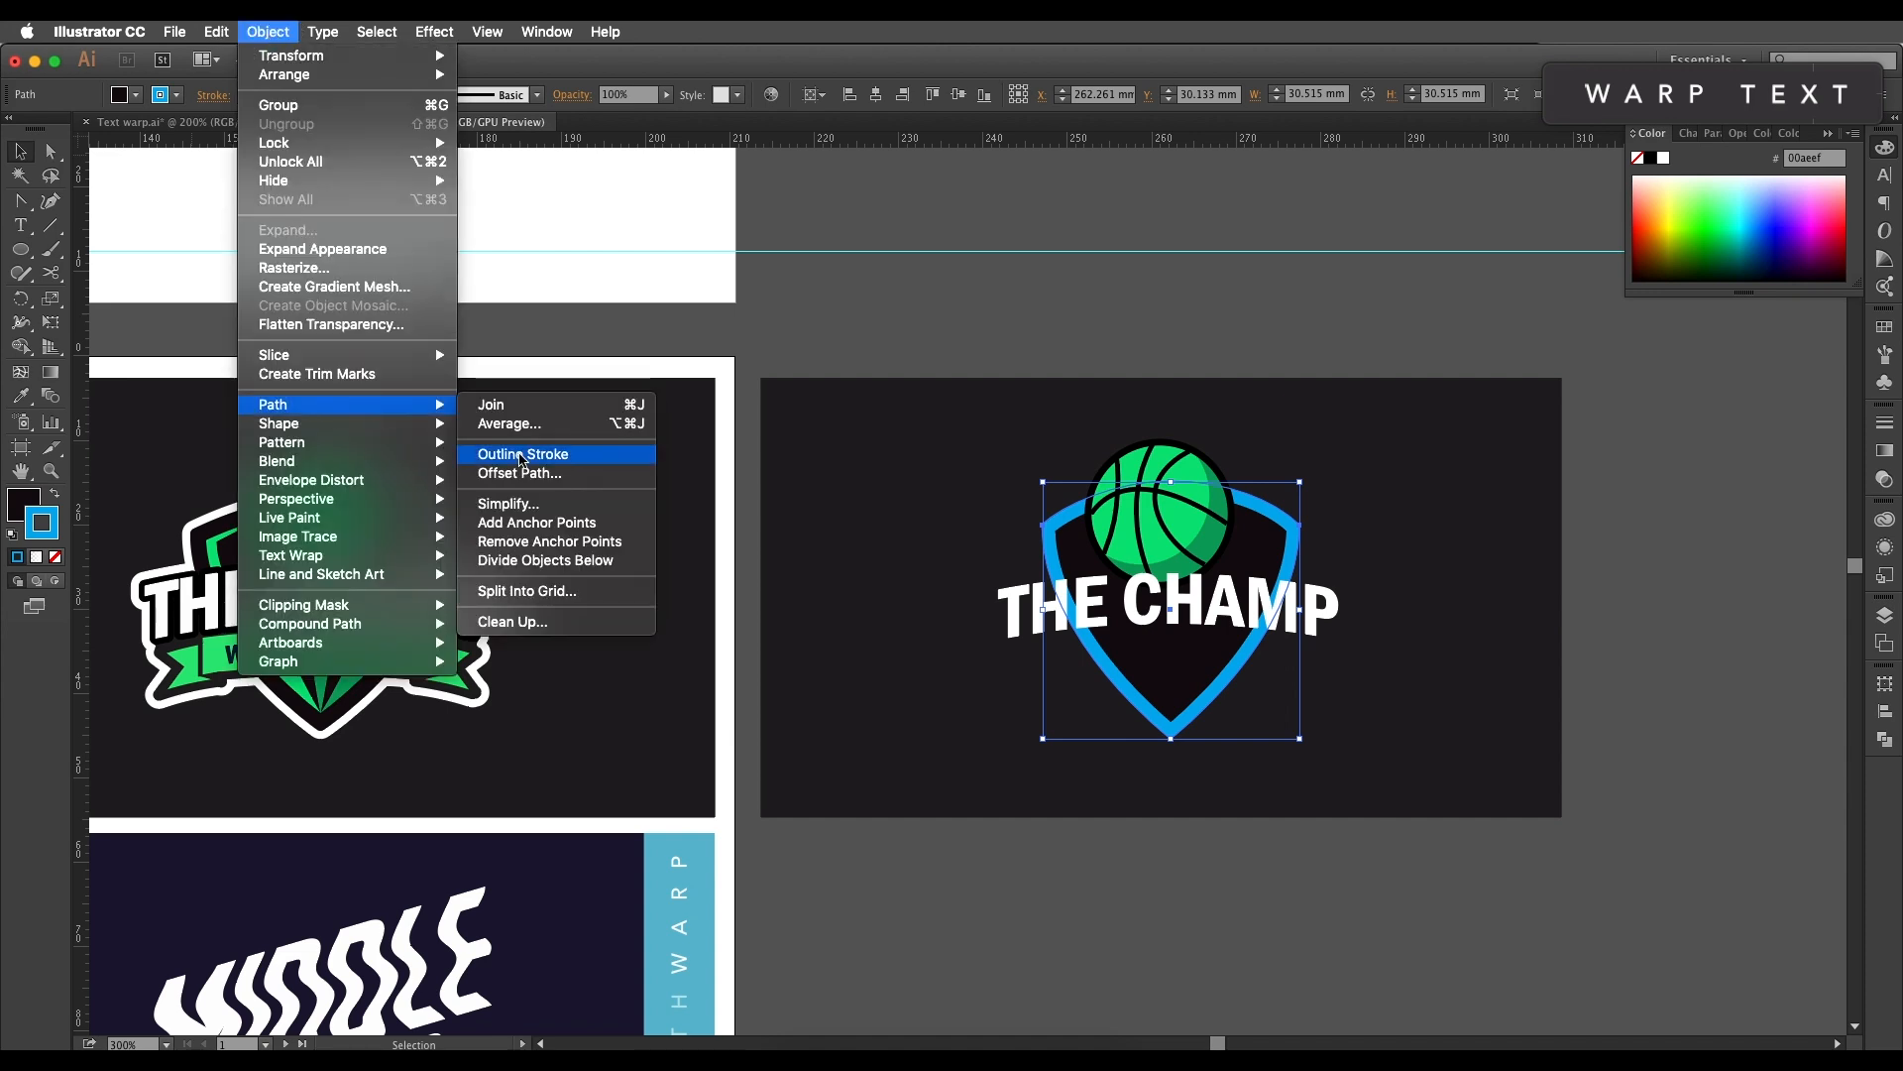
left_click(529, 457)
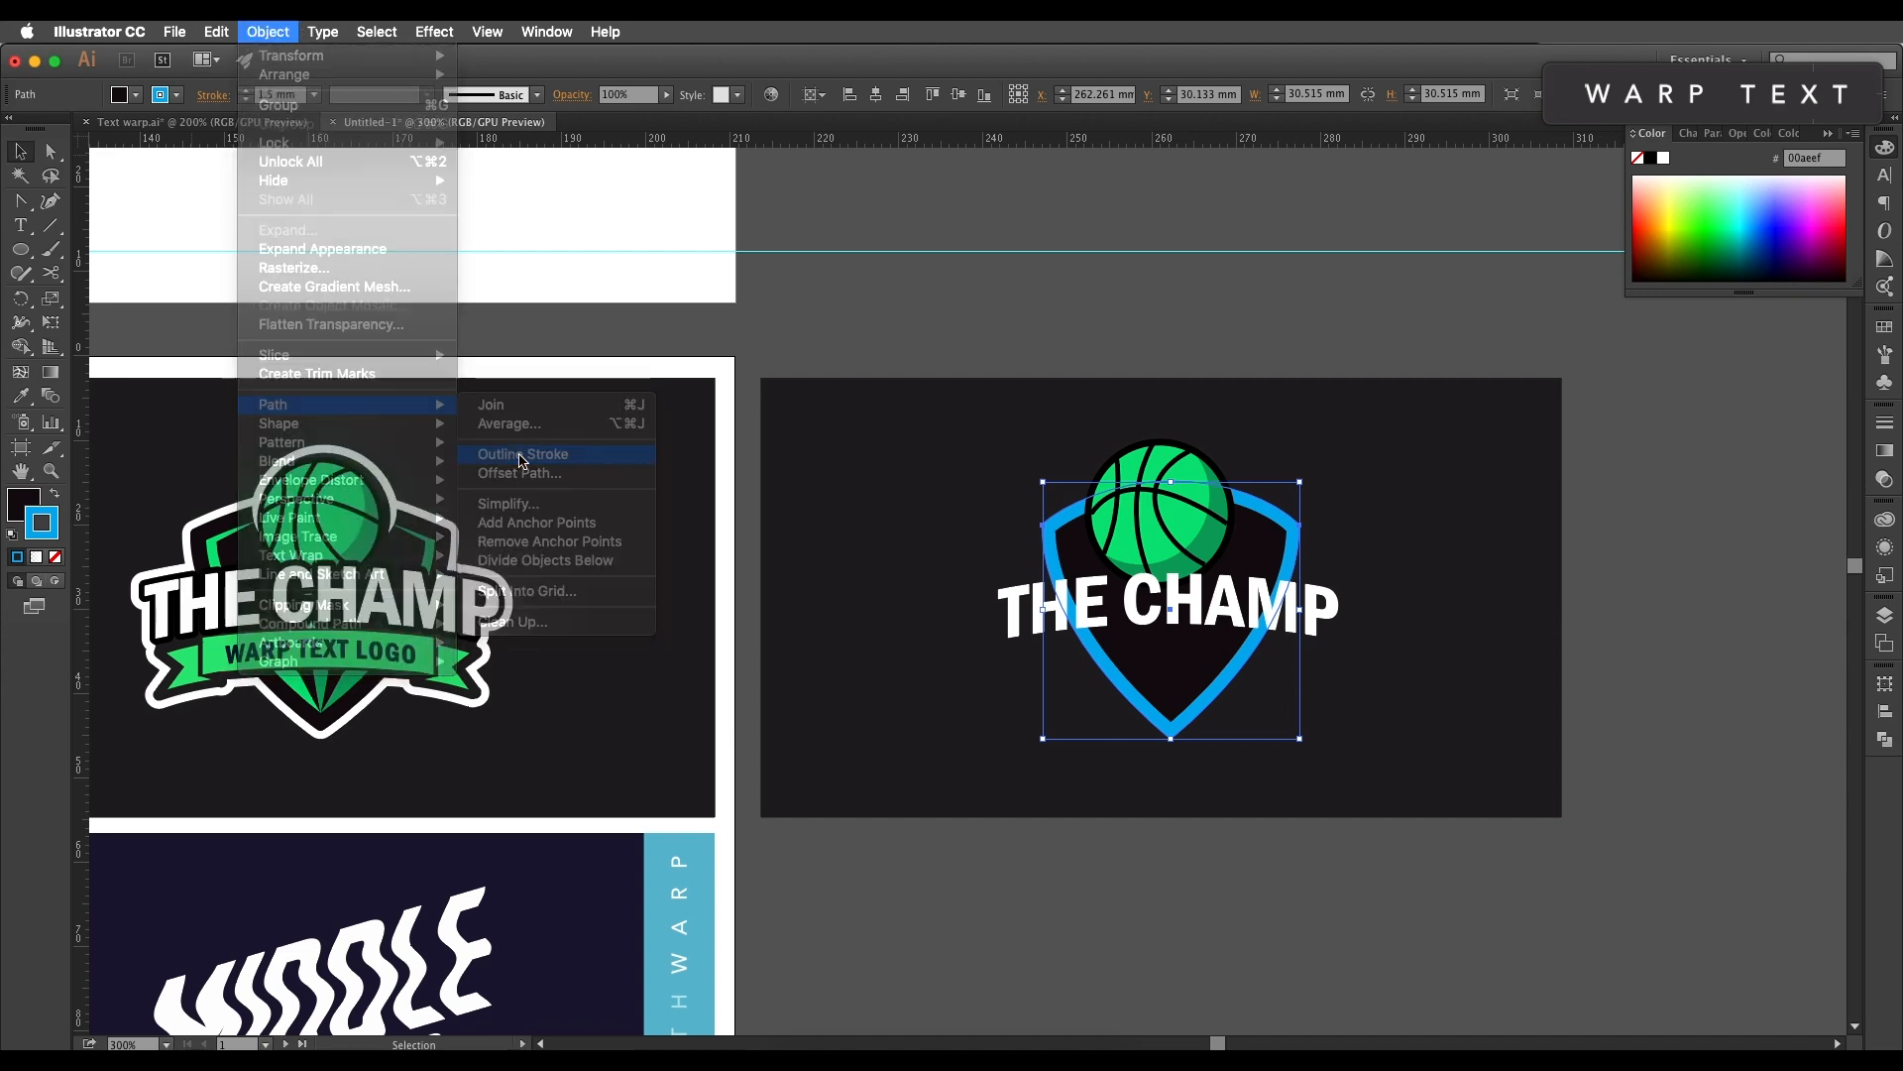
left_click(1884, 739)
left_click(1679, 718)
left_click(1471, 593)
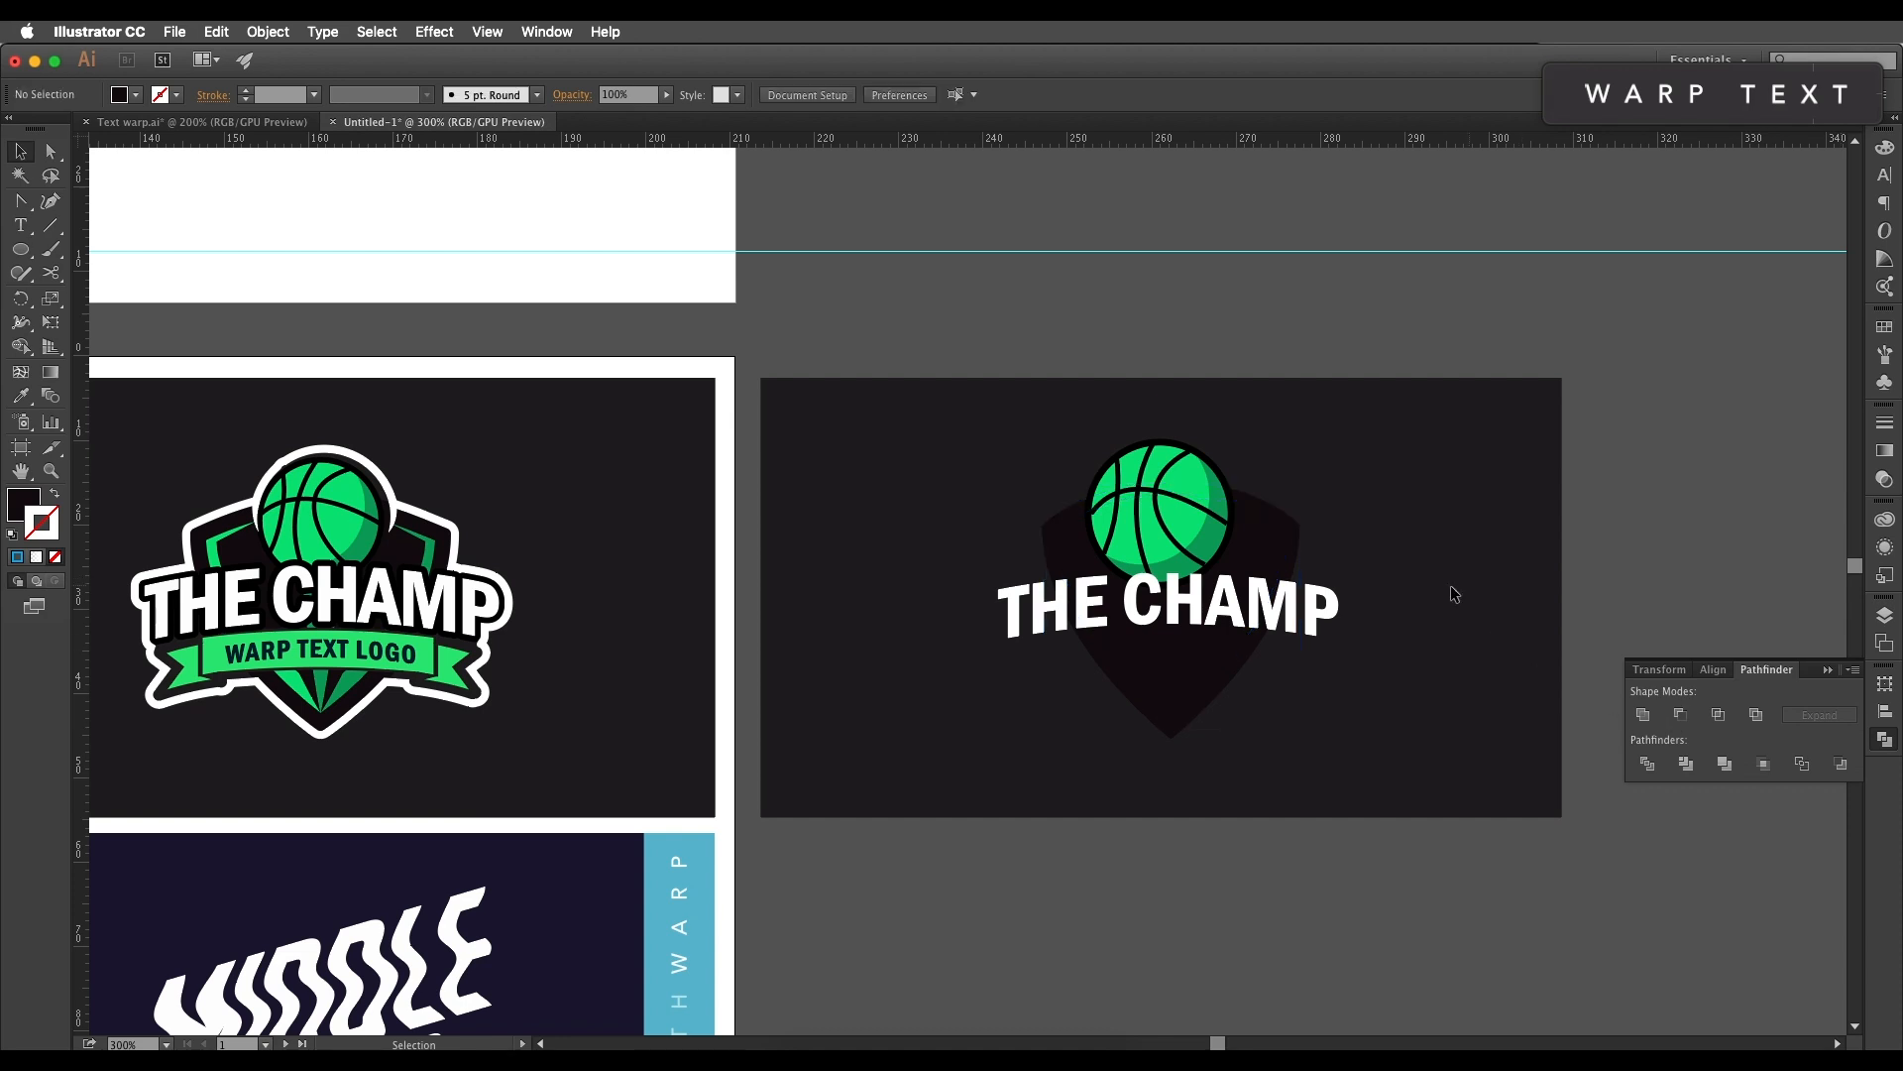
Step: Isolate the inner shield group and delete the leftover arc along its top edge
left_click(1291, 578)
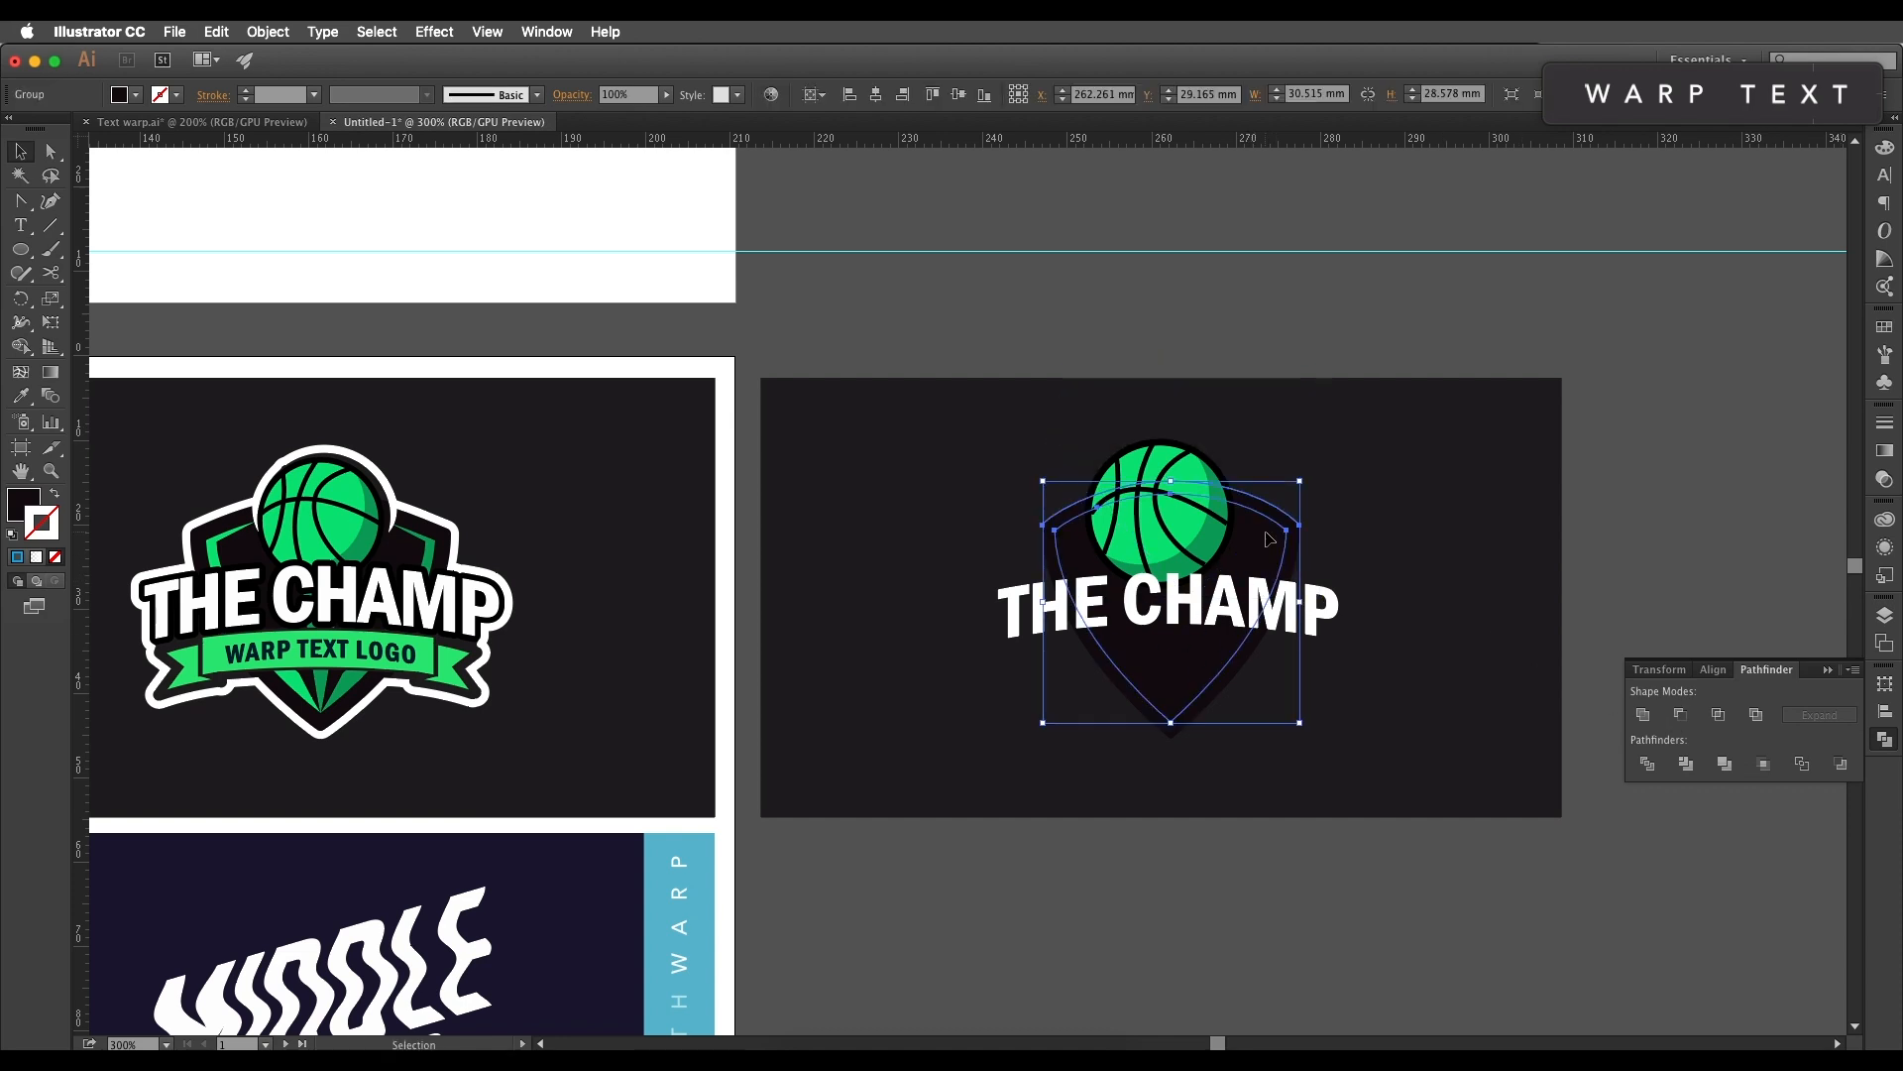
double_click(1270, 539)
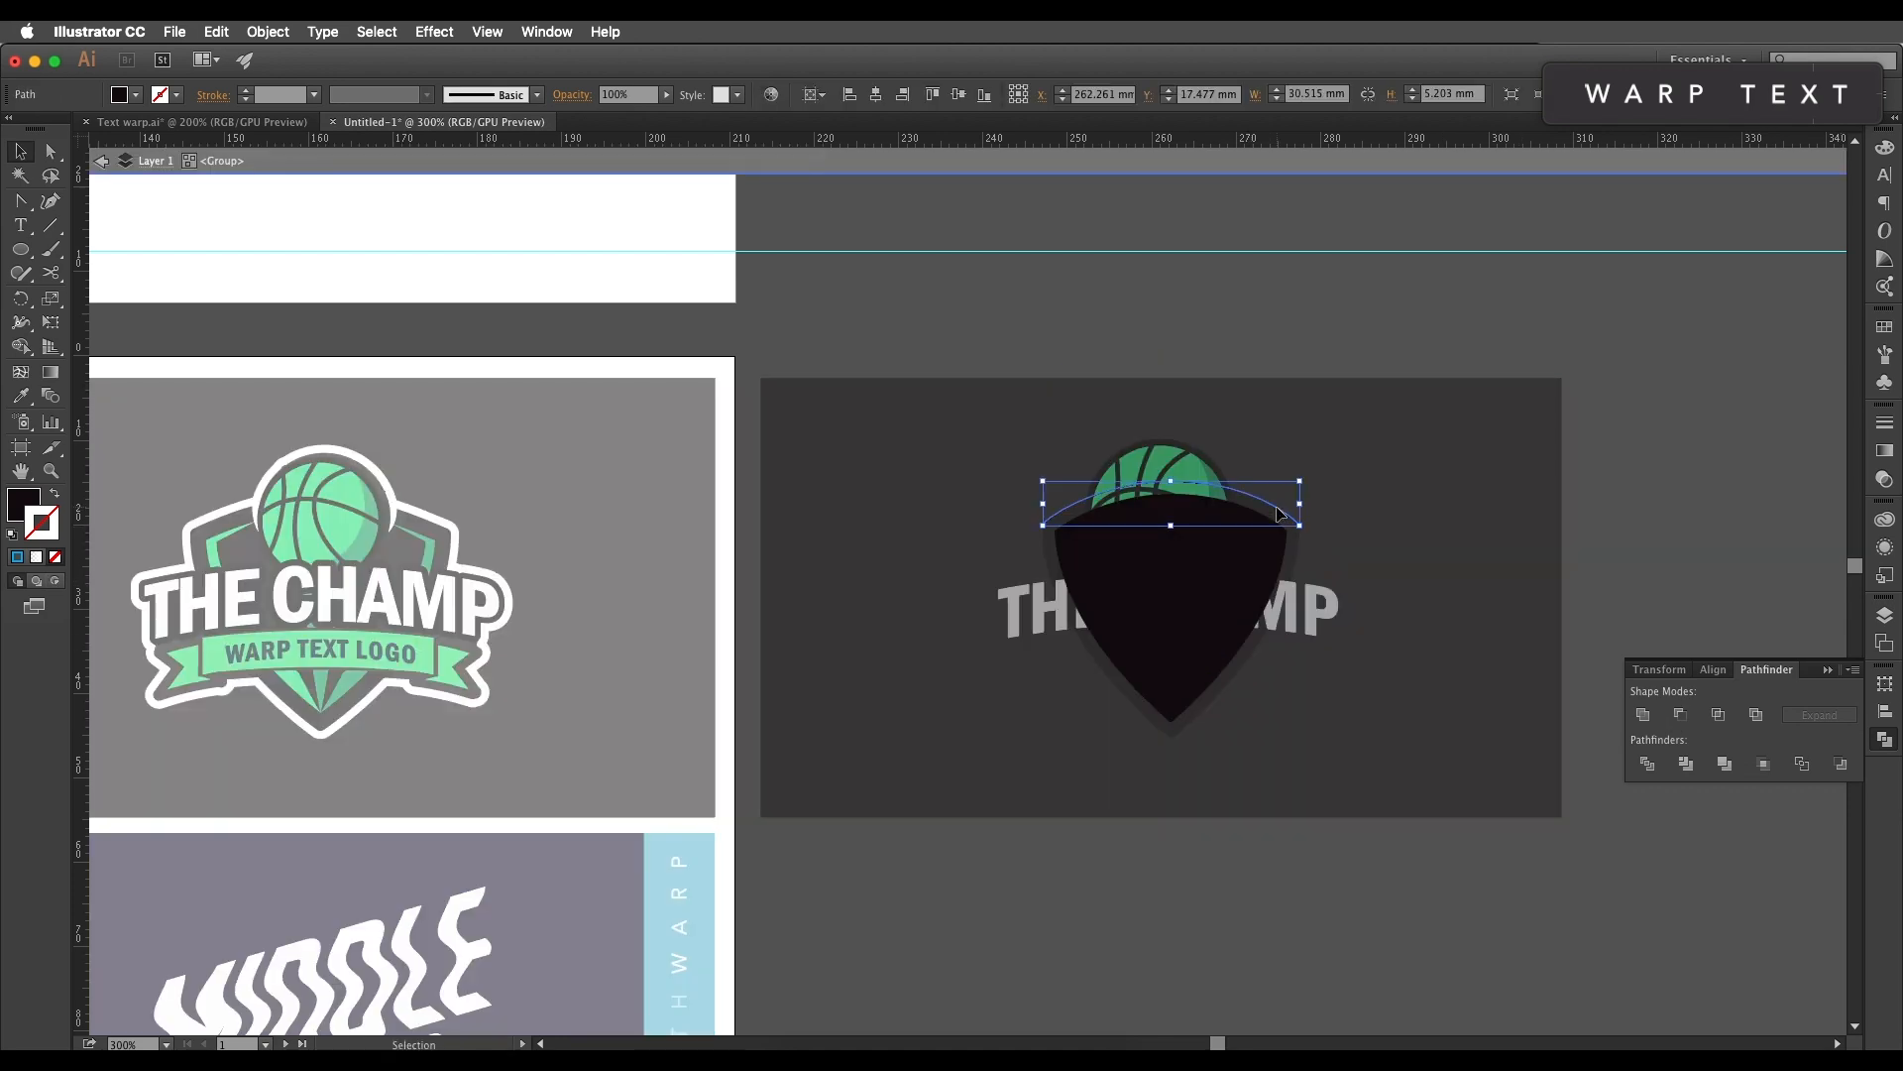
double_click(1368, 493)
Step: Fill the inner shield with the reference logo's dark green using the Eyedropper
left_click(1233, 546)
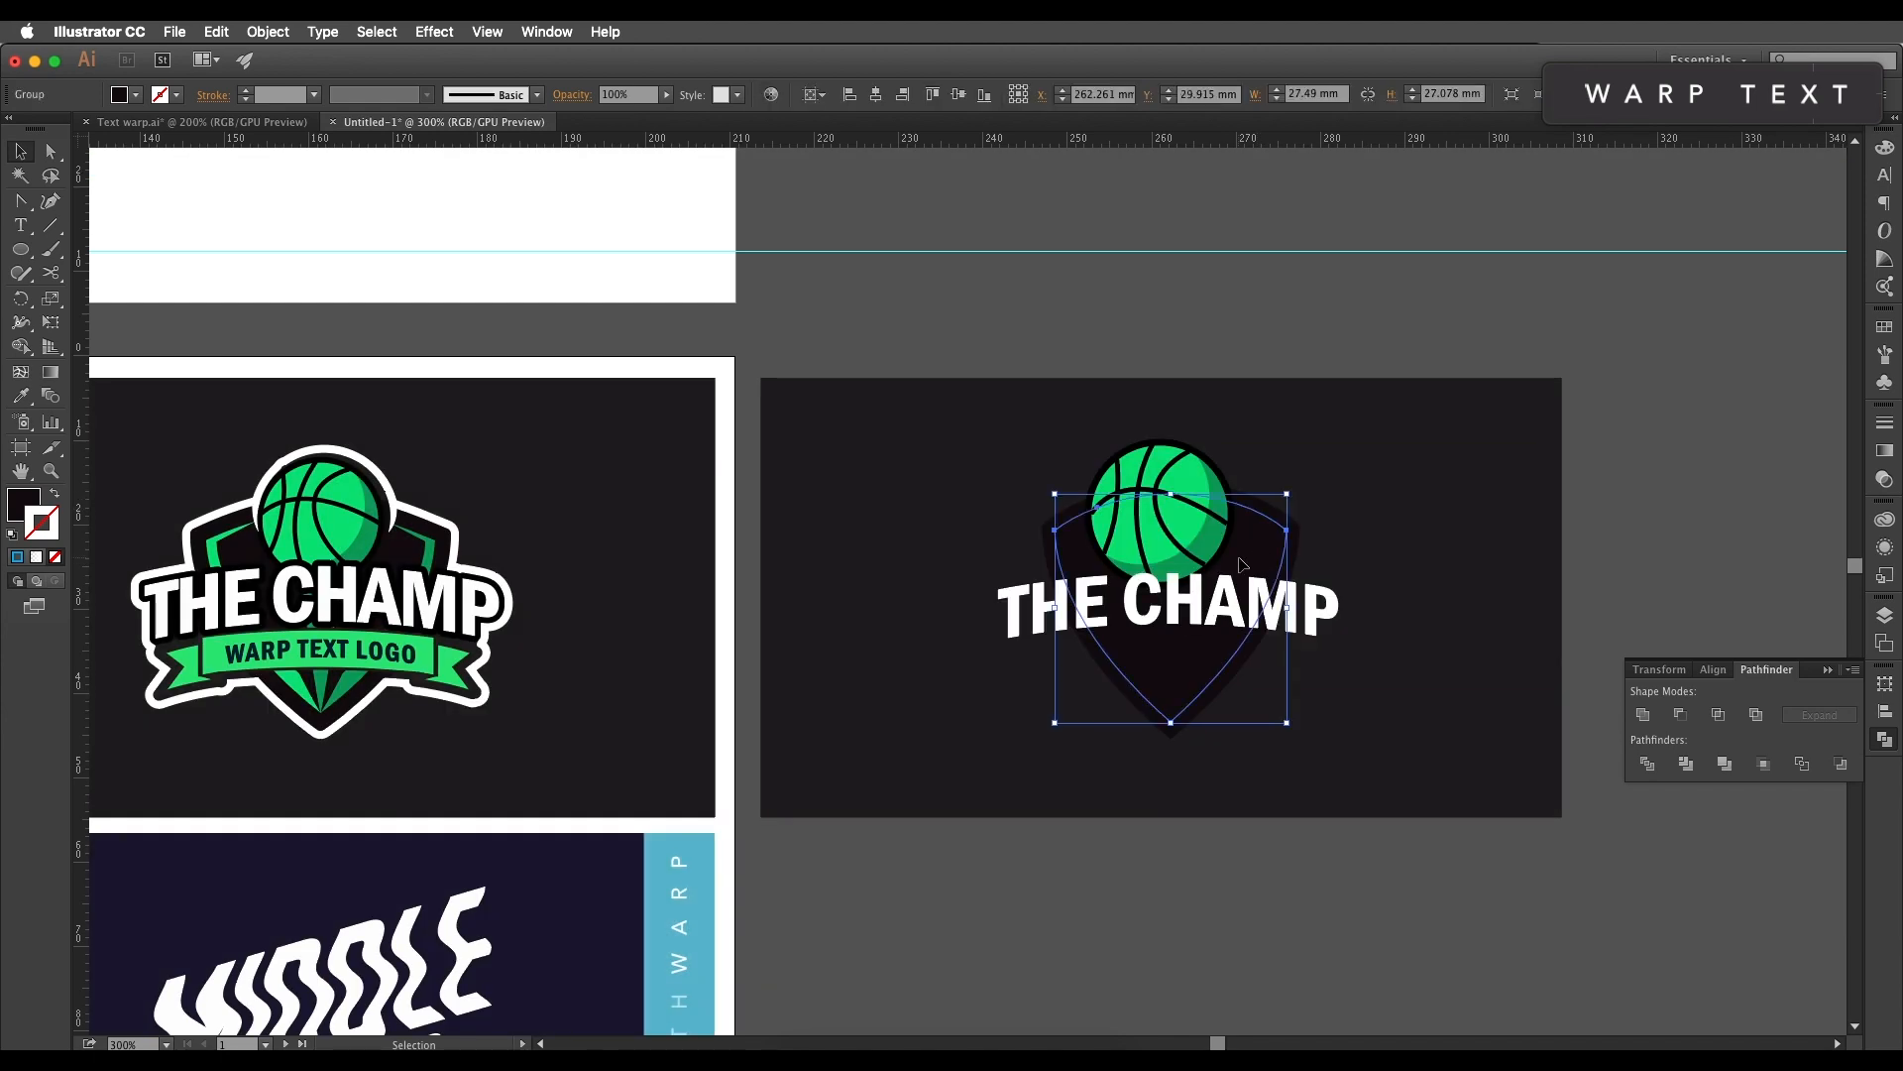
scroll(1243, 565, "down", 1)
key("i")
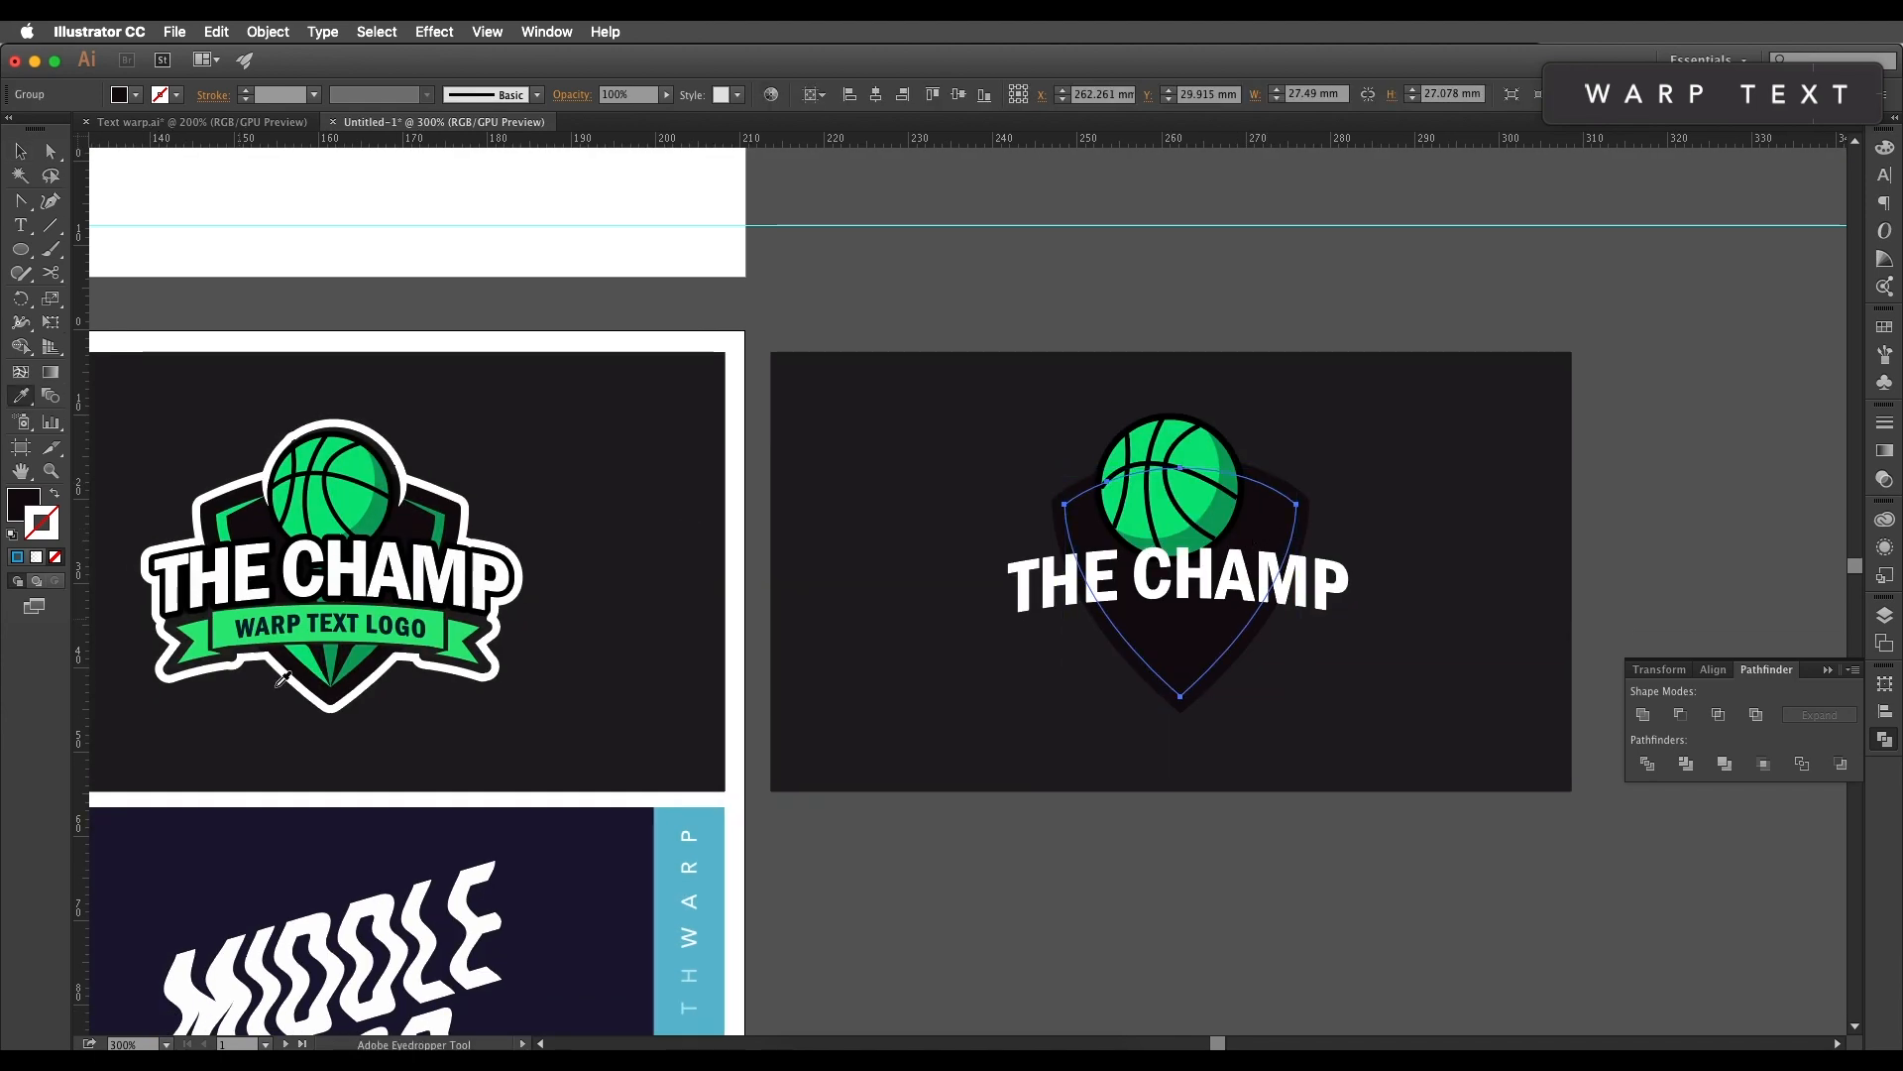
left_click(357, 663)
key("v")
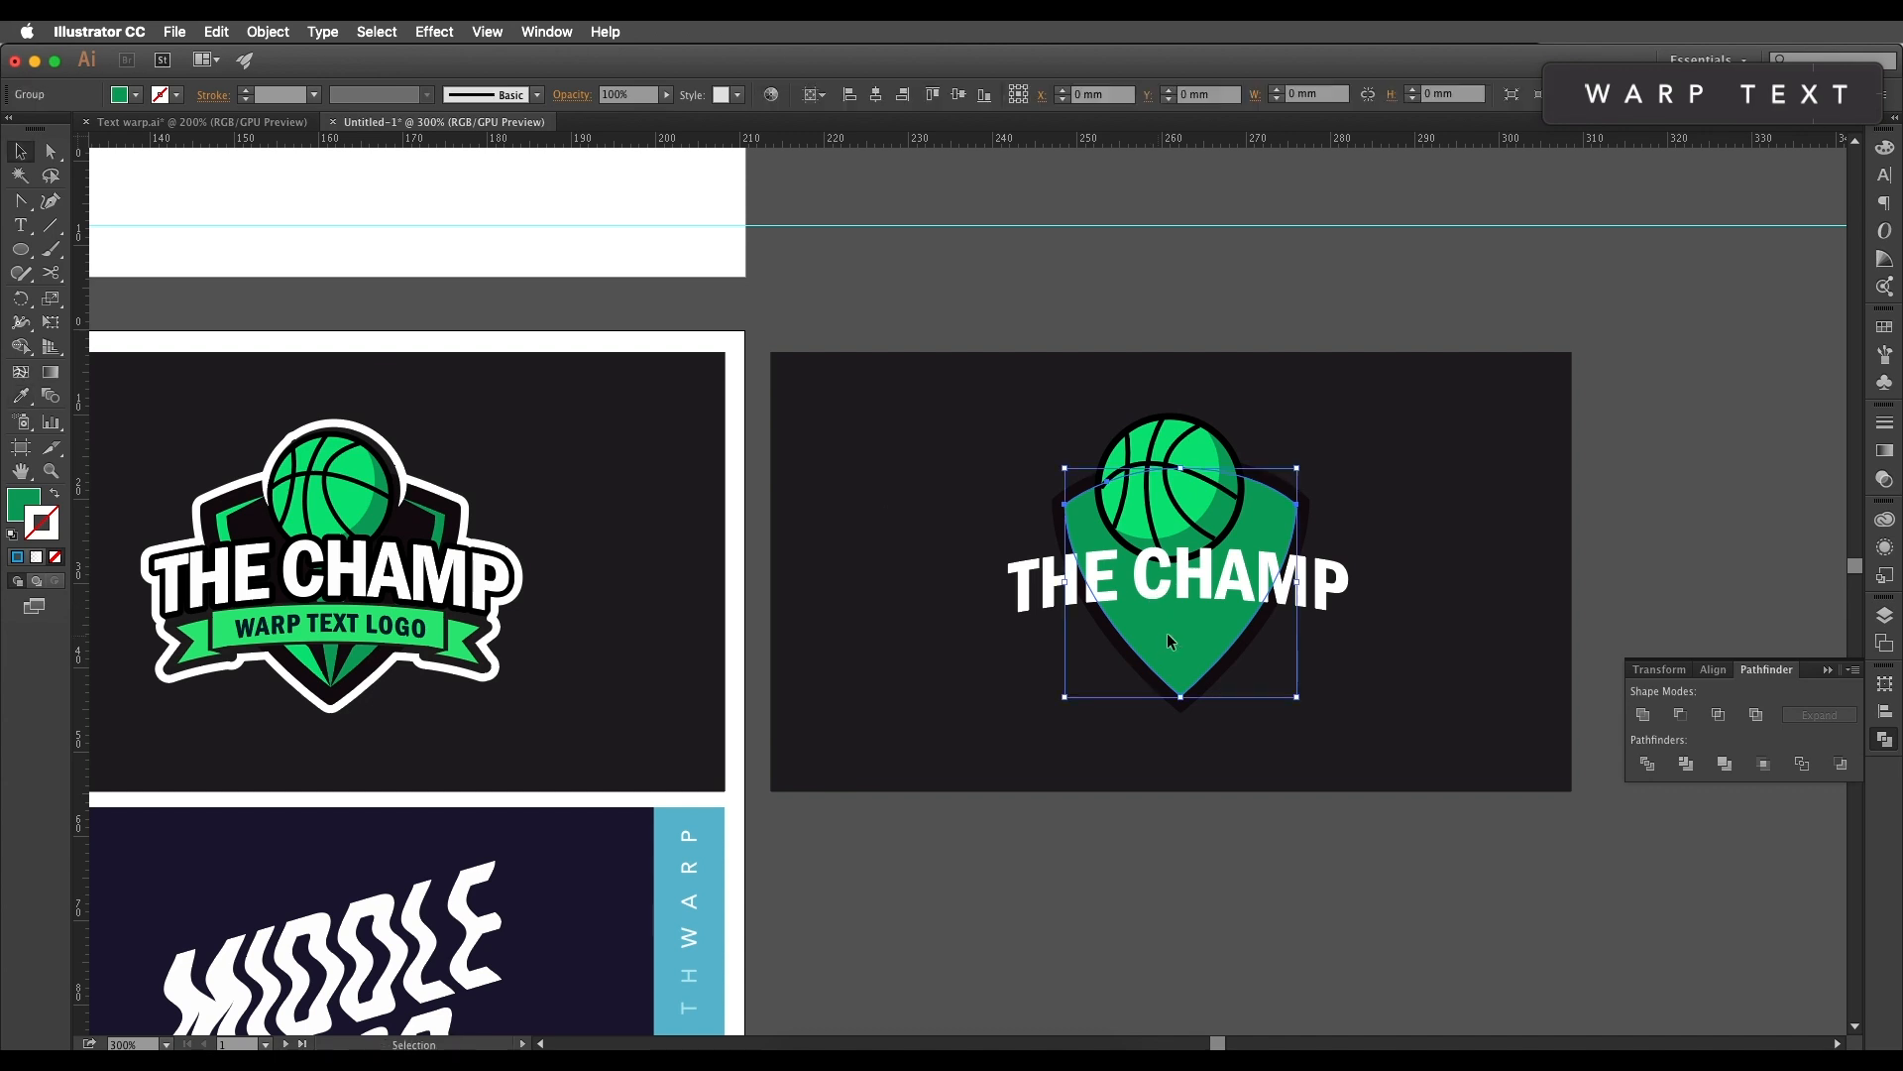
Step: Turn a copy of the inner shield into an unfilled outline with stroke colour 39f79c
left_click(1188, 636)
left_click(56, 495)
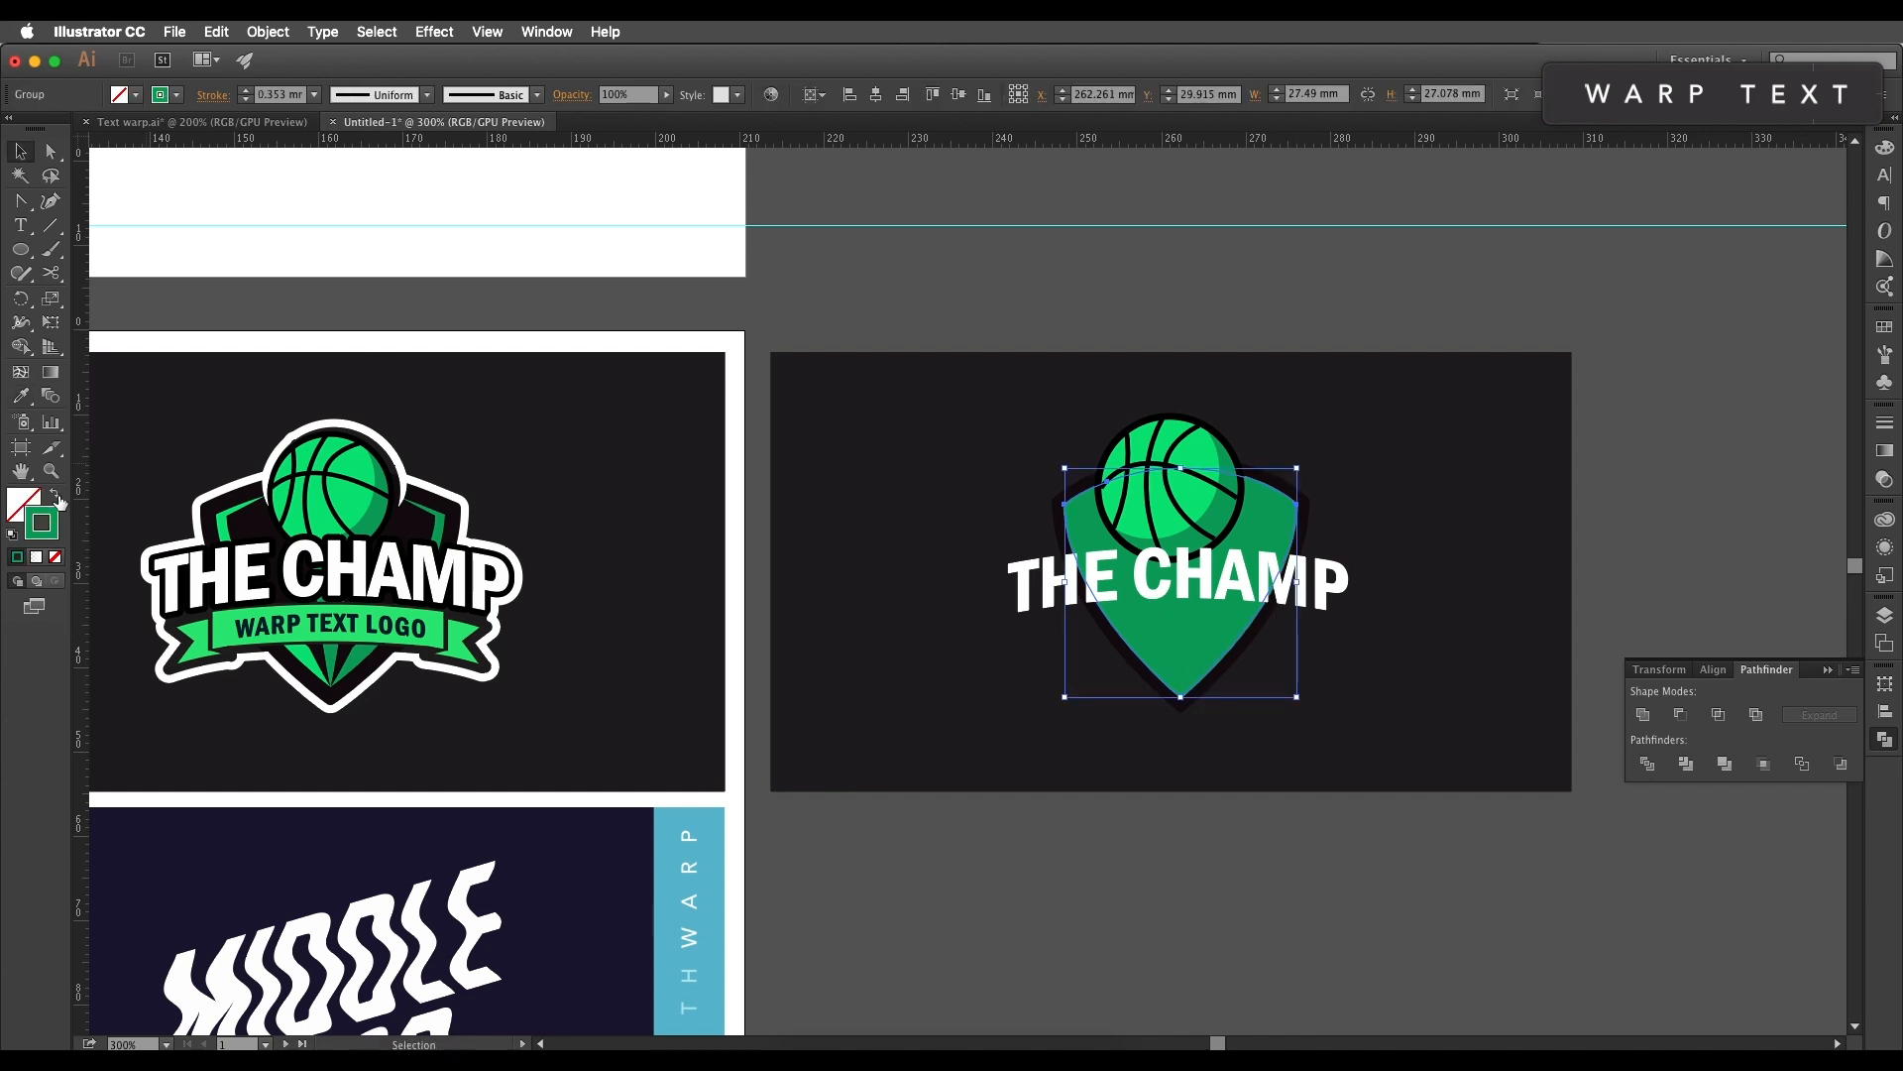
double_click(43, 525)
left_click(1106, 285)
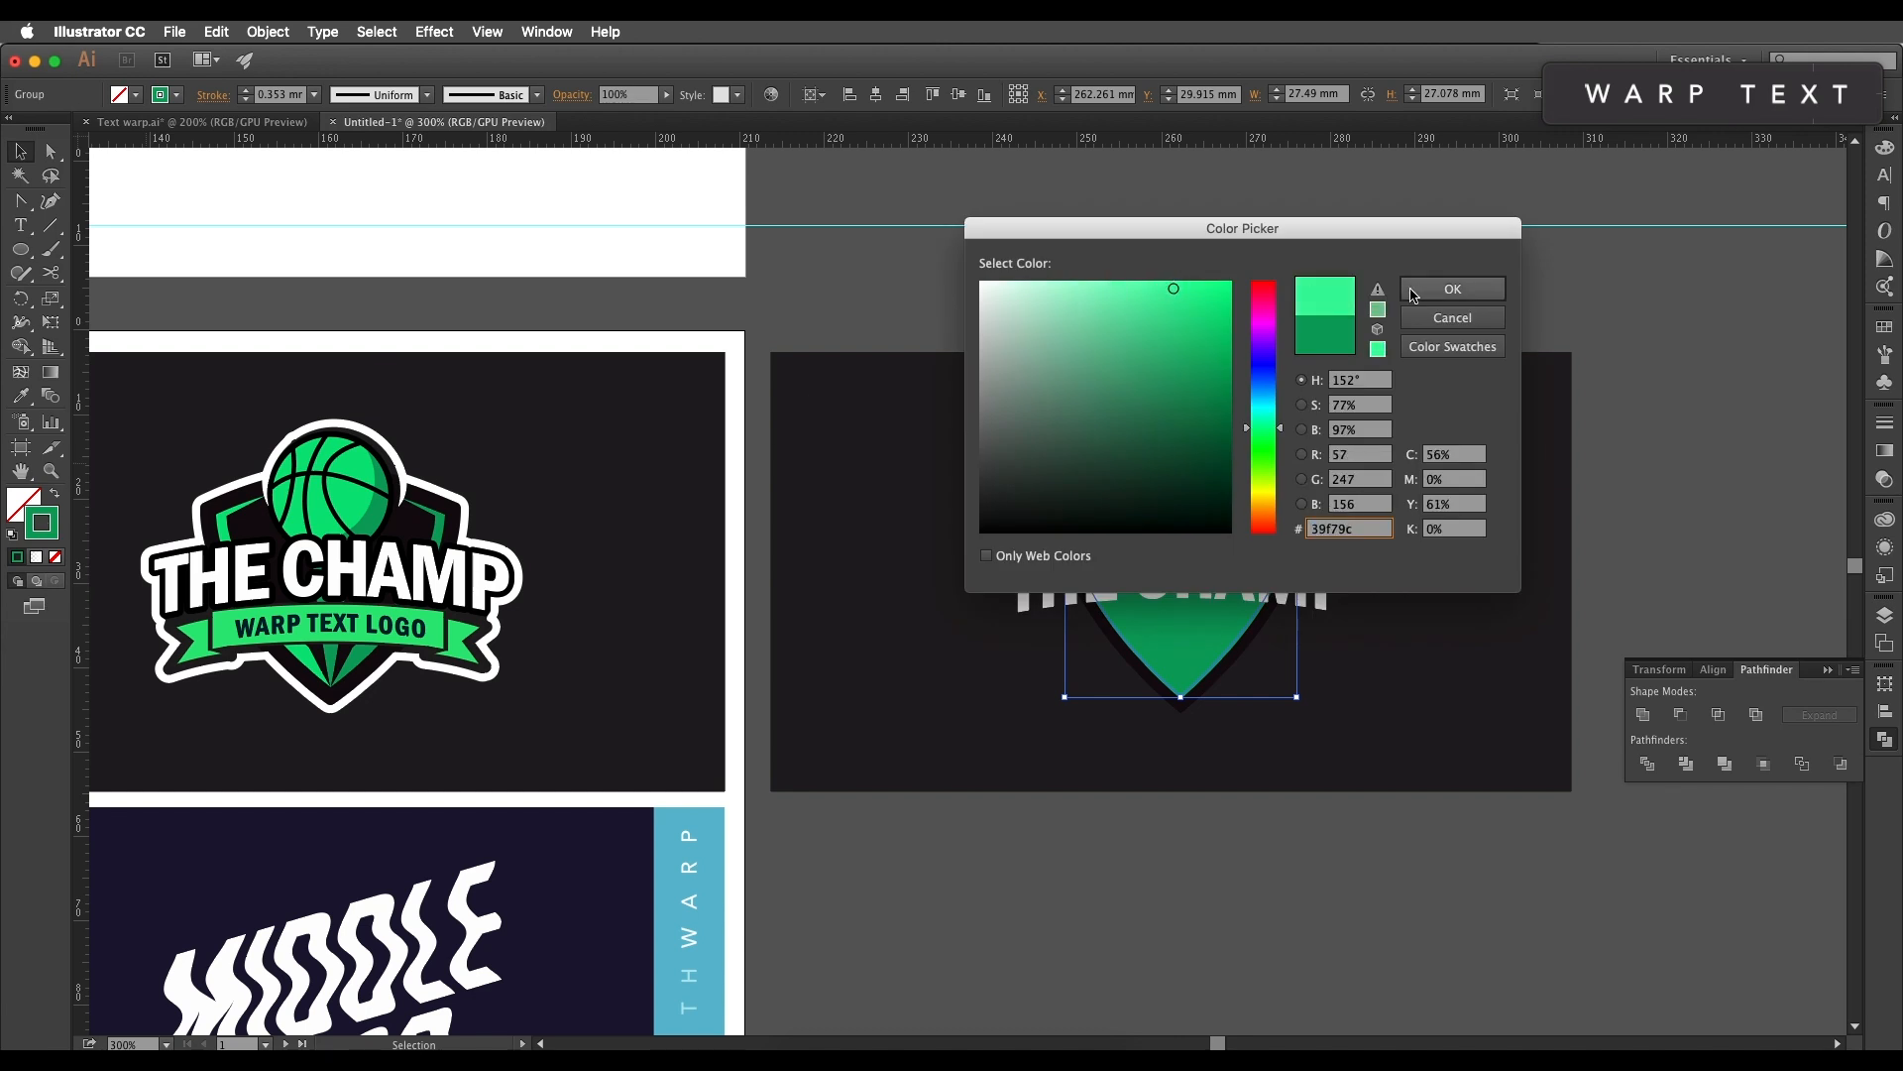
left_click(1432, 289)
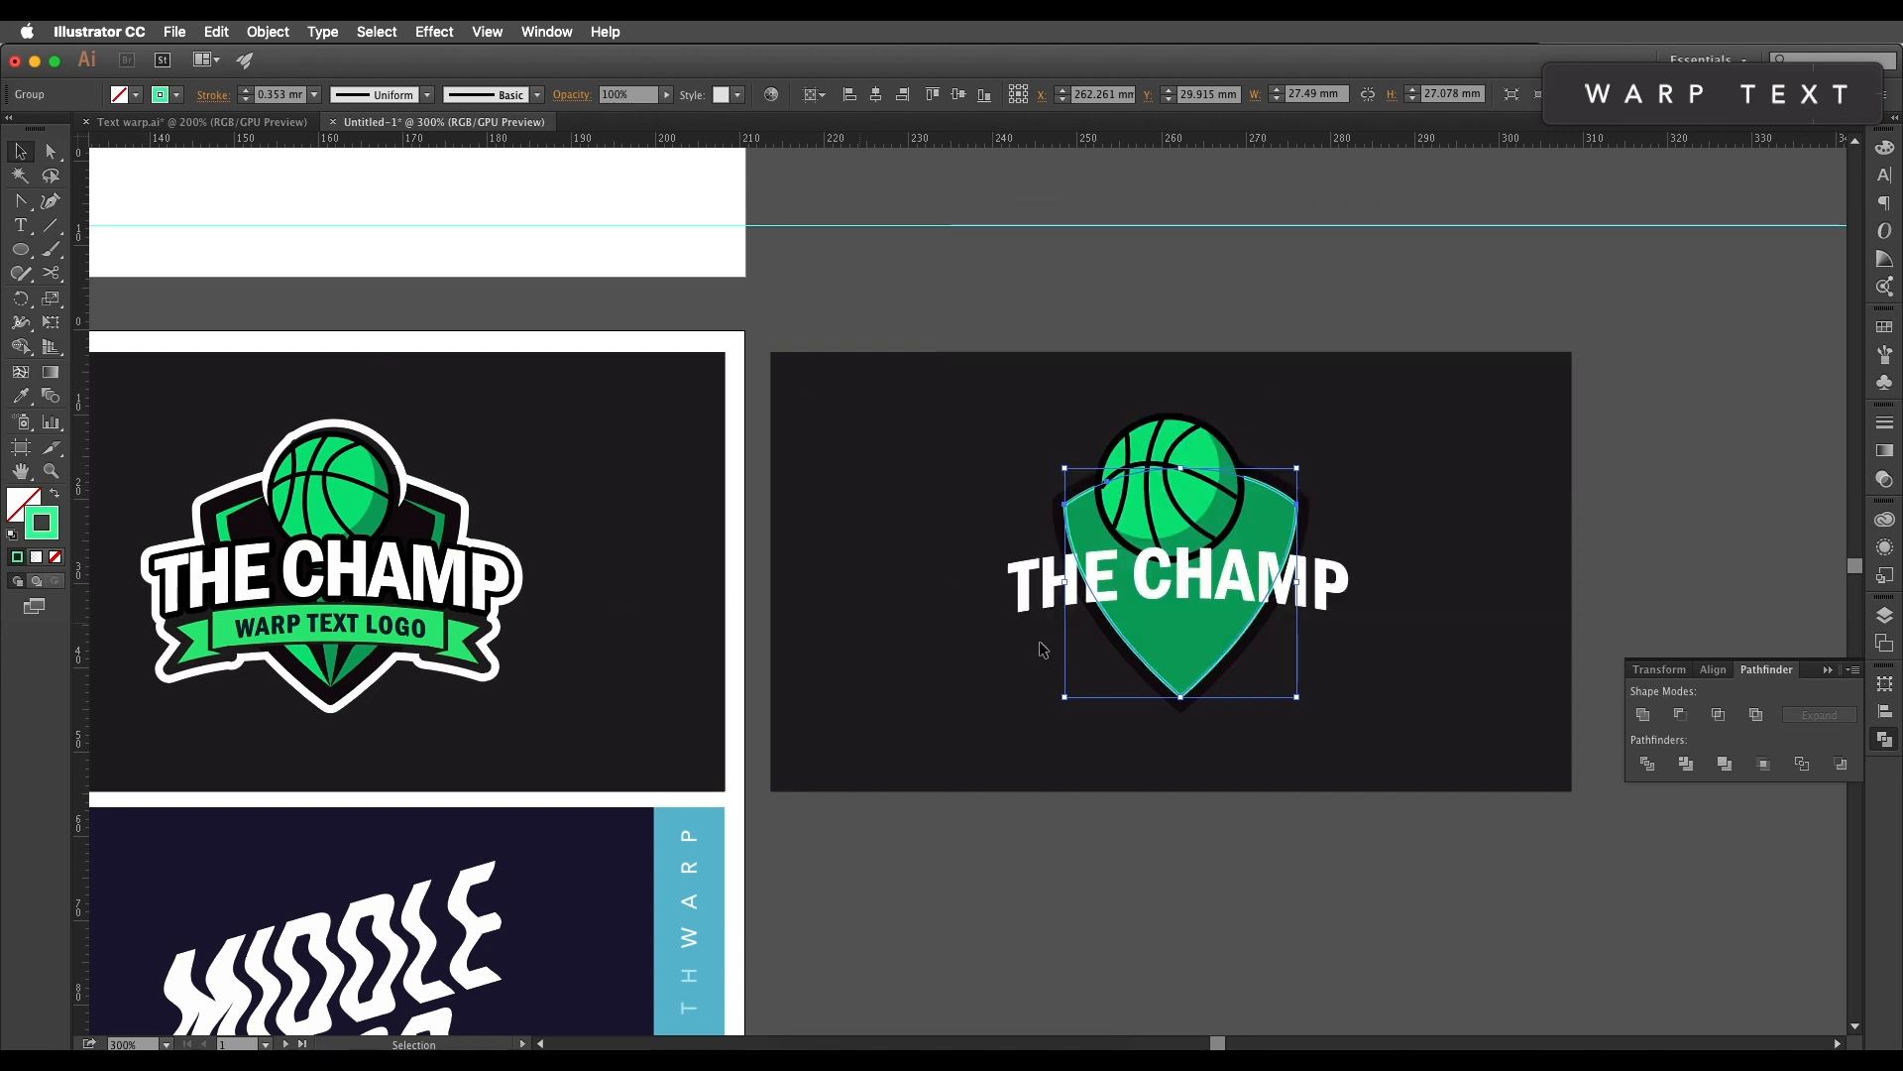
Step: Create two progressively narrower centred copies of the shield outline and stretch them upward beyond the shield's top edge
left_click_drag(1301, 585, 1250, 583)
key("a")
key("v")
left_click_drag(1247, 593, 1214, 592)
left_click(1222, 612, "shift")
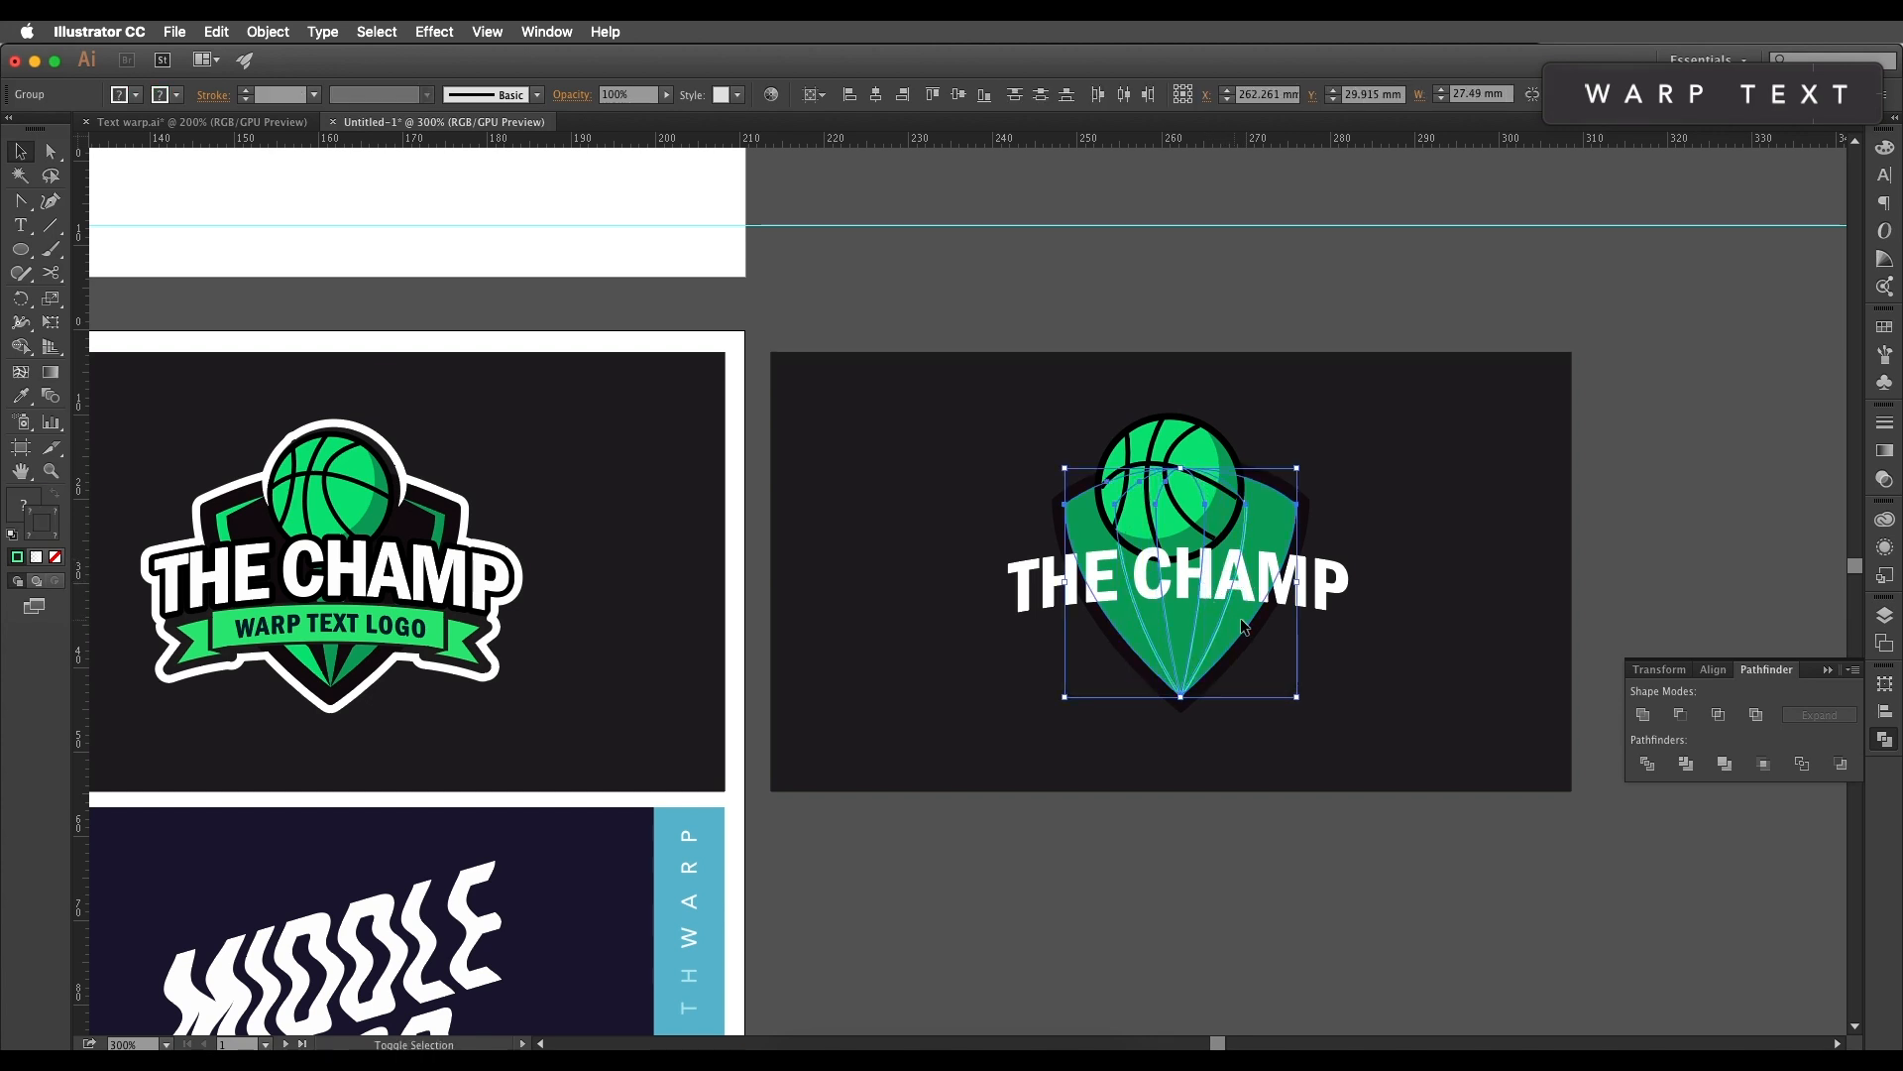
left_click(1239, 617, "shift")
left_click_drag(1183, 469, 1198, 406)
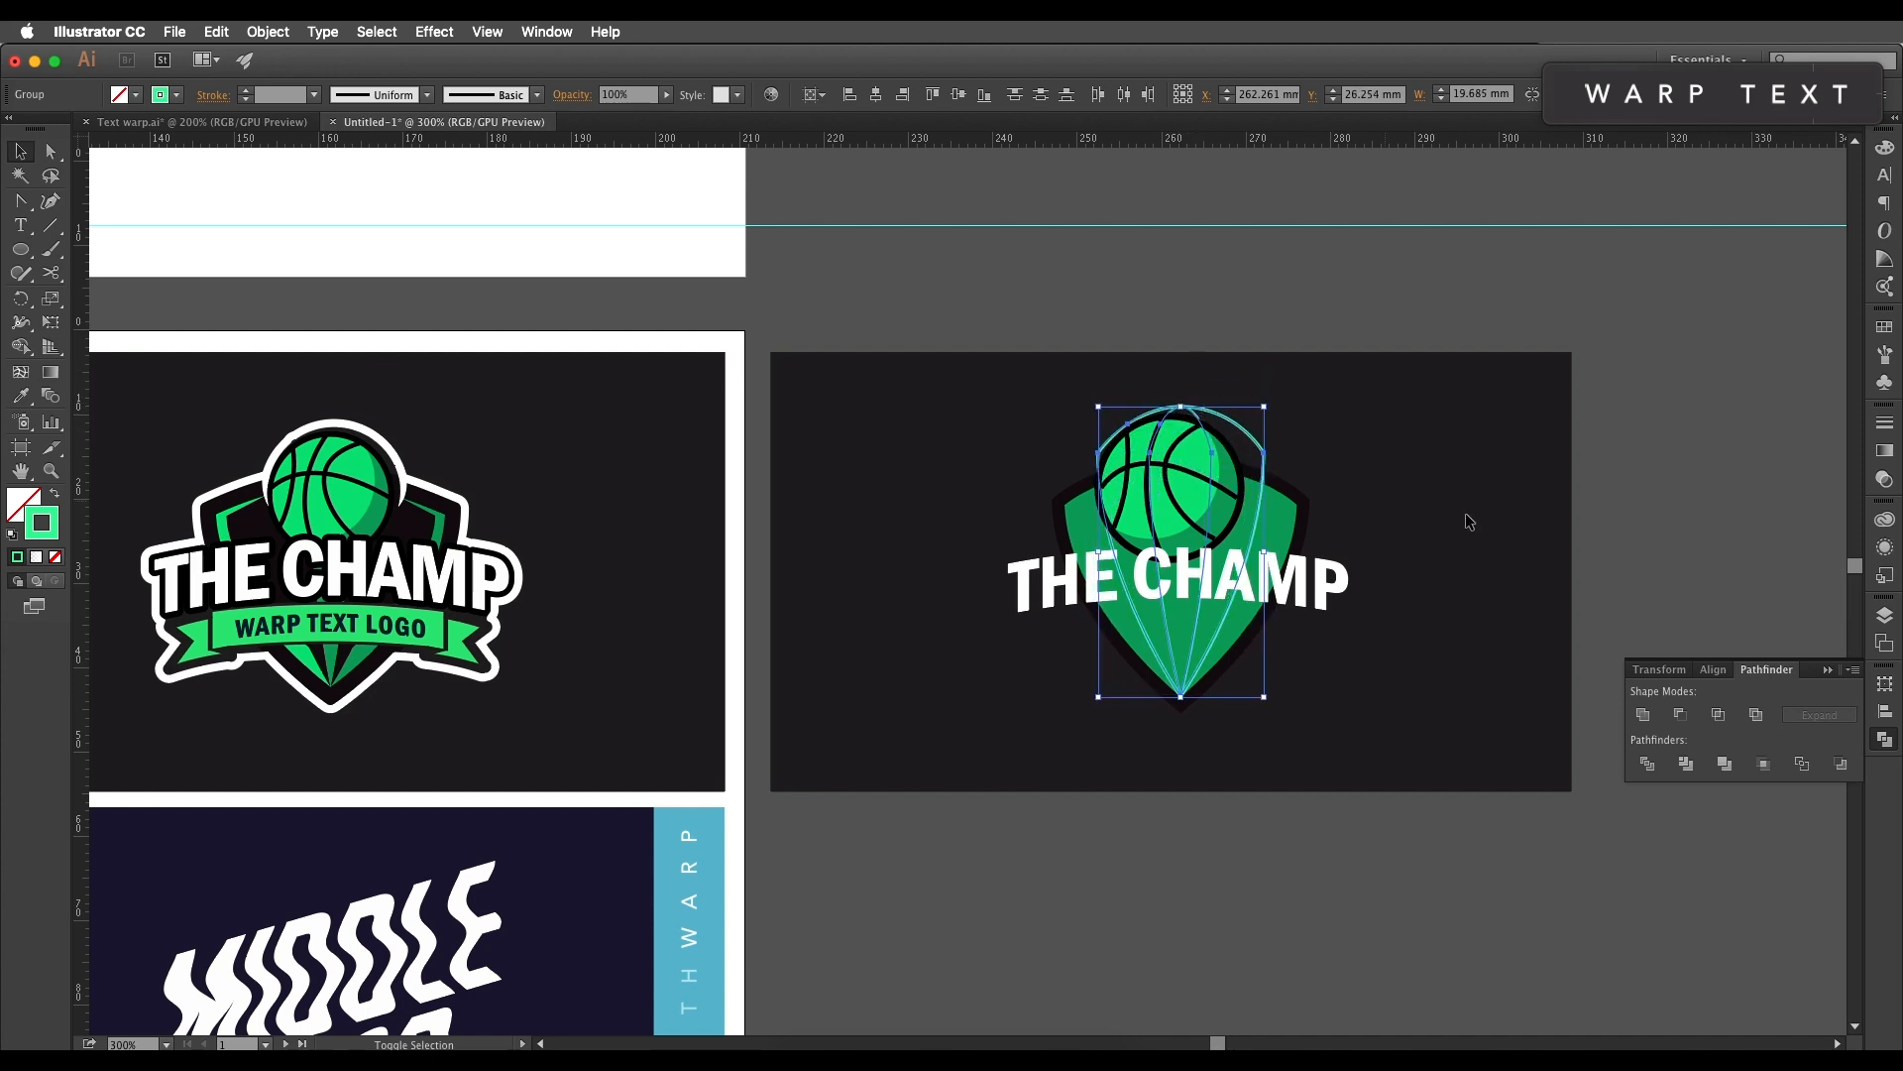
Step: Select the narrow outlines with the green shield, divide the shield along them, and ungroup the pieces
left_click(1423, 514)
scroll(1402, 561, "down", 1)
left_click(1210, 635)
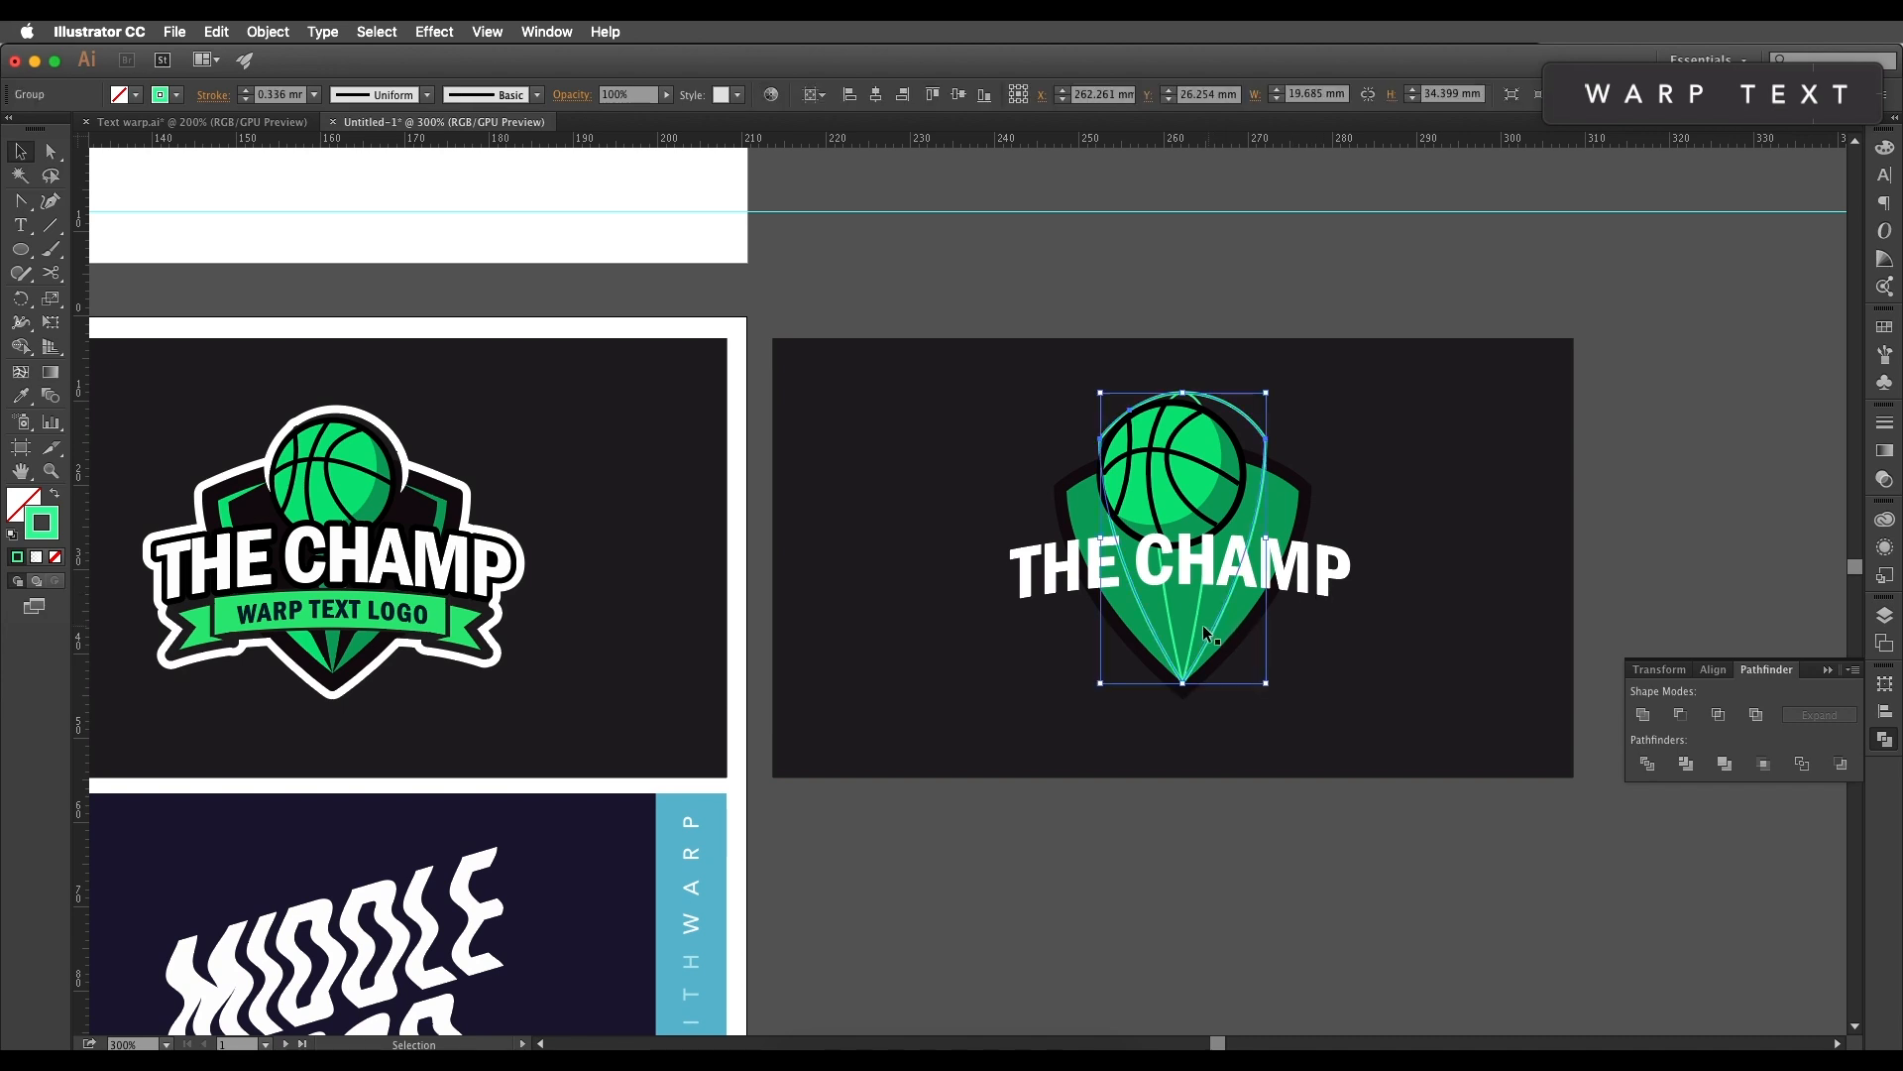
left_click(1239, 614, "shift")
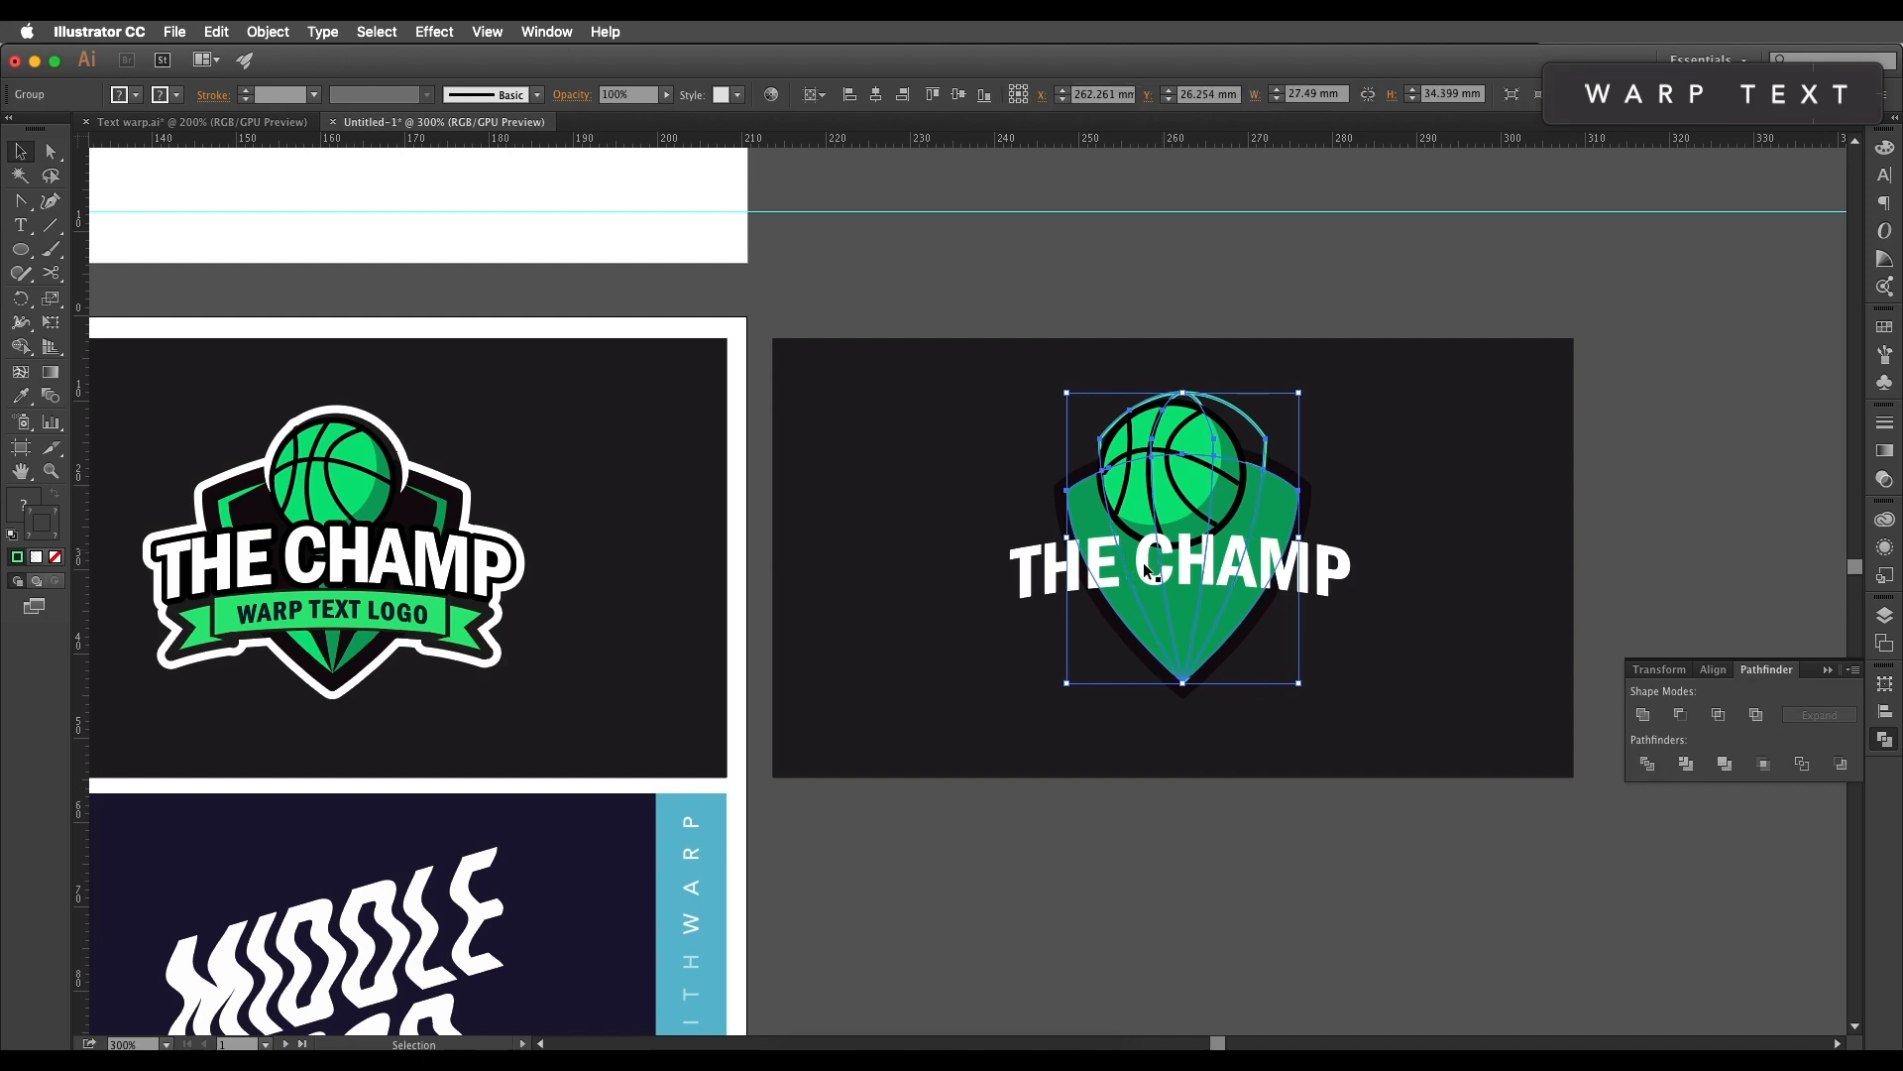
right_click(1221, 609)
left_click(1274, 740)
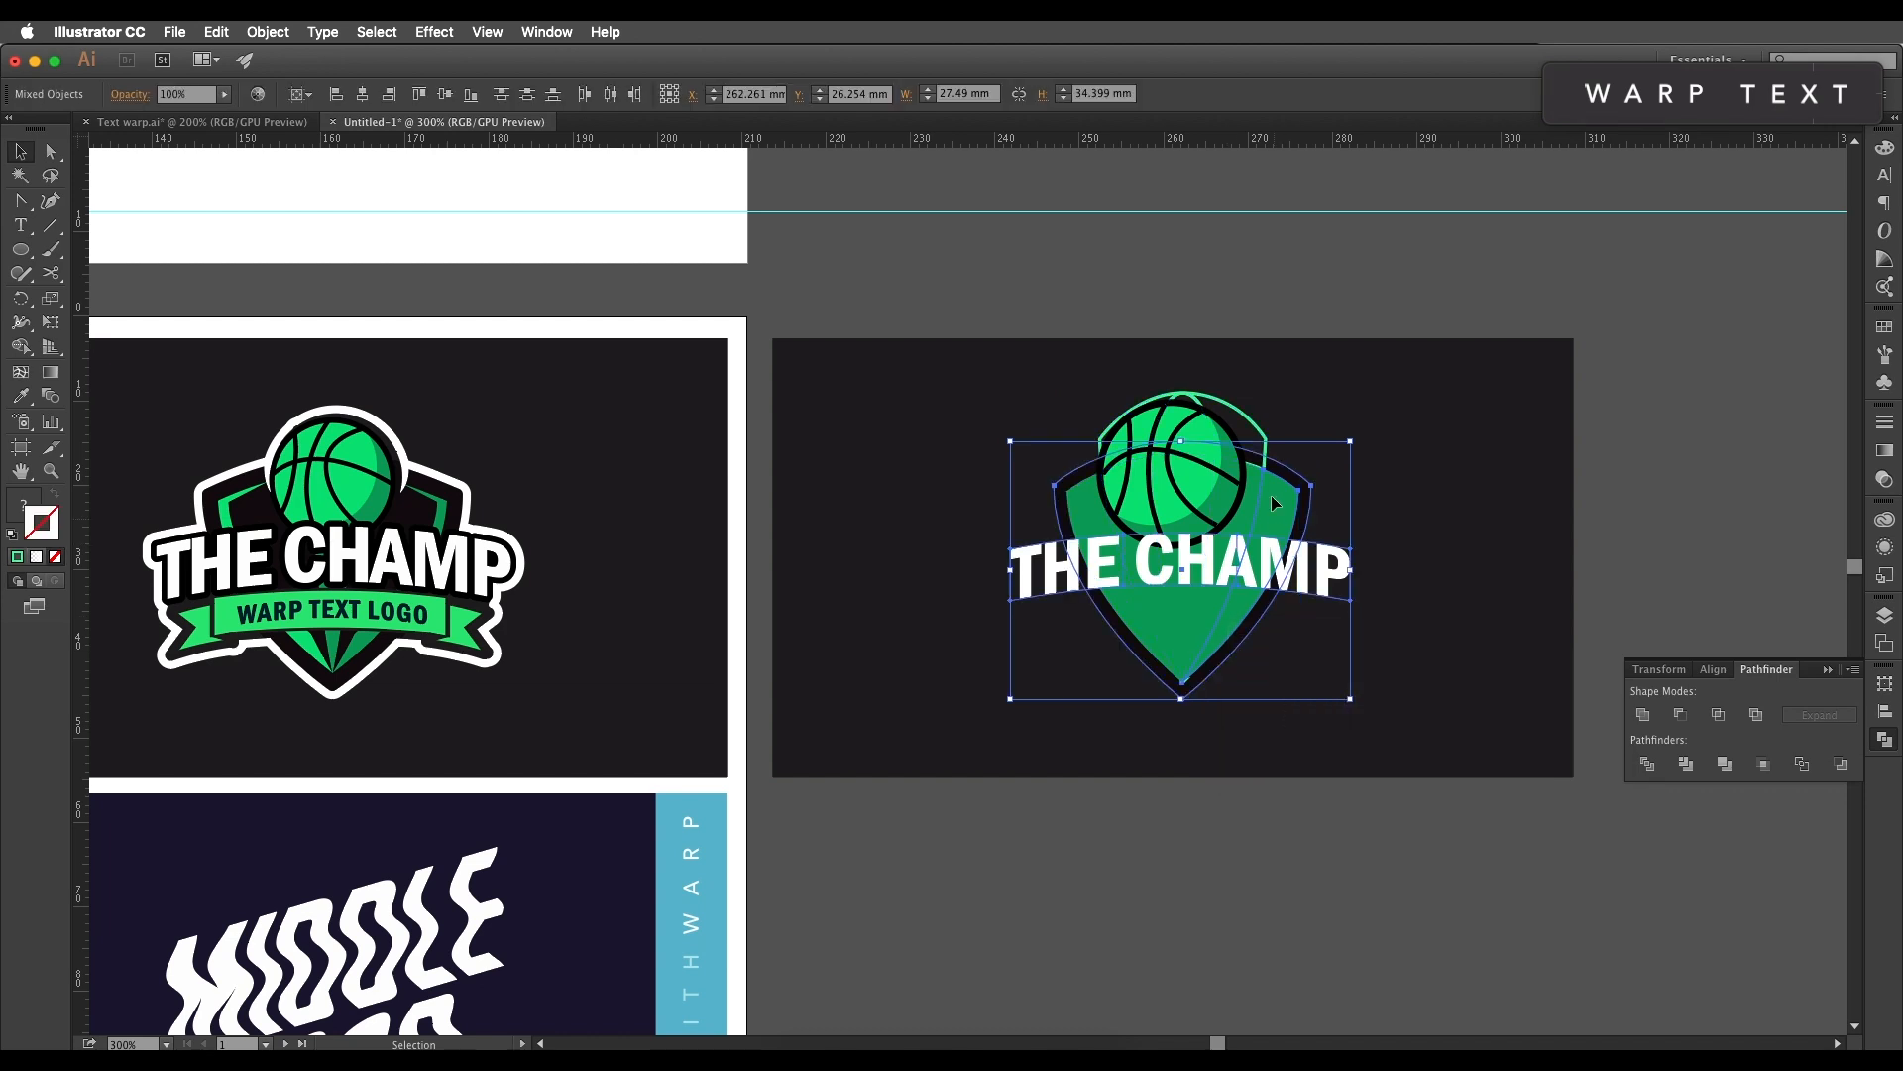
Step: Delete the leftover light green outline fragments above the basketball and at the shield's bottom tip
left_click(1212, 401)
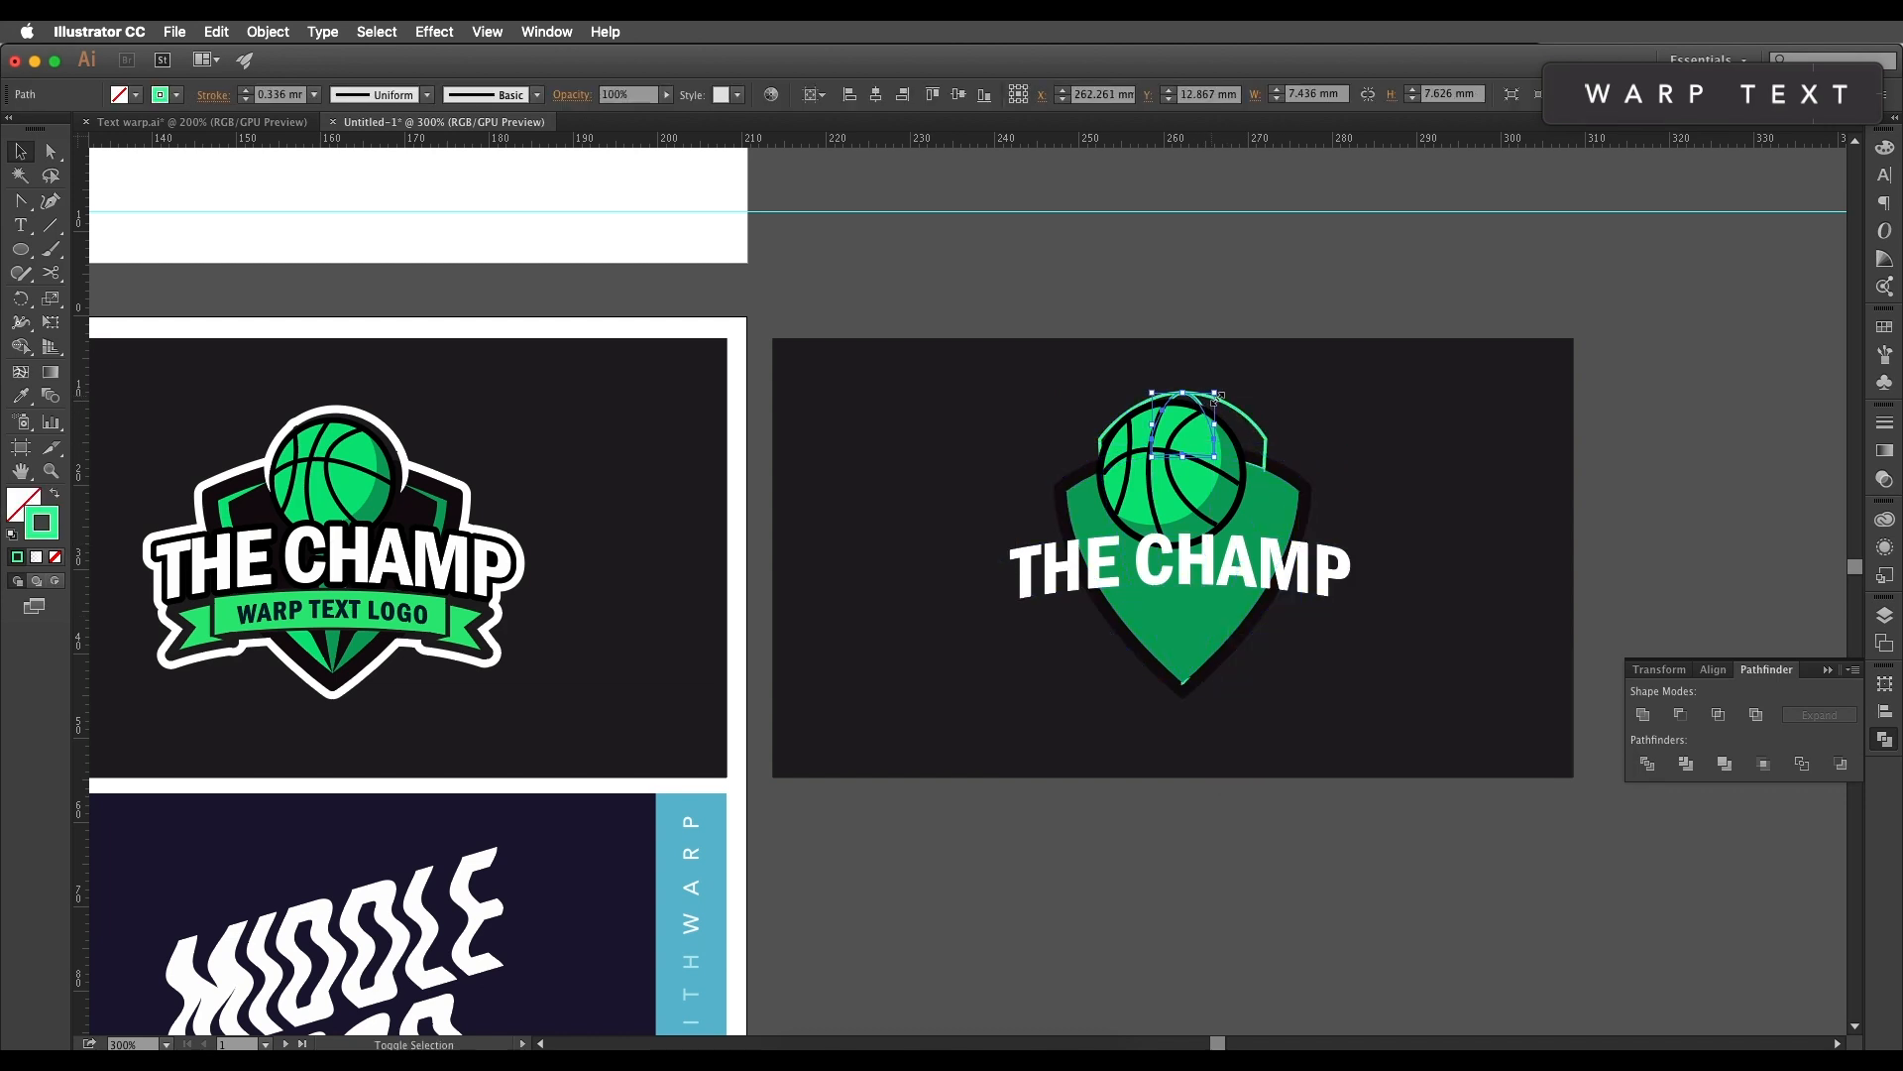
key("Delete")
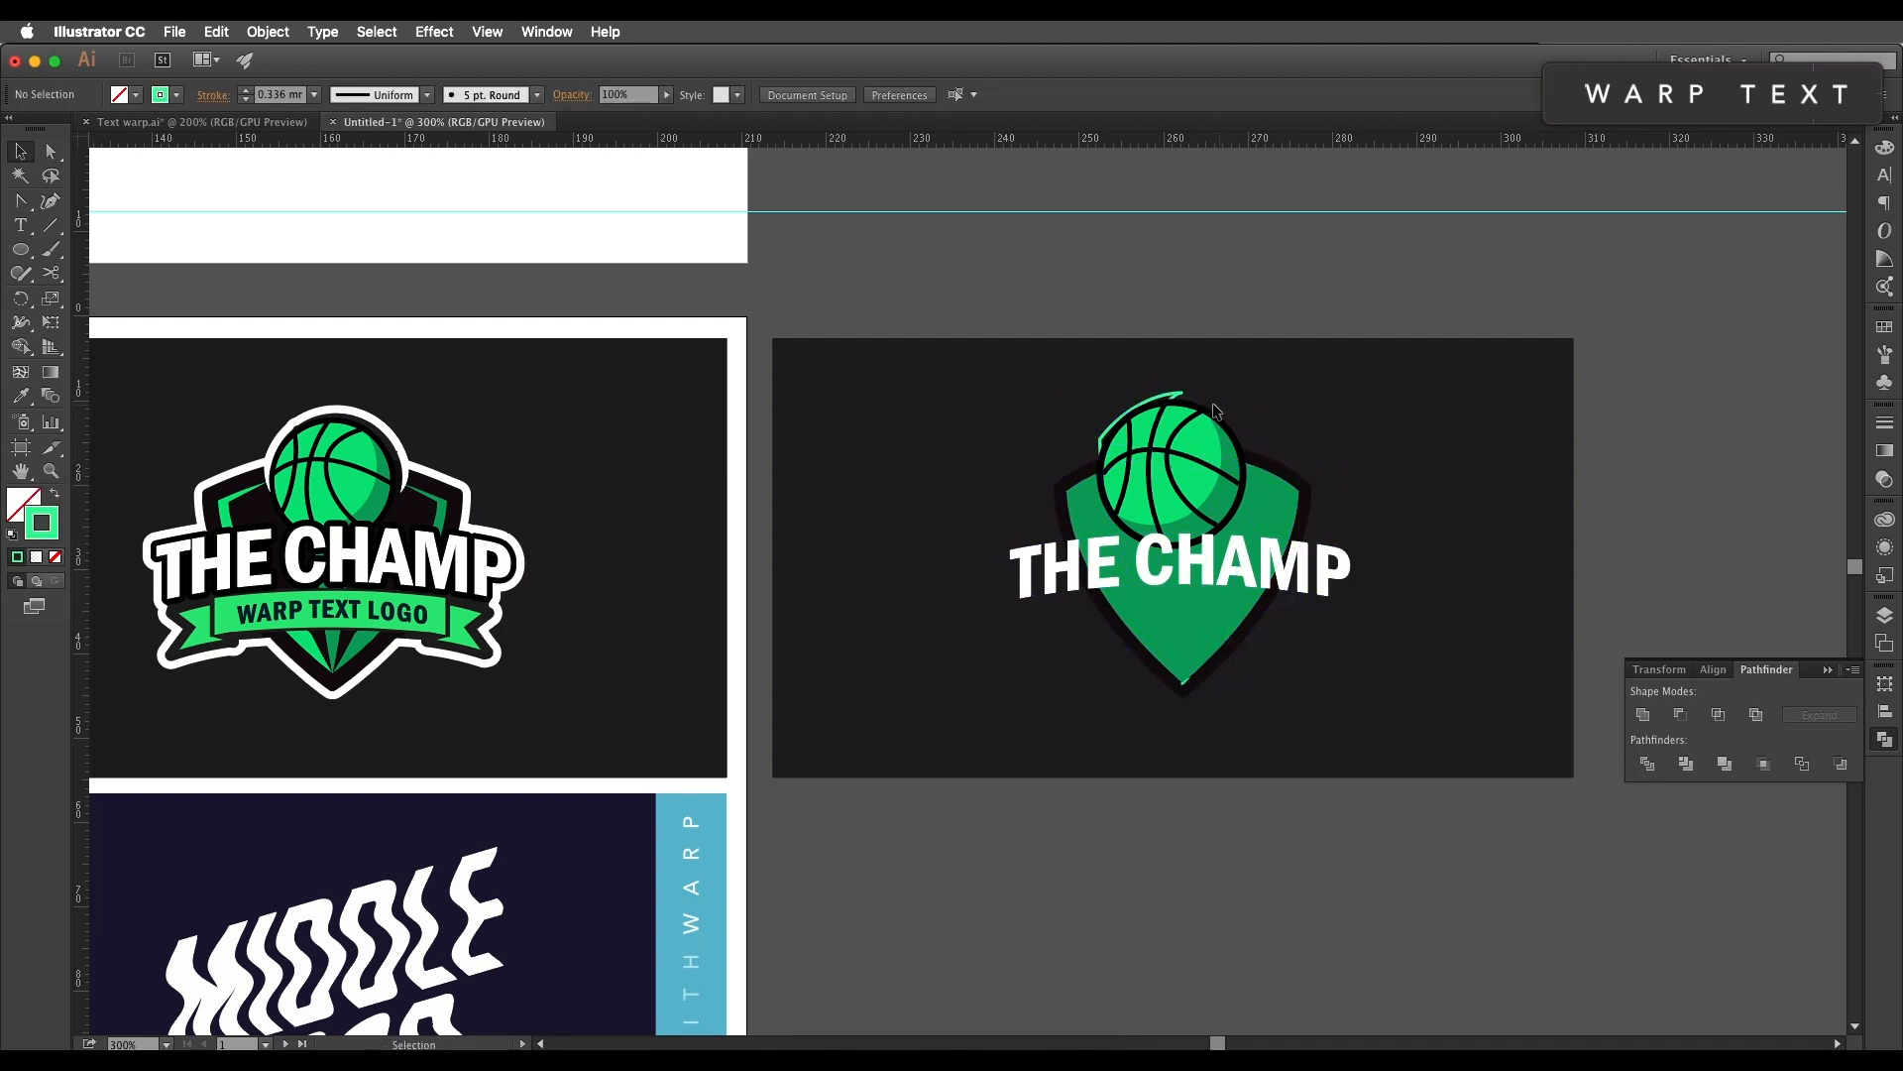
left_click(1203, 623)
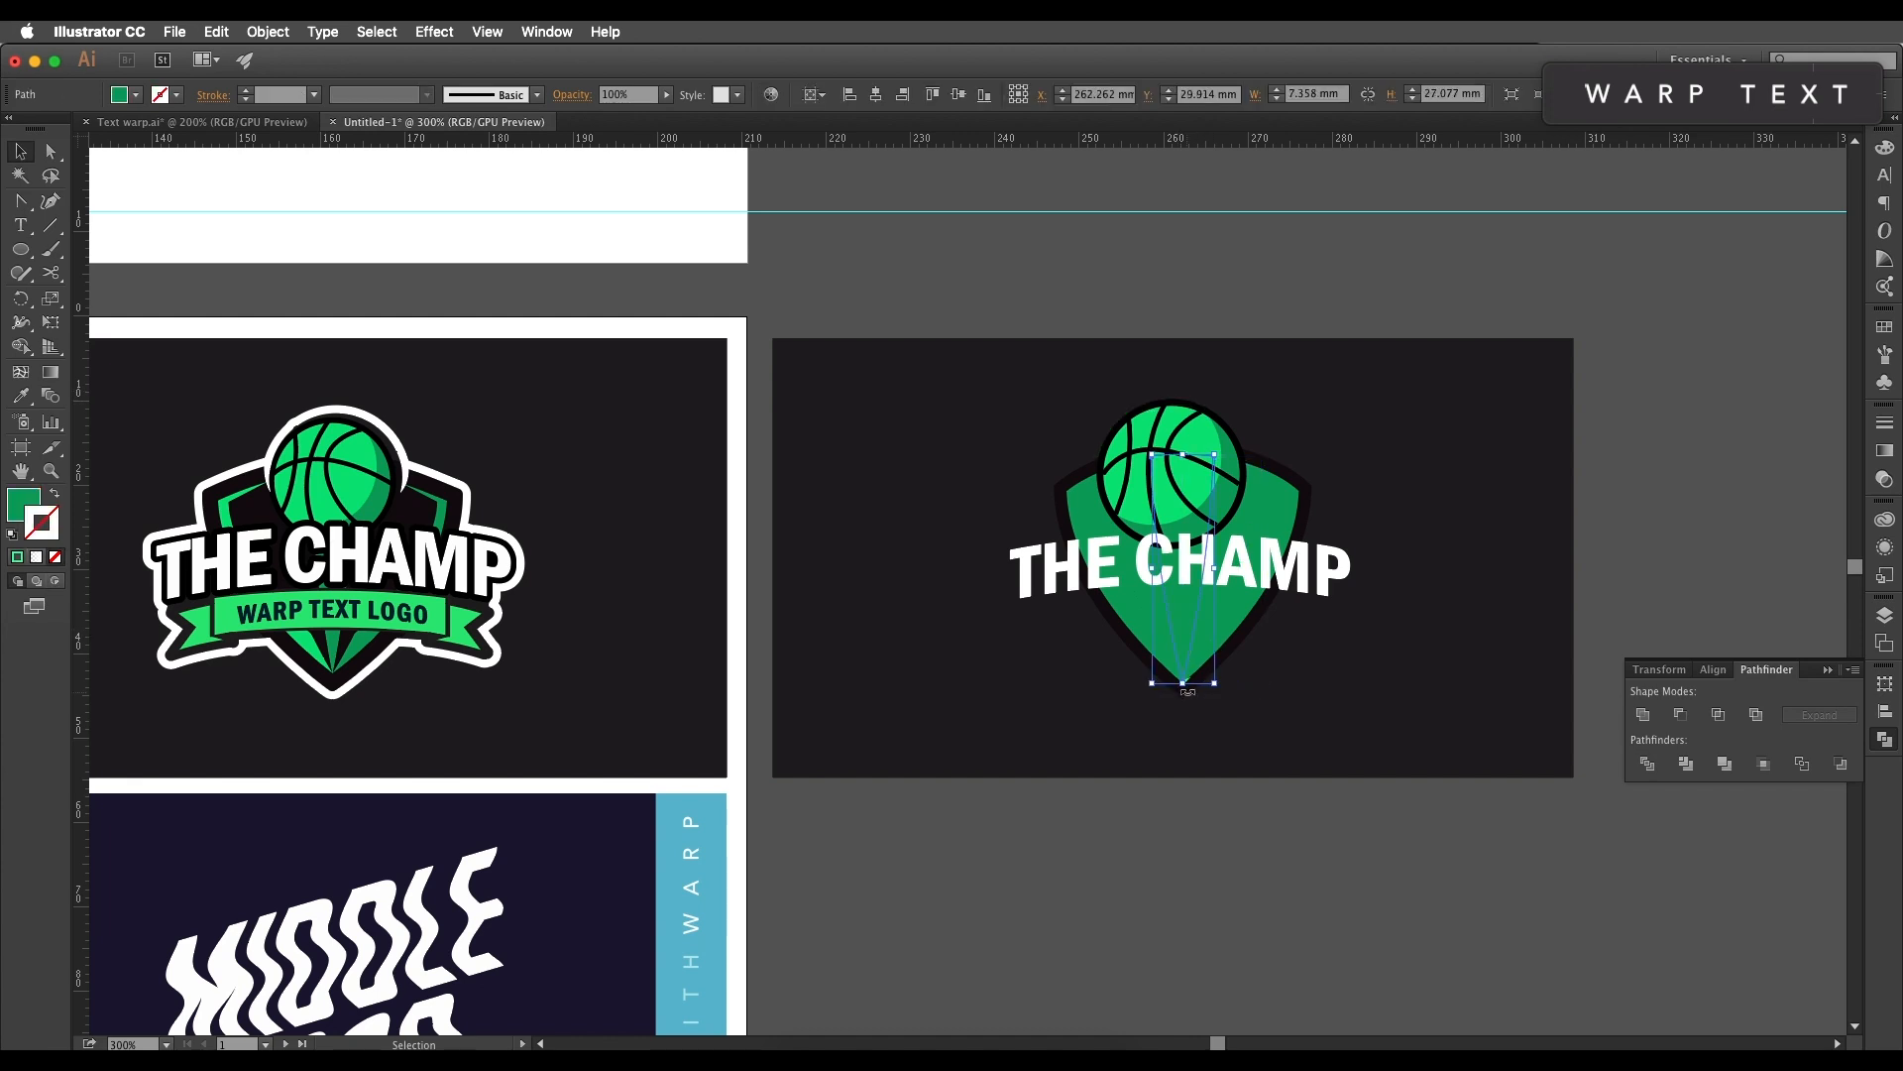
scroll(1190, 677, "up", 6)
left_click(1021, 511, "shift")
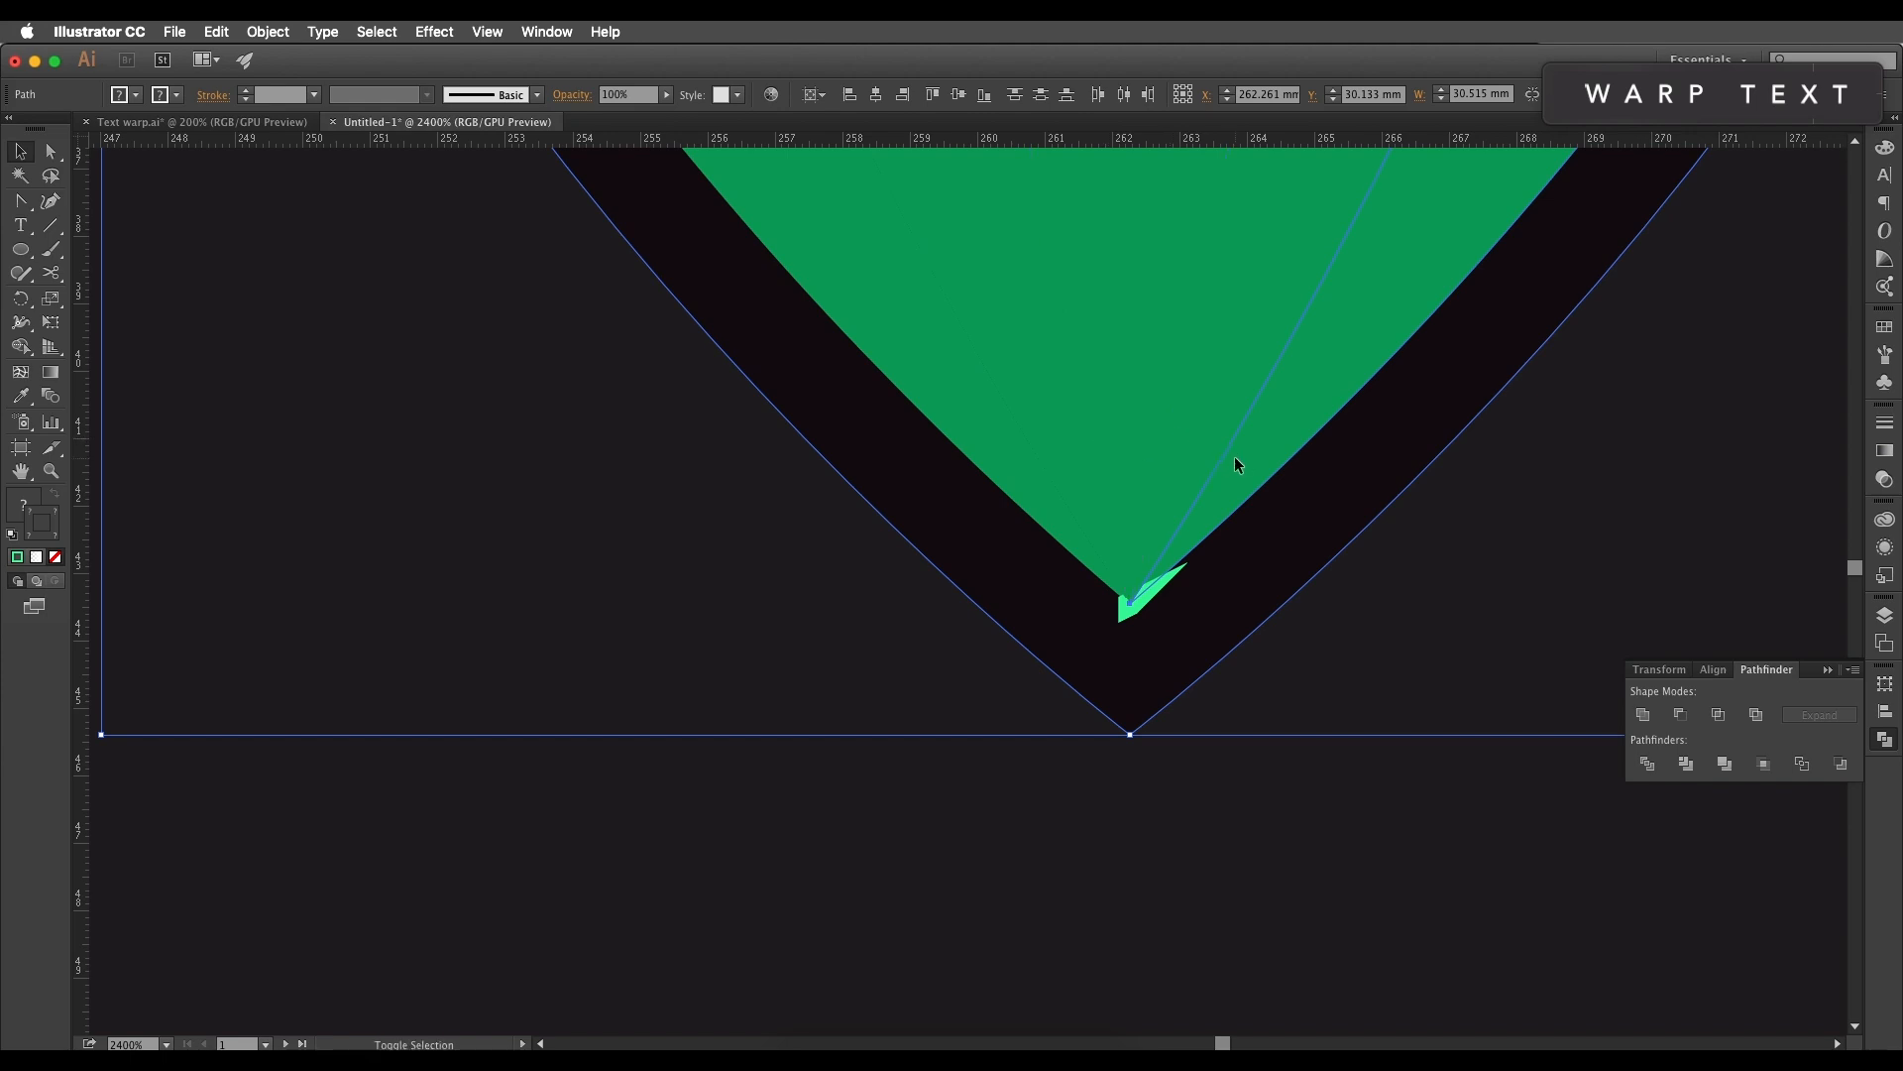
left_click(1259, 547, "shift")
key("Delete")
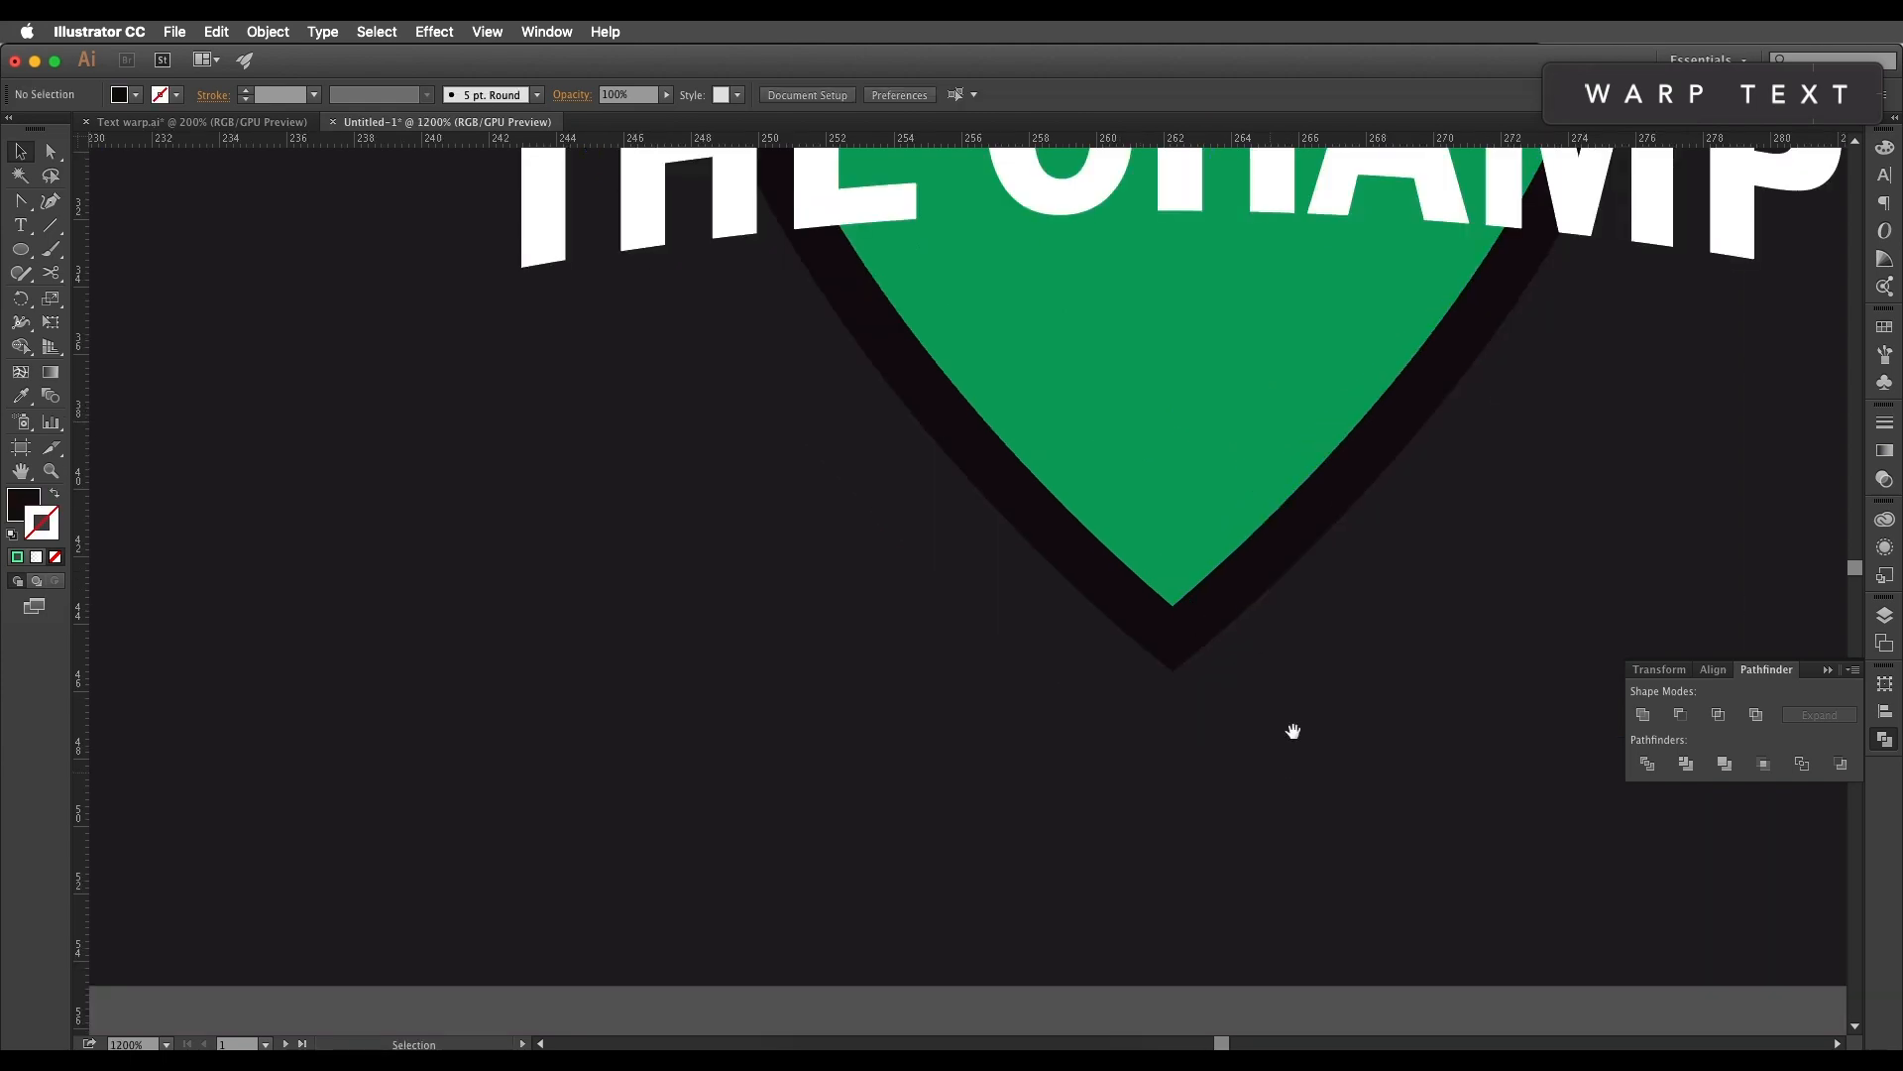
Step: Delete the two green panels beside the shield's central strip to leave alternating green and near-black stripes
left_click_drag(1292, 732, 1255, 878)
scroll(1250, 795, "down", 4)
left_click_drag(1219, 690, 1255, 661)
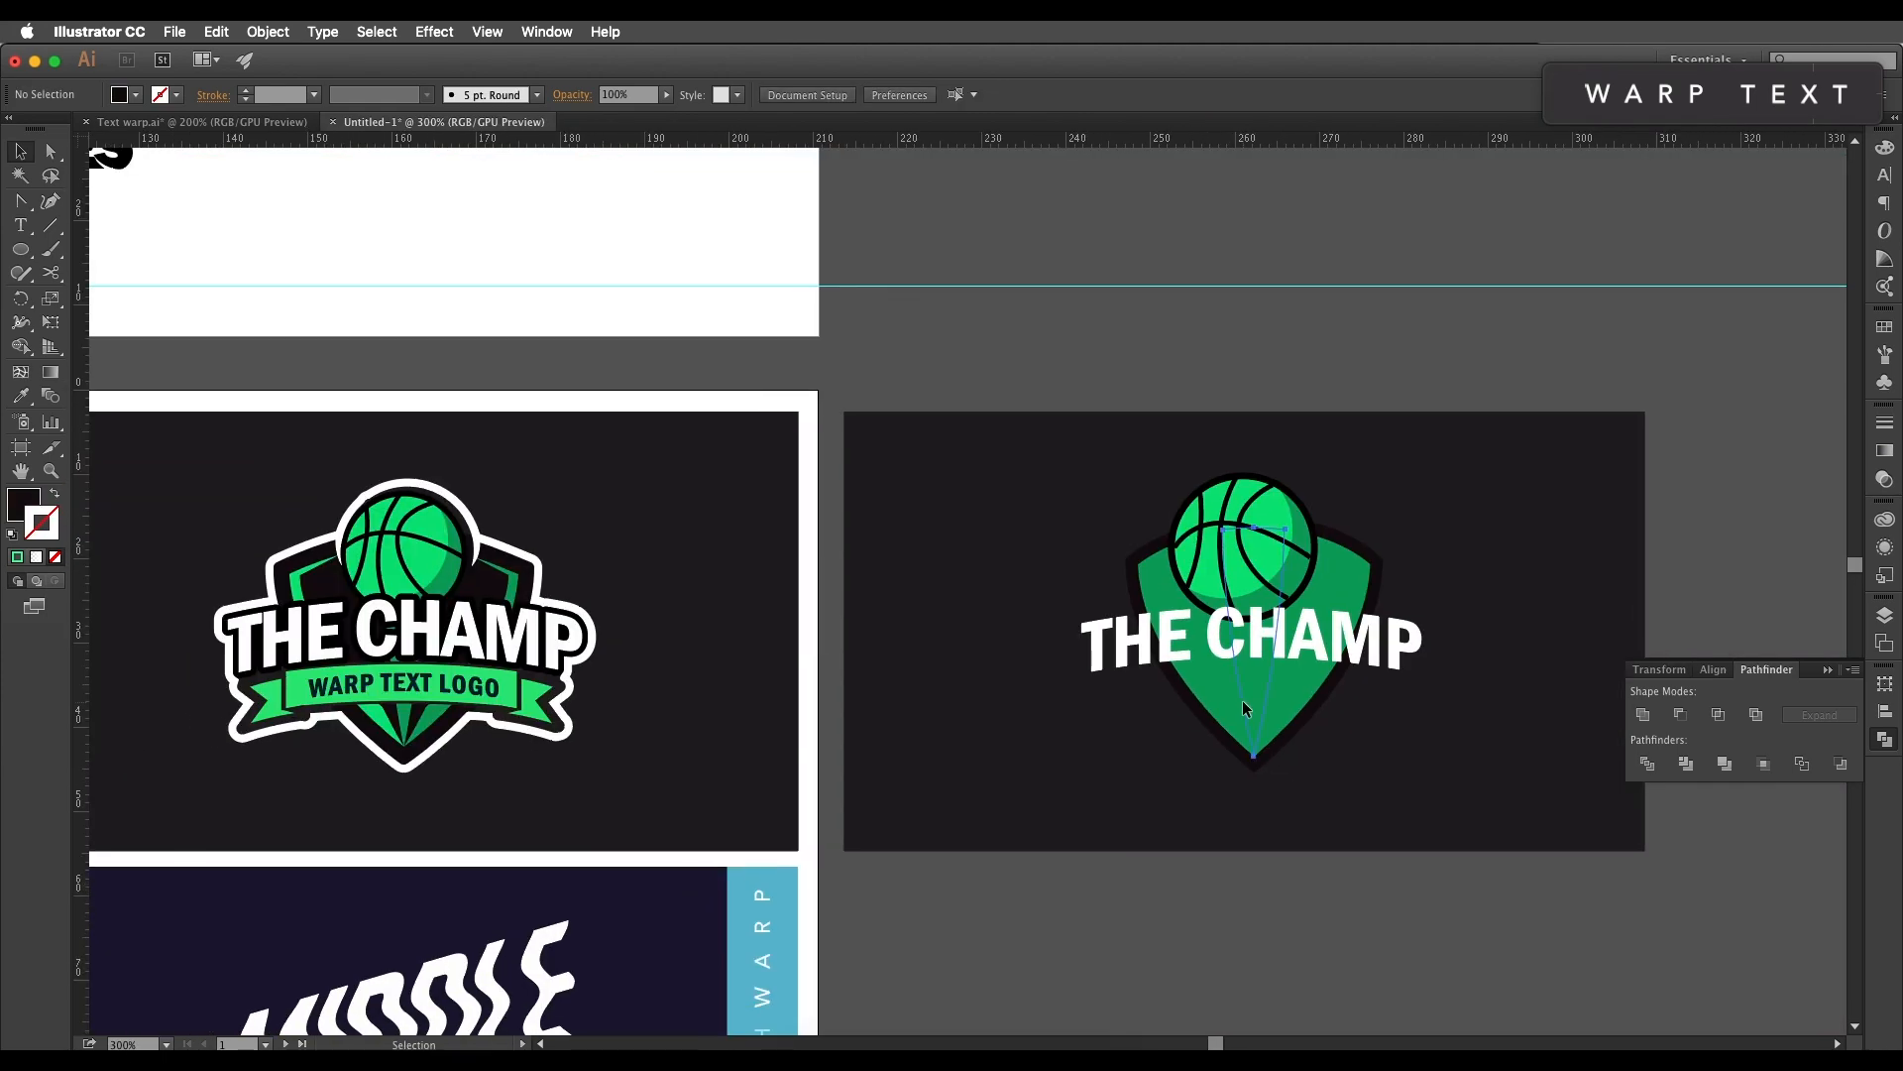
left_click(1243, 702)
left_click(1232, 704)
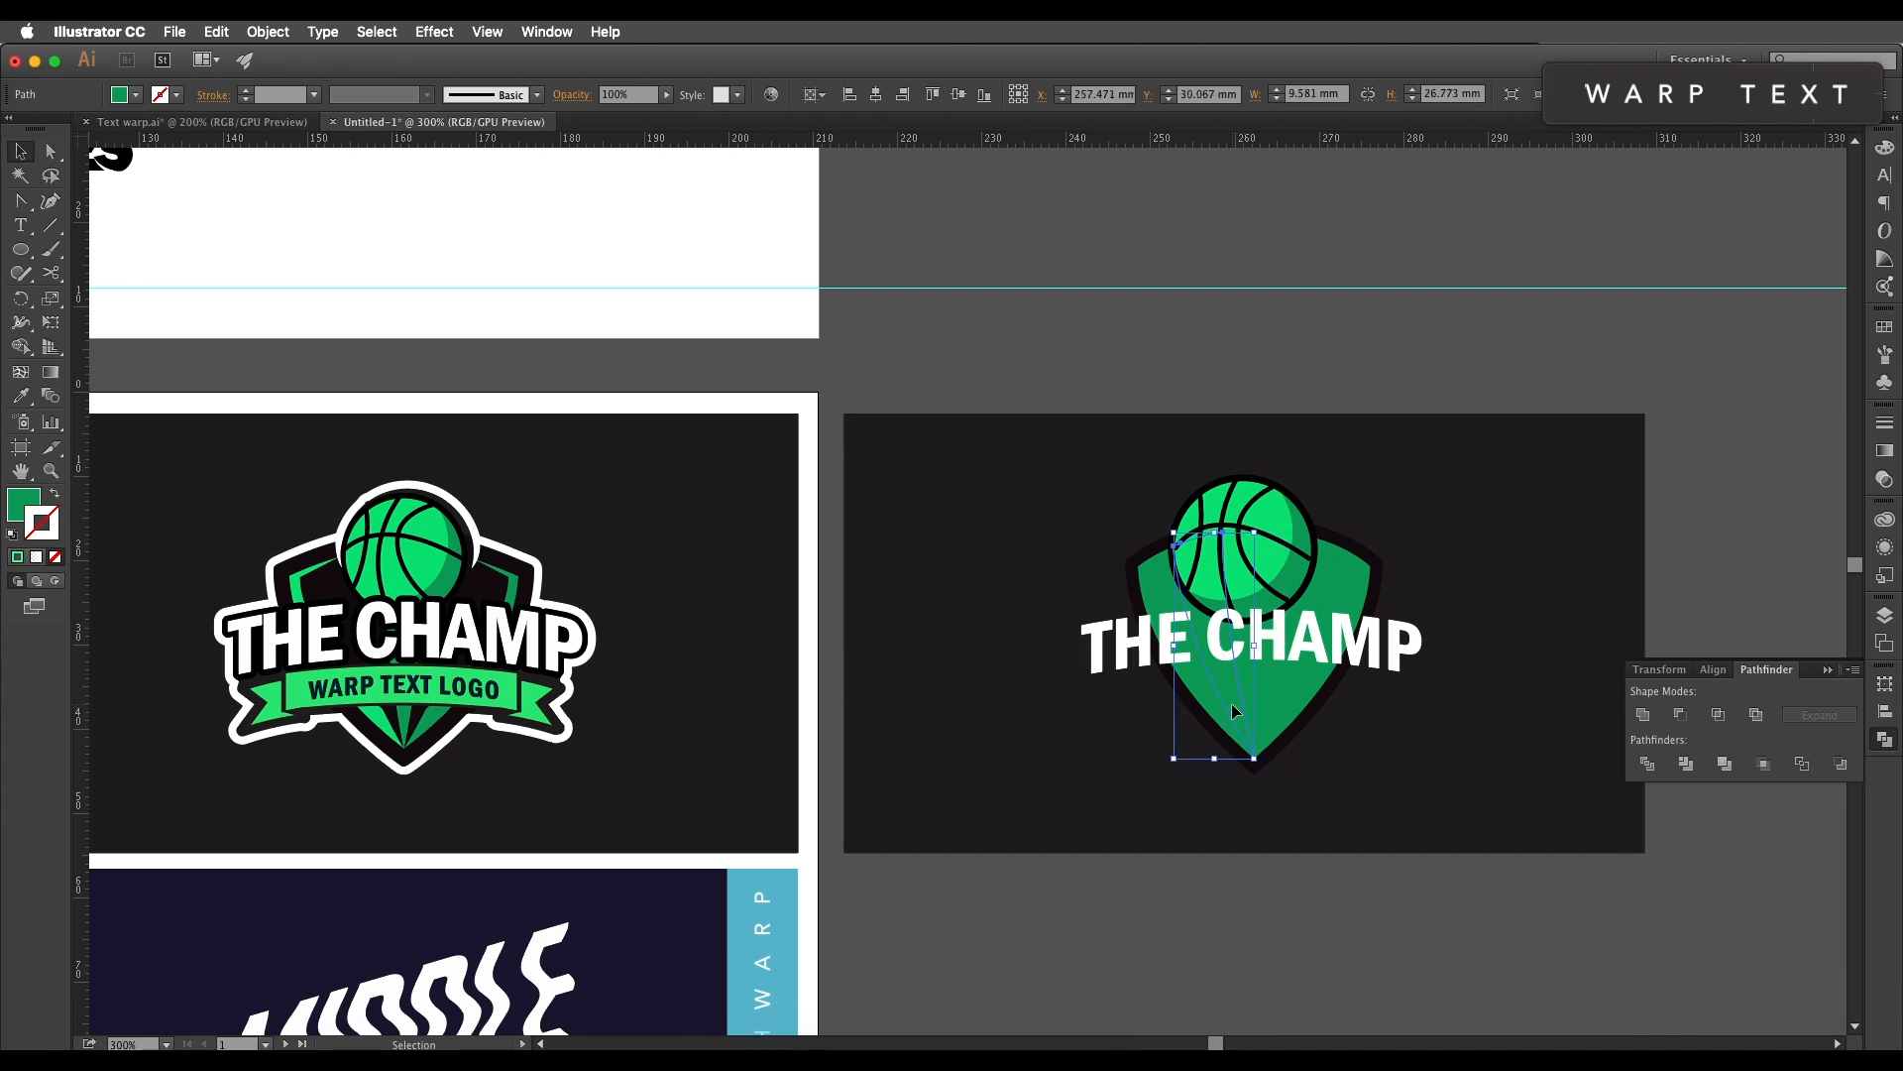
key("Delete")
left_click(1276, 693)
key("Delete")
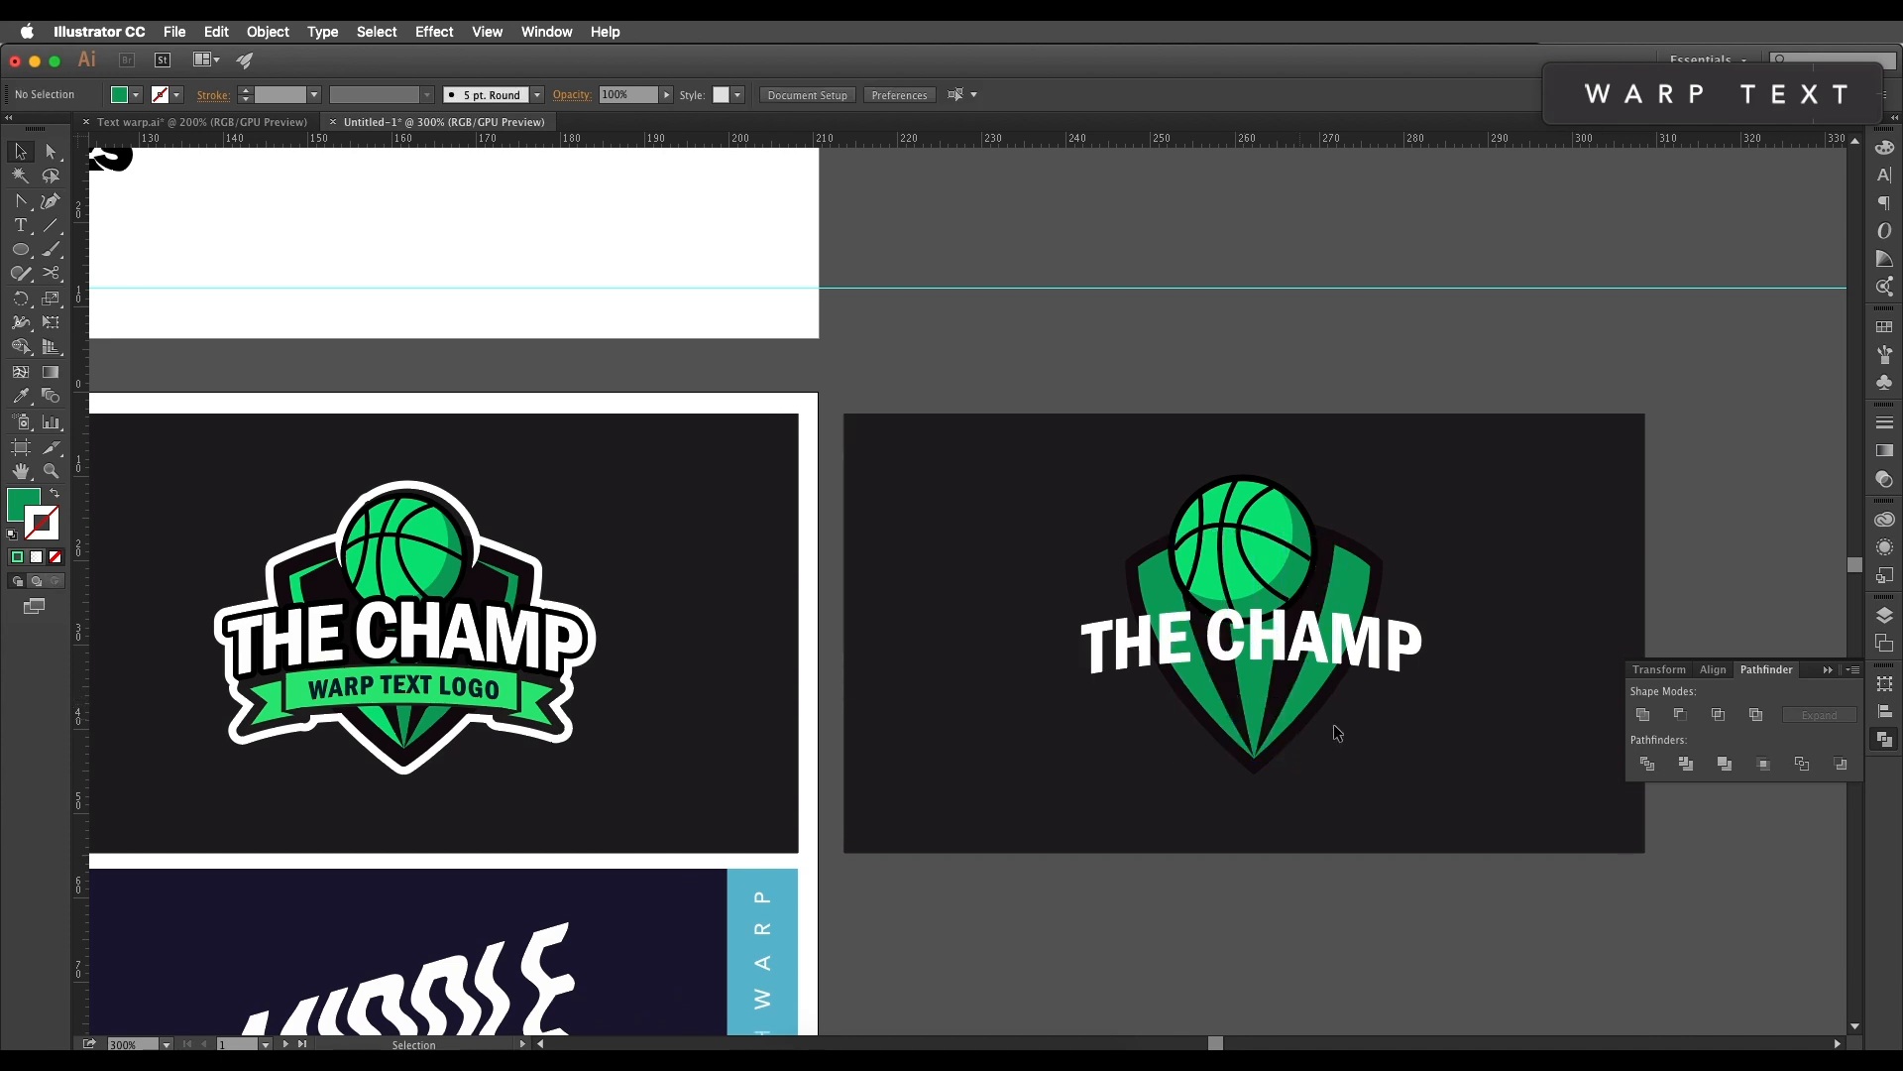
Step: Recolour the new shield's left green stripe to match the basketball's bright green
left_click_drag(1254, 731, 1251, 688)
left_click(1239, 681)
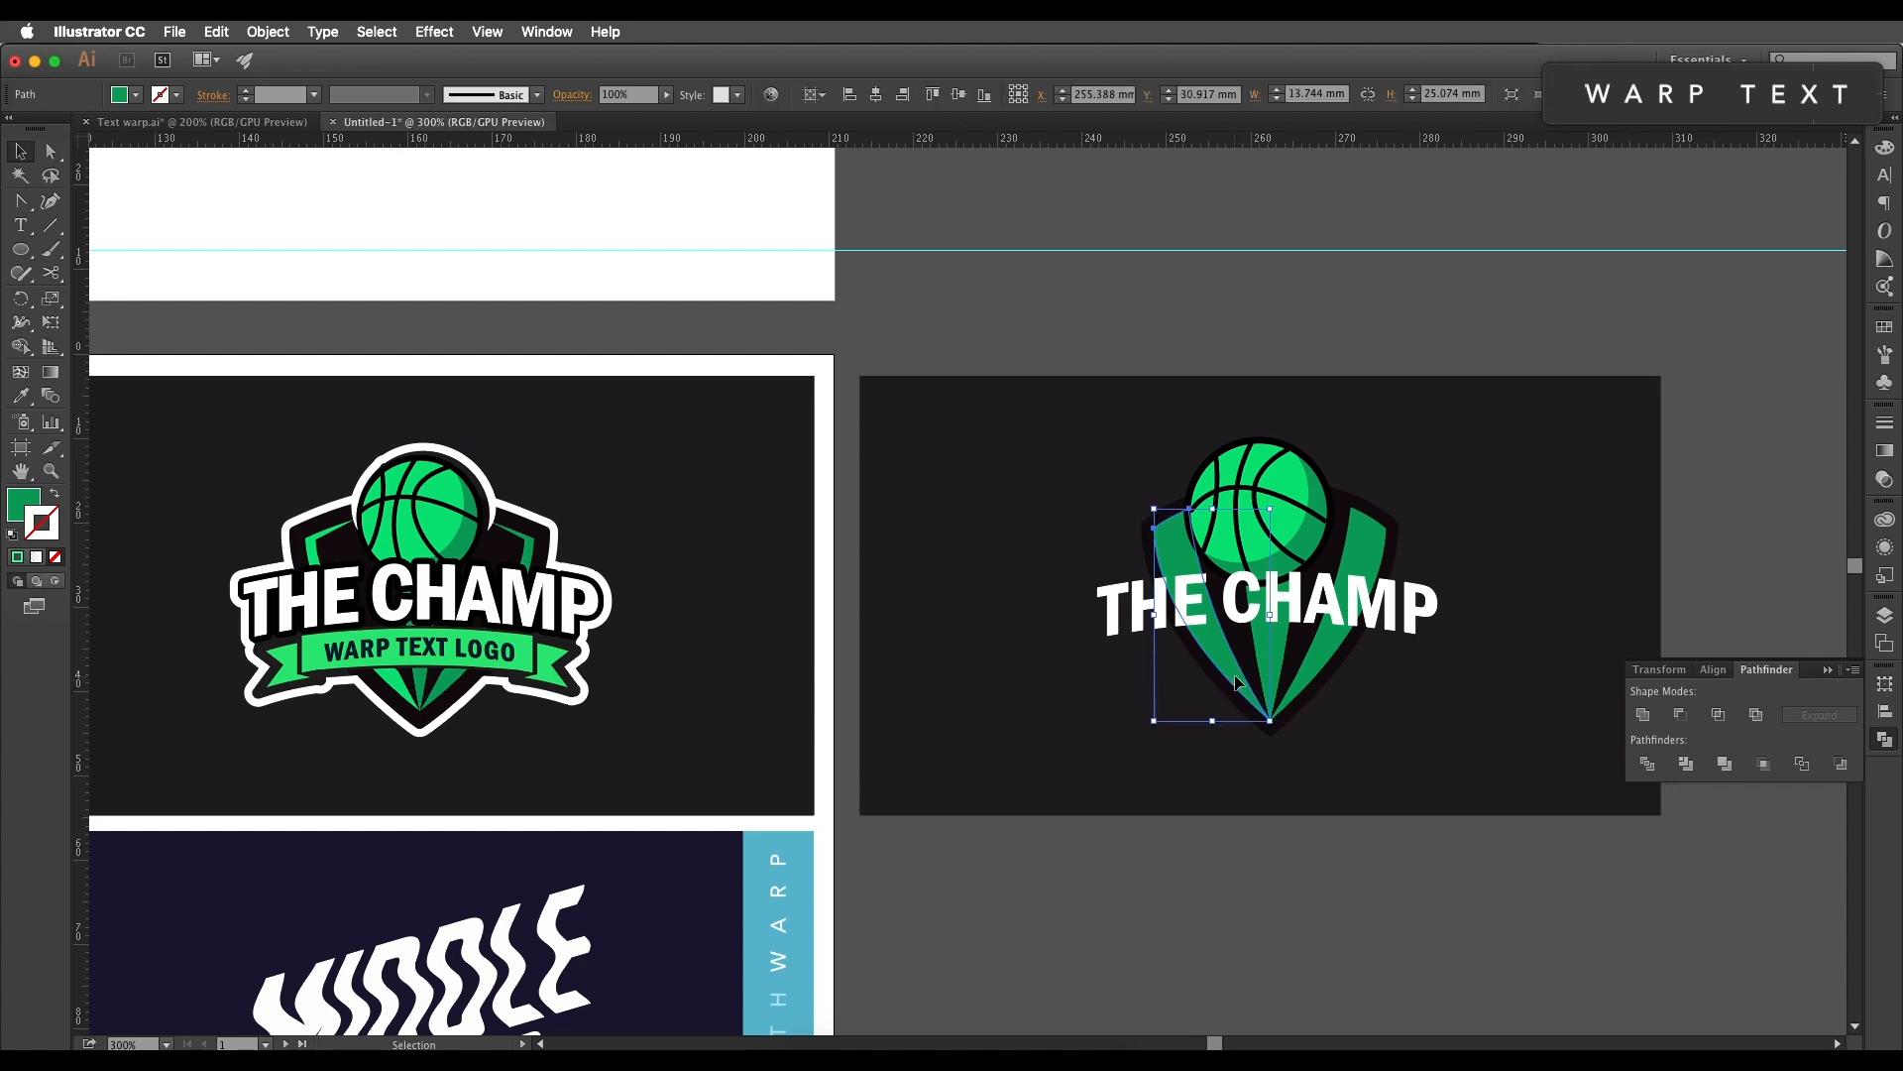
key("i")
left_click(1263, 520)
scroll(1269, 595, "down", 1)
key("v")
left_click(1270, 718)
left_click_drag(949, 691, 1088, 701)
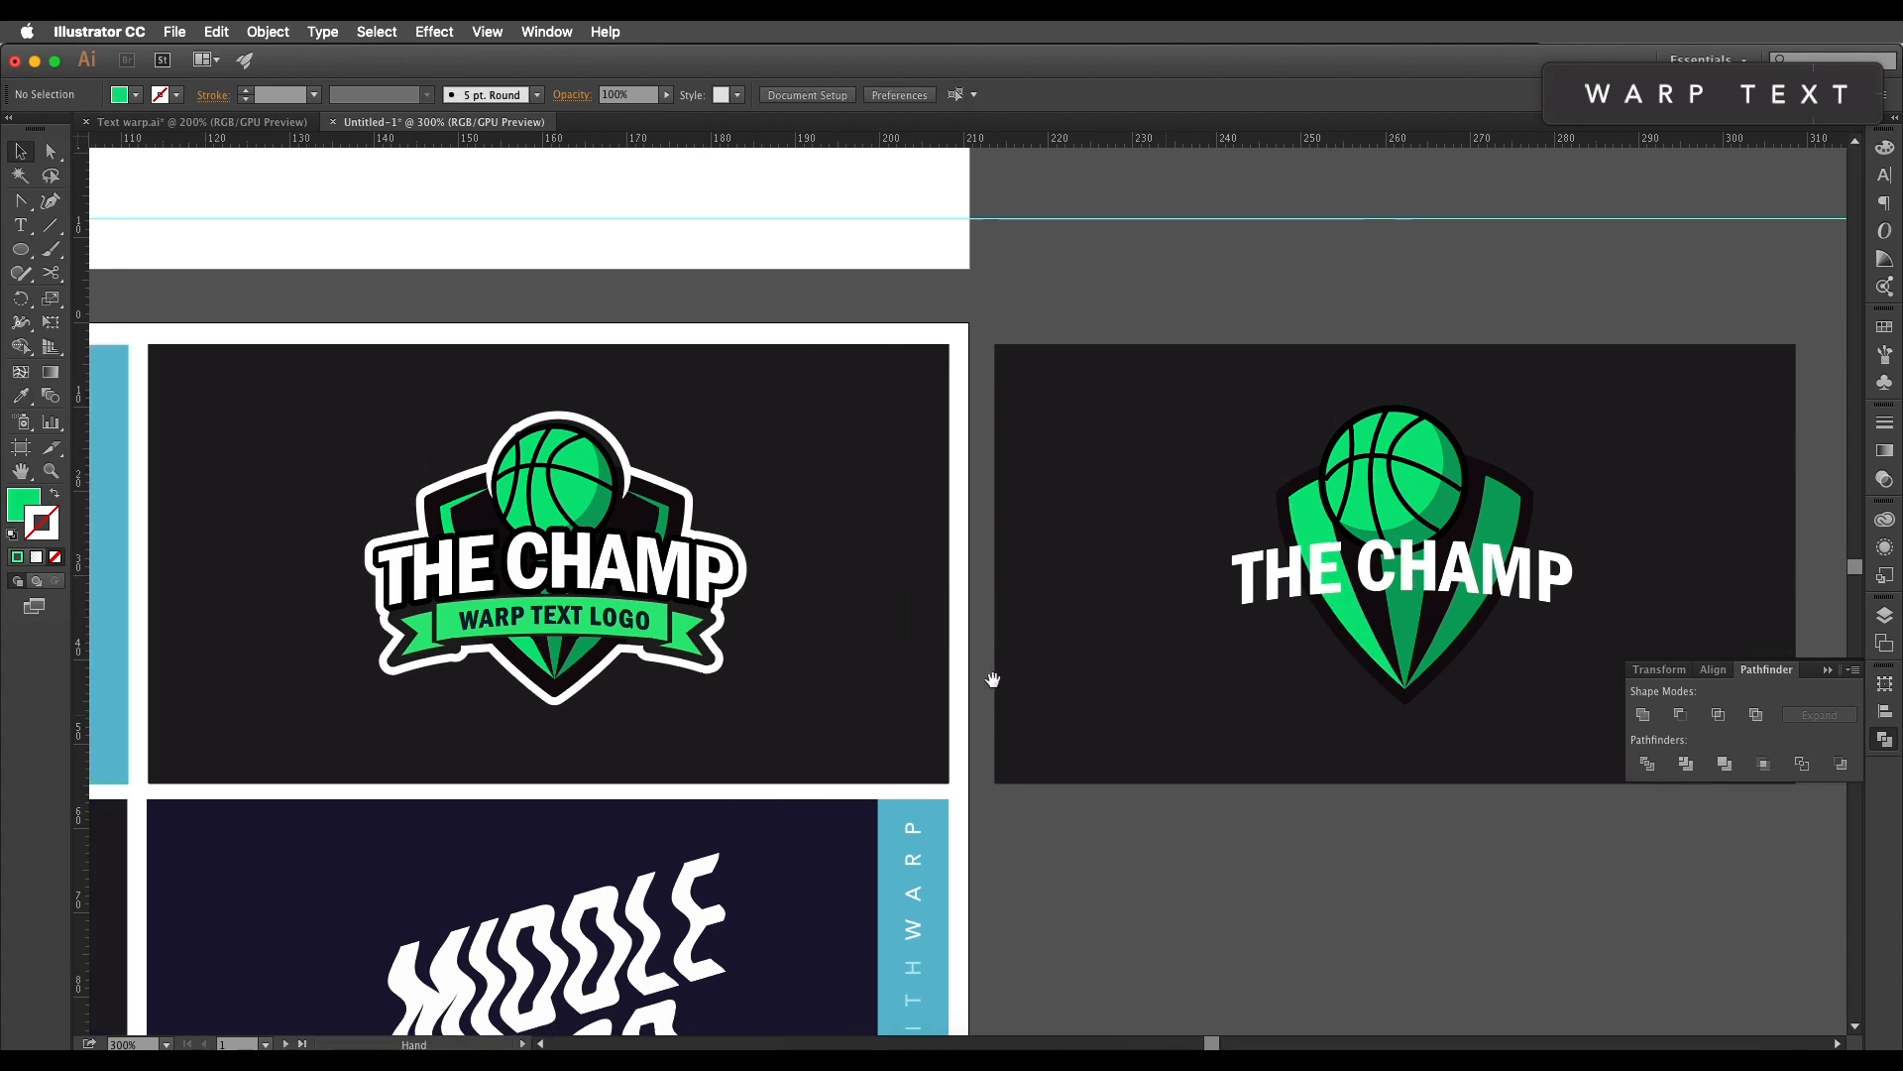
Step: Pull the dark inset off the reference shield's right green stripe and undo the move
left_click(793, 568, "super")
left_click(773, 568, "super")
left_click_drag(967, 508, 1129, 357)
key("super+z")
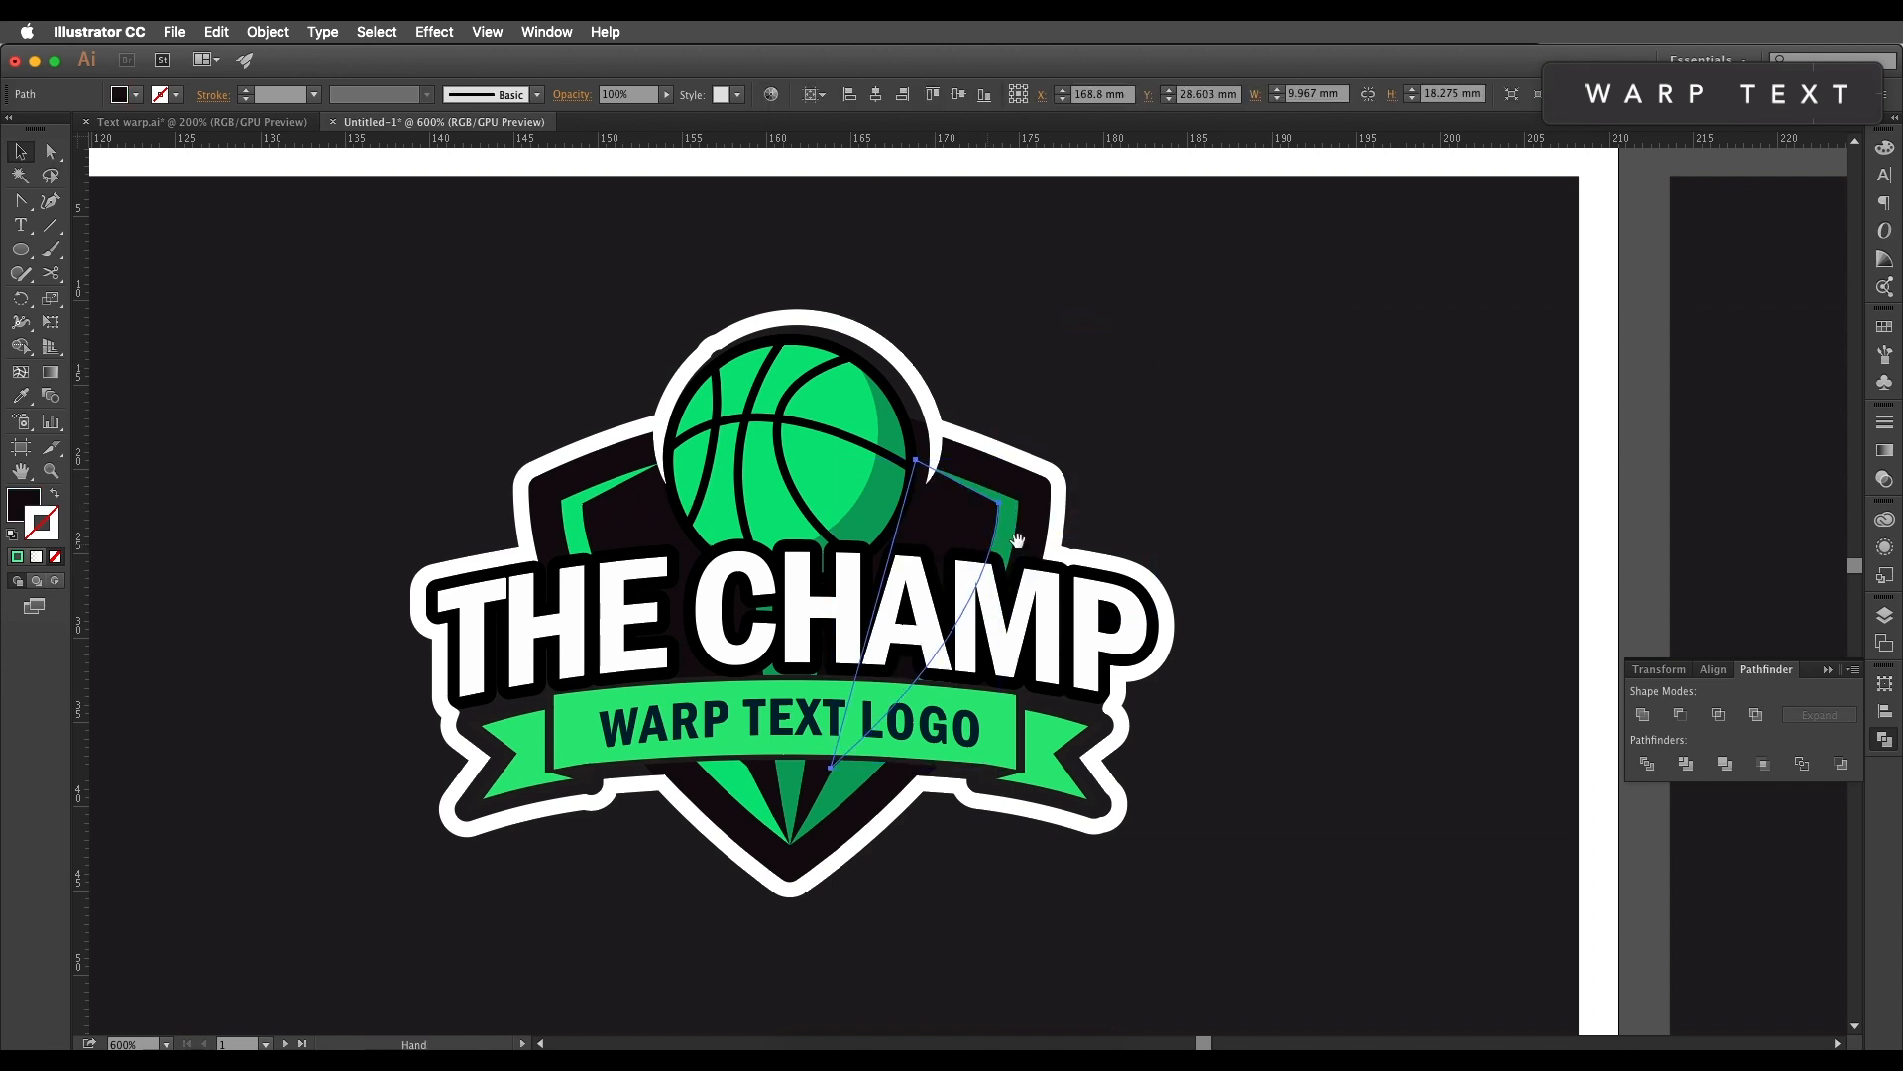
Step: Draw a tapering closed shape over the new shield's right green stripe with the Pen tool
left_click(1050, 541, "alt+super")
left_click_drag(1259, 608, 702, 606)
left_click_drag(843, 562, 739, 570)
left_click_drag(1480, 542, 1455, 542)
left_click_drag(1325, 766, 1377, 678)
key("a")
left_click_drag(1480, 502, 1446, 474)
left_click(1394, 651)
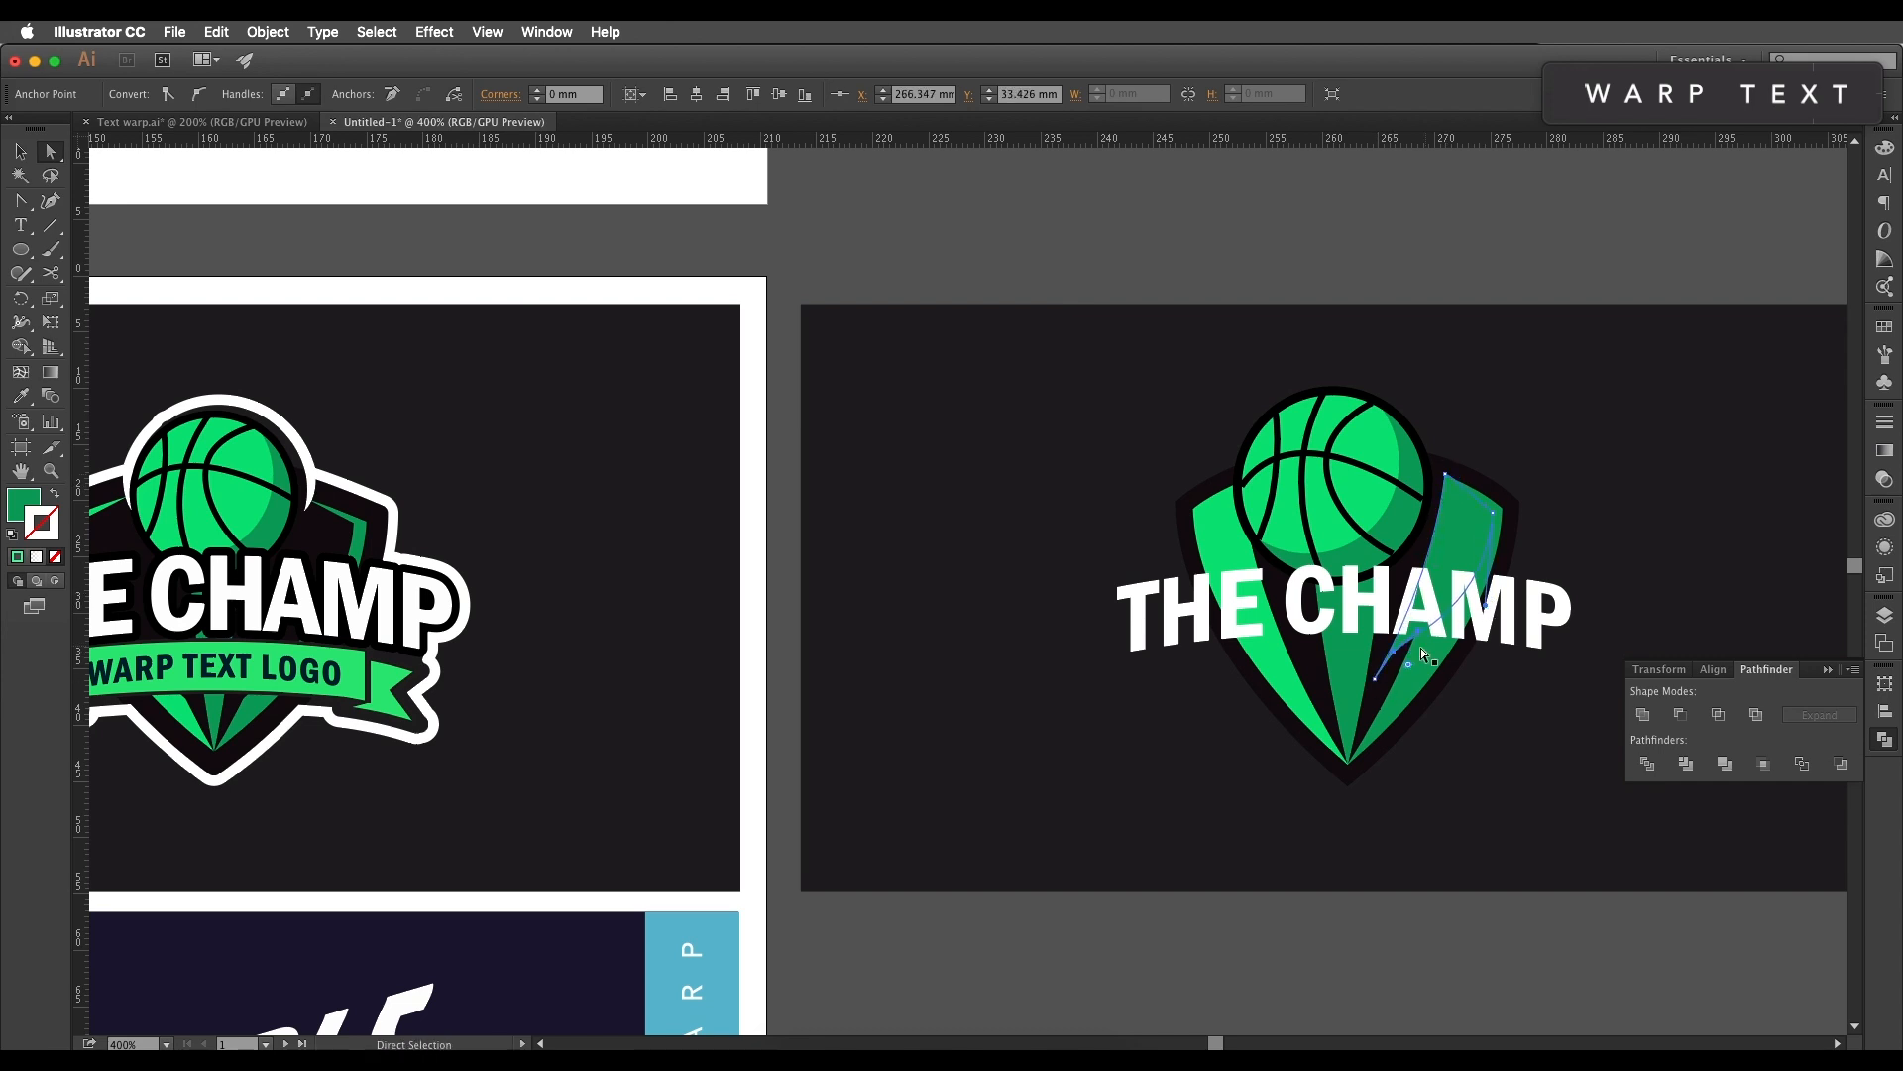
Step: Reshape the drawn shape's anchors and curve so only a thin green rim remains along the right stripe's outer edge
scroll(1407, 655, "up", 3)
key("p")
left_click(1310, 729)
left_click_drag(1422, 584, 1366, 689)
key("a")
left_click_drag(1312, 750, 1340, 685)
left_click_drag(1413, 624, 1480, 620)
left_click_drag(1593, 408, 1542, 458)
Step: Fill the drawn shape with the shield's near-black colour and place a copy over the left green stripe
key("i")
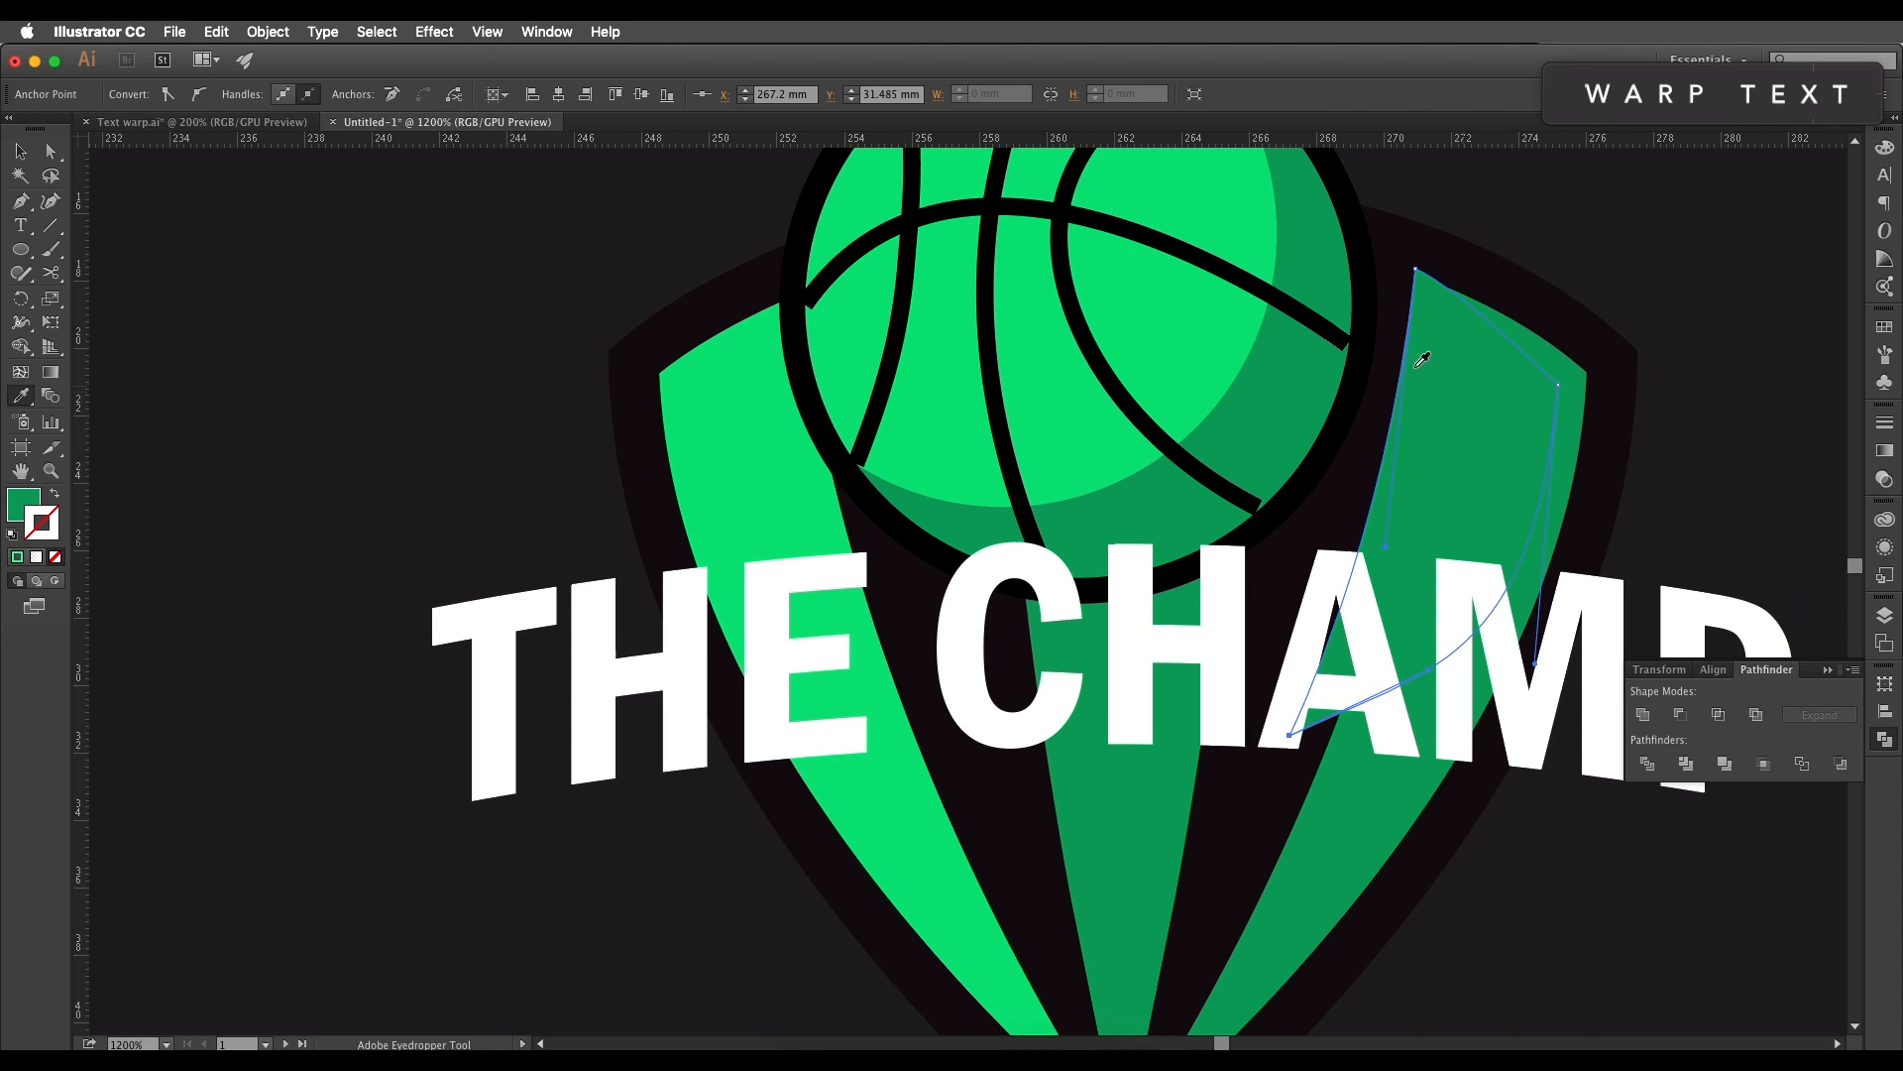
left_click(1384, 345)
left_click(19, 153)
left_click(217, 222)
left_click_drag(1451, 488, 925, 499)
left_click(1566, 501)
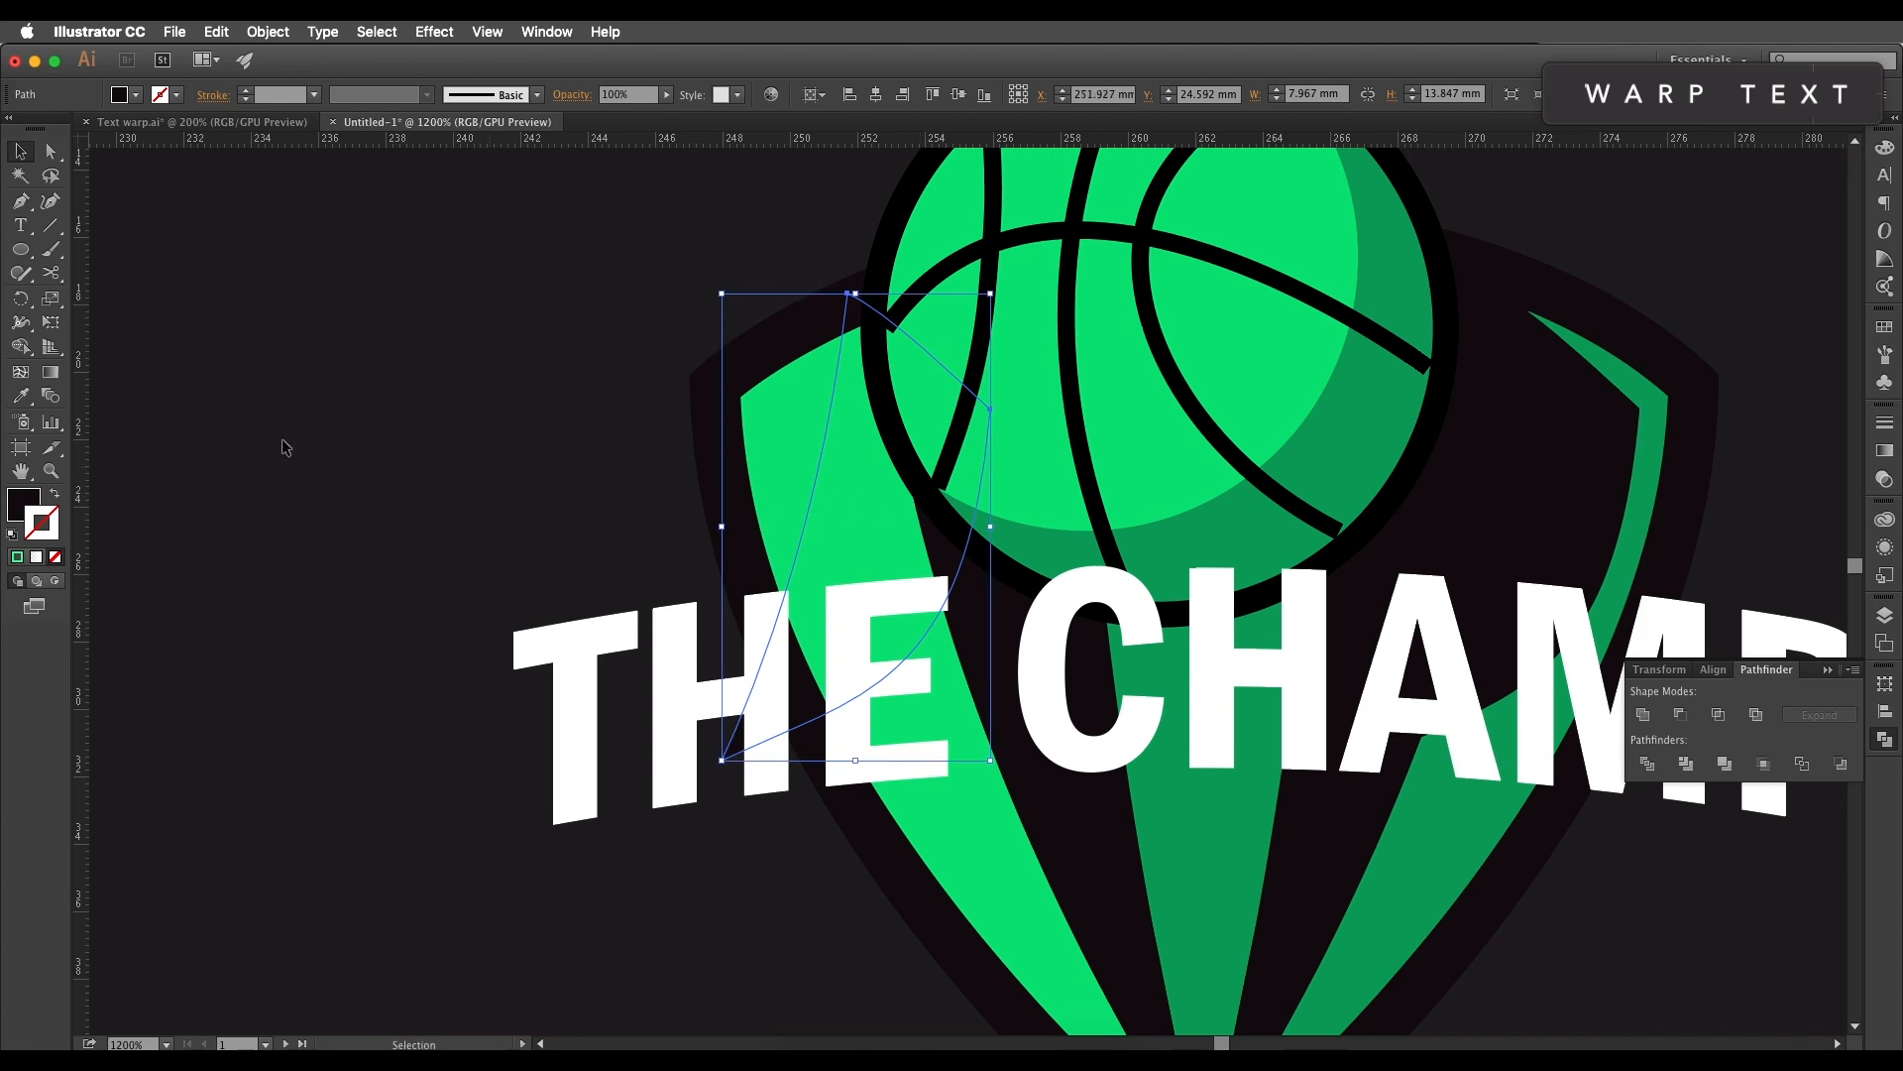
Step: Arrange the copied dark shape in front of the left green stripe but behind the basketball and text
right_click(925, 502)
mouse_move(1059, 772)
left_click(1119, 772)
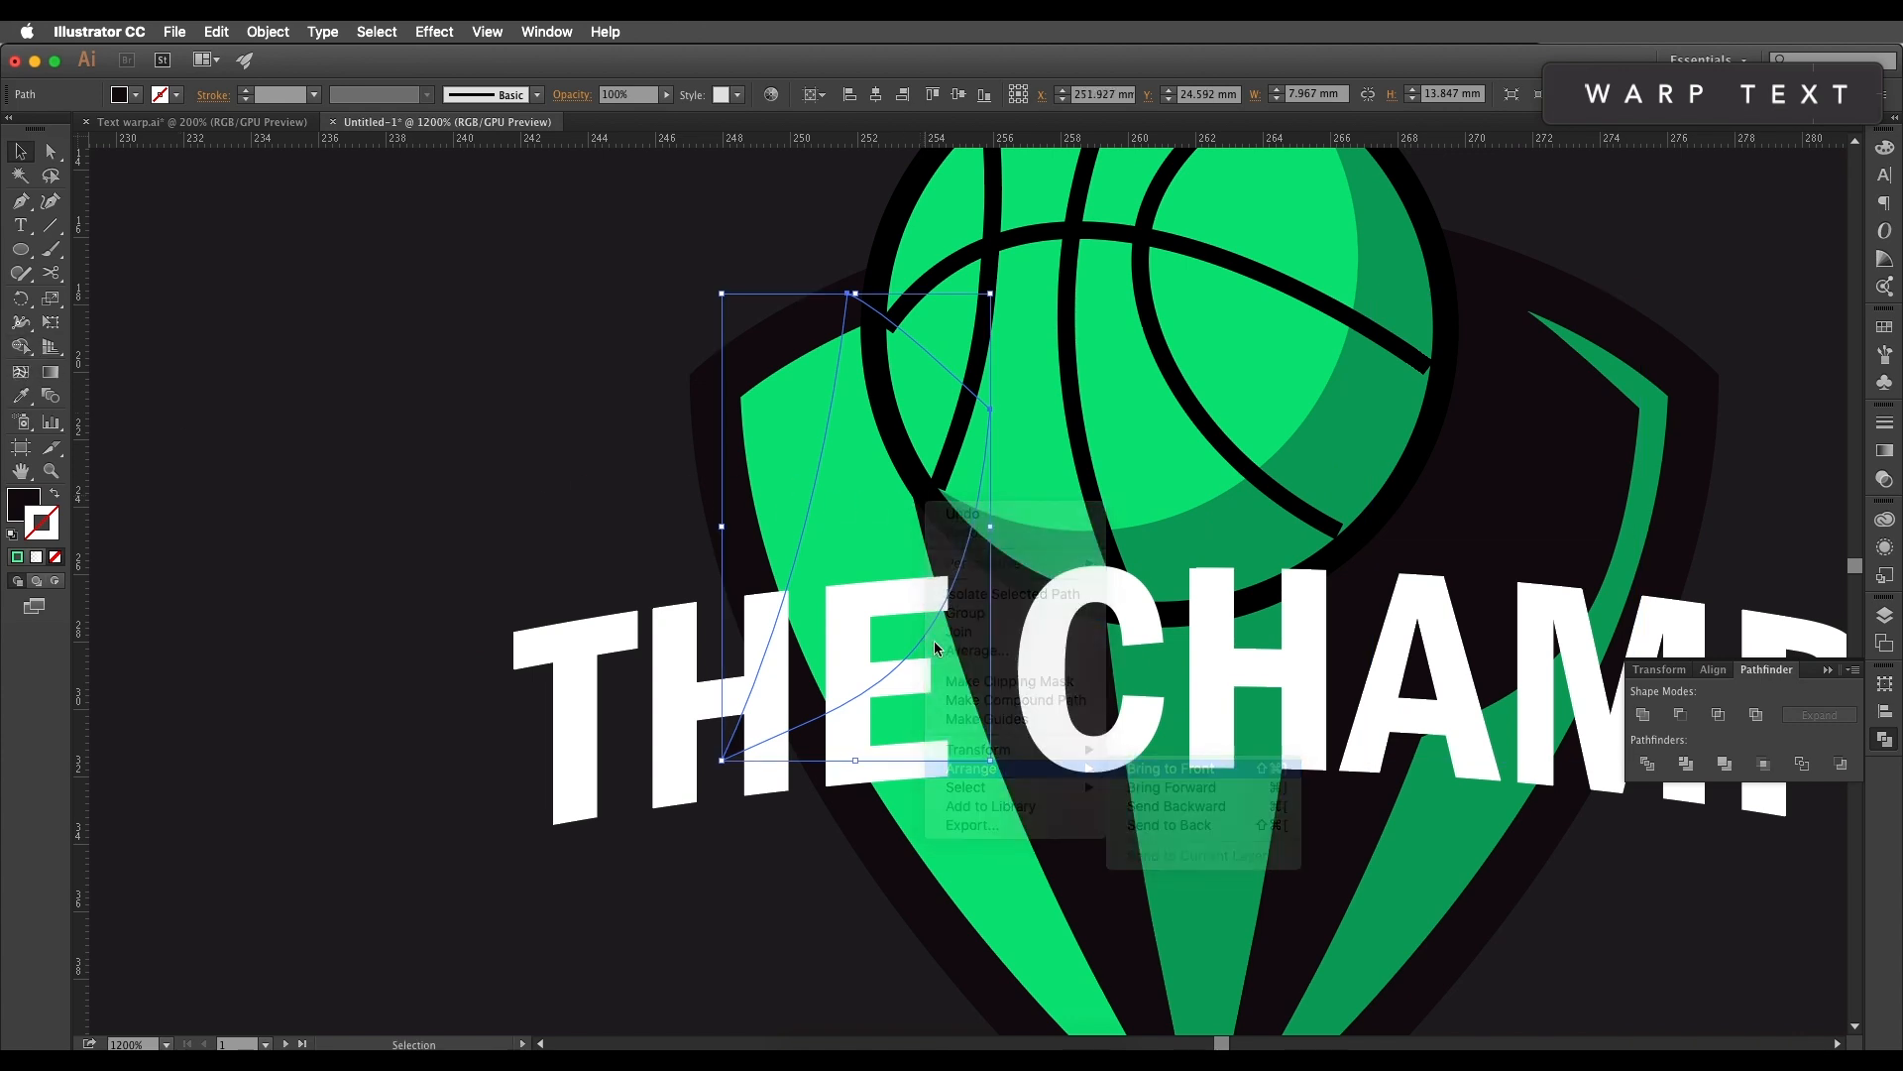
key("a")
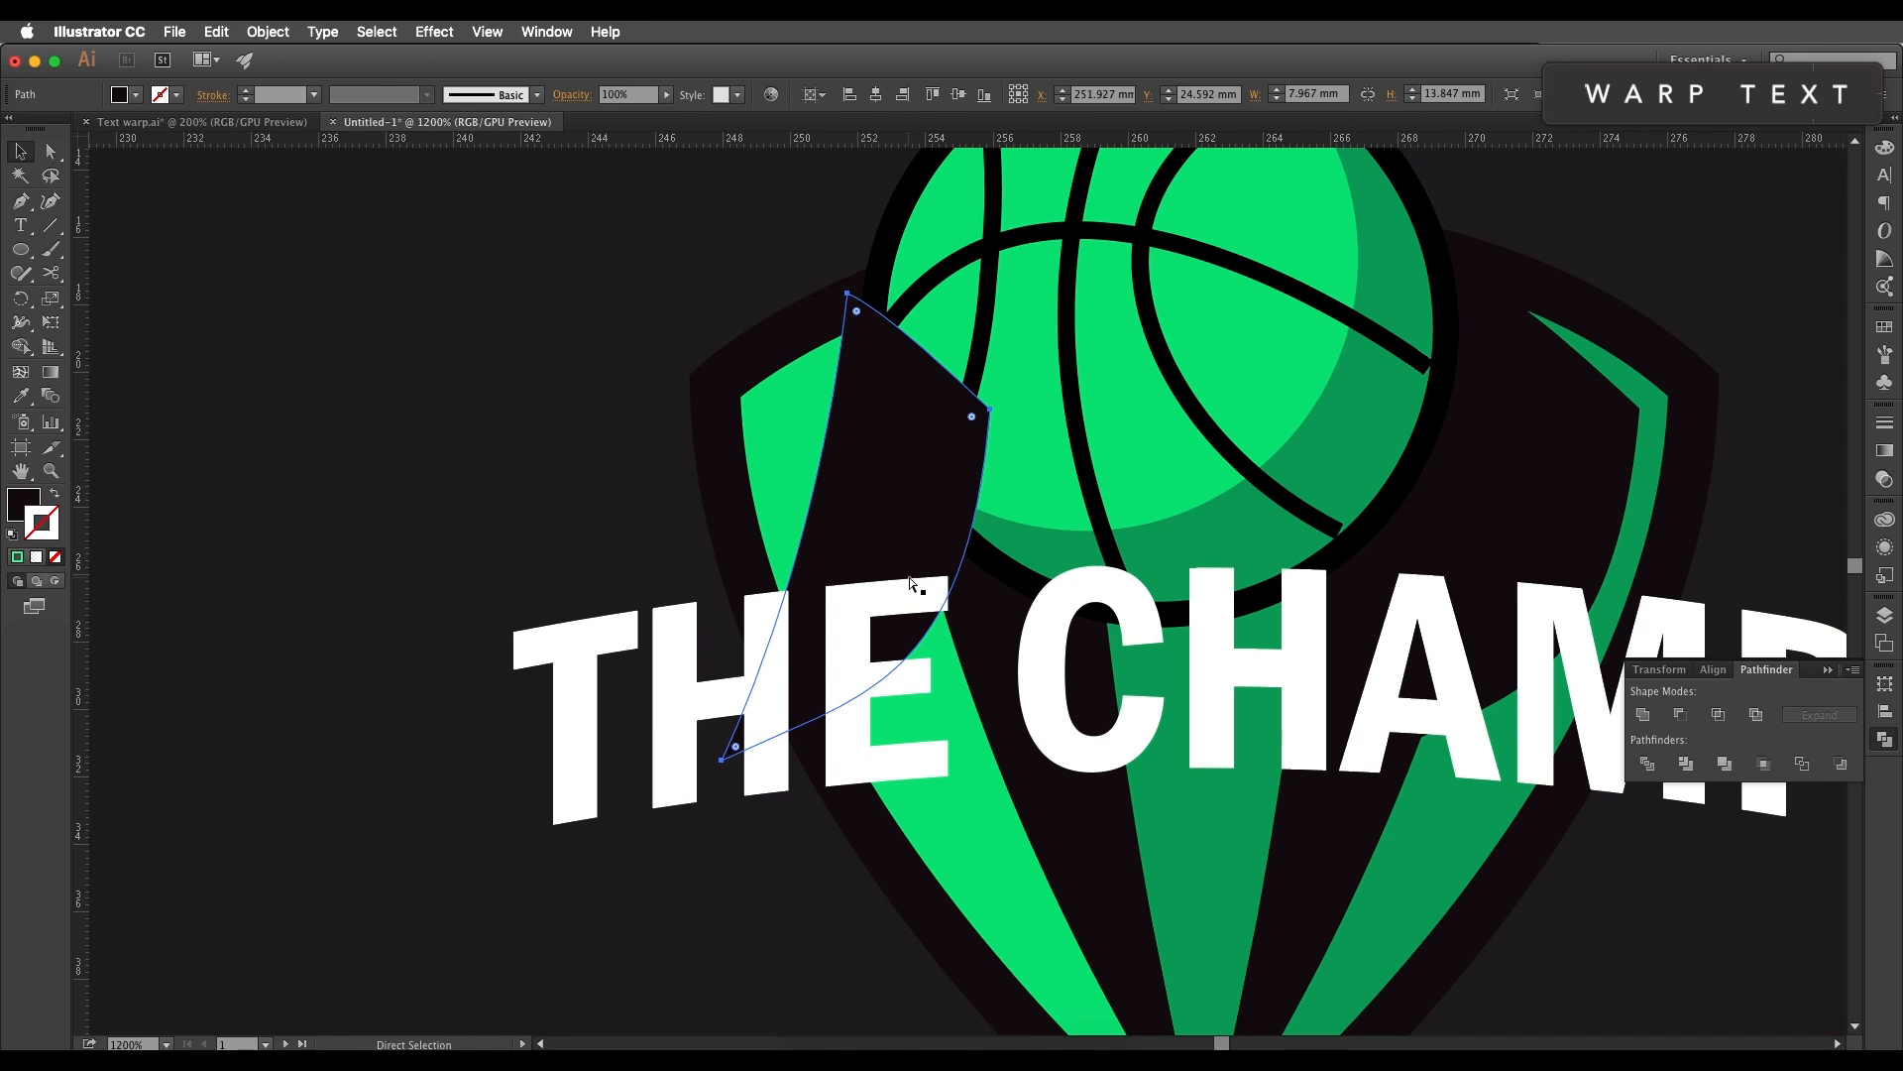
key("super+bracketleft")
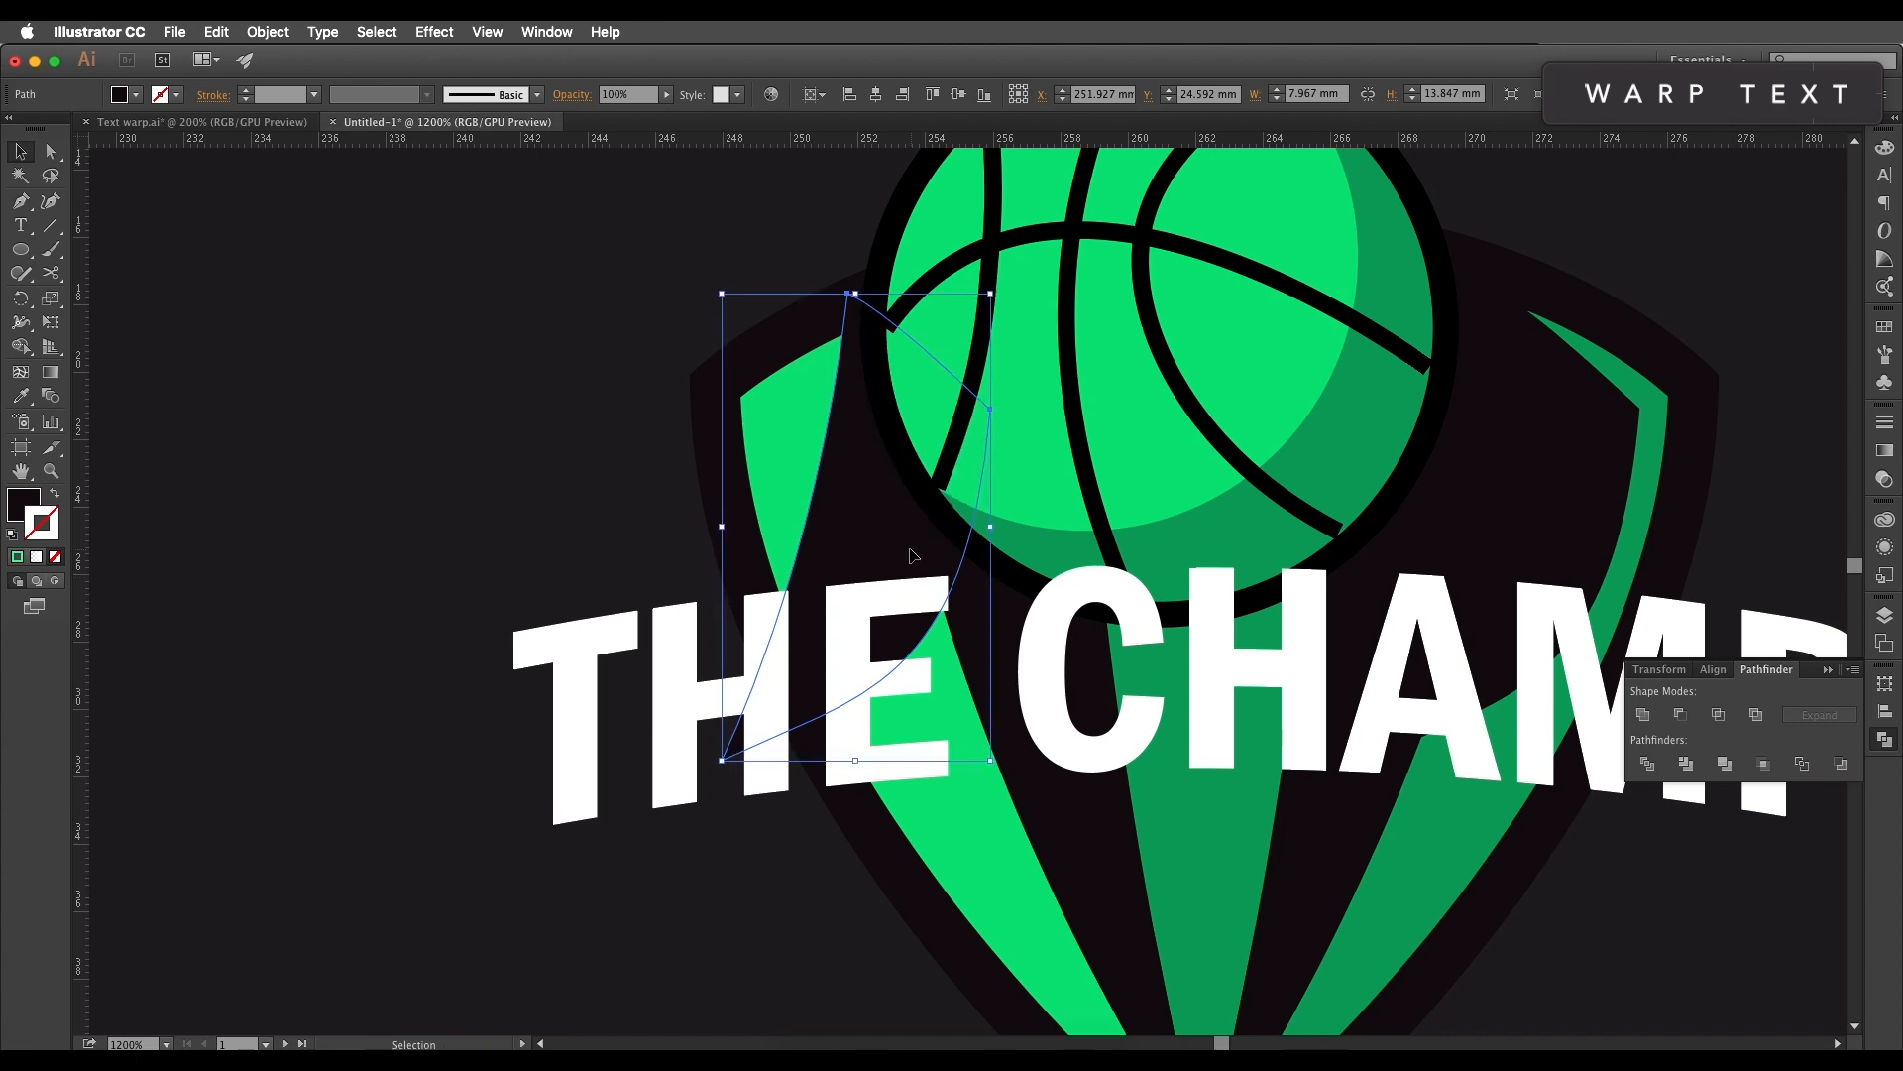
Step: Reflect the copied dark shape across the vertical axis and fit it inside the left stripe's green edge
left_click_drag(21, 299, 79, 324)
double_click(22, 301)
left_click(391, 449)
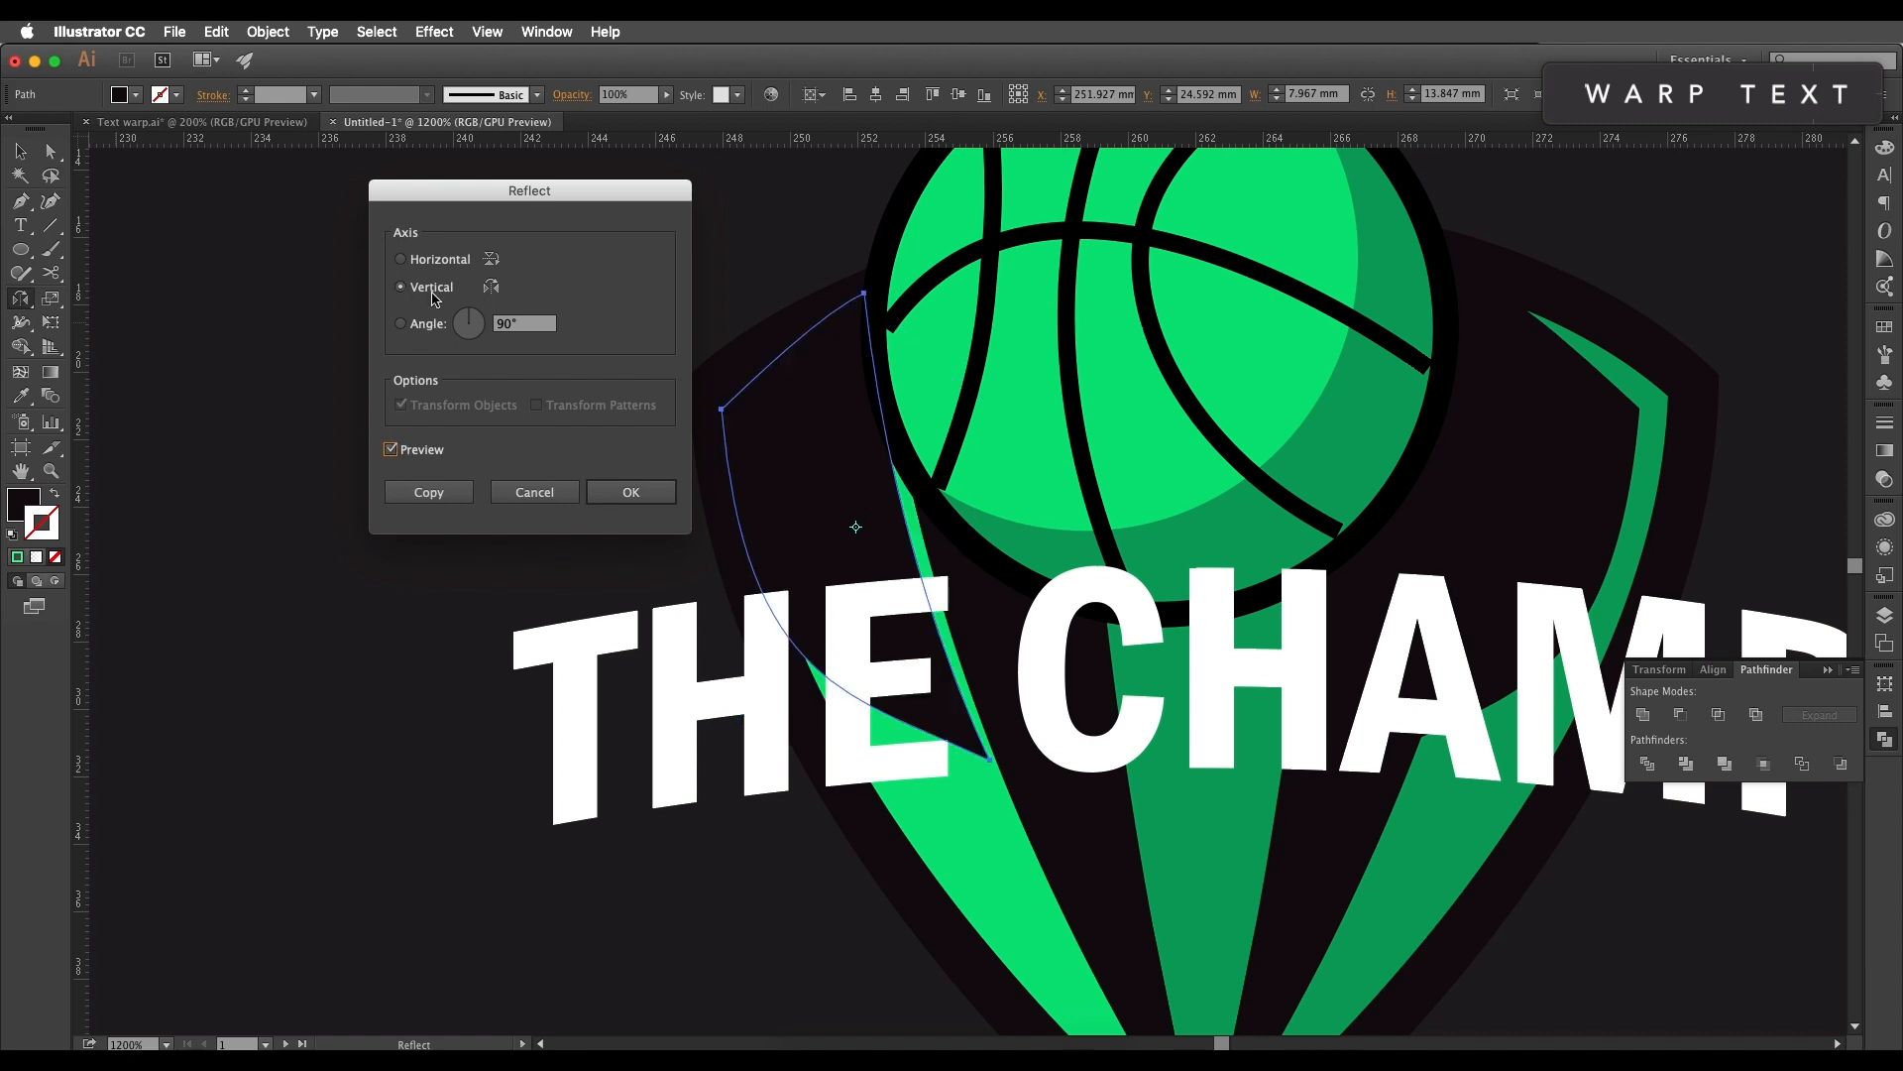
left_click(630, 491)
key("v")
mouse_move(792, 400)
left_mouse_down()
mouse_move(839, 393)
mouse_move(793, 428)
left_mouse_up()
left_click(617, 361)
Step: Open the Illuminate Ribbons symbol library
scroll(672, 410, "down", 1)
scroll(674, 417, "down", 2)
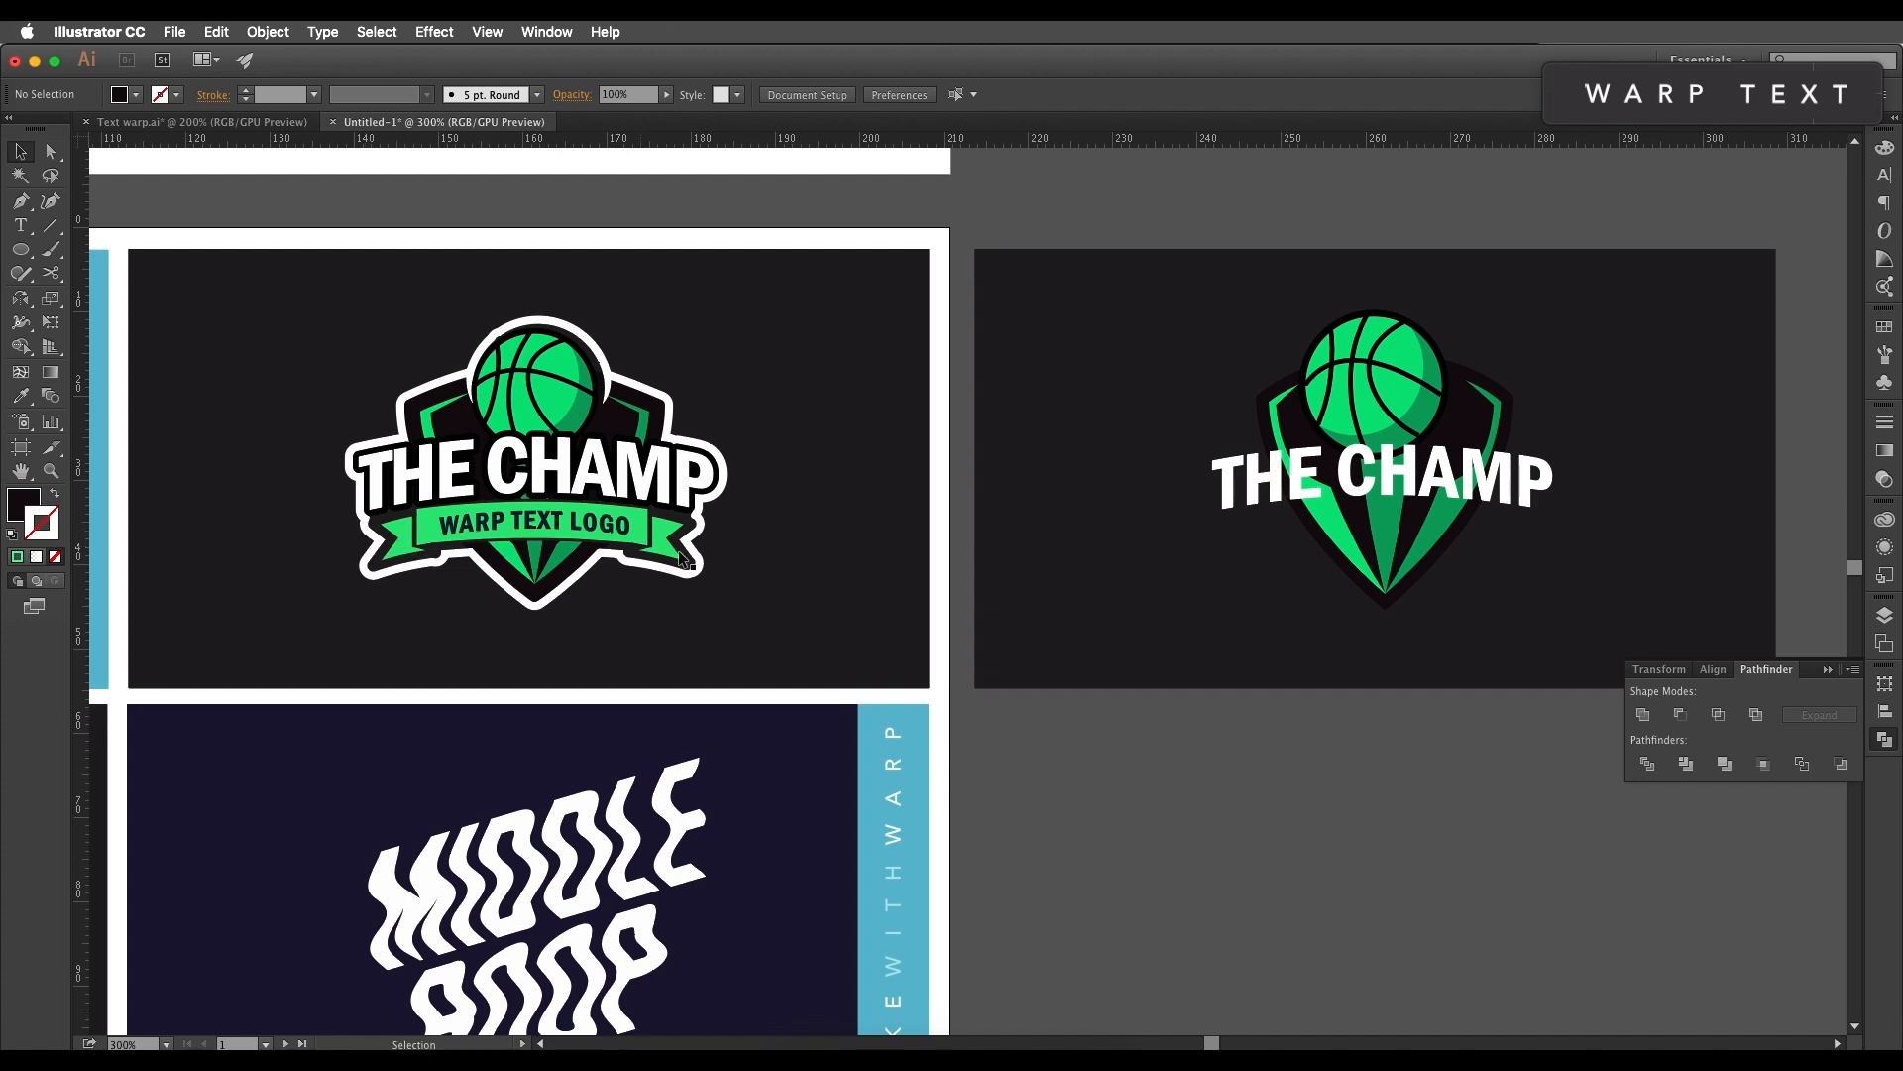
left_click_drag(1074, 608, 905, 612)
left_click_drag(1249, 601, 1292, 599)
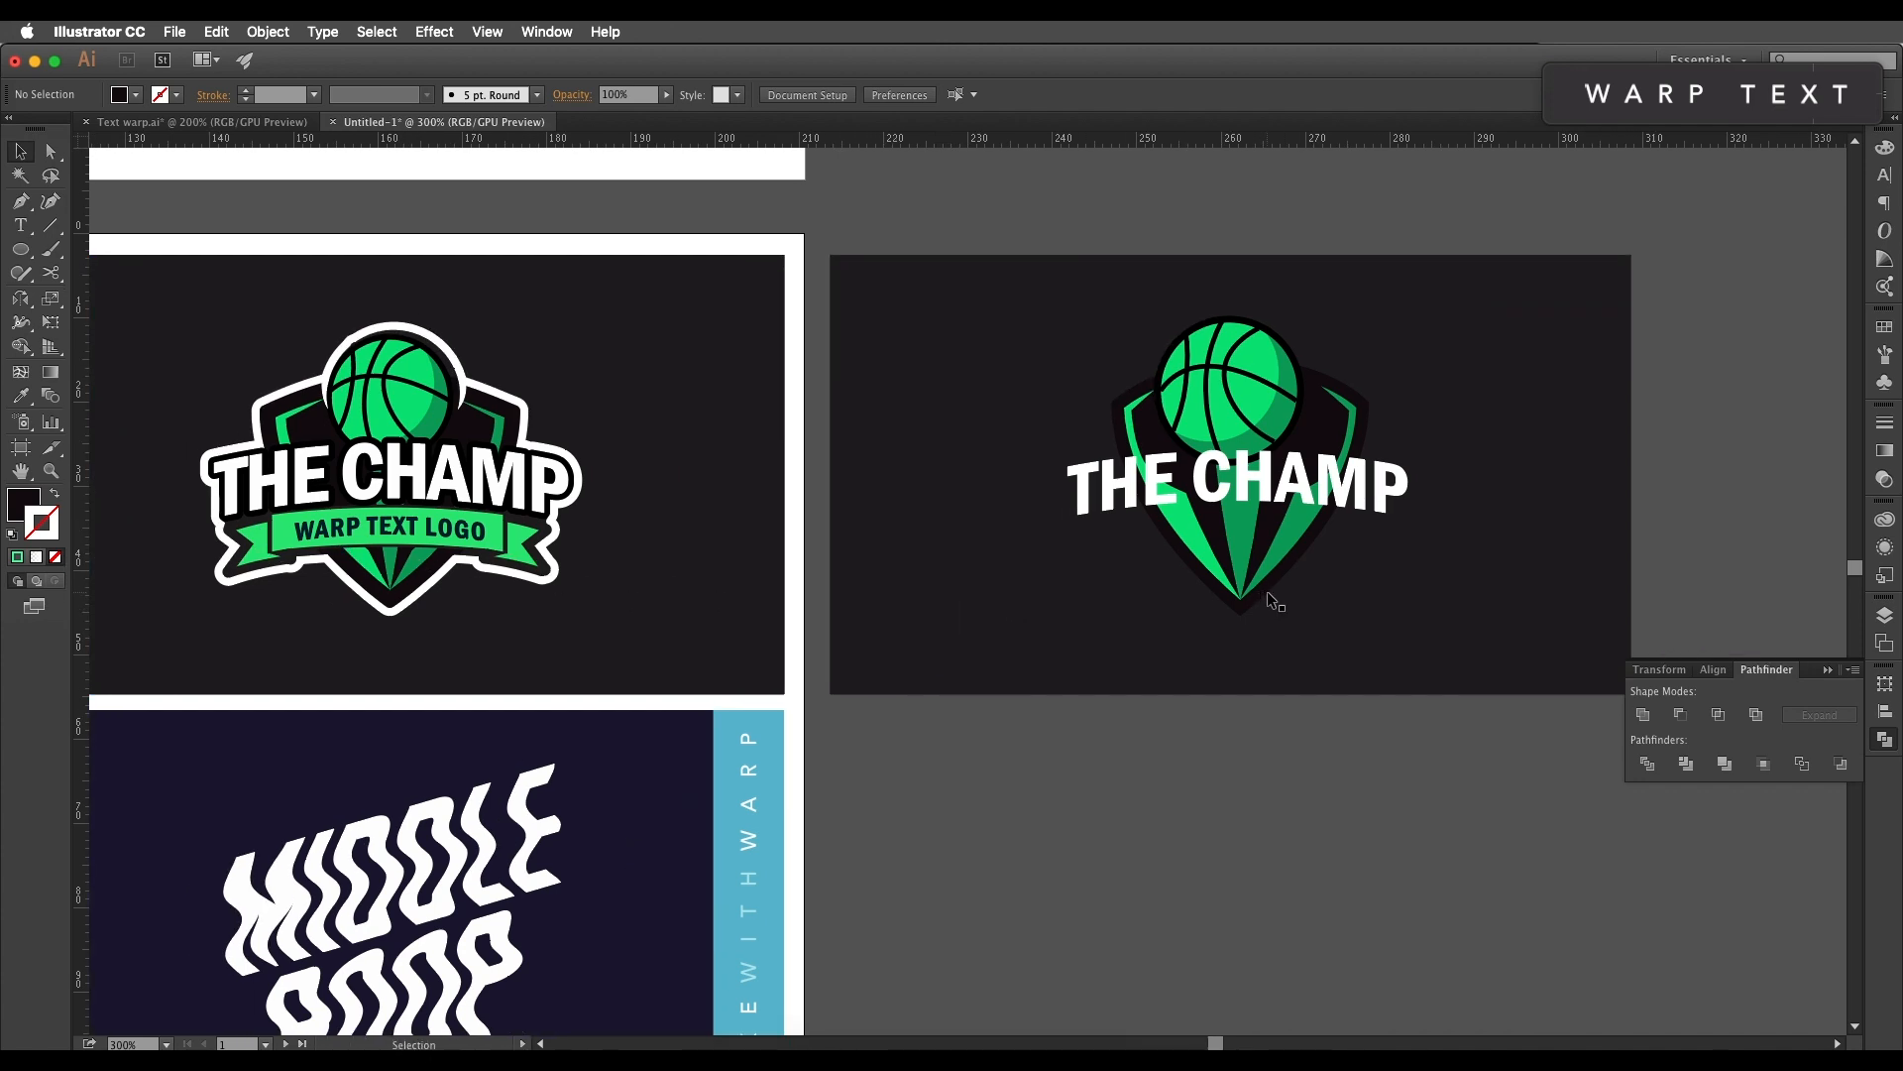
left_click(1885, 386)
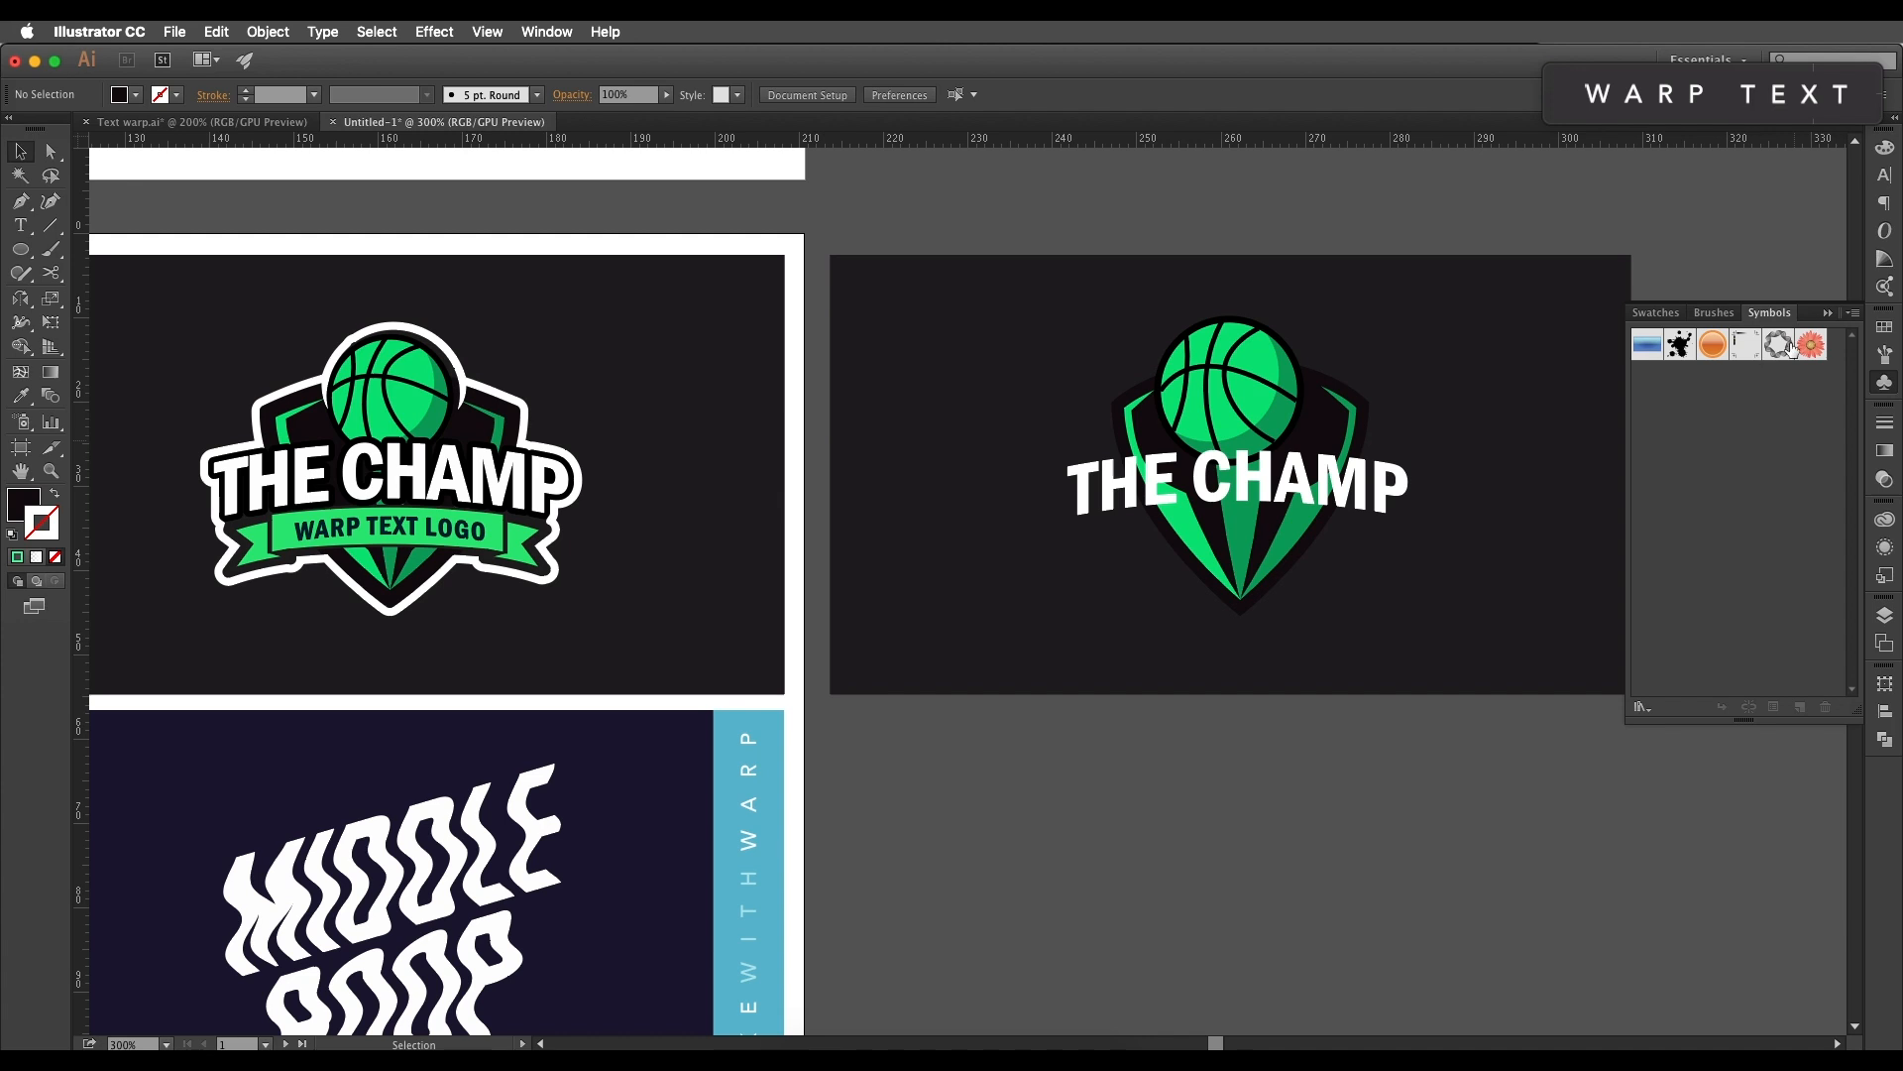
left_click(1853, 312)
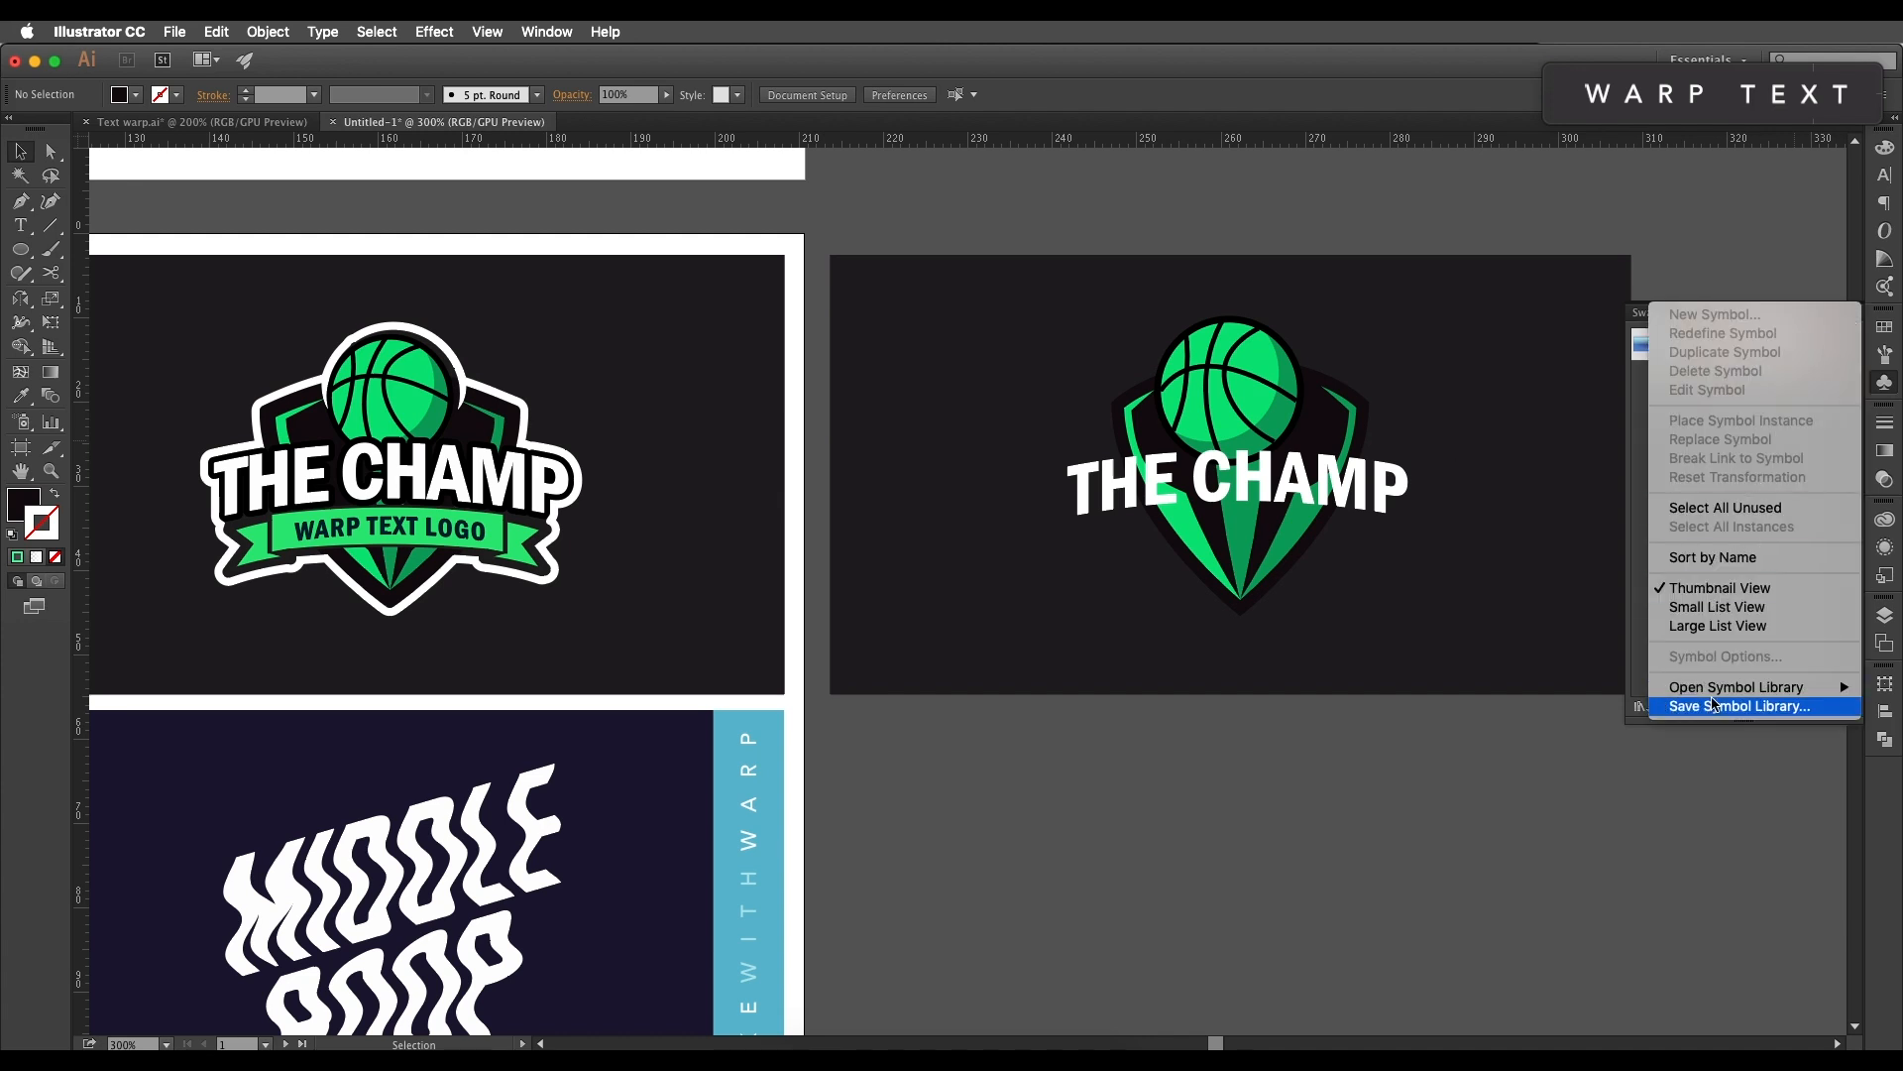
mouse_move(1716, 697)
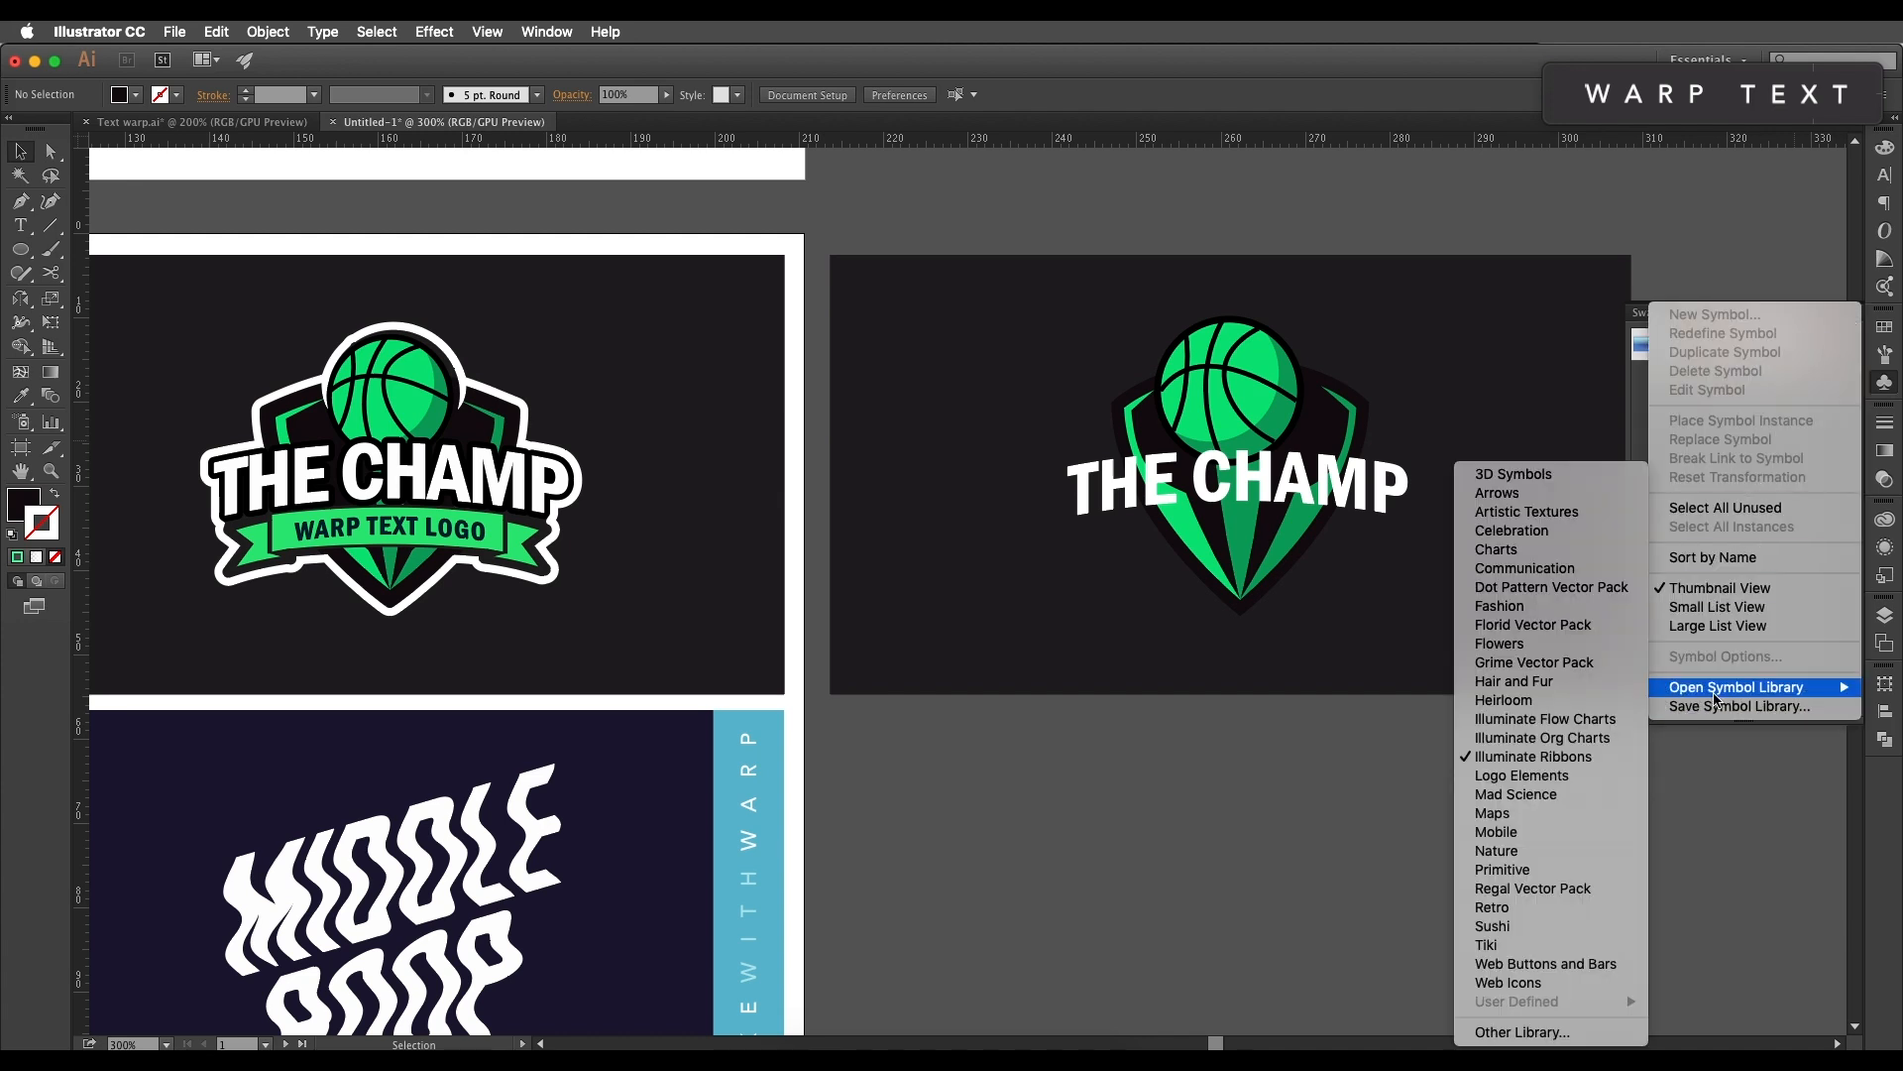
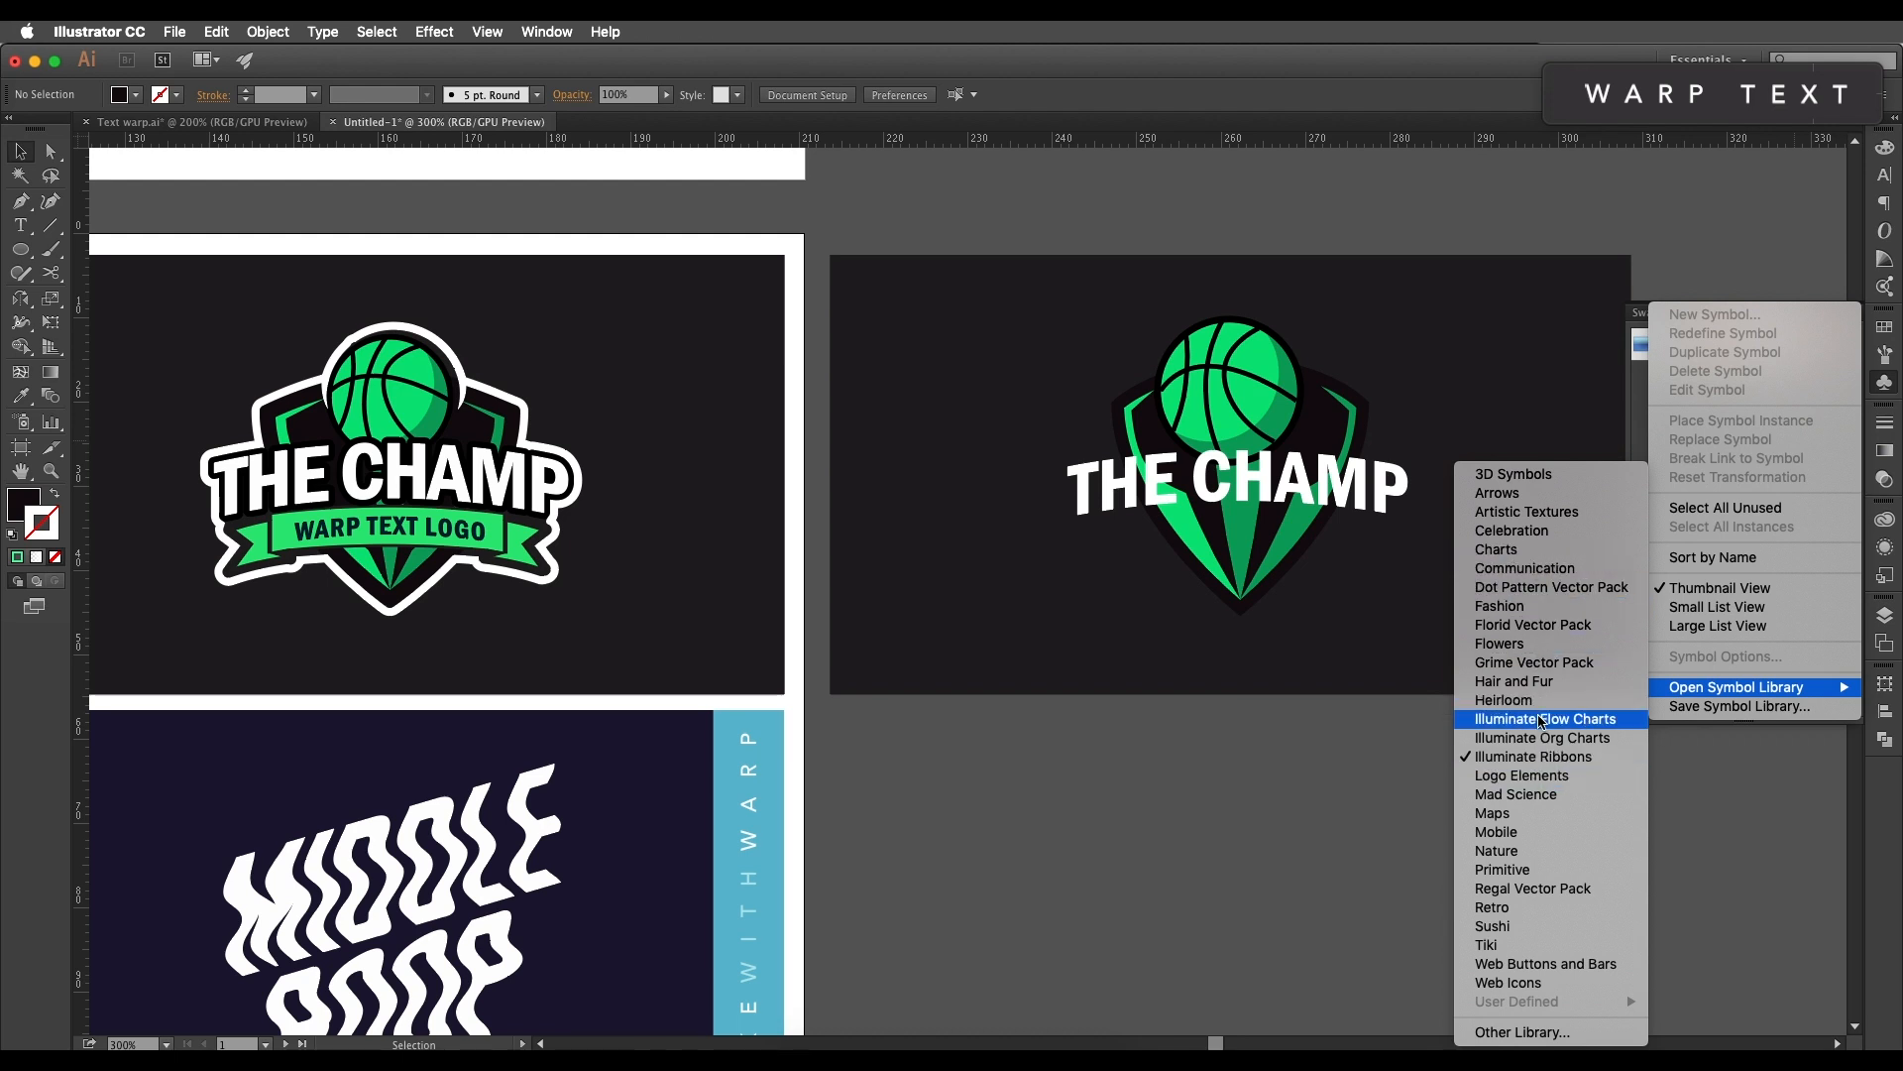
left_click(1506, 766)
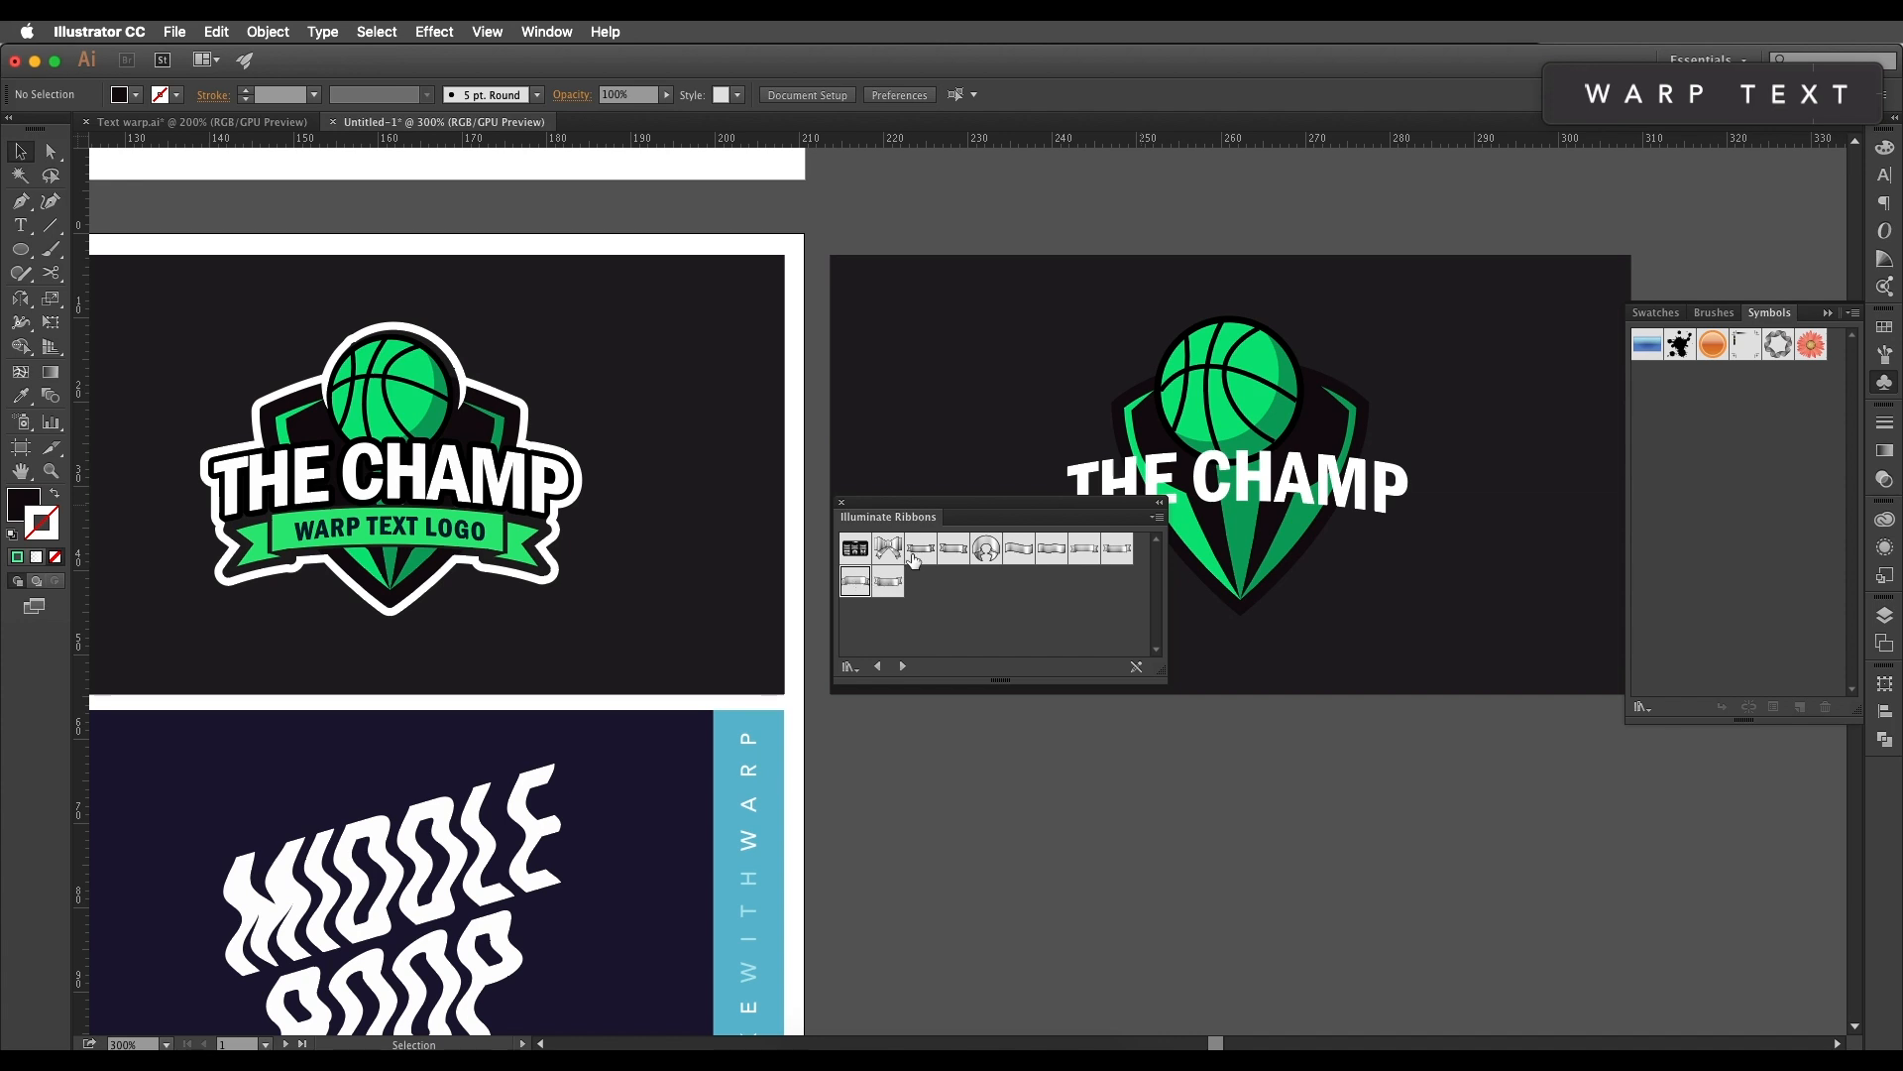
Step: Place several ribbon symbols on the dark background, keep the Ribbon 6 instance and delete the others
left_click_drag(1118, 549, 973, 374)
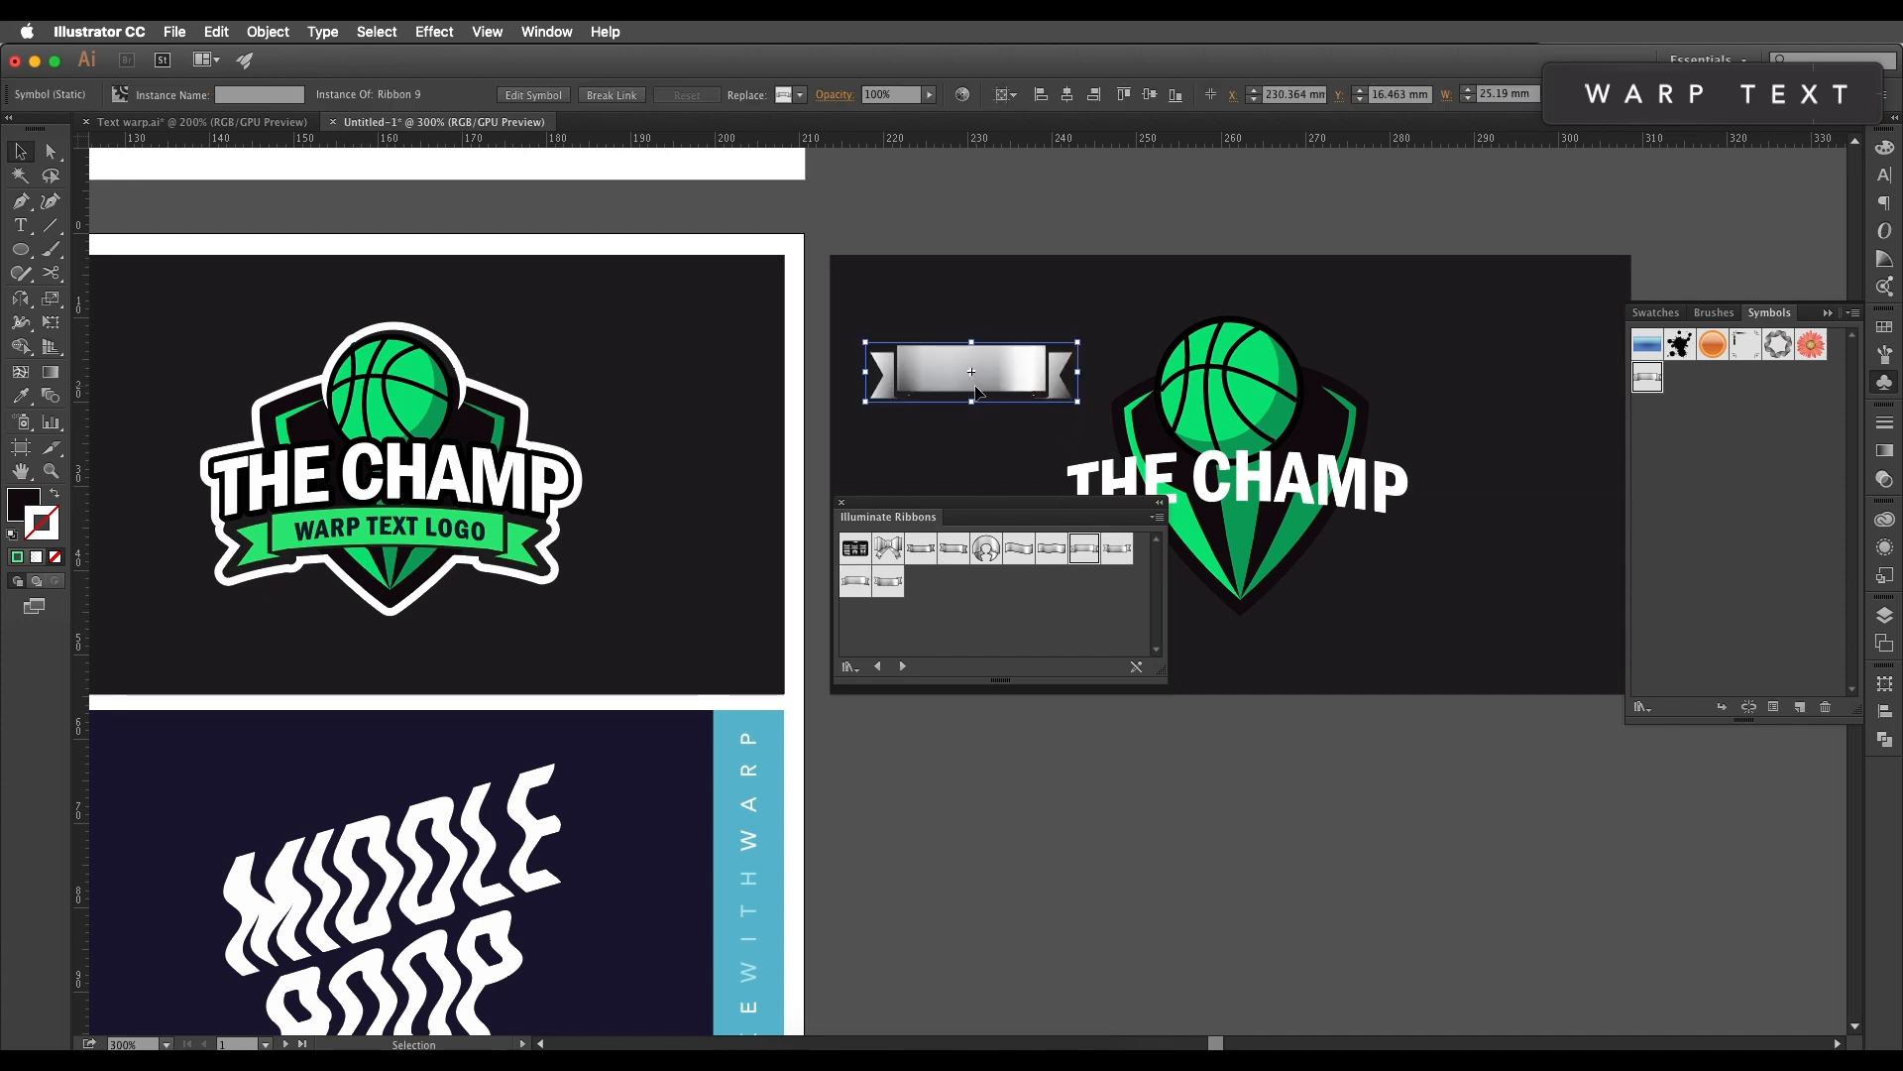
left_click_drag(855, 582, 1430, 307)
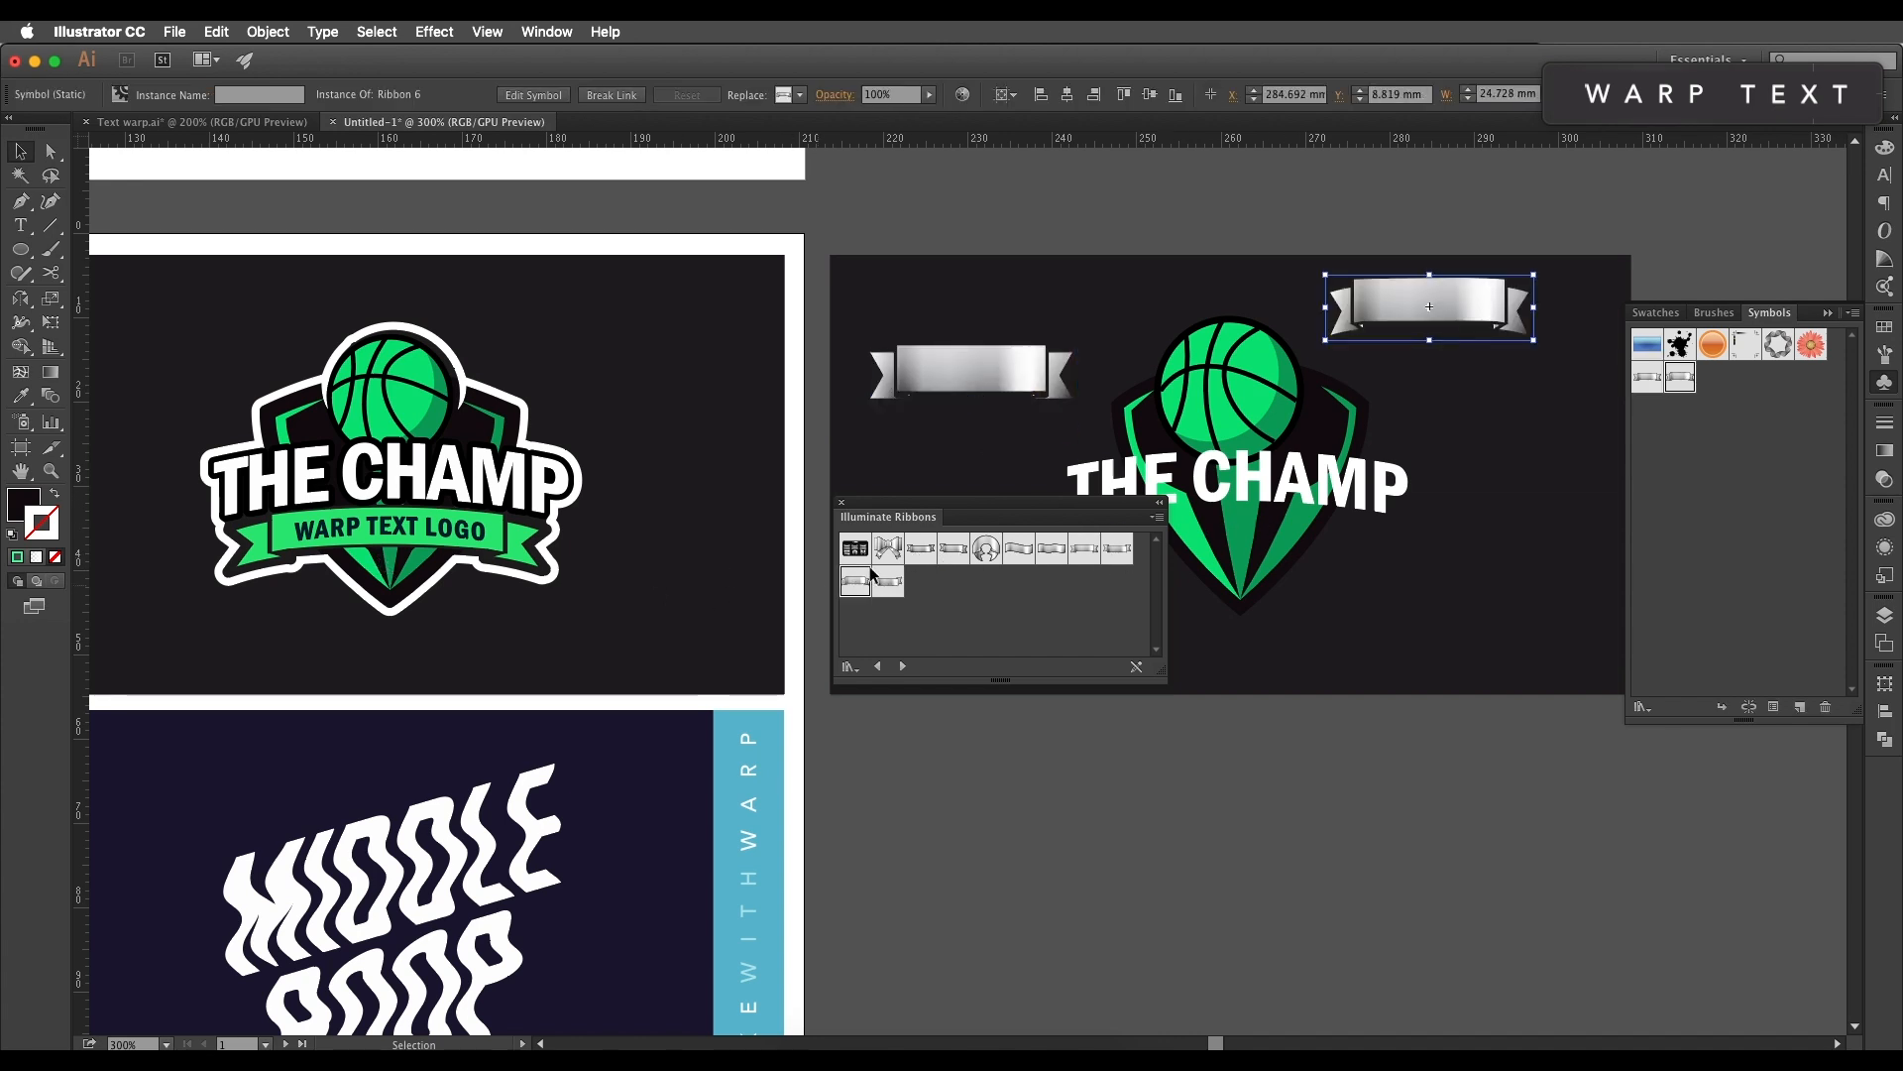
left_click(921, 547)
left_click(995, 371)
left_click(1428, 307)
left_click(994, 367)
key("Delete")
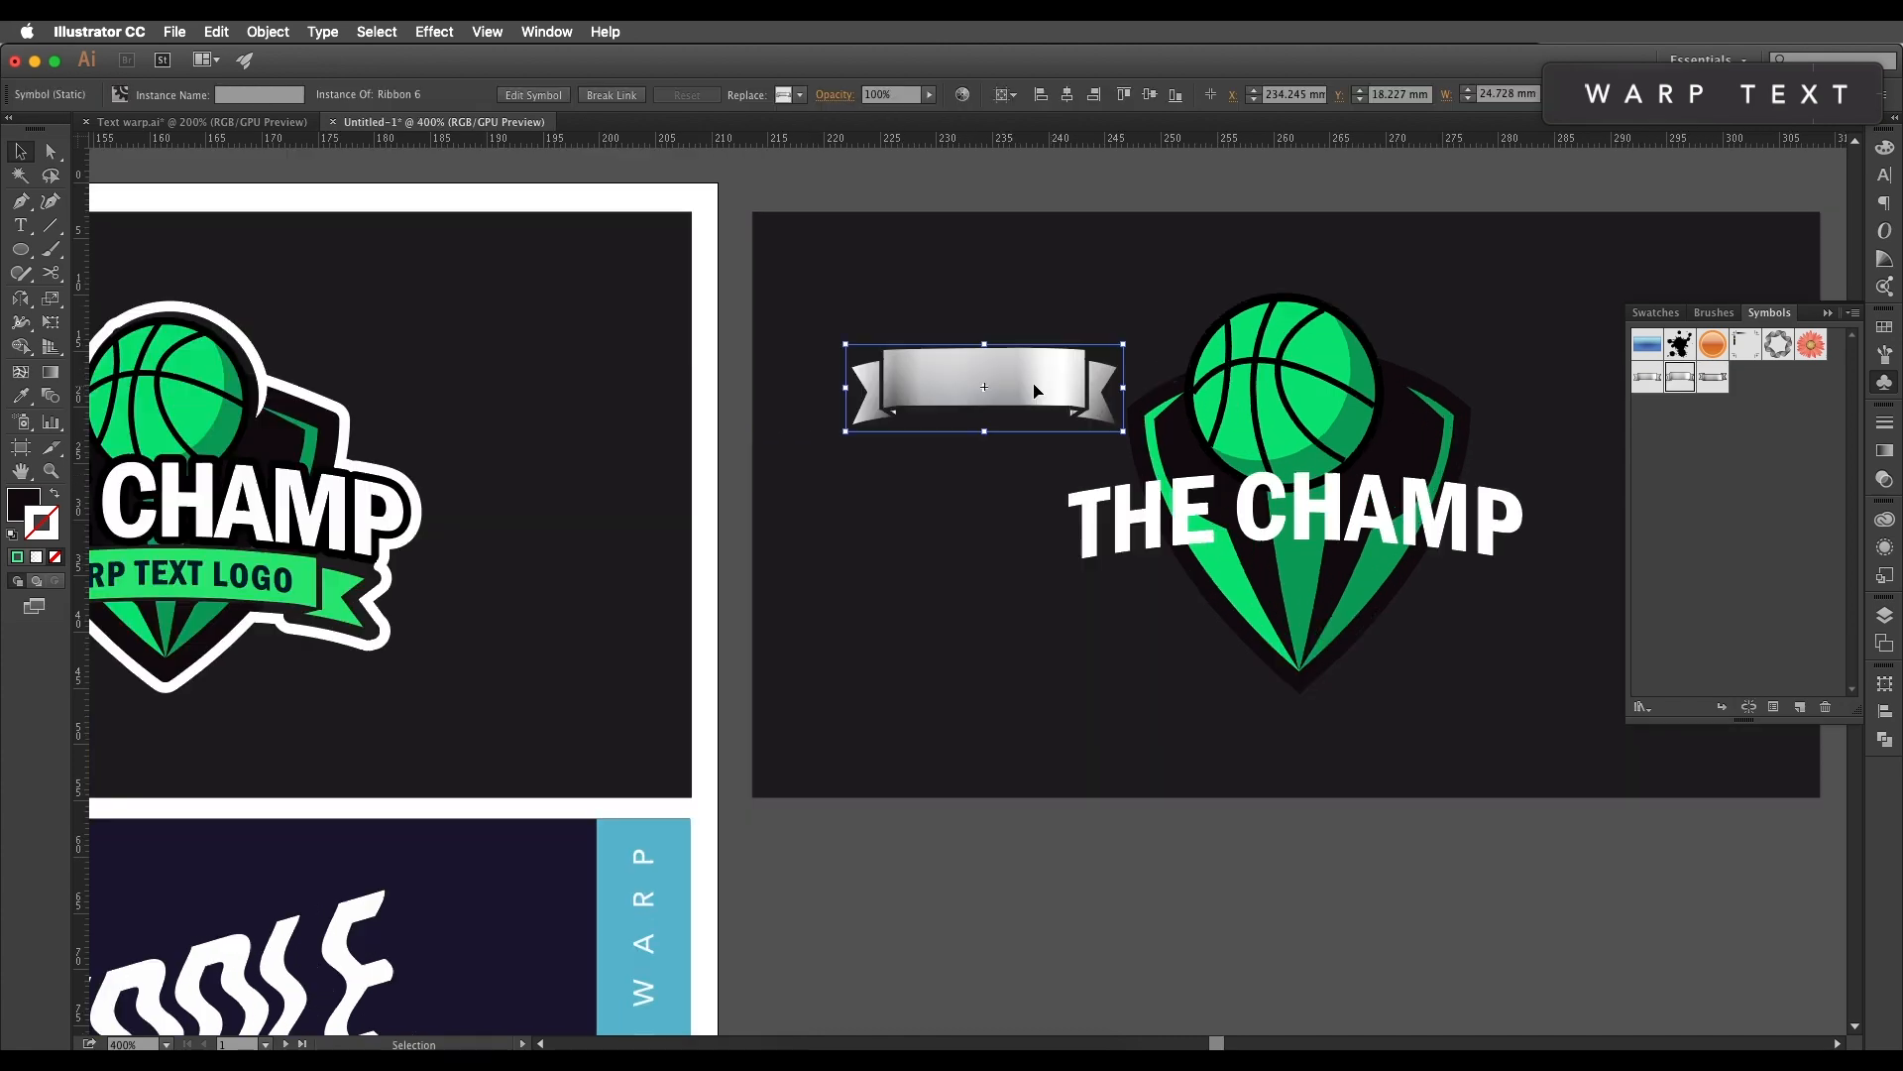
Step: Enlarge the ribbon to about 38 mm wide and position it across the shield just beneath THE CHAMP
scroll(547, 595, "left", 5)
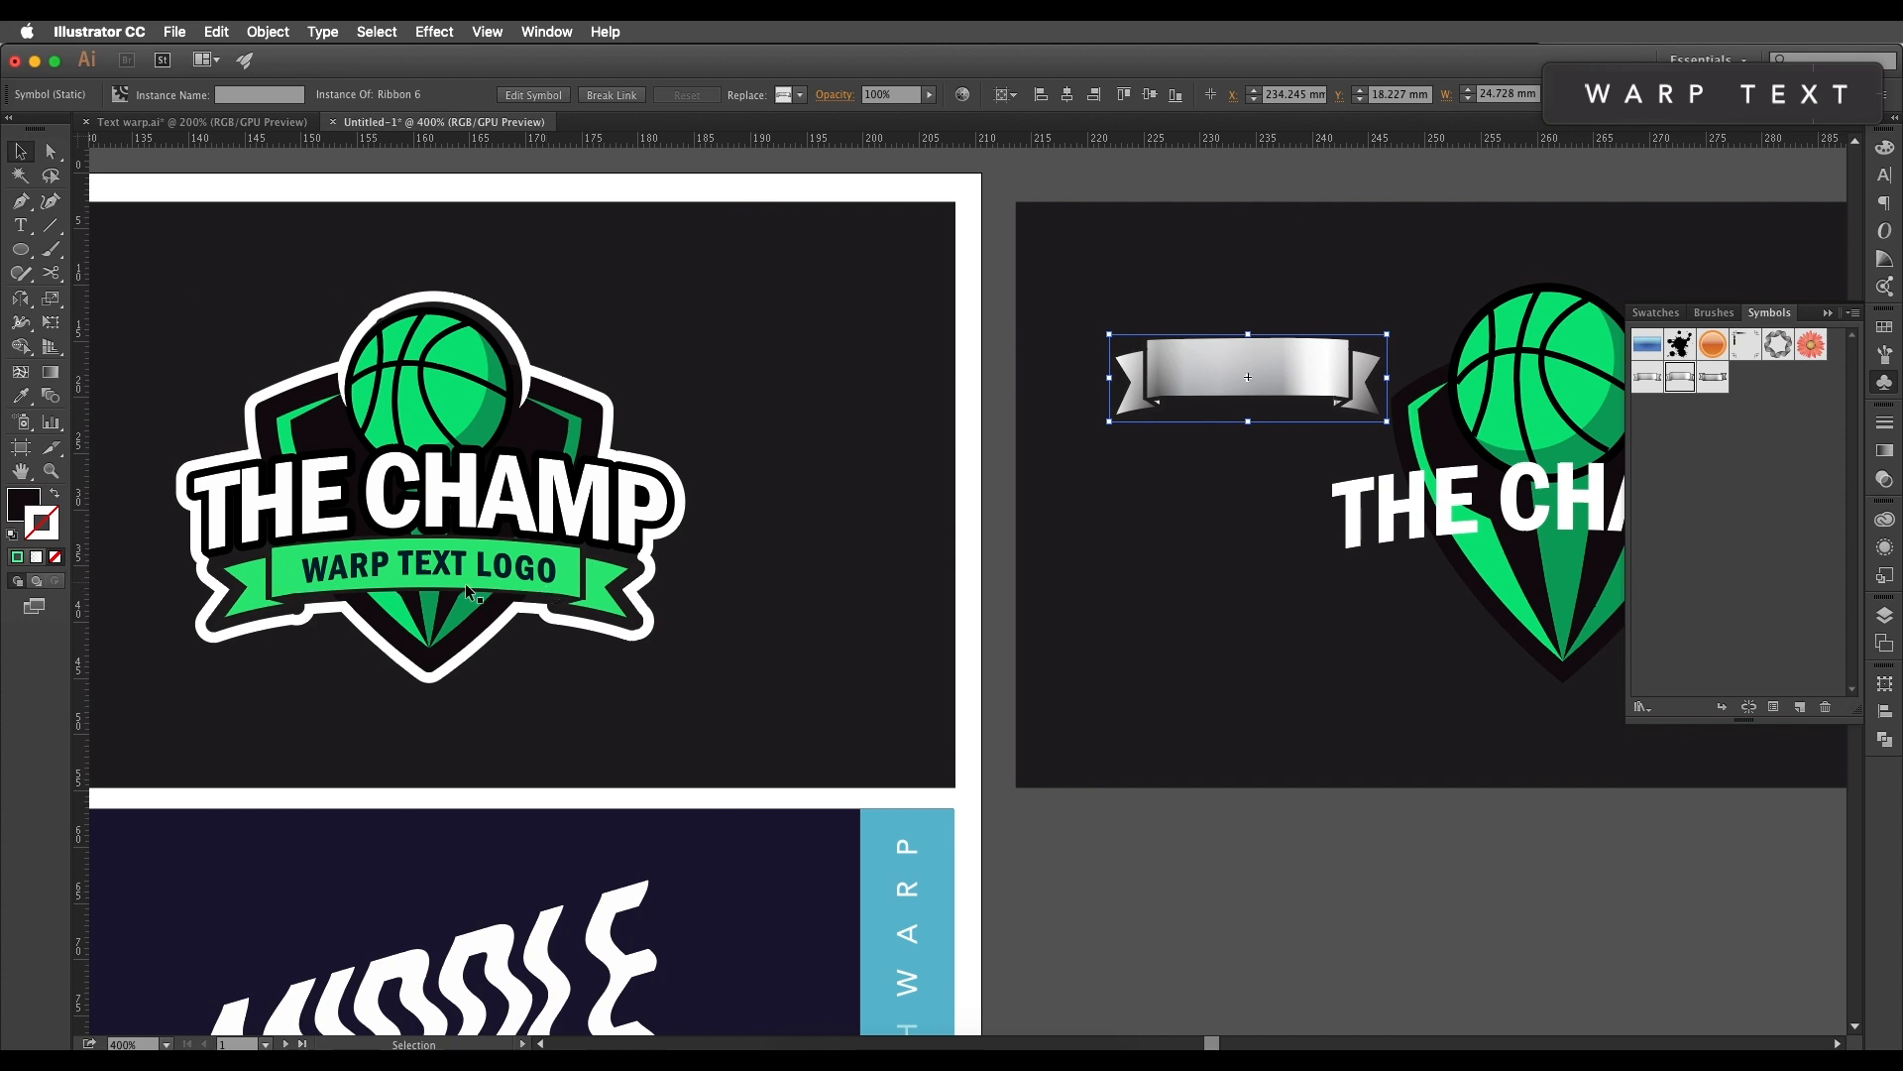
scroll(1407, 396, "right", 5)
left_click_drag(982, 439, 1487, 615)
left_click_drag(1278, 658, 1278, 650)
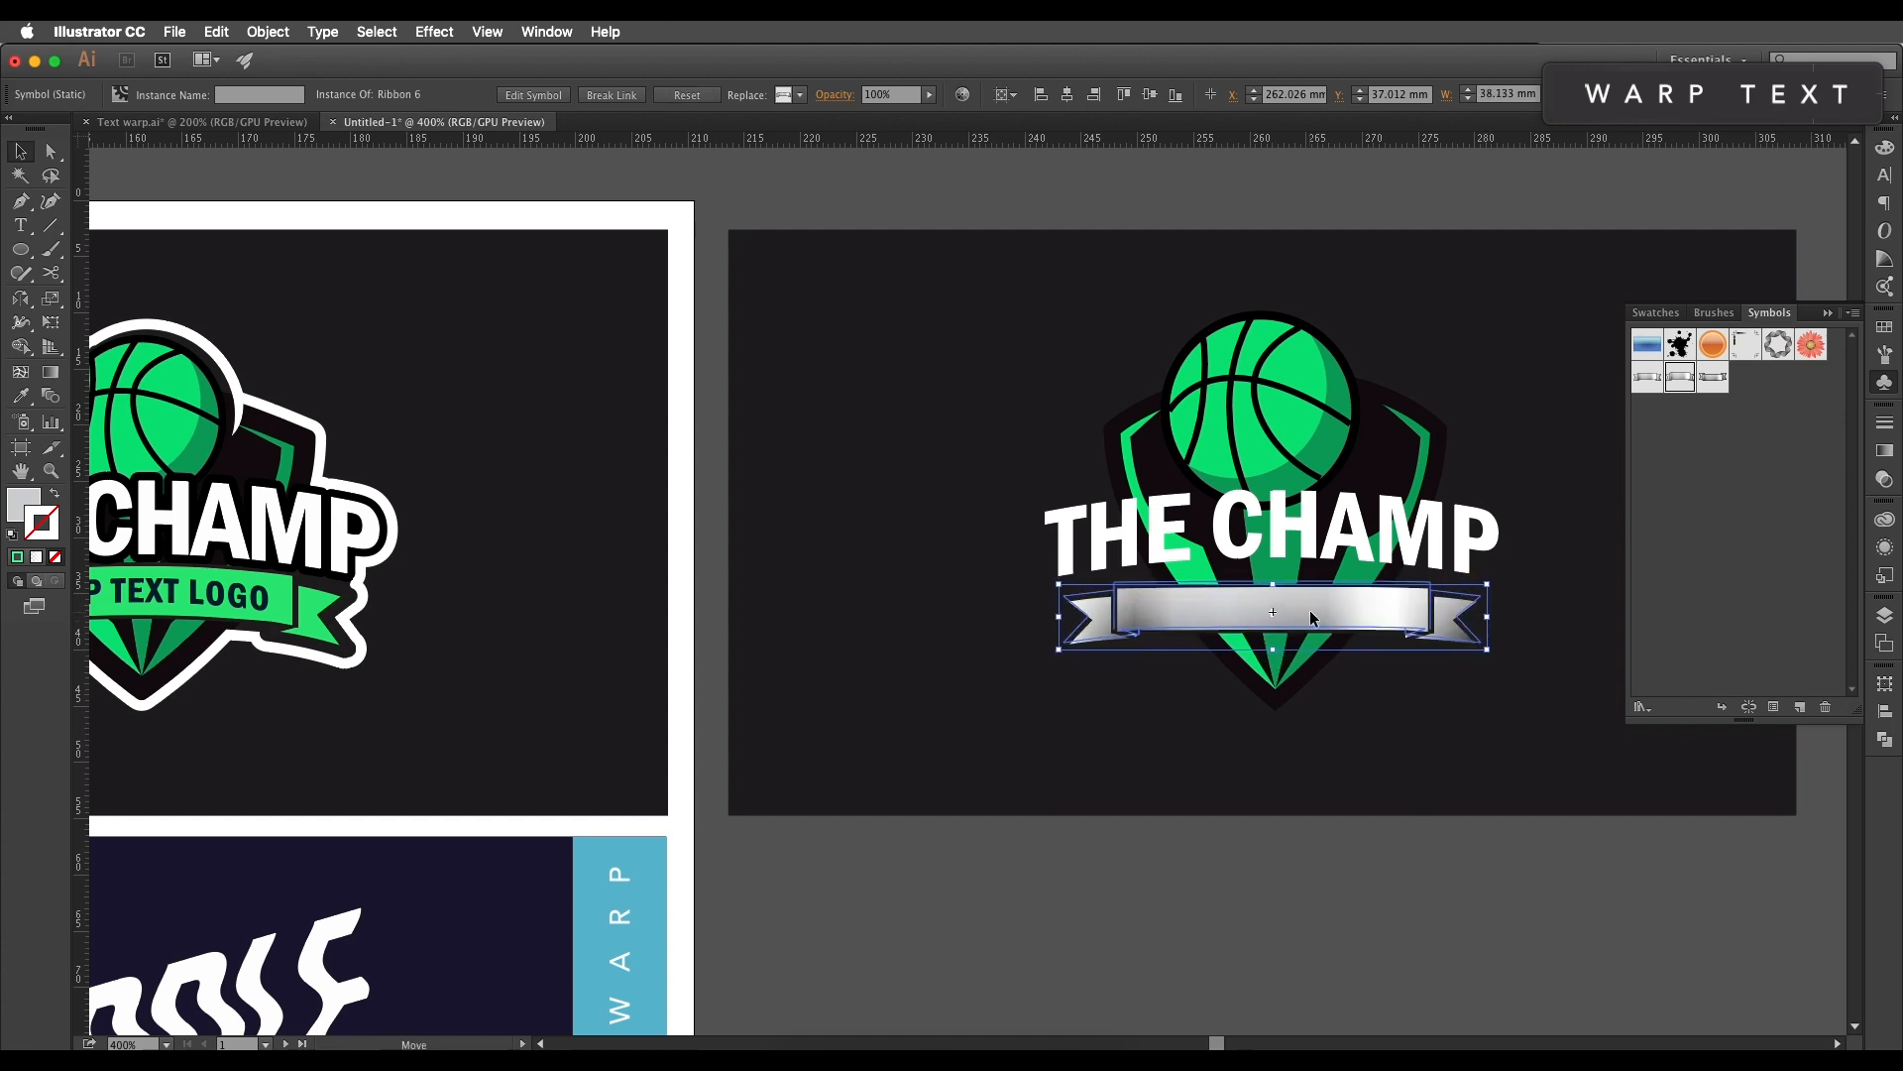
key("Up")
key("super+equal")
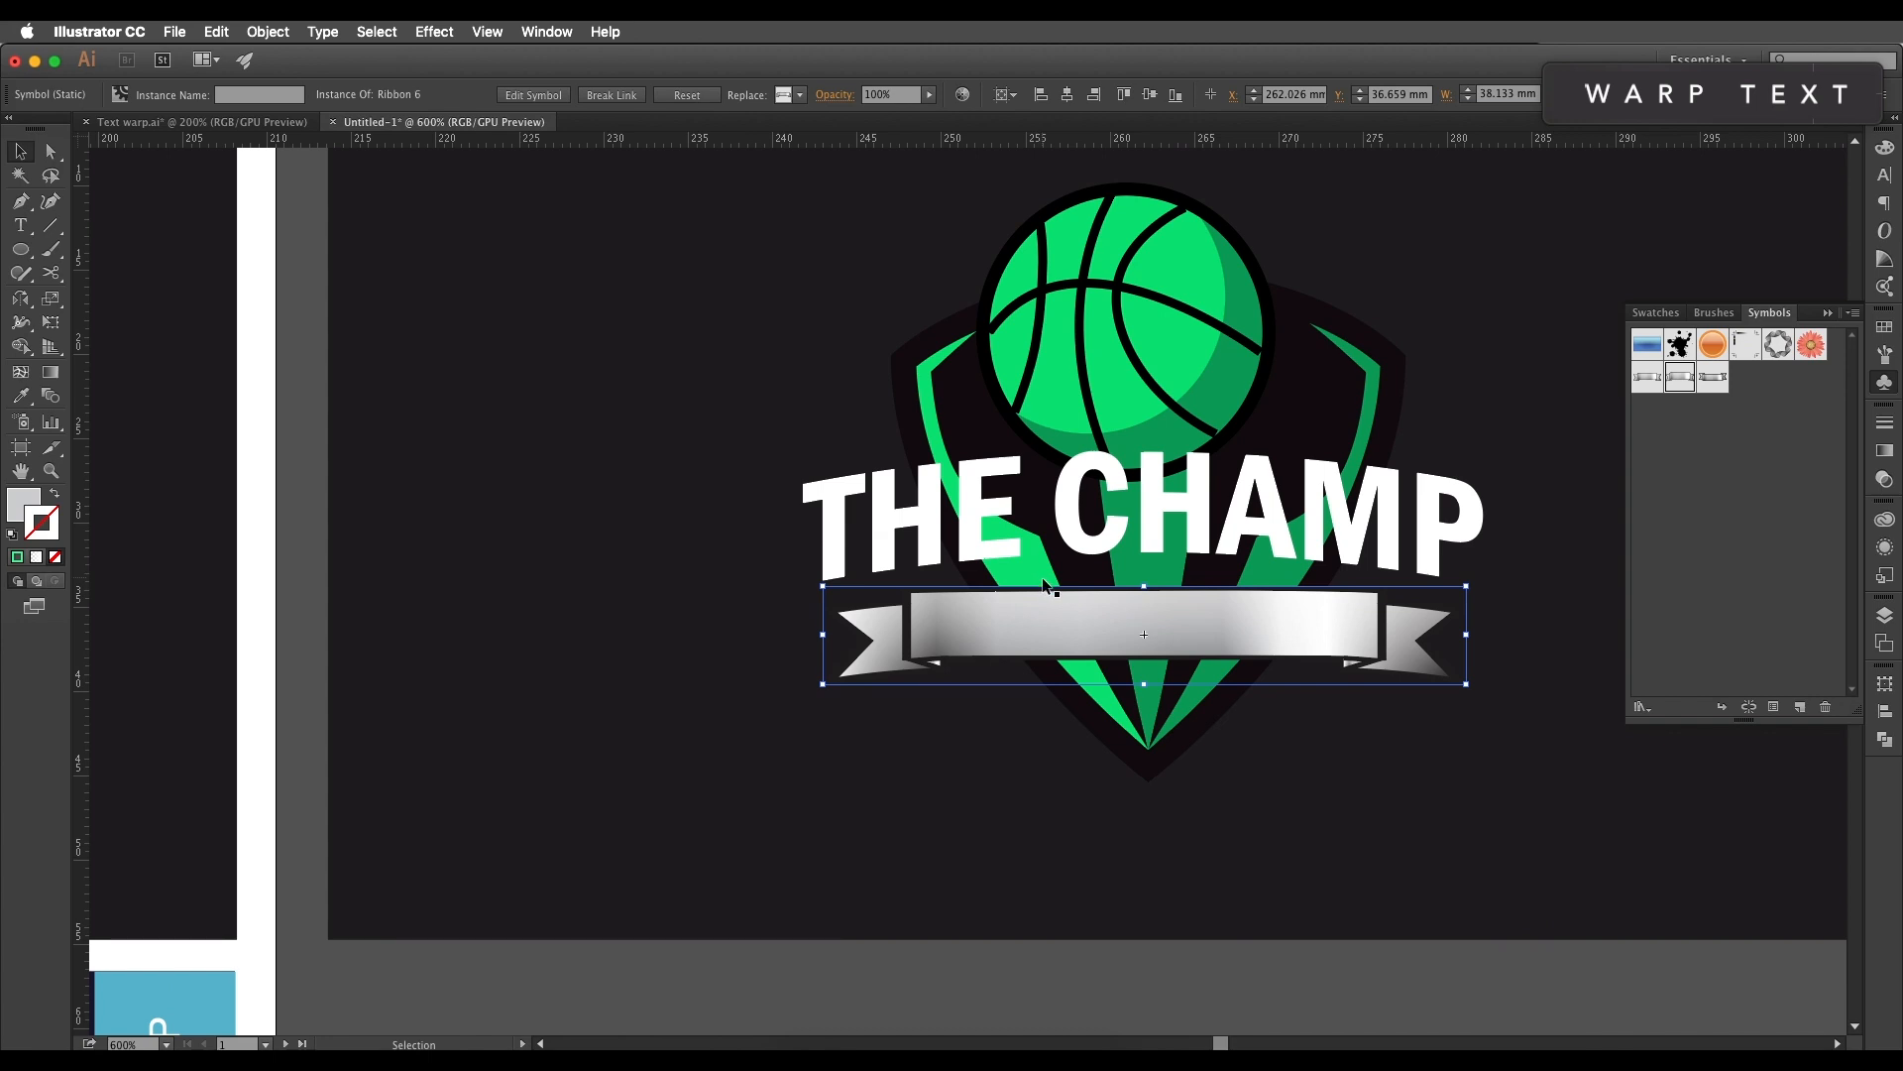
Step: Apply an Envelope Distort warp to the ribbon with the horizontal Arch style and a 7% bend
left_click(258, 37)
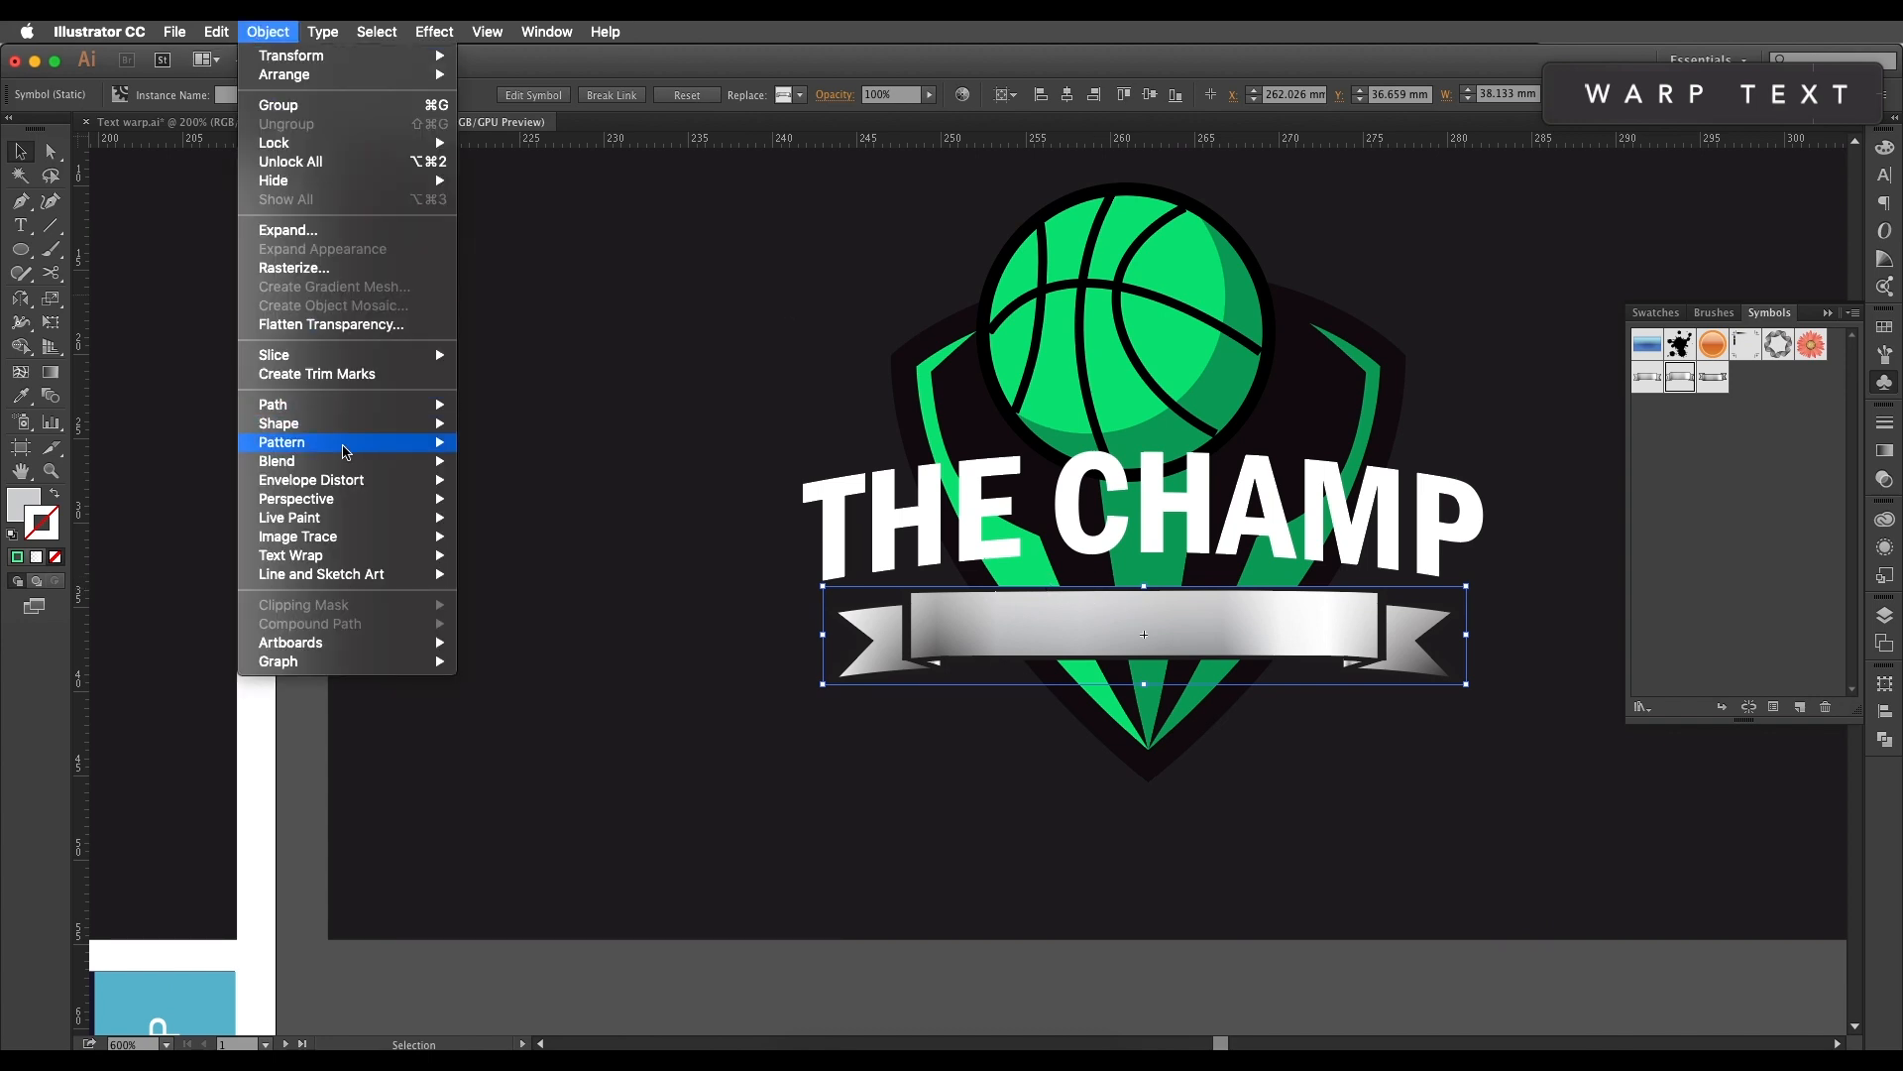
mouse_move(416, 483)
left_click(482, 486)
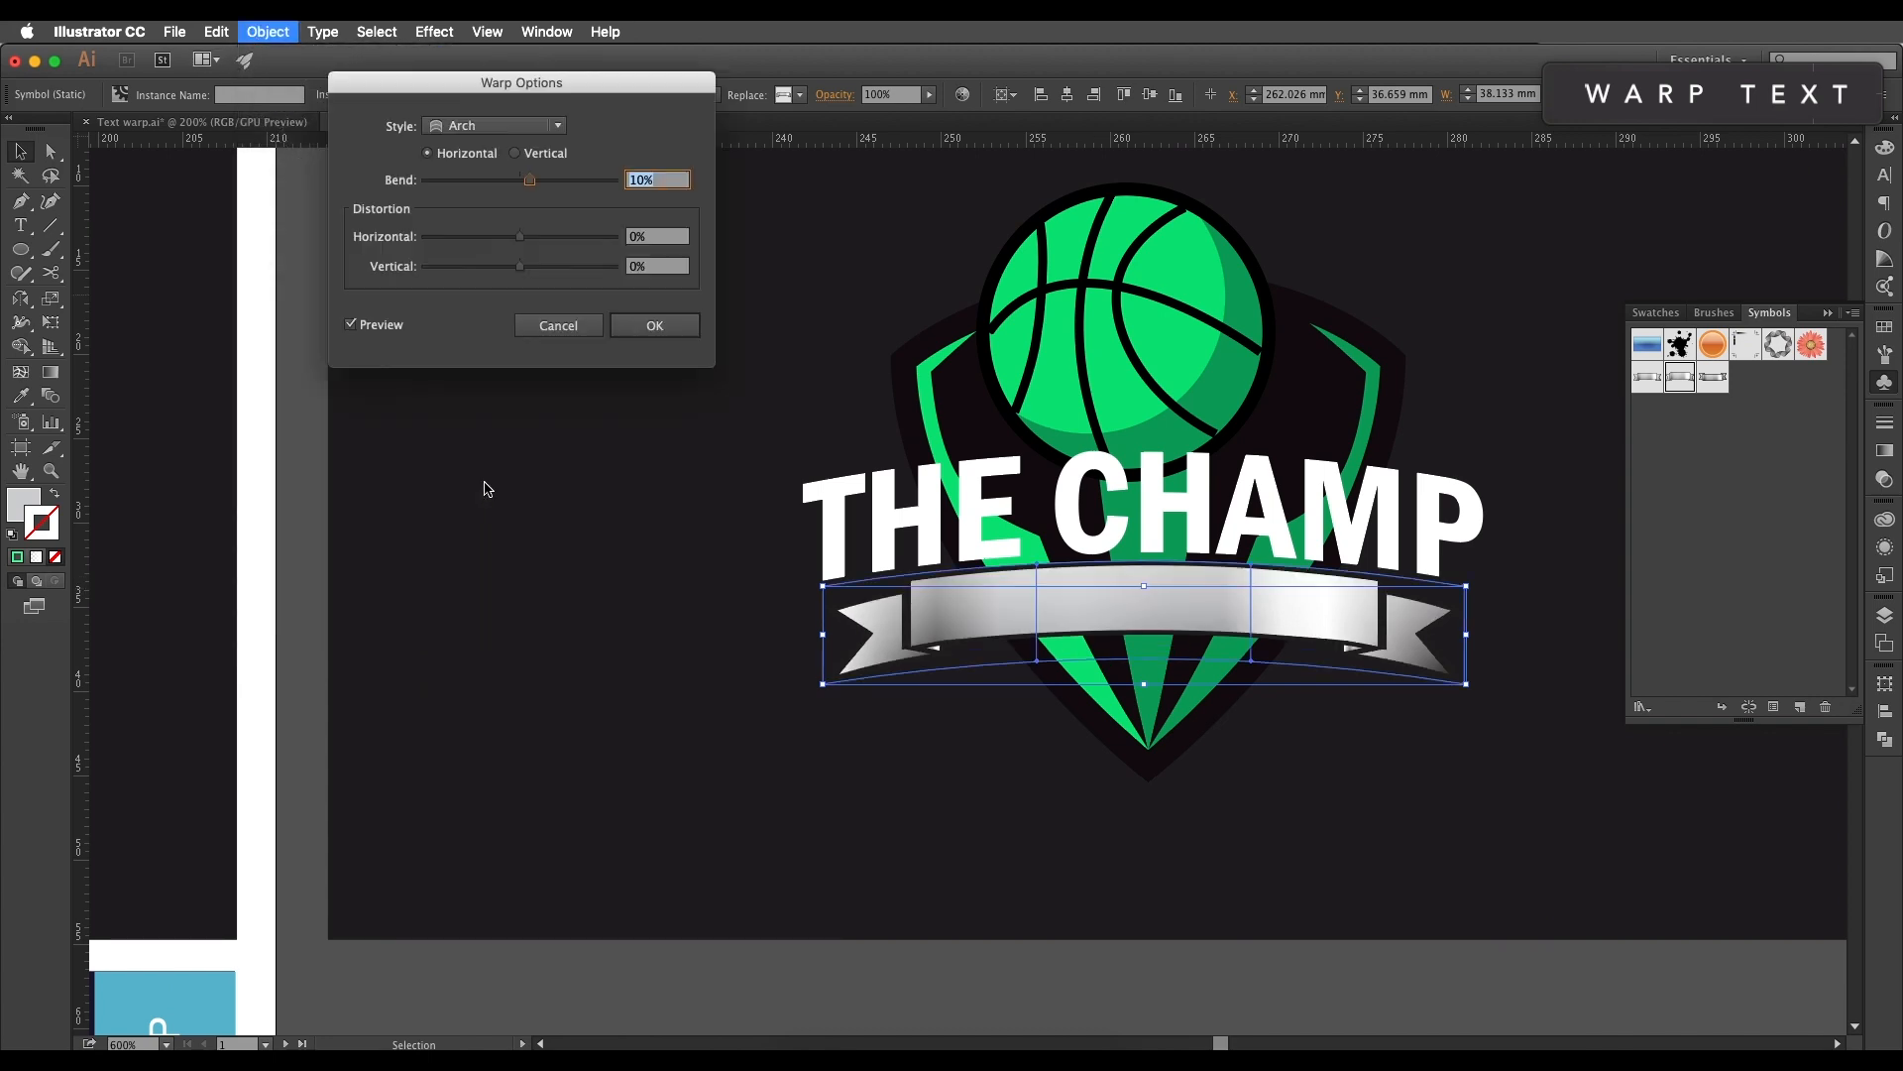
left_click_drag(537, 191, 532, 188)
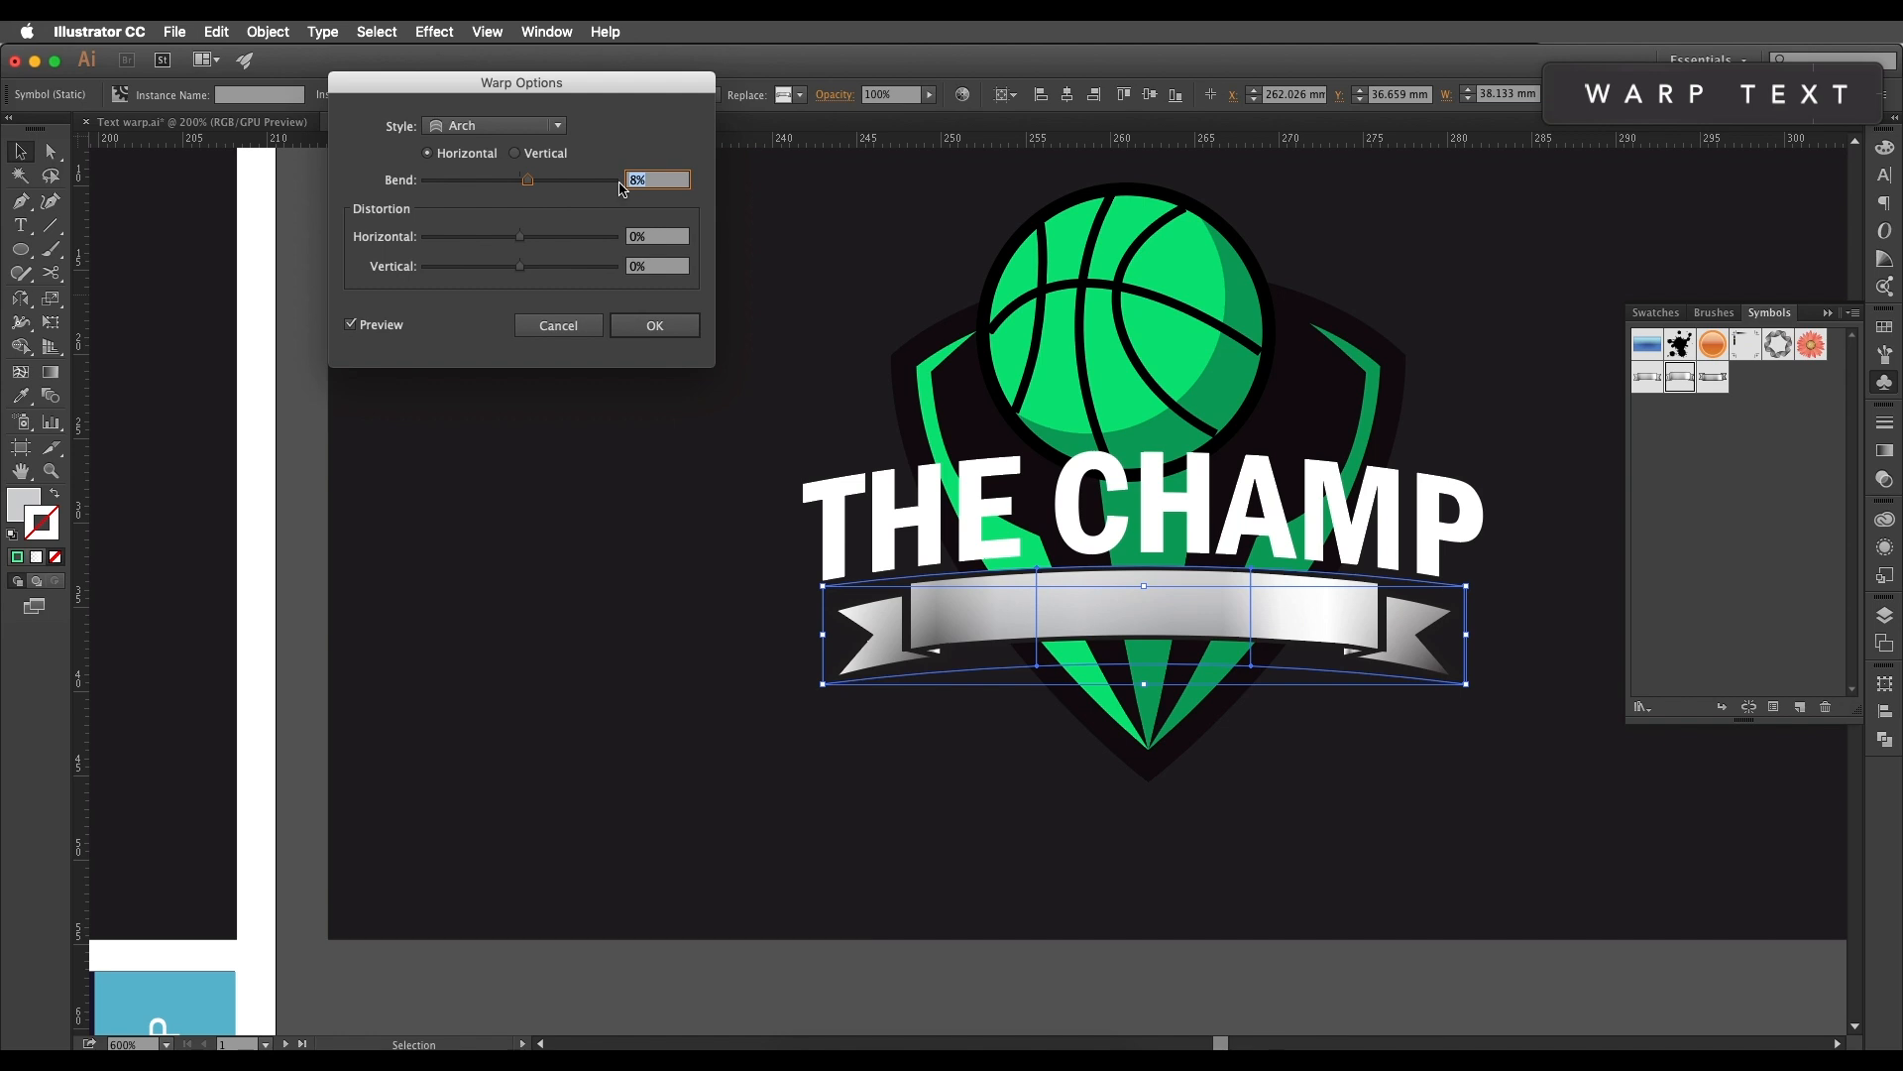
left_click(655, 326)
Step: Expand the warped ribbon's object and fill into editable paths
scroll(1104, 595, "down", 2)
left_click(1150, 714)
left_click_drag(1150, 714, 1214, 699)
left_click(1208, 596)
scroll(439, 612, "up", 1)
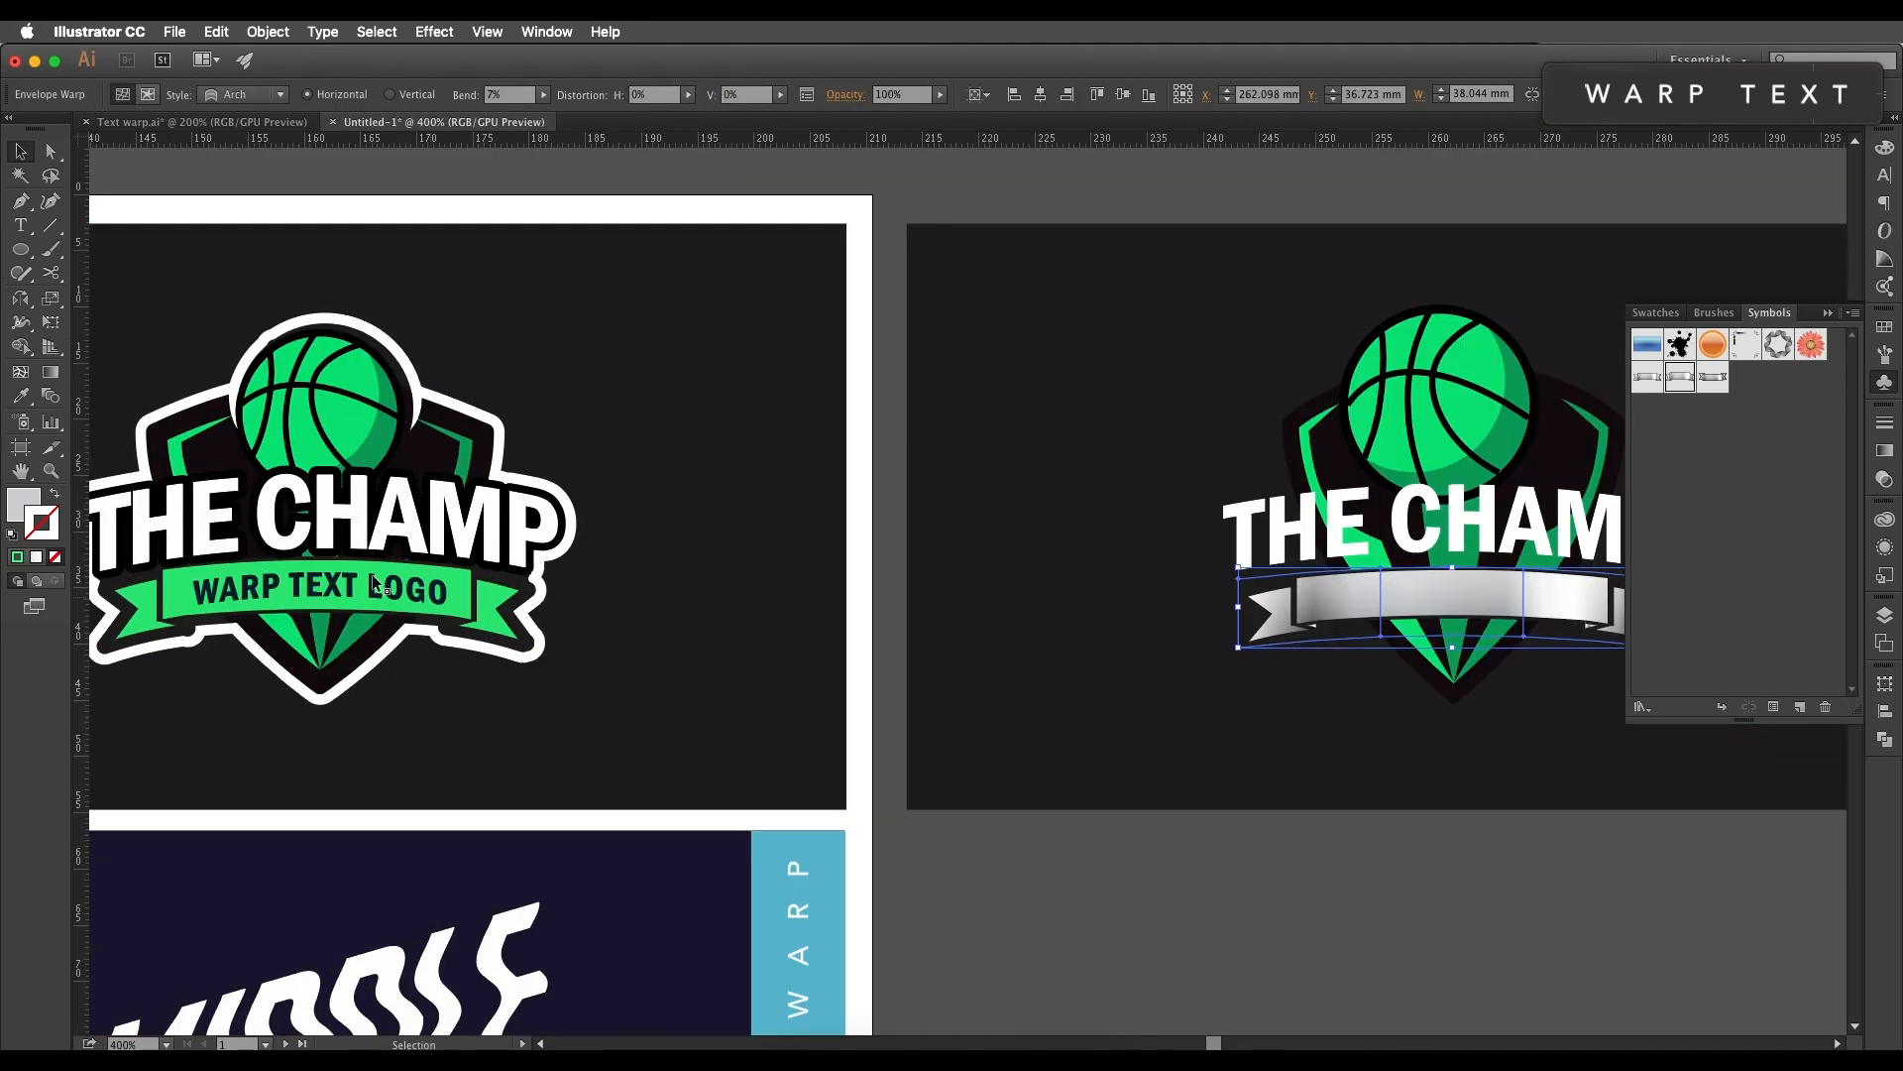
scroll(1481, 648, "up", 1)
left_click_drag(1481, 647, 1144, 699)
left_click(148, 95)
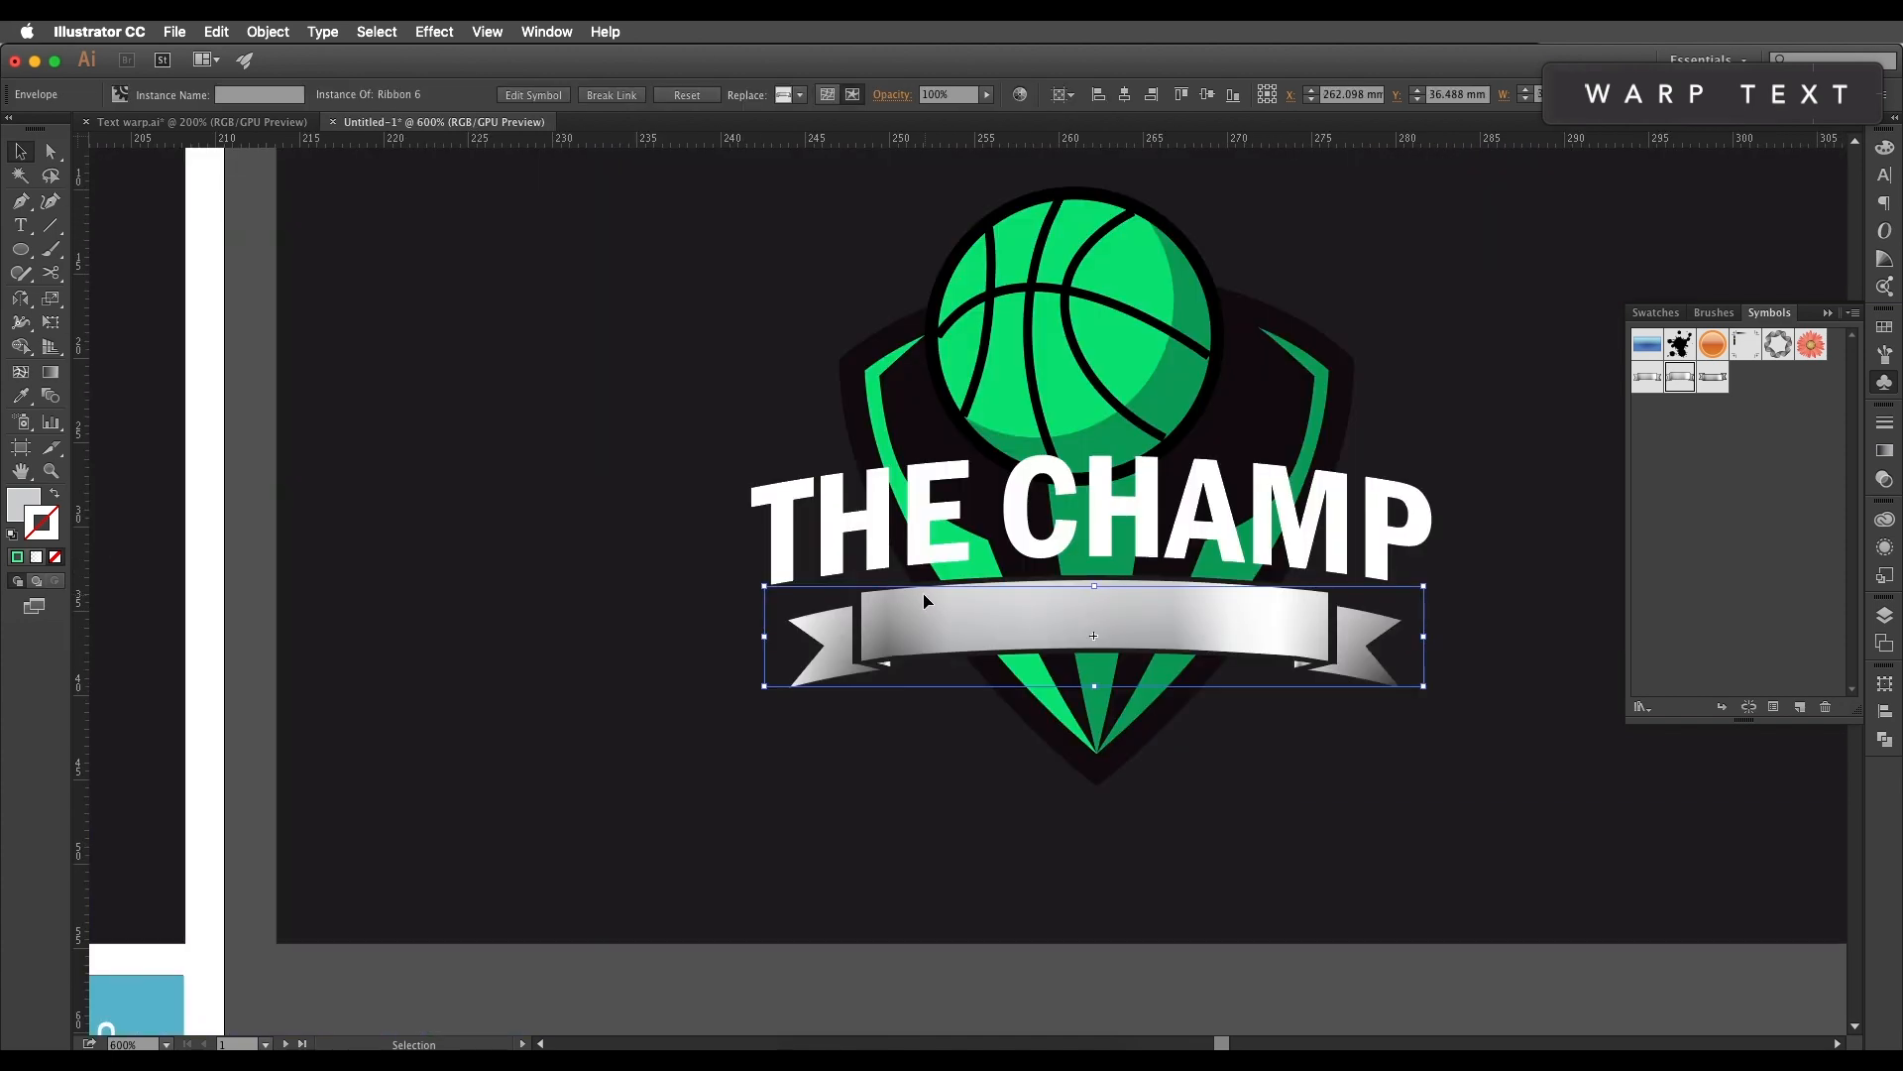
left_click(279, 36)
left_click(323, 235)
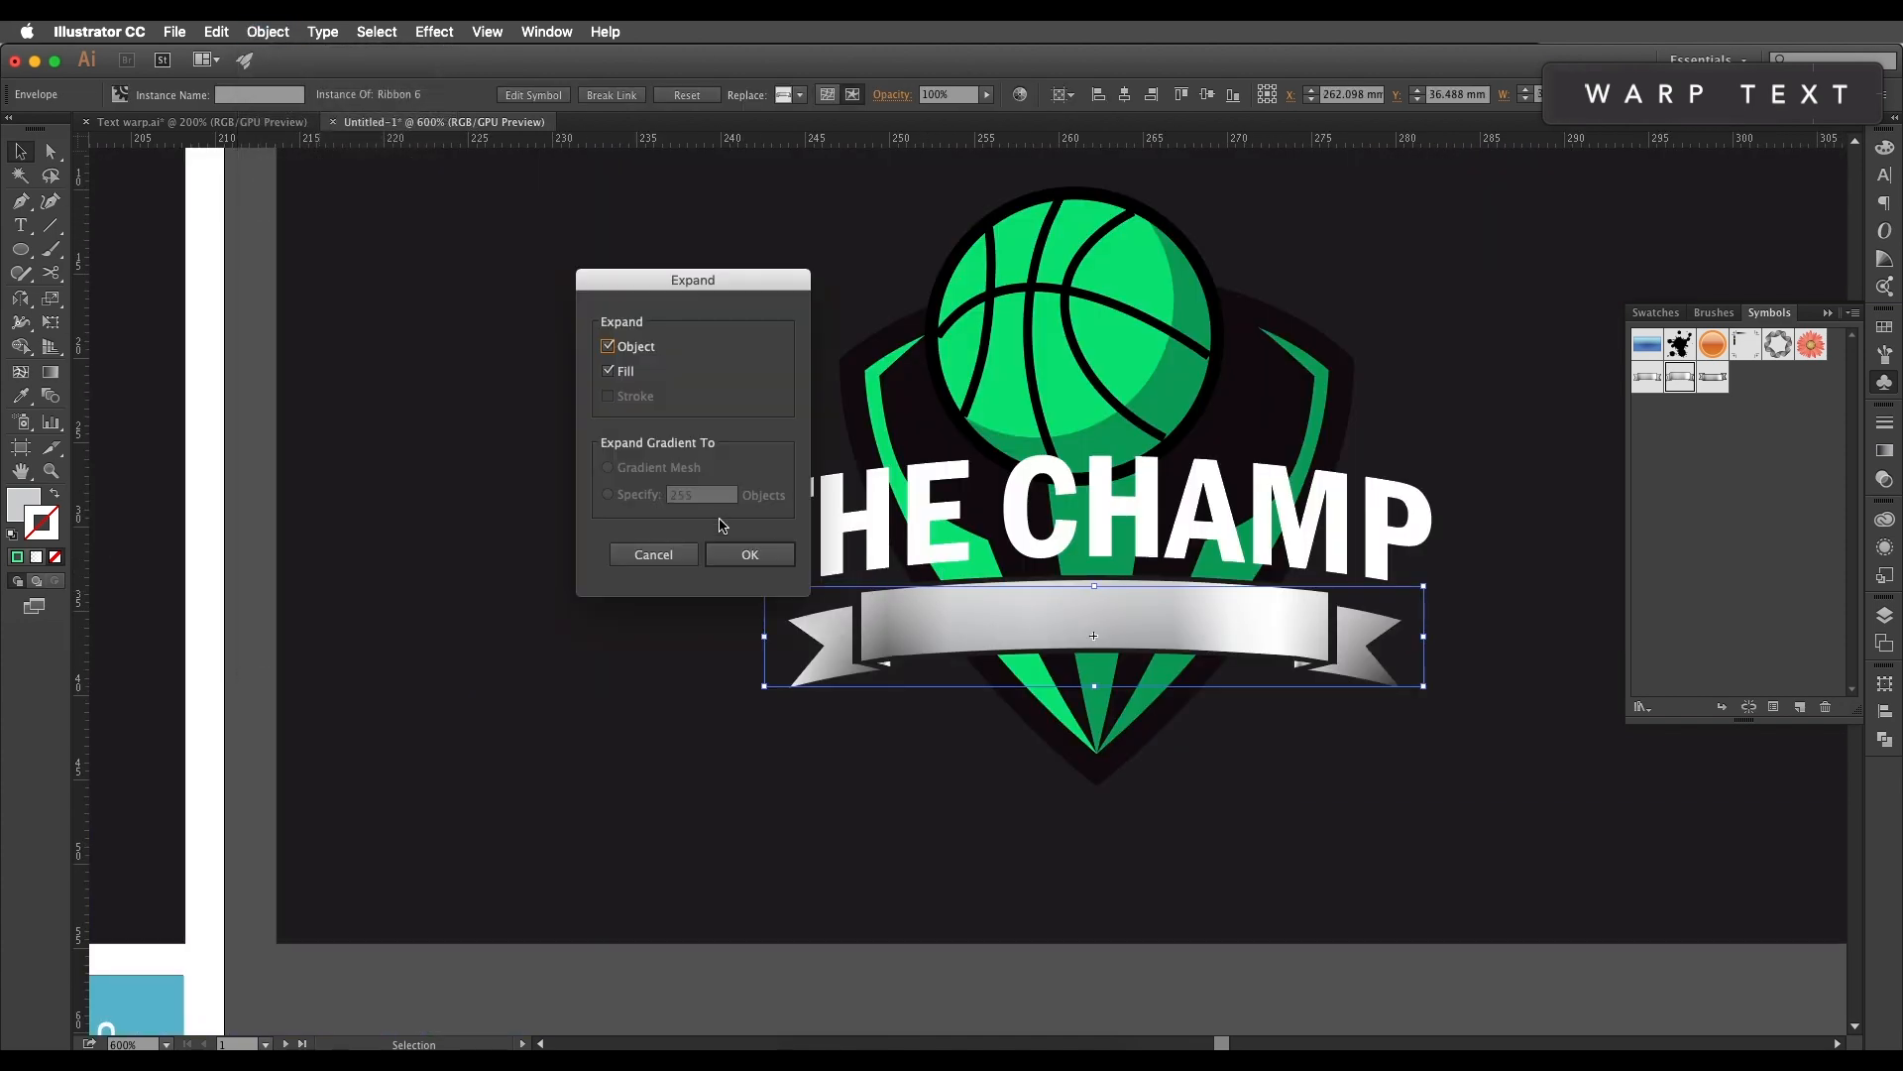
left_click(750, 554)
Step: Isolate the ribbon's grey overlay path and recolour it with the basketball's bright green
double_click(1035, 625)
left_click(1045, 619)
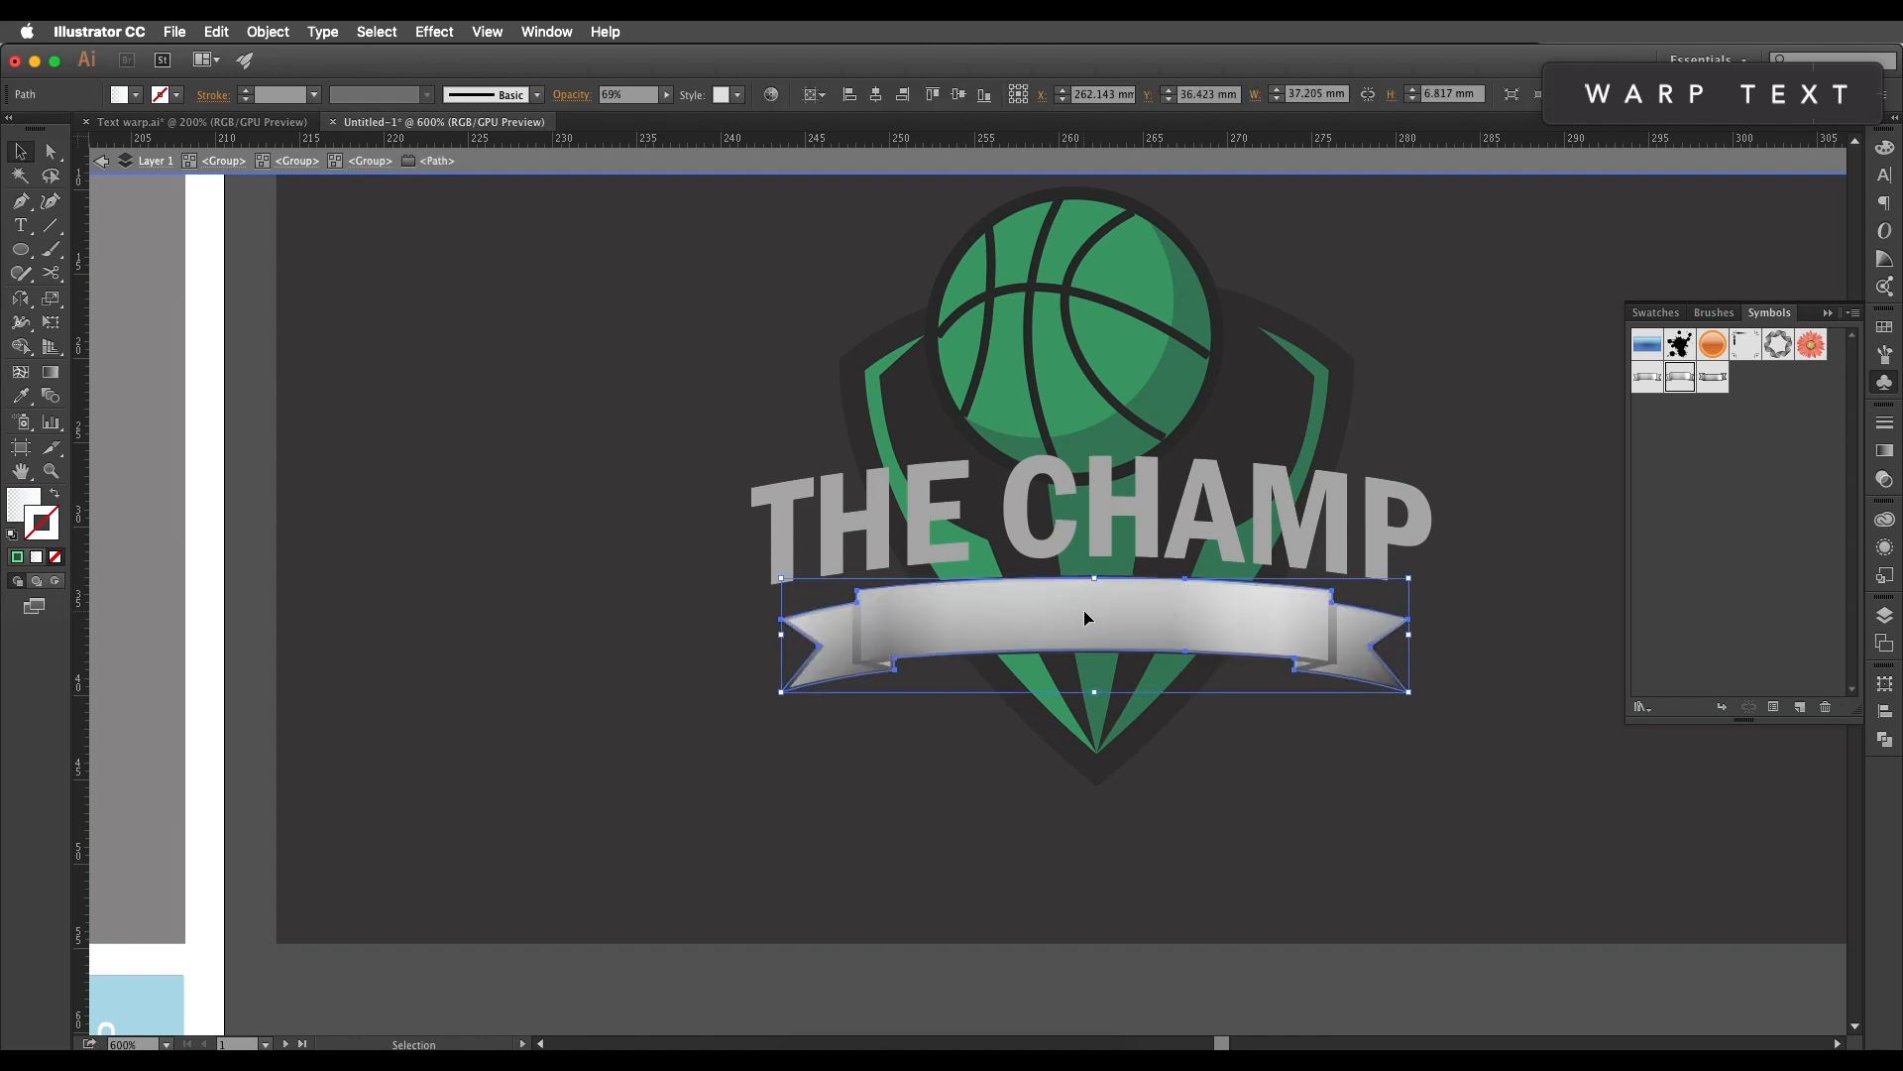
key("i")
left_click(1070, 405)
key("v")
left_click(711, 623)
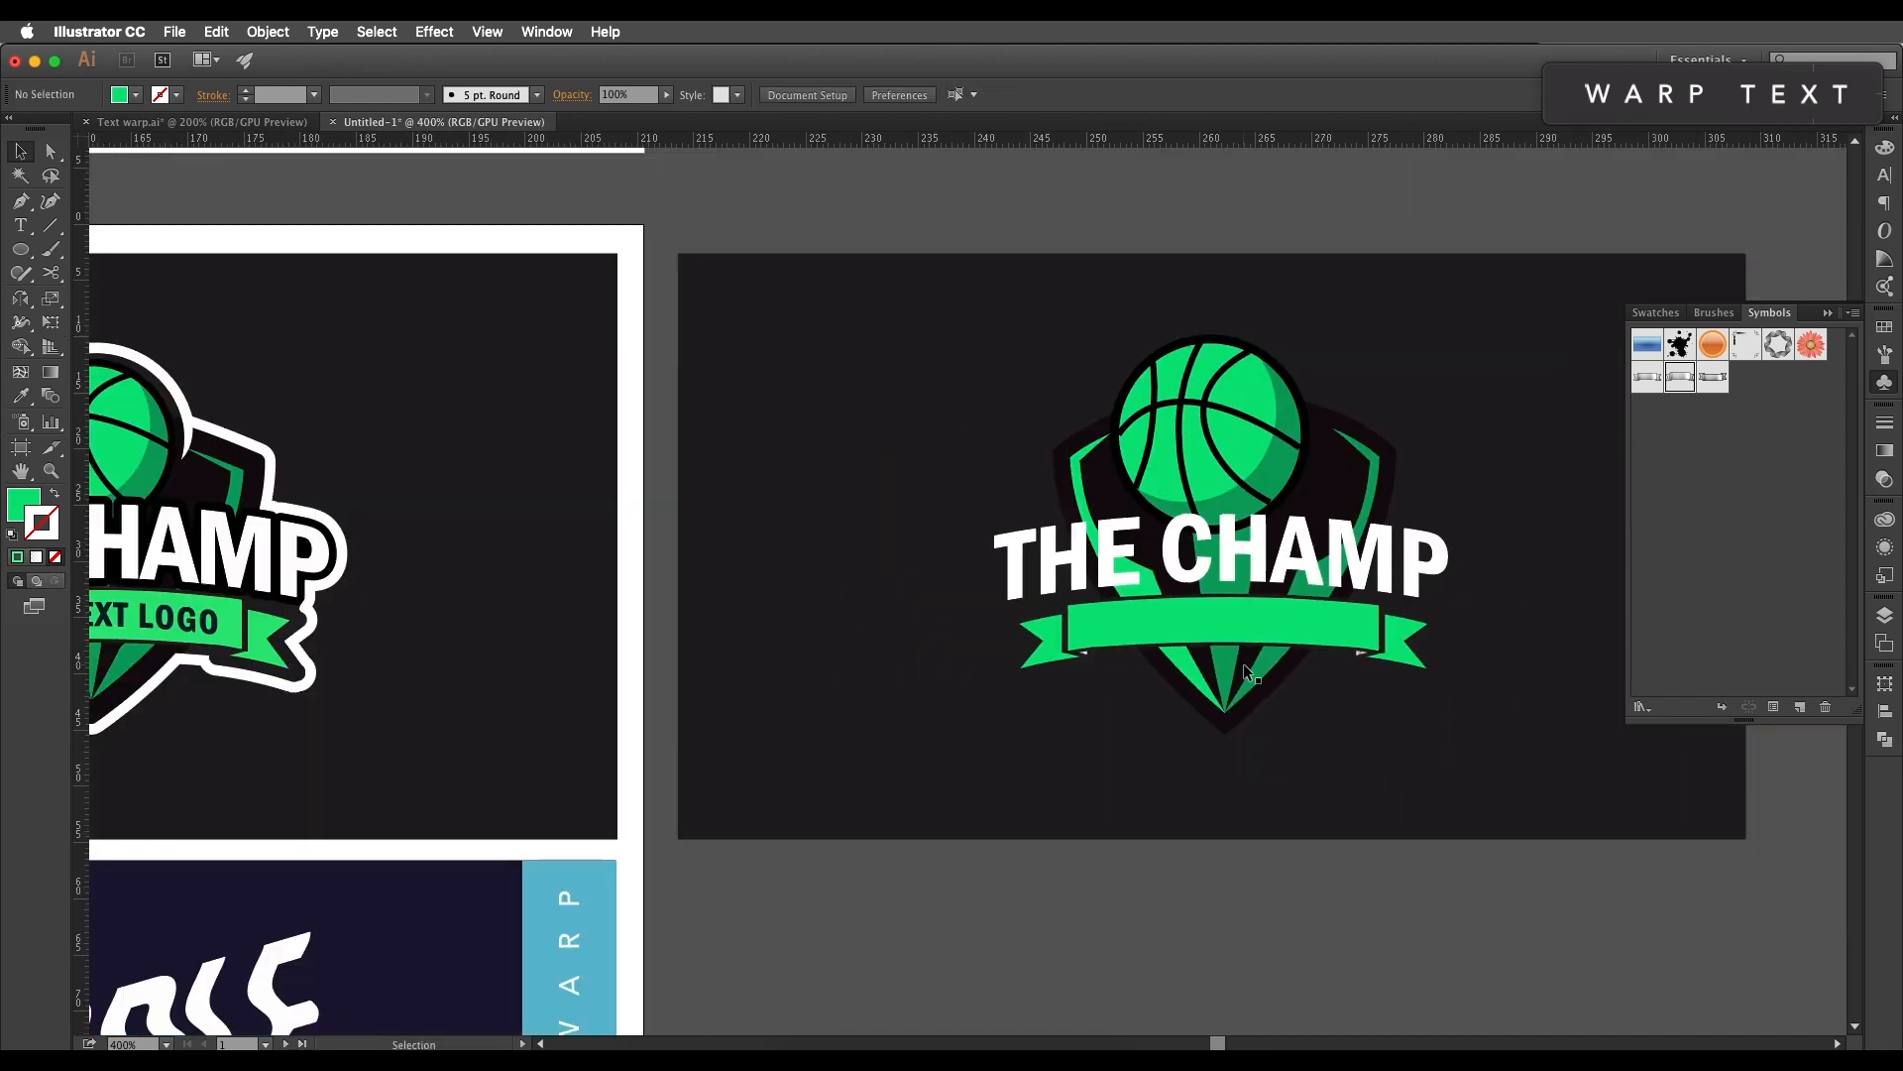
Step: Isolate the small fold under the ribbon's left end and fill it with the shield's near-black colour
left_click_drag(1231, 628, 1252, 617)
left_click_drag(1098, 656, 738, 624)
scroll(1210, 598, "up", 2)
left_click(1221, 571)
double_click(739, 625)
left_click(736, 623)
double_click(735, 624)
left_click(736, 624)
key("i")
left_click(825, 312)
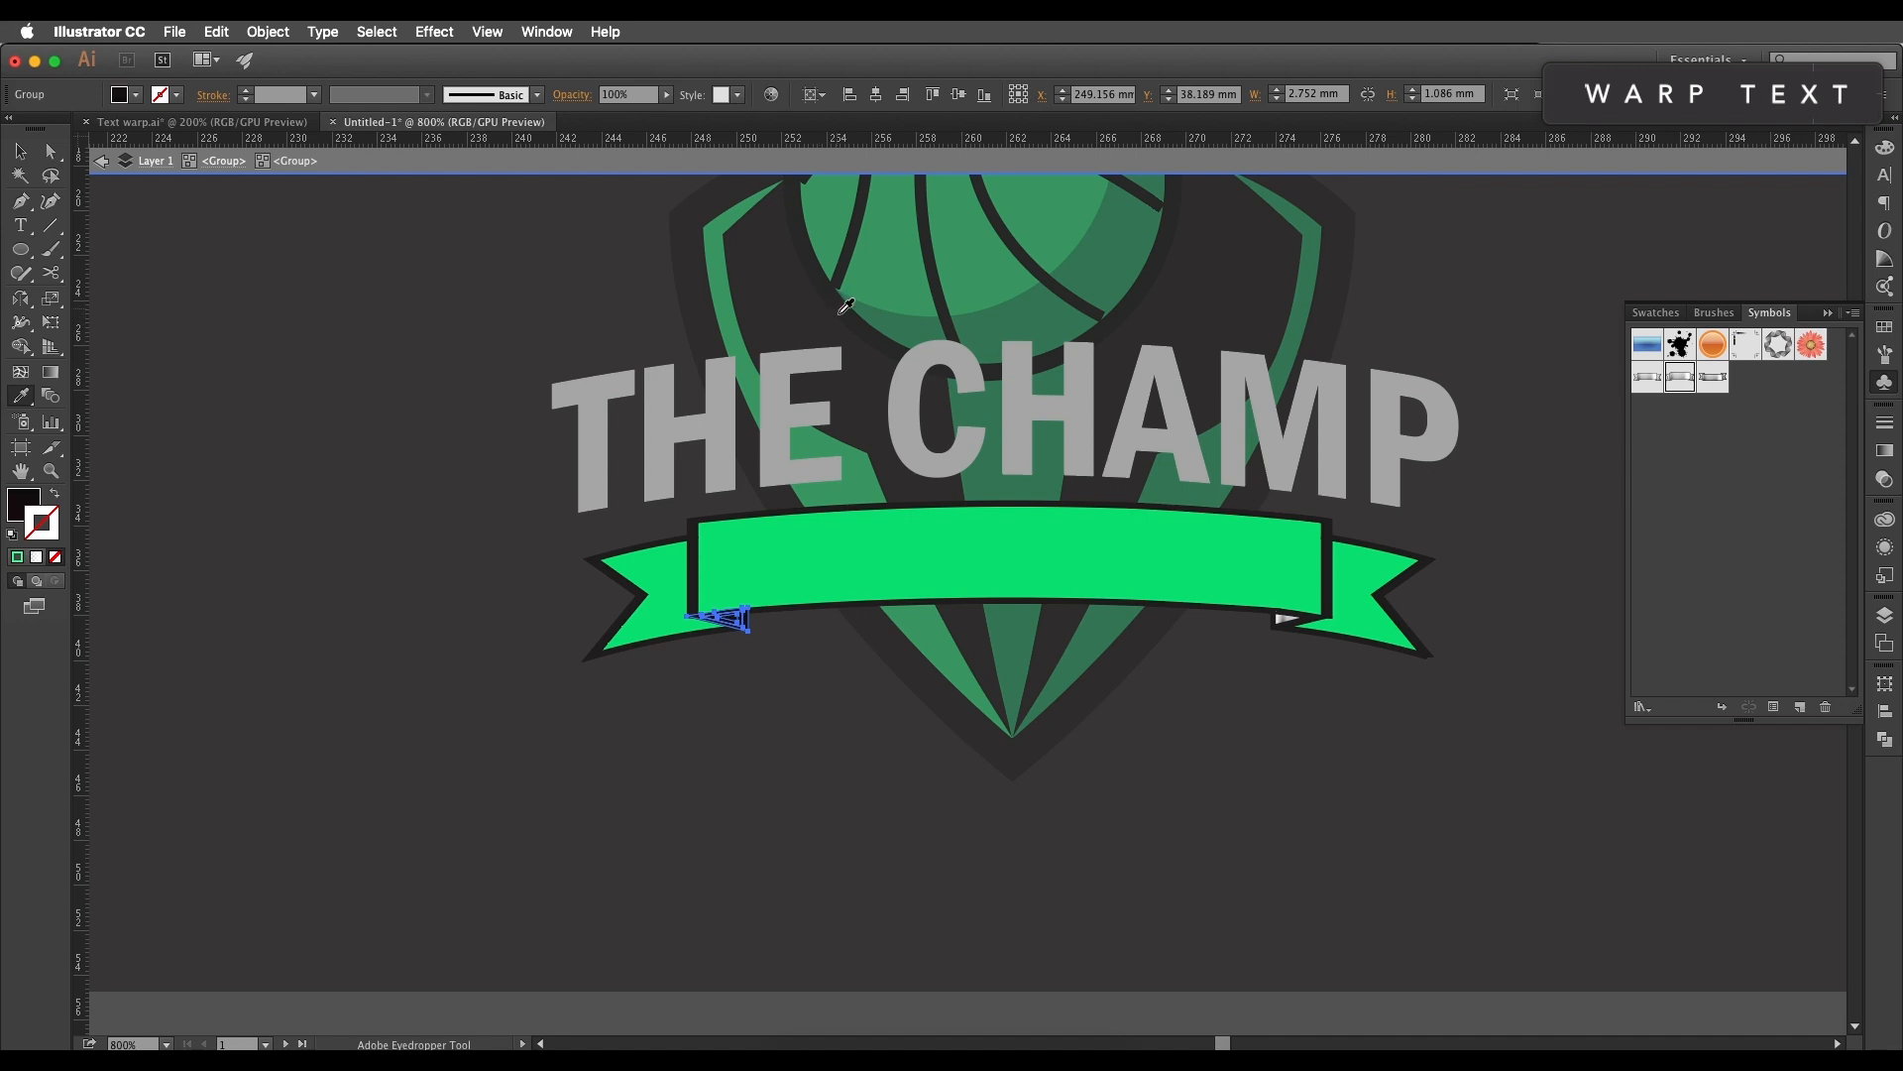
Step: Fill the small fold under the ribbon's right end with the same near-black and deselect everything
key("v")
left_click(1289, 626)
key("i")
left_click(1238, 304)
key("v")
key("super+shift+a")
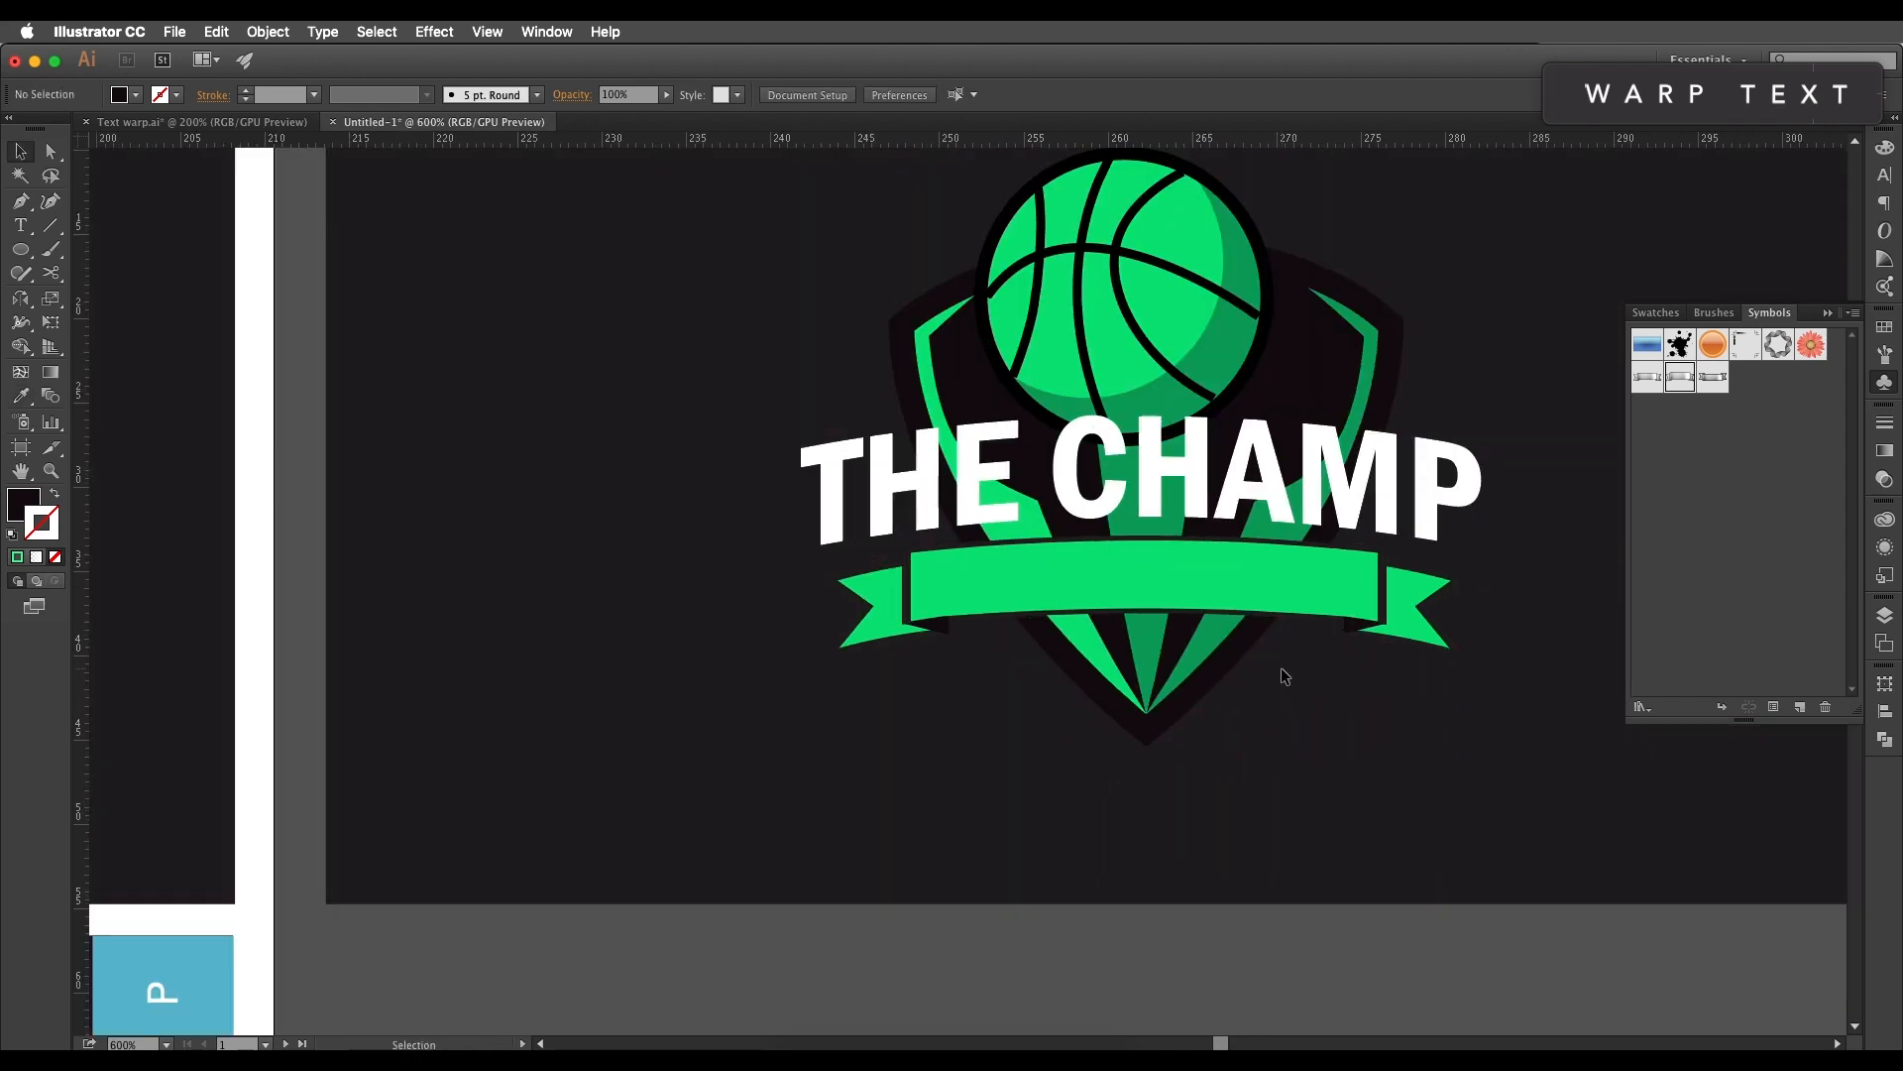
Step: Unite a copy of the arched ribbon's pieces into a single silhouette with Pathfinder, keeping the green ribbon beneath it
scroll(1237, 654, "down", 1)
left_click_drag(1195, 634, 1364, 643)
left_click(1092, 543)
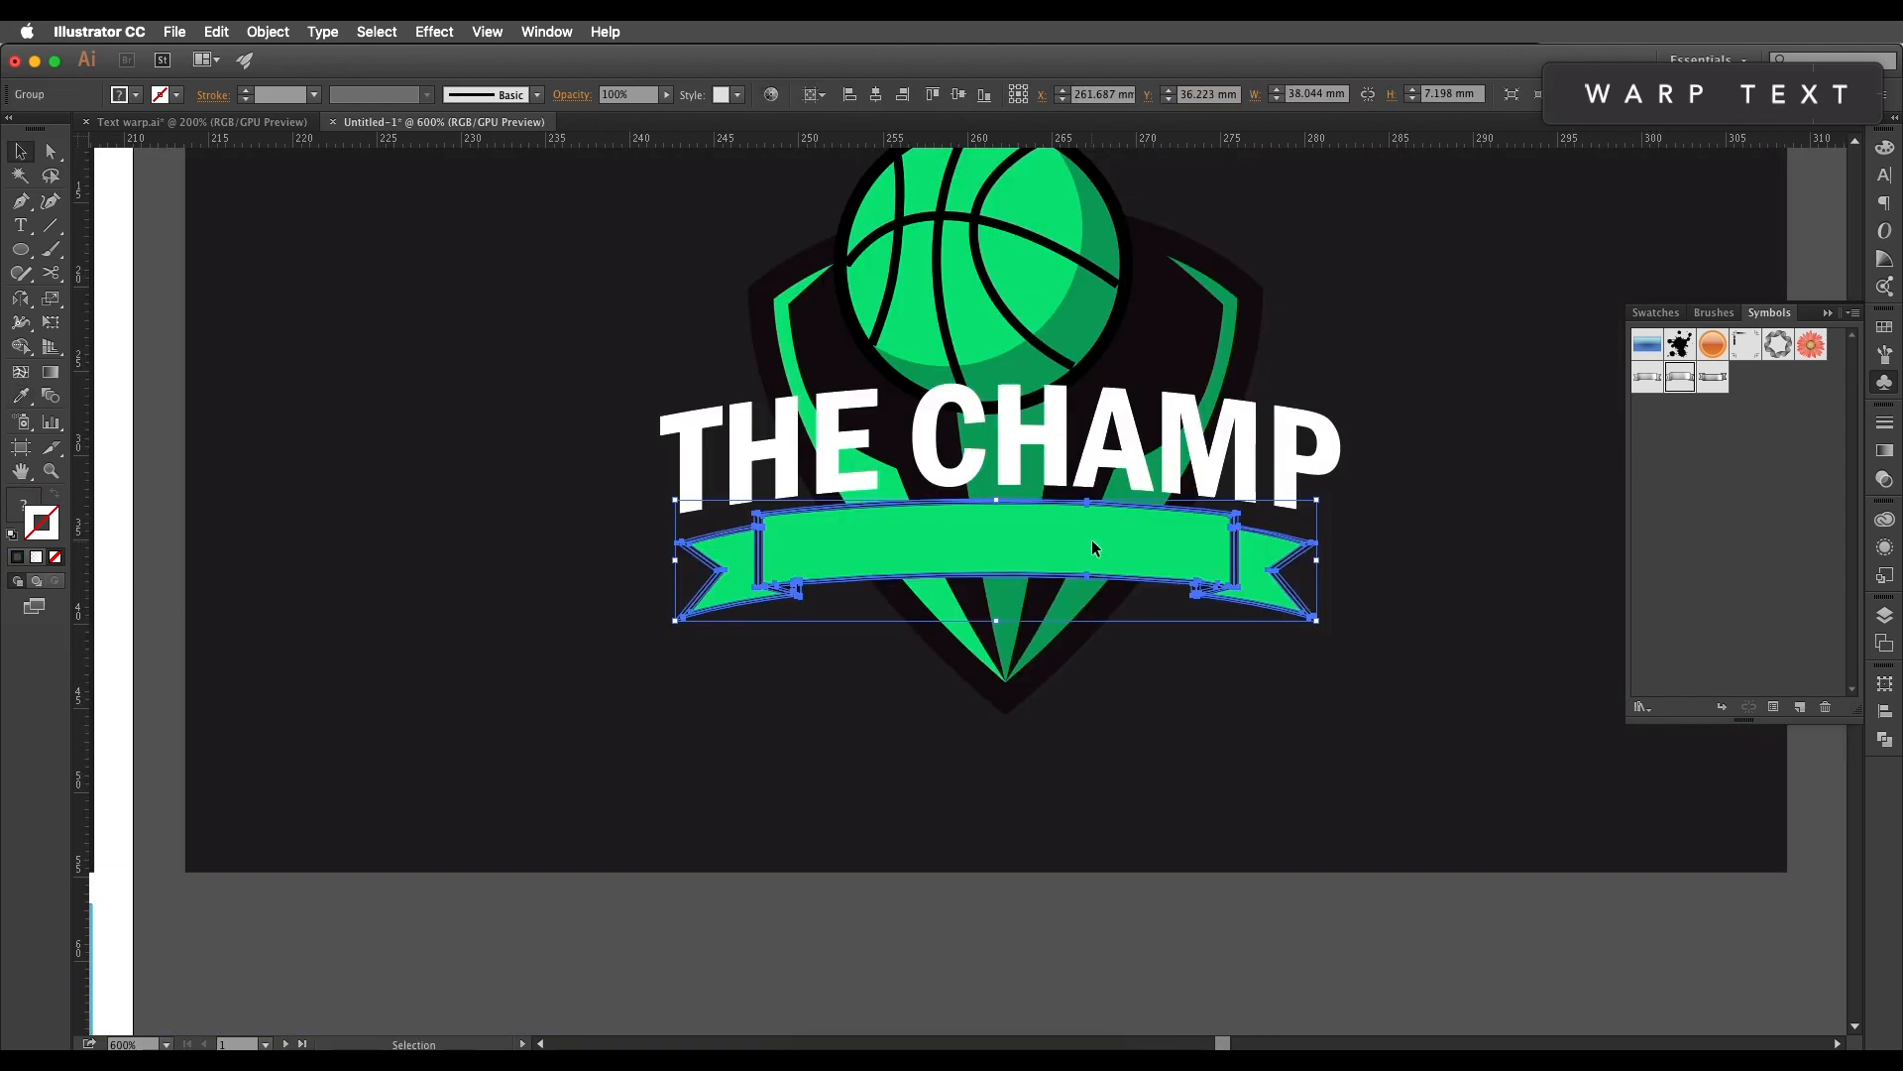
left_click_drag(1004, 612, 1364, 634)
left_click_drag(836, 684, 1248, 676)
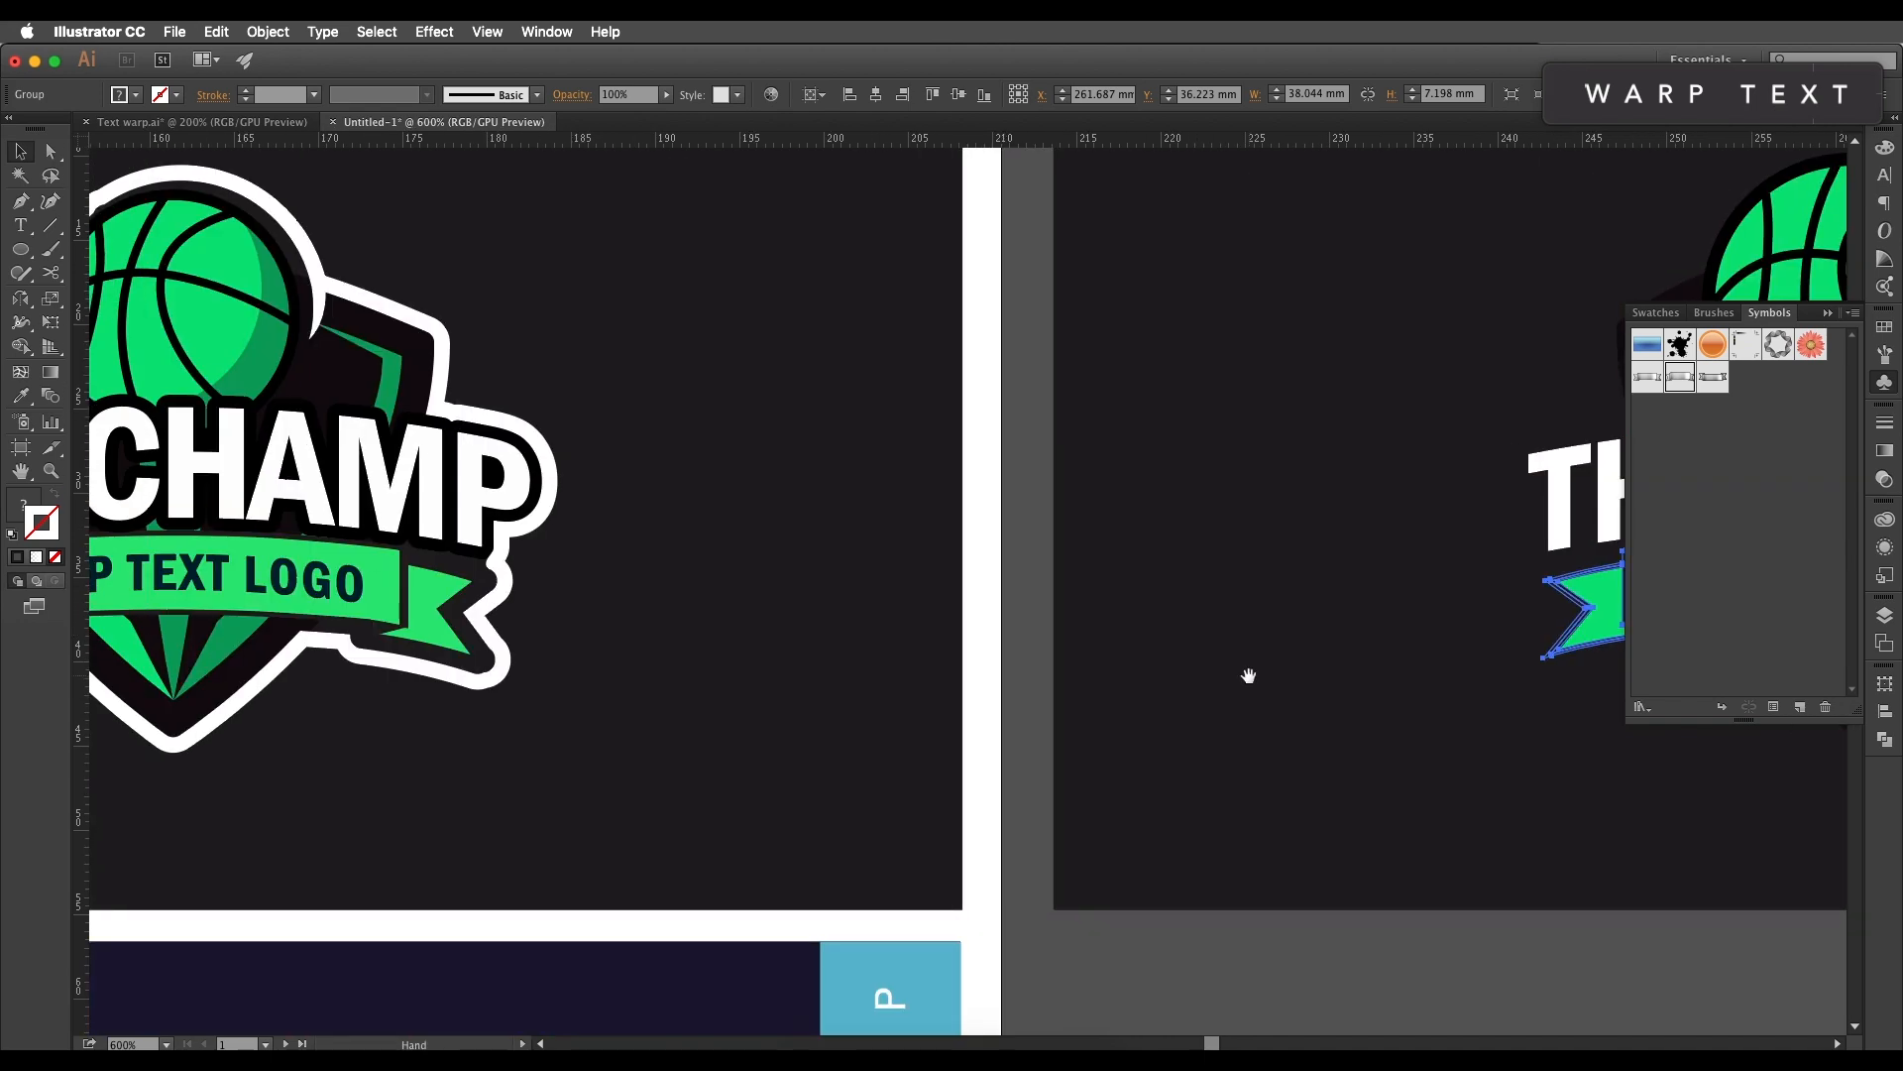
left_click_drag(1528, 628, 739, 670)
key("a")
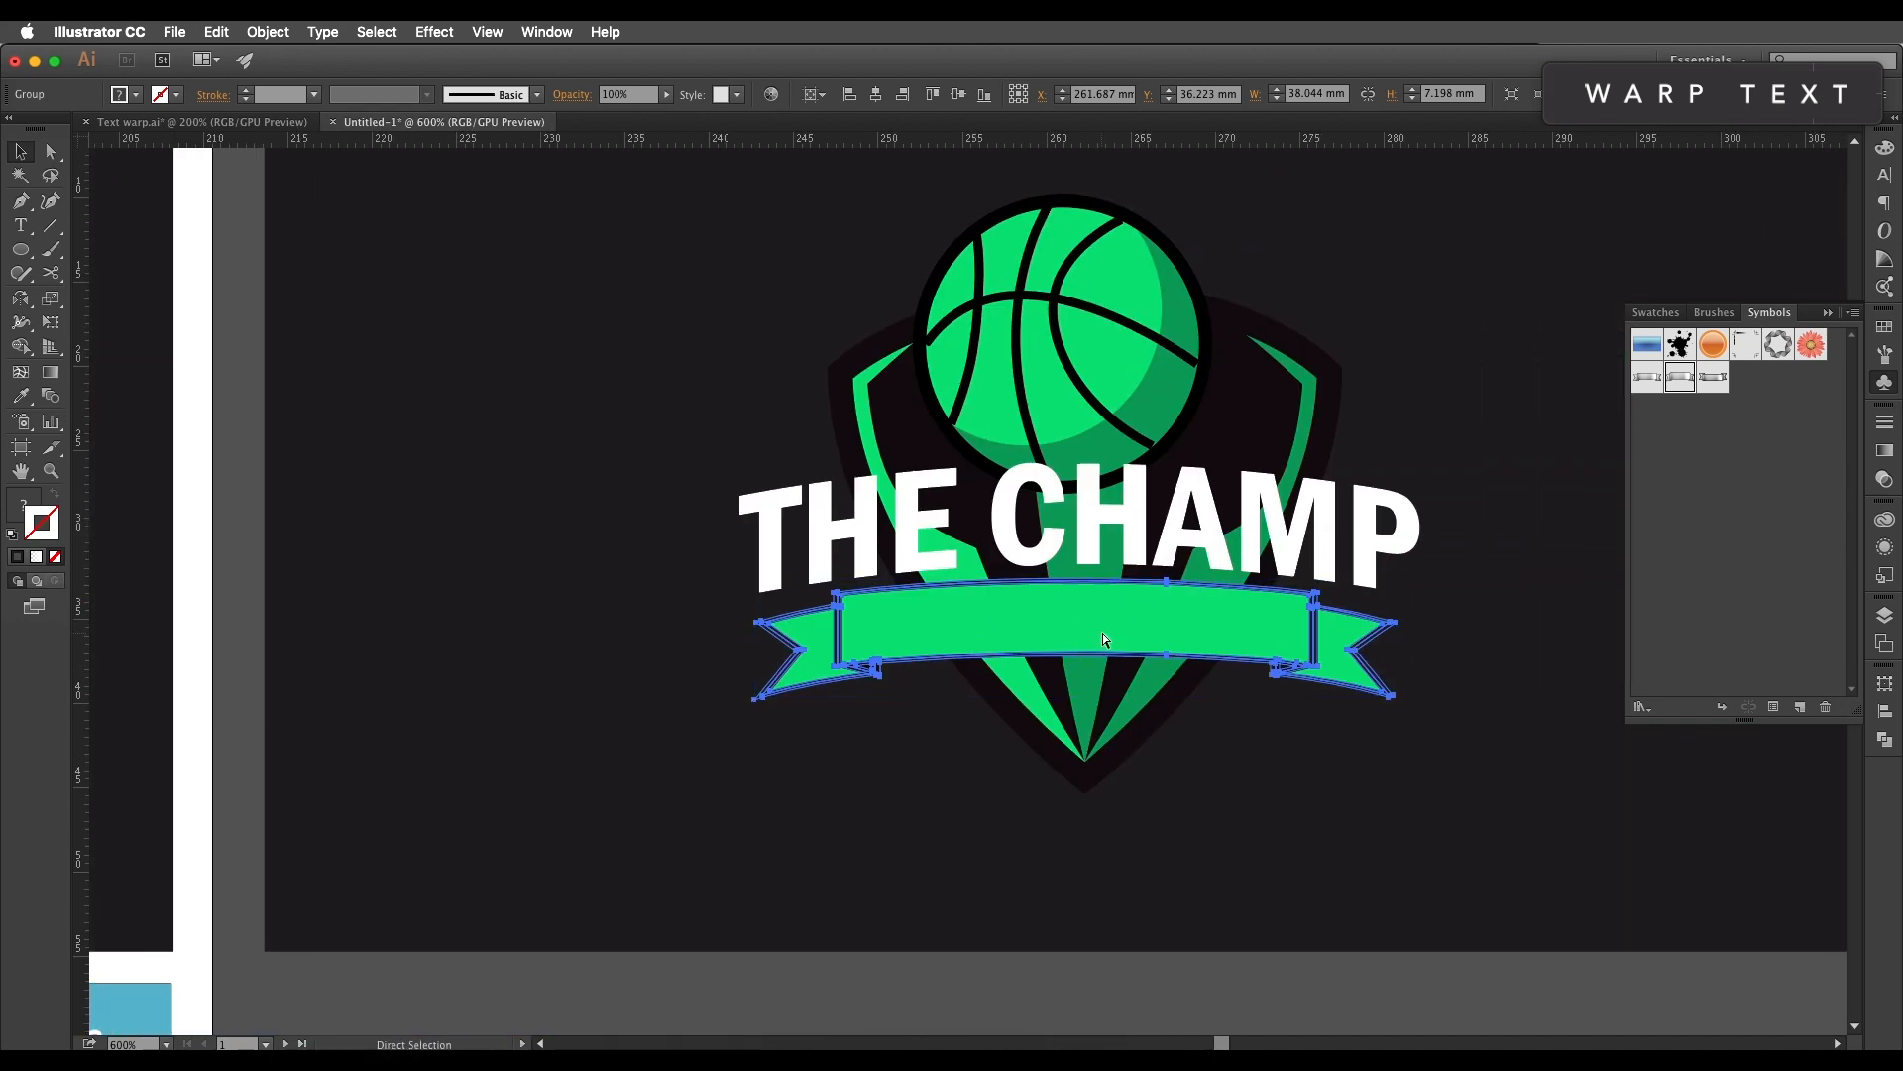
key("v")
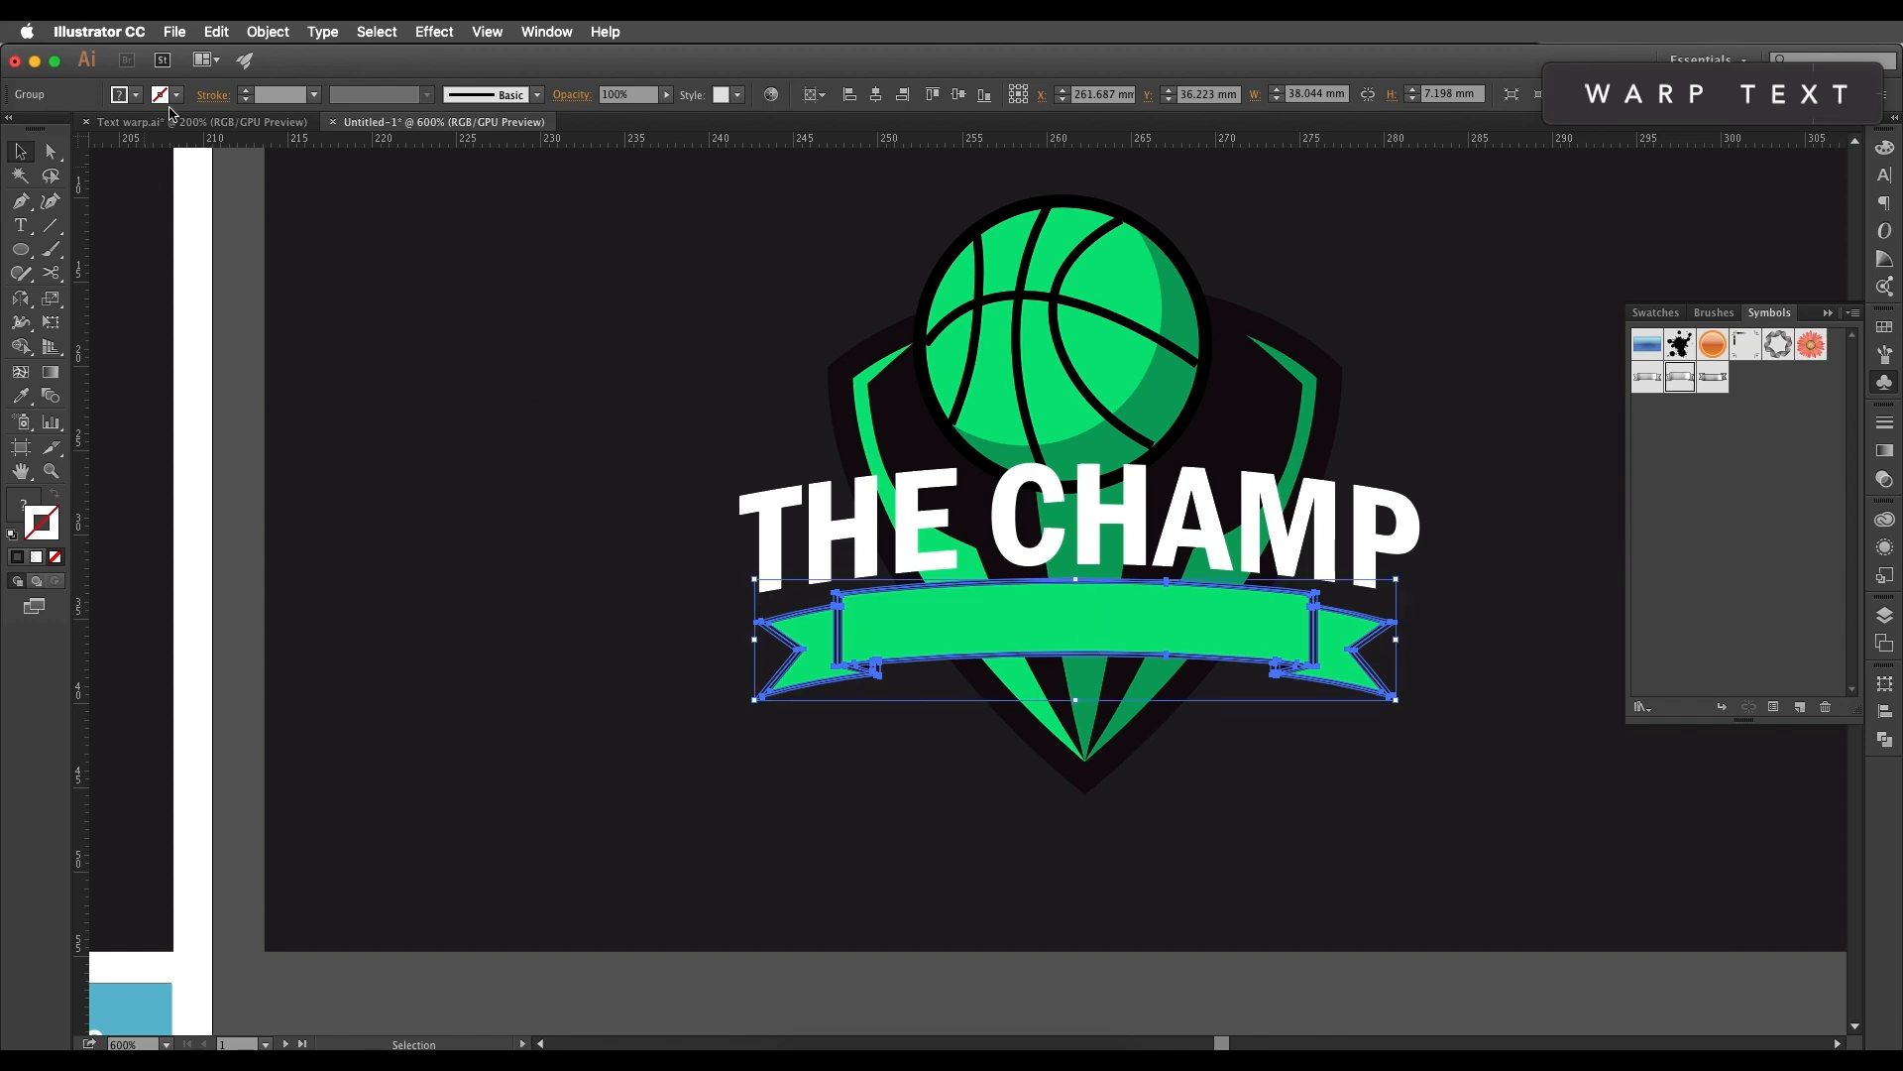
left_click(1885, 739)
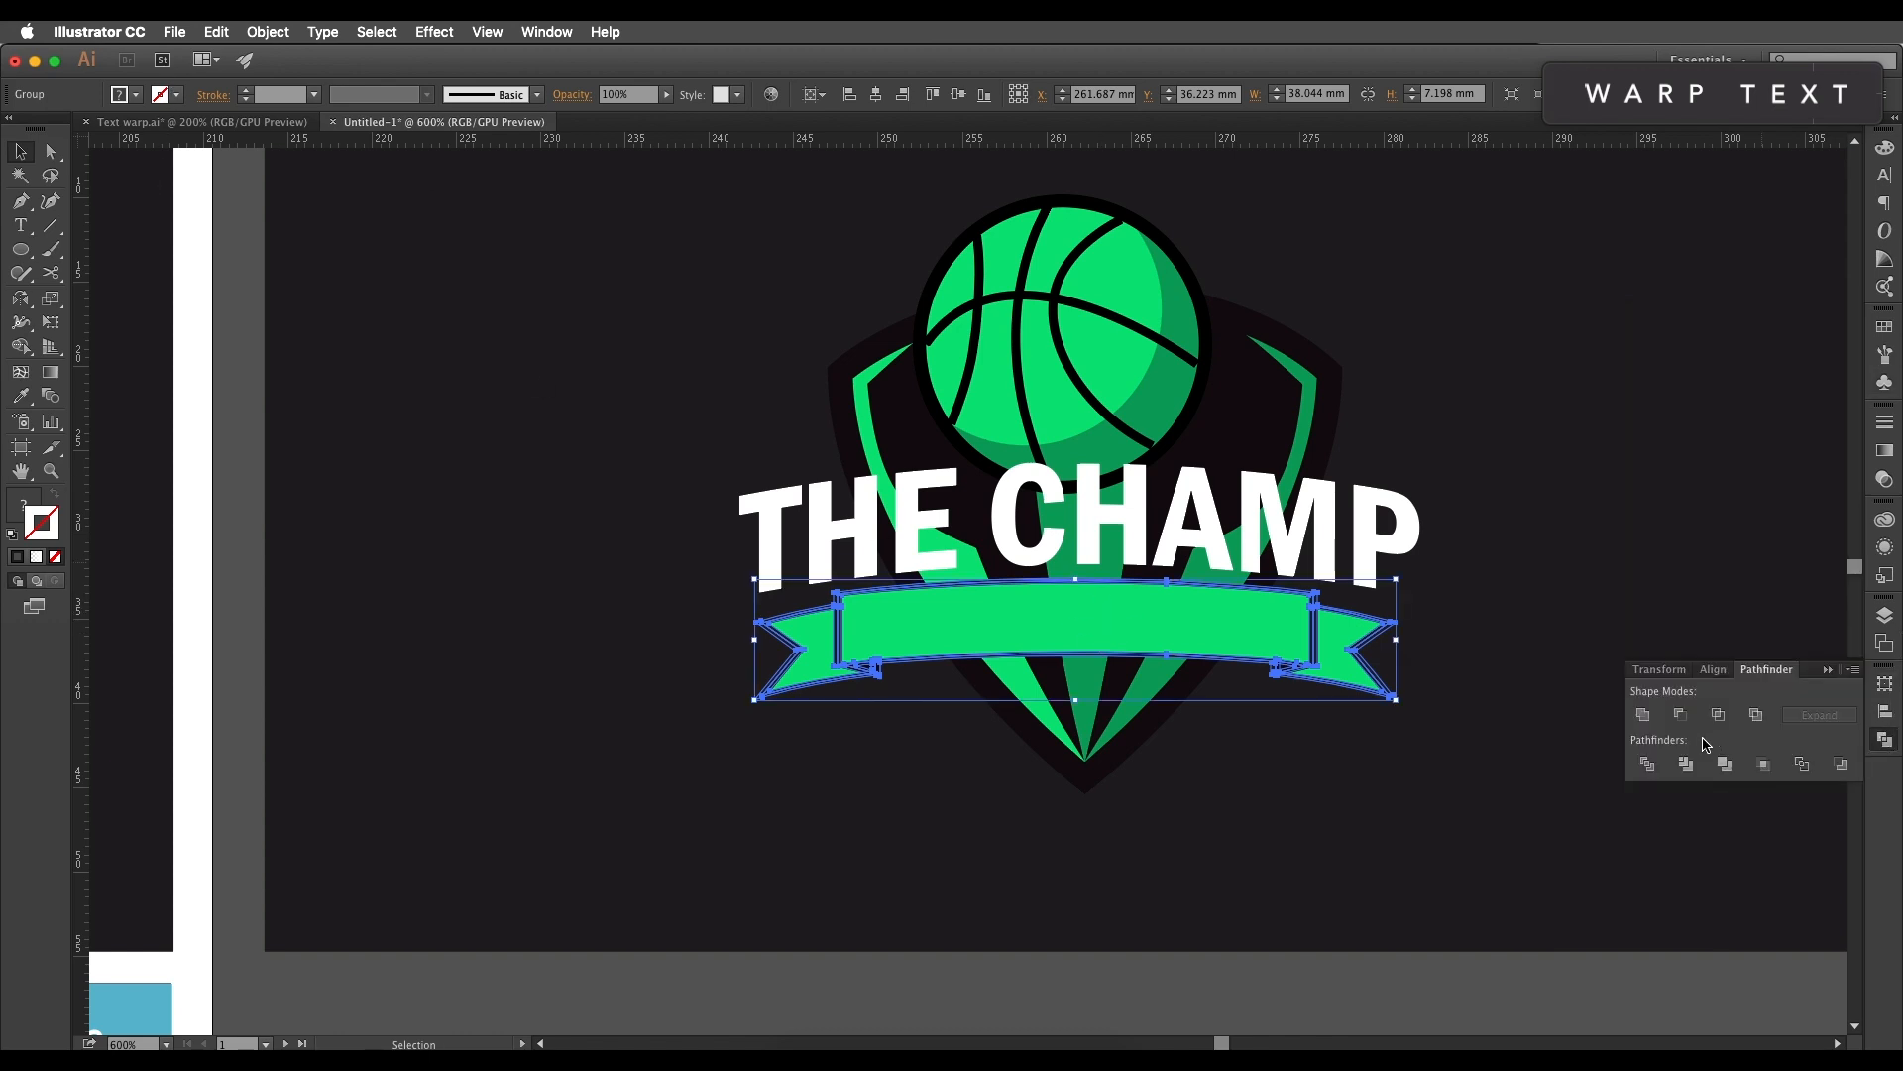
left_click(1643, 714)
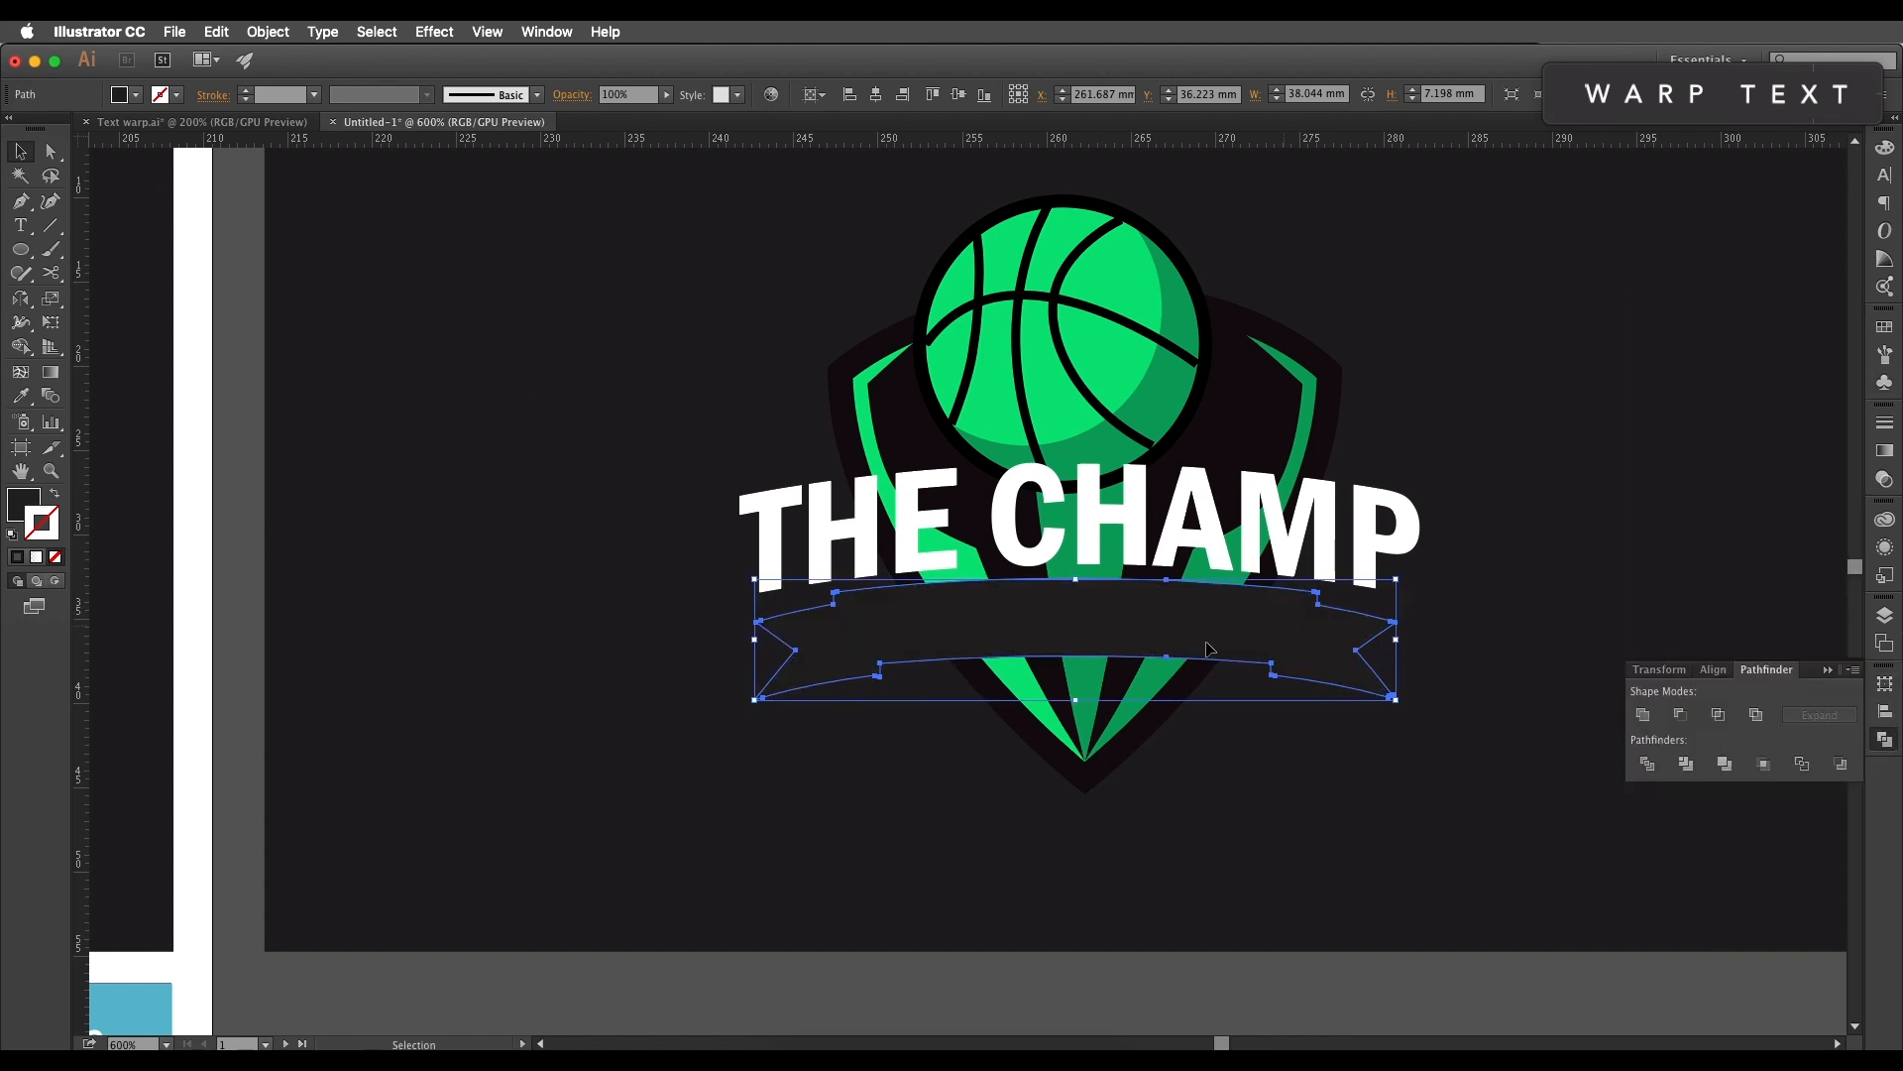
Step: Swap the silhouette's fill to the stroke and set a 0.5 mm outline with rounded corners aligned to the outside
left_click(54, 498)
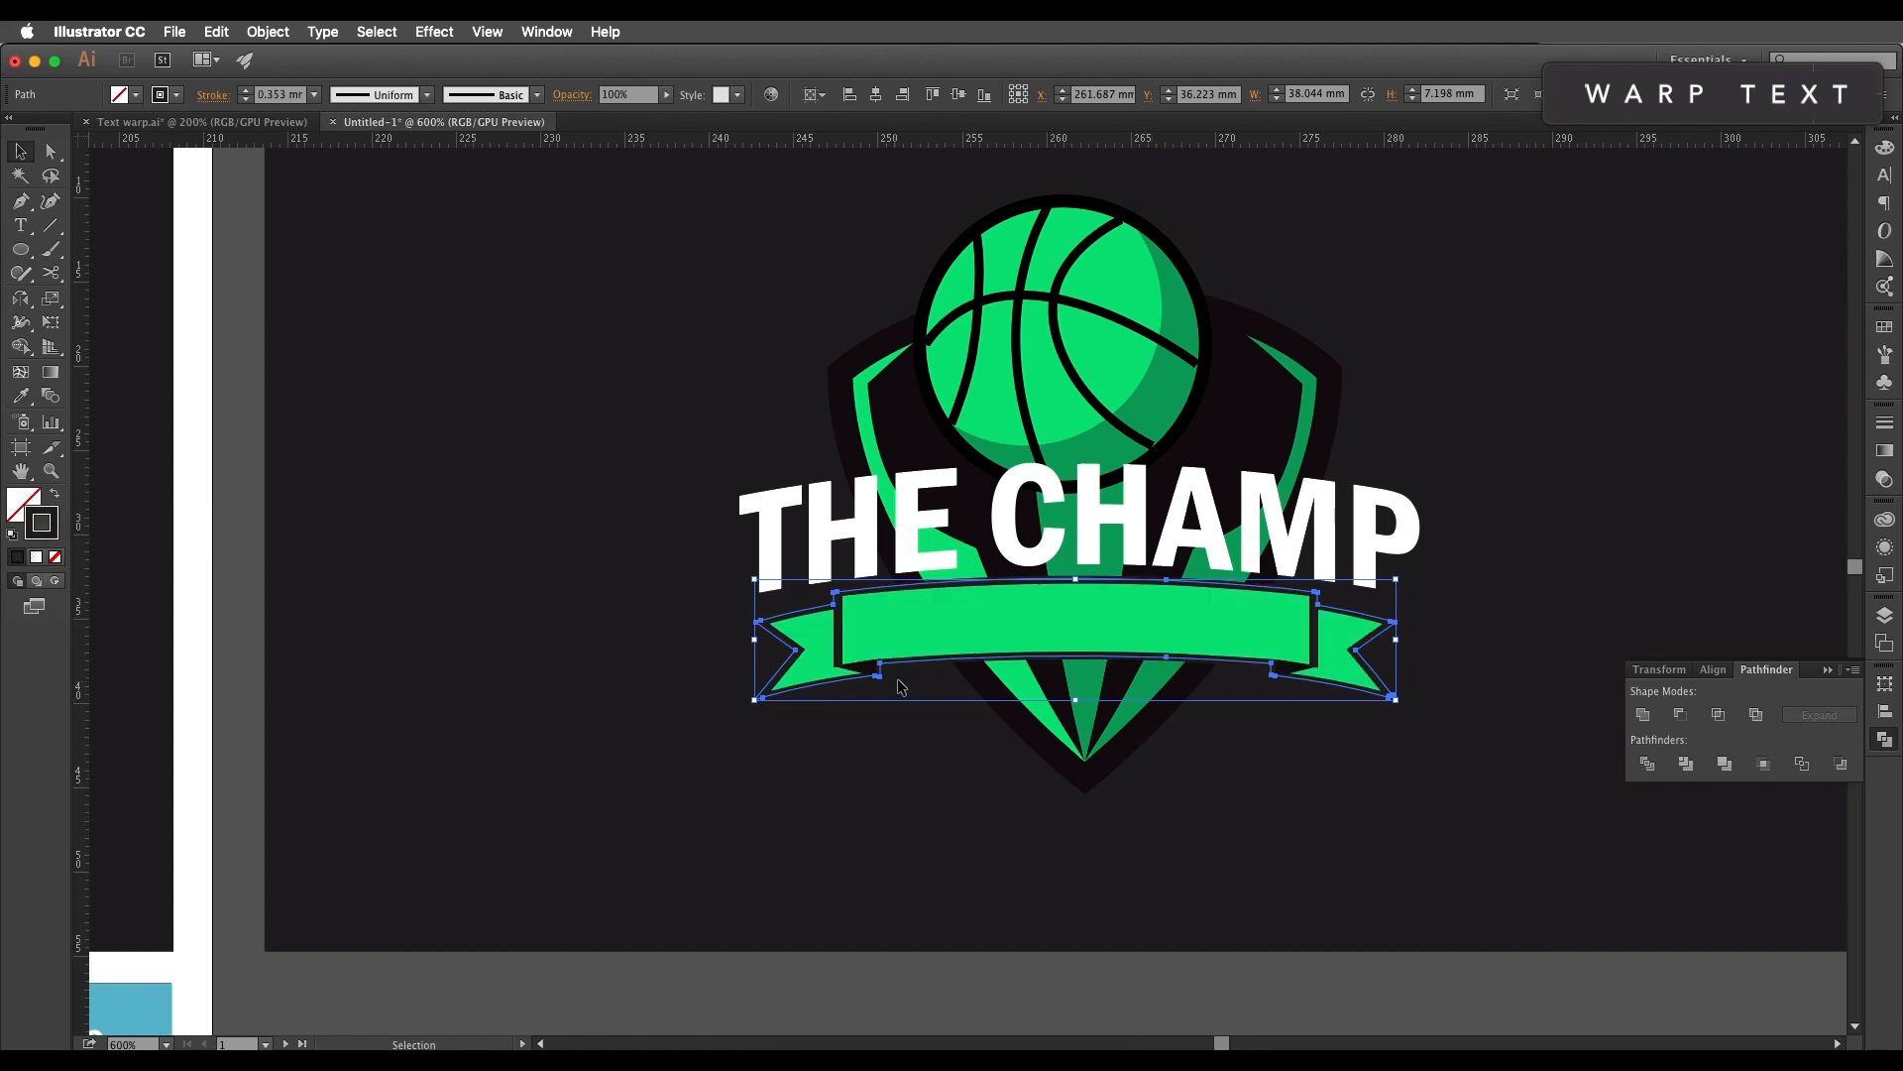
left_click(313, 94)
left_click(349, 183)
left_click(213, 99)
left_click(128, 198)
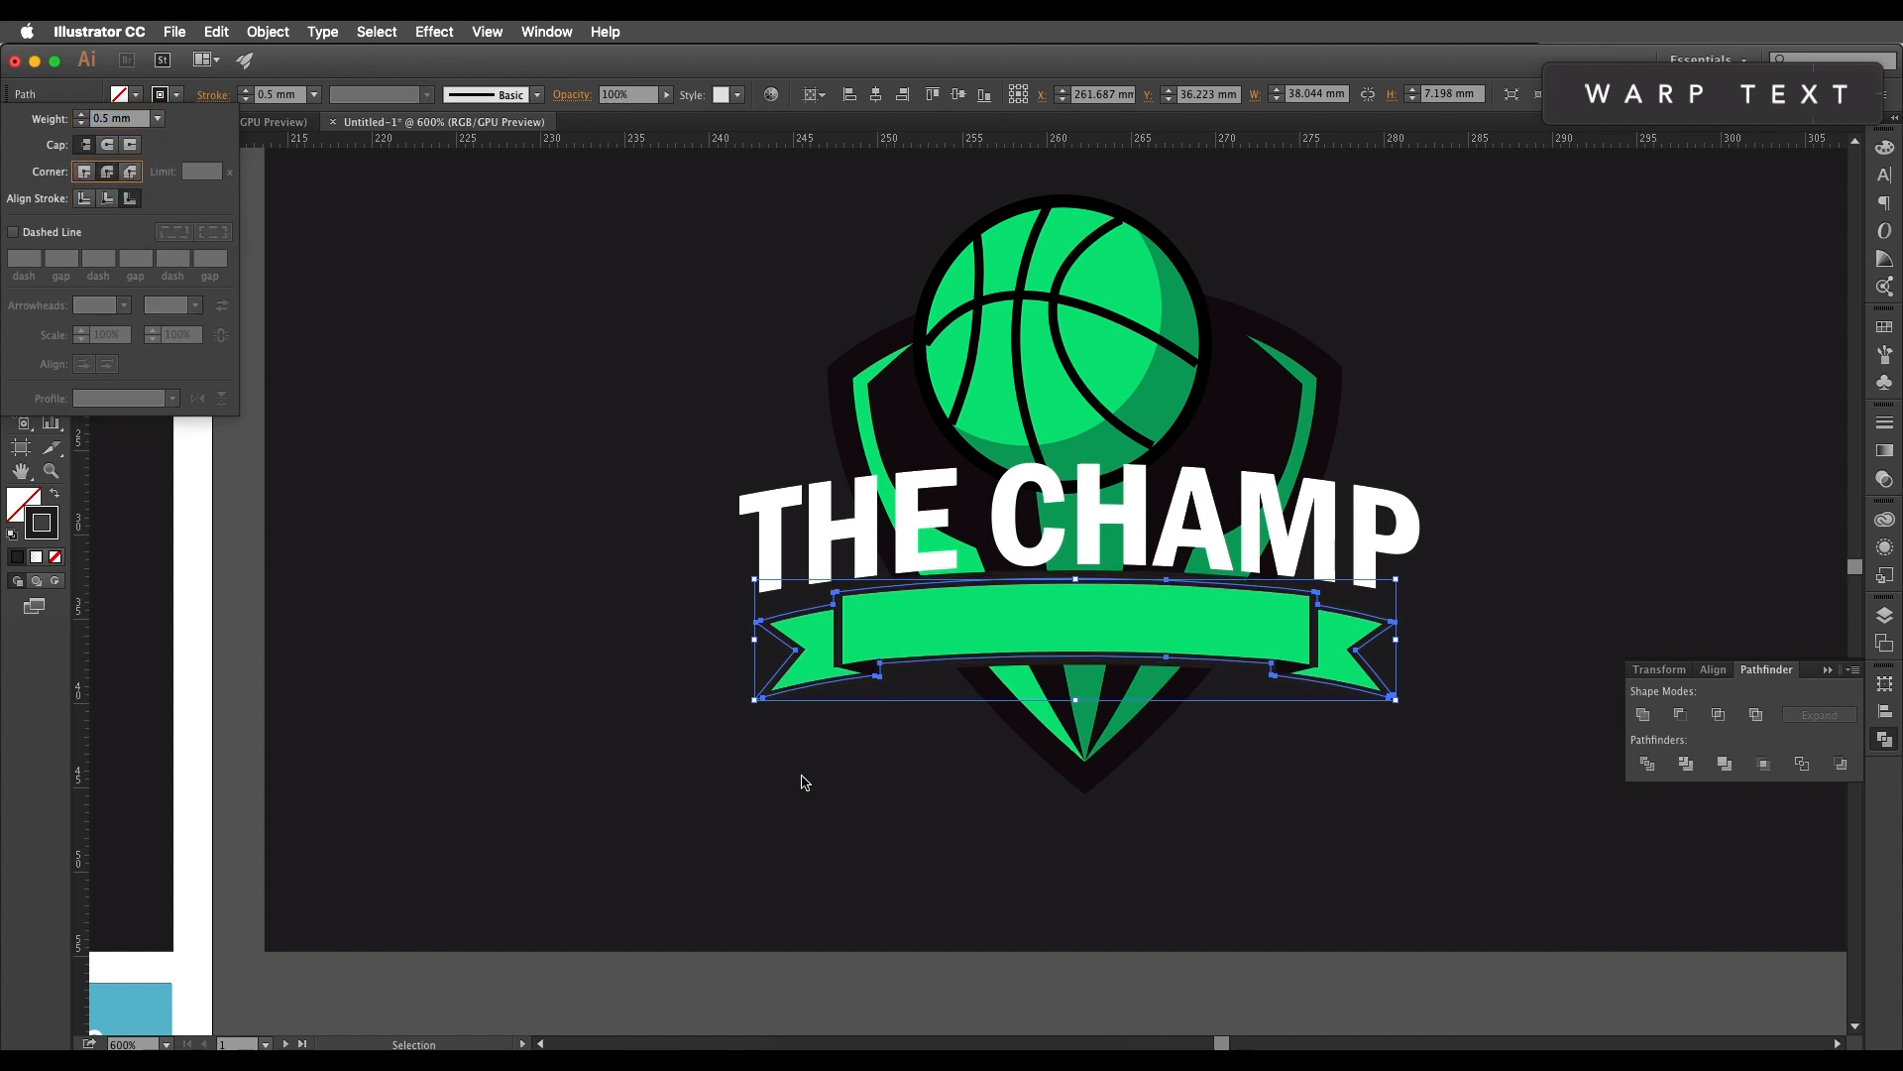
left_click(1252, 760)
Step: Move the ribbon together with its outline onto the empty grey canvas below the artboard
scroll(1252, 761, "down", 1)
left_click_drag(1258, 837, 1313, 544)
left_click(1317, 389)
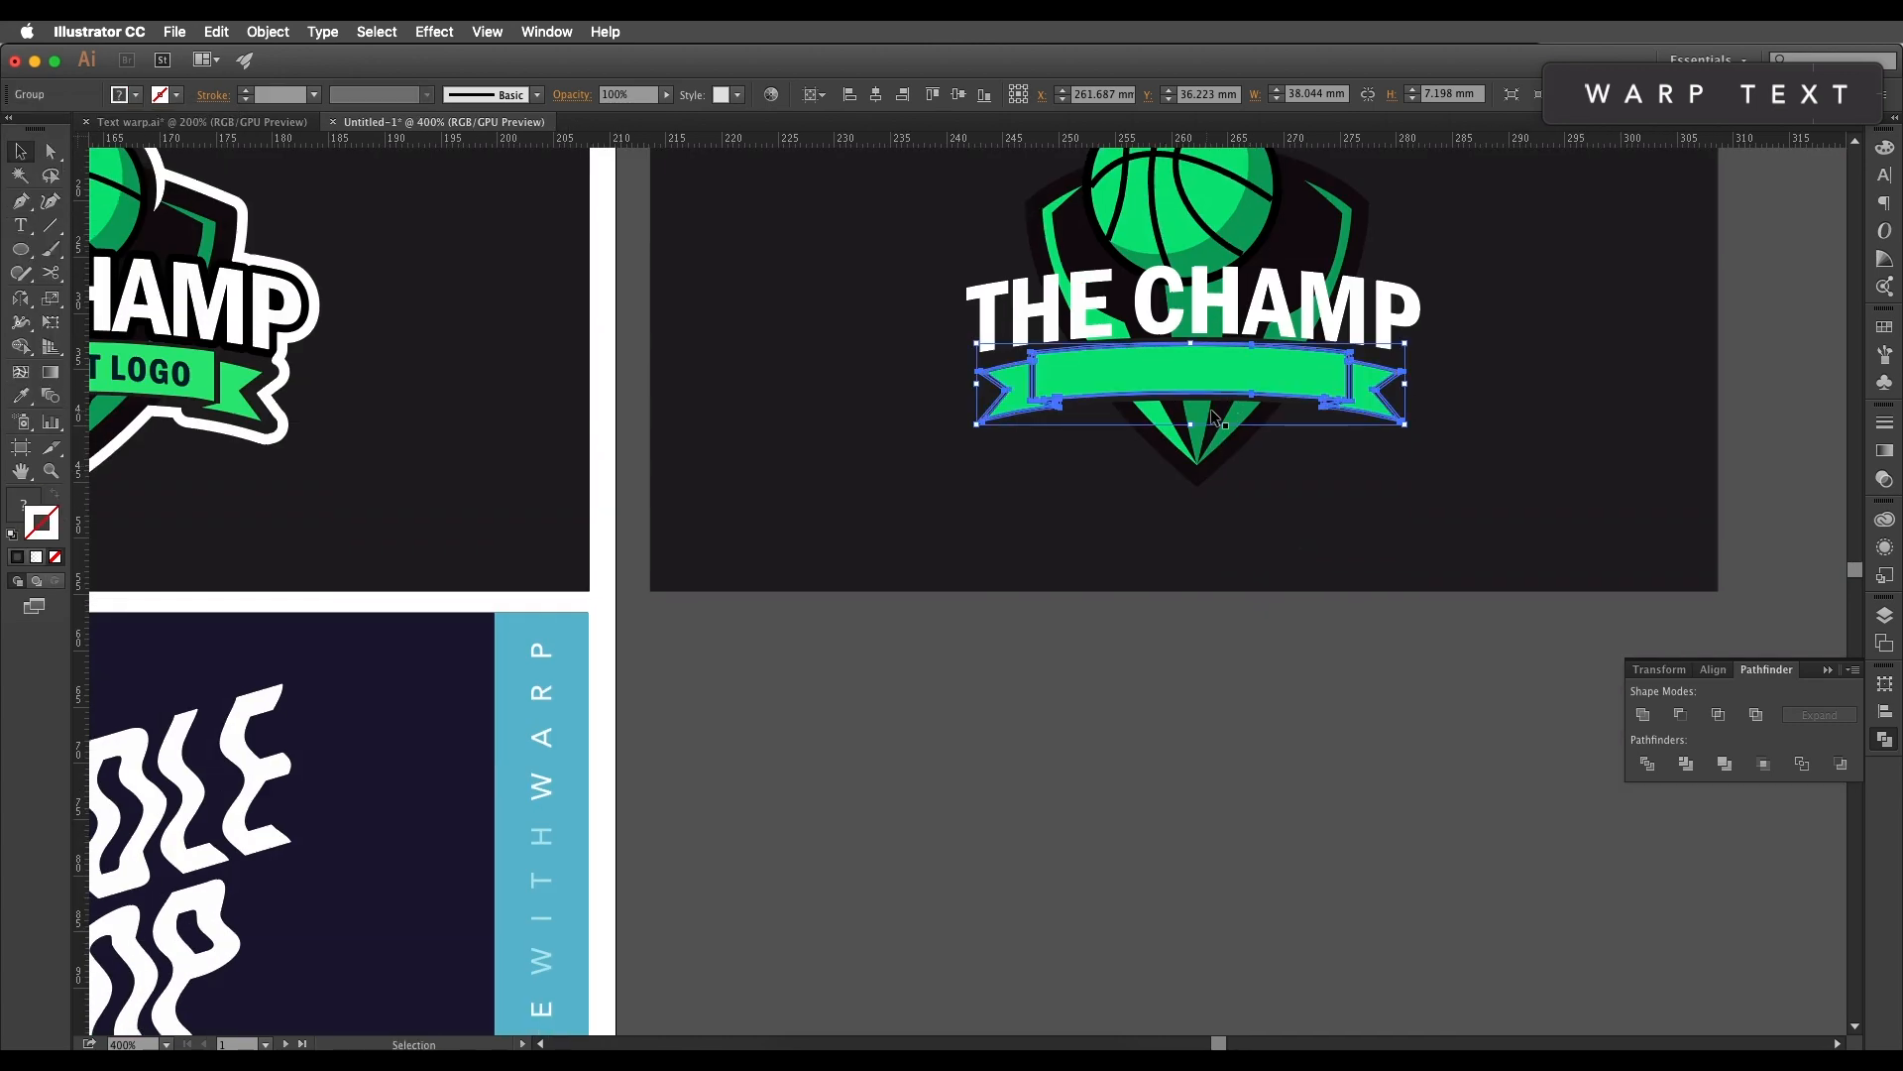
left_click_drag(1378, 409, 1243, 783)
left_click(1358, 811)
scroll(1281, 812, "up", 3)
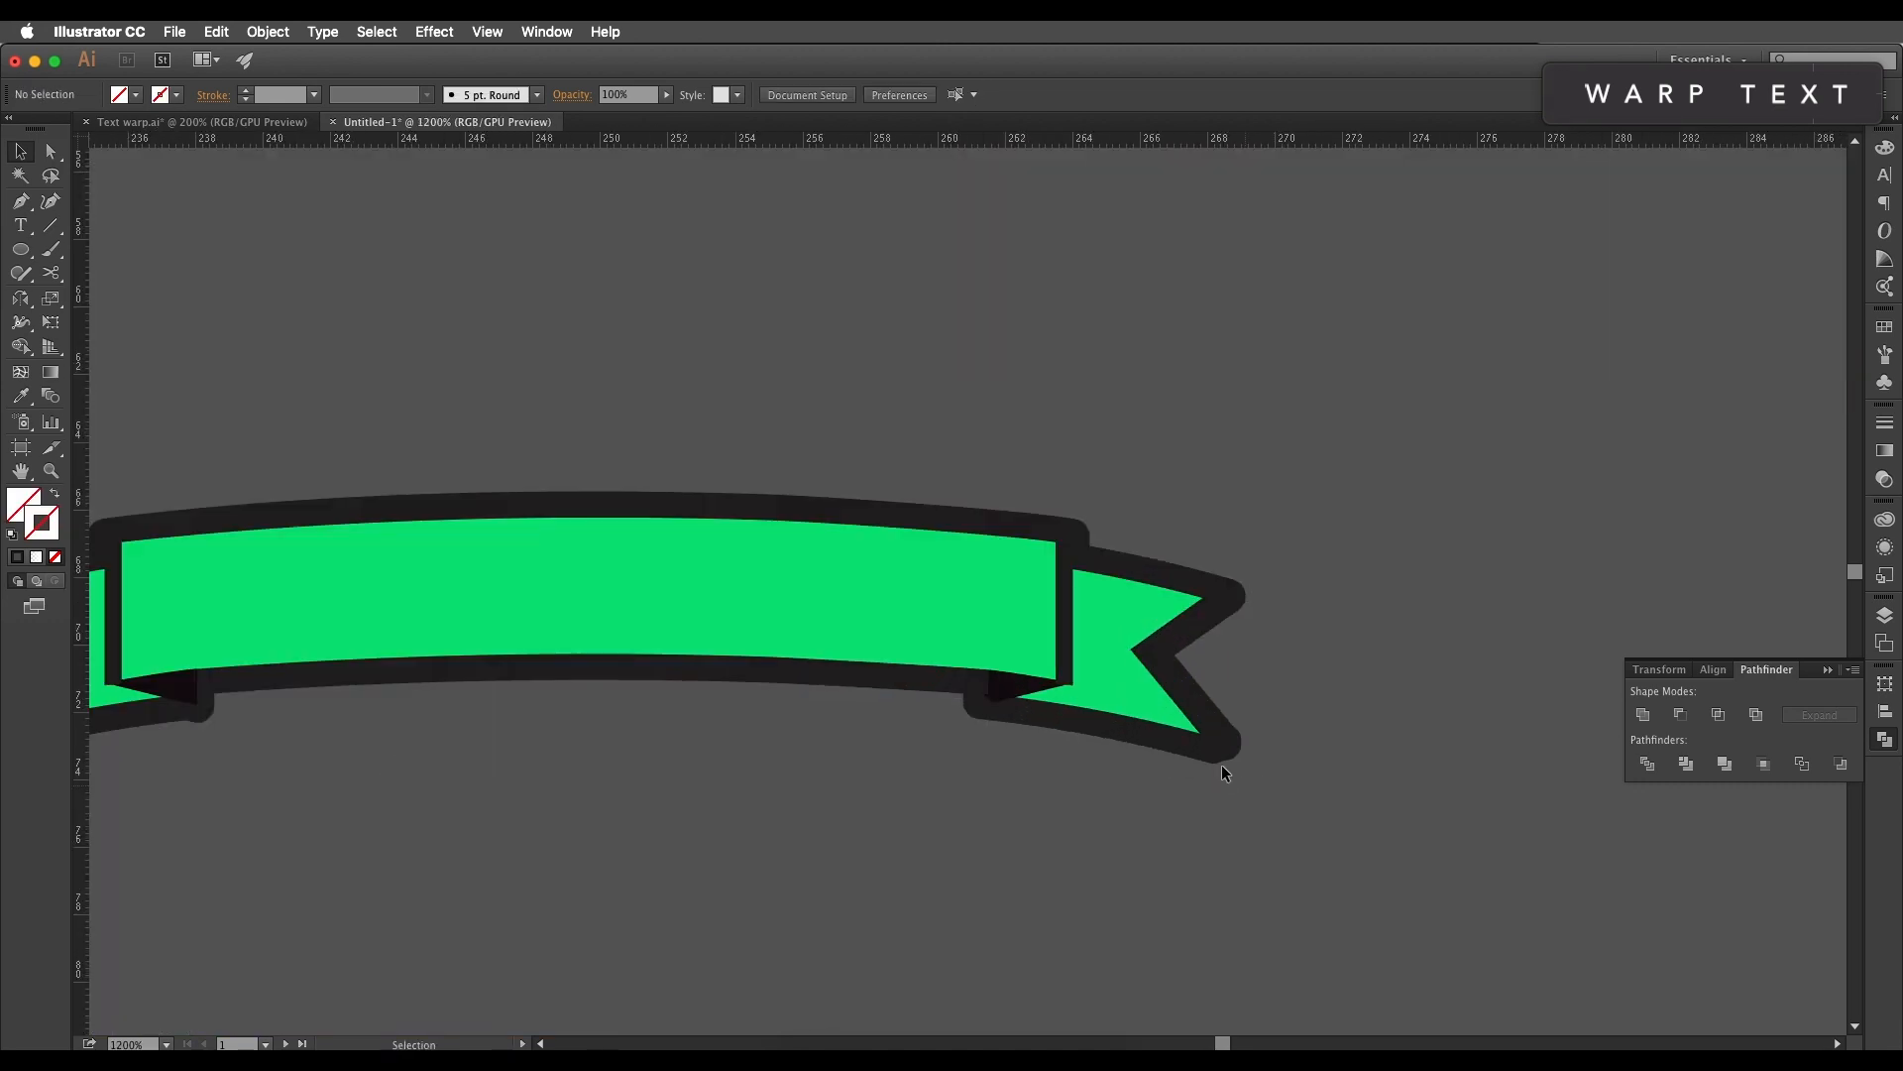
Step: Set the ribbon outline's stroke colour to pure black, 000000
left_click(1217, 761)
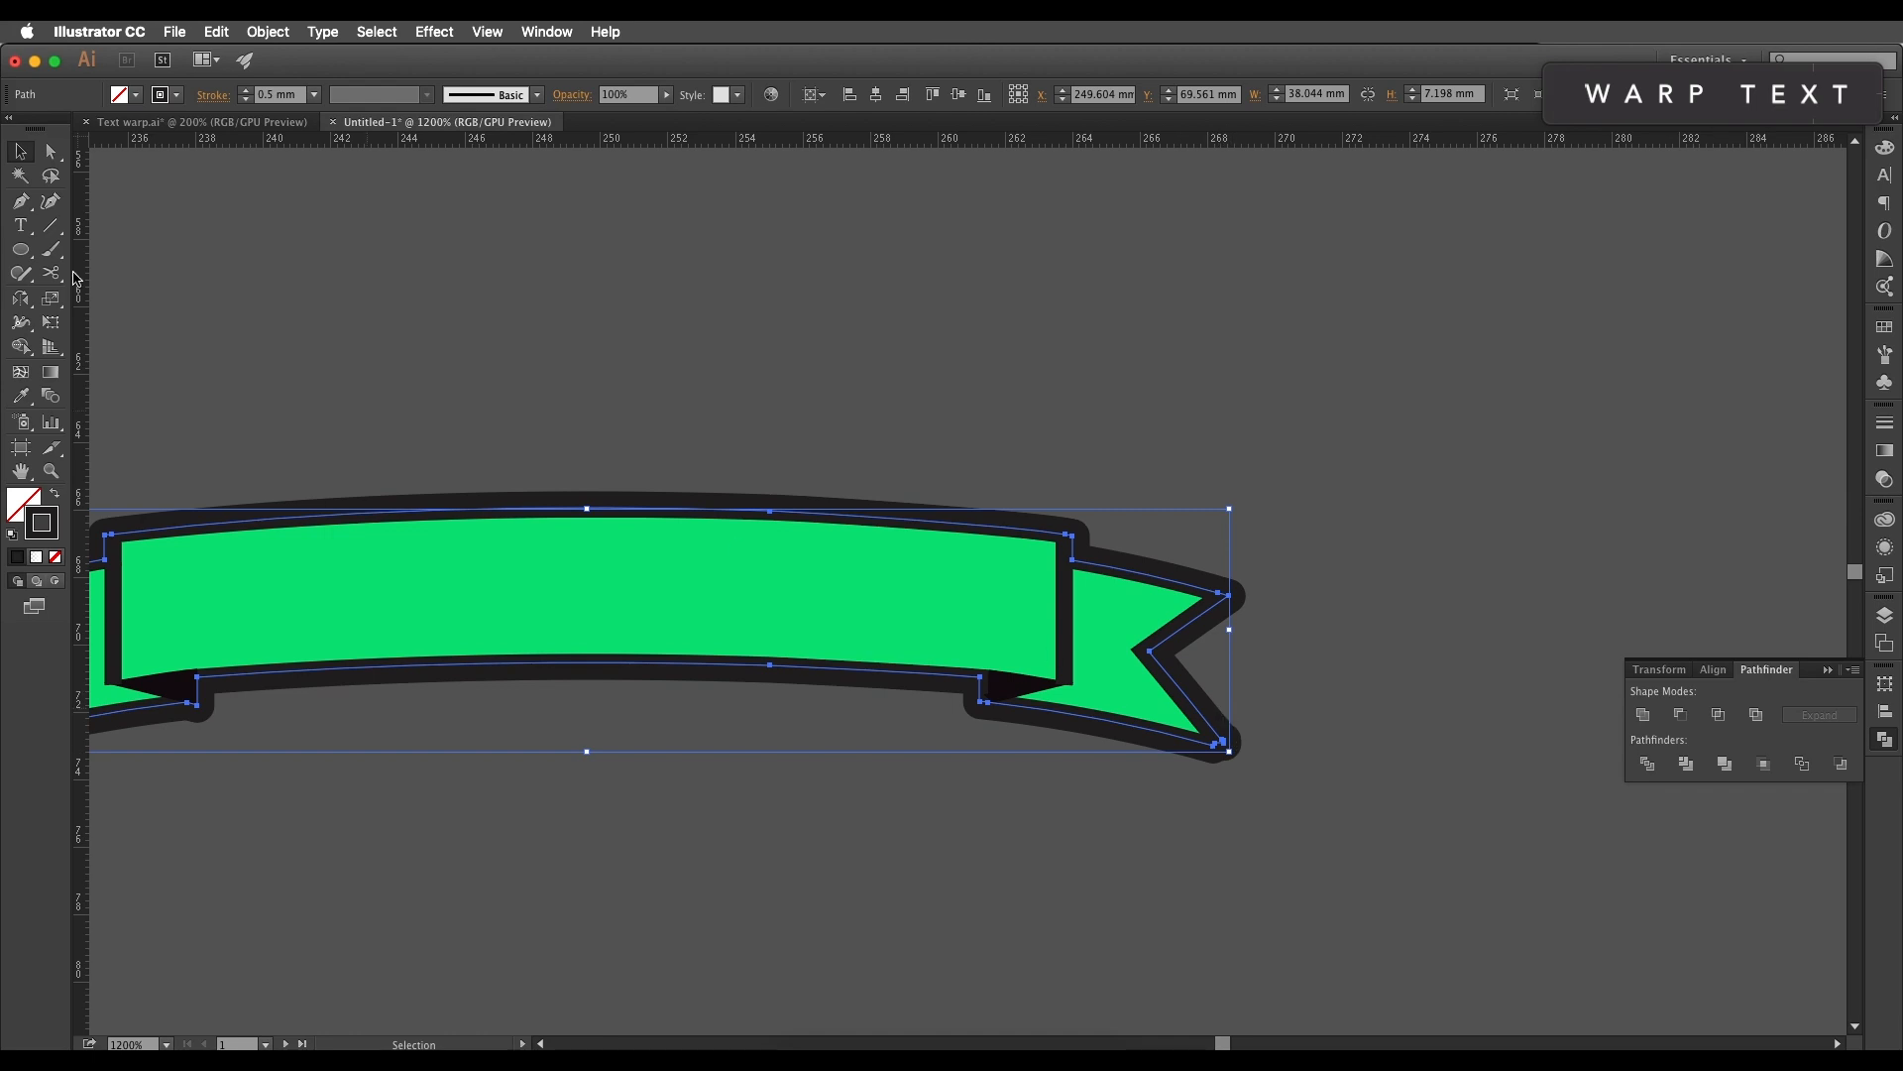
double_click(52, 535)
left_click_drag(1005, 503, 969, 545)
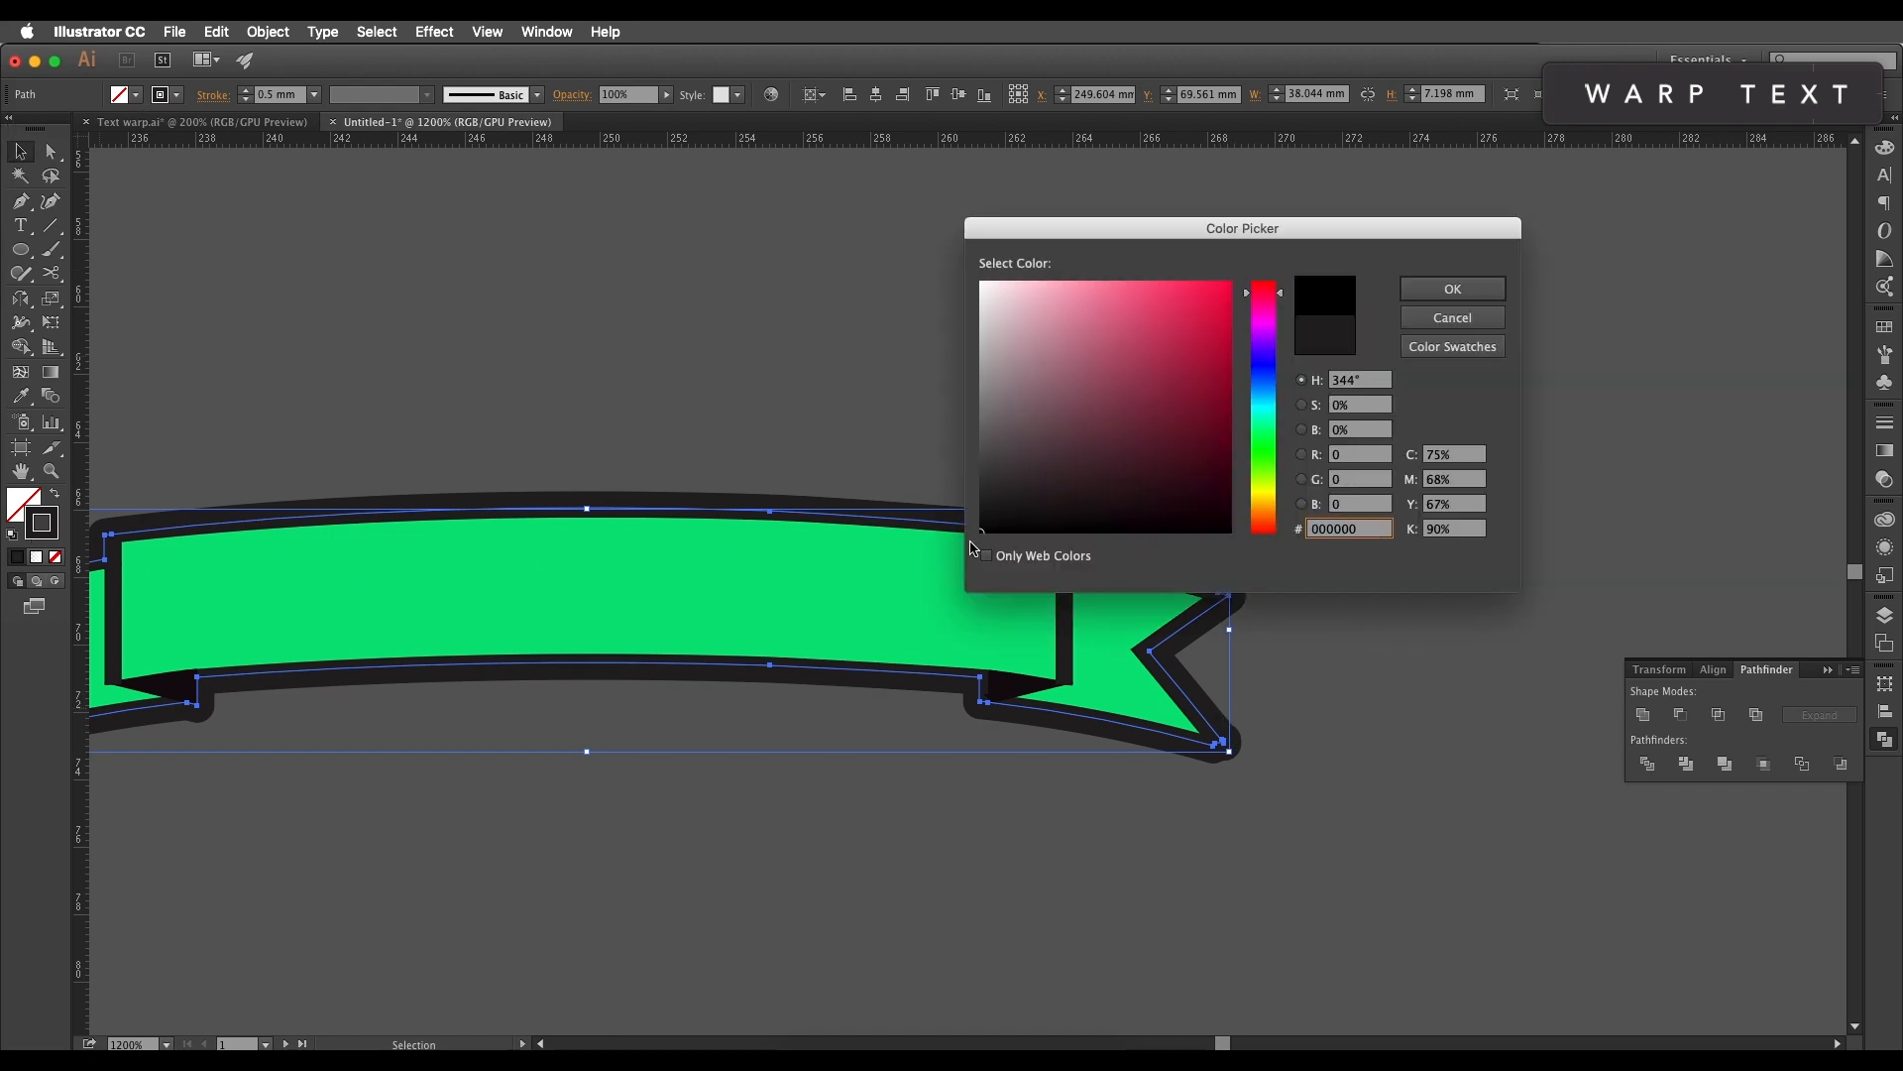
key("Return")
left_click(1342, 610)
Step: Move the ribbon and its black outline back over the shield, beneath THE CHAMP lettering
scroll(1338, 635, "down", 4)
left_click_drag(1219, 709, 1116, 755)
left_click_drag(1017, 689, 1116, 415)
left_click(1083, 602)
left_click_drag(1081, 595, 1265, 678)
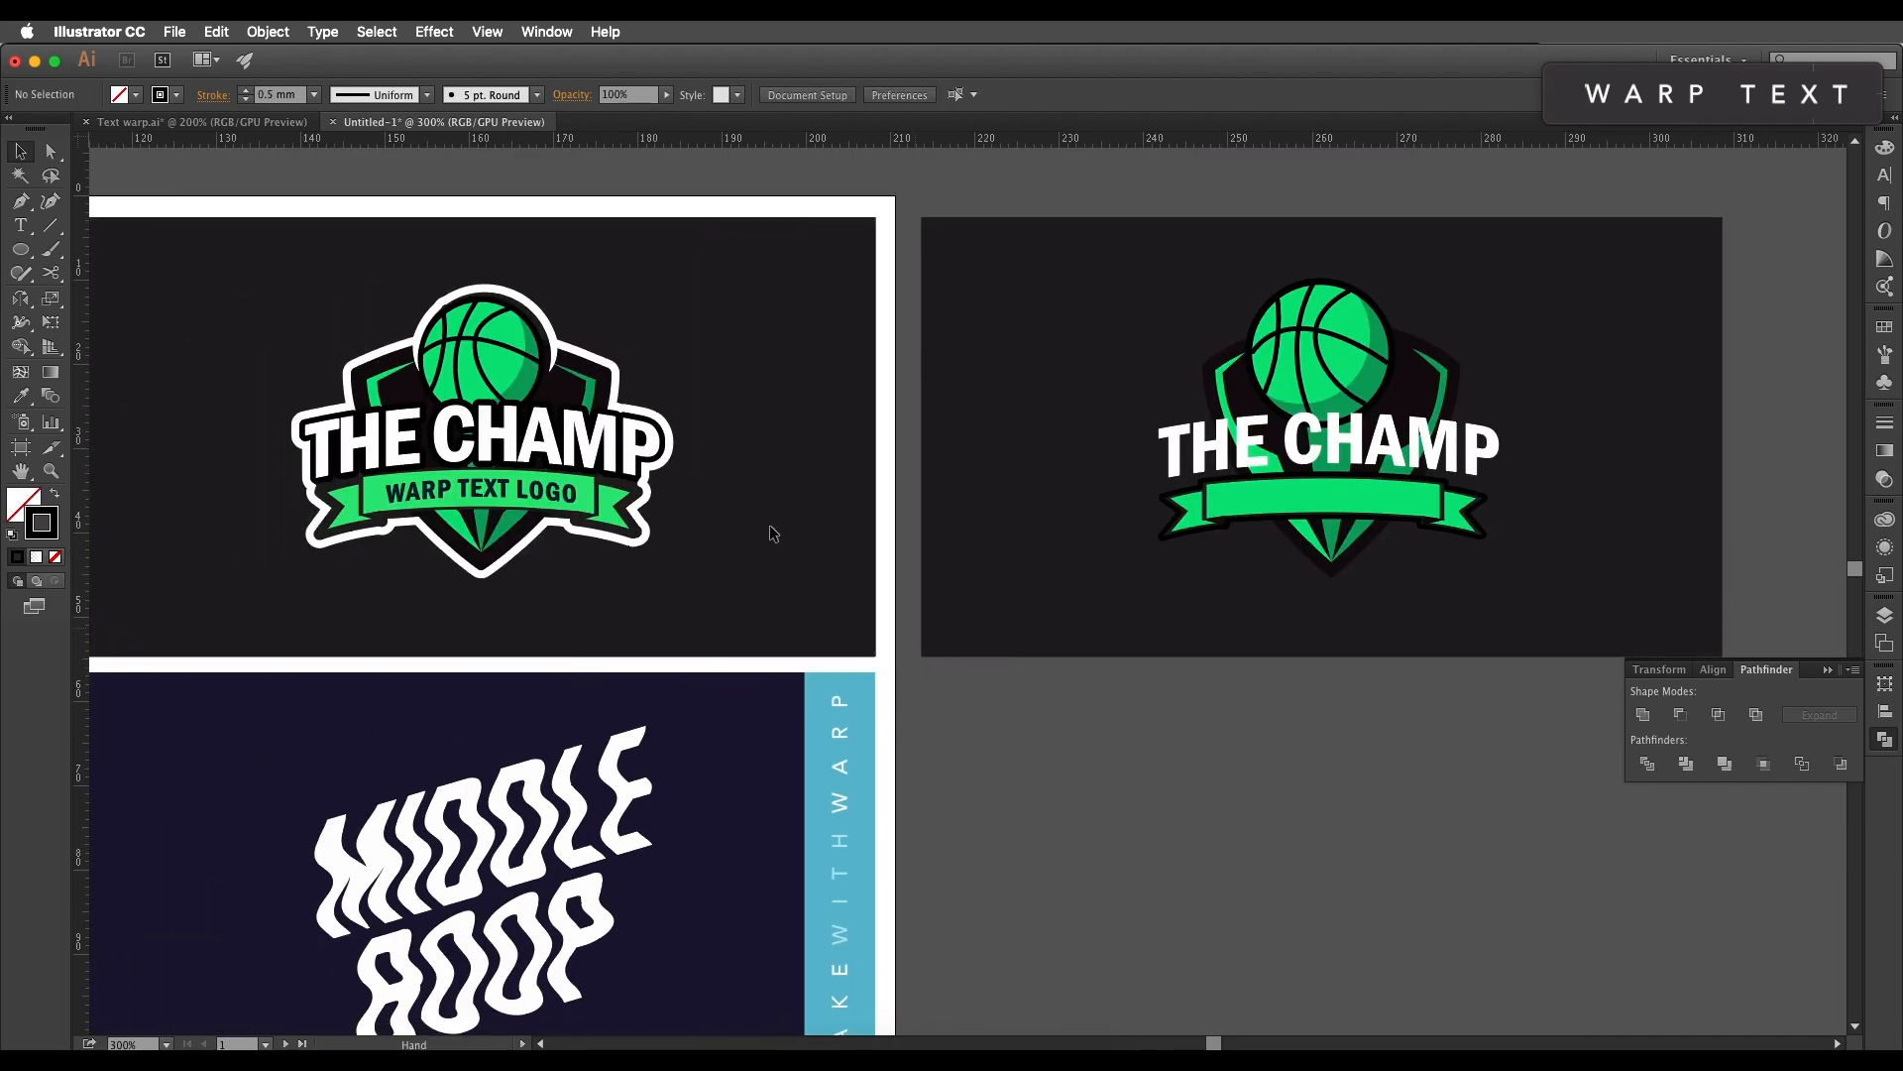
Step: Expand the arch-warped THE CHAMP text into editable letter paths
scroll(332, 417, "up", 2)
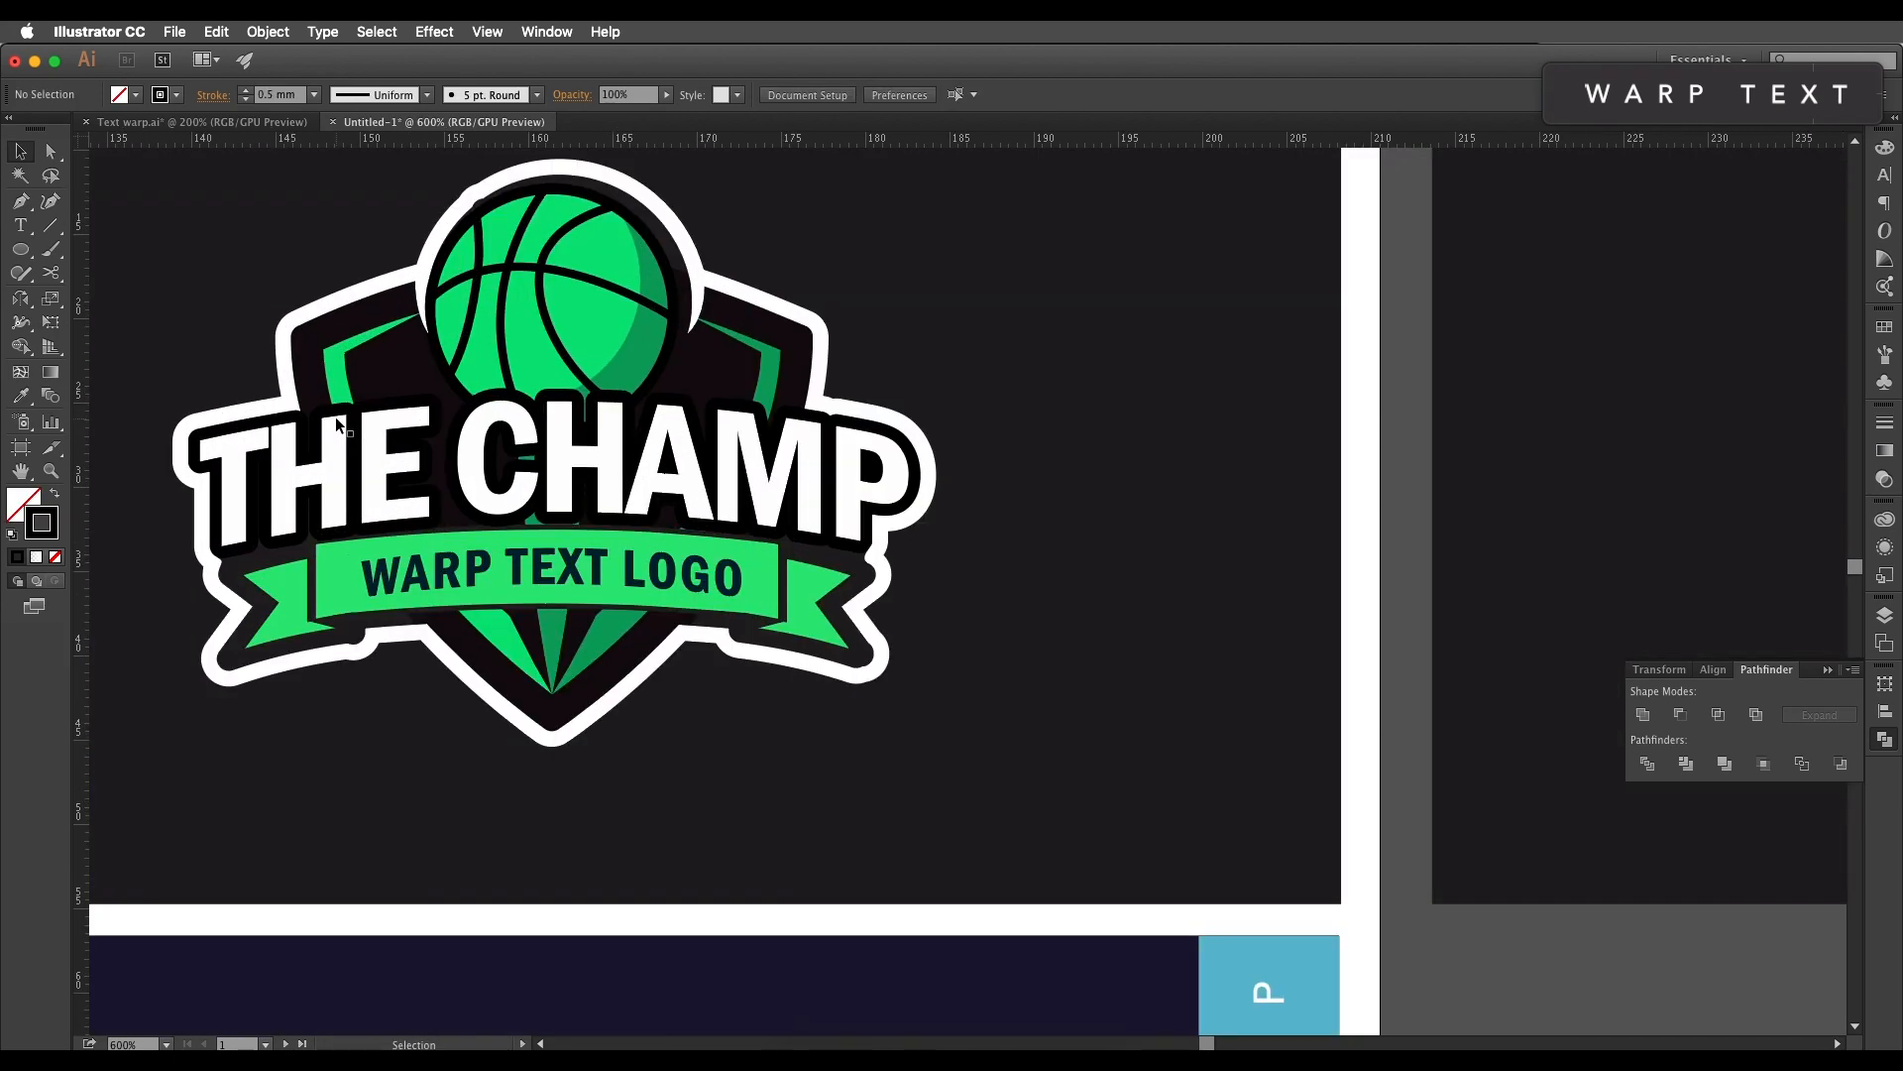
left_click_drag(1008, 547, 298, 572)
left_click_drag(1106, 564, 431, 609)
left_click(916, 540)
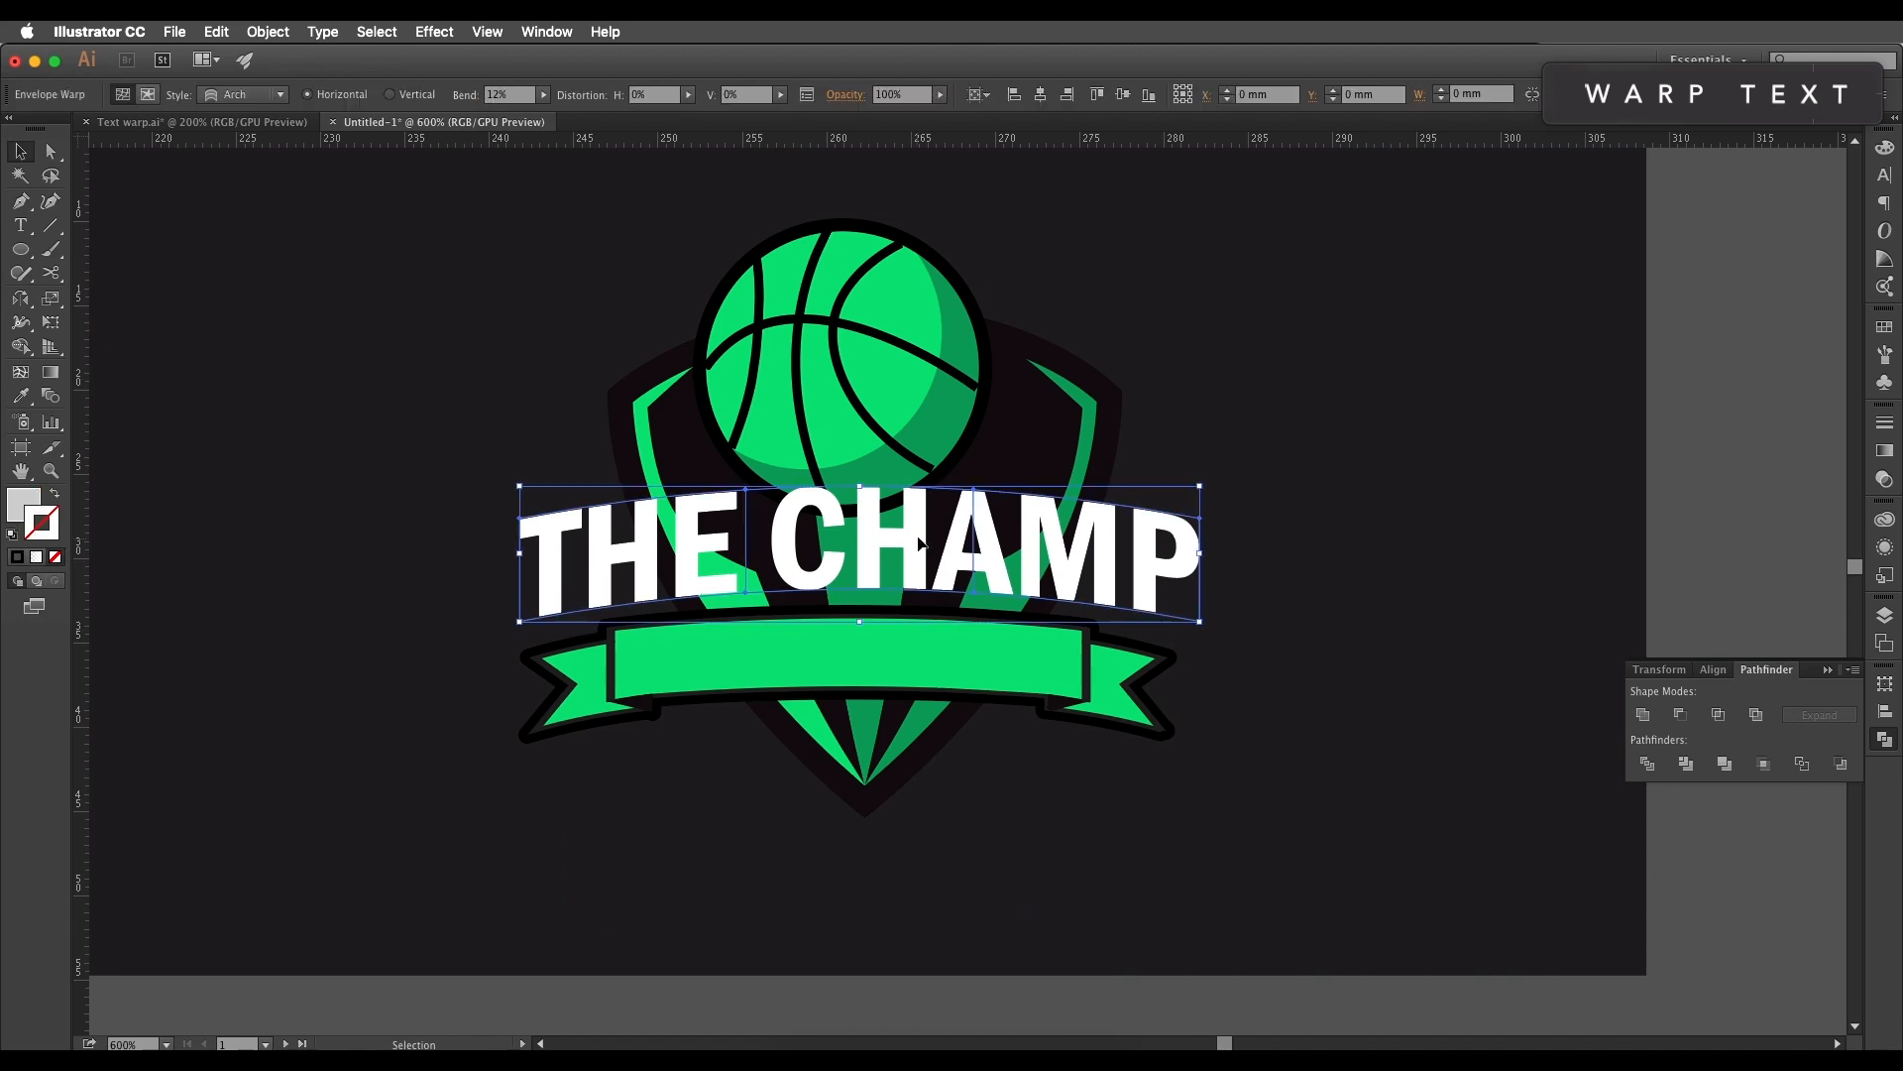
left_click(266, 32)
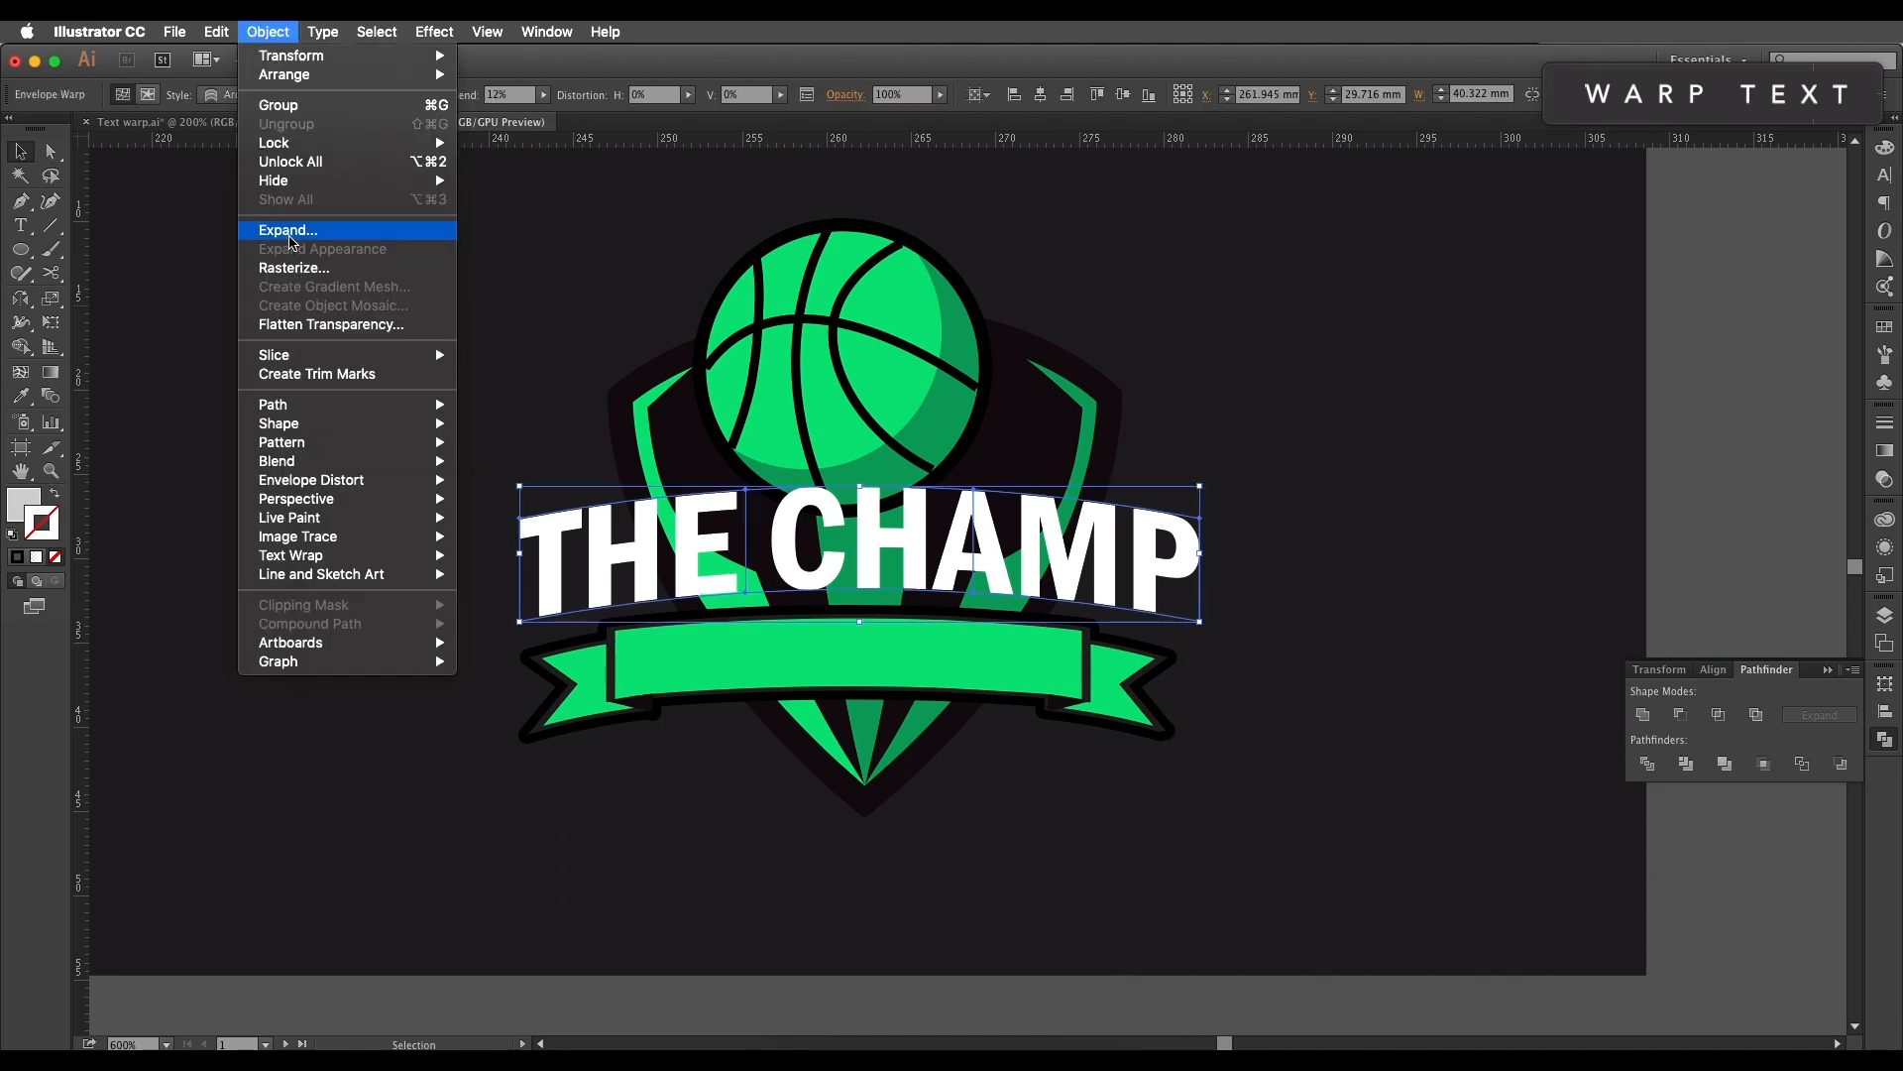
left_click(280, 228)
left_click(783, 563)
key("a")
key("v")
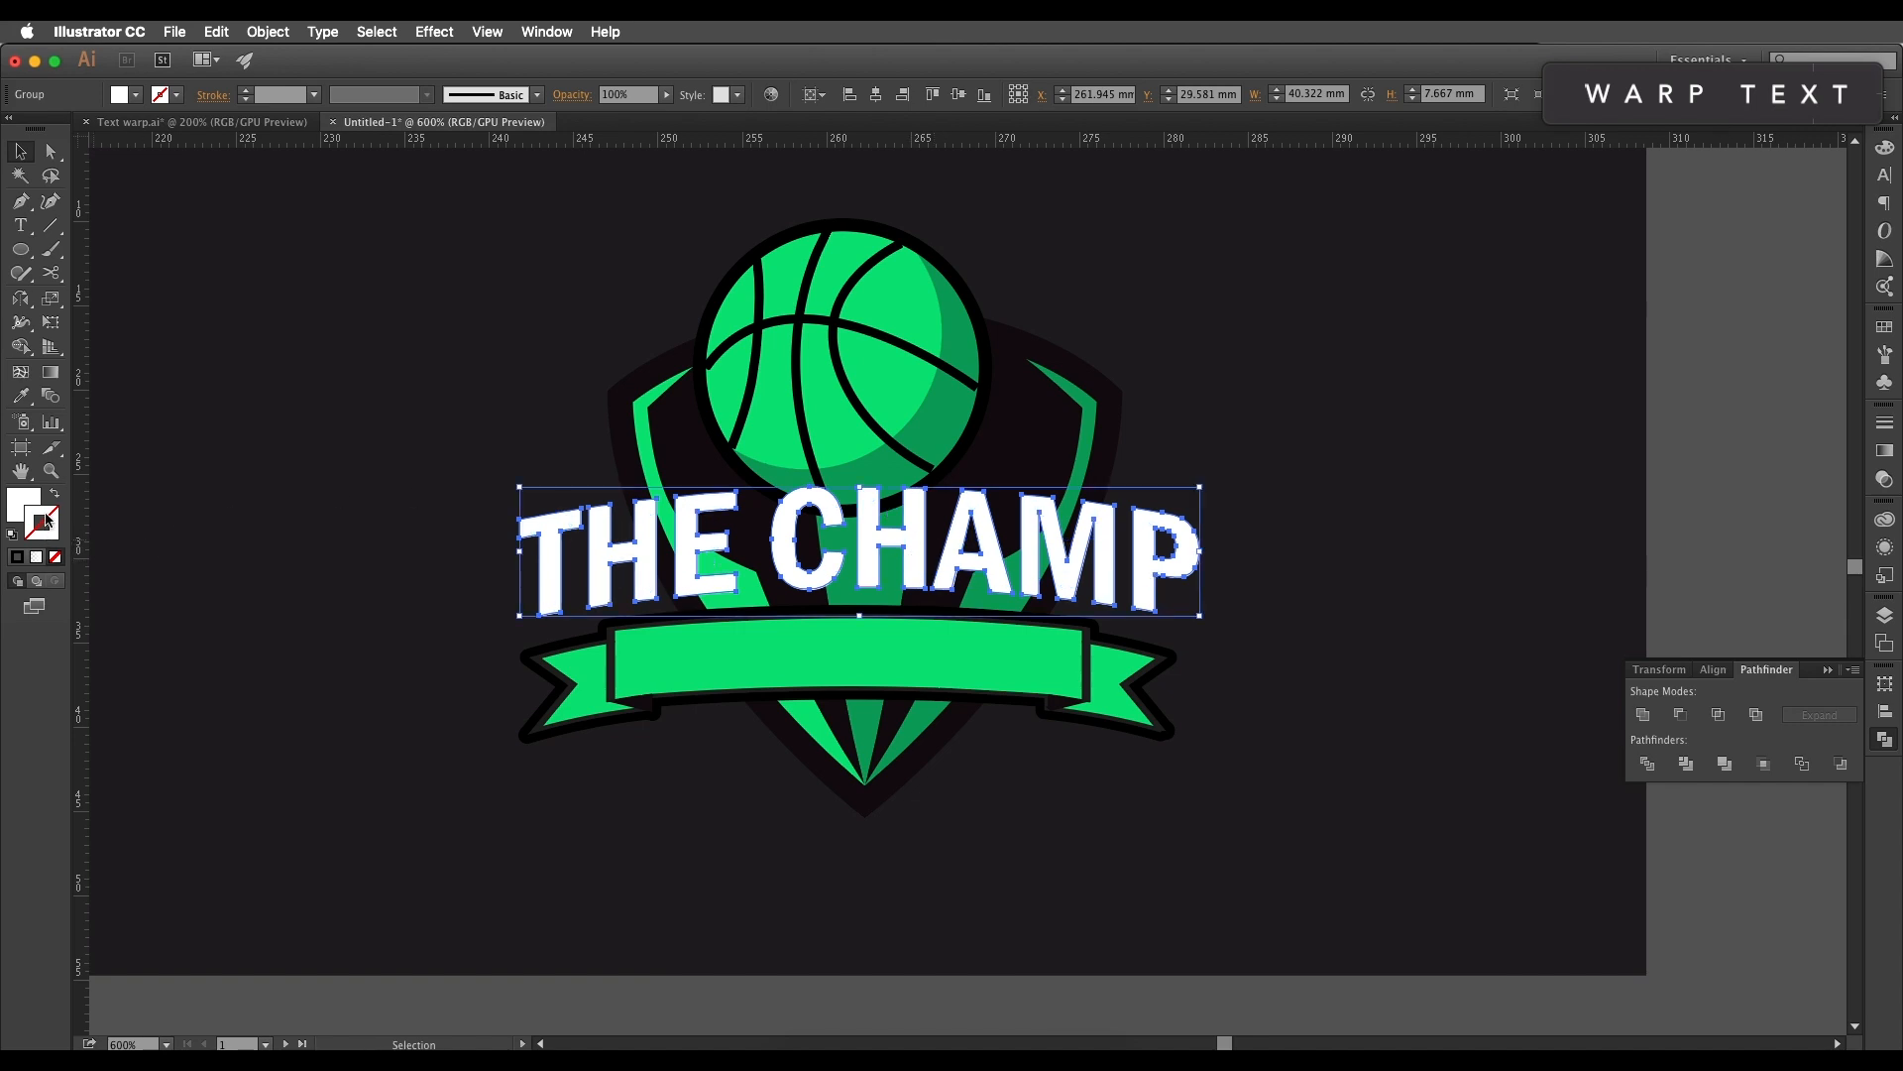
Step: Give THE CHAMP lettering a black 0.75 mm stroke aligned to the outside
left_click(17, 556)
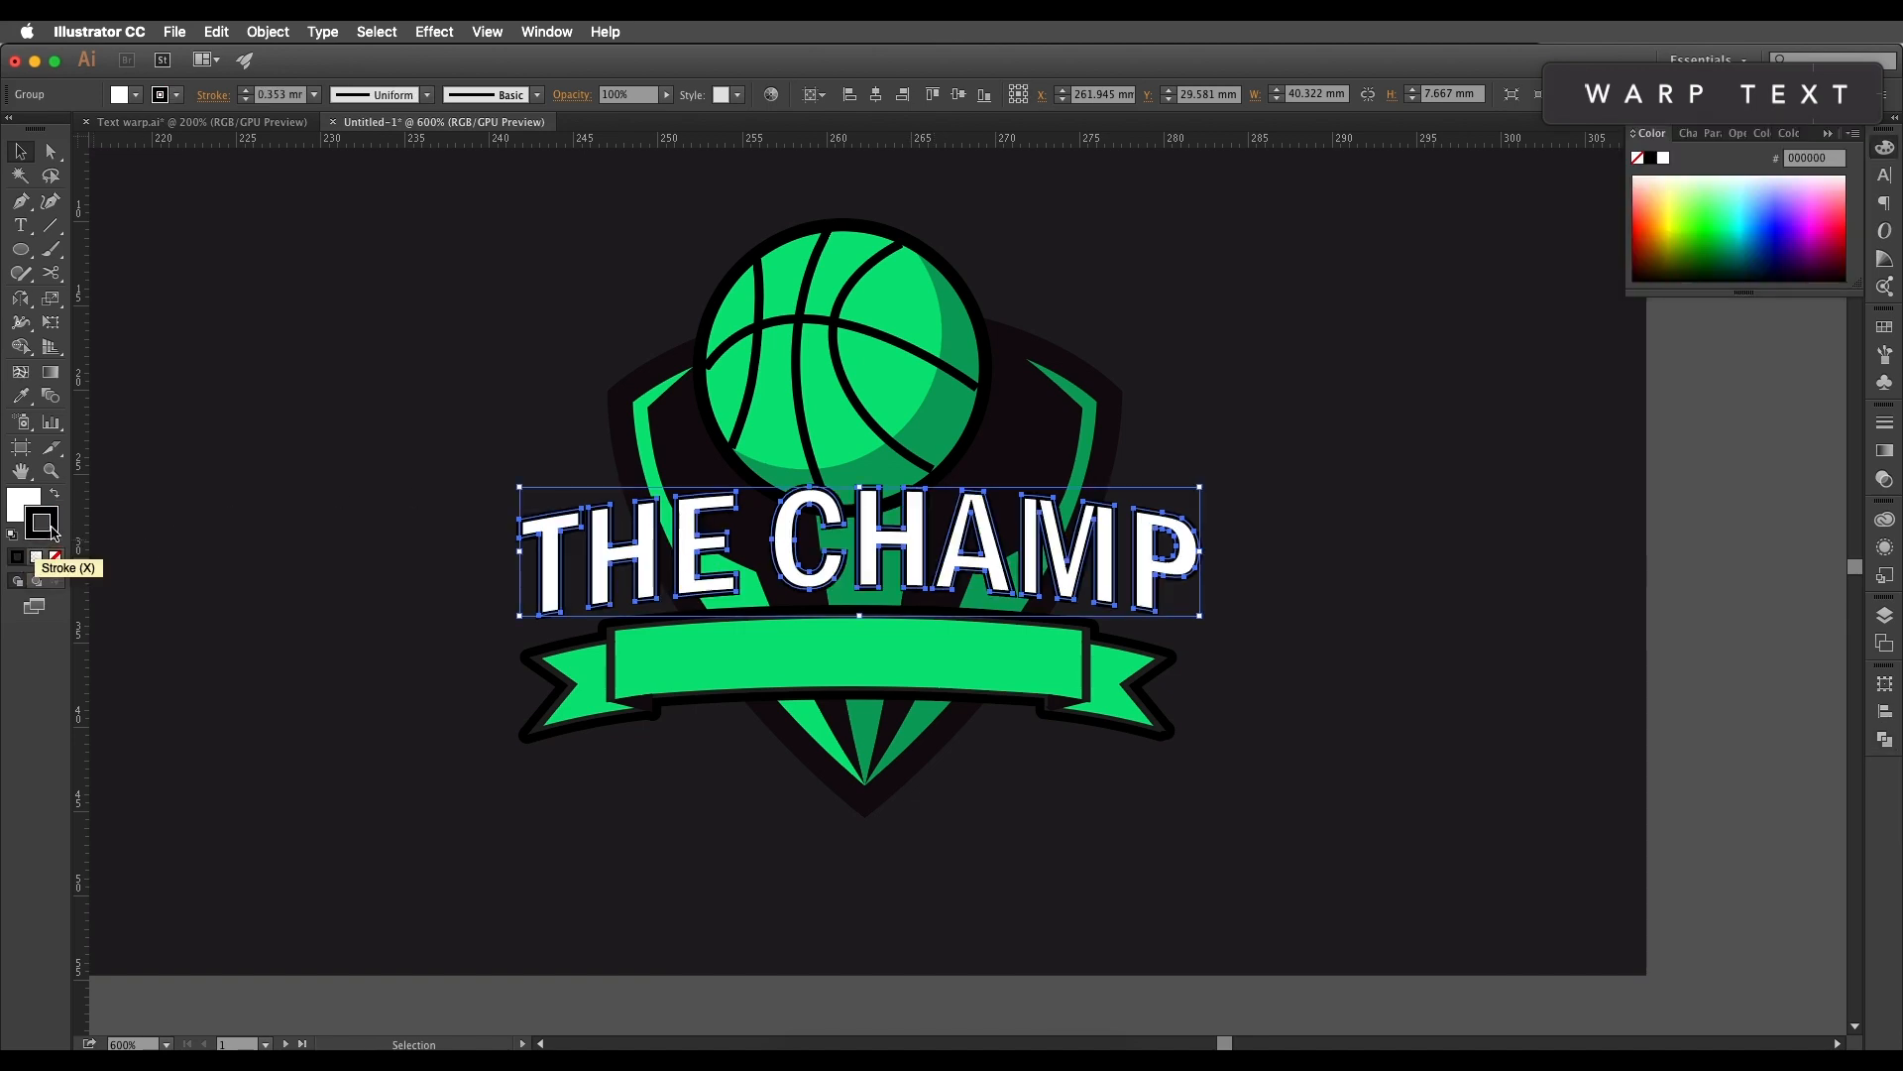
left_click(315, 94)
left_click(318, 196)
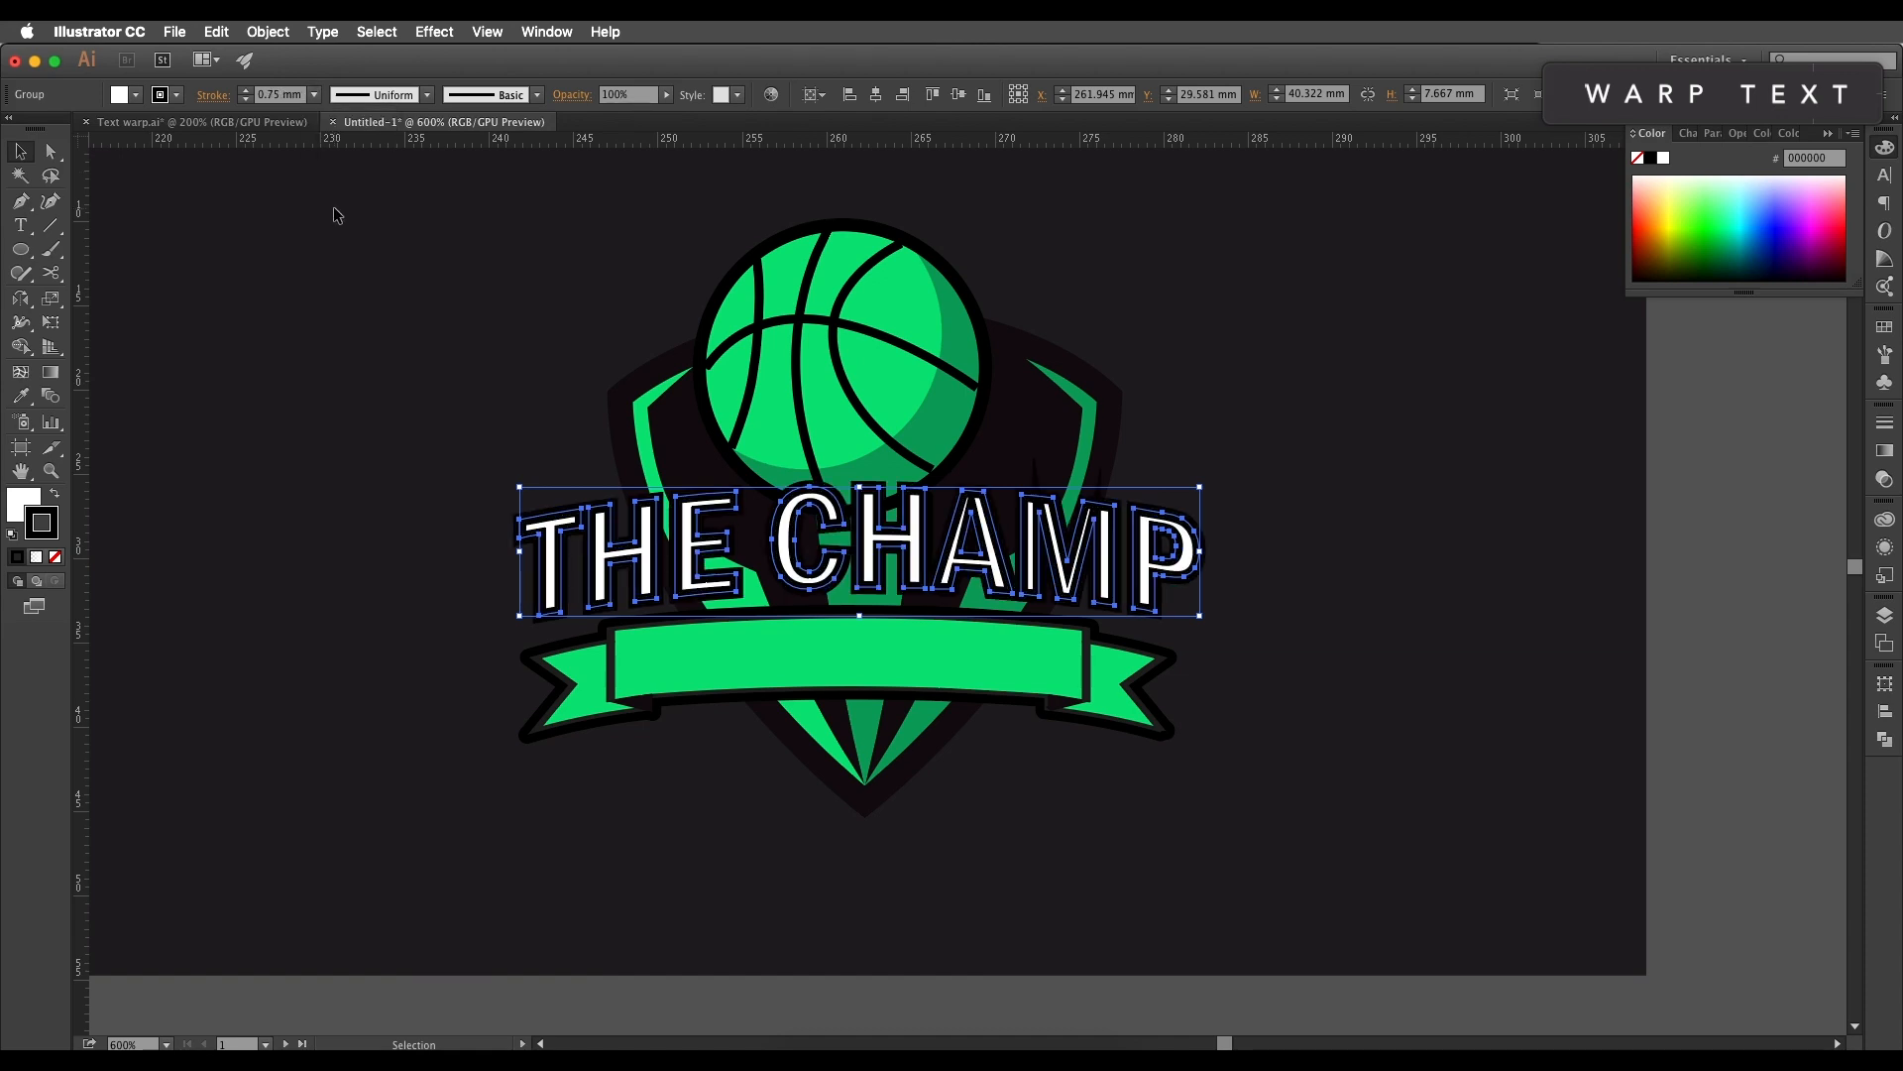
left_click(213, 95)
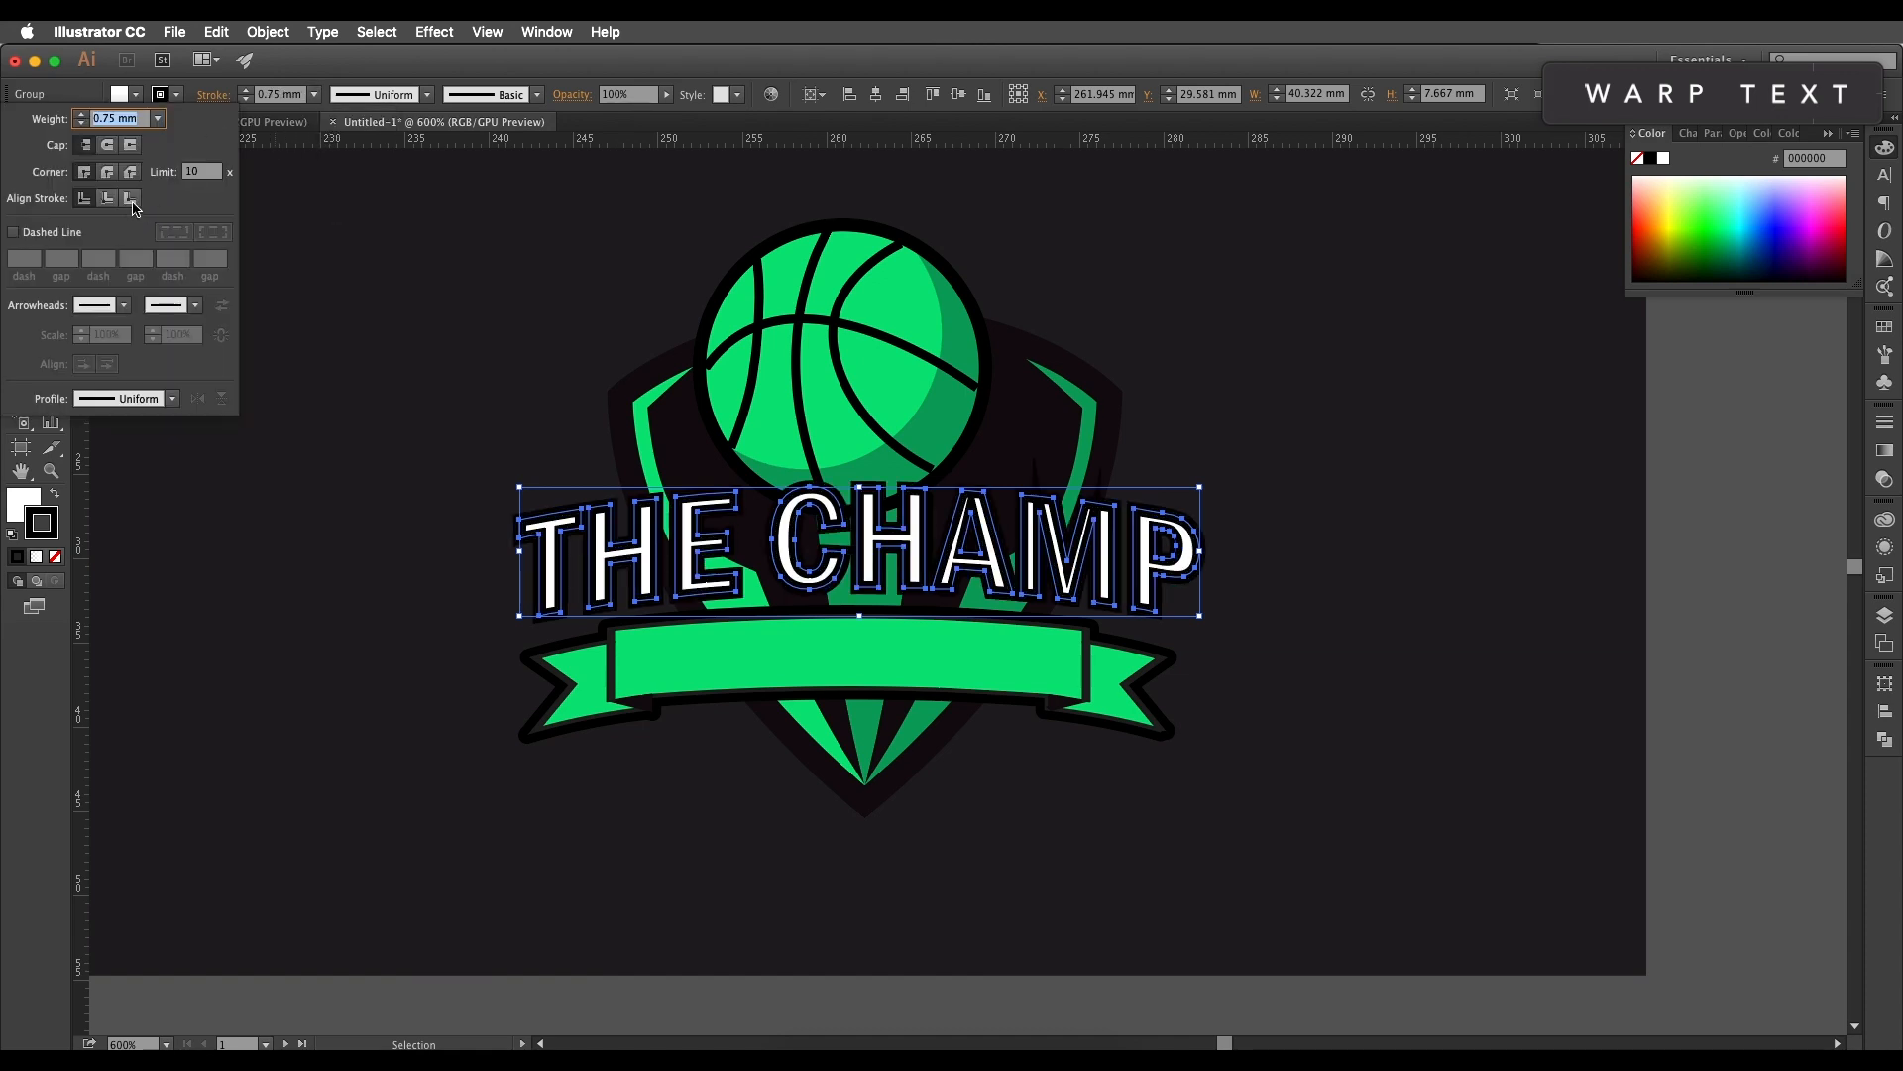
left_click(130, 198)
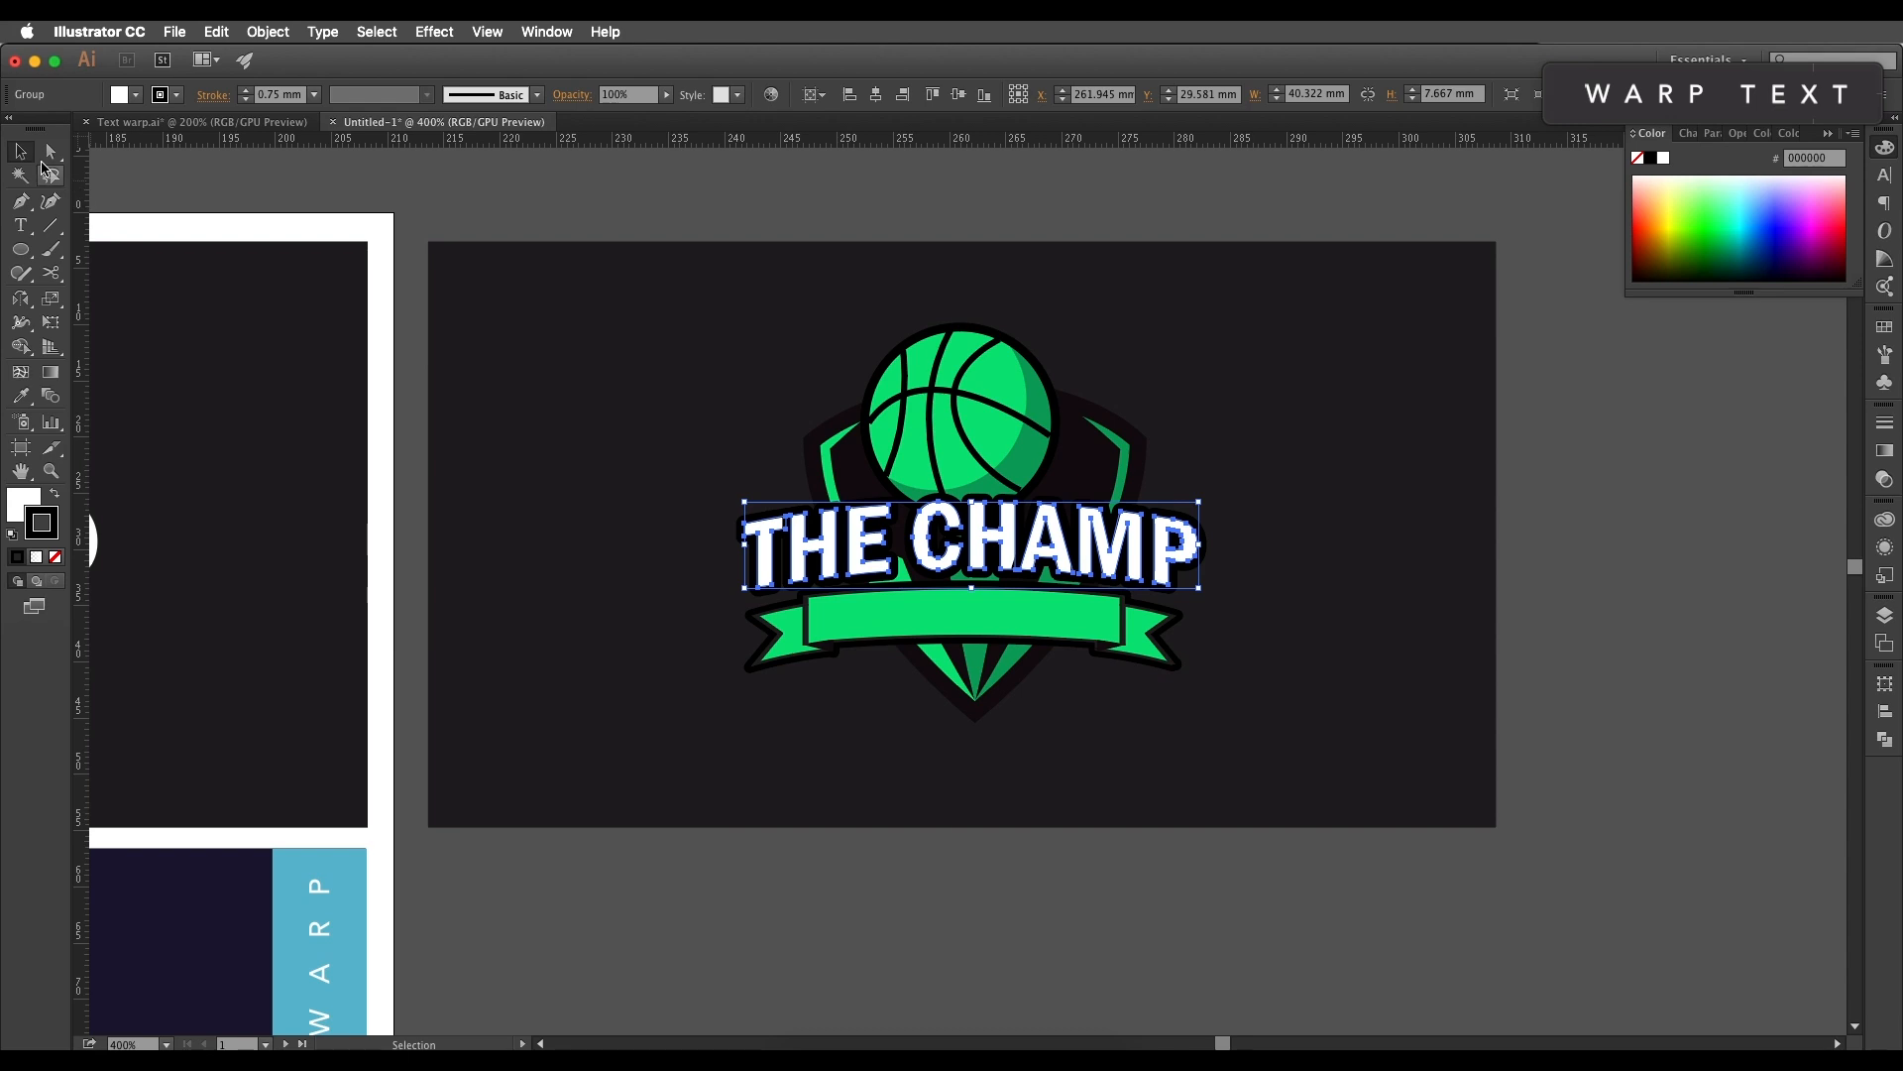
Step: Duplicate THE CHAMP lettering in place, remove the stroke from the front copy and deselect it
left_click(205, 183)
left_click(1031, 560)
key("a")
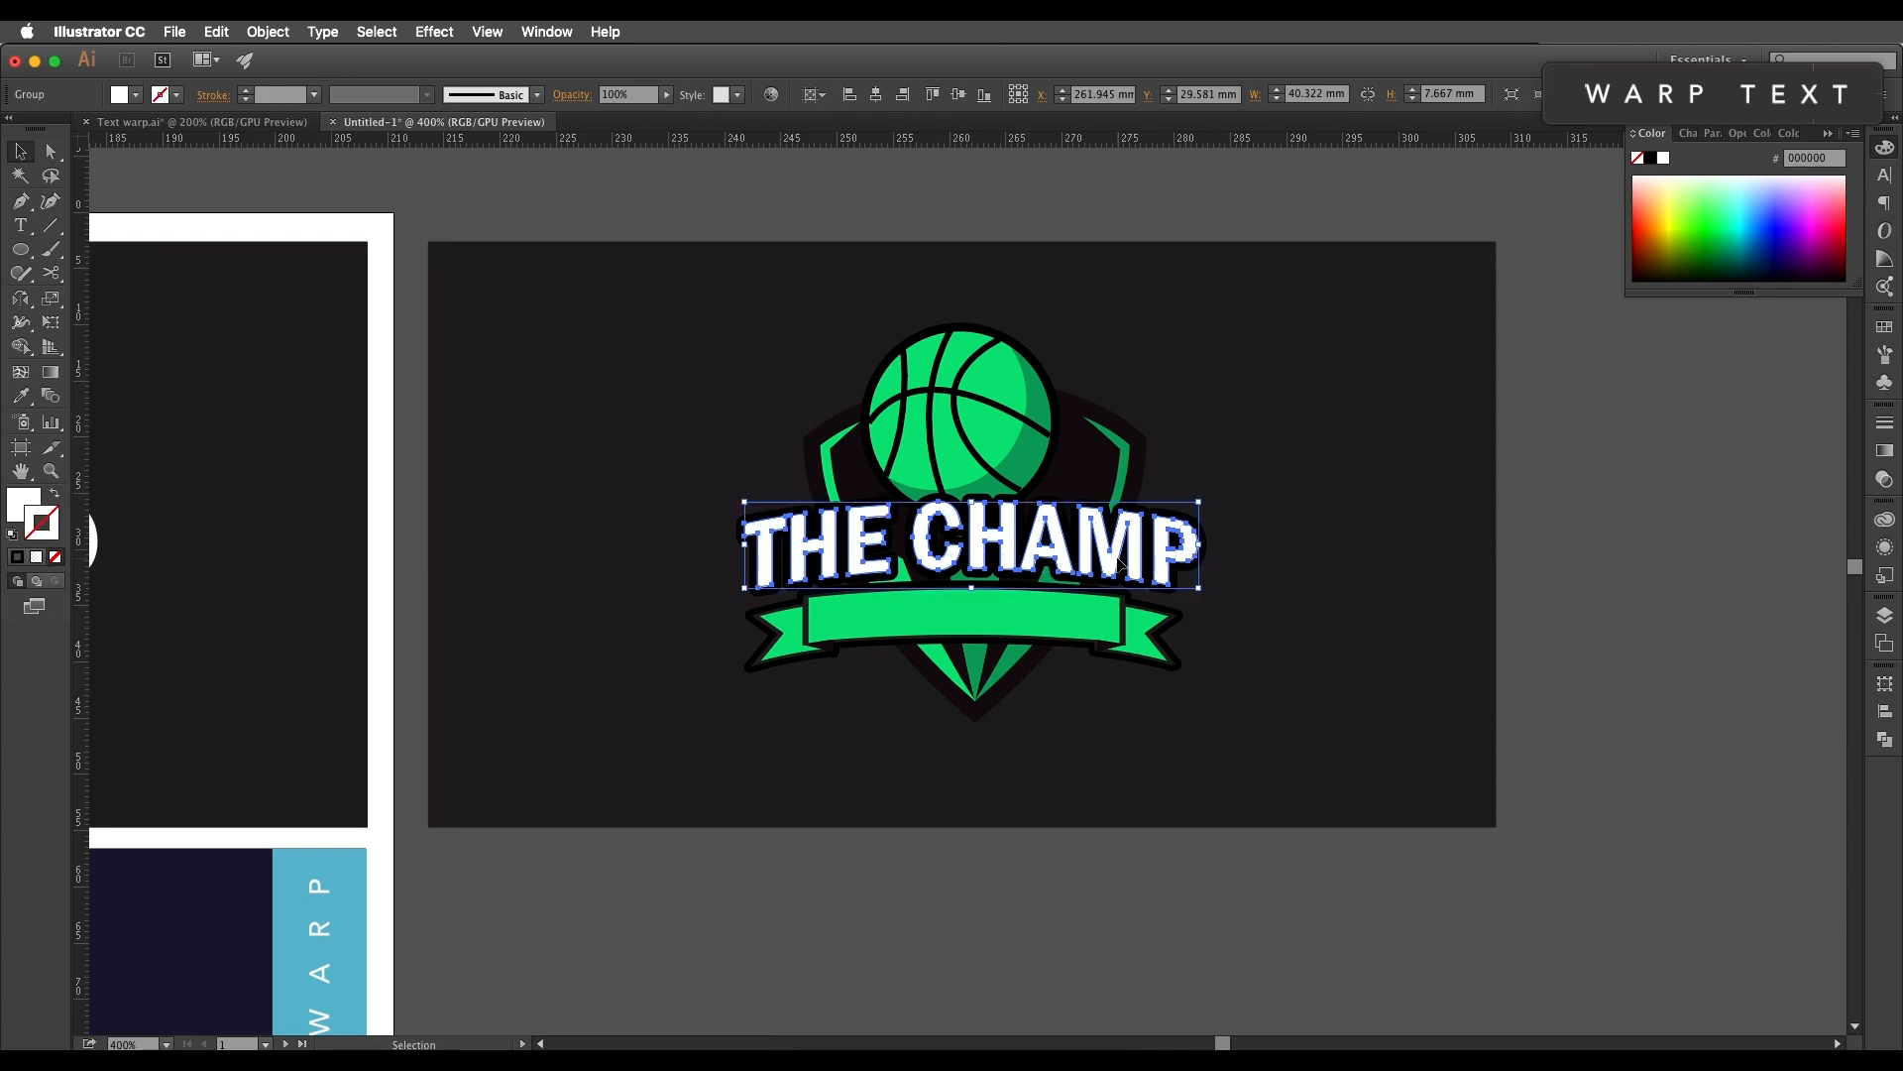
left_click(1228, 552)
key("space")
left_click_drag(1193, 527, 1418, 513)
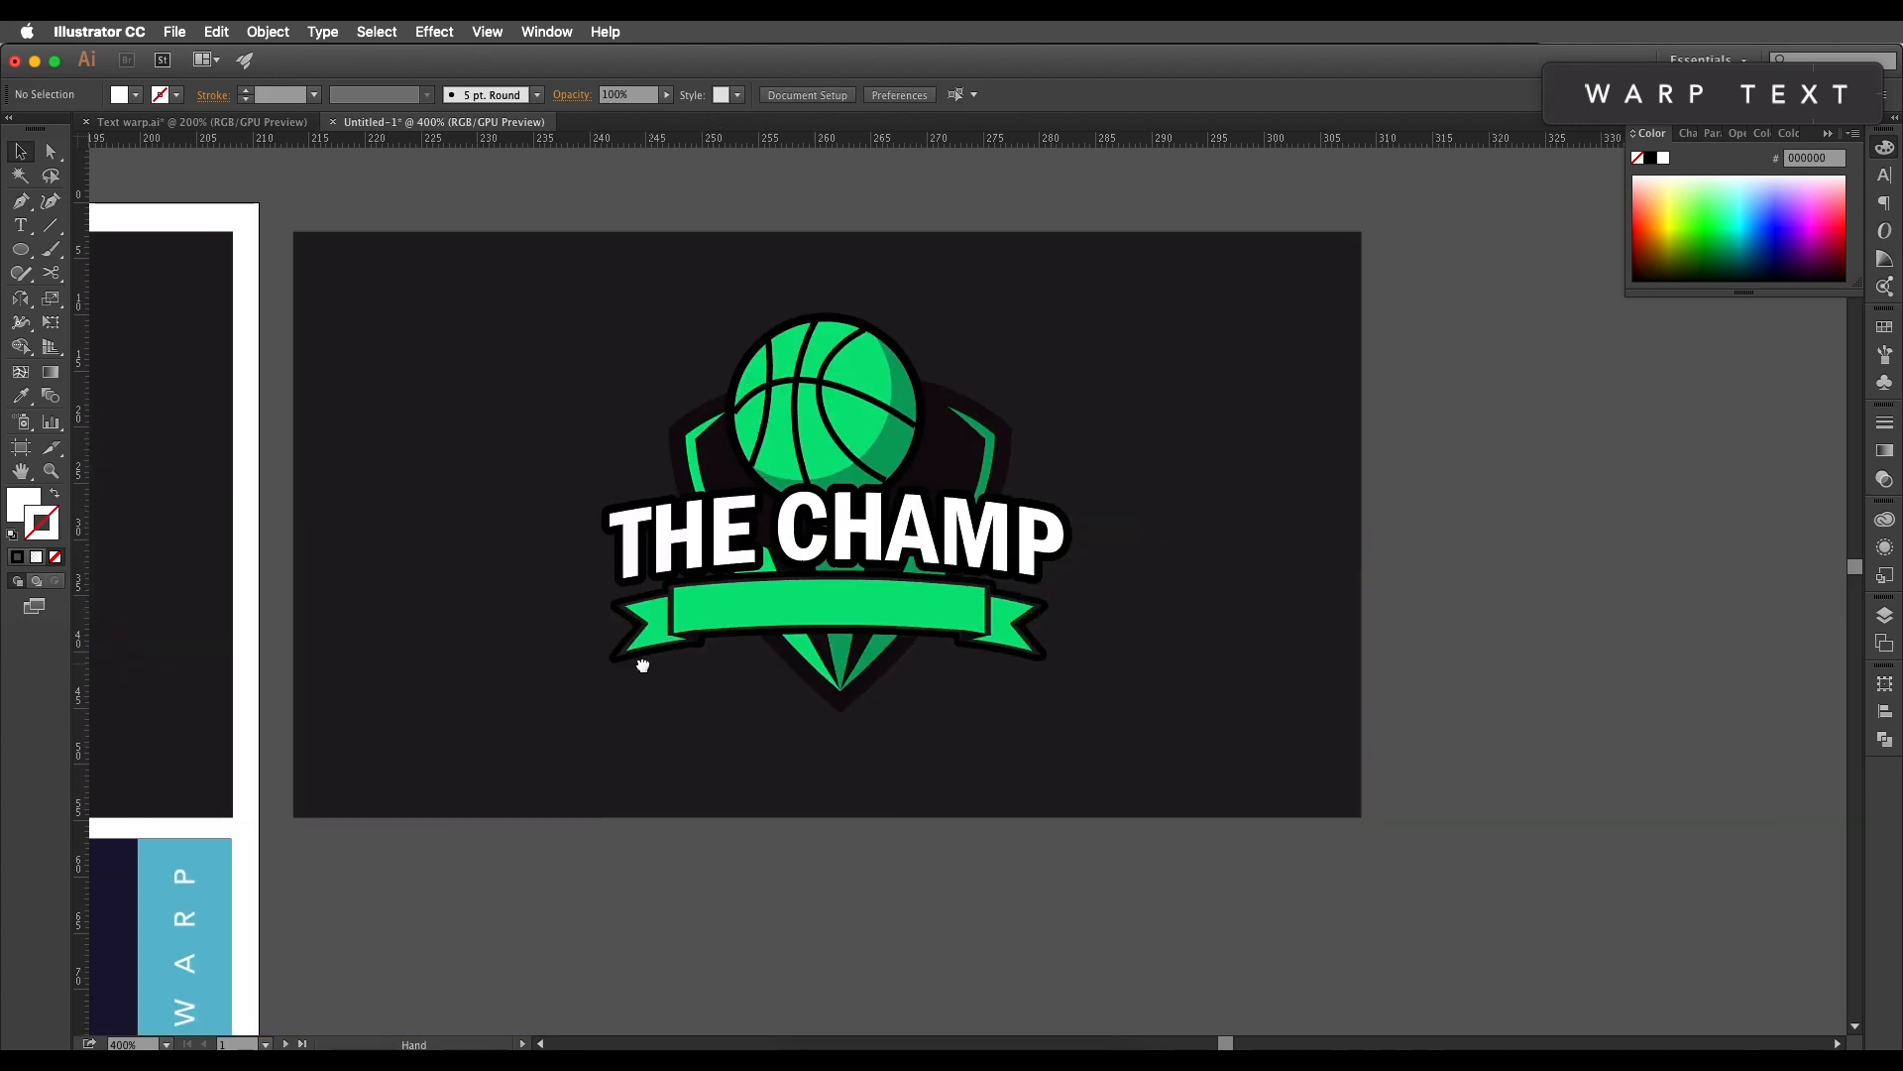
Step: Group the basketball, shield, lettering and ribbon into one logo group
left_click_drag(1112, 914, 541, 309)
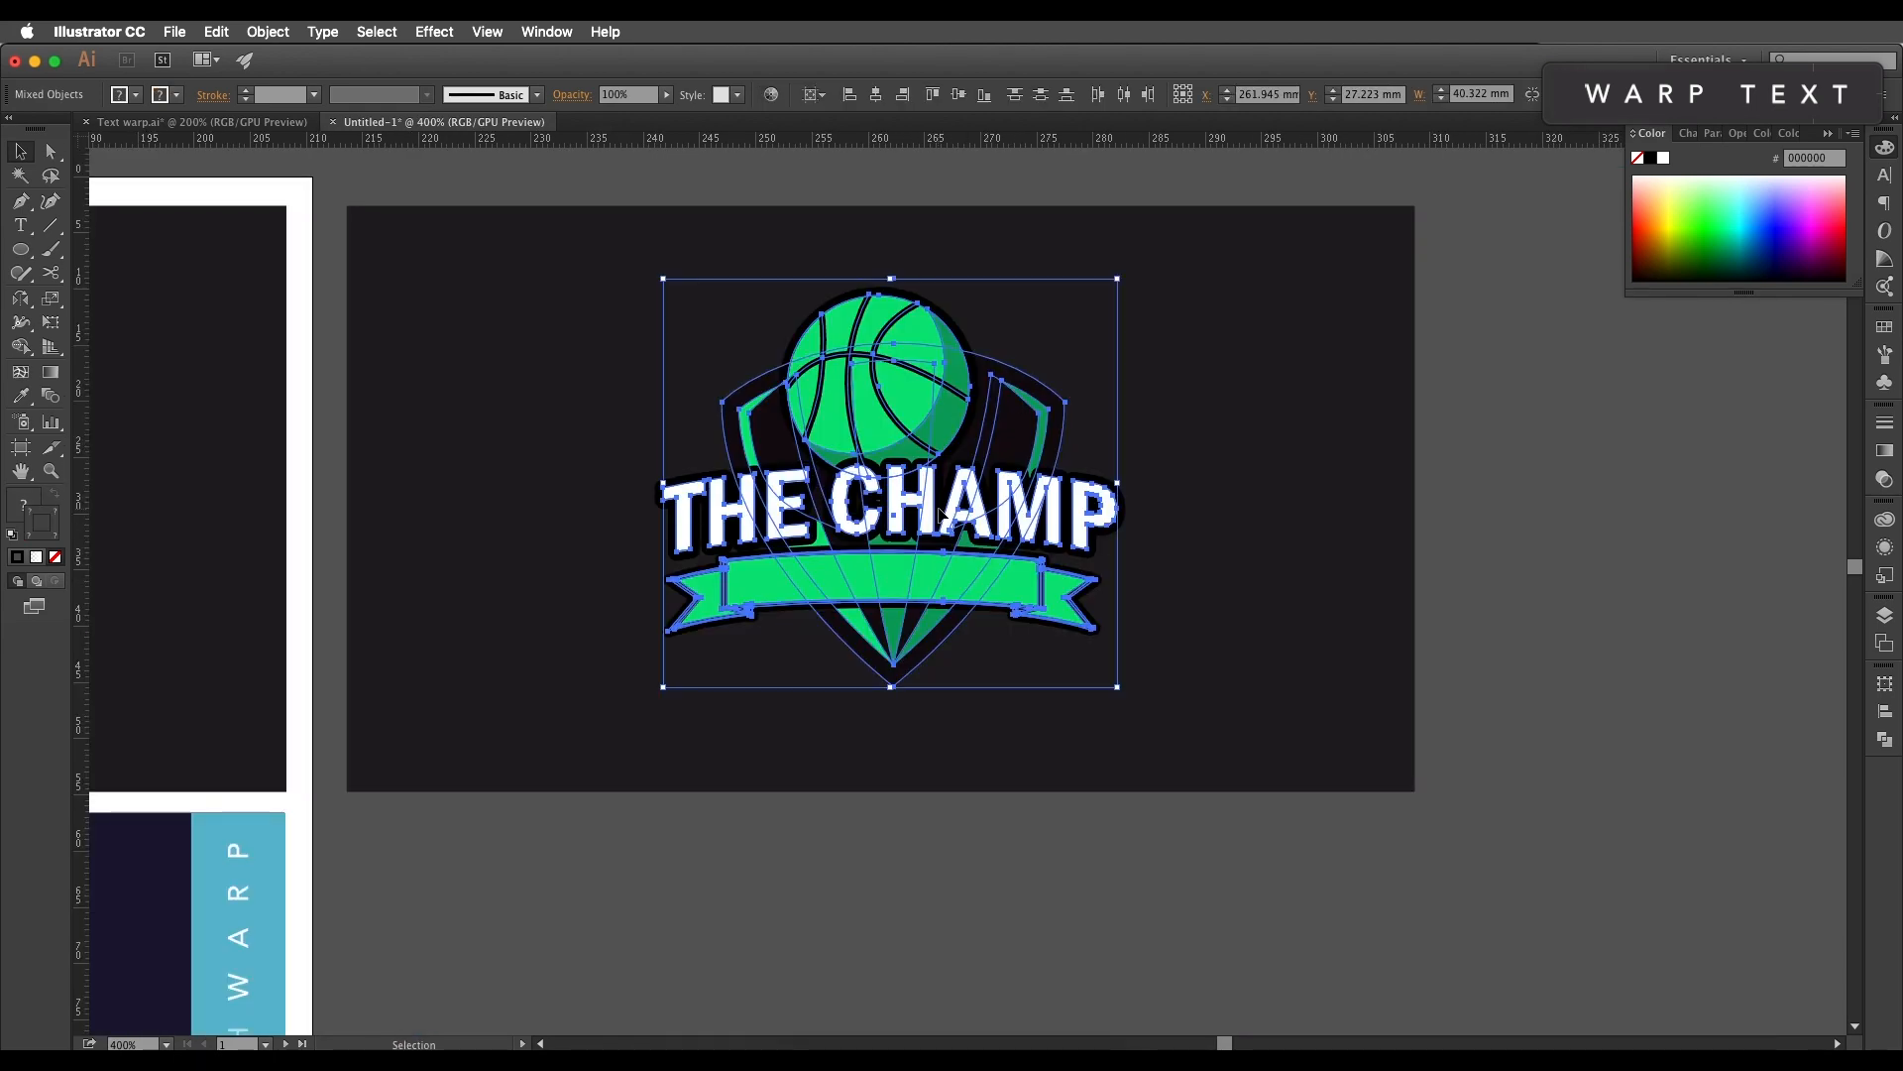
key("super+g")
left_click(1098, 814)
left_click_drag(1006, 697, 1029, 717)
left_click(995, 609)
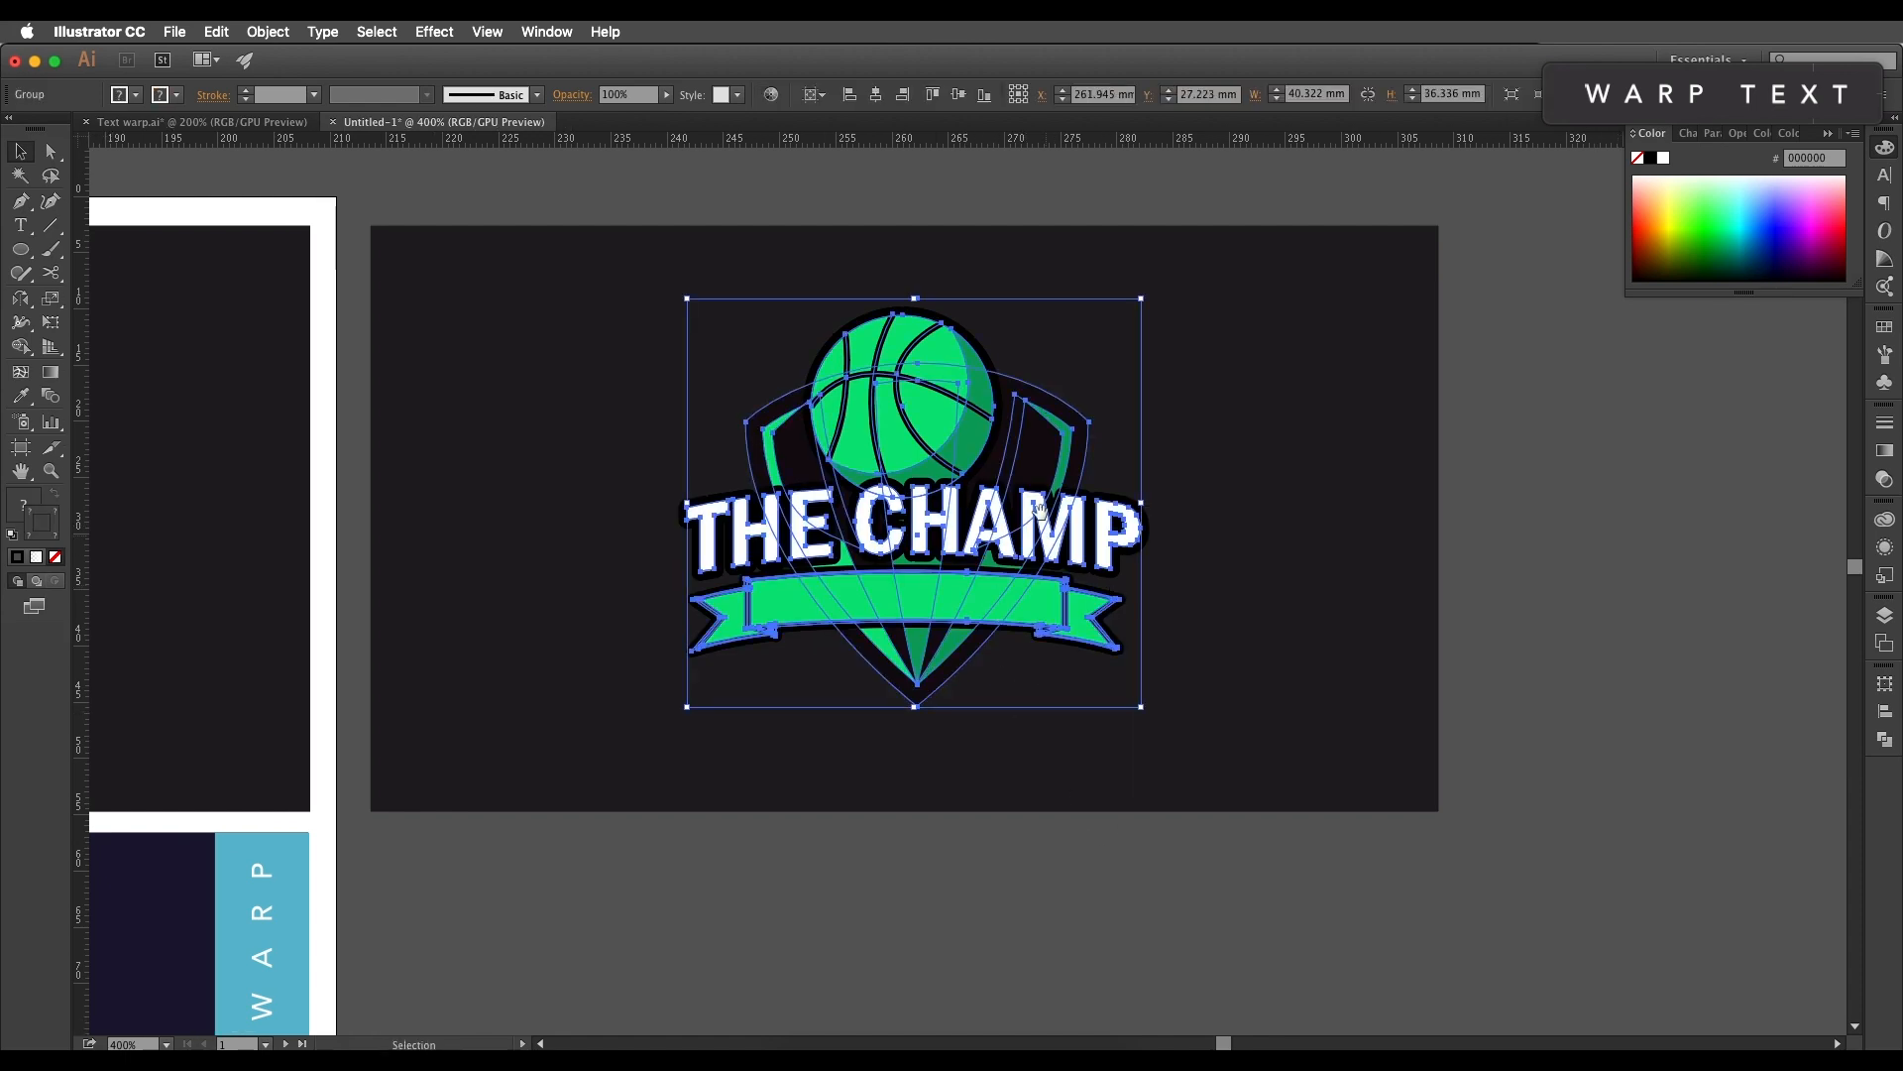
Step: Isolate the logo group and expand the basketball's appearance
left_click_drag(883, 502, 959, 628)
scroll(960, 630, "up", 1)
double_click(1004, 536)
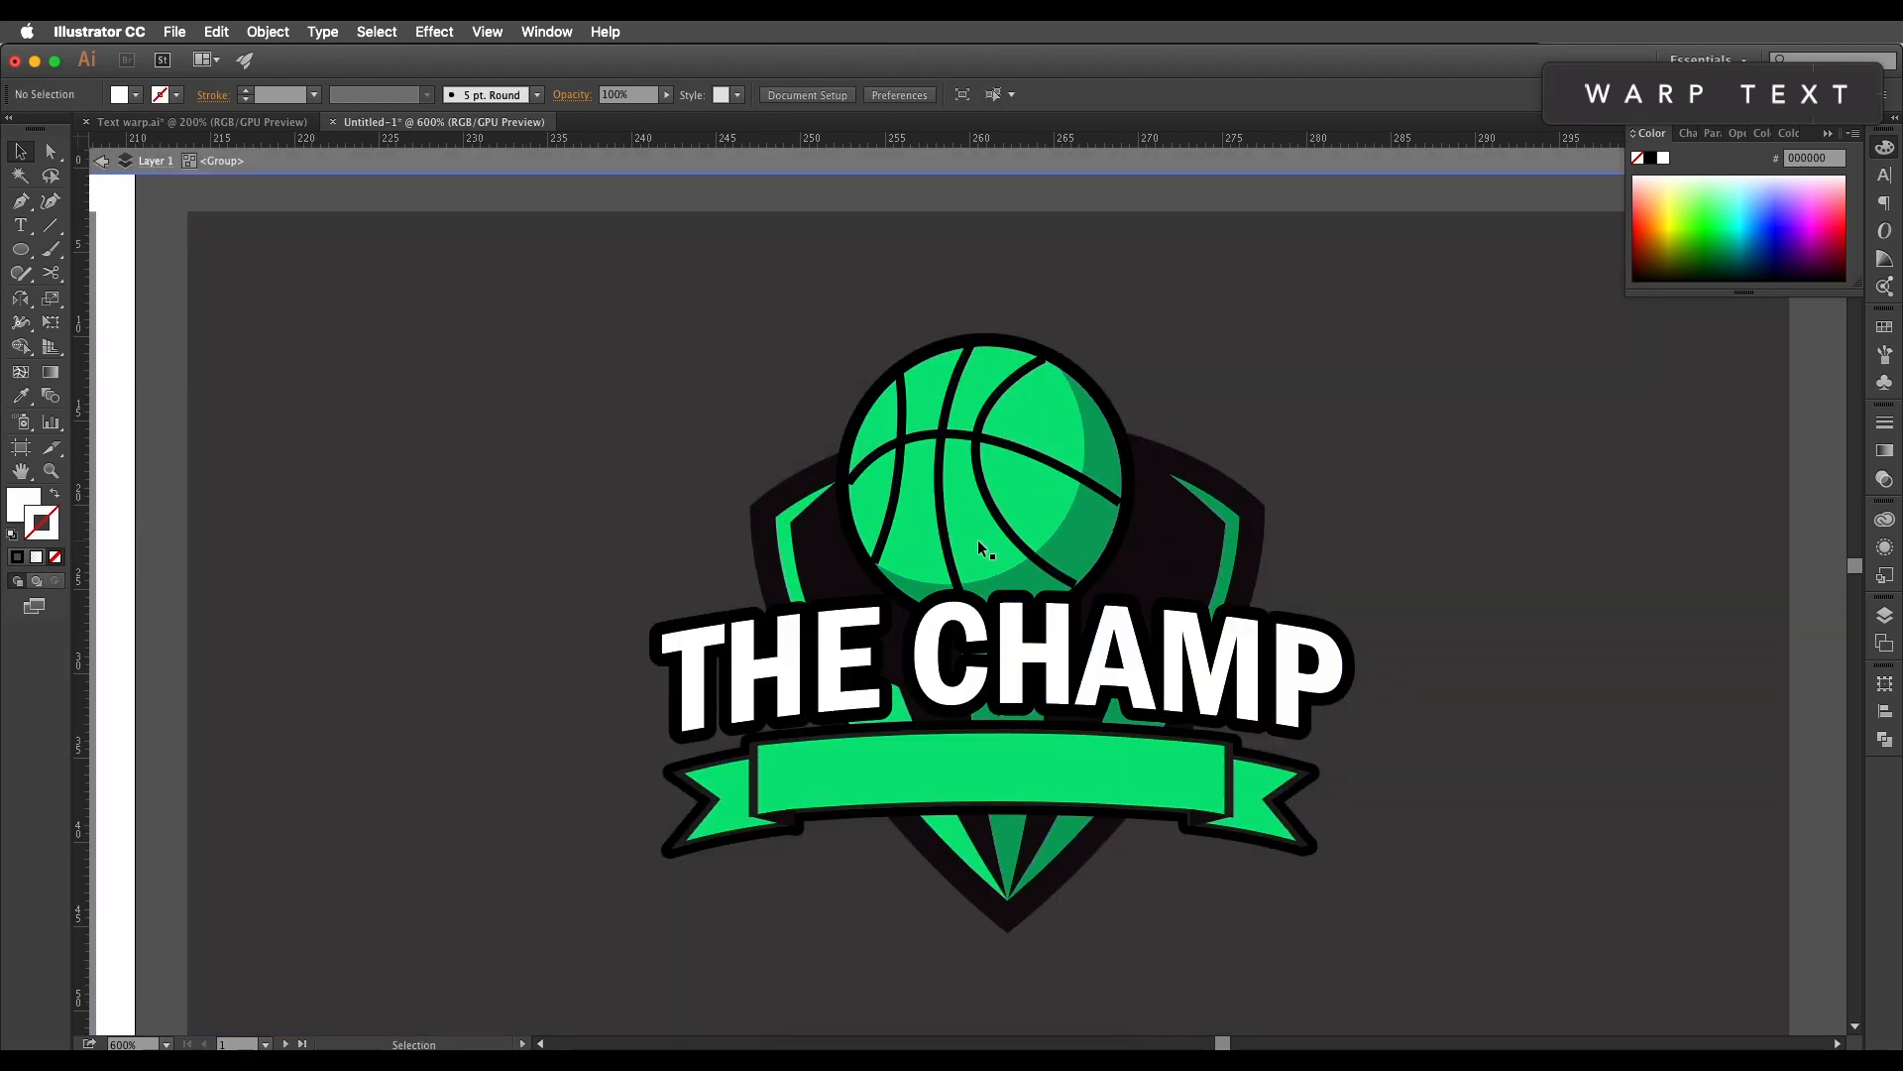
left_click(1107, 408)
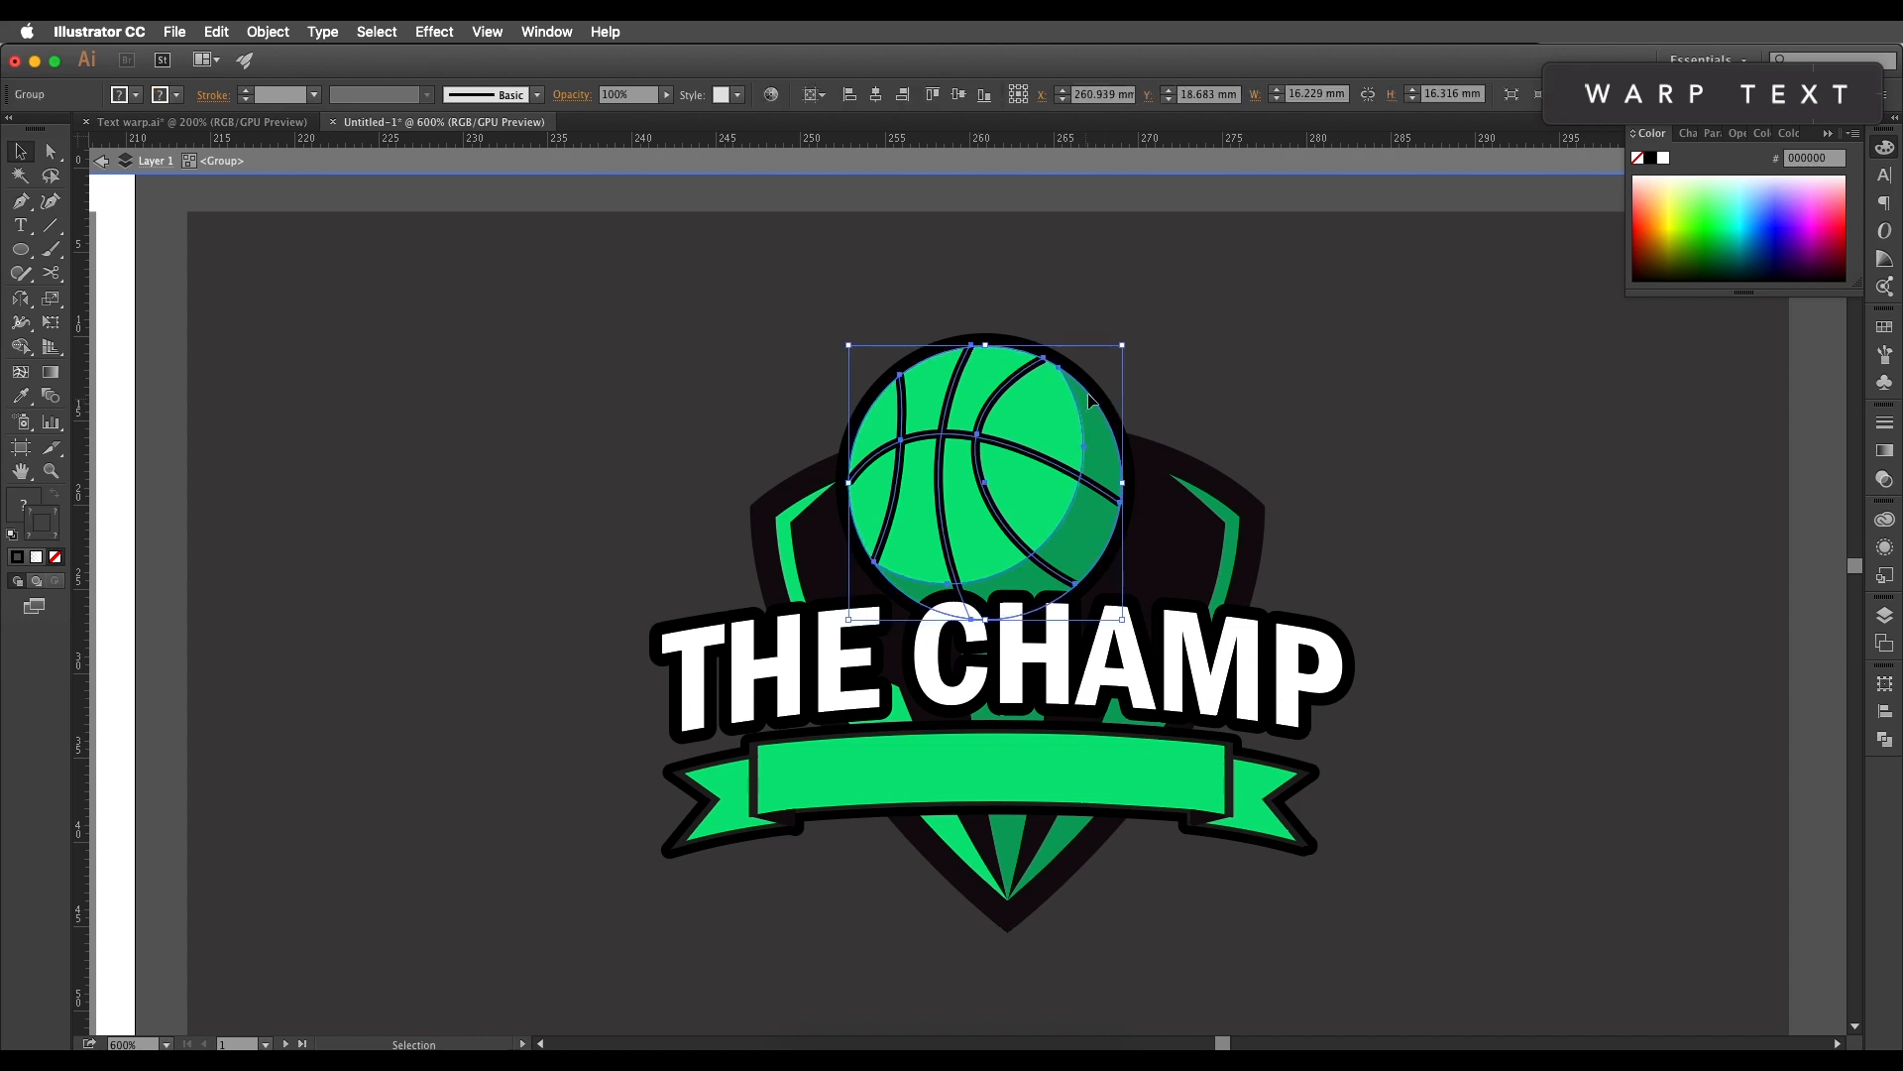
left_click(268, 31)
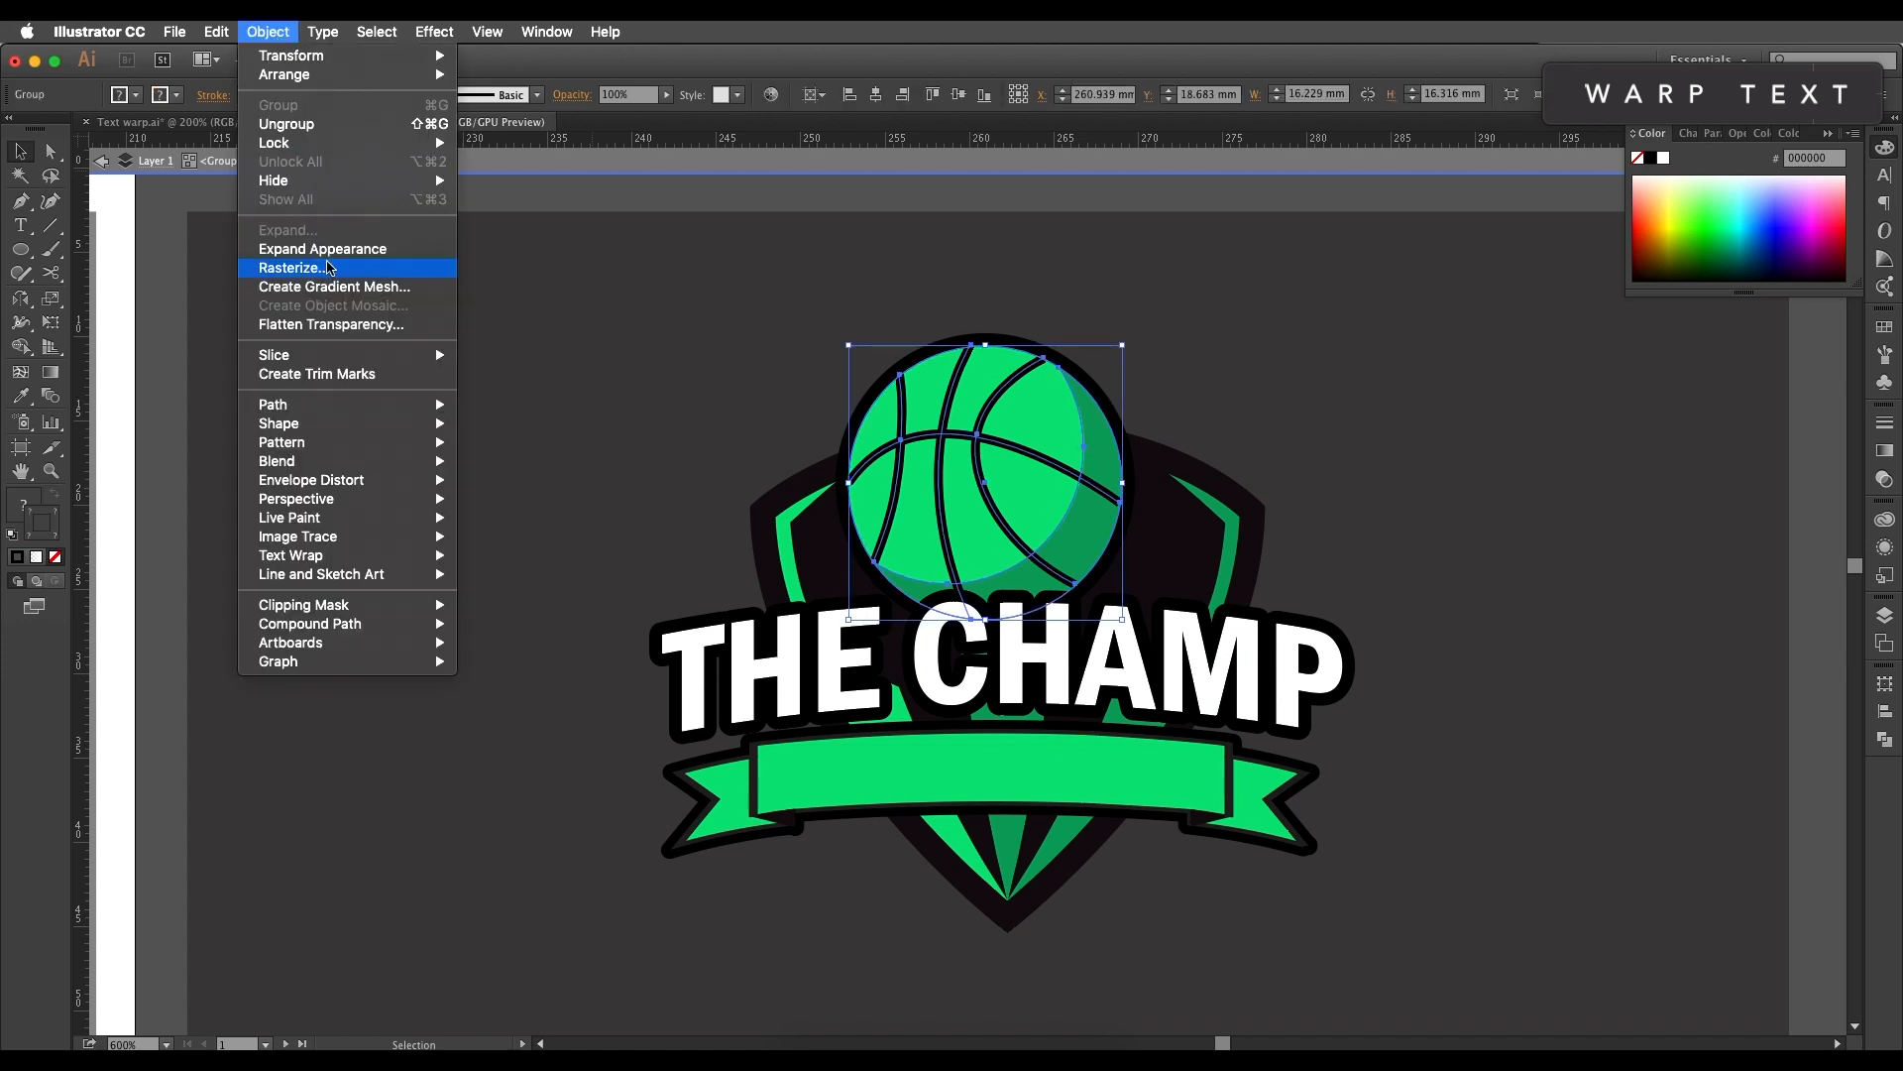
left_click(338, 244)
Step: Expand the appearance of the stroked THE CHAMP lettering inside the logo group
left_click_drag(1162, 680, 1136, 590)
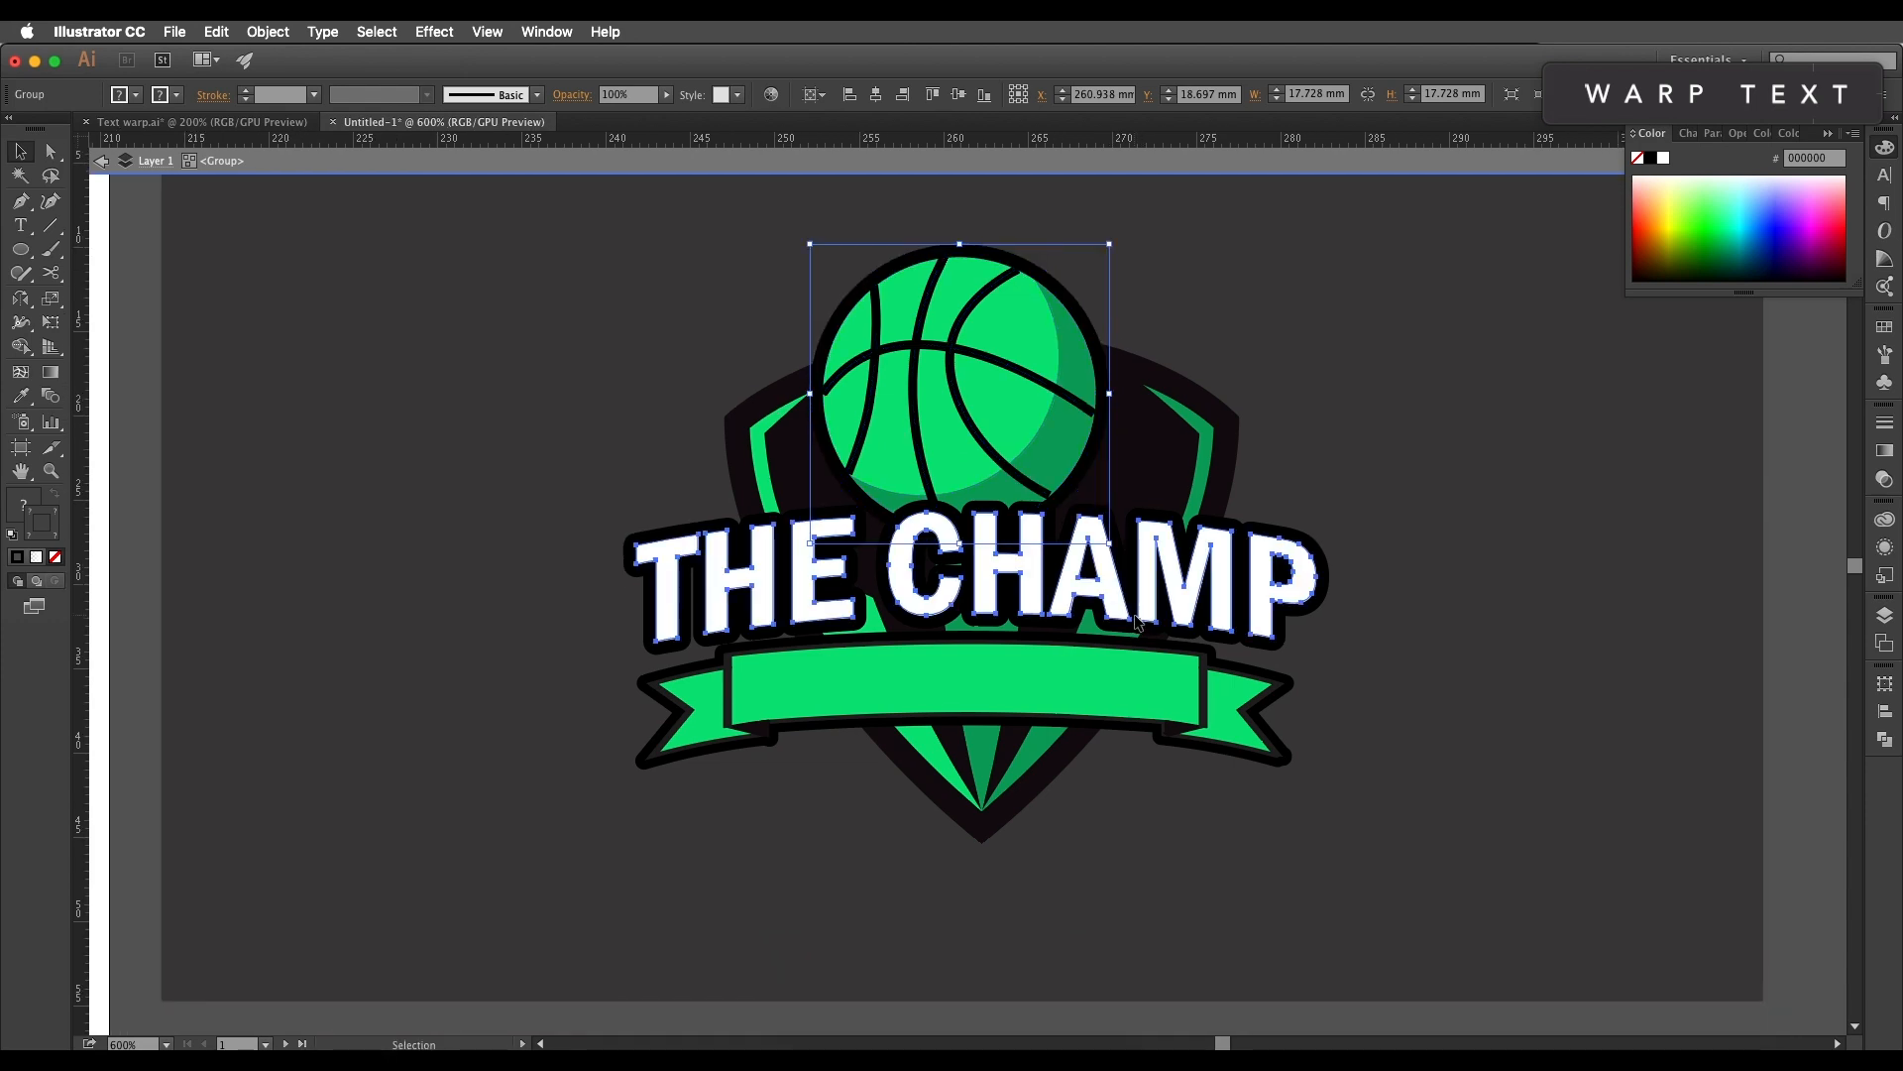
left_click(1140, 588)
left_click(268, 31)
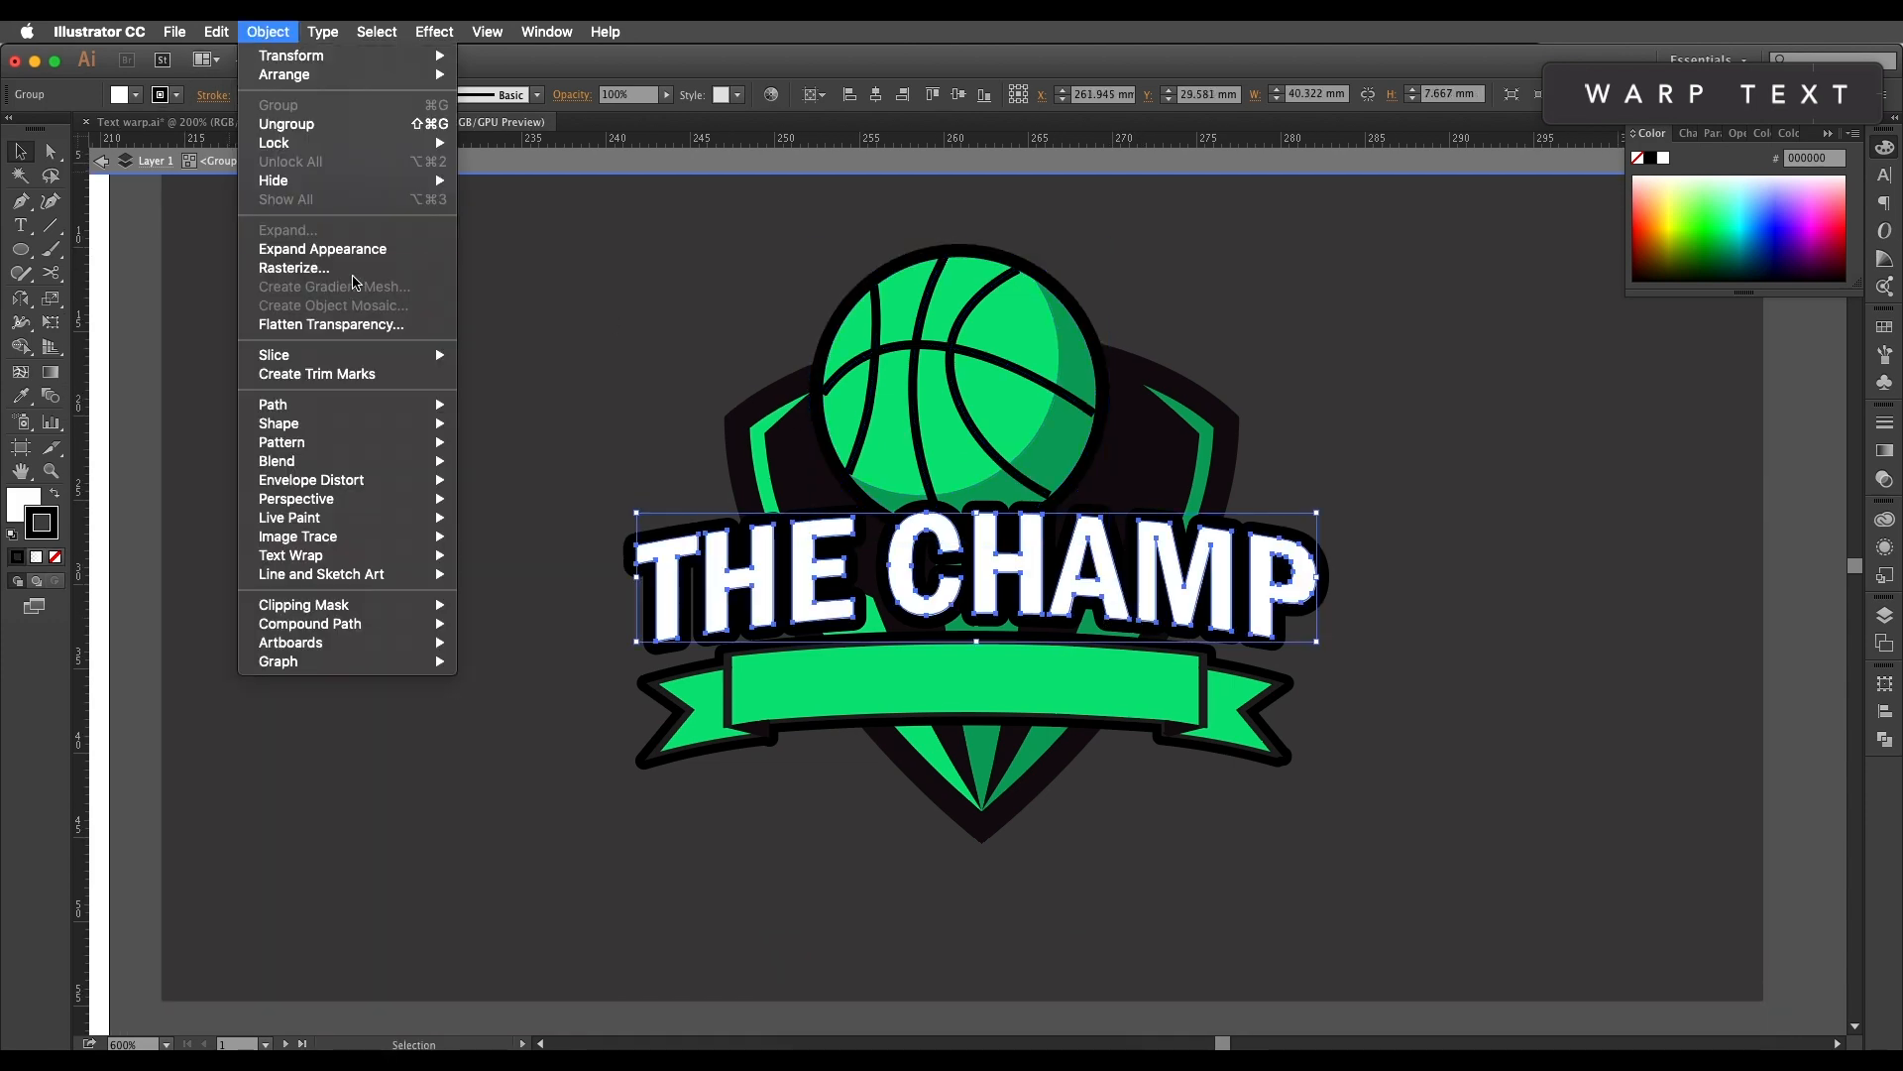
left_click(357, 260)
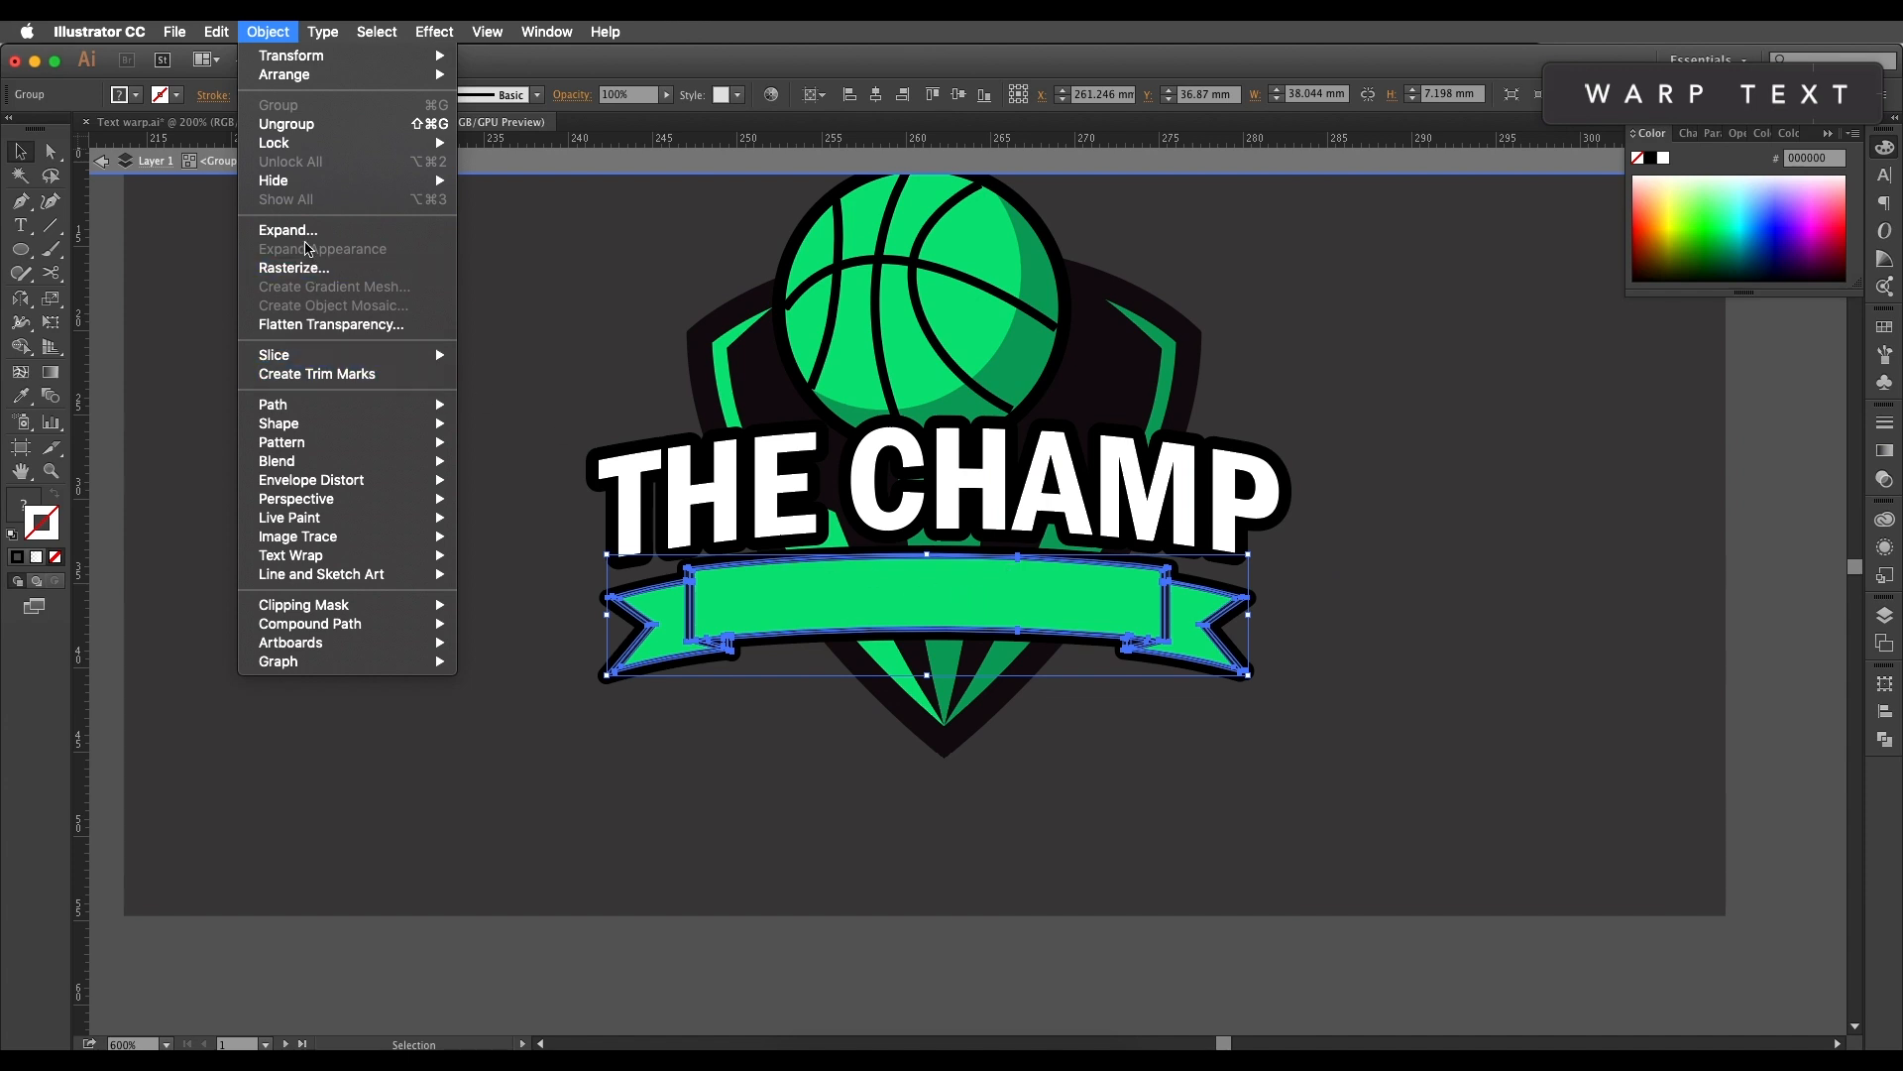
Step: Expand the fill of the ribbon artwork inside the logo group
left_click(285, 229)
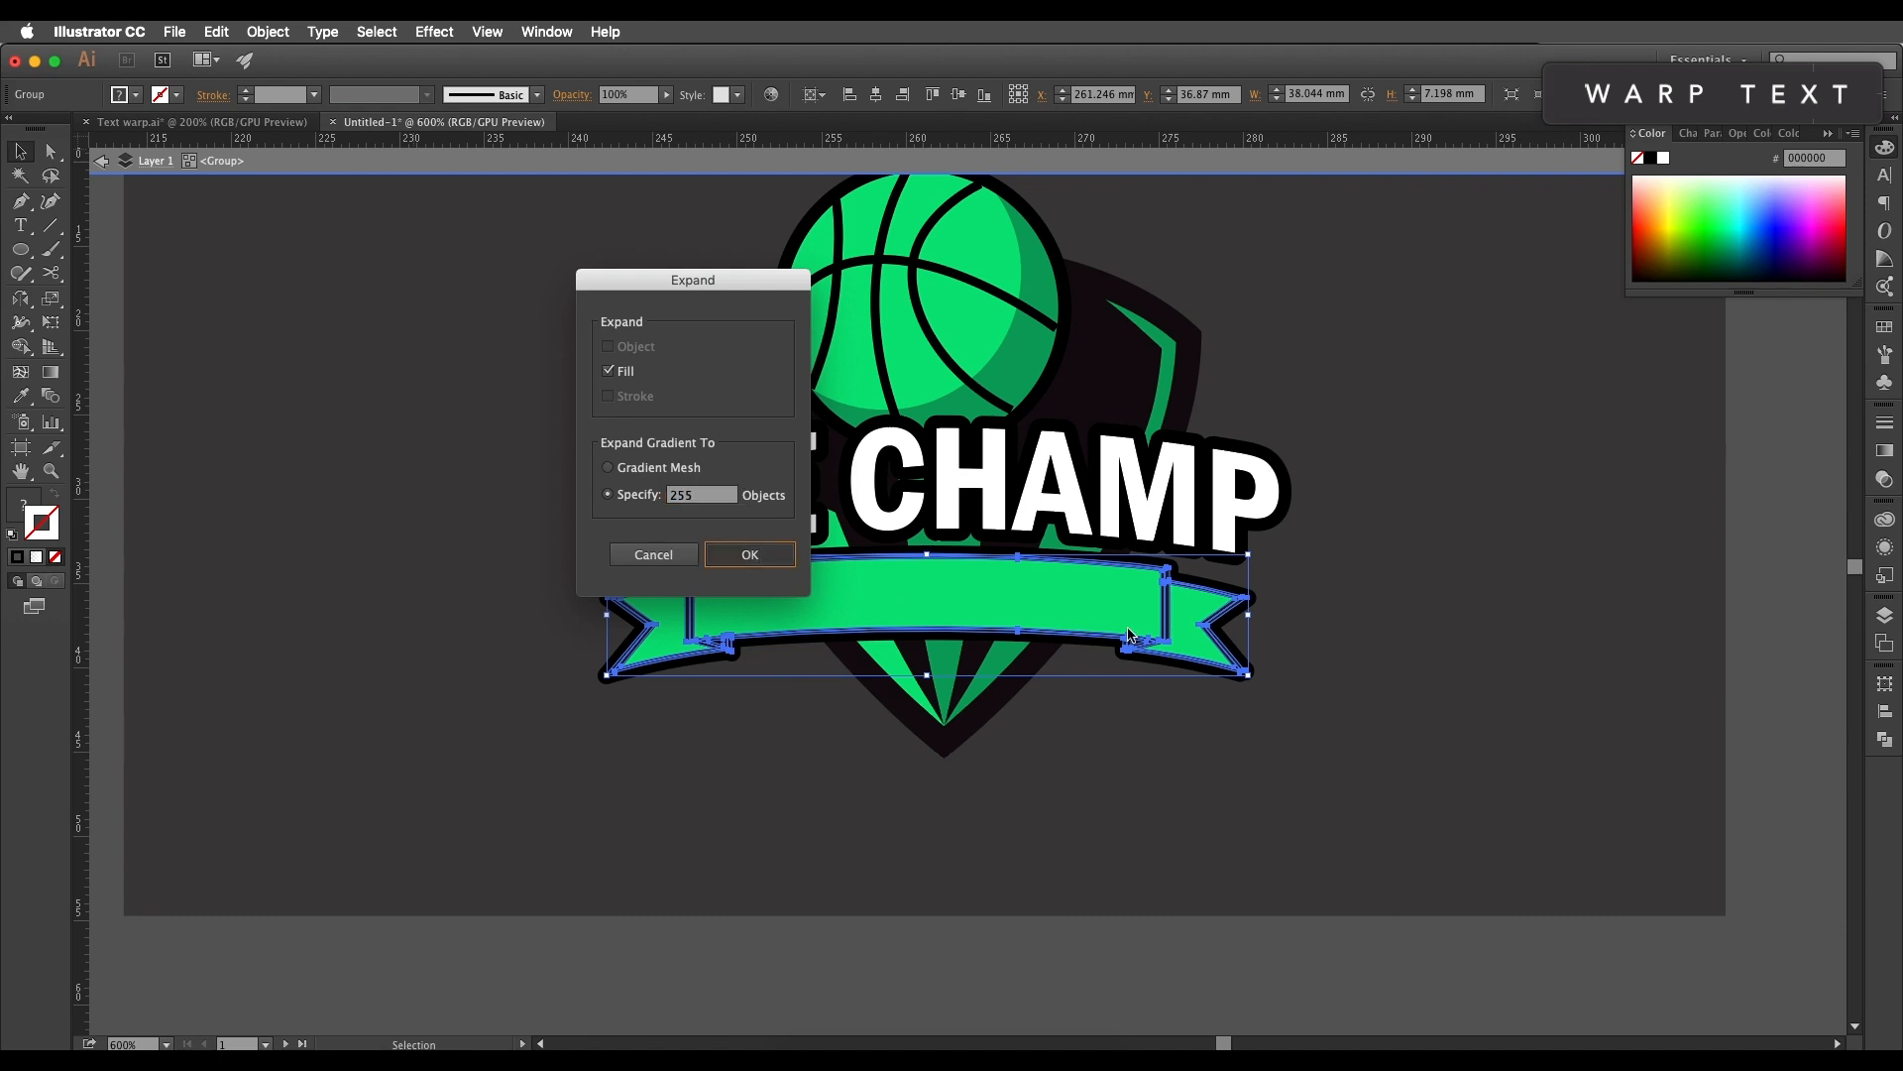
left_click(746, 554)
left_click(1232, 780)
left_click_drag(940, 535, 892, 497)
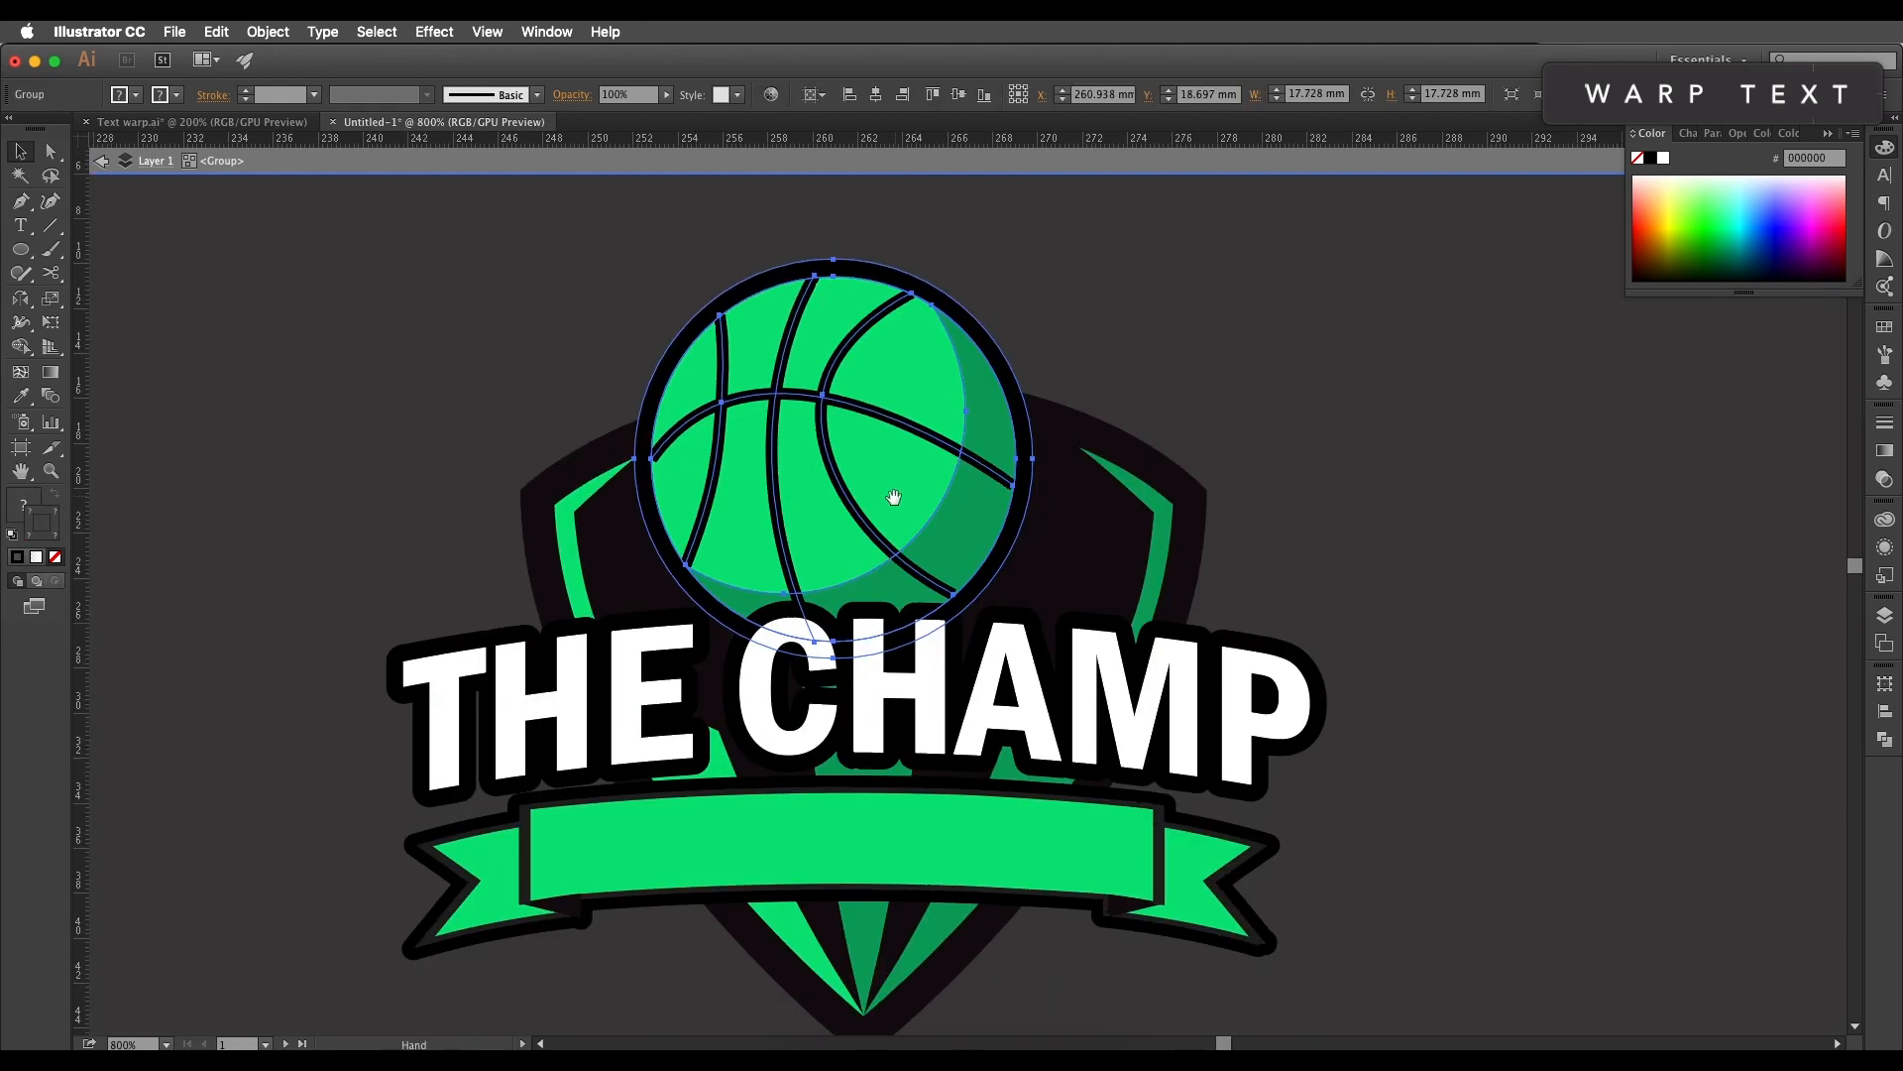
left_click(876, 611)
left_click_drag(877, 612, 925, 537)
Step: Delete the front green ribbon from the isolated logo group and select the ribbon's black outline path
left_click(591, 499)
left_click(936, 784)
left_click_drag(936, 785, 756, 658)
double_click(980, 705)
key("Escape")
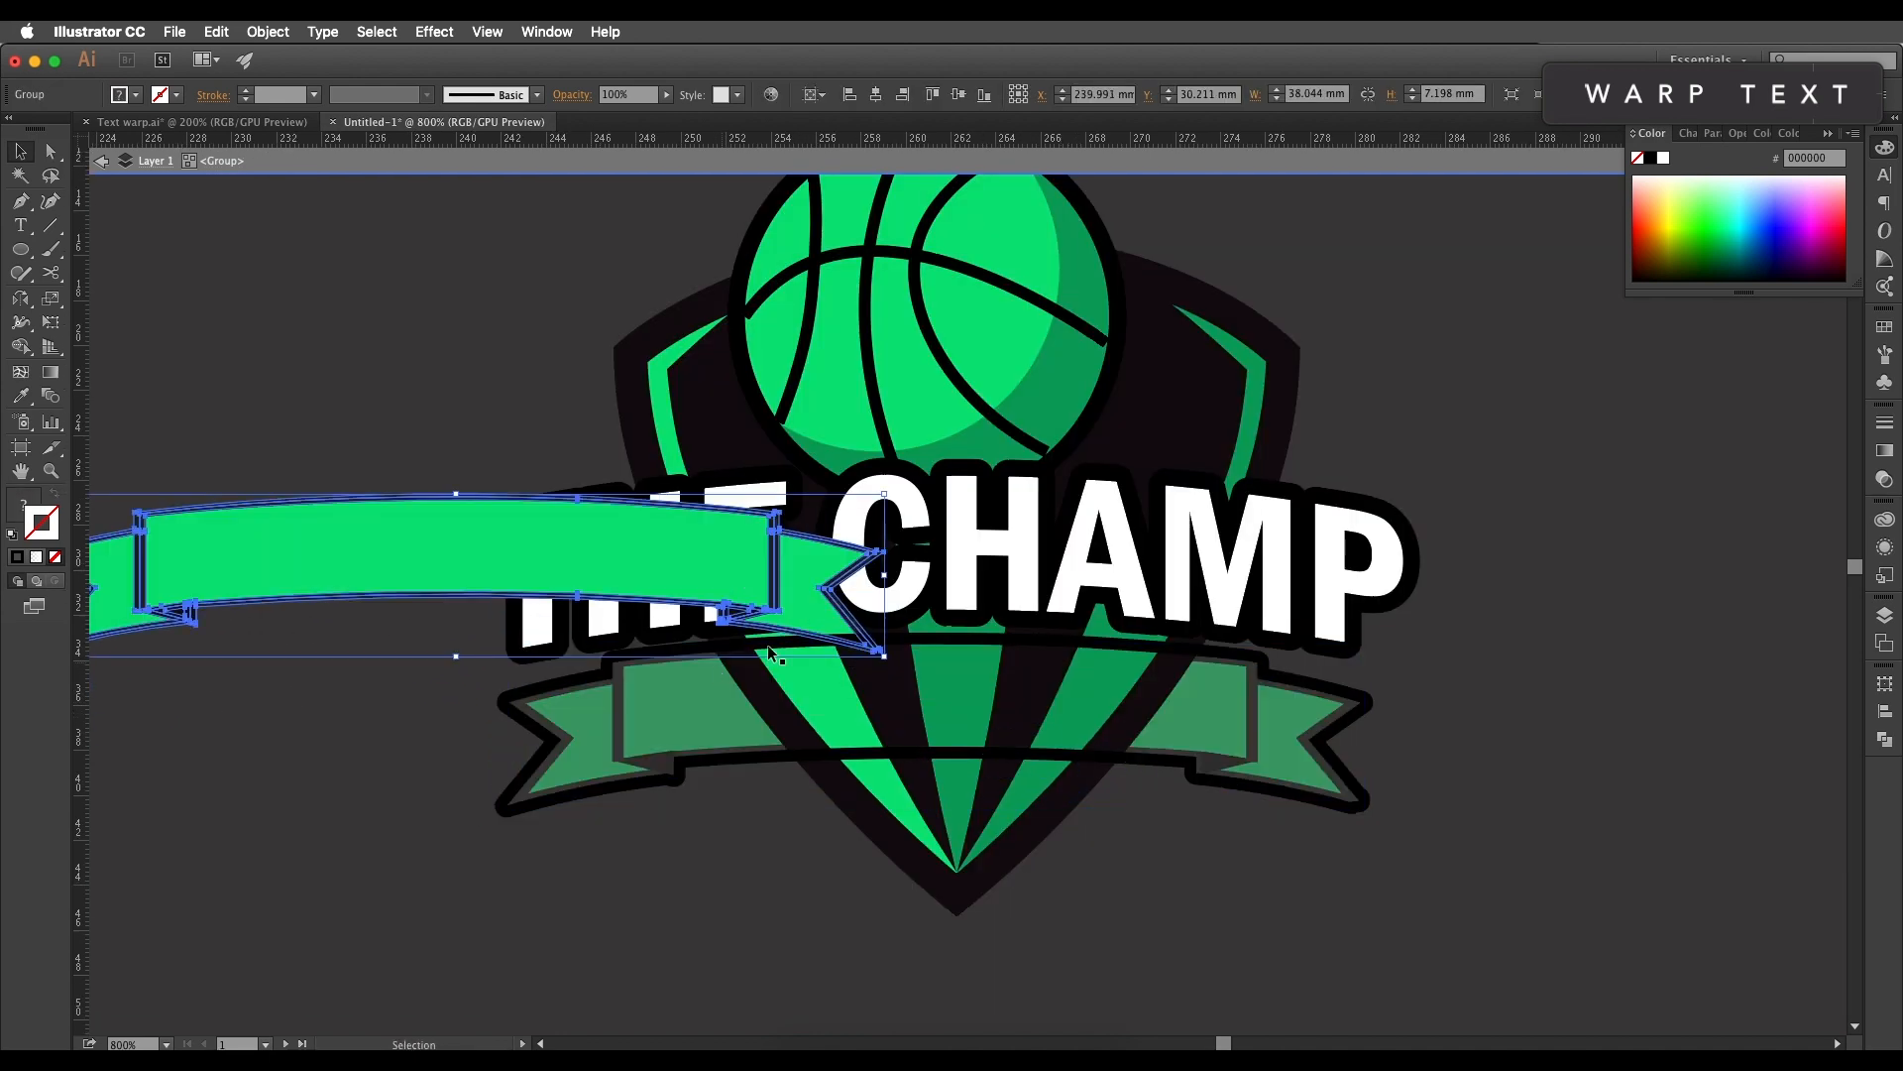
key("Delete")
left_click(729, 765)
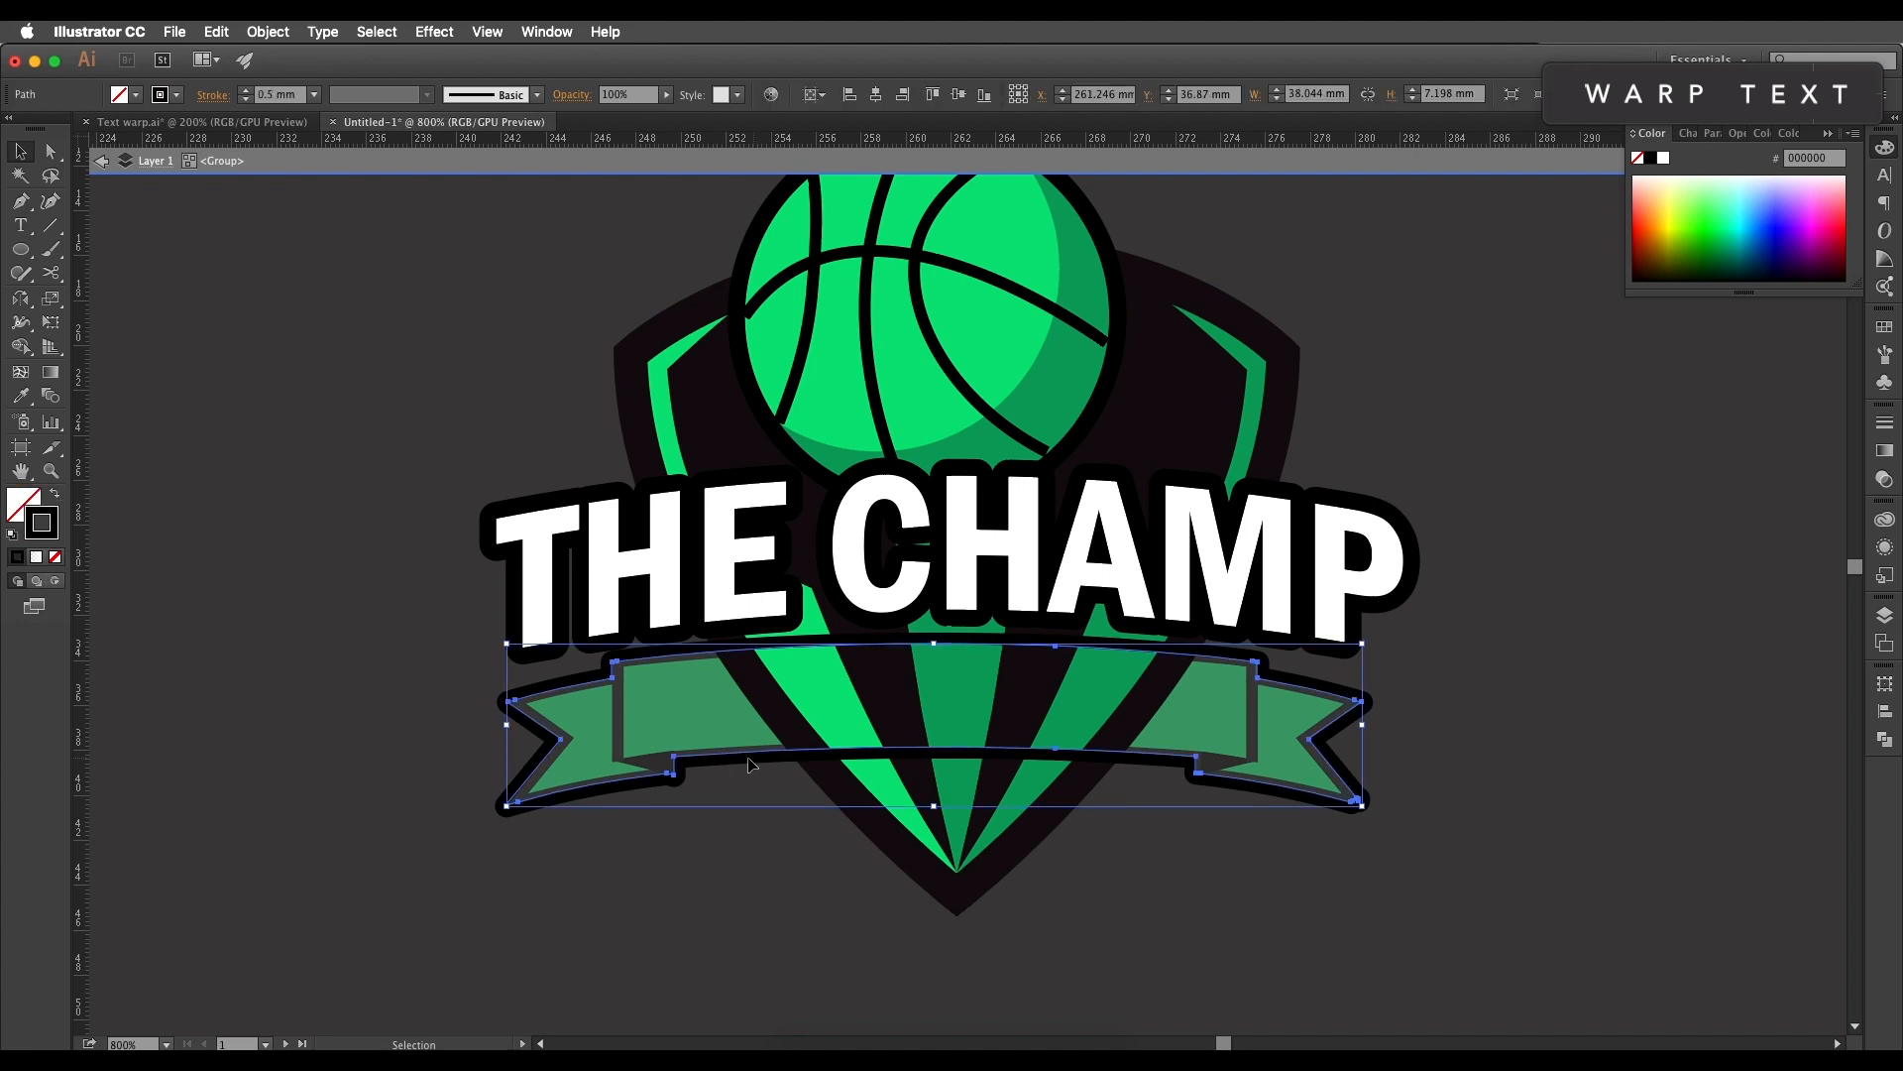
Step: Fill the ribbon's outline path with the near-black colour 070607
left_click(26, 507)
double_click(26, 505)
left_click(1457, 284)
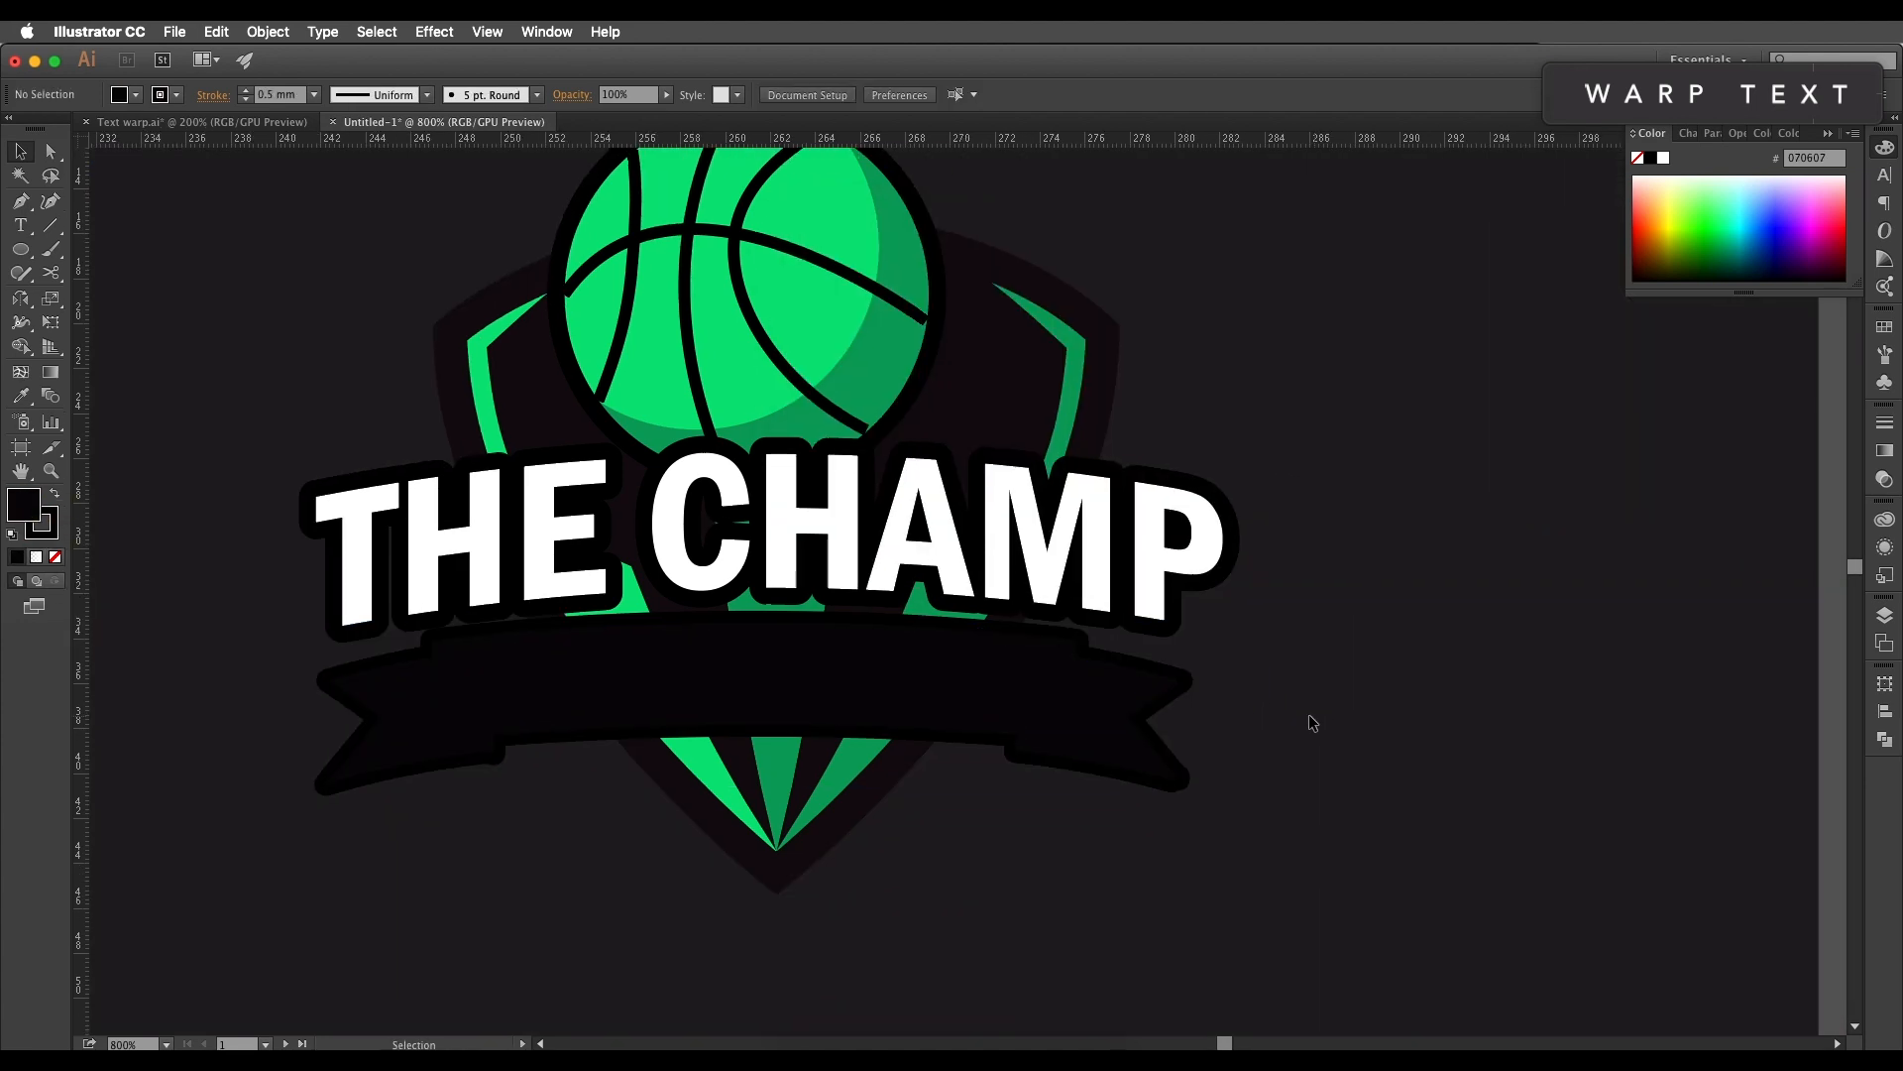
Step: Leave isolation mode and unite all shapes of the expanded logo copy into a single silhouette with Pathfinder
key("super+minus")
left_click(1021, 615)
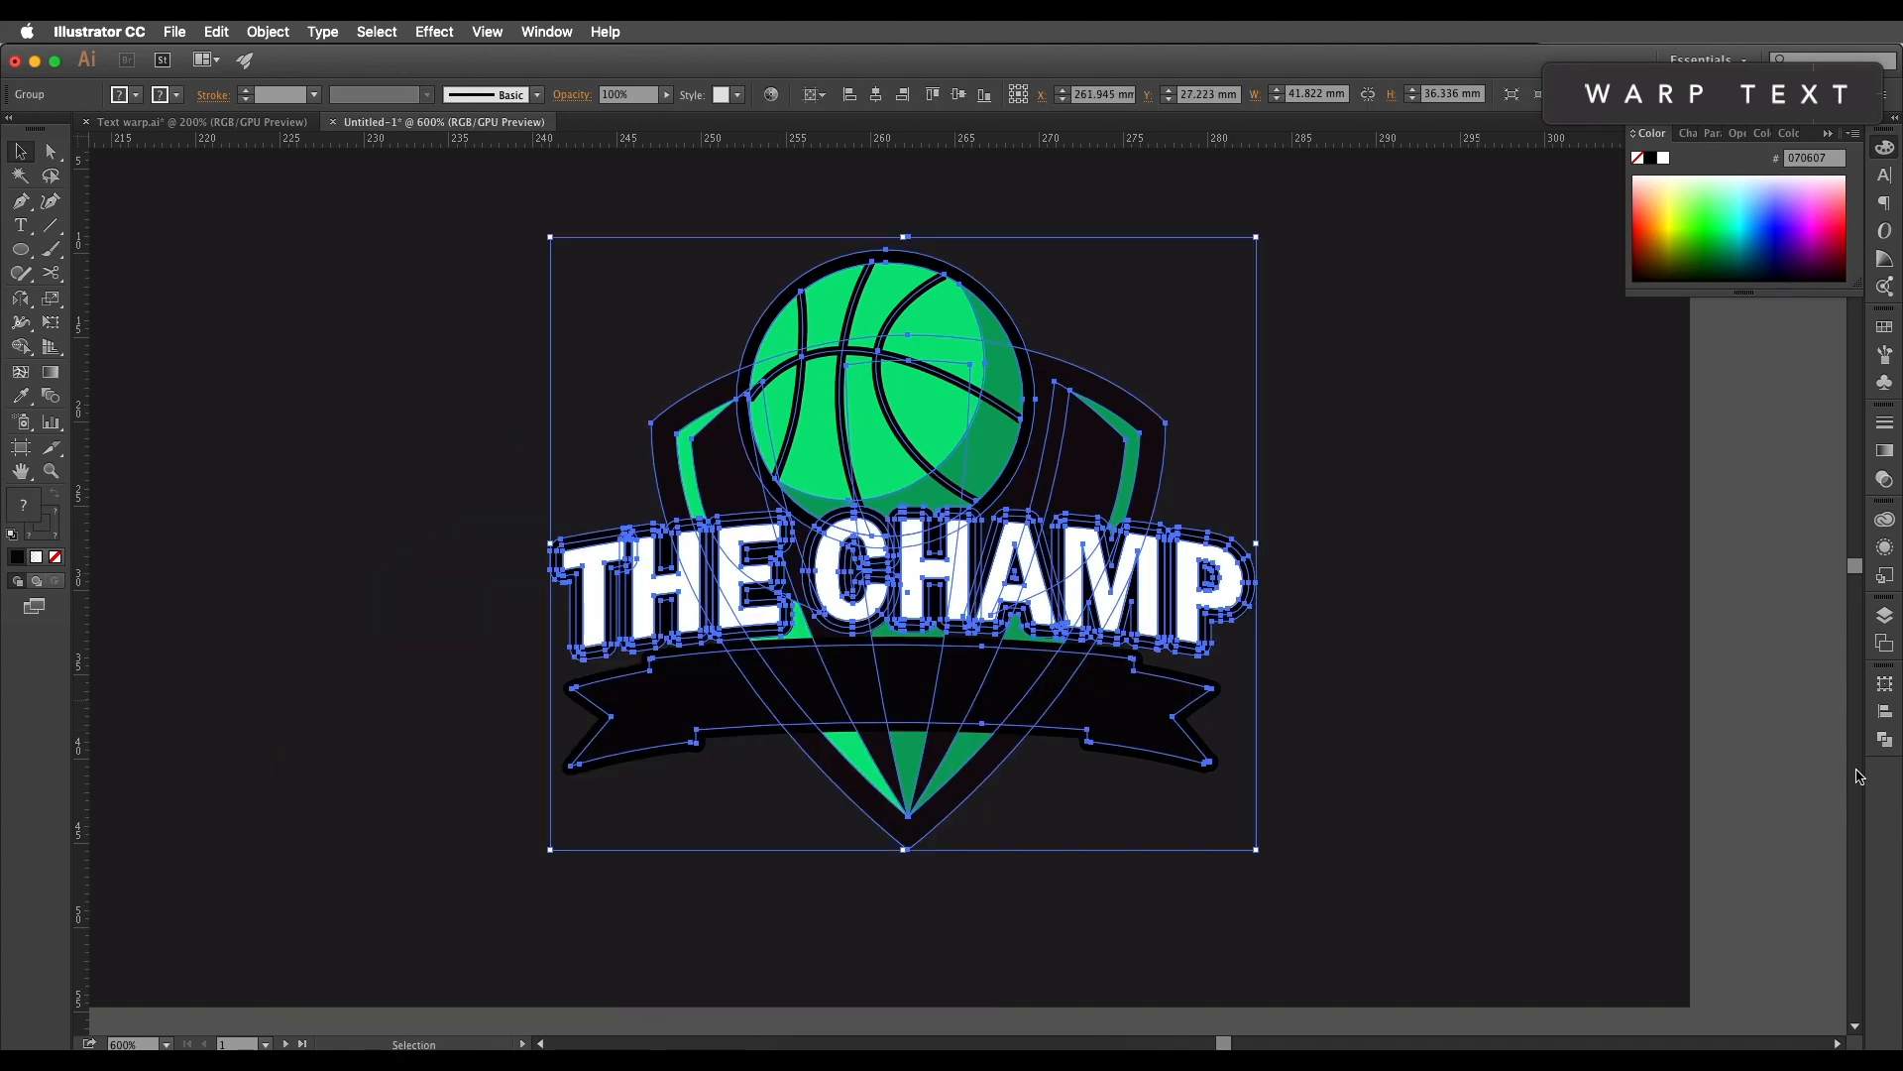
left_click(1884, 739)
left_click(1643, 713)
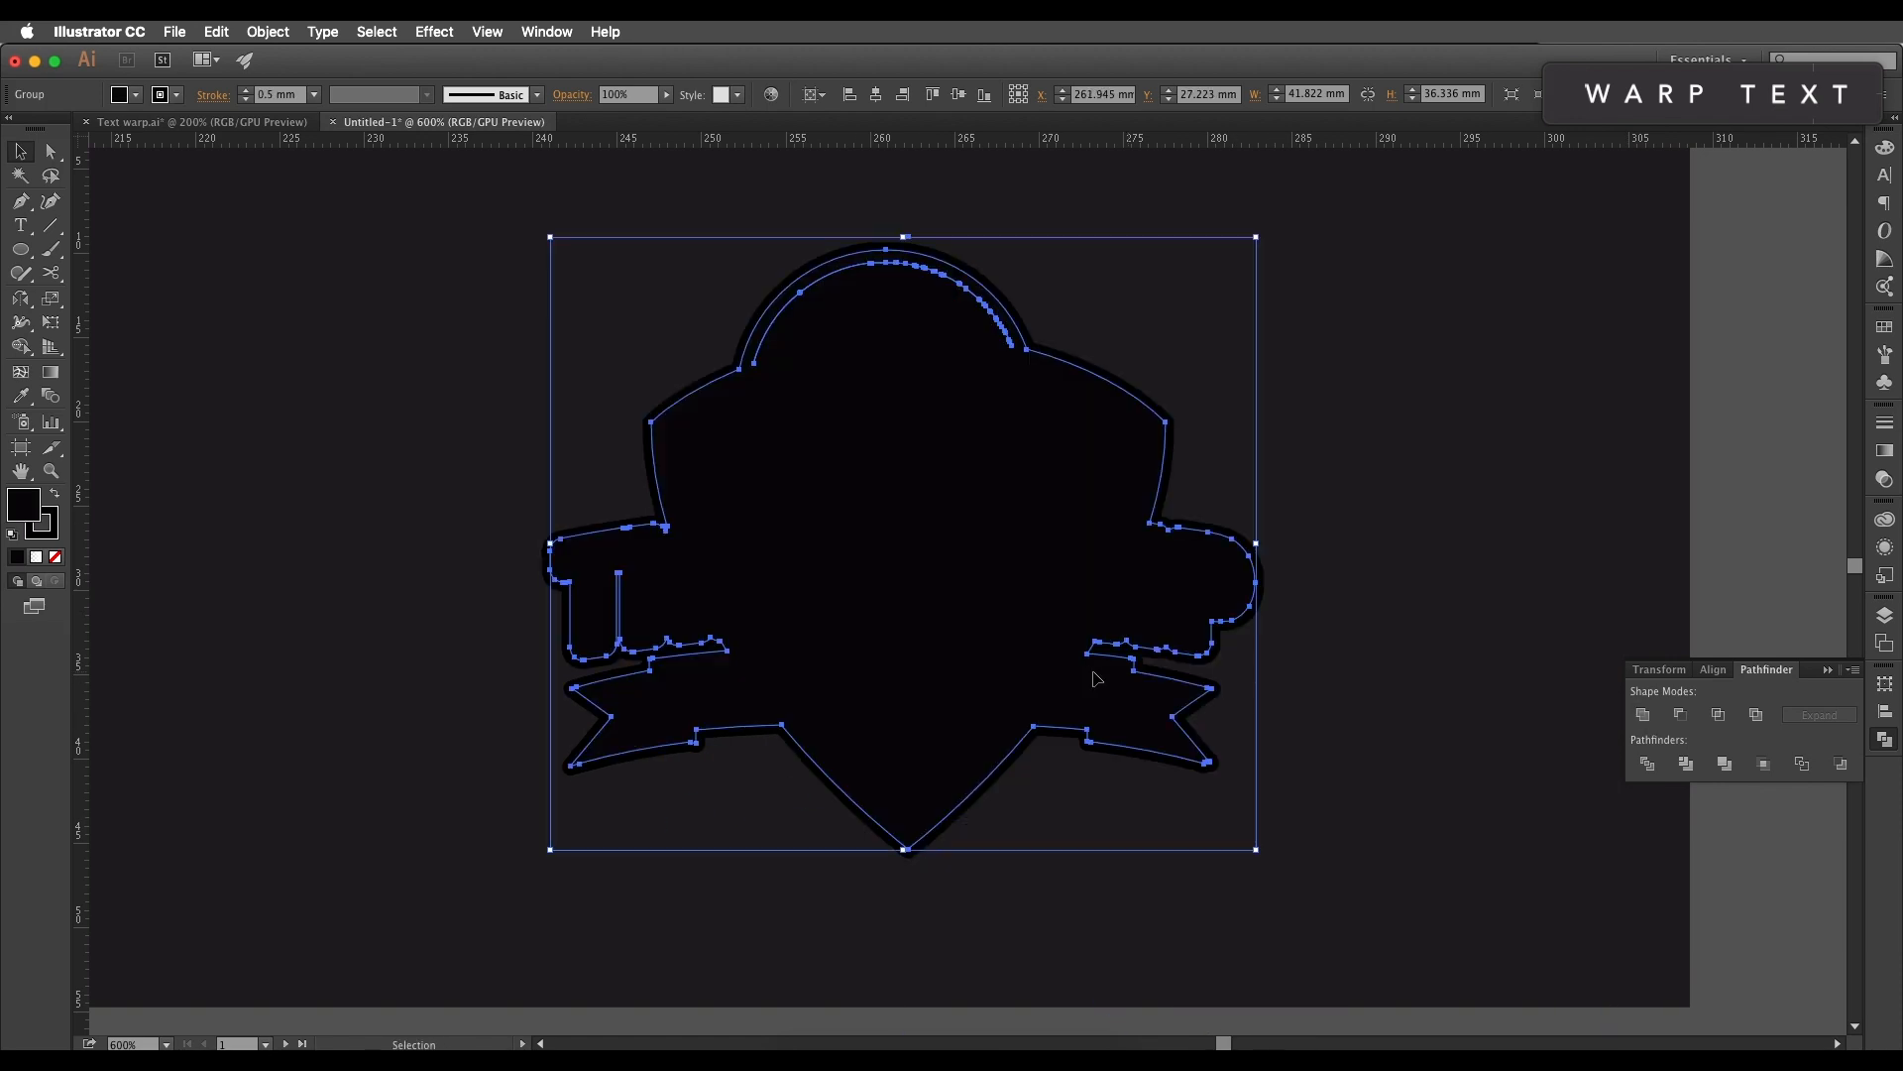
Step: Send the united silhouette backward until it sits behind the original green THE CHAMP logo artwork
key("super+minus")
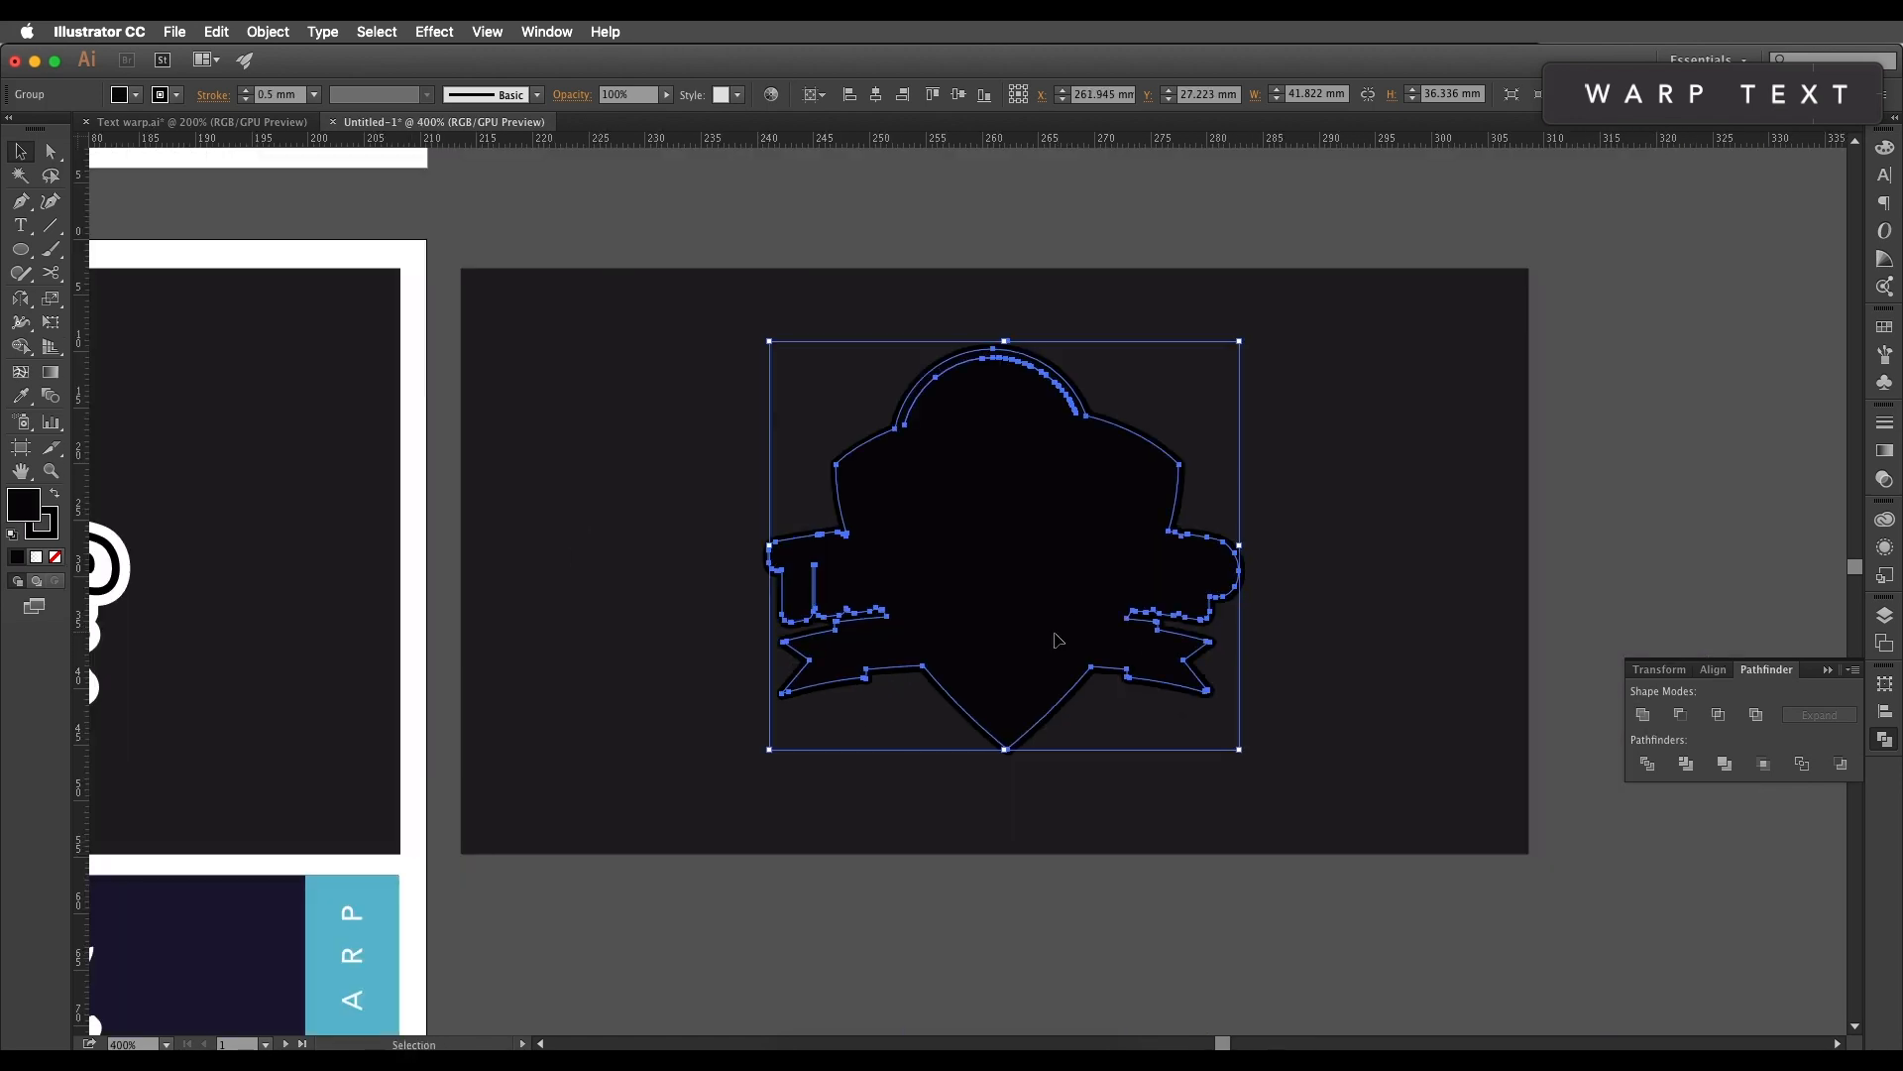
left_click_drag(1057, 640, 1133, 614)
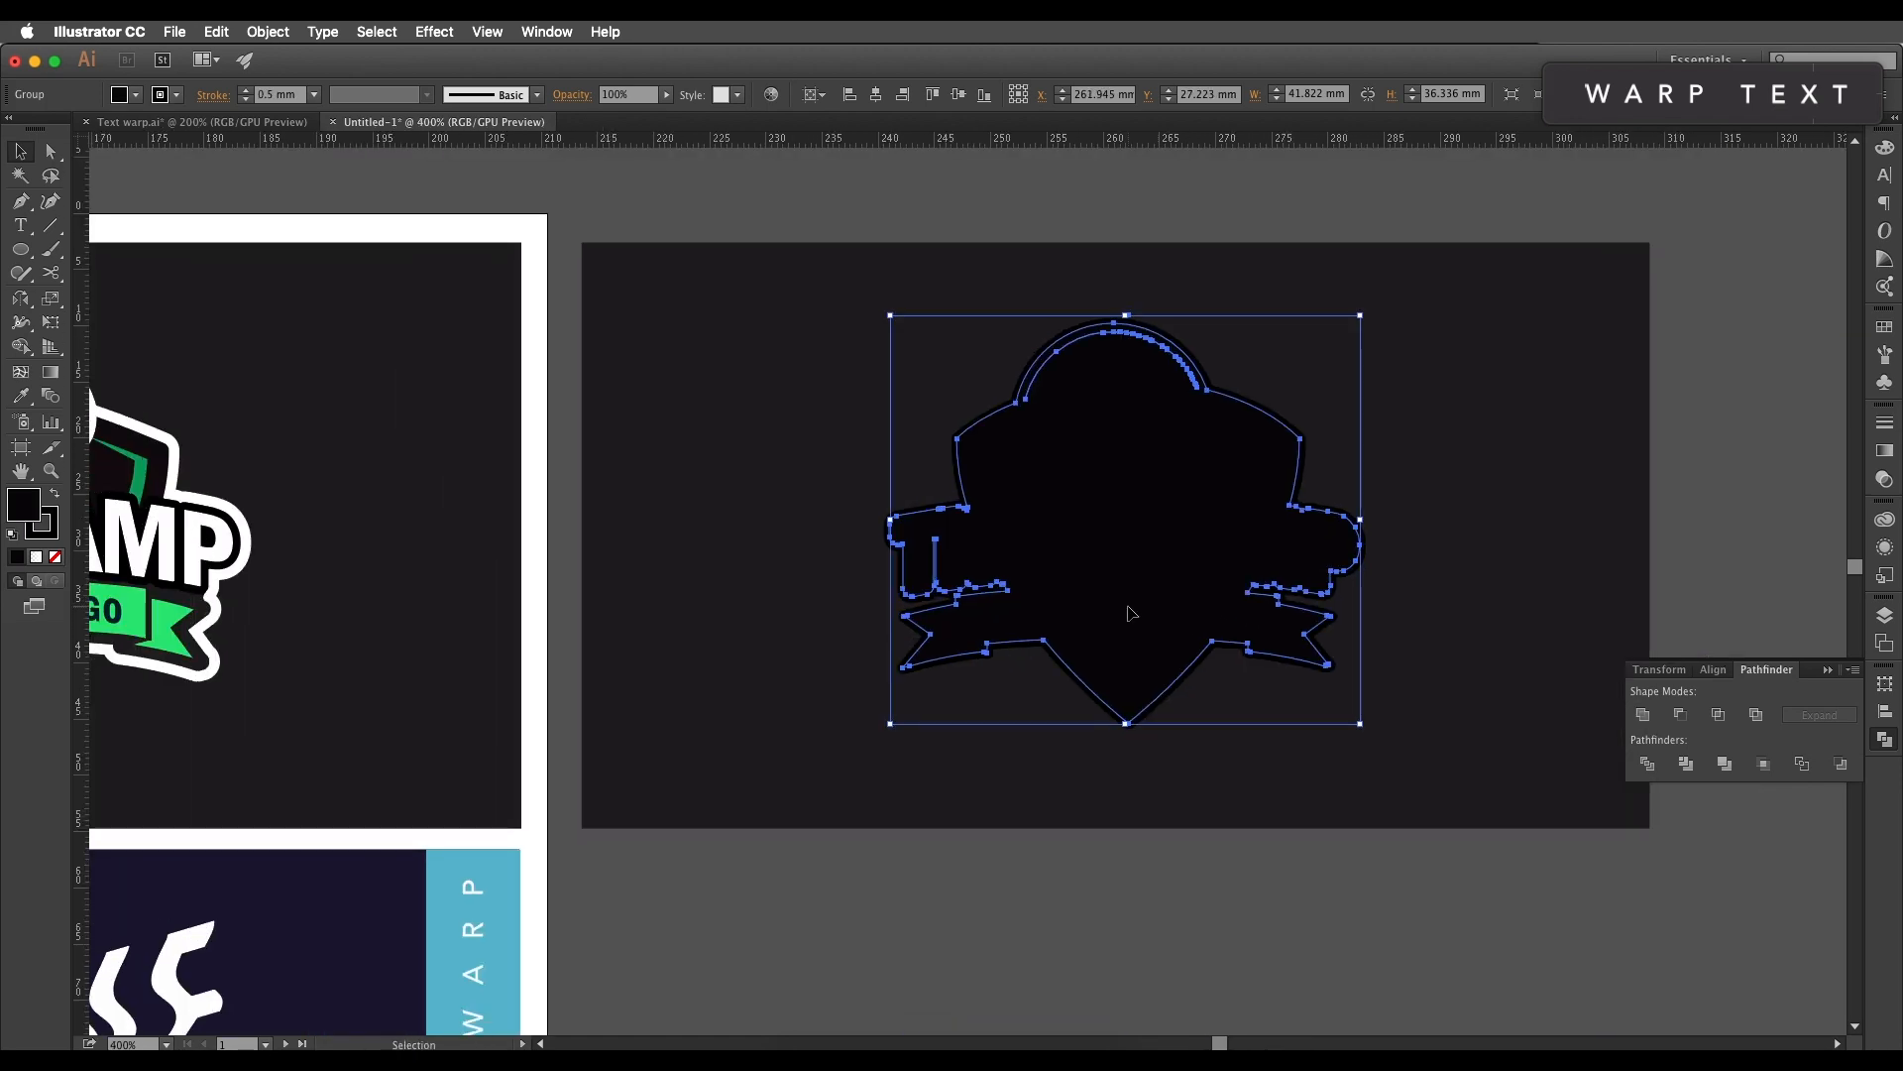
key("super+bracketleft")
key("super+bracketleft")
key("super+bracketleft")
key("super+bracketleft")
key("super+bracketleft")
key("super+bracketleft")
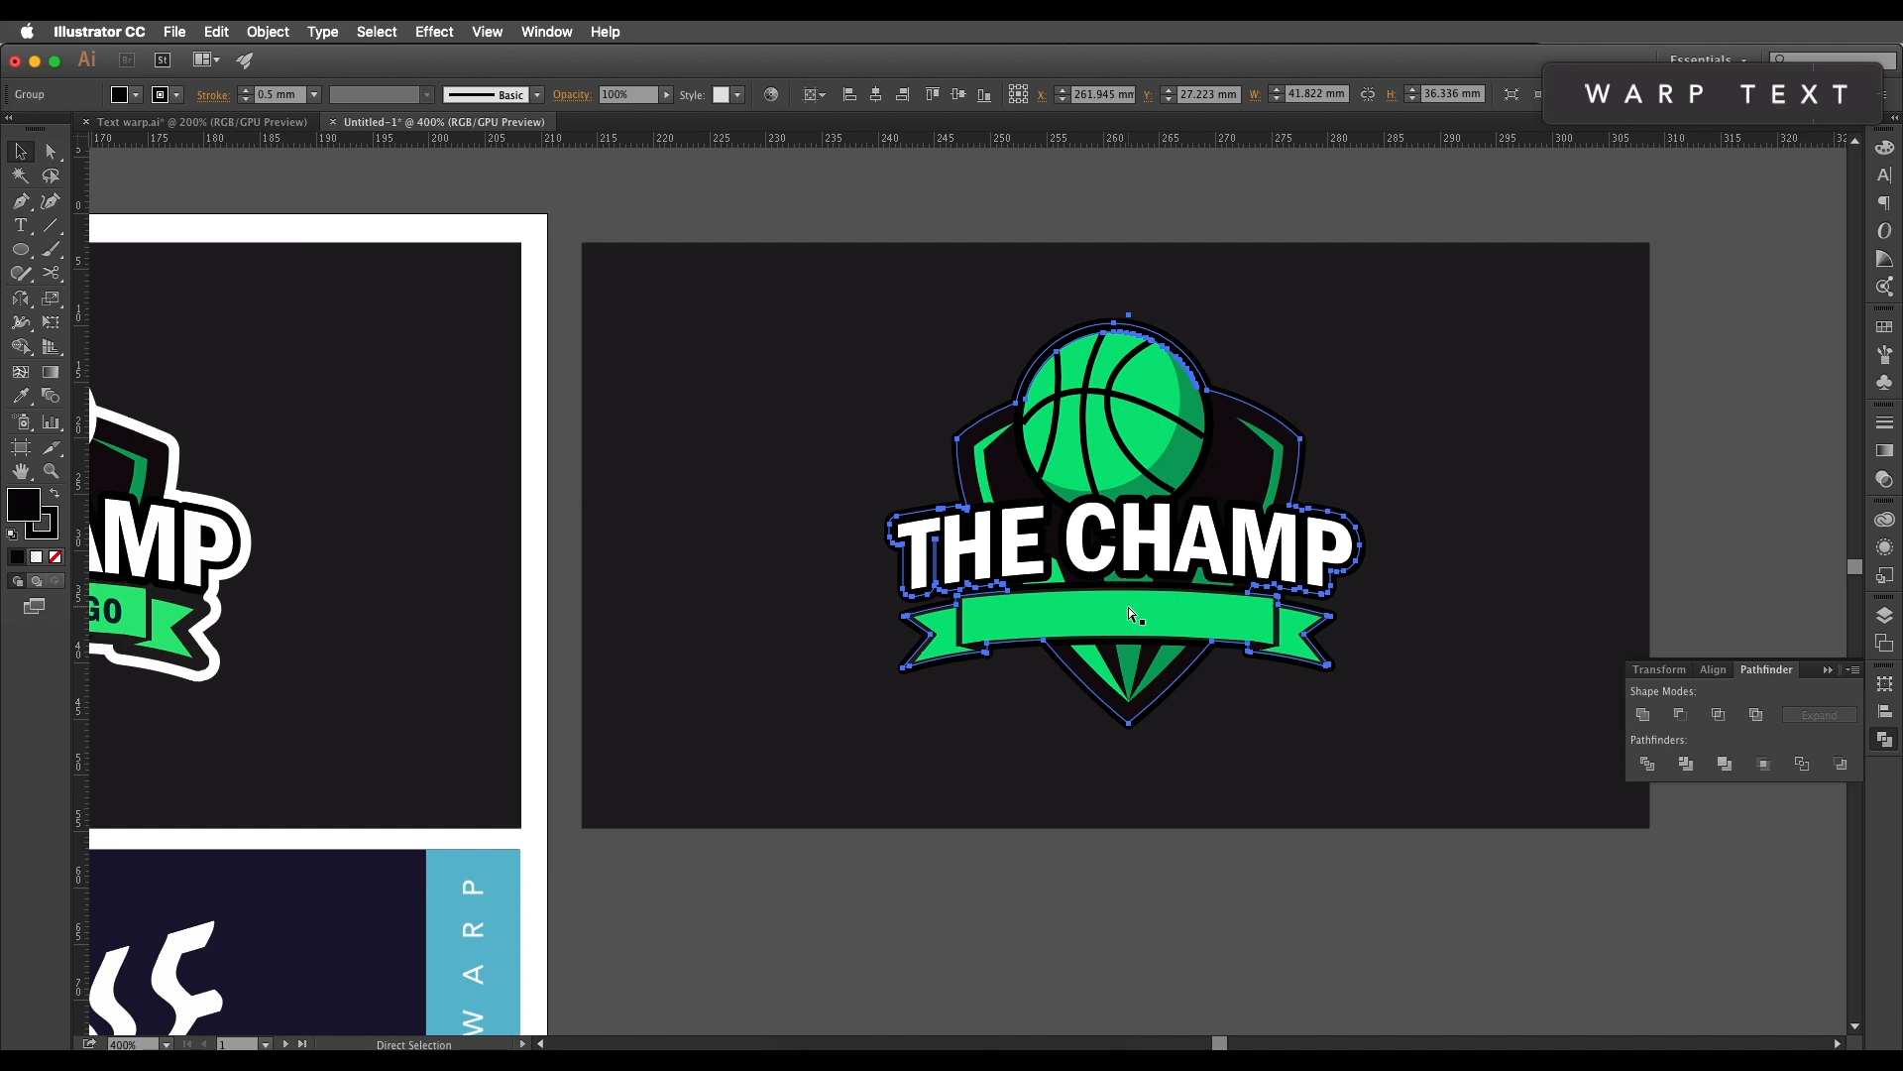
key("v")
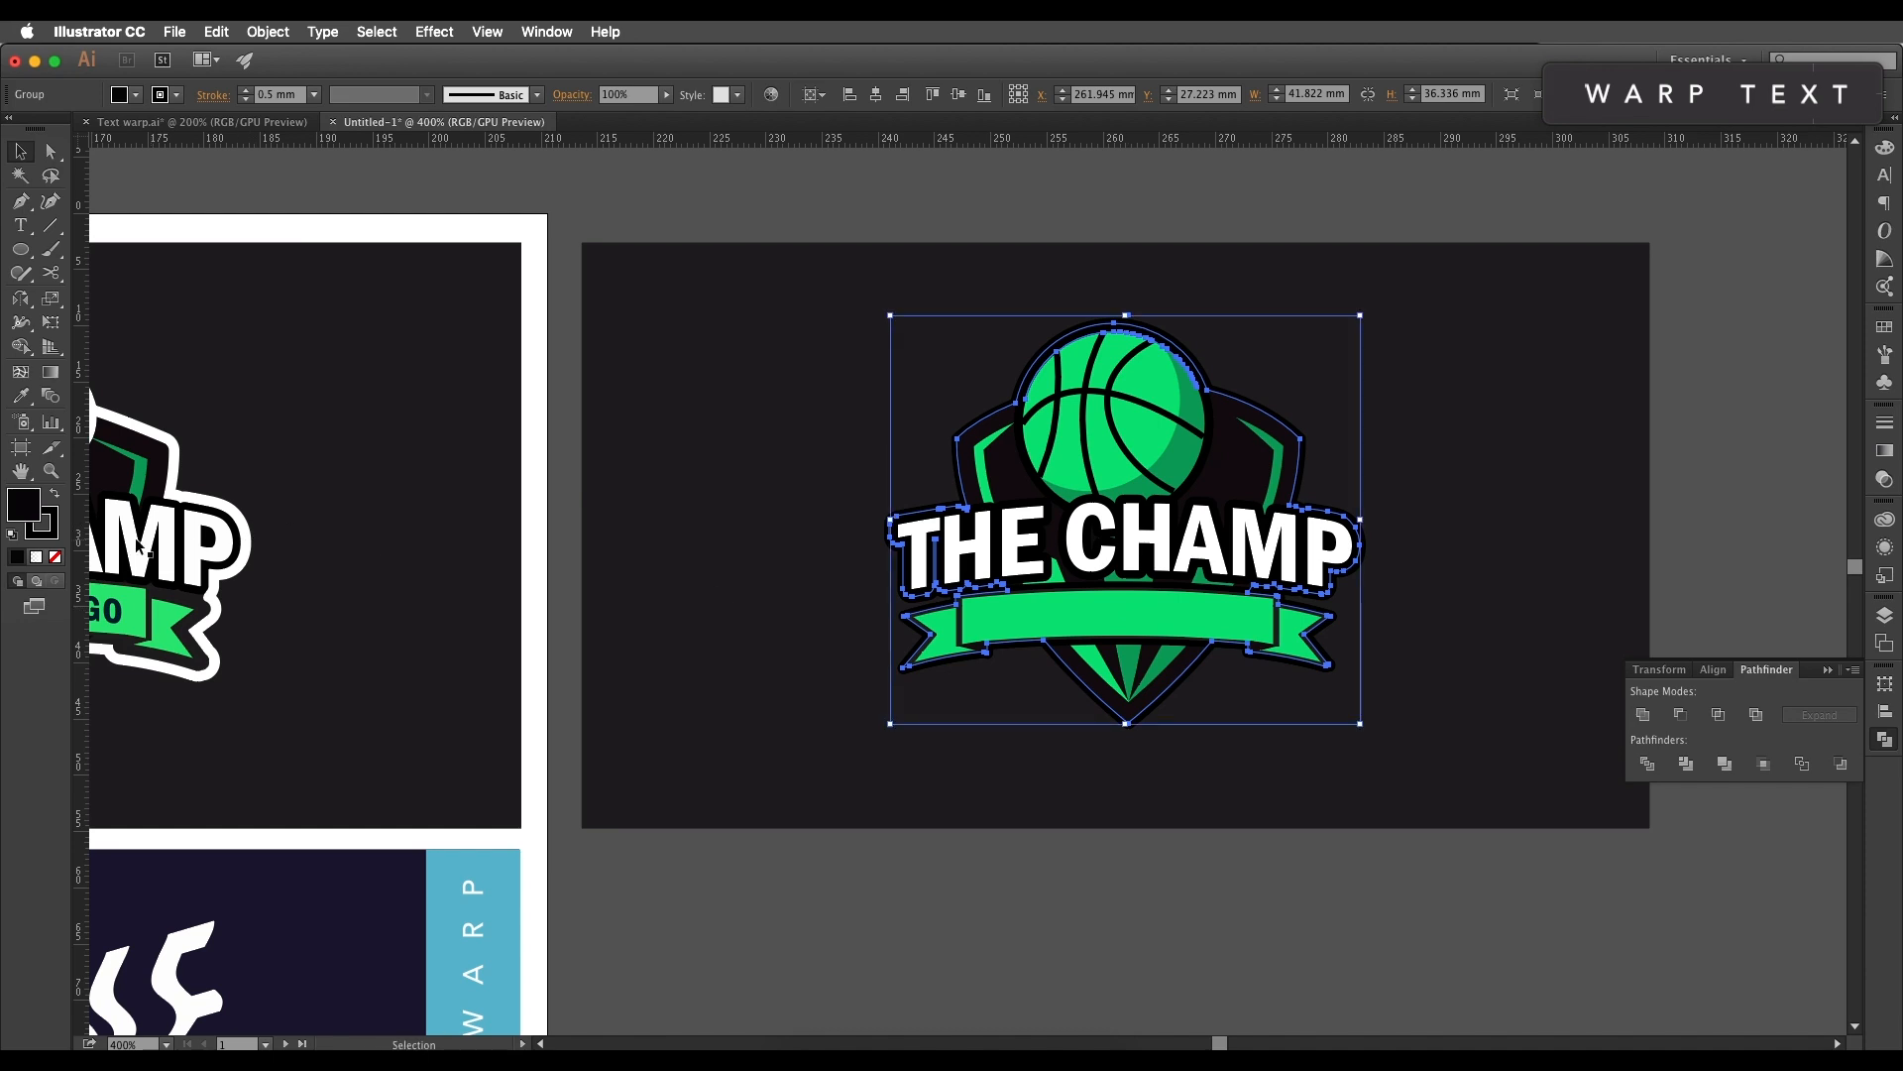
Step: Set the silhouette's stroke colour to white, ffffff
double_click(54, 533)
type("ffffff")
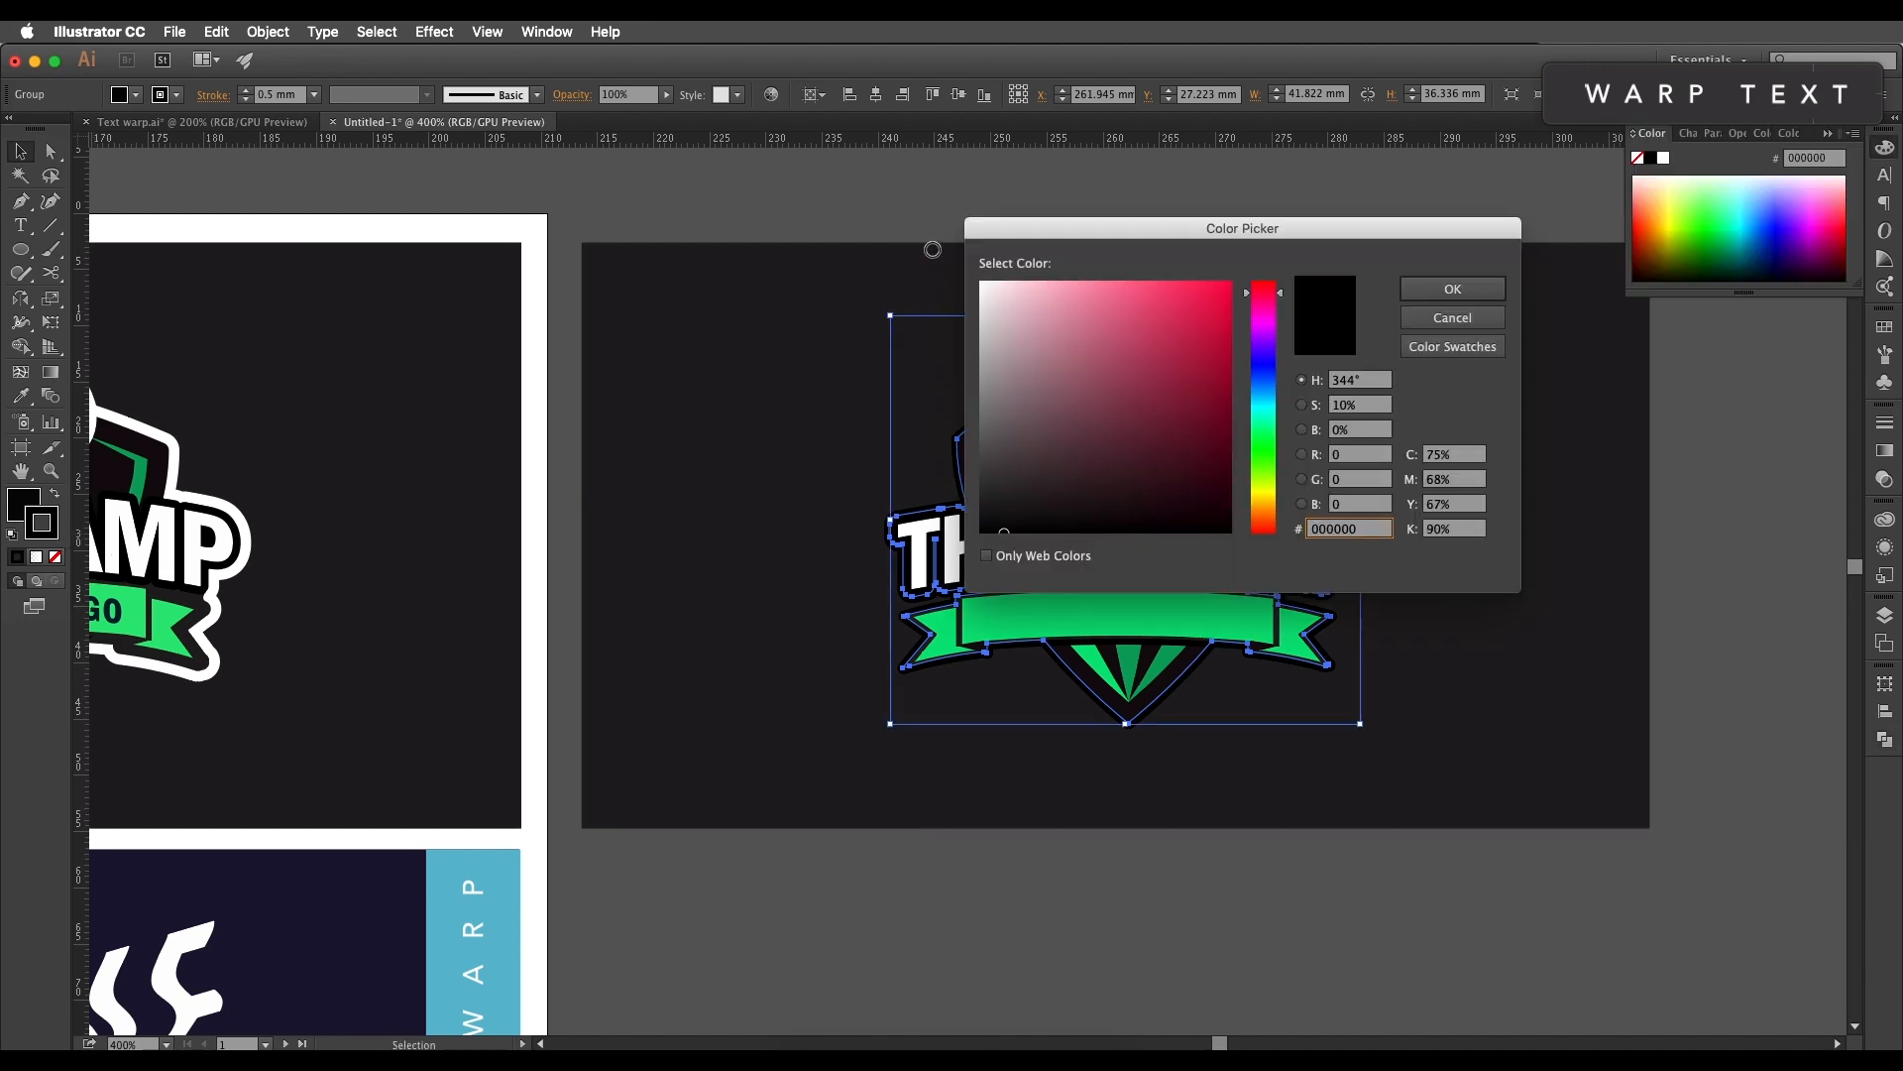
key("Return")
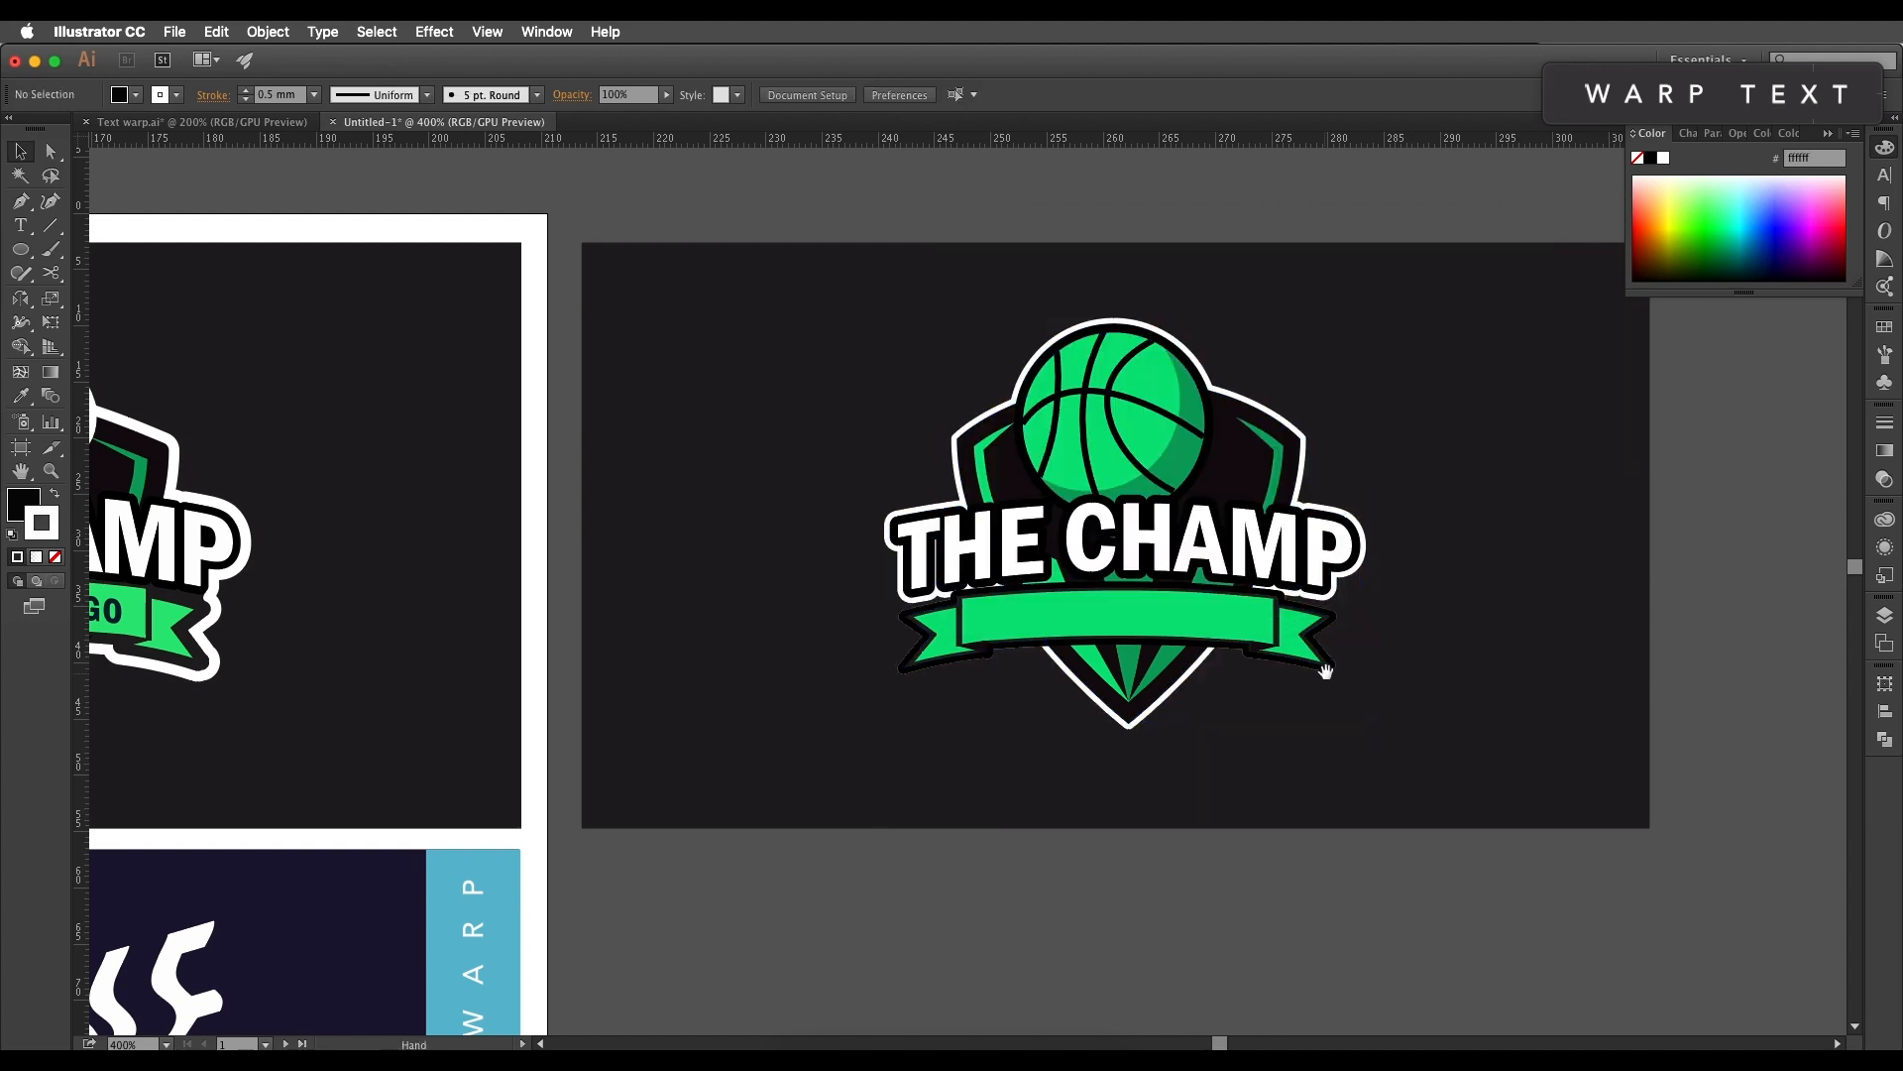
Step: Increase the white border's stroke weight to 1 mm and give it round corner joins
left_click_drag(1321, 667, 1633, 682)
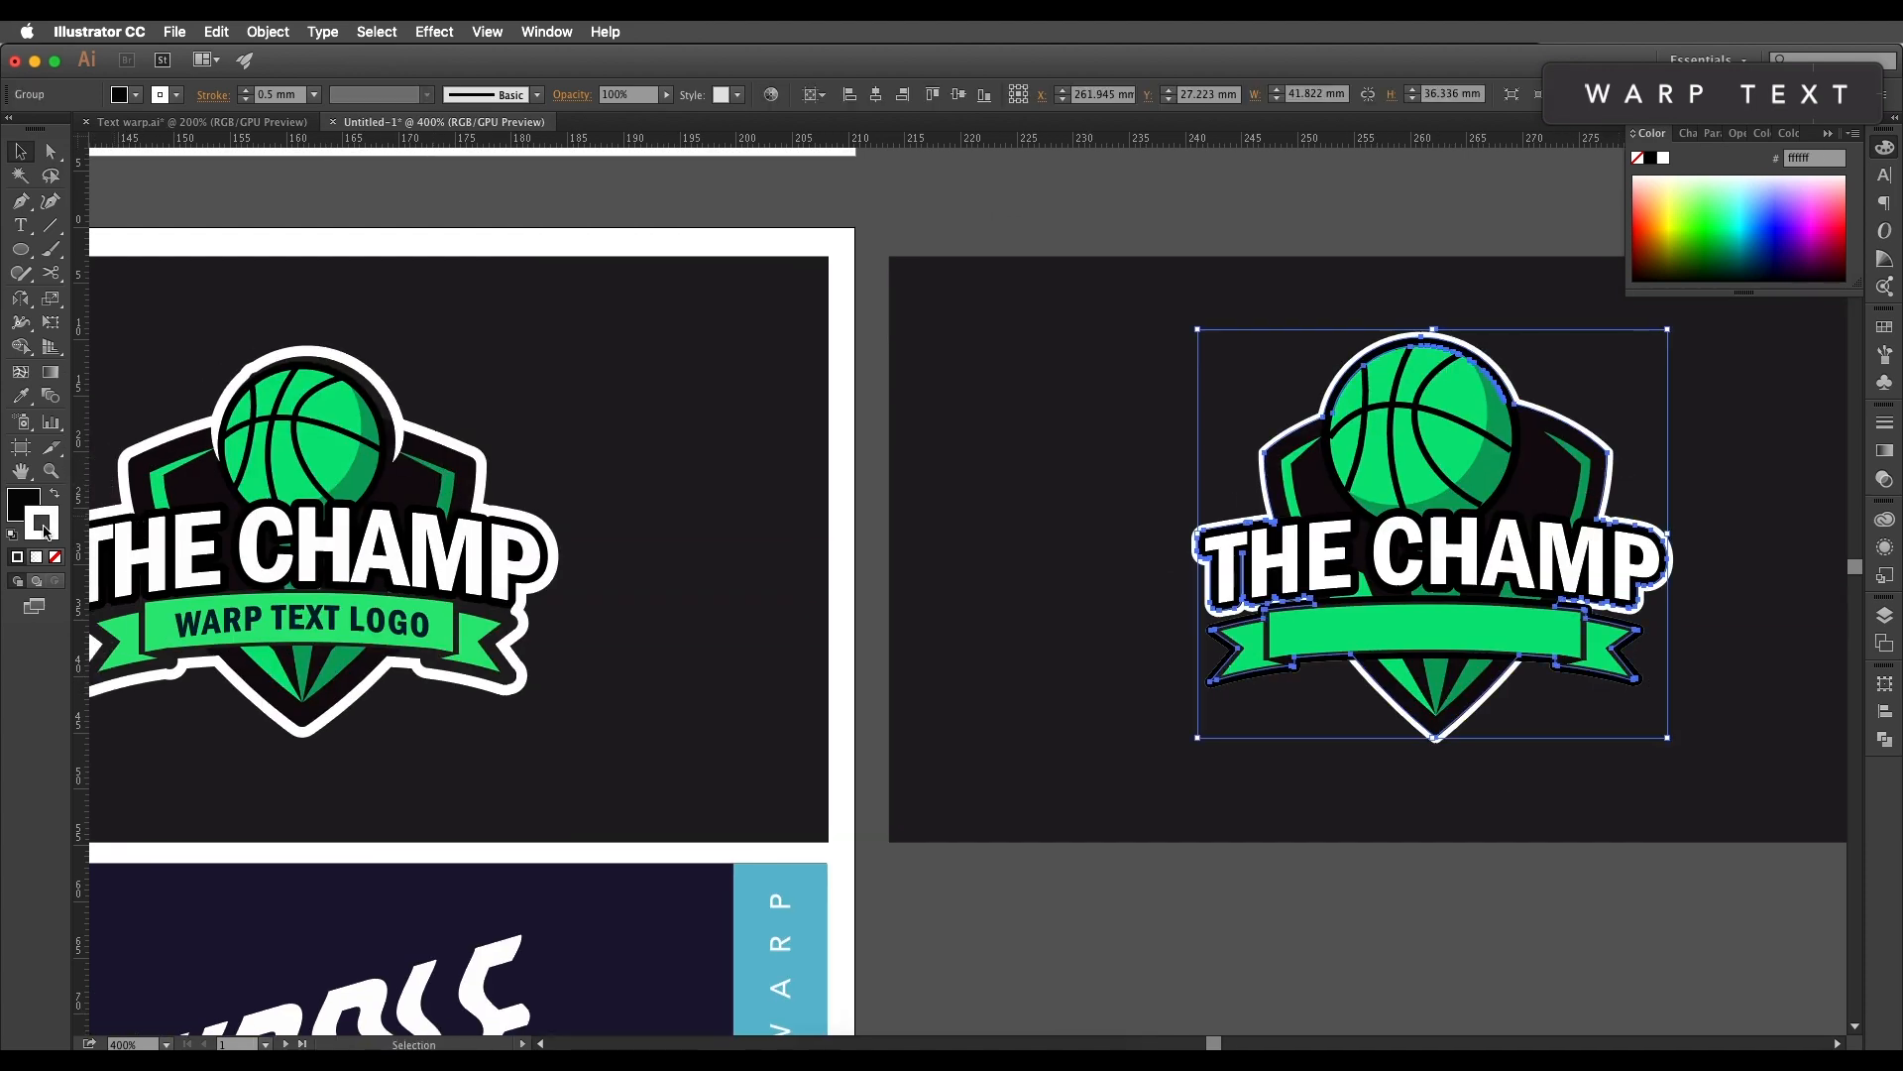
double_click(42, 531)
left_click(1452, 290)
left_click(313, 95)
left_click(342, 226)
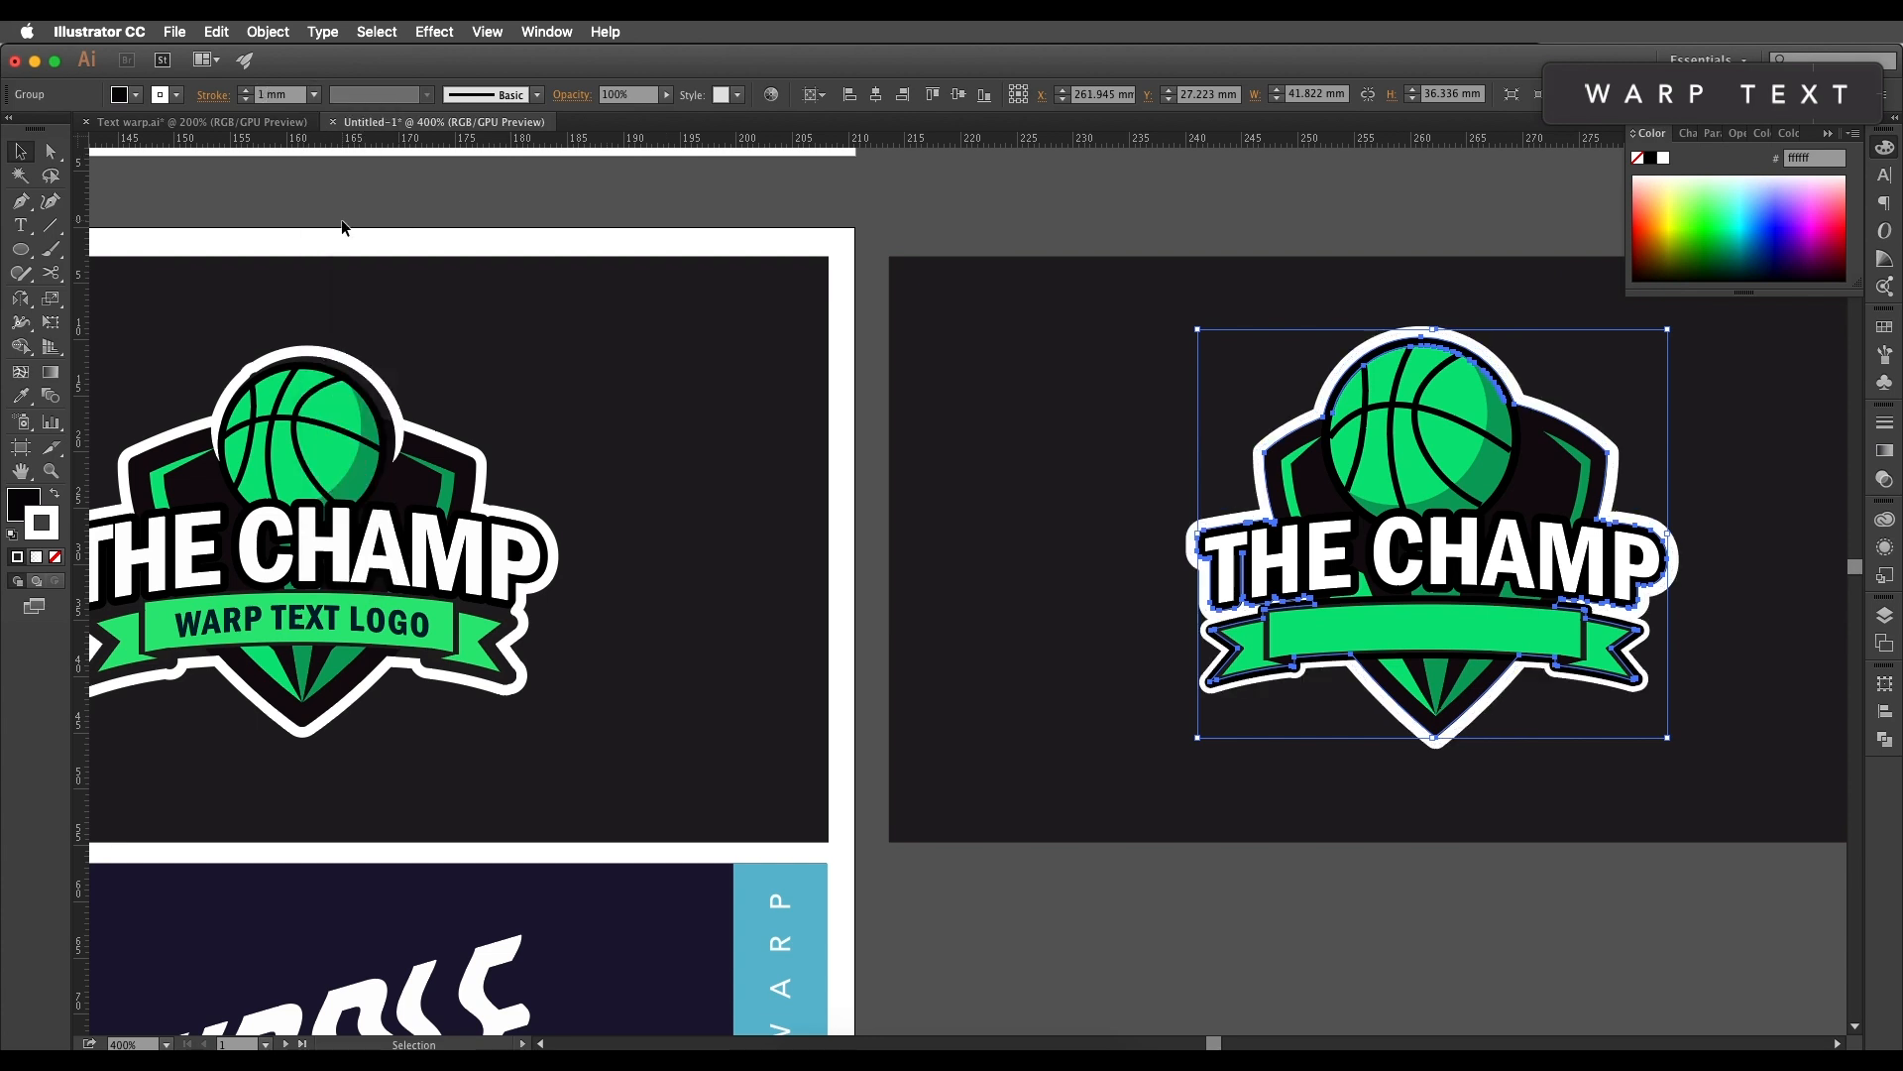
left_click(222, 96)
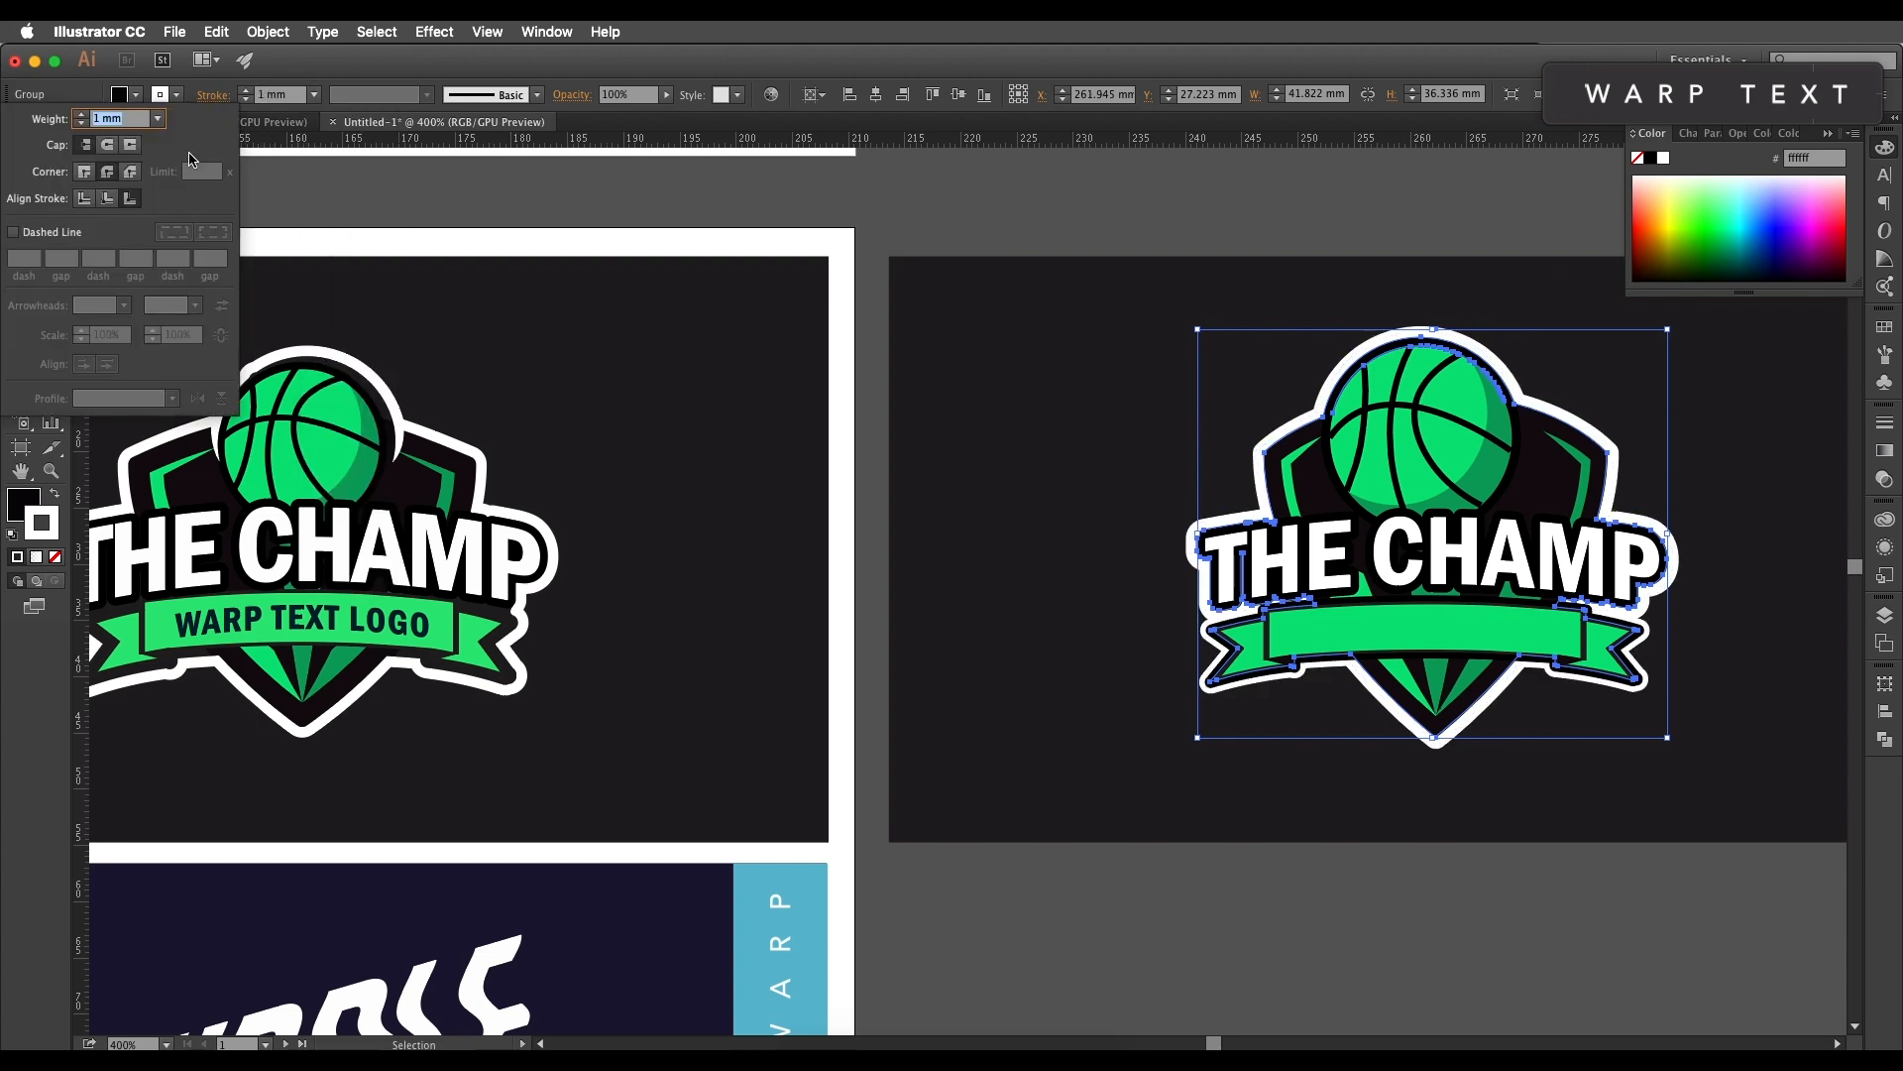
left_click(108, 174)
left_click(1423, 812)
Step: Draw a closed tapering sliver with the Pen tool along the basketball's left edge, extending down from the white border
scroll(1239, 654, "left", 5)
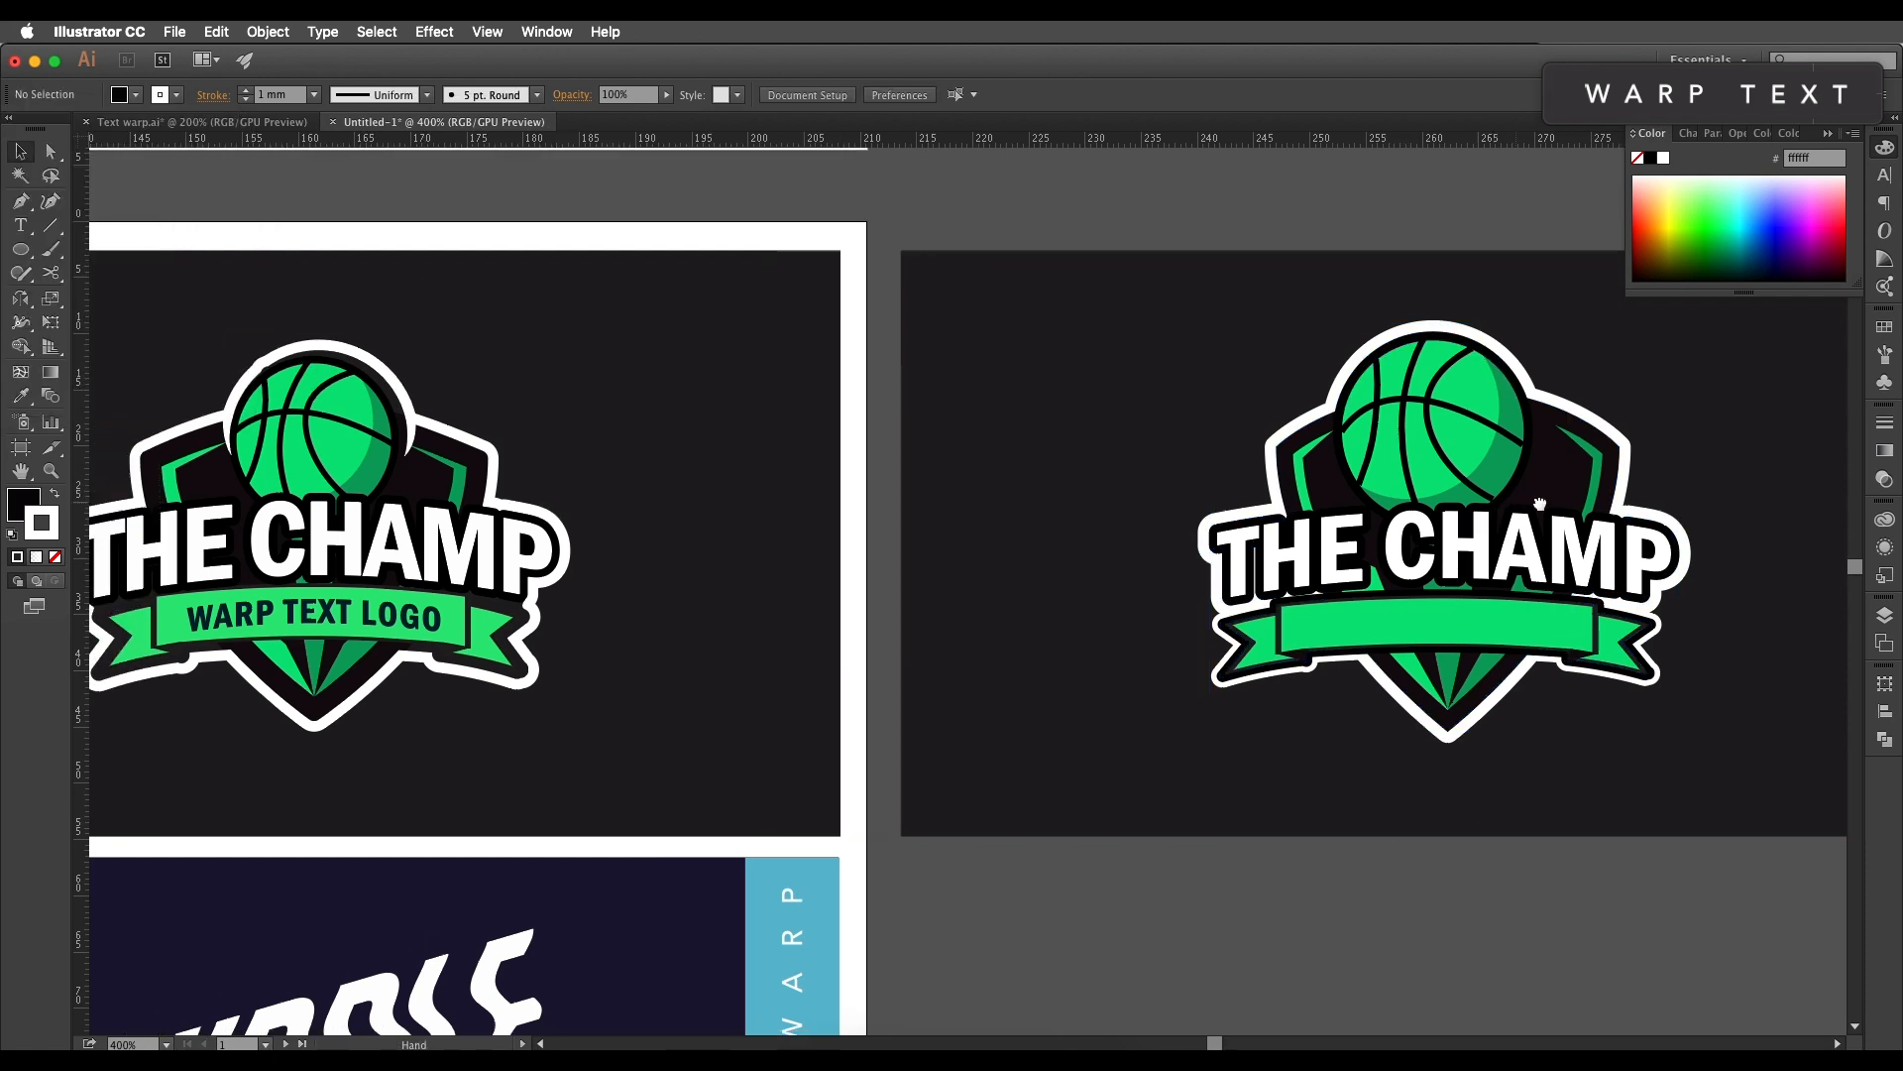
scroll(509, 448, "up", 2)
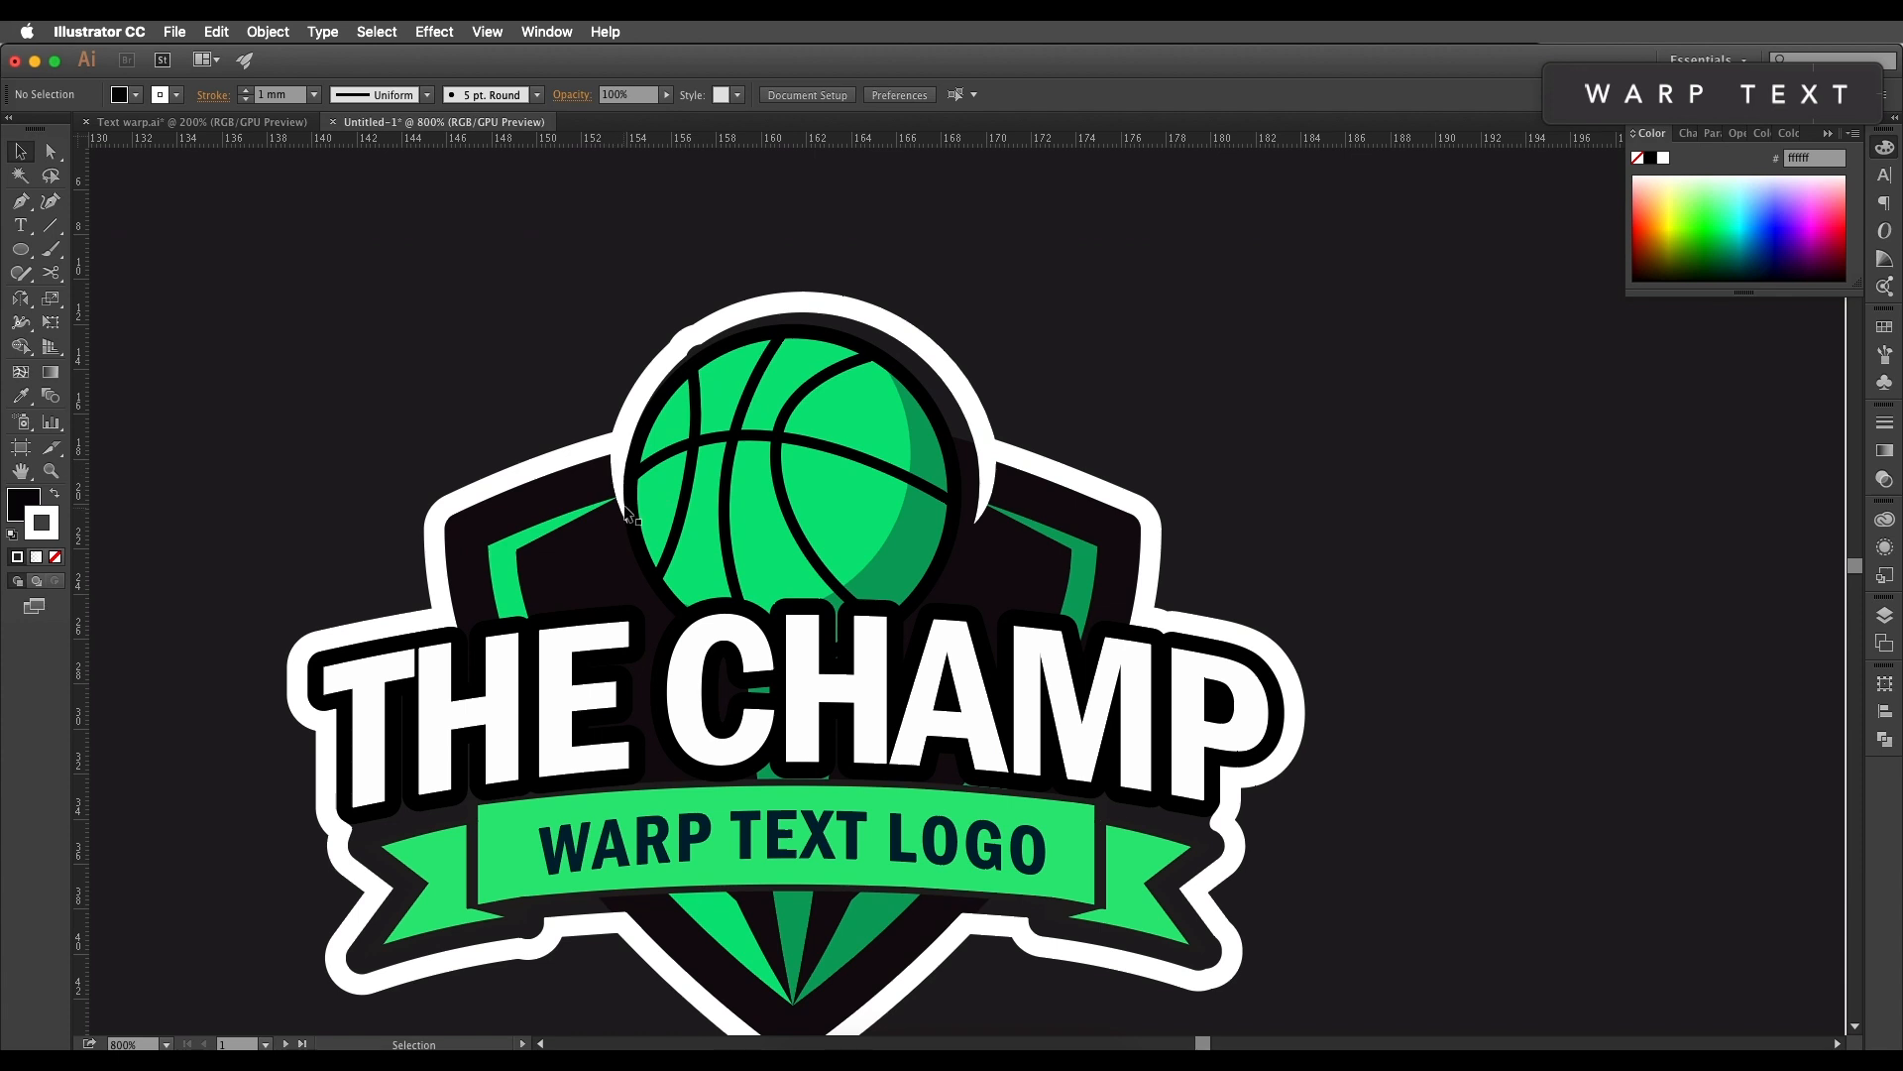
scroll(1122, 558, "right", 15)
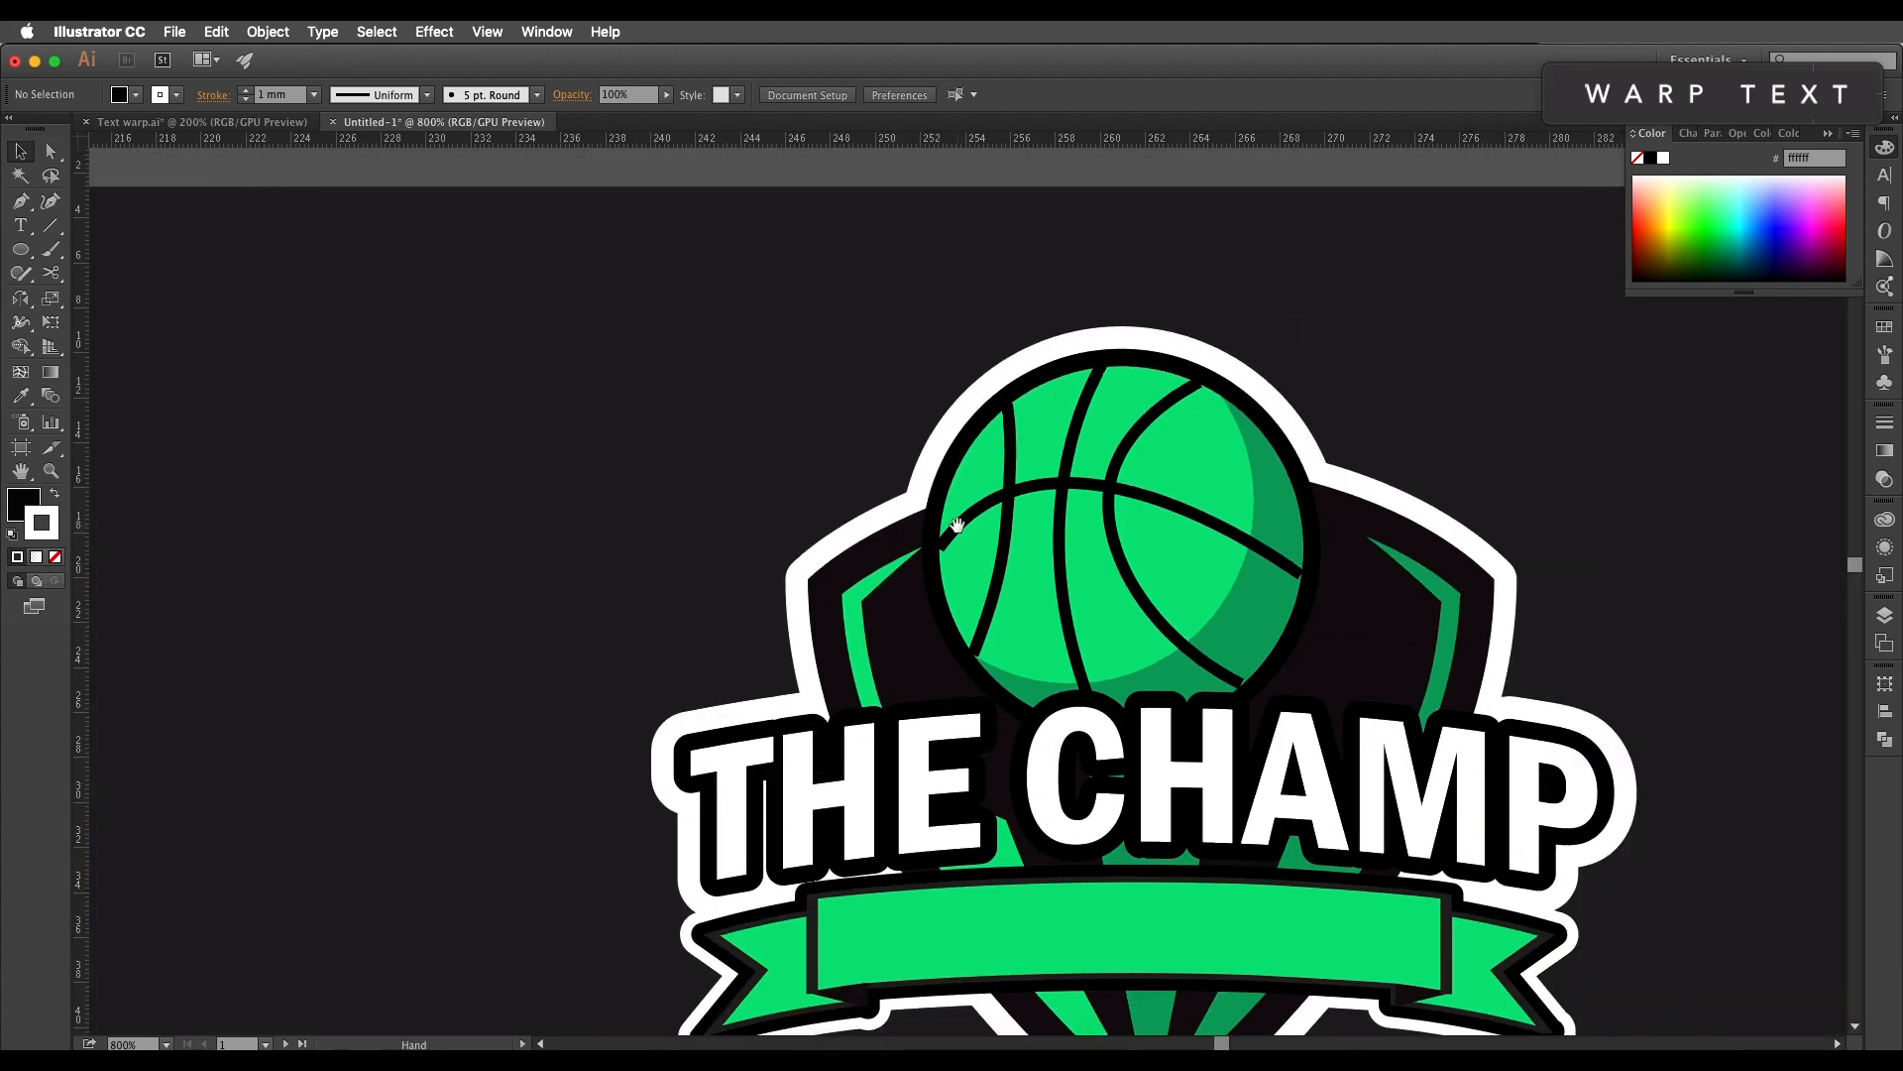
scroll(956, 523, "up", 2)
key("p")
left_click_drag(947, 512, 940, 540)
left_click_drag(944, 675, 957, 760)
left_click(944, 675, "alt")
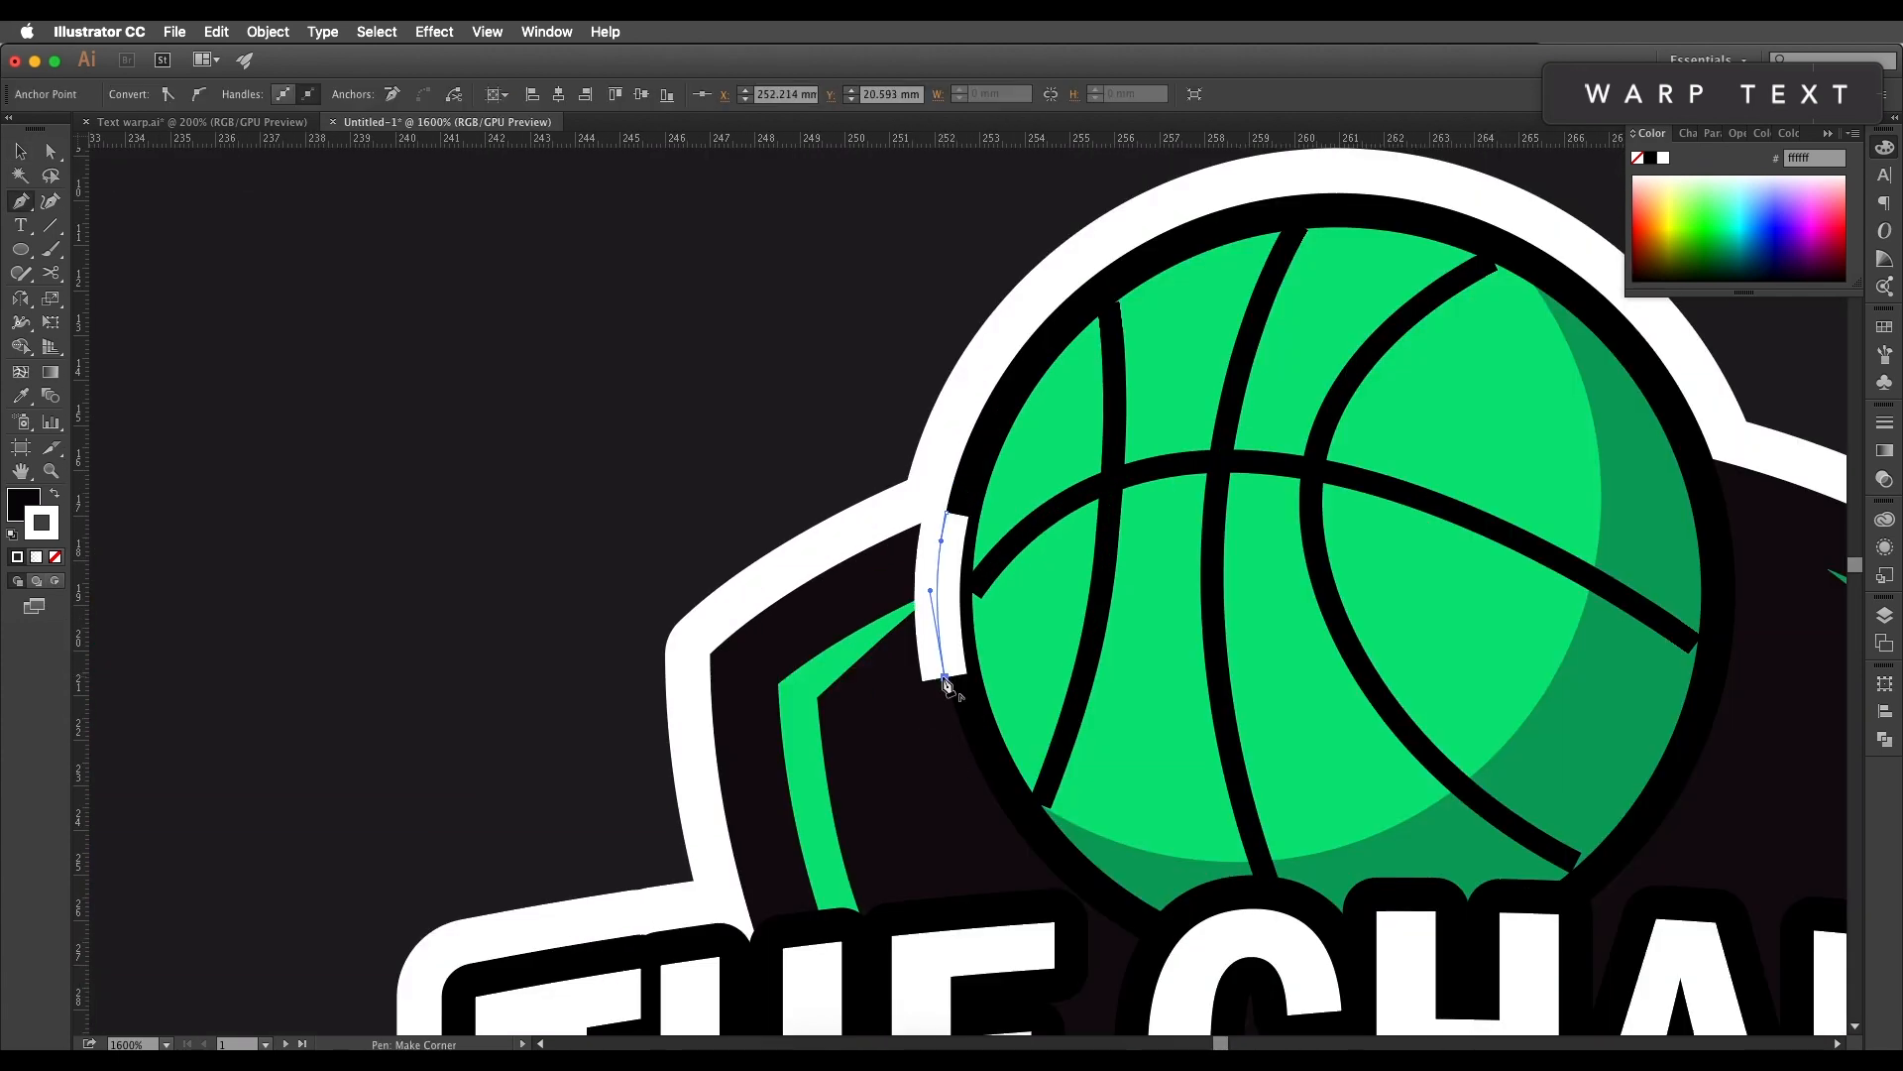
left_click_drag(907, 479, 931, 360)
left_click(907, 480, "alt")
left_click_drag(938, 492, 940, 497)
left_click(947, 513)
Step: Give the drawn sliver a white fill with no stroke
left_click(33, 506)
left_click(55, 493)
left_click(50, 520)
left_click(55, 557)
Step: Draw a matching closed white sliver along the basketball's right edge, continuing the white border, and deselect it
scroll(932, 555, "down", 1)
left_click_drag(1603, 498, 1113, 586)
scroll(1113, 586, "up", 1)
left_click_drag(1032, 528, 1036, 540)
left_click_drag(1040, 730, 1032, 805)
left_click(1040, 729, "alt")
left_click_drag(1004, 566, 989, 538)
left_click(1032, 528)
key("v")
key("super+shift+a")
Step: Add the black text WARP TEXT LOGO in Franklin Gothic Demi Cond on the green ribbon, scaled to a size of 0.111 in
scroll(1031, 612, "down", 2)
left_click_drag(1083, 632, 1552, 433)
scroll(1203, 623, "down", 2)
left_click_drag(667, 639, 926, 595)
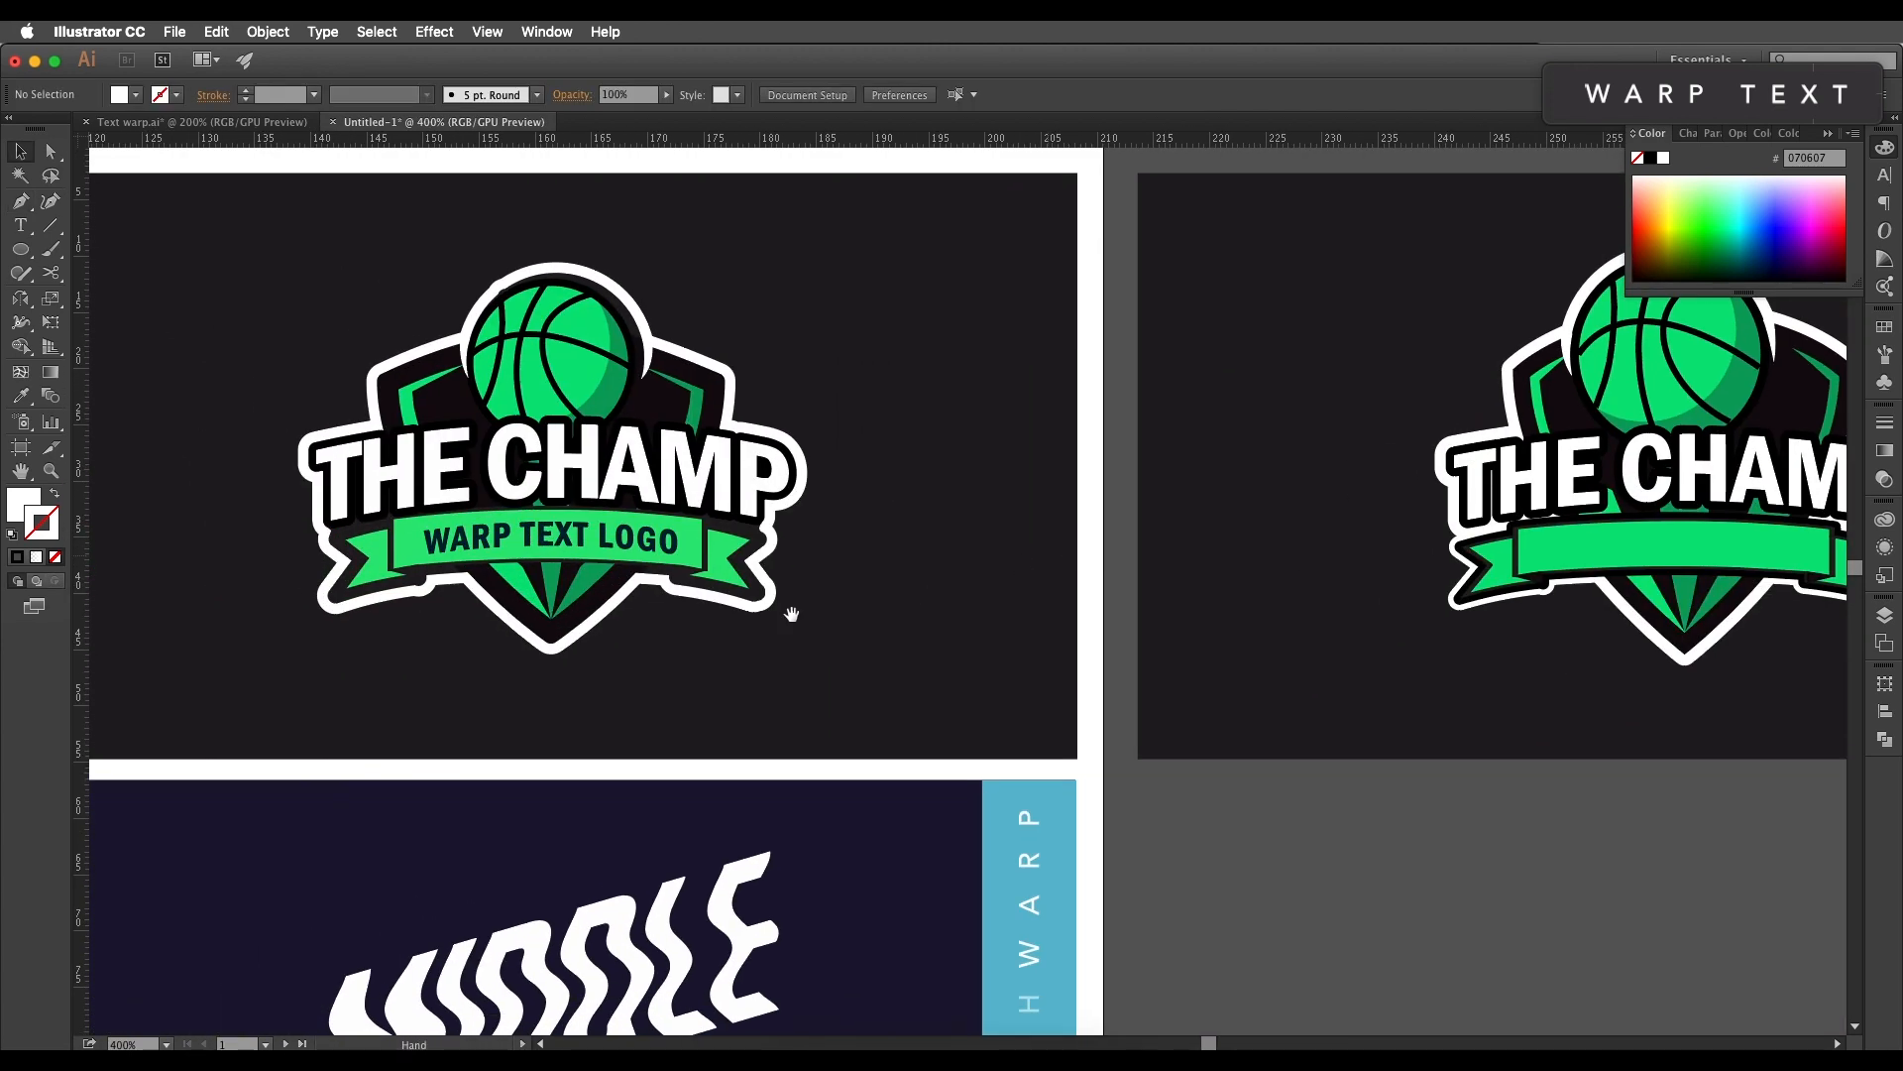
left_click_drag(1586, 647, 1118, 696)
key("t")
left_click(1438, 706)
type("WARP TEXT")
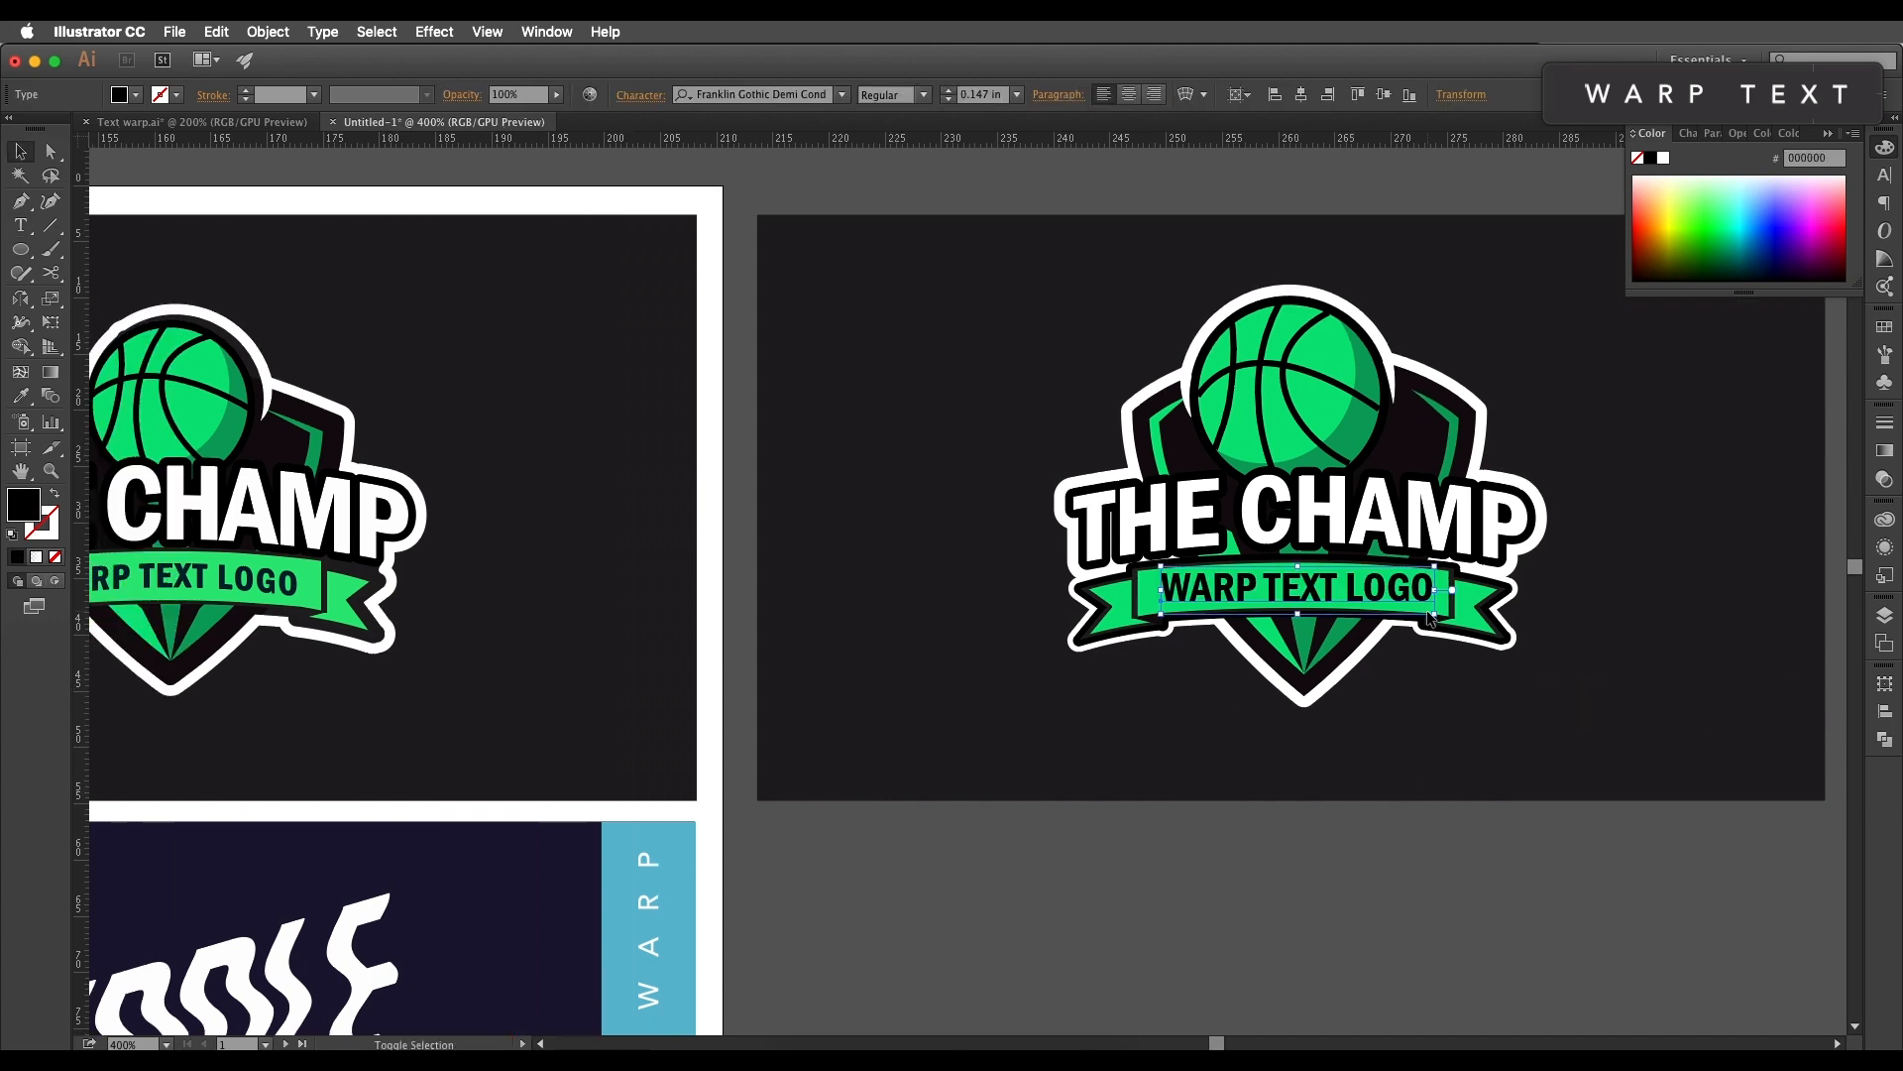
left_click_drag(1430, 617, 1404, 608)
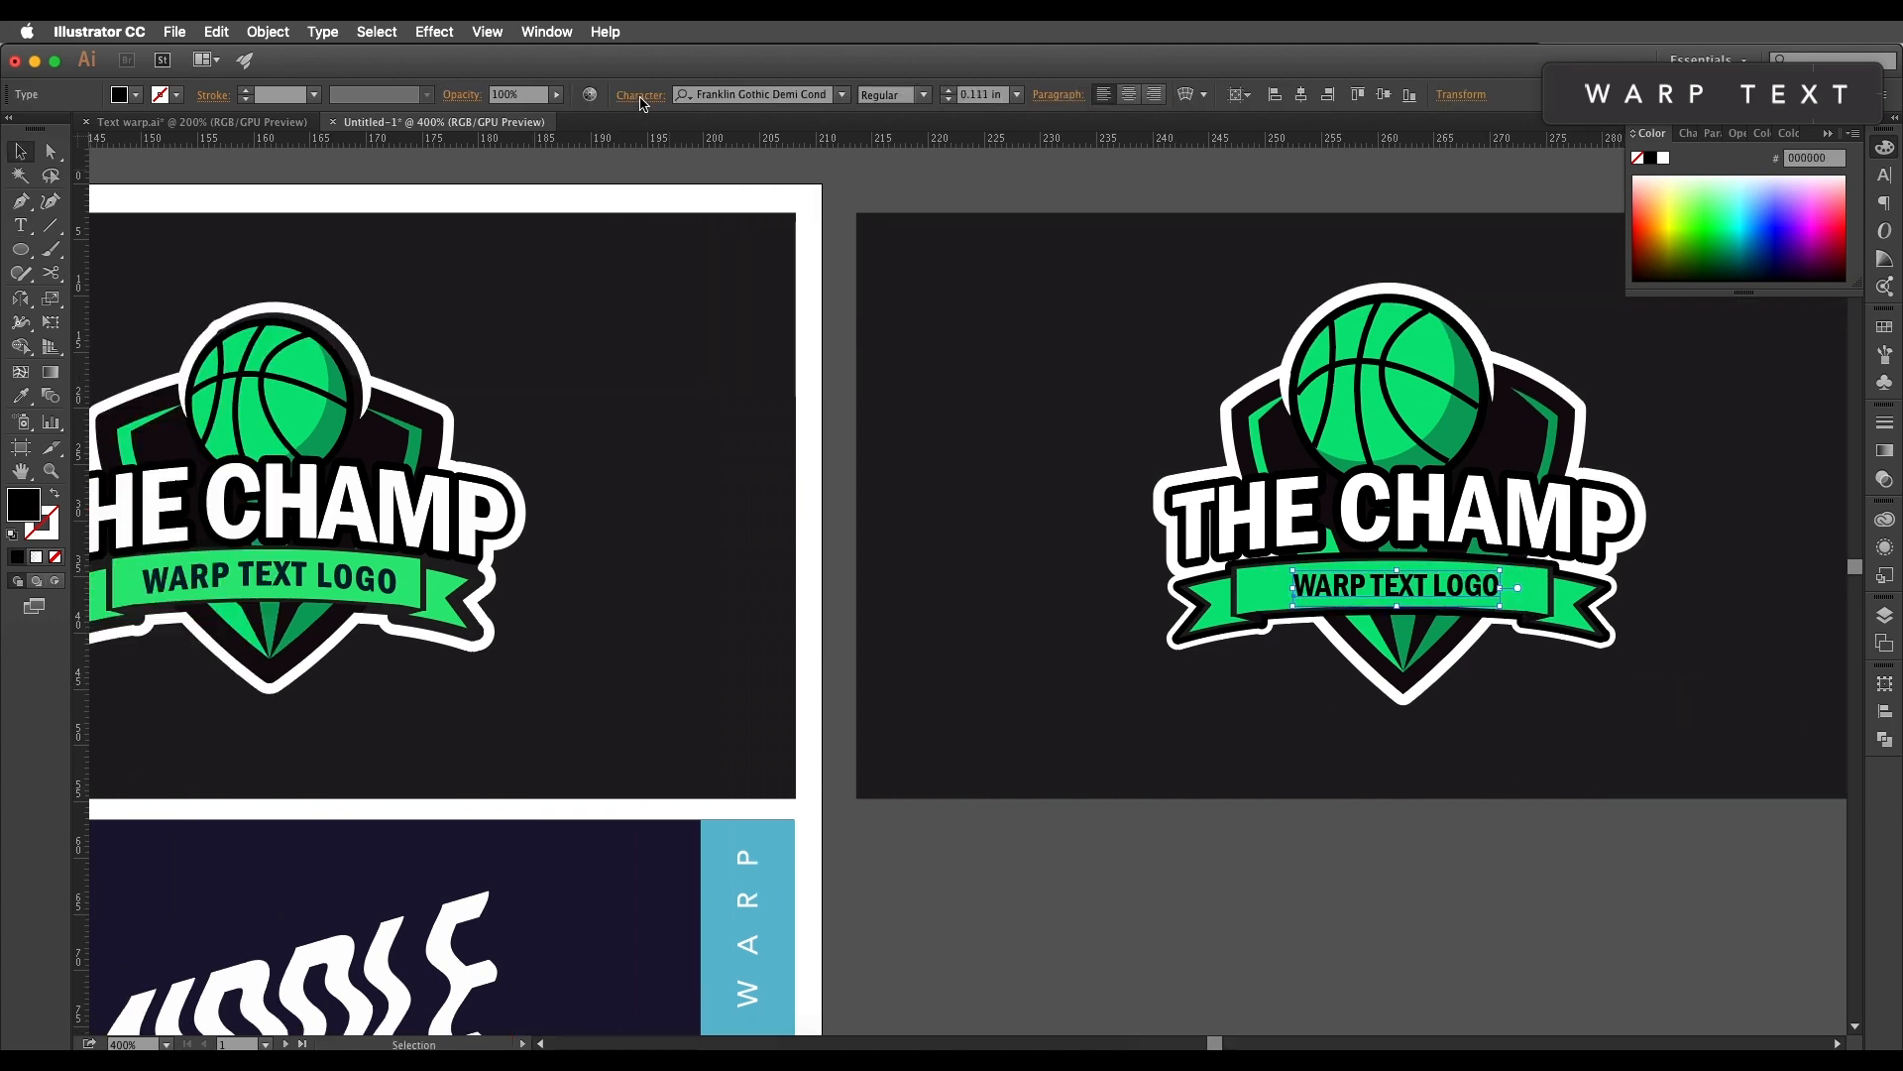
Step: Set the tracking of the ribbon text to 100
left_click(640, 95)
left_click(601, 246)
type("50")
key("Return")
type("100")
key("Return")
left_click(668, 288)
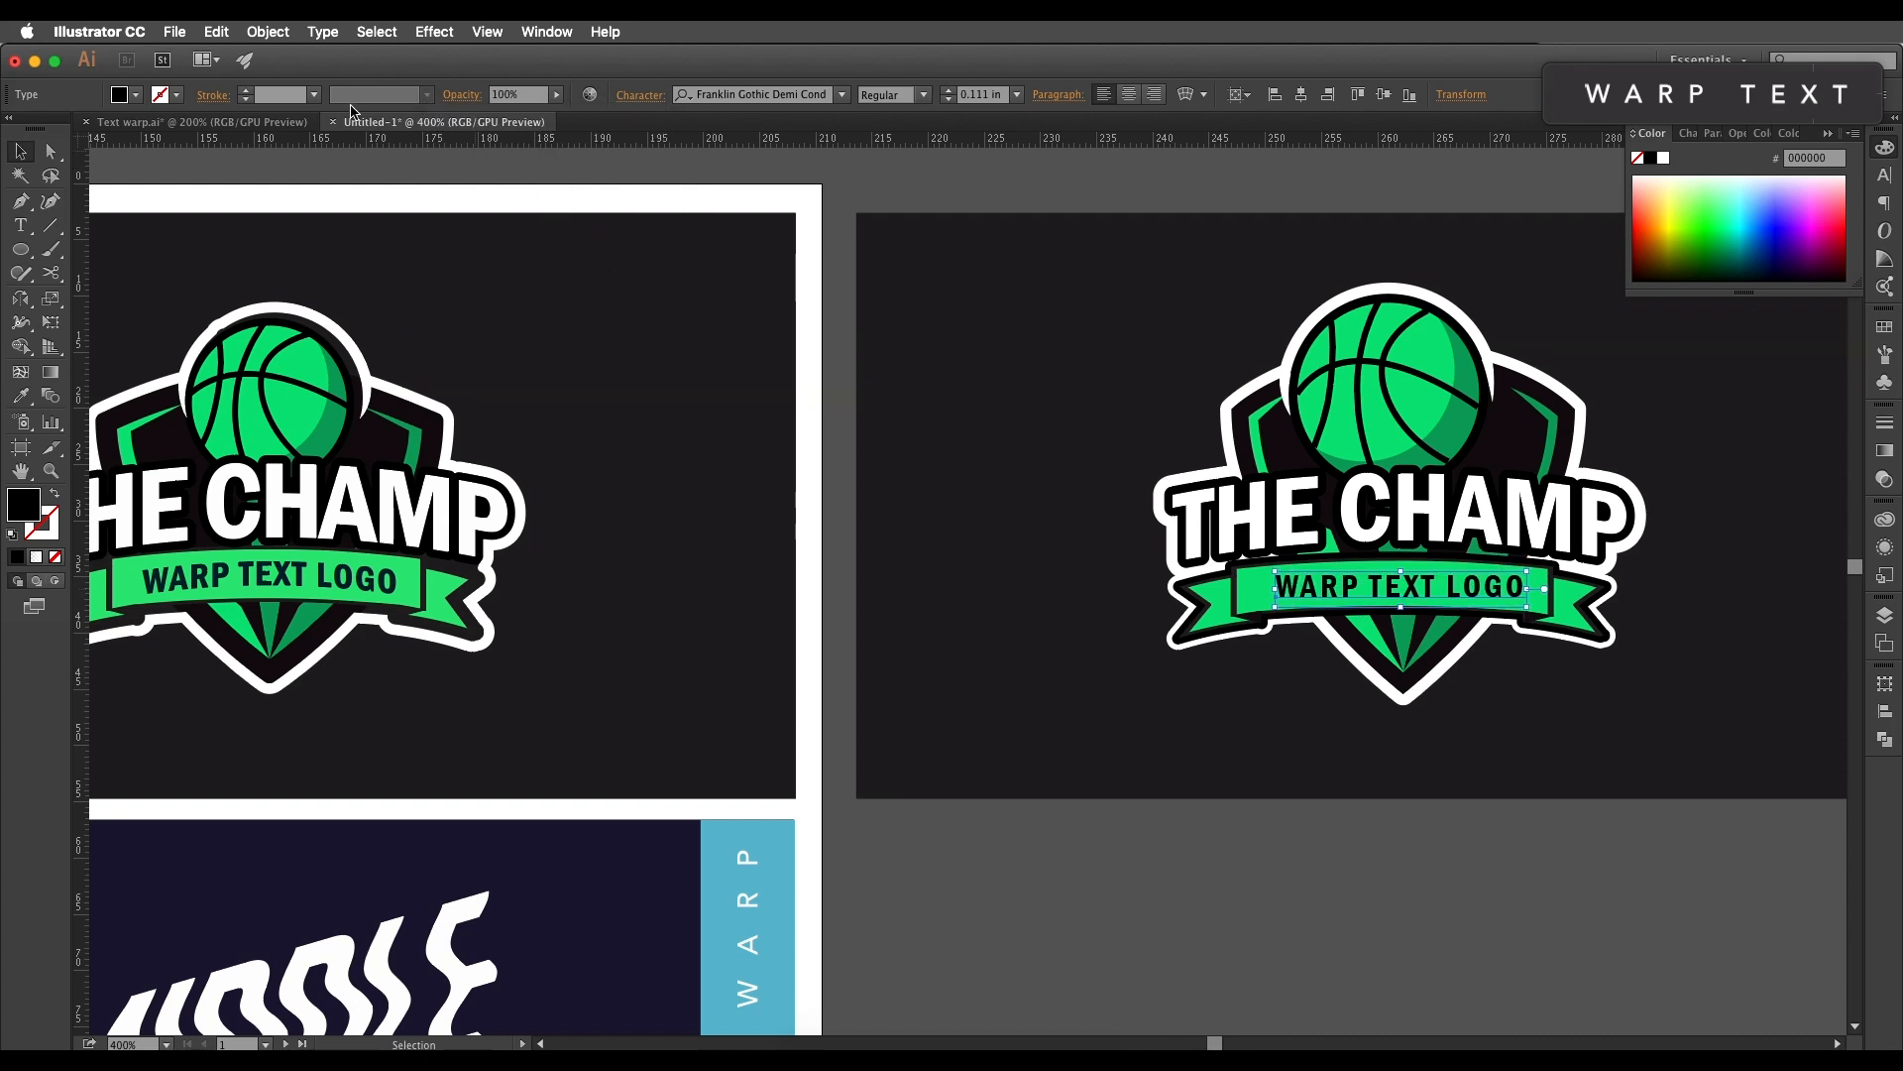
Step: Apply an Envelope Distort warp to the ribbon text using the Arch style with a horizontal bend of 5%
left_click(267, 32)
left_click(520, 483)
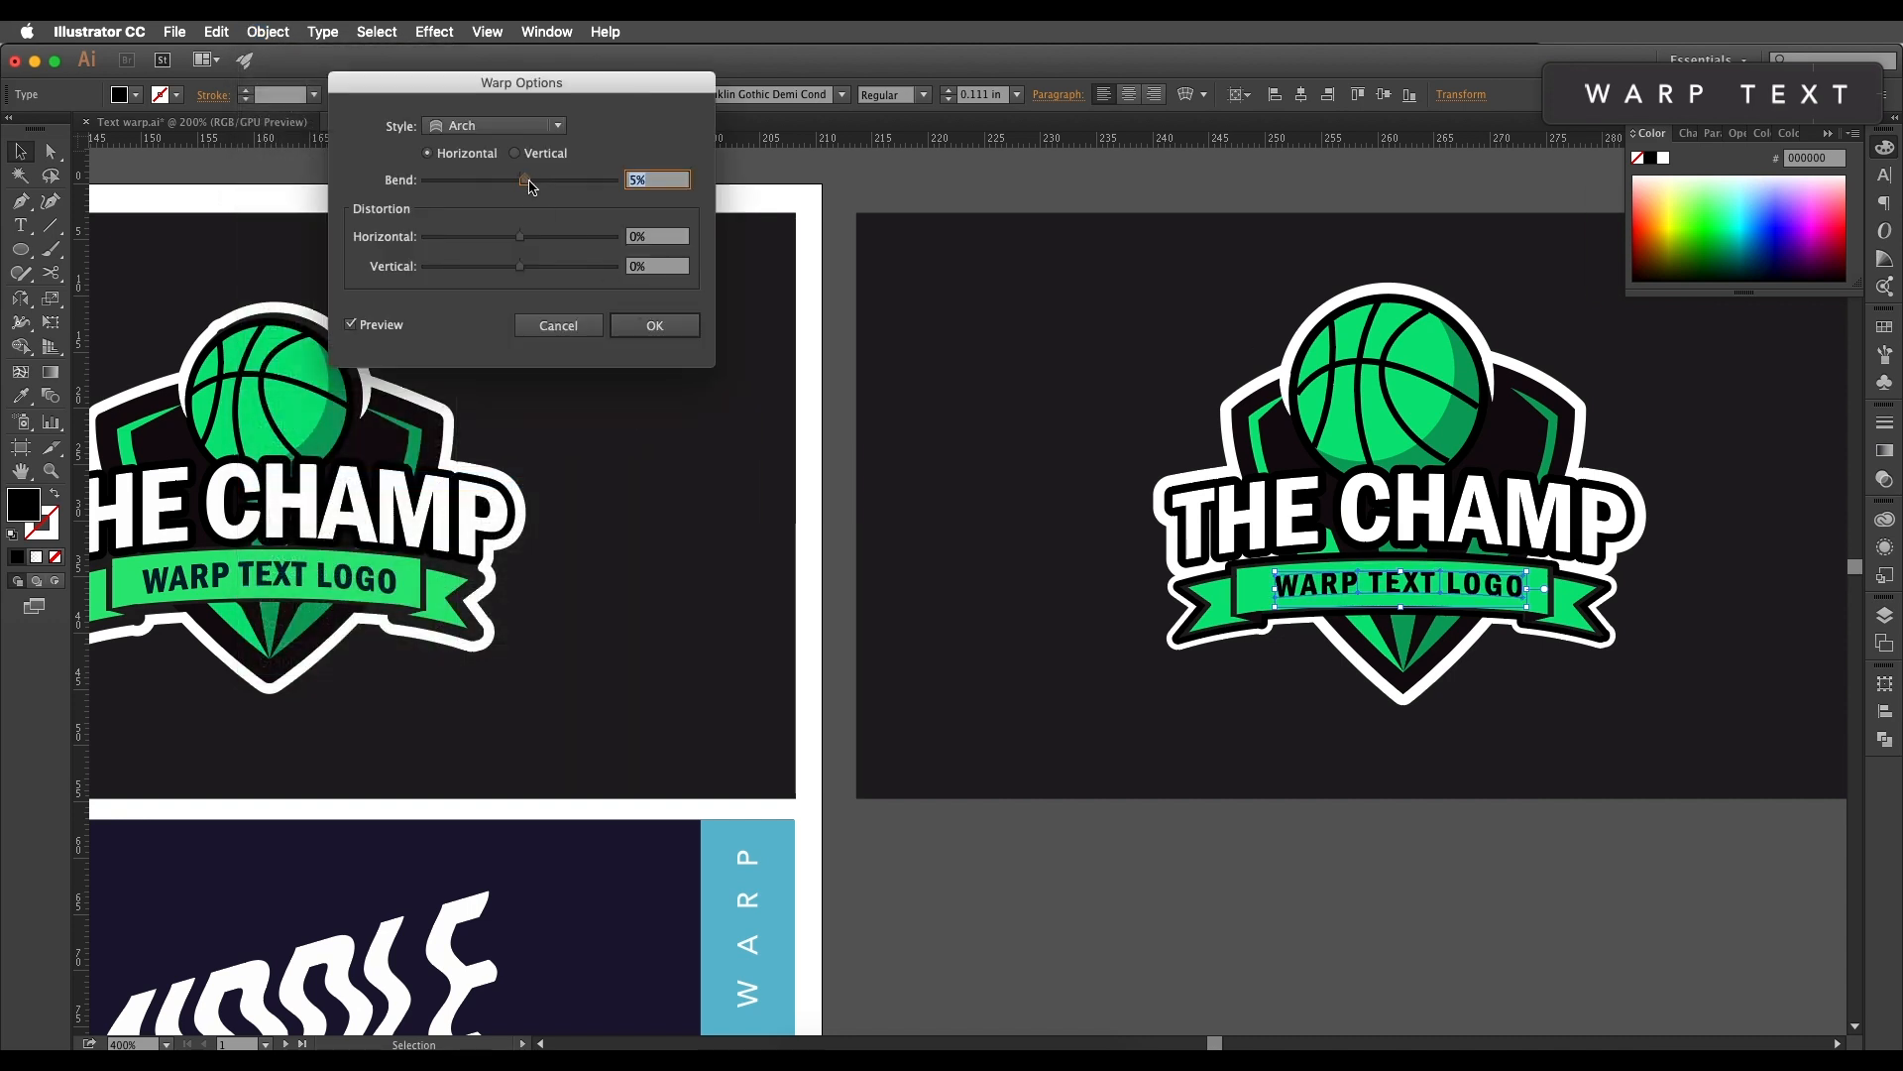
left_click(657, 326)
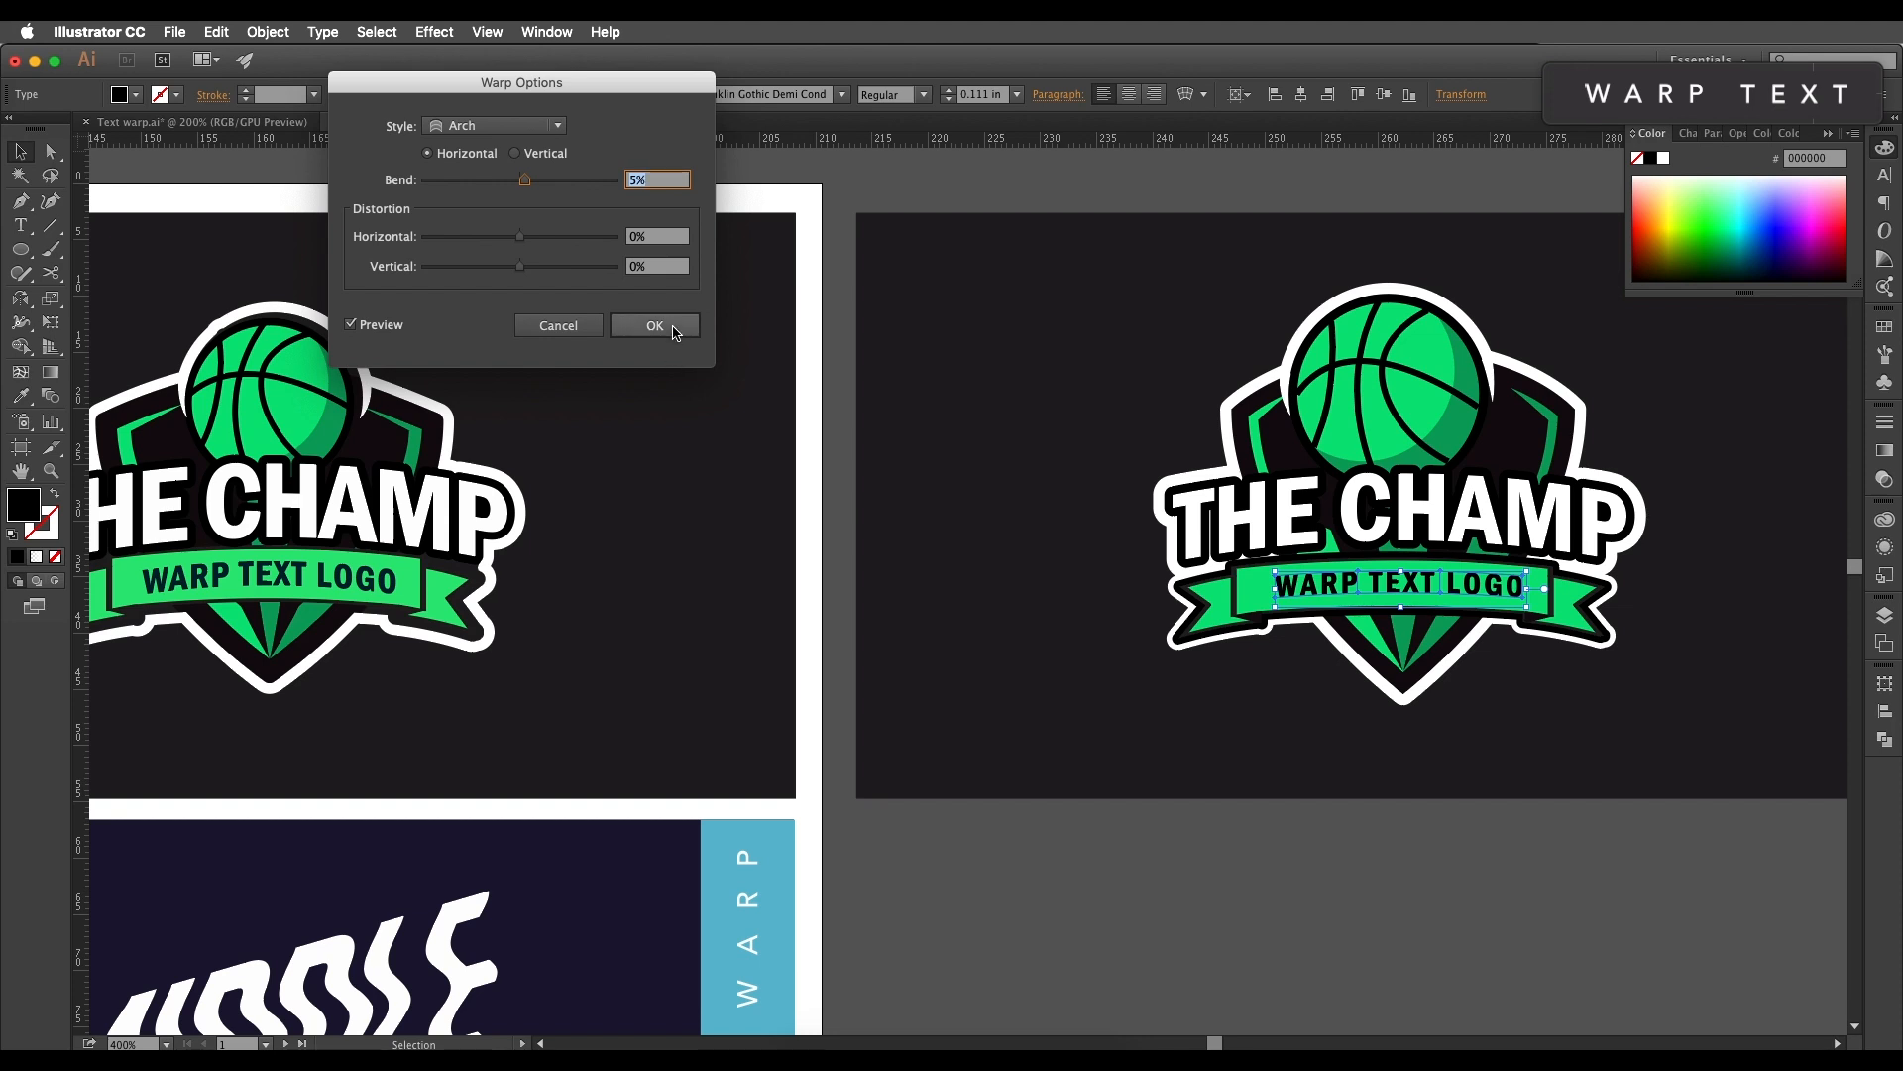
left_click_drag(1343, 748, 1269, 690)
Step: Expand the warped WARP TEXT LOGO envelope into editable shapes
scroll(1374, 524, "up", 1)
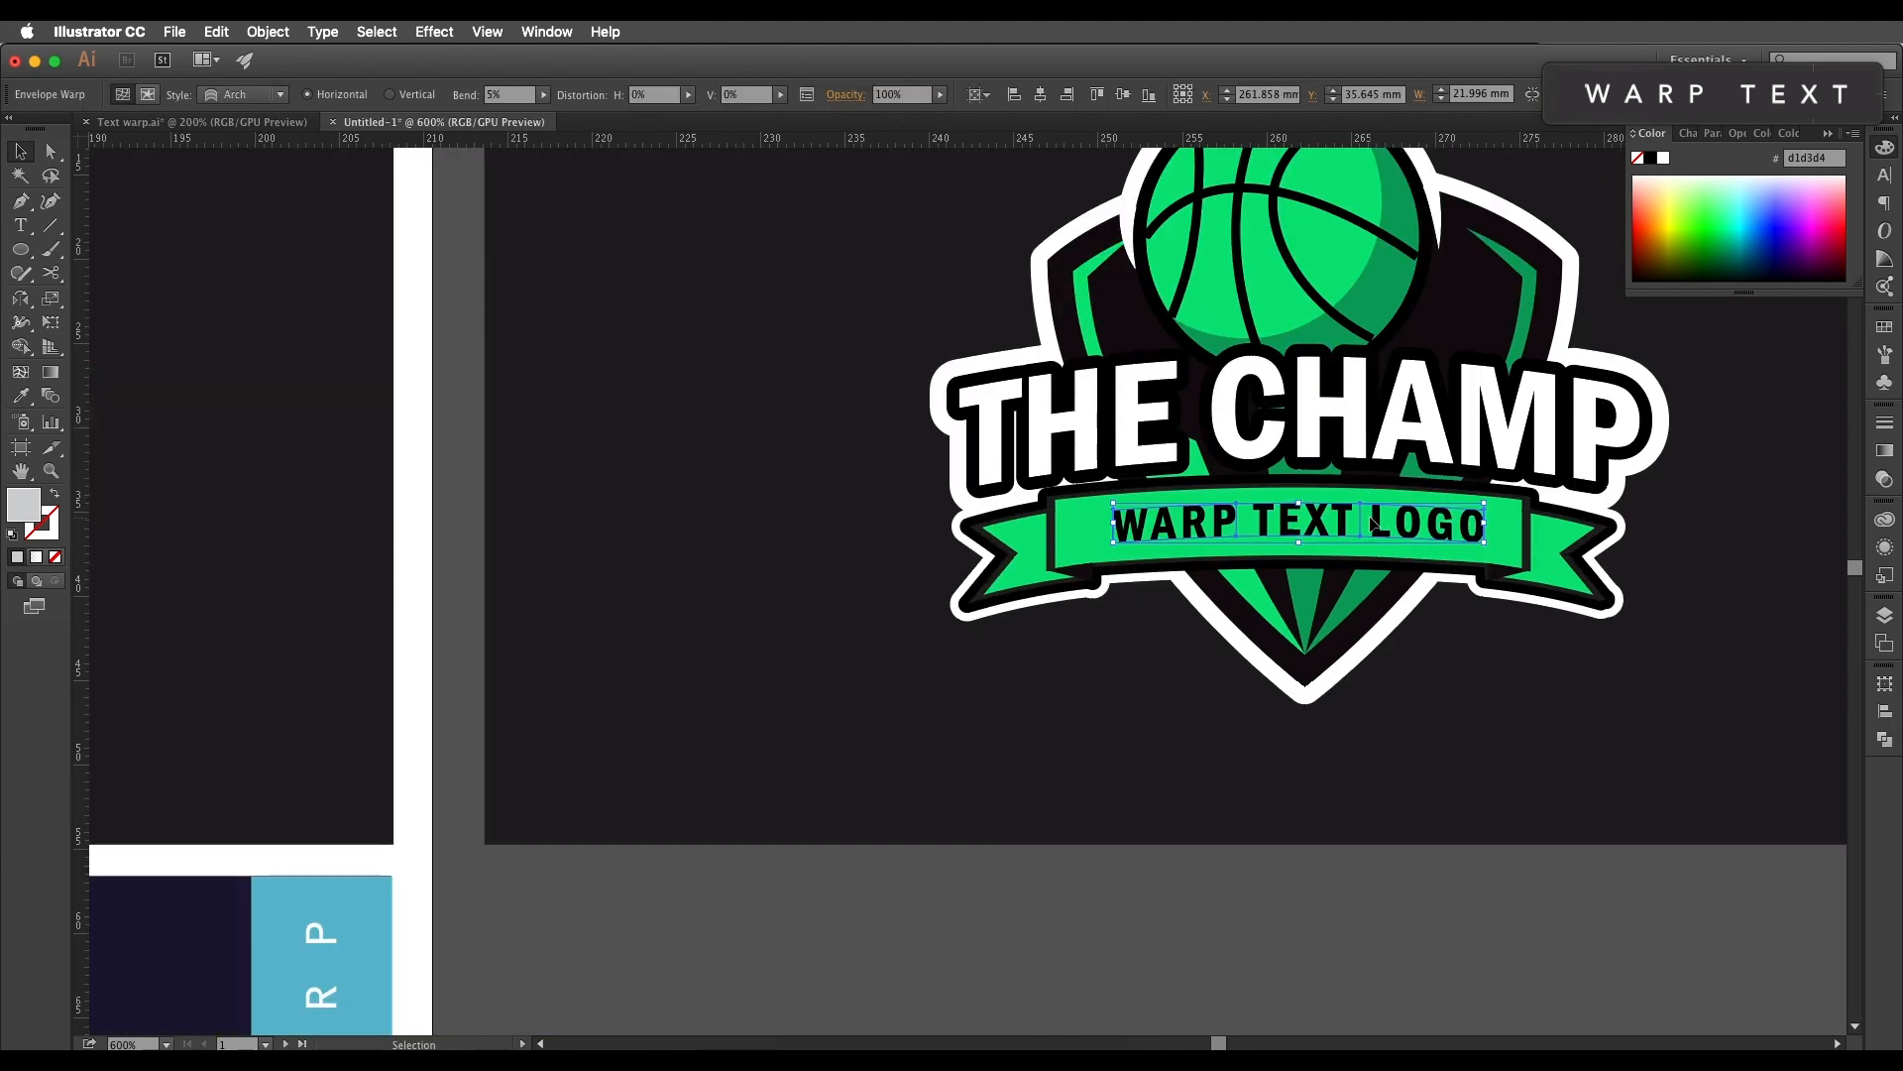
left_click(272, 32)
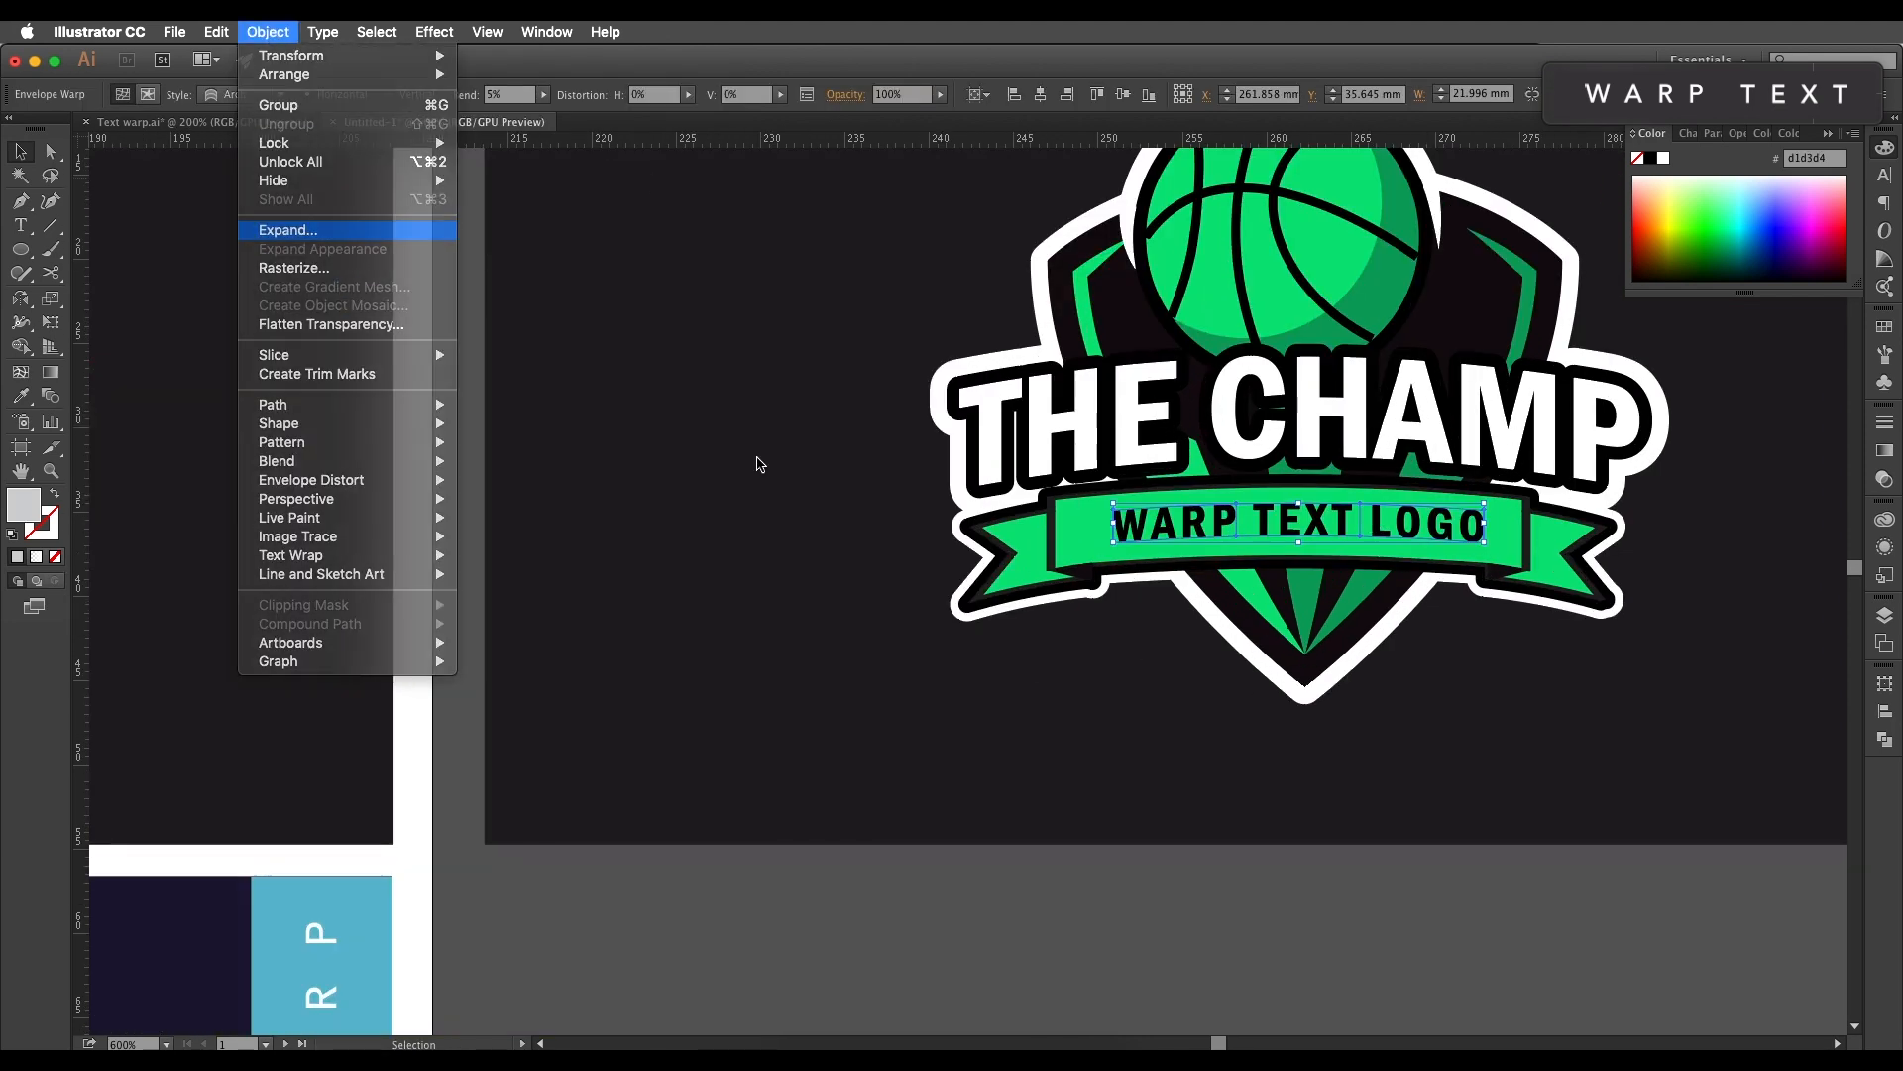
left_click(337, 238)
left_click(750, 554)
scroll(1334, 648, "down", 2)
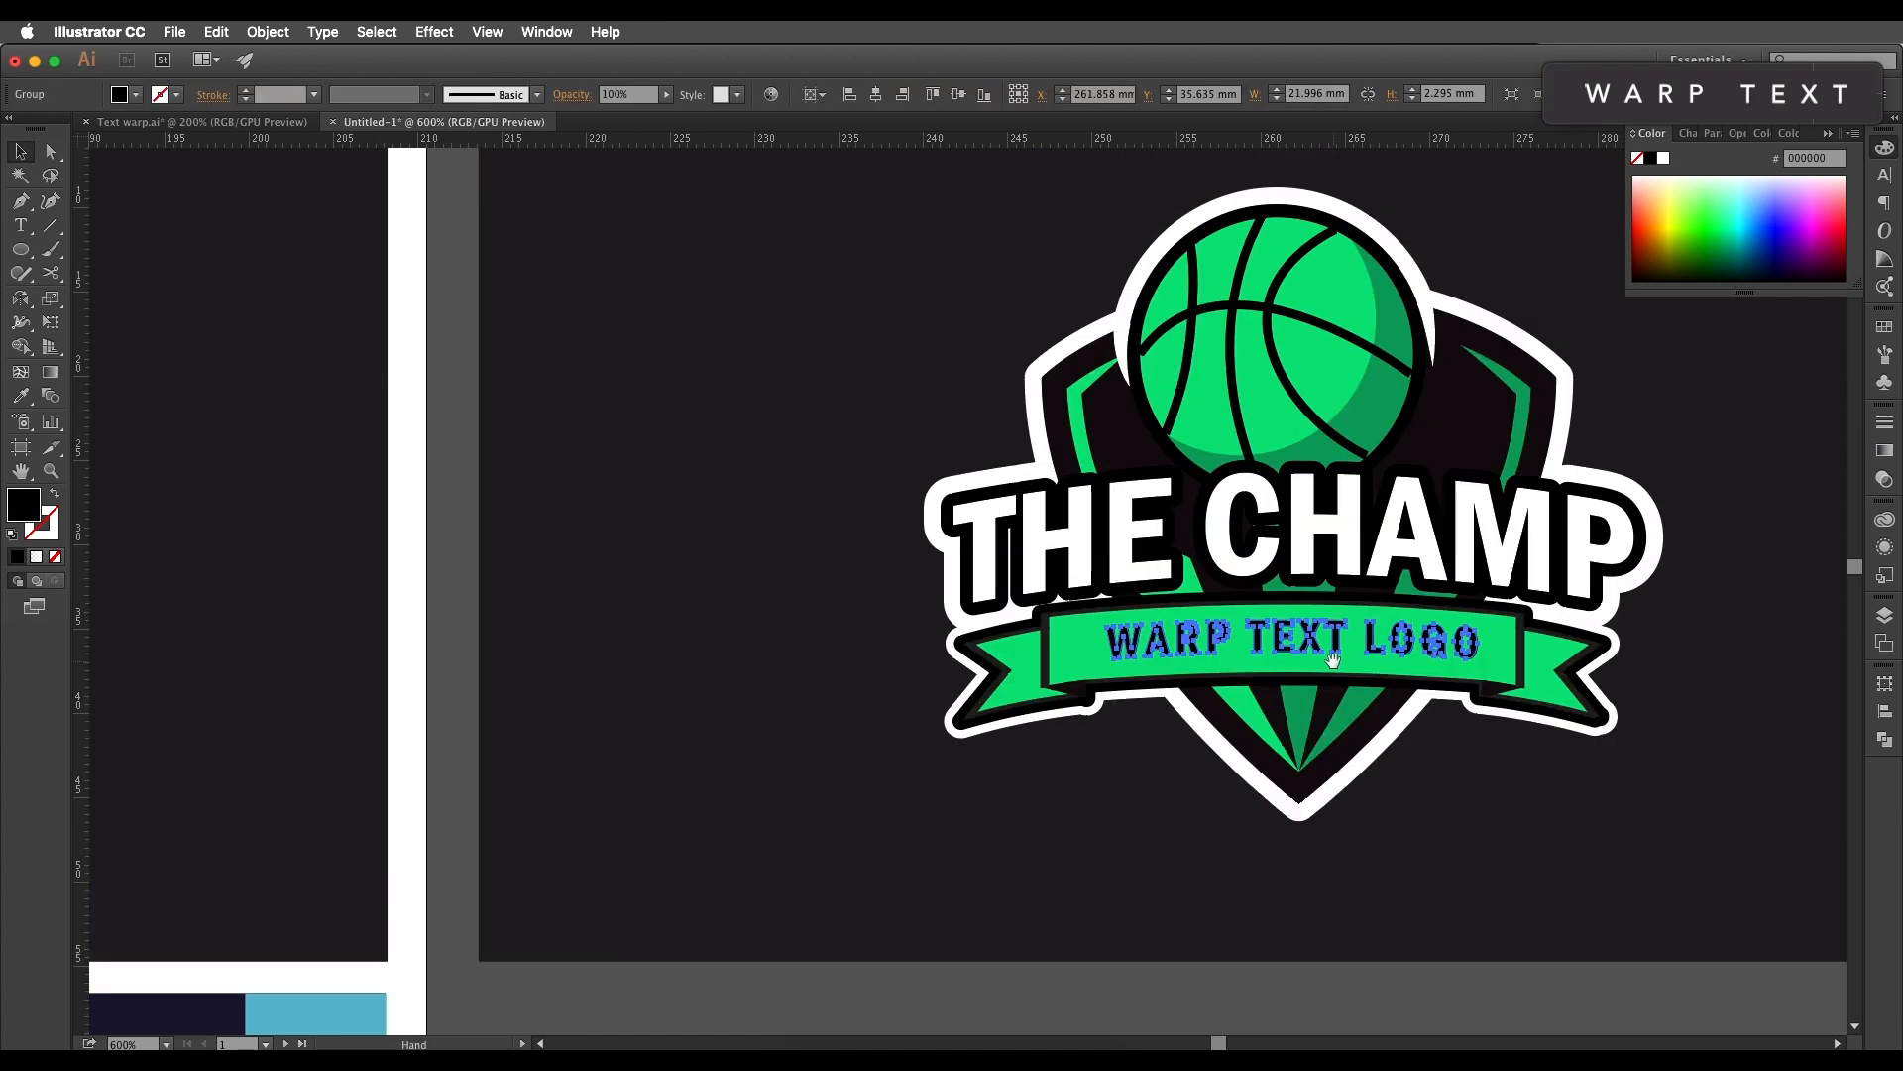
Step: Sample the dark blue 022232 from the original logo's ribbon text and apply it to the recreated ribbon text
key("o")
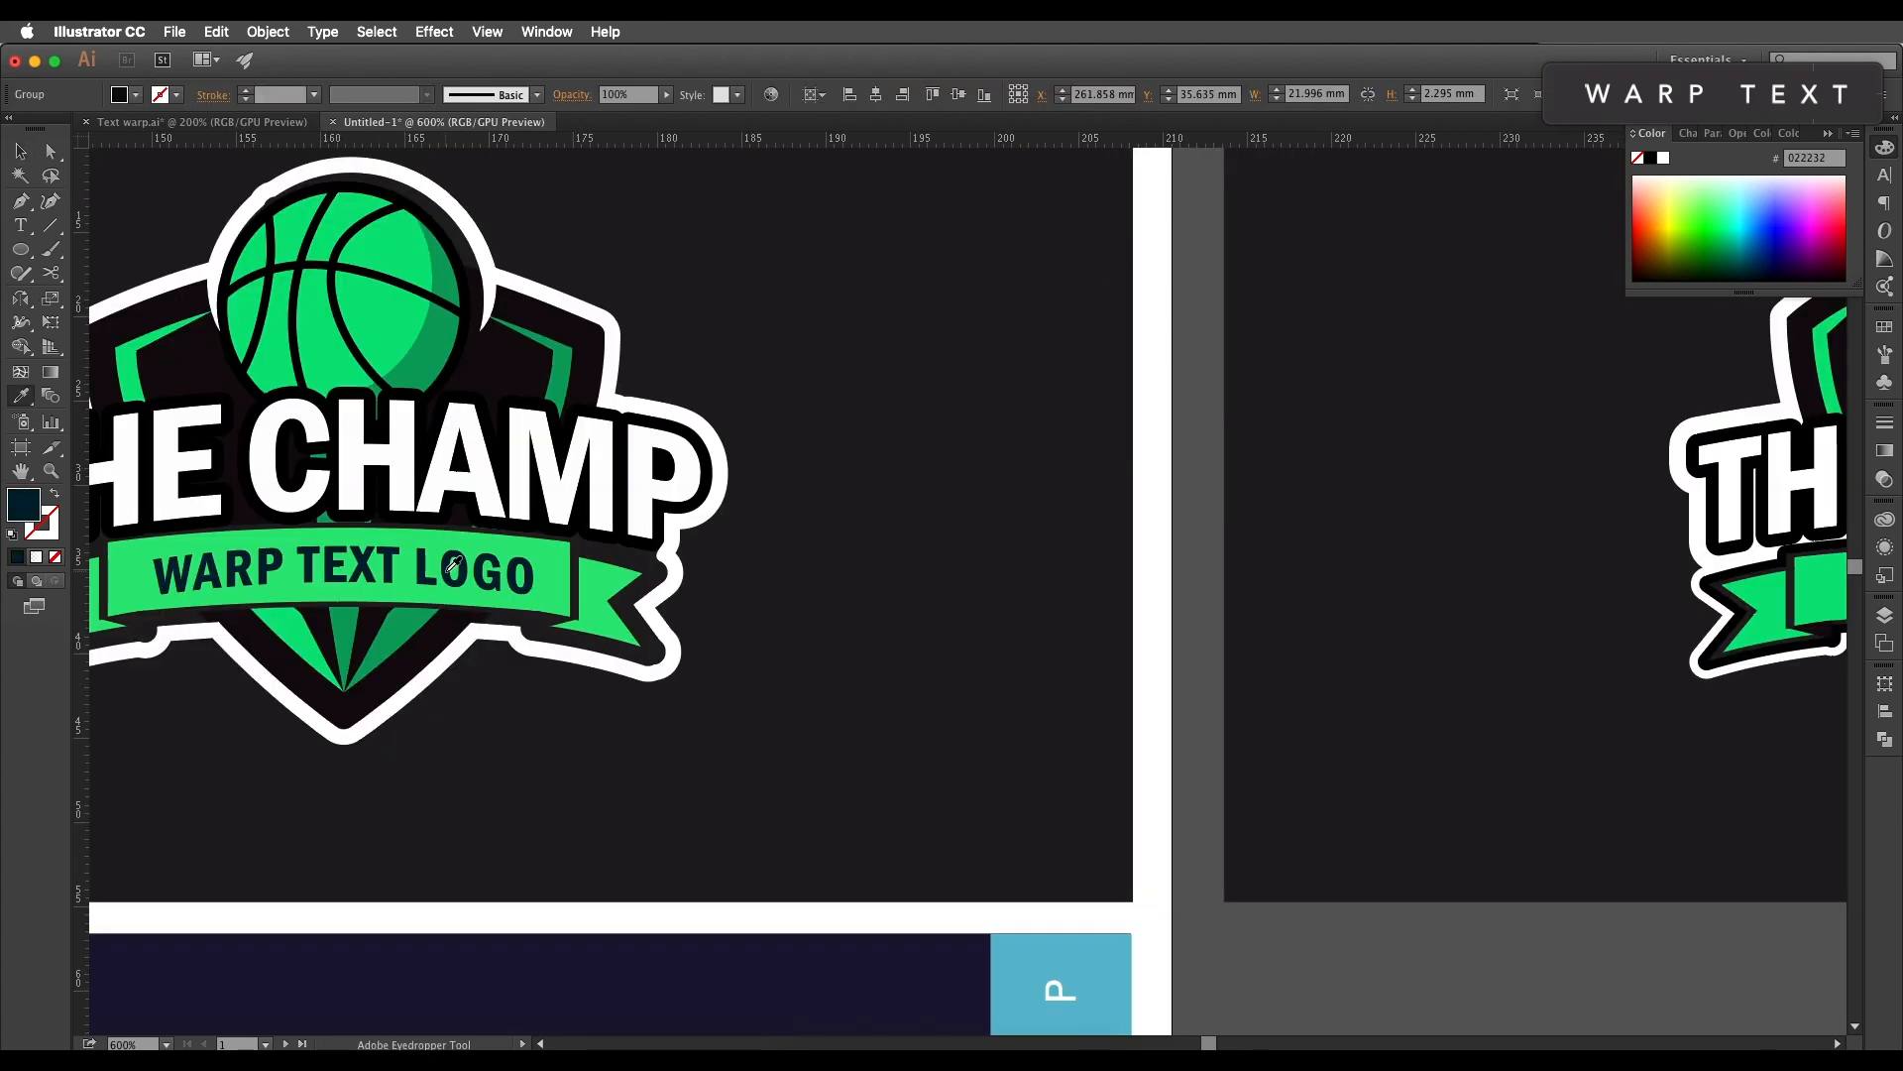
double_click(24, 505)
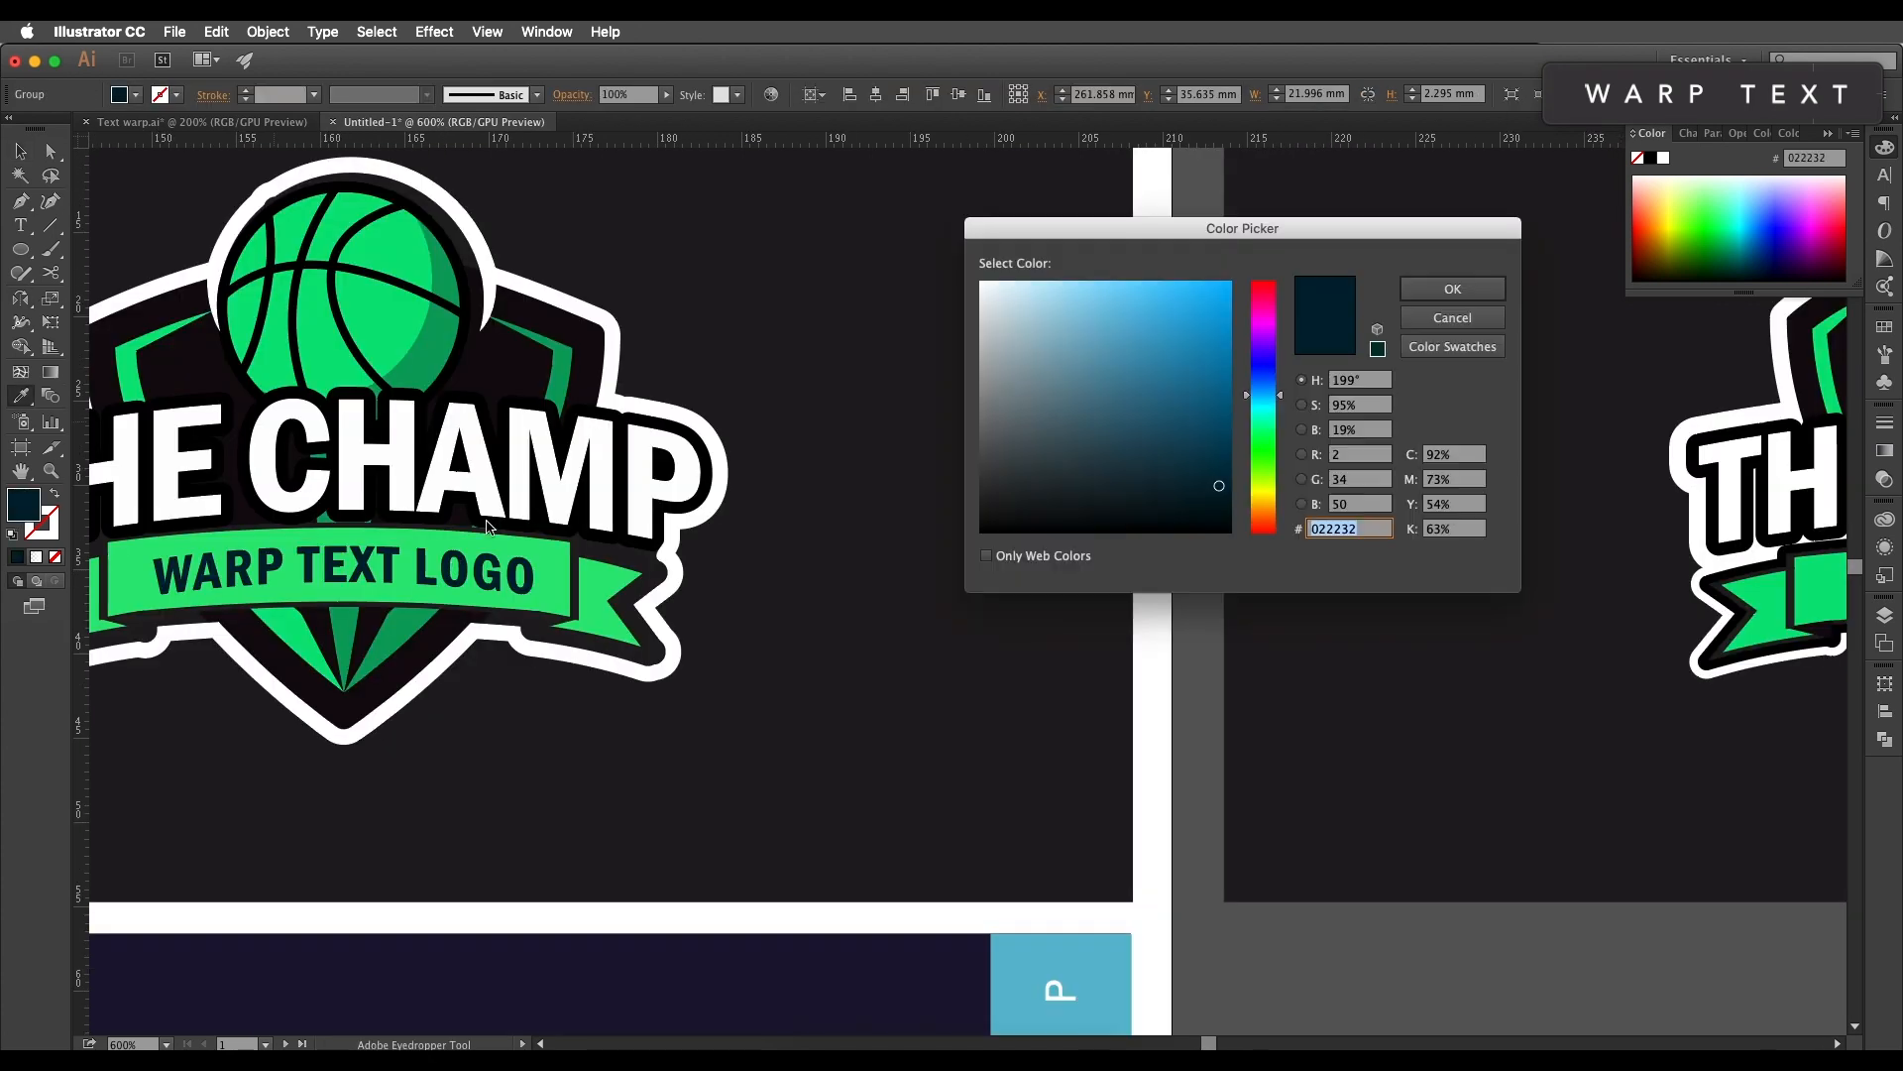
left_click(1452, 289)
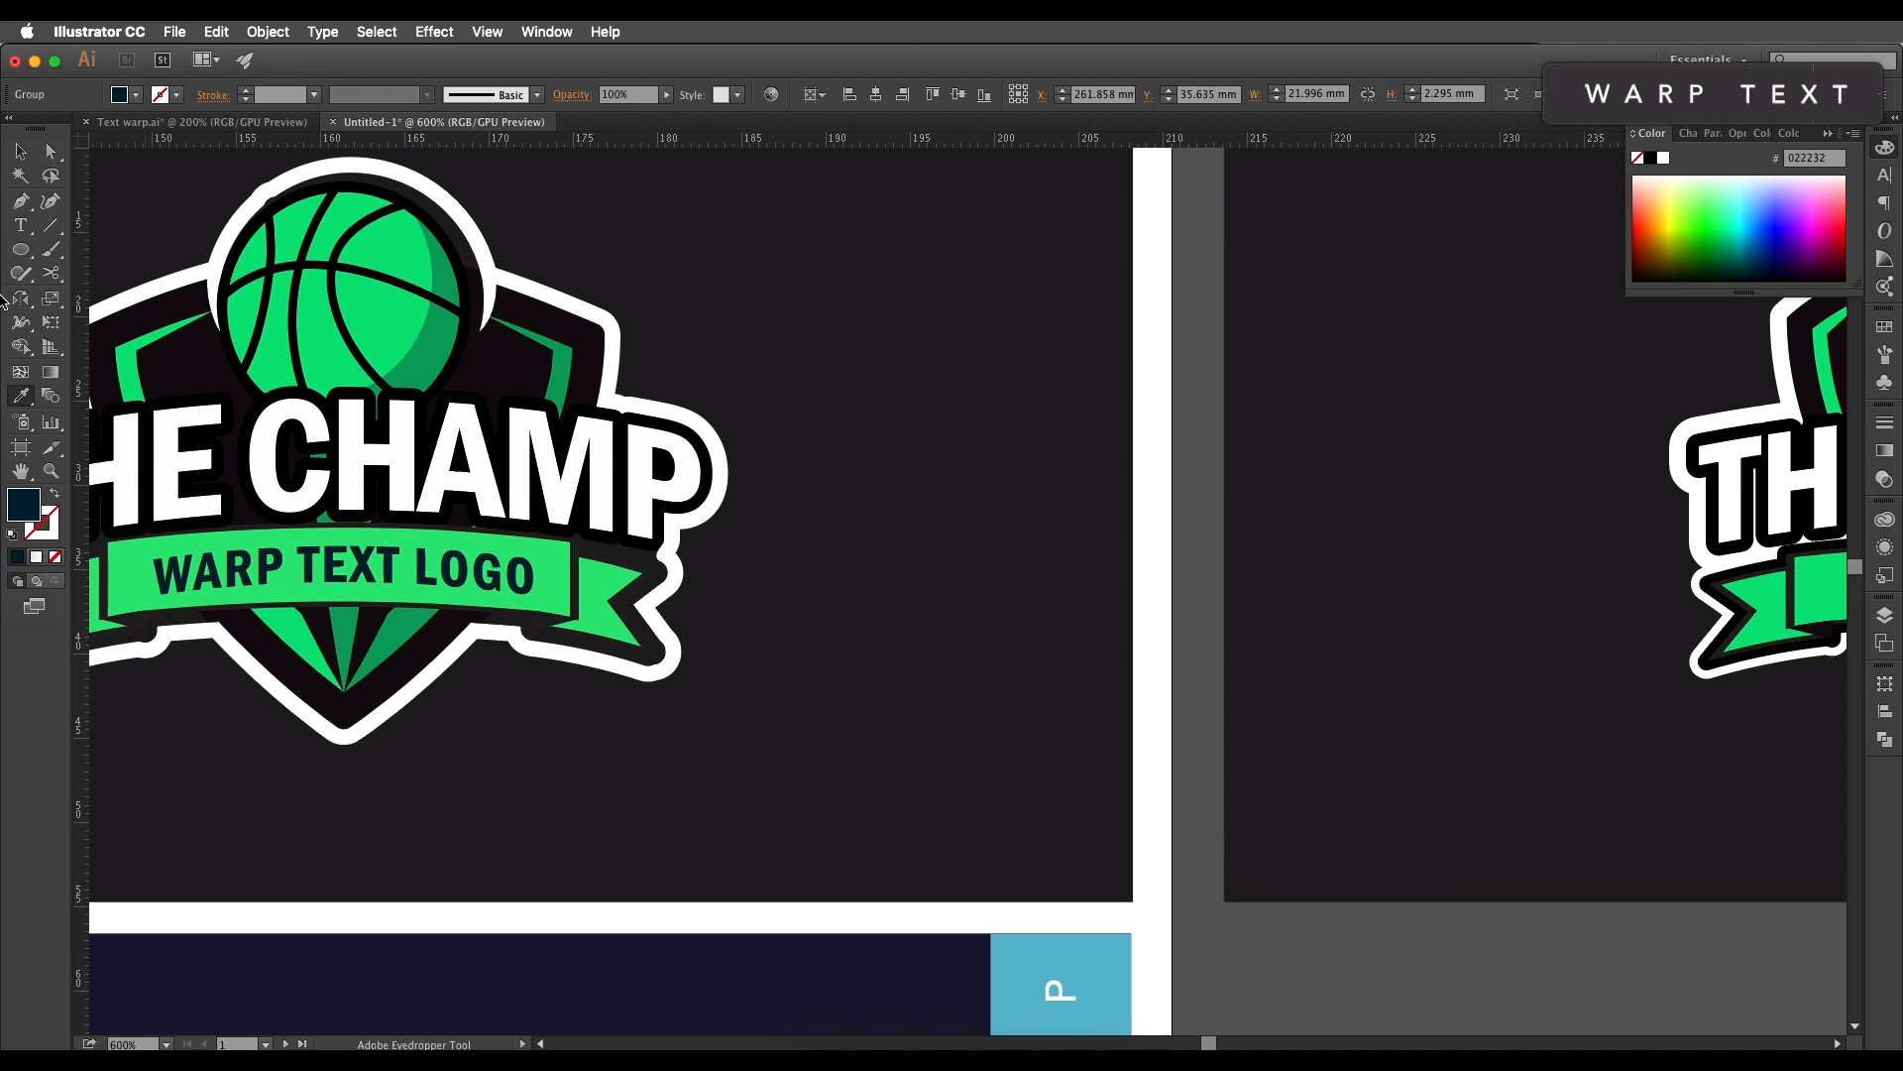
key("v")
left_click_drag(1798, 689, 938, 693)
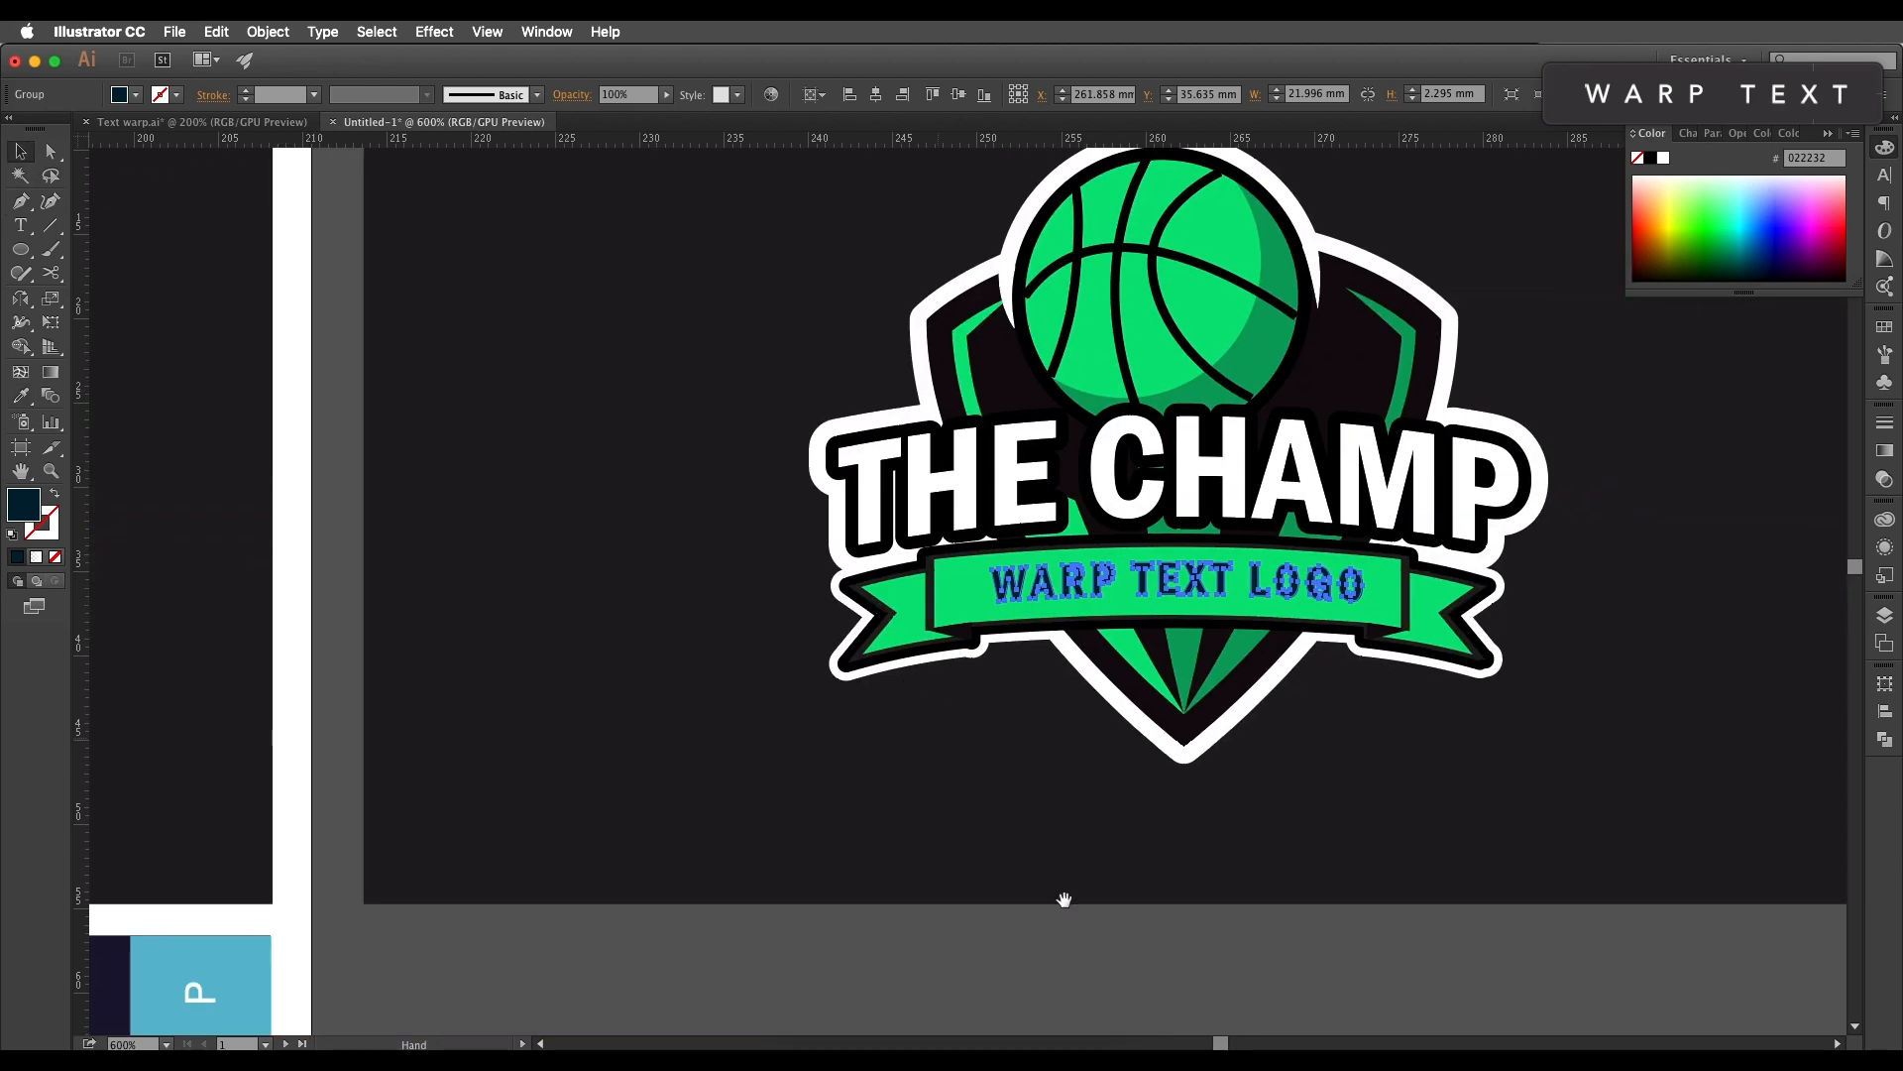
Step: Compare the recreated THE CHAMP logo with the original, then examine the SOUND BAR logo example
left_click(1148, 1018)
scroll(1223, 915, "down", 1)
left_click_drag(1302, 761, 1472, 689)
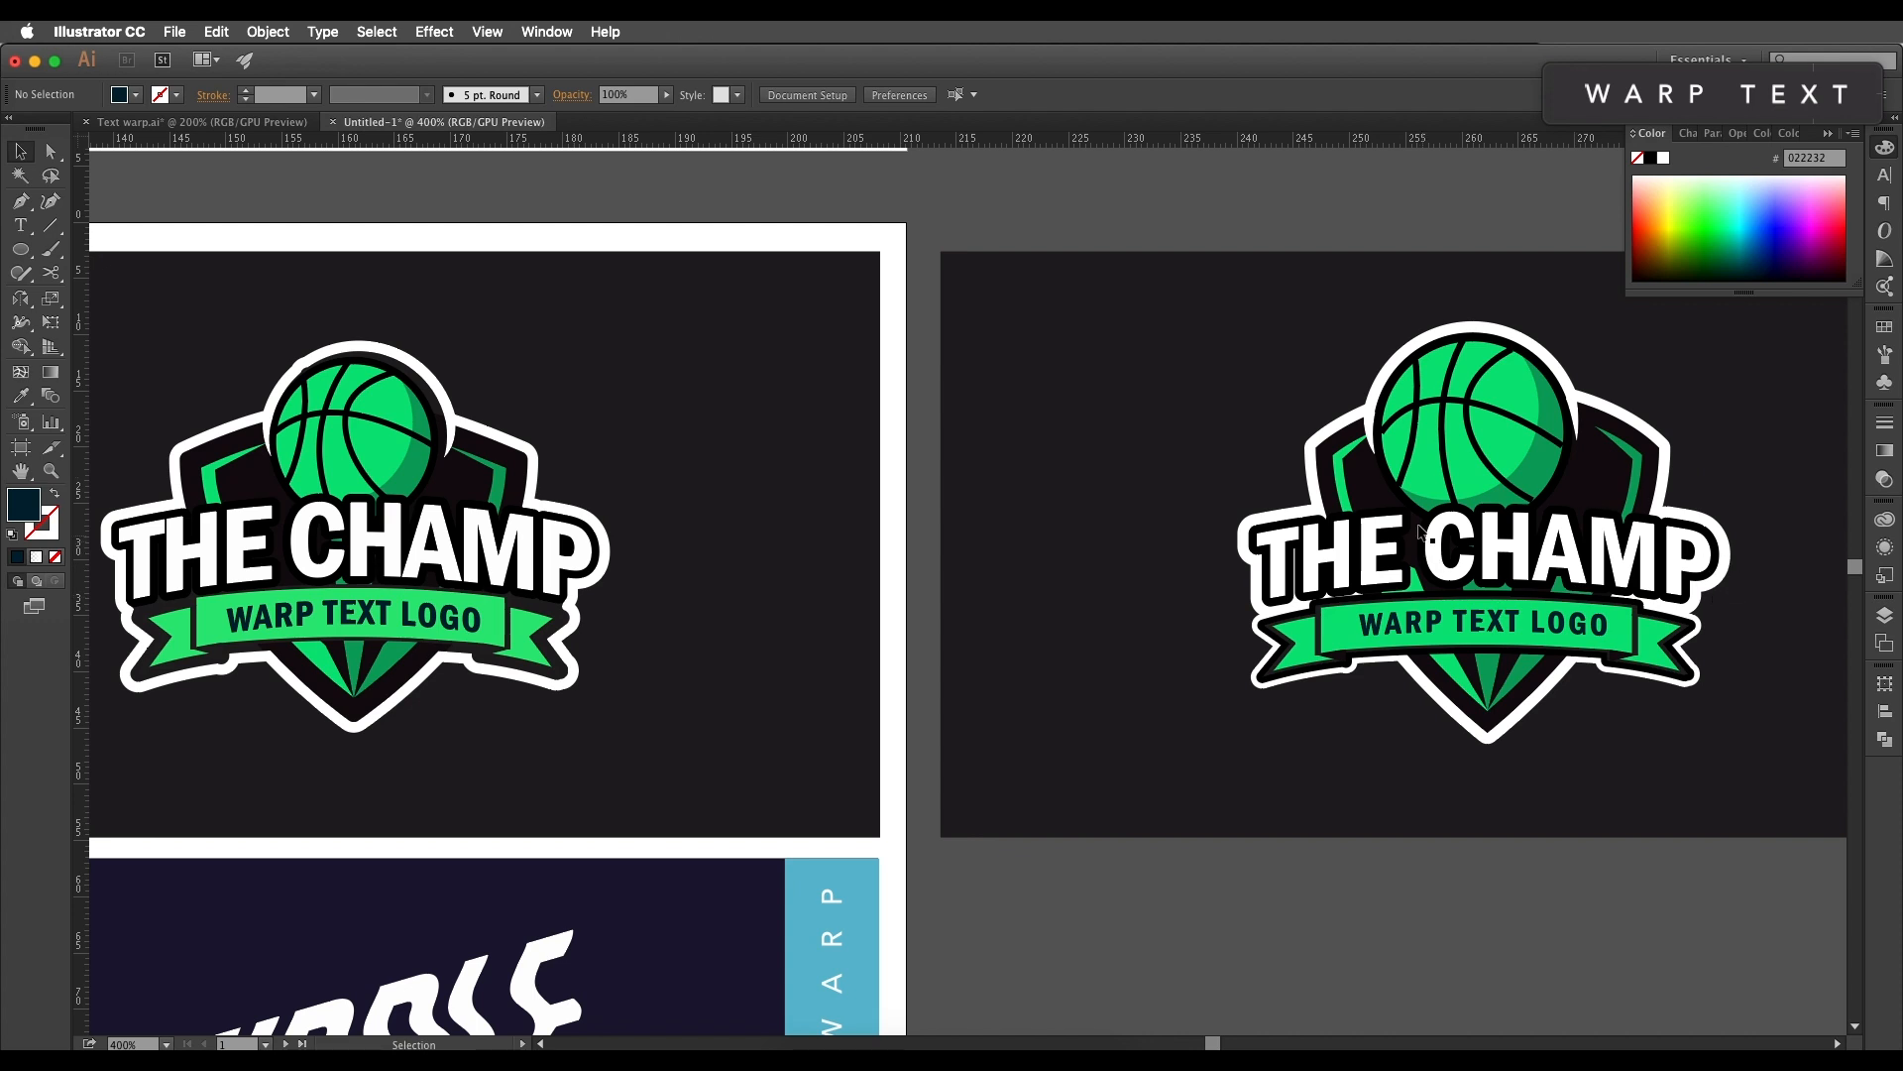
scroll(1438, 543, "down", 2)
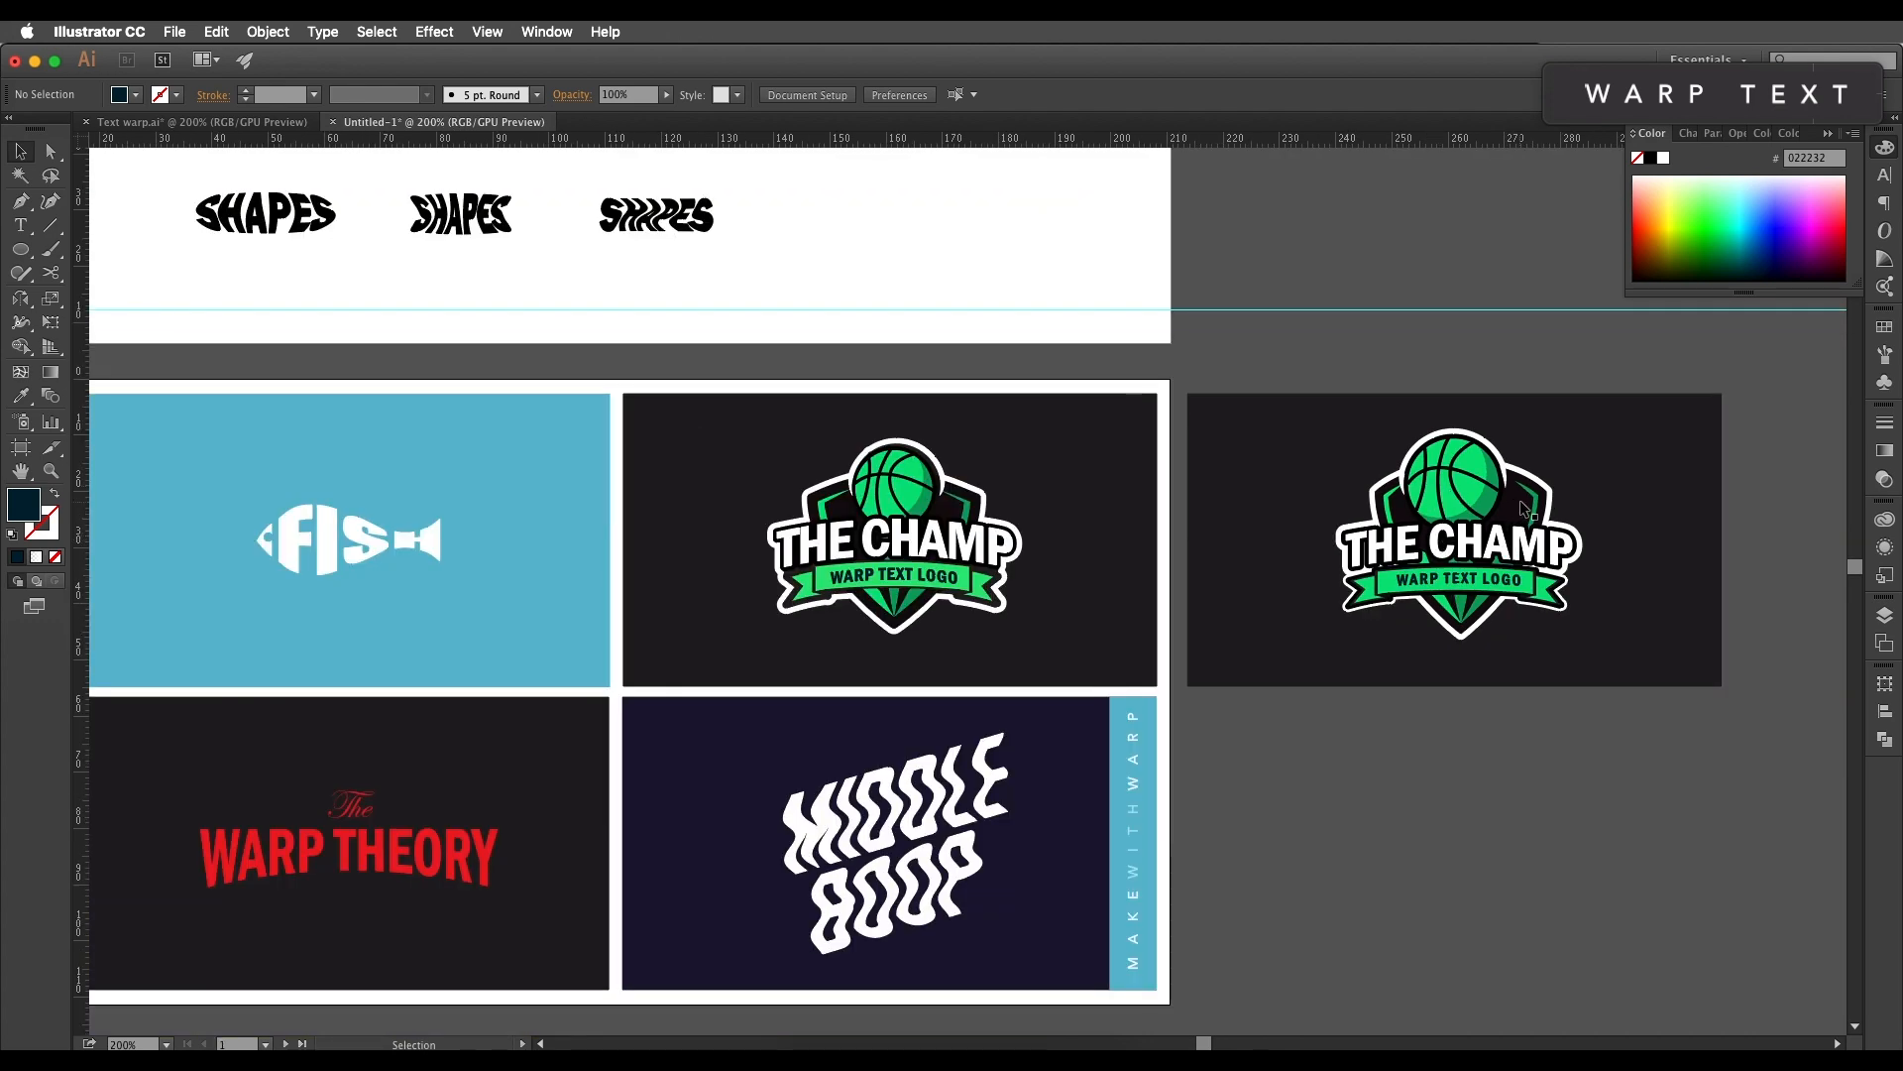
scroll(1527, 508, "up", 2)
left_click_drag(1417, 590, 1346, 614)
left_click_drag(1145, 612, 1332, 610)
left_click_drag(1763, 612, 1136, 623)
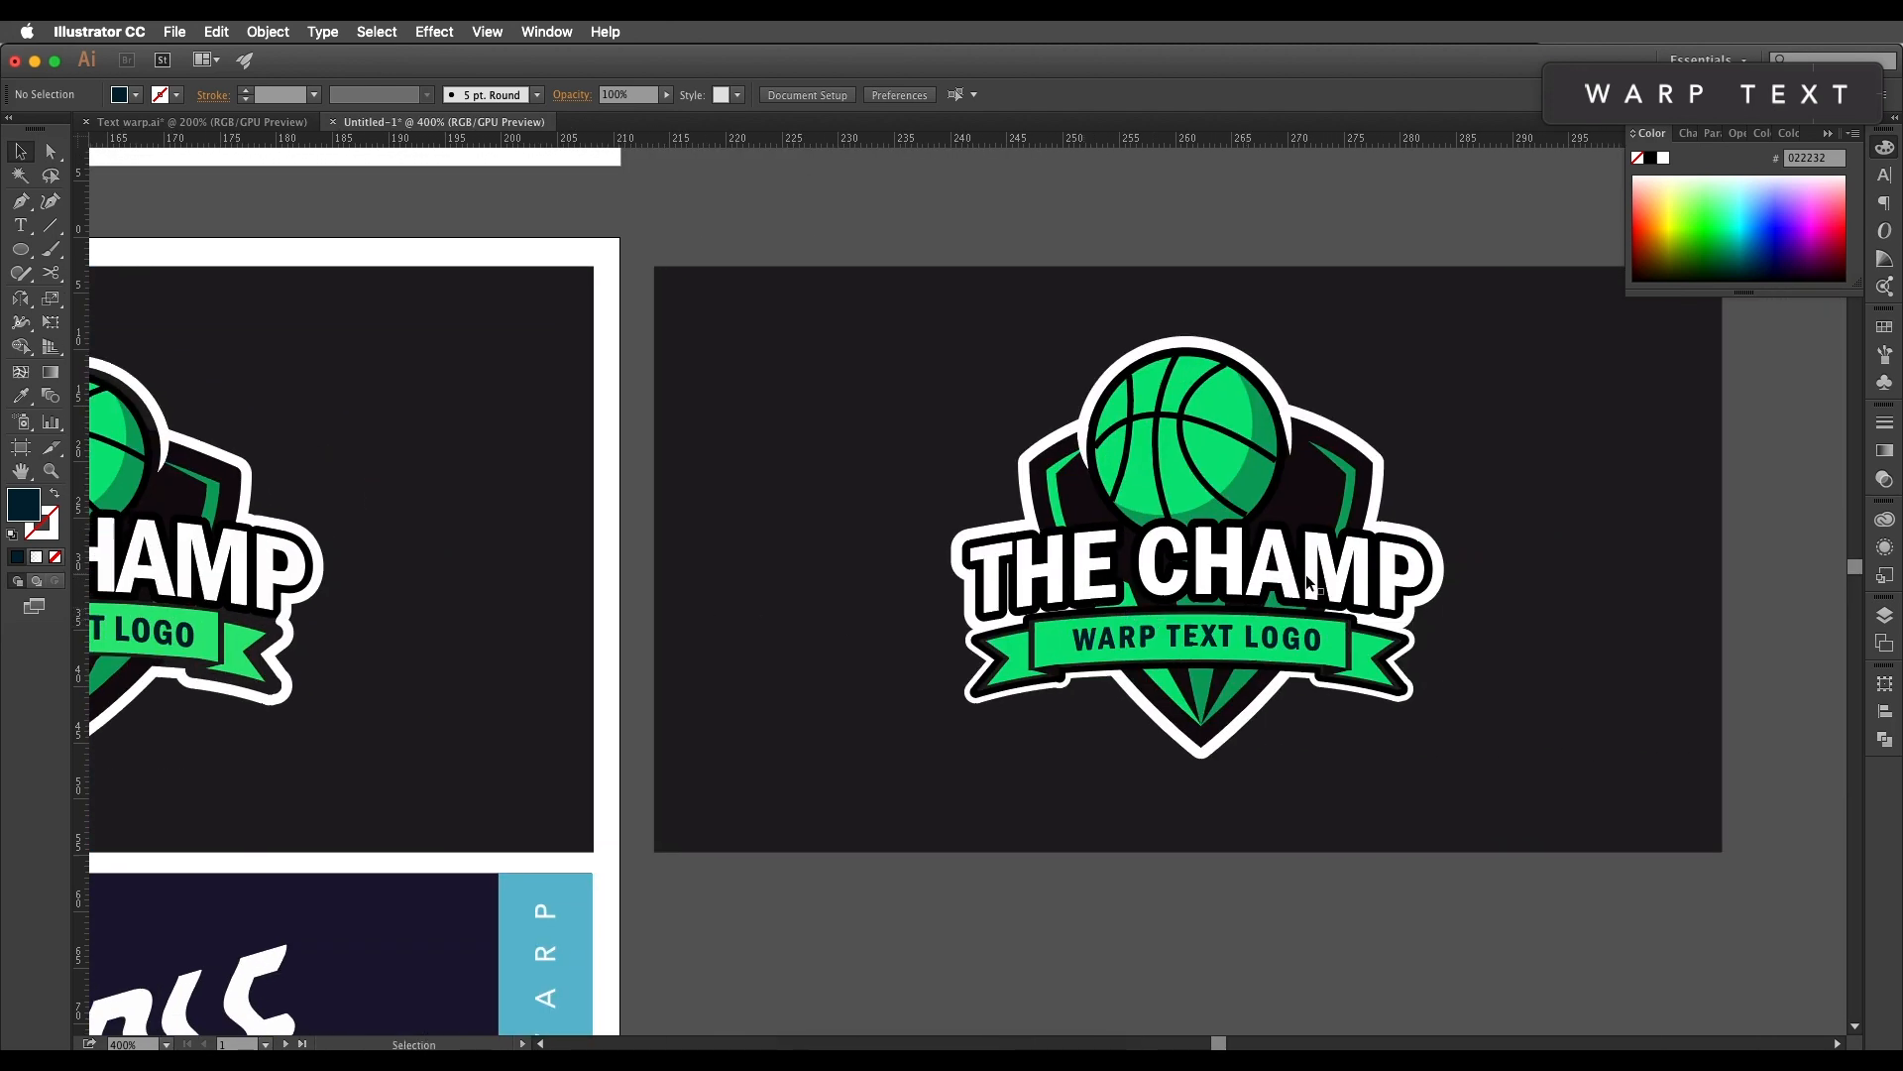
scroll(1252, 591, "up", 2)
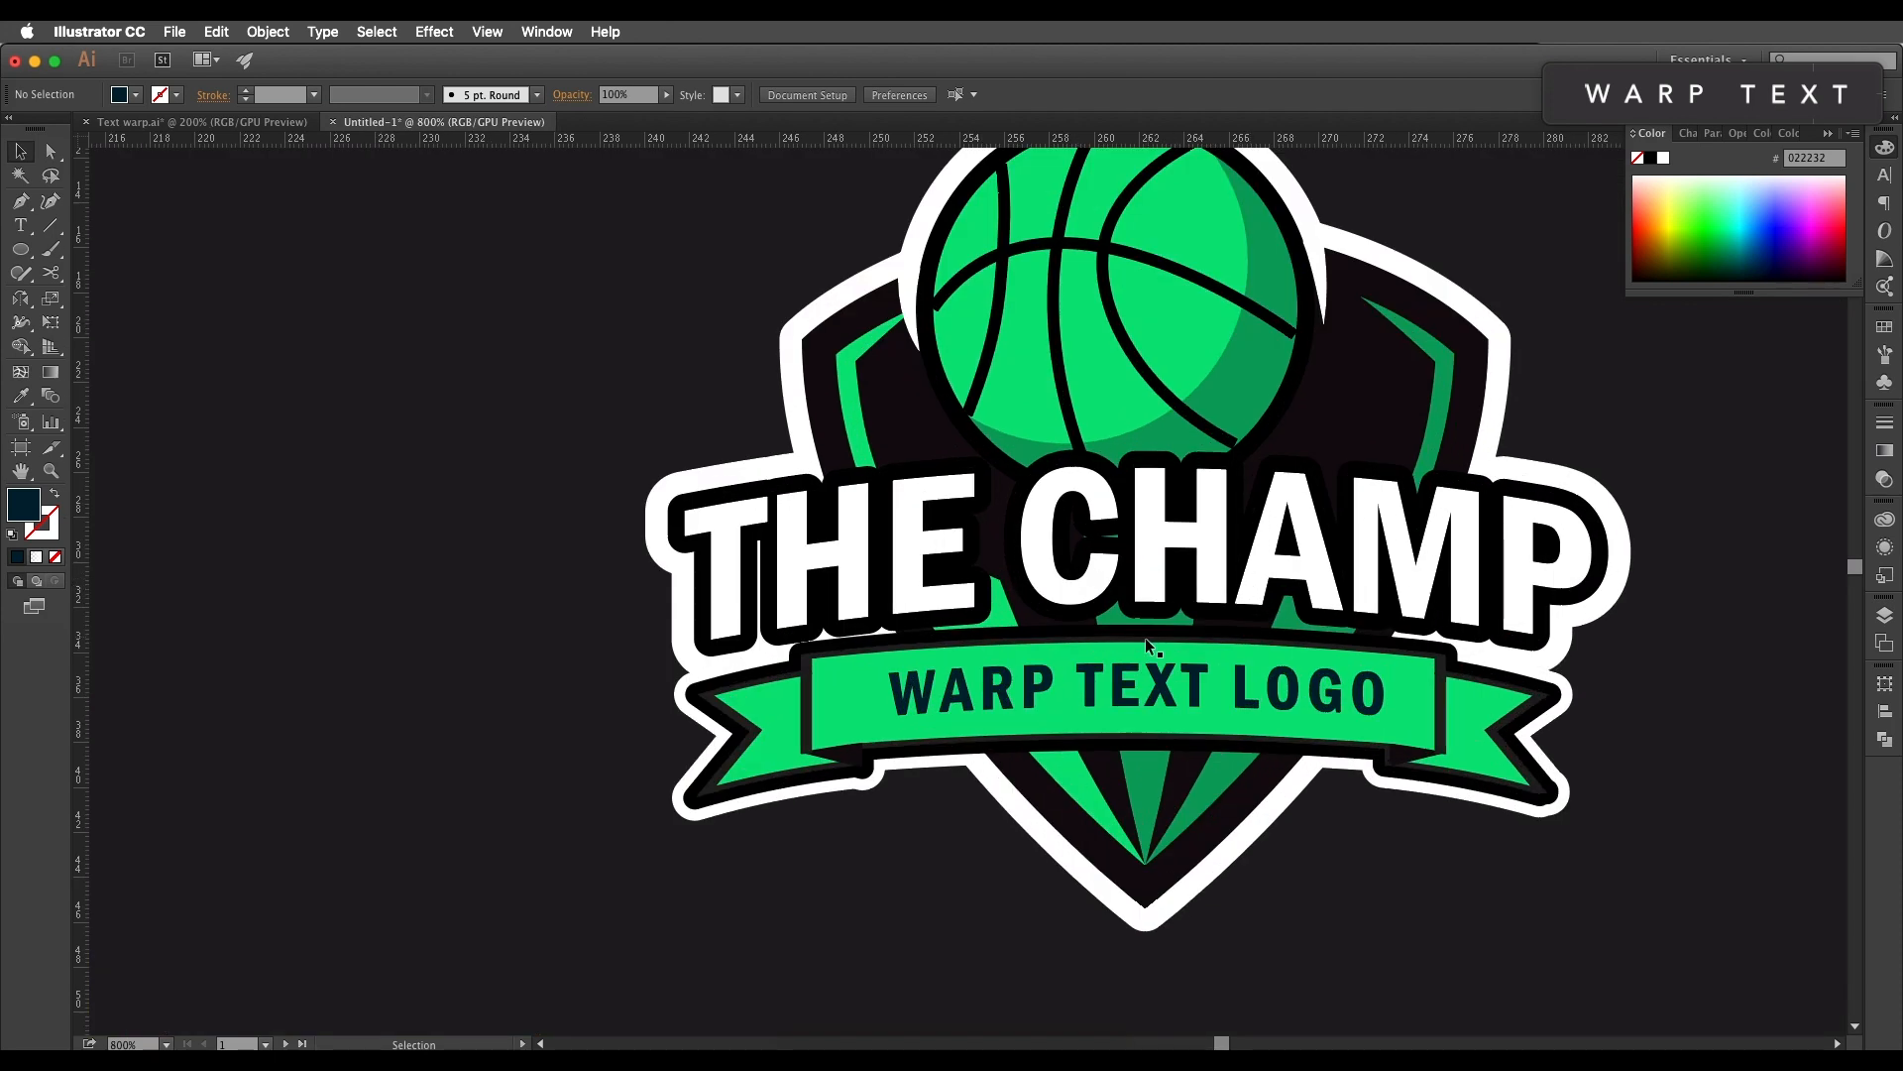
scroll(1145, 638, "down", 4)
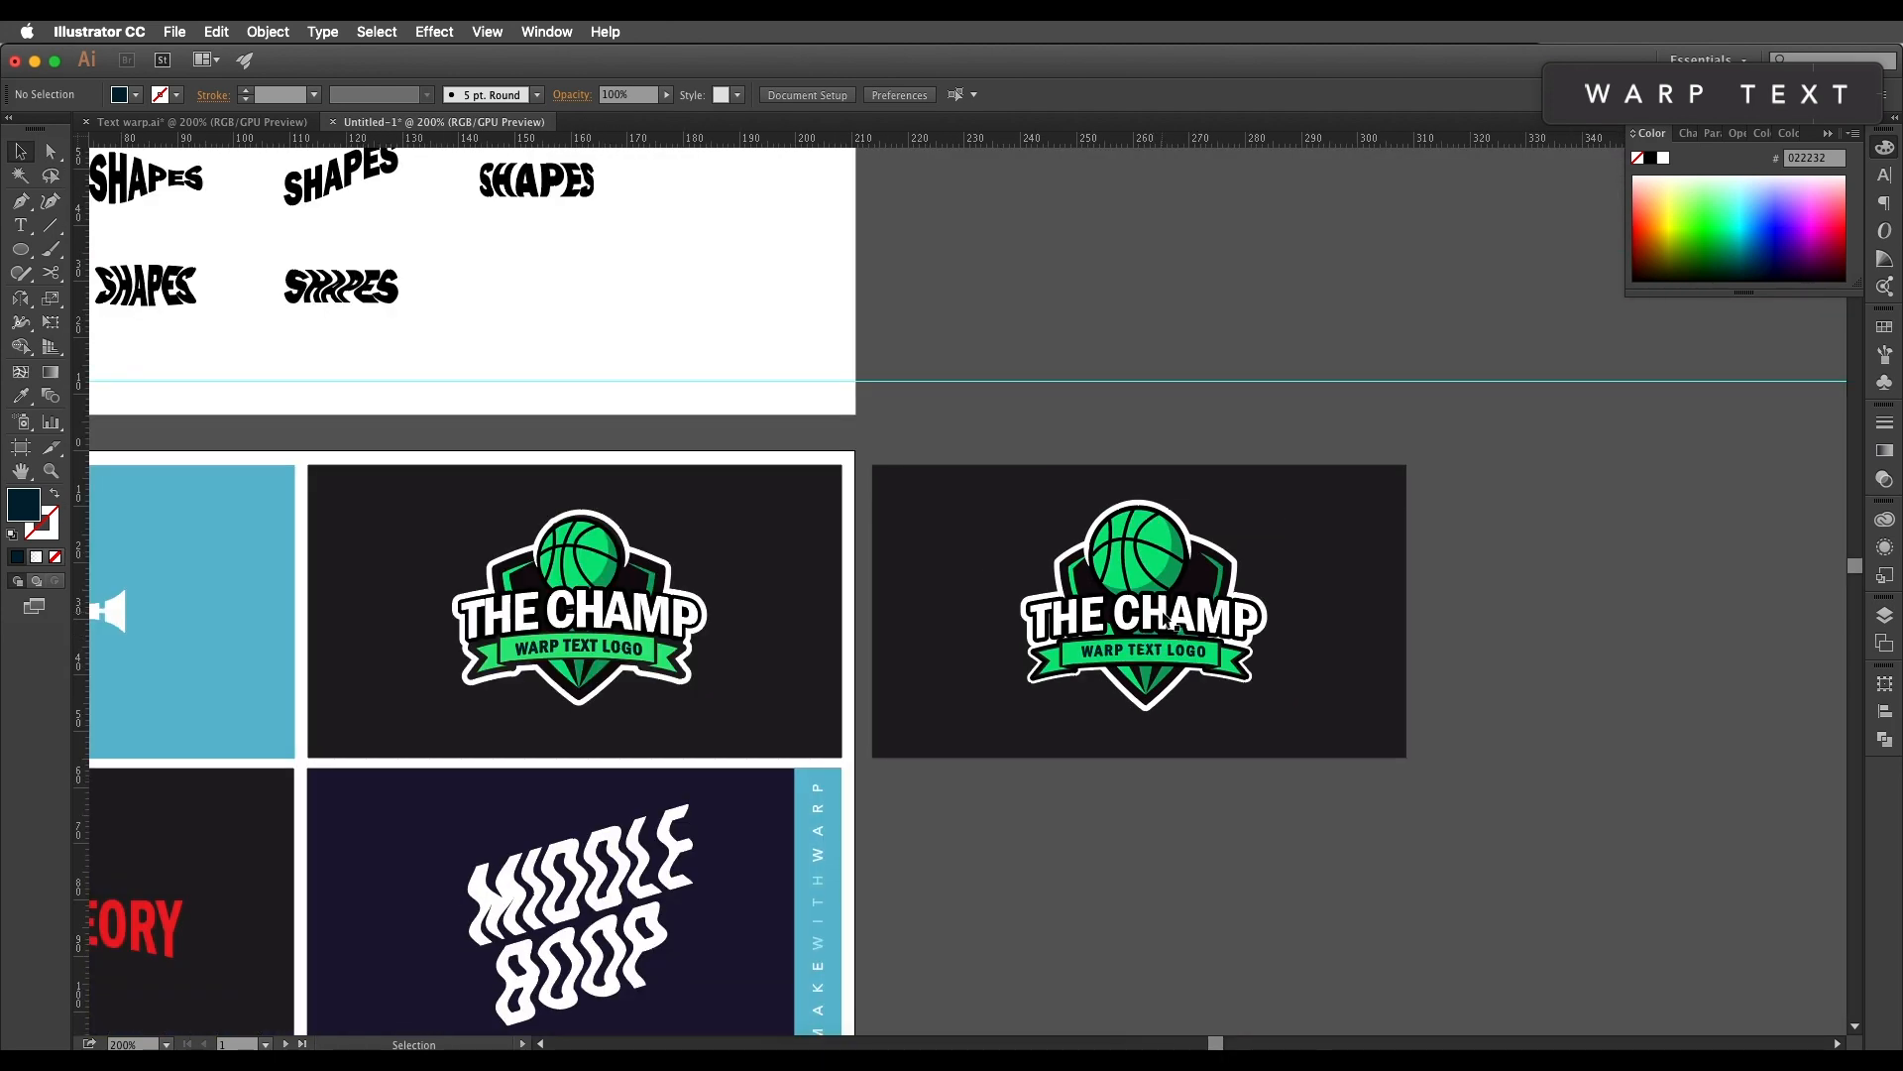
scroll(1170, 622, "down", 2)
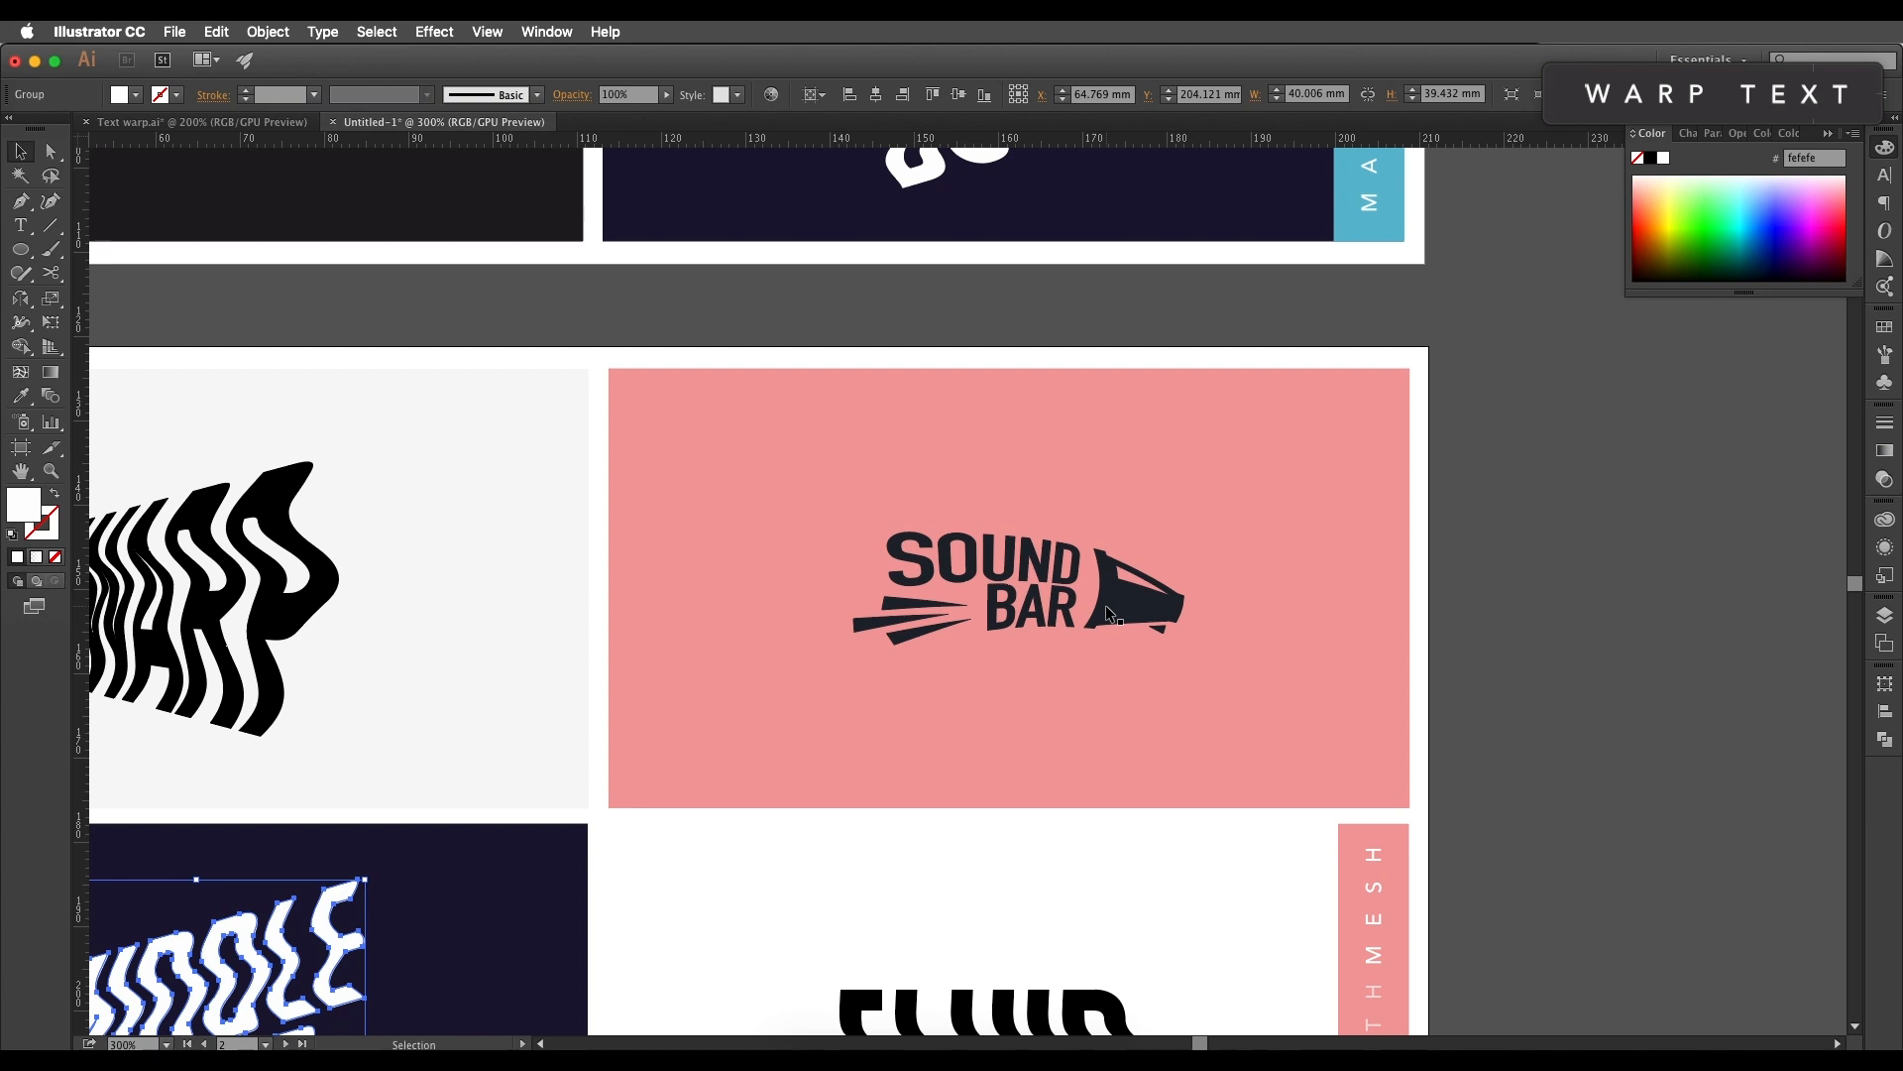
Step: Examine the WARP, MIDDLE BOOP, FLUID and SOUND BAR logo examples on the Make with Mesh artboard
scroll(1104, 604, "left", 5)
scroll(1105, 605, "down", 1)
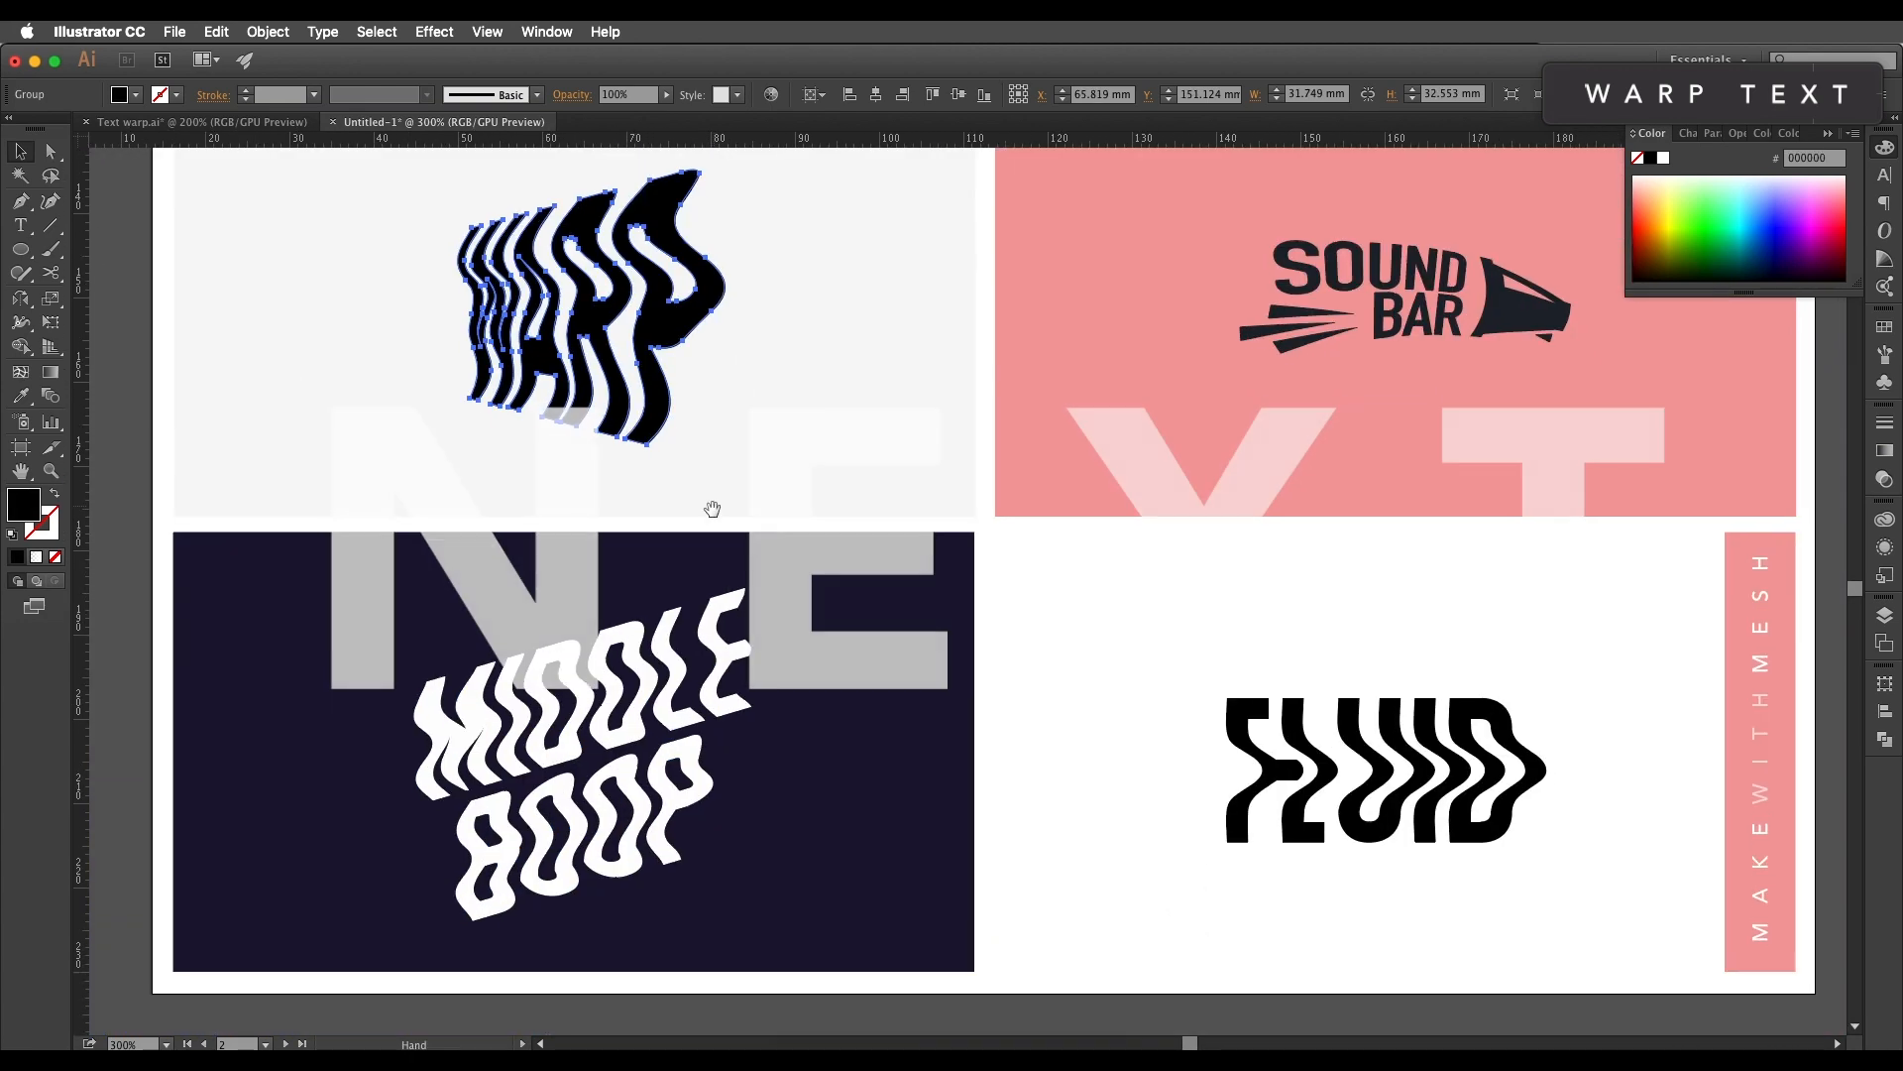
left_click(645, 786)
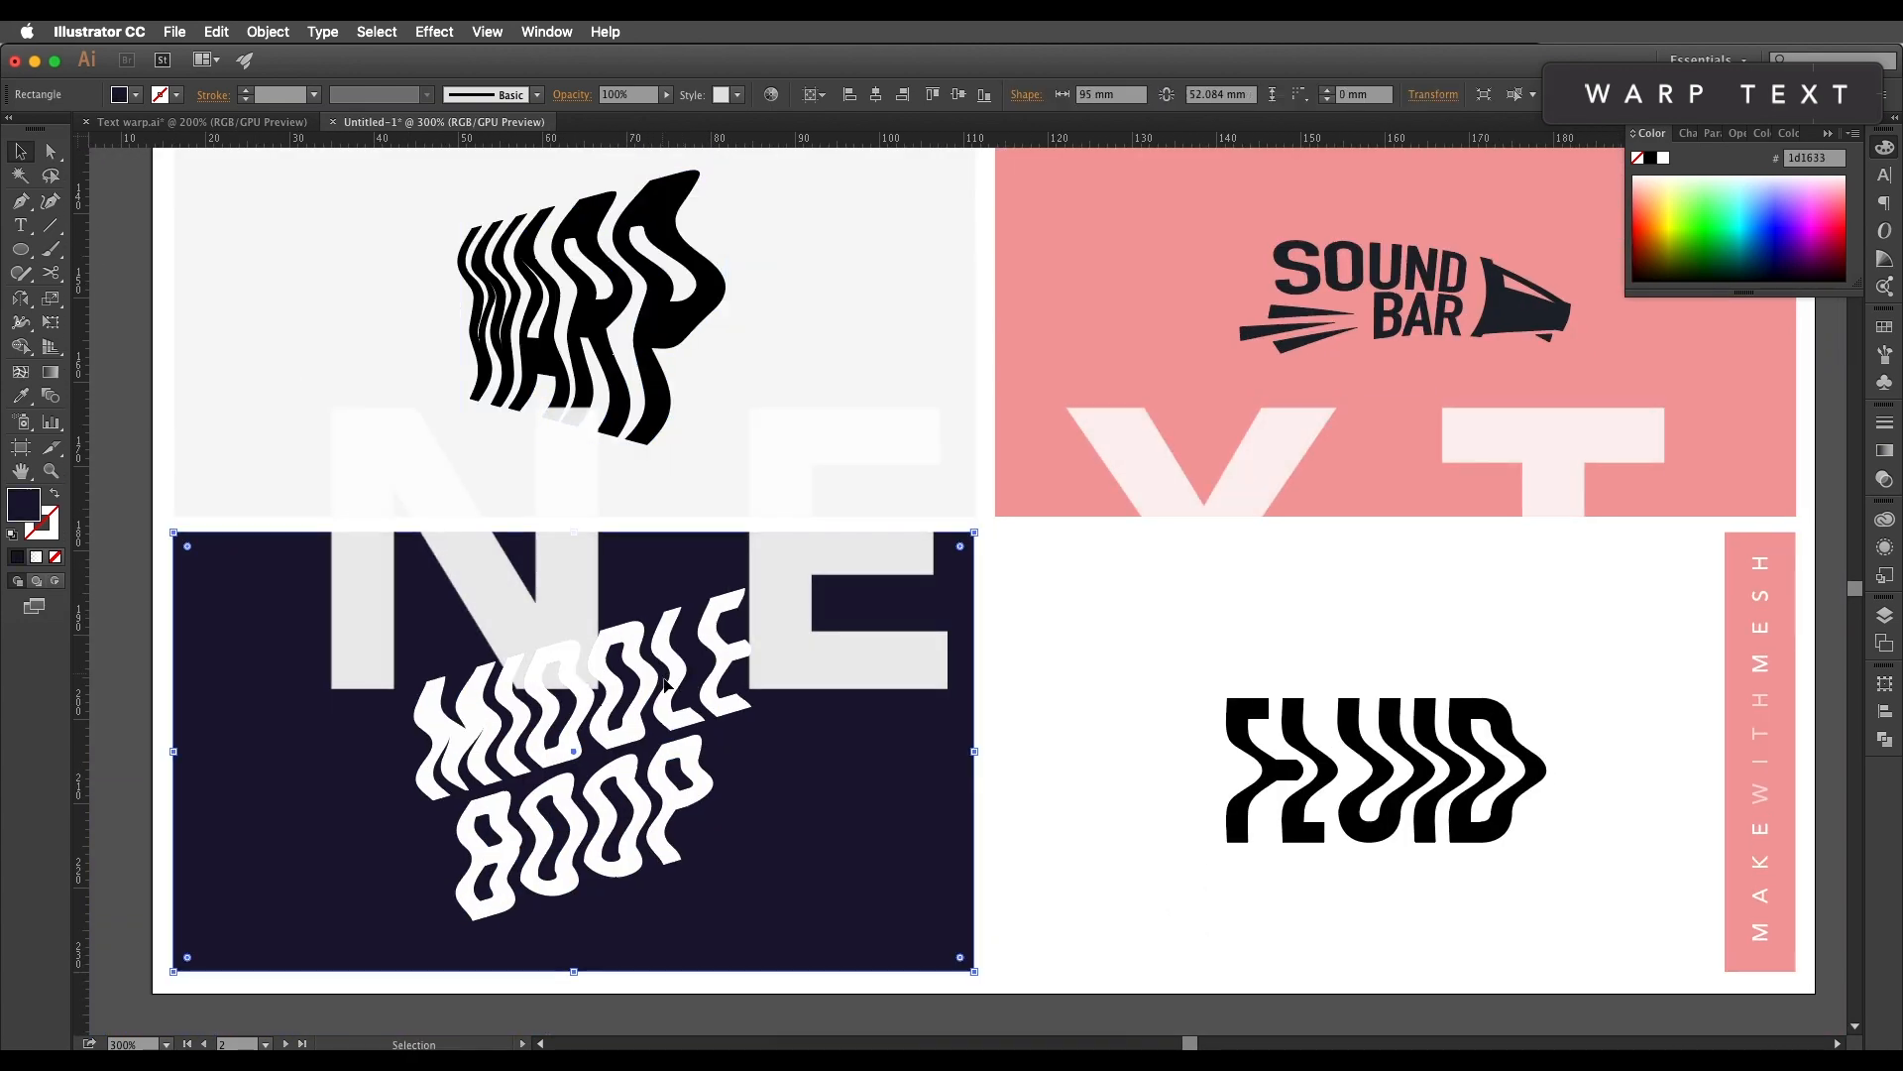
left_click(642, 739)
scroll(1150, 773, "right", 2)
left_click(1176, 726)
scroll(1177, 727, "up", 2)
scroll(1176, 727, "right", 1)
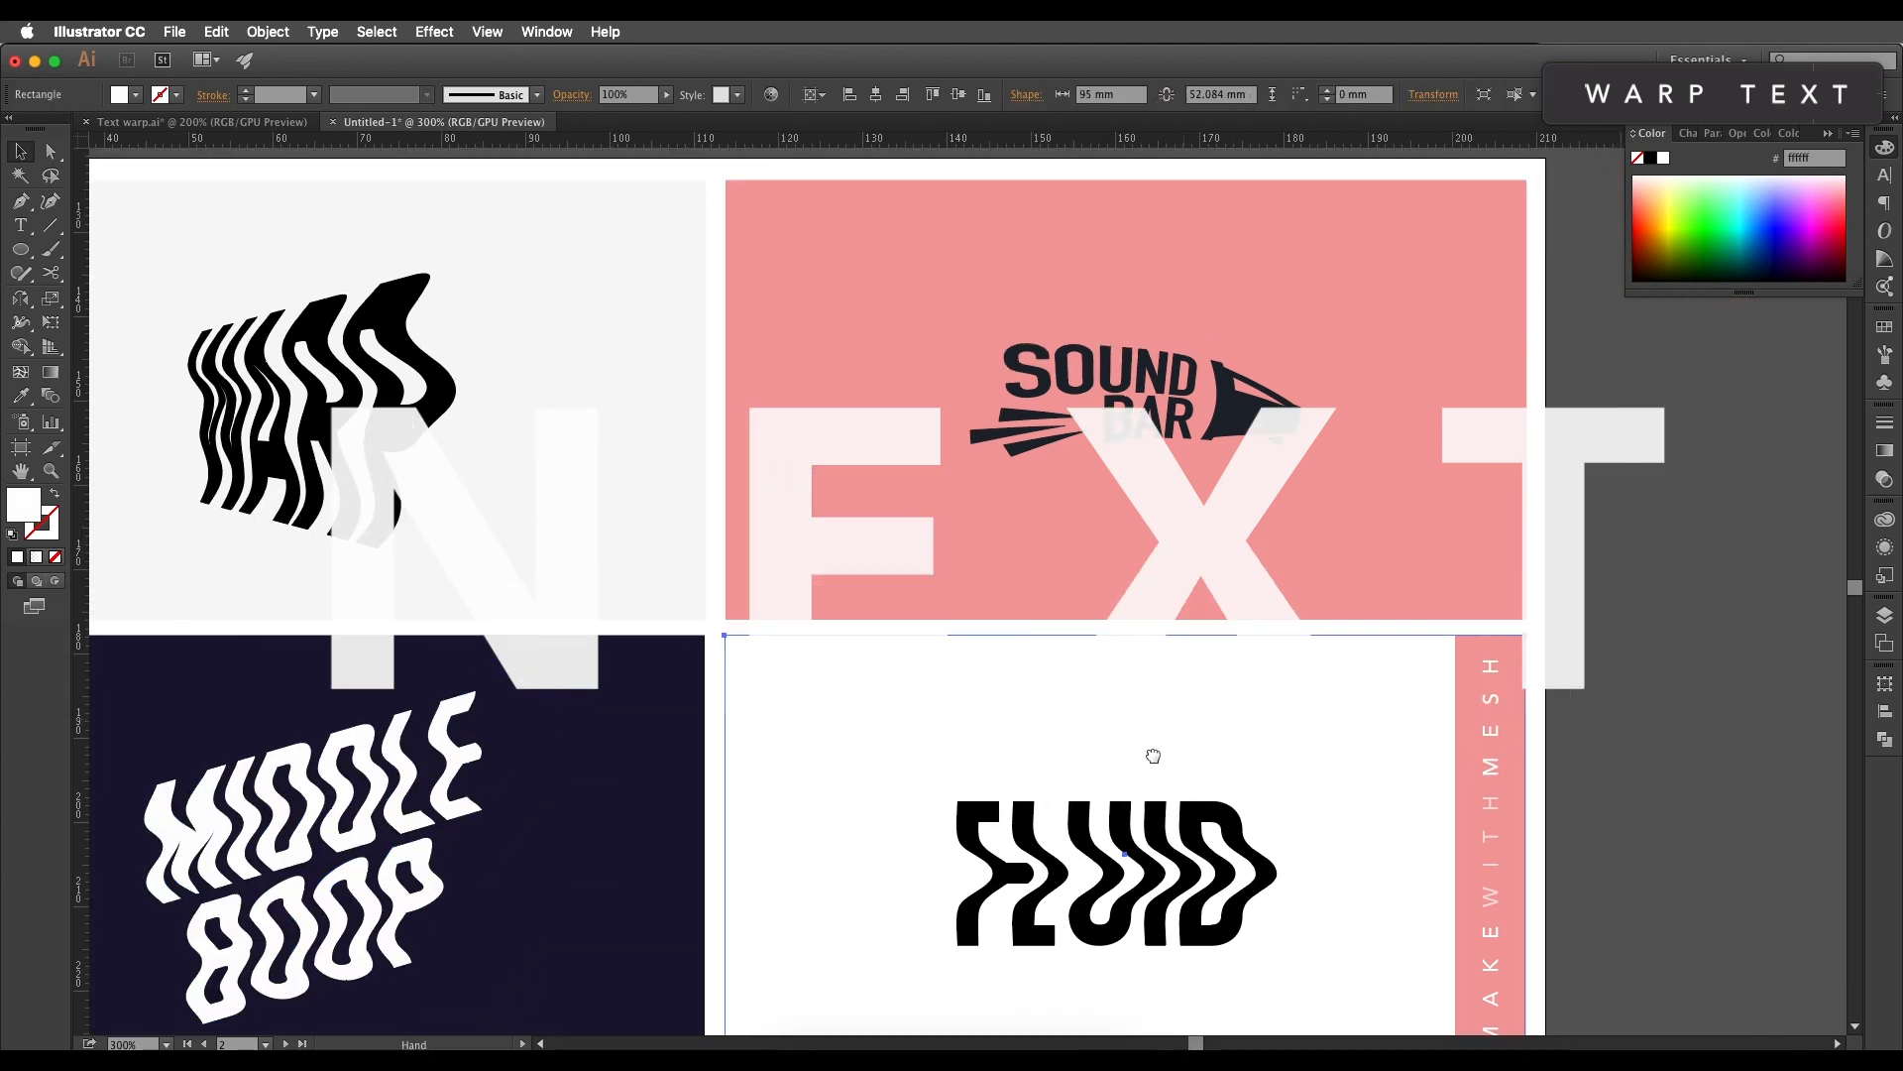
left_click(1082, 487)
scroll(1084, 488, "down", 1)
left_click_drag(1126, 491, 1121, 600)
left_click(1404, 609)
Step: Compare the logo examples on the Make with Warp artboard with those on the Make with Mesh artboard
scroll(1100, 446, "up", 5)
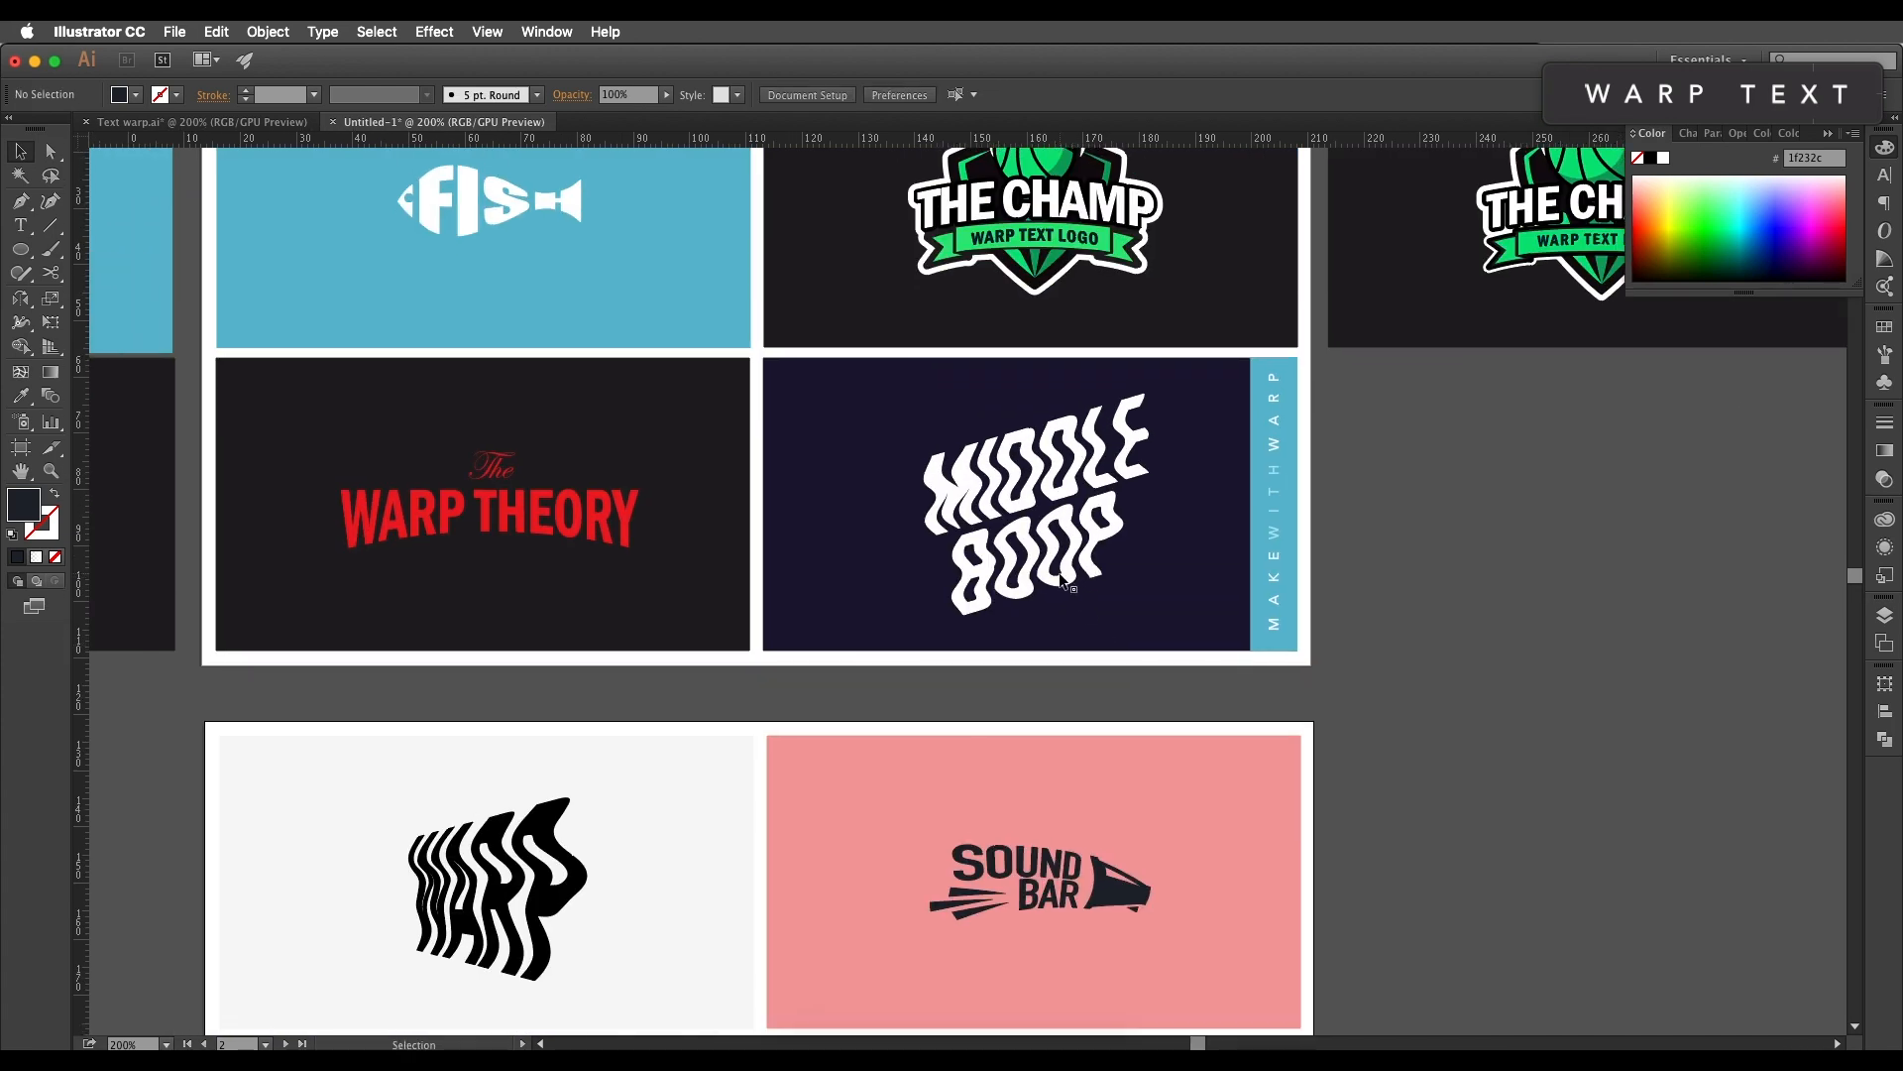
scroll(1061, 573, "down", 5)
scroll(1060, 573, "left", 4)
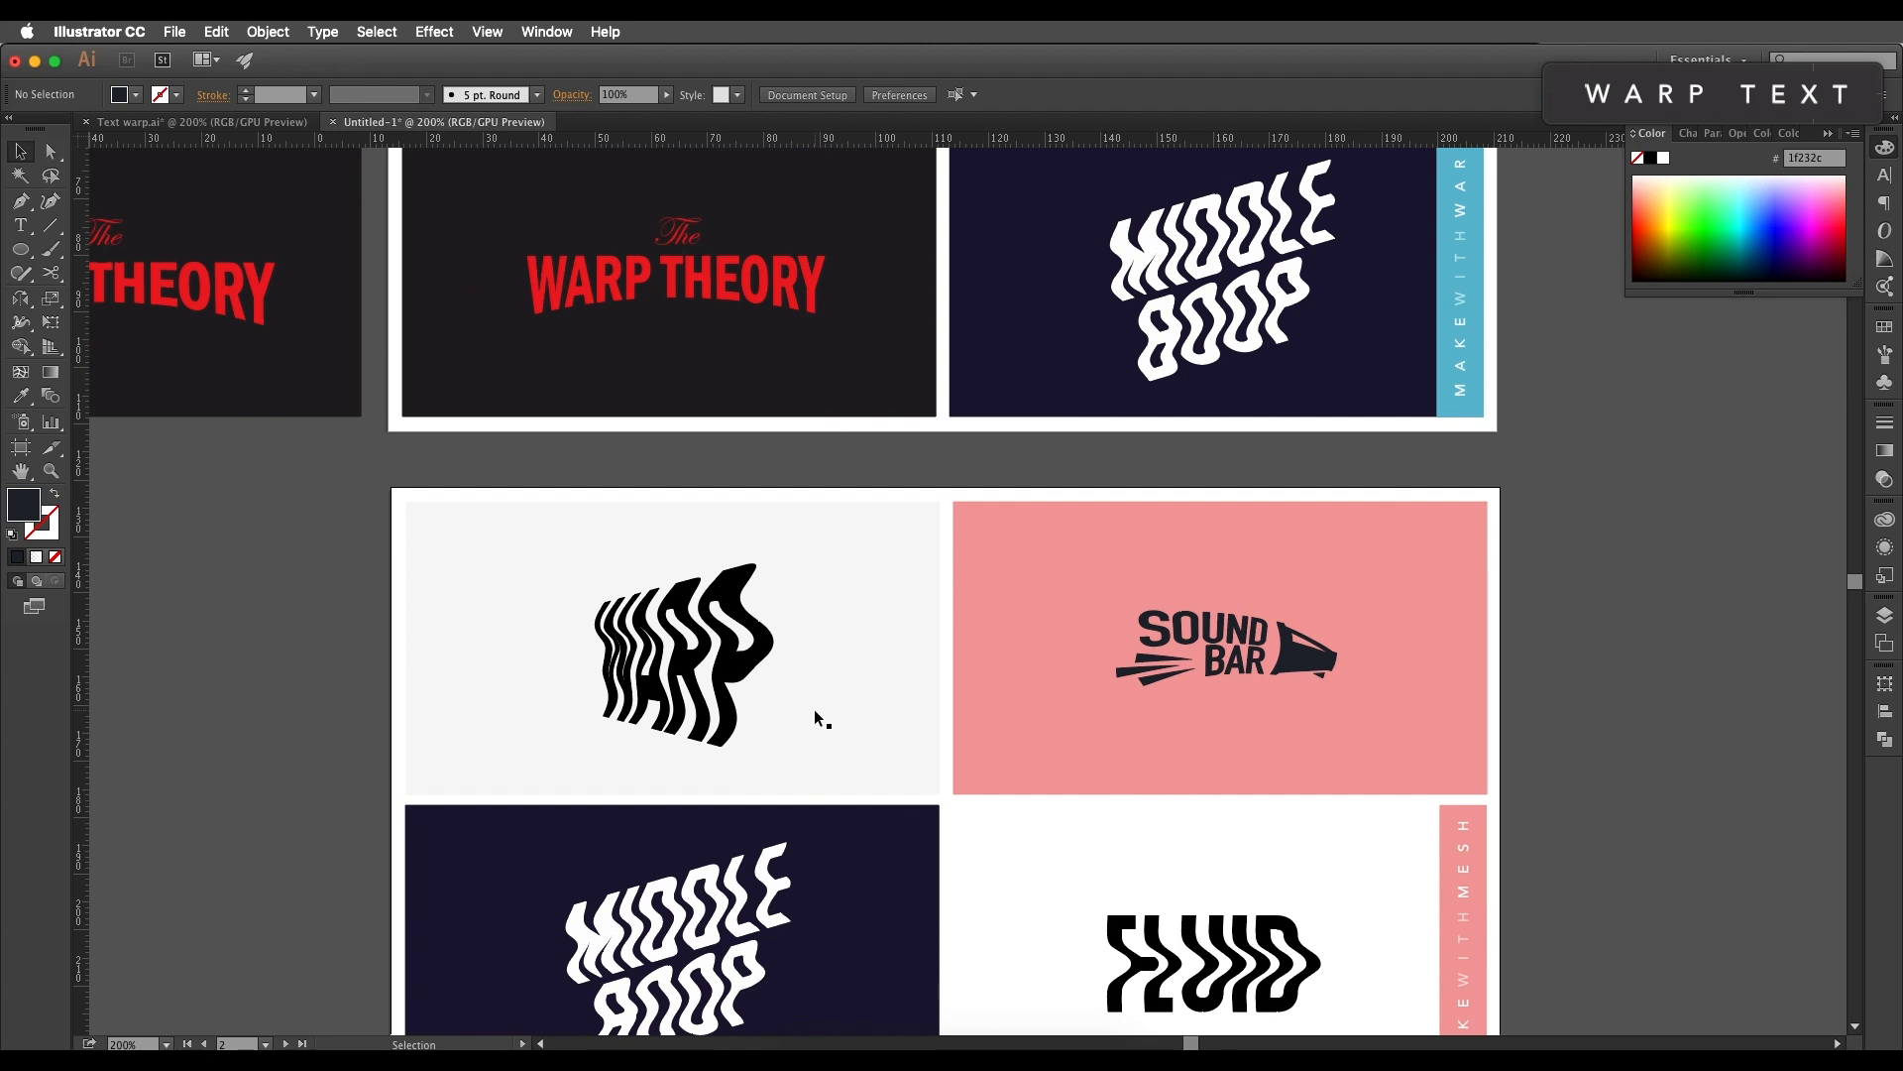
scroll(793, 768, "down", 3)
scroll(793, 768, "right", 3)
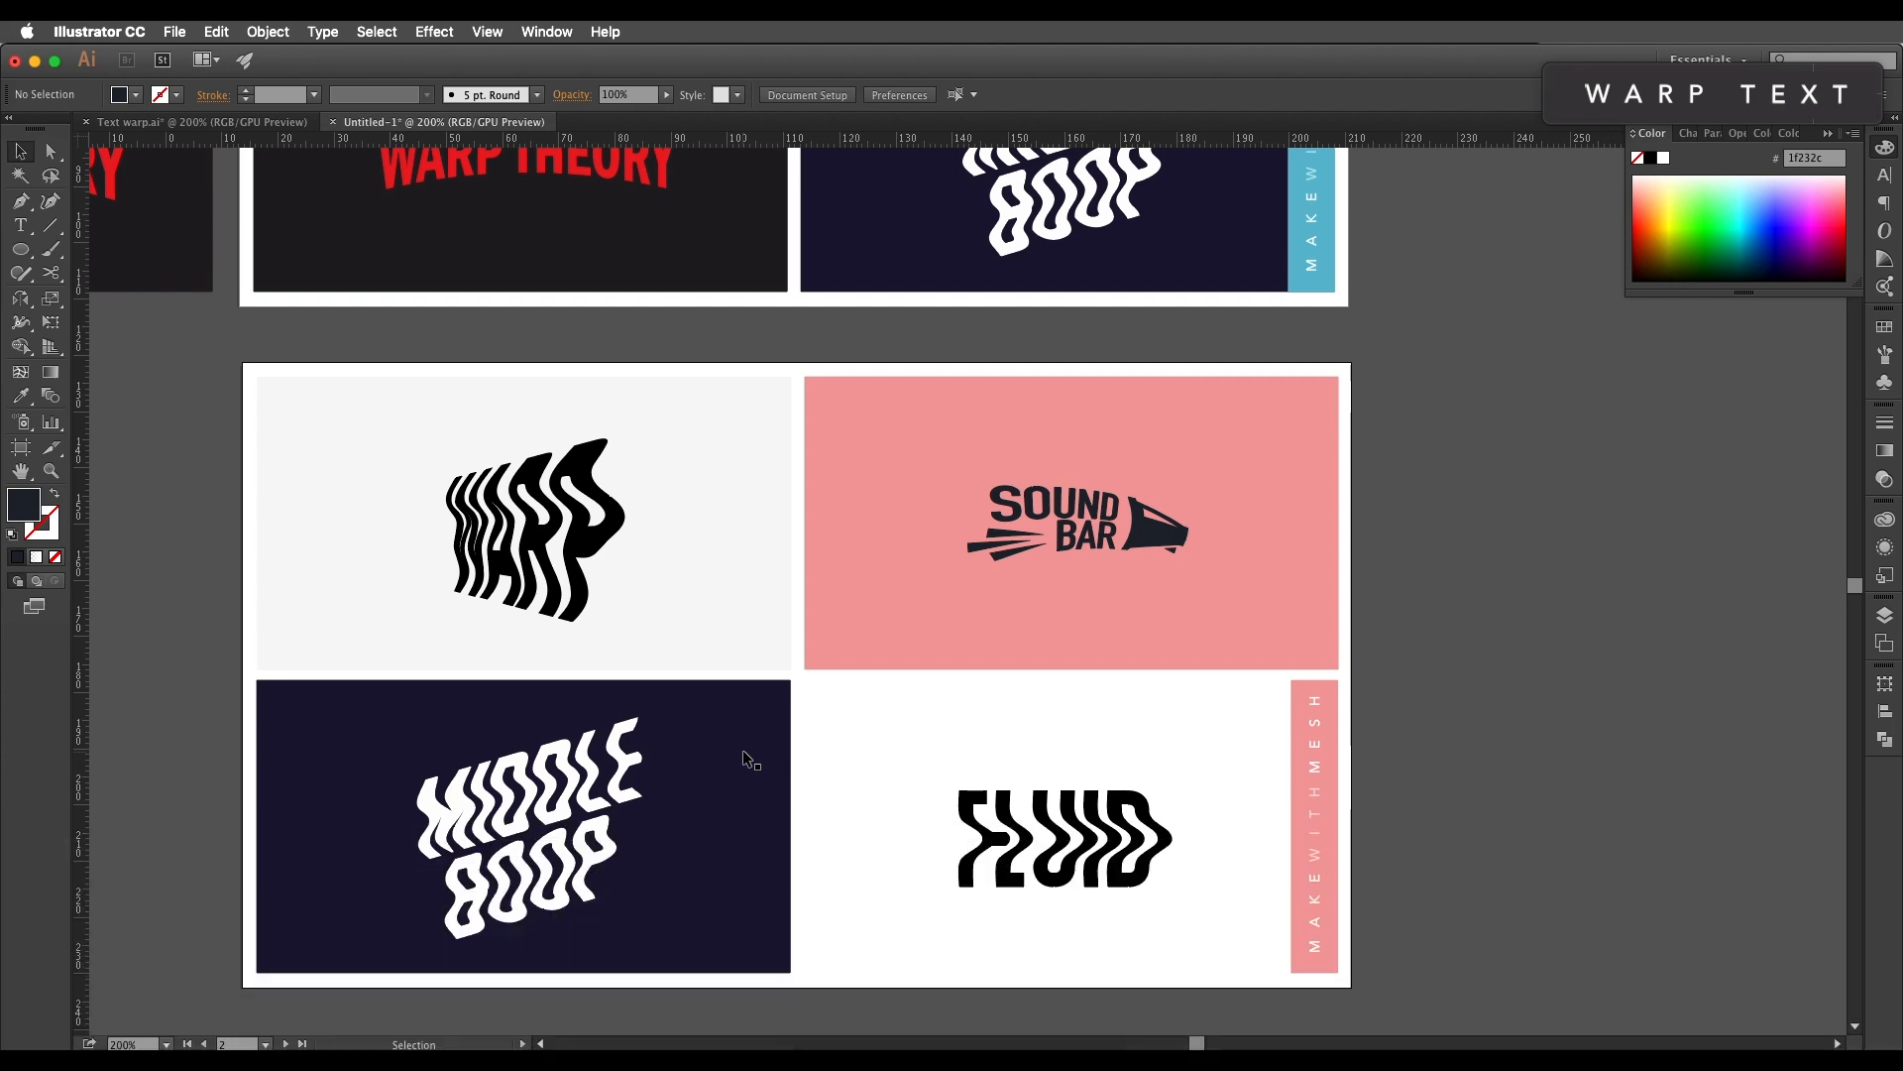
scroll(968, 807, "up", 3)
scroll(968, 807, "left", 3)
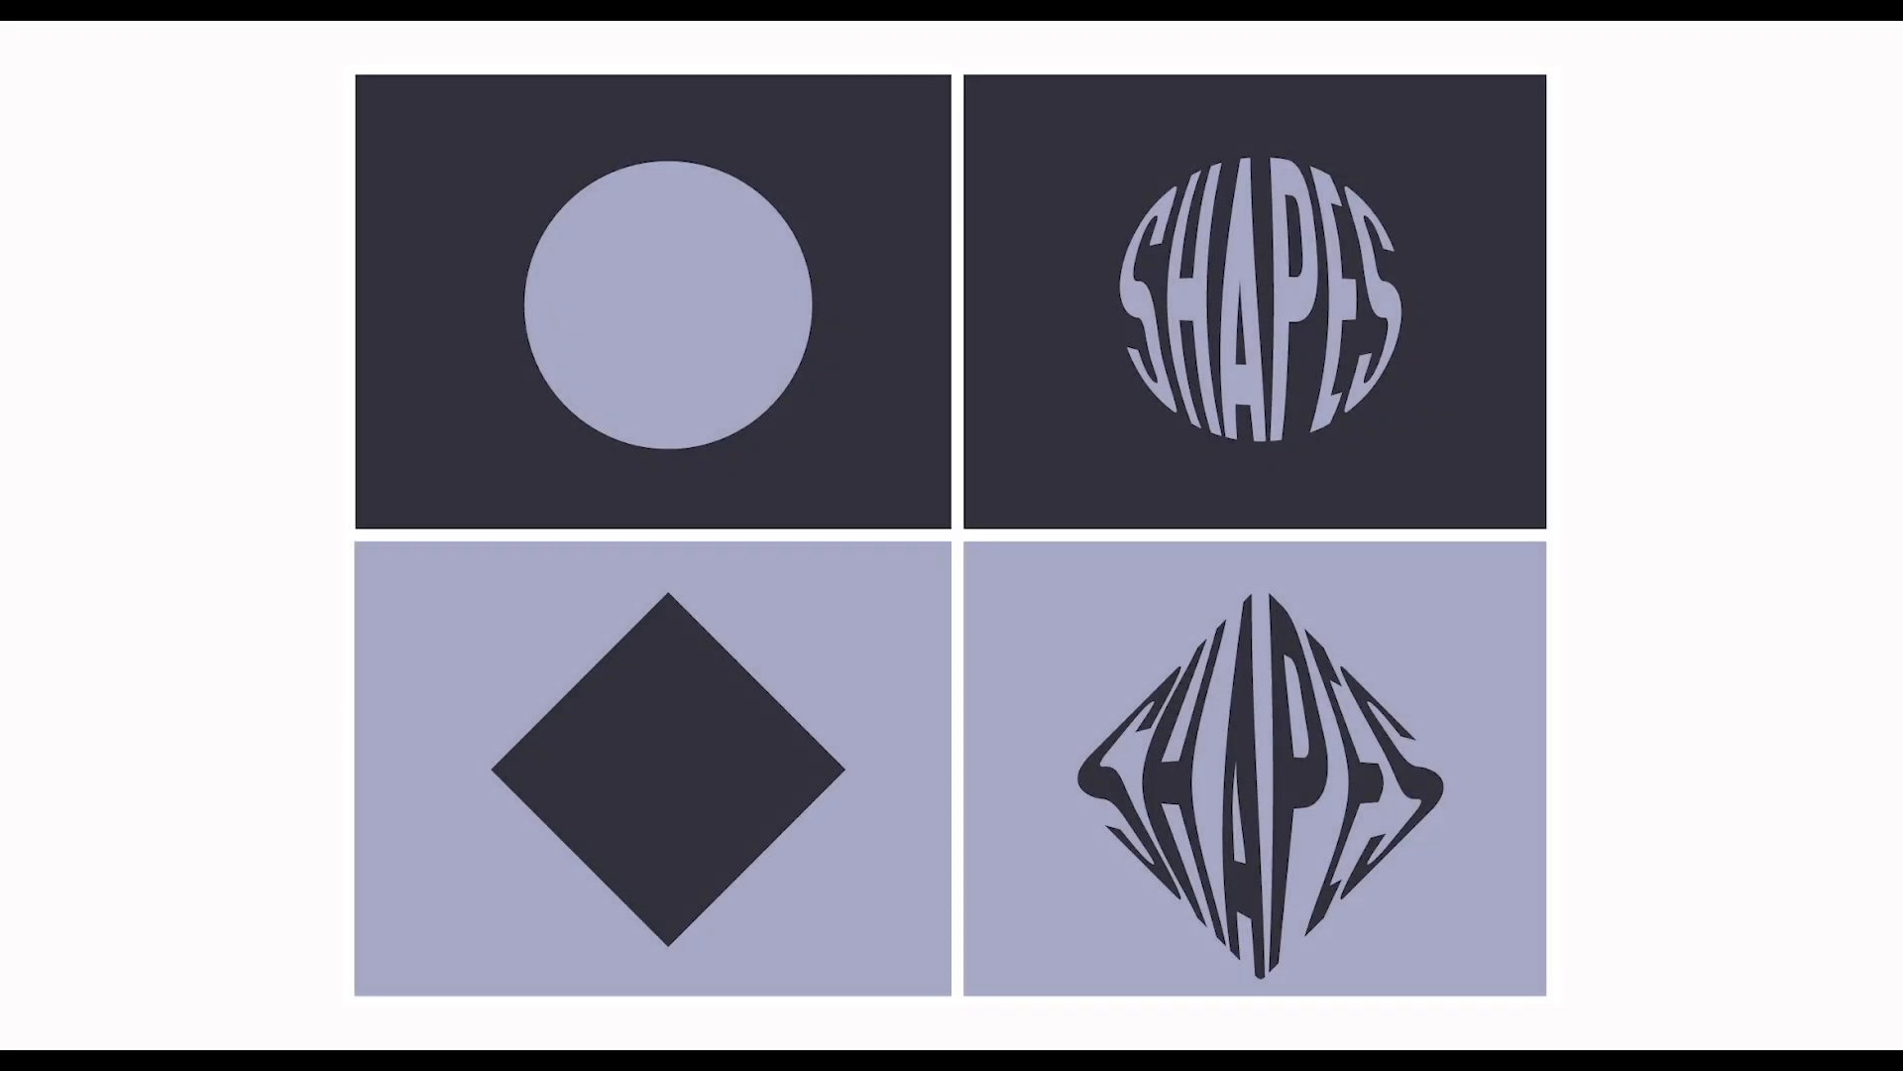